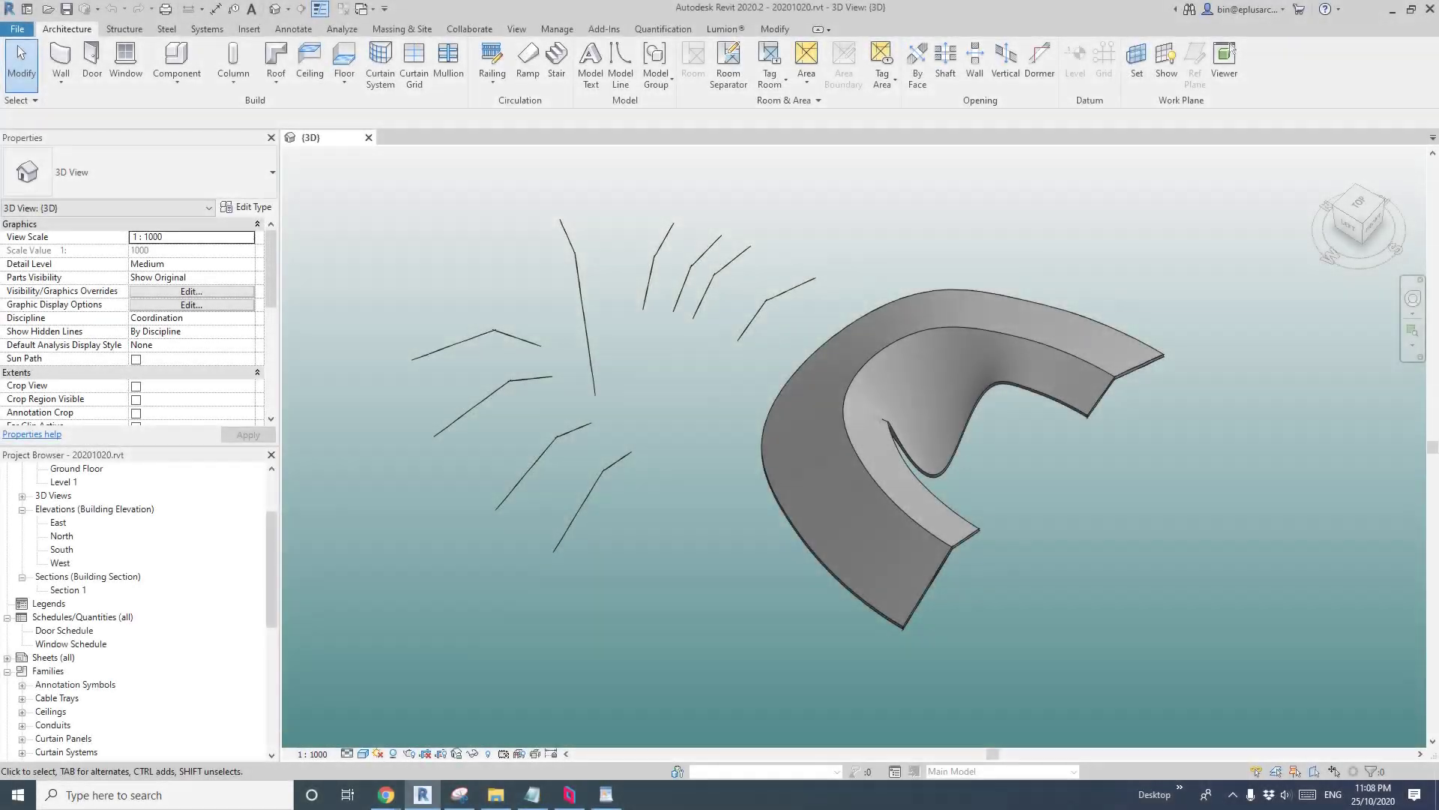
Examine the curved roof, the reference building photo in the WordPad notes, and the separate bent profile lines in Revit
{"action": "left_click", "coordinate": [946, 410]}
{"action": "left_click", "coordinate": [1063, 472]}
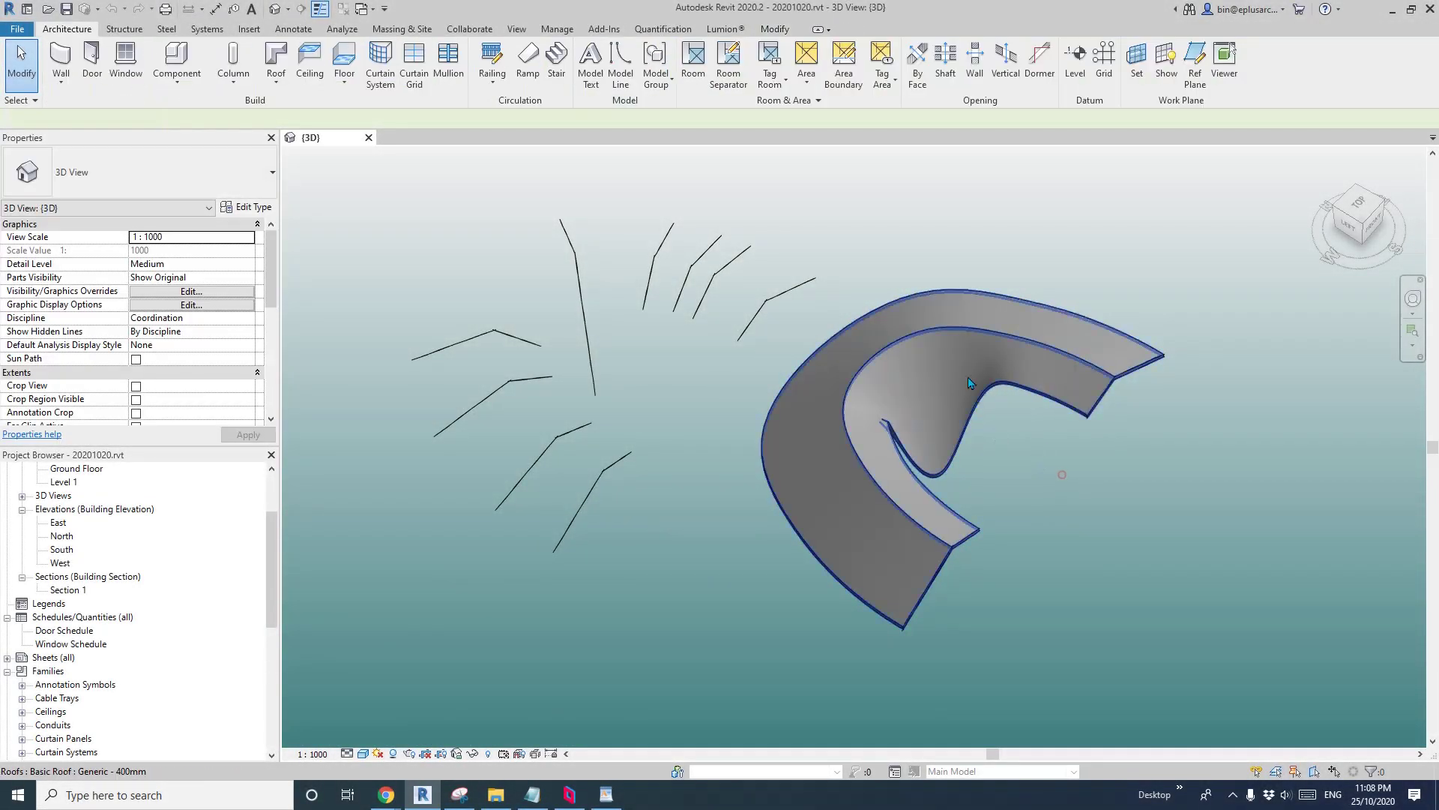
{"action": "left_click", "coordinate": [890, 410]}
{"action": "left_click", "coordinate": [1096, 574]}
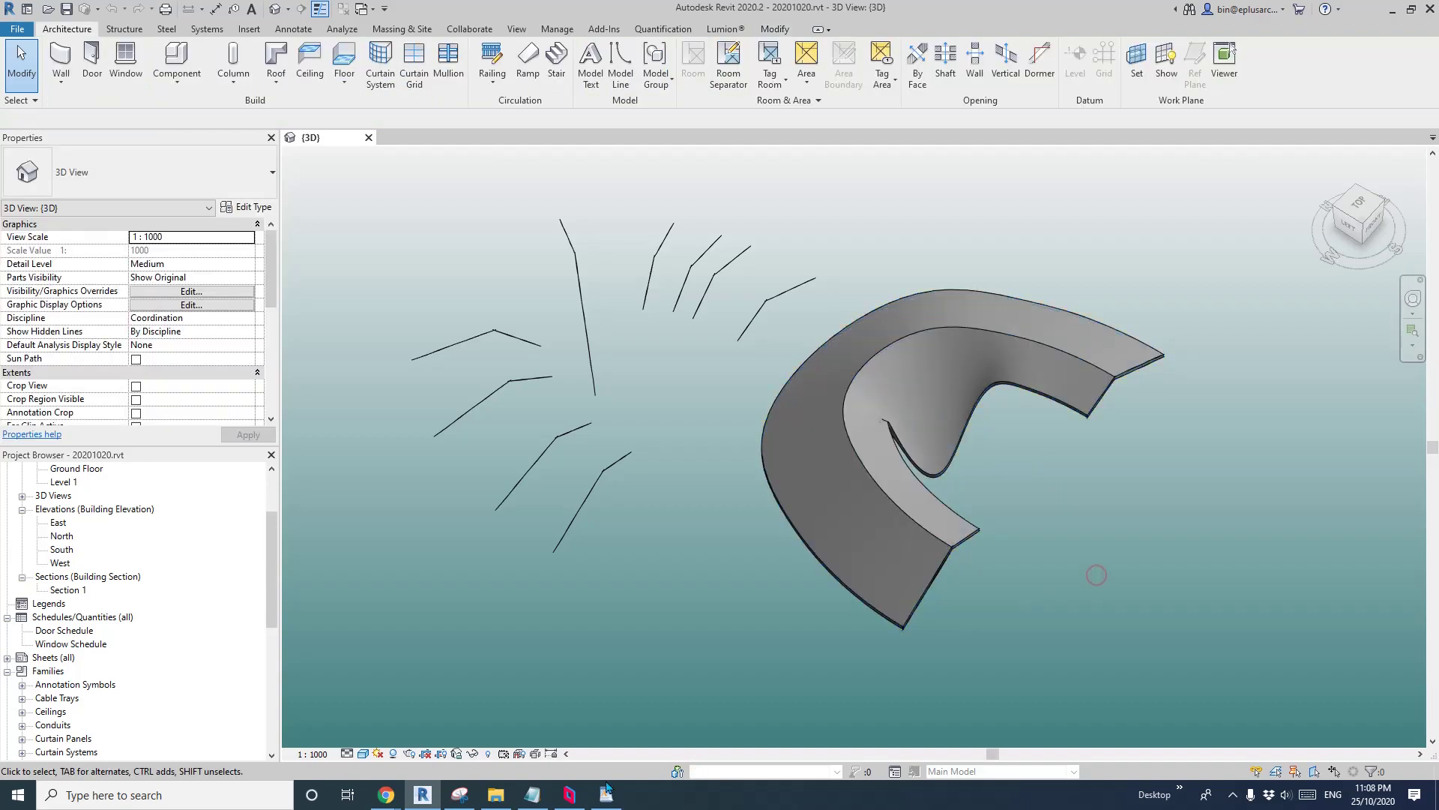
{"action": "left_click", "coordinate": [607, 793]}
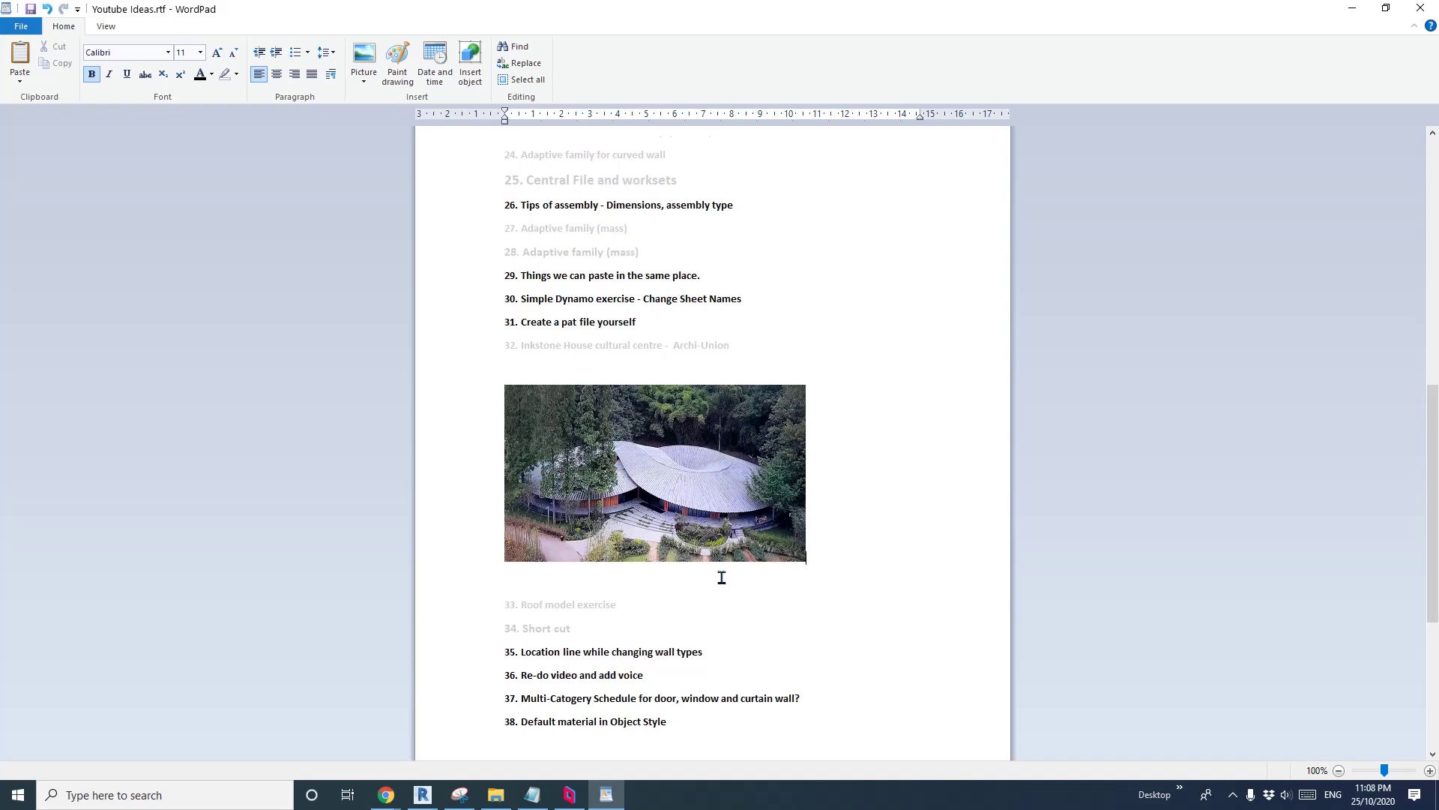
{"action": "left_click", "coordinate": [423, 795]}
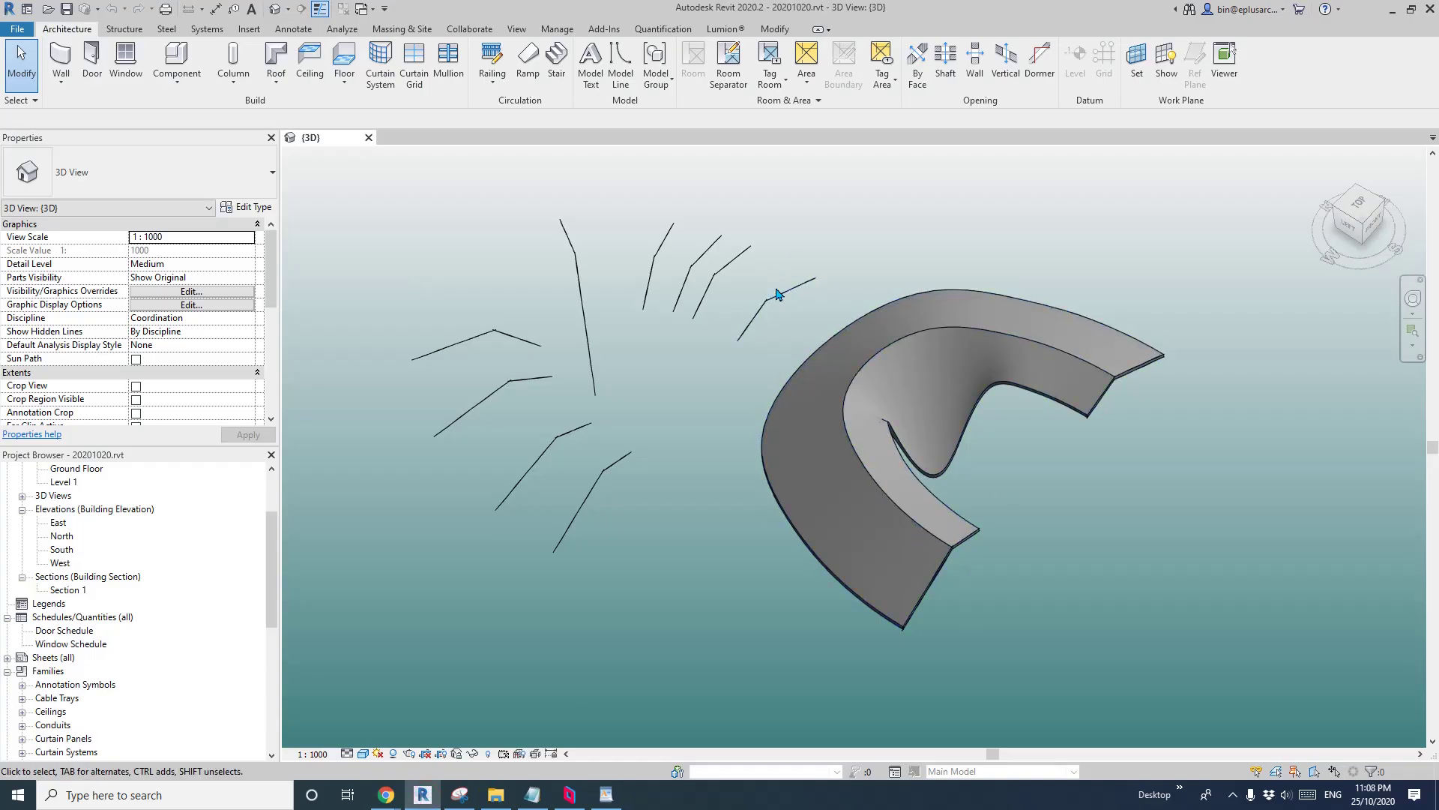
{"action": "left_click", "coordinate": [764, 329]}
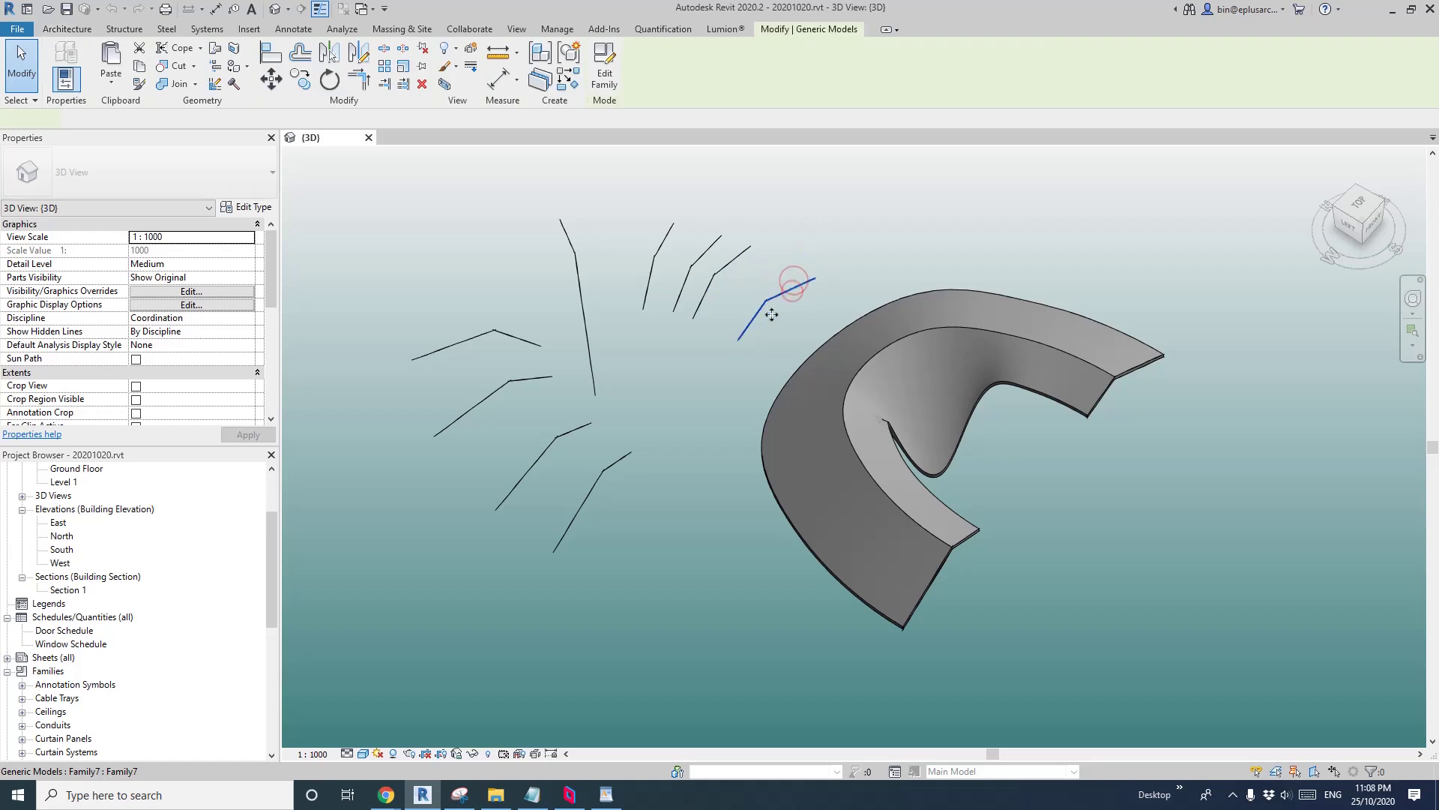
{"action": "left_click", "coordinate": [827, 224]}
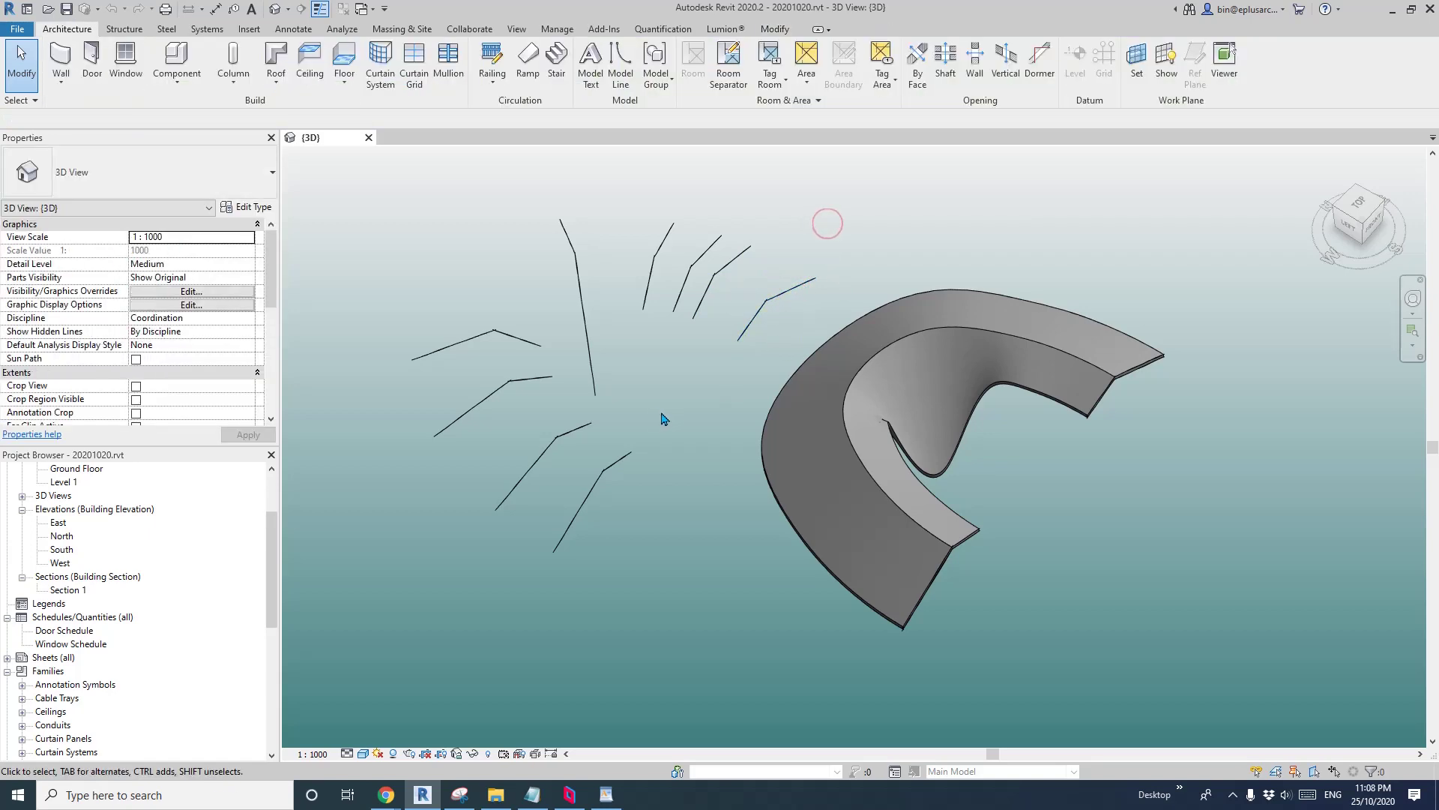
{"action": "middle_click_drag", "start_coordinate": [695, 400], "coordinate": [656, 408]}
{"action": "middle_click_drag", "start_coordinate": [558, 417], "coordinate": [595, 401]}
Open the mass family Family6 for editing from the project's loaded families
{"action": "left_click_drag", "start_coordinate": [272, 559], "coordinate": [273, 619]}
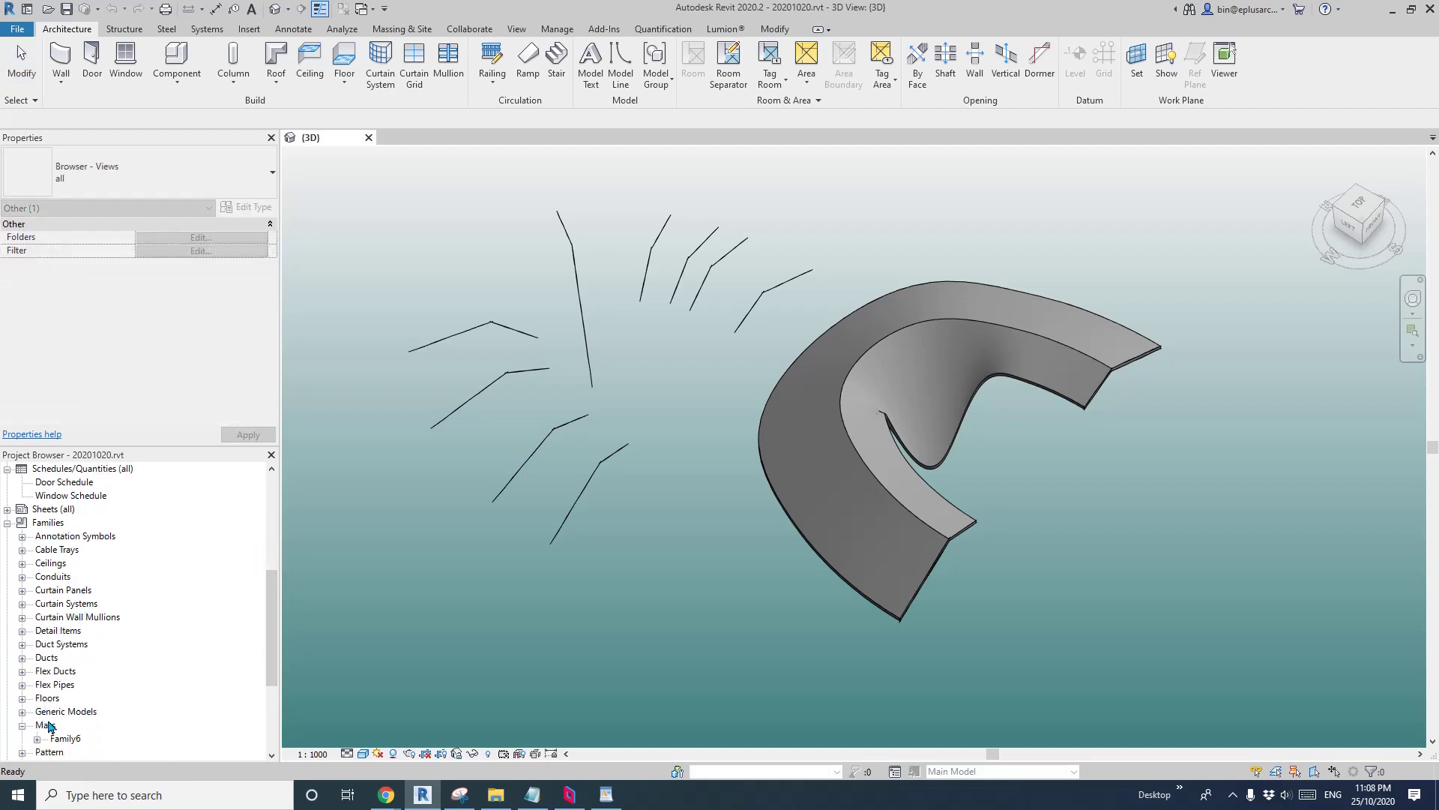
{"action": "left_click", "coordinate": [61, 740]}
{"action": "right_click", "coordinate": [61, 741]}
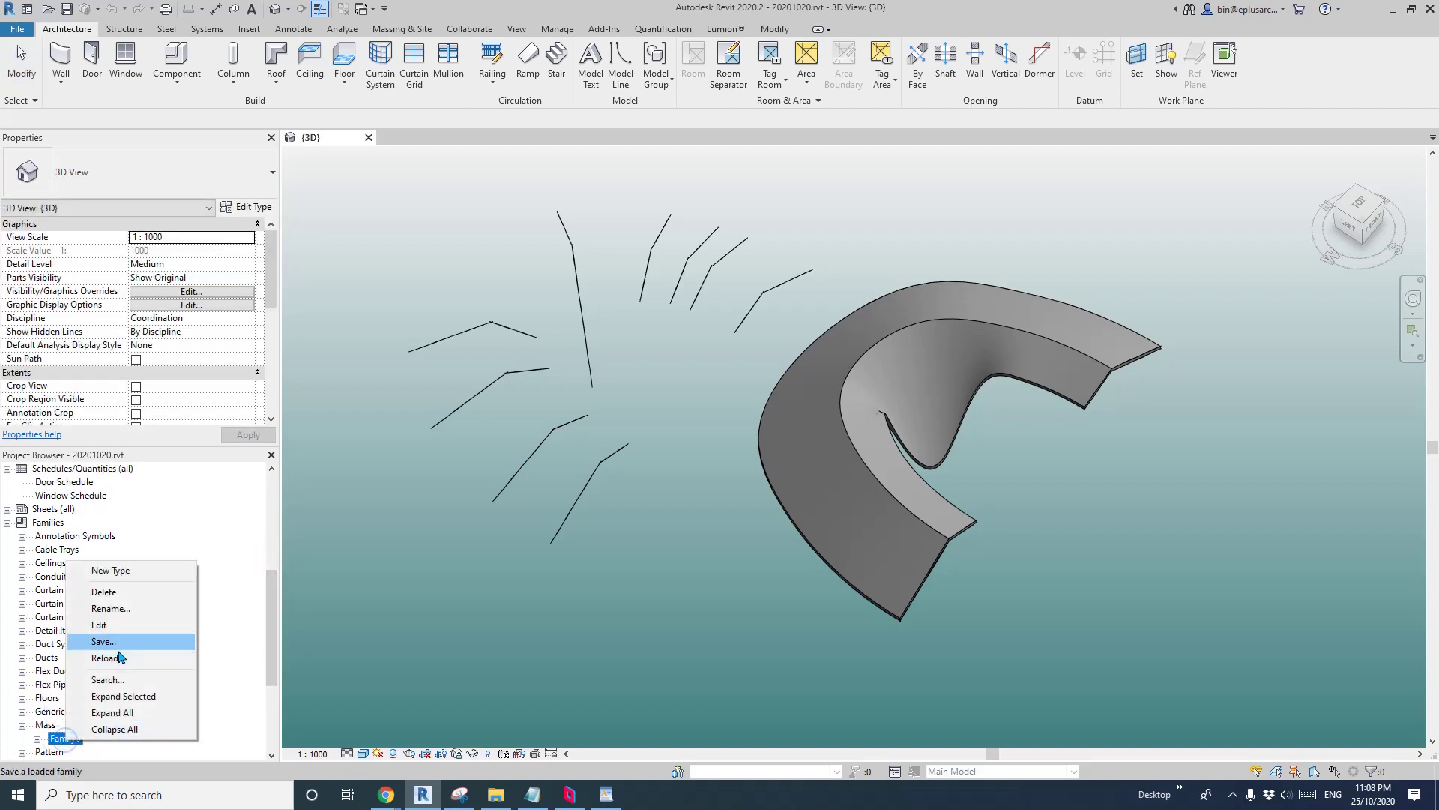
{"action": "left_click", "coordinate": [97, 625]}
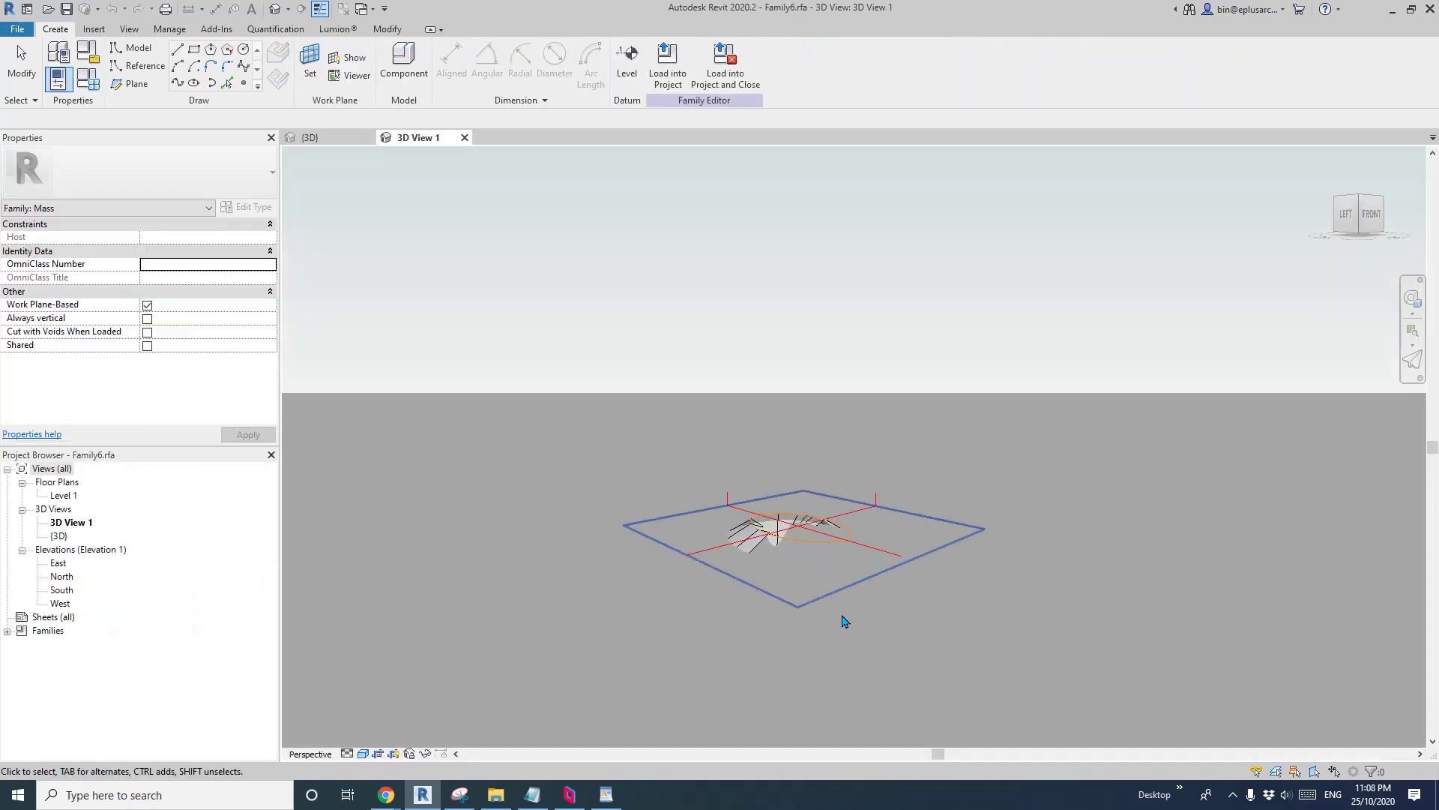
Delete the curved surface form that spans the profiles in the mass family
{"action": "middle_click_drag", "start_coordinate": [845, 622], "coordinate": [826, 537], "text": "shift"}
{"action": "scroll", "coordinate": [807, 523], "scroll_direction": "up", "scroll_amount": 5}
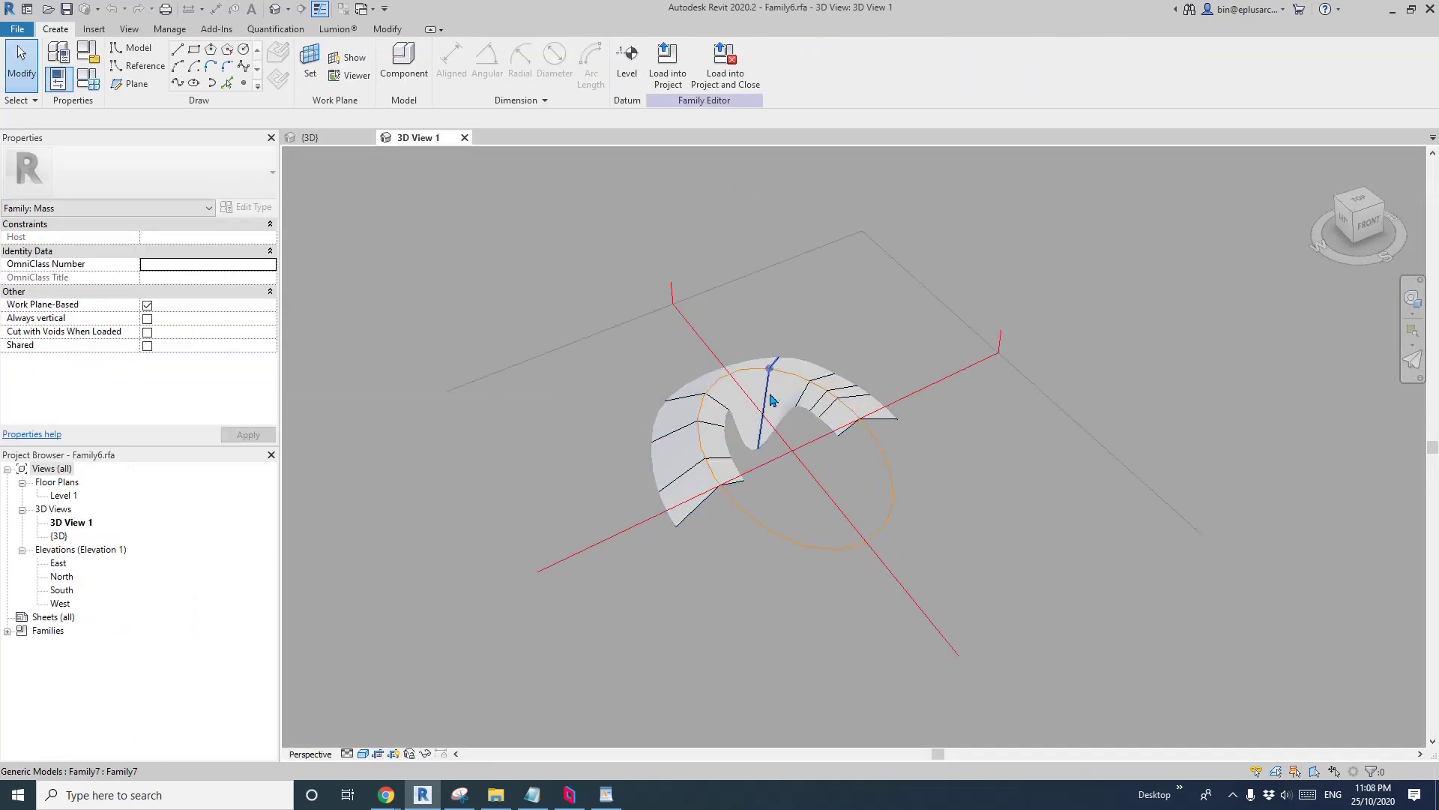
{"action": "left_click", "coordinate": [794, 396]}
{"action": "scroll", "coordinate": [743, 465], "scroll_direction": "down", "scroll_amount": 4}
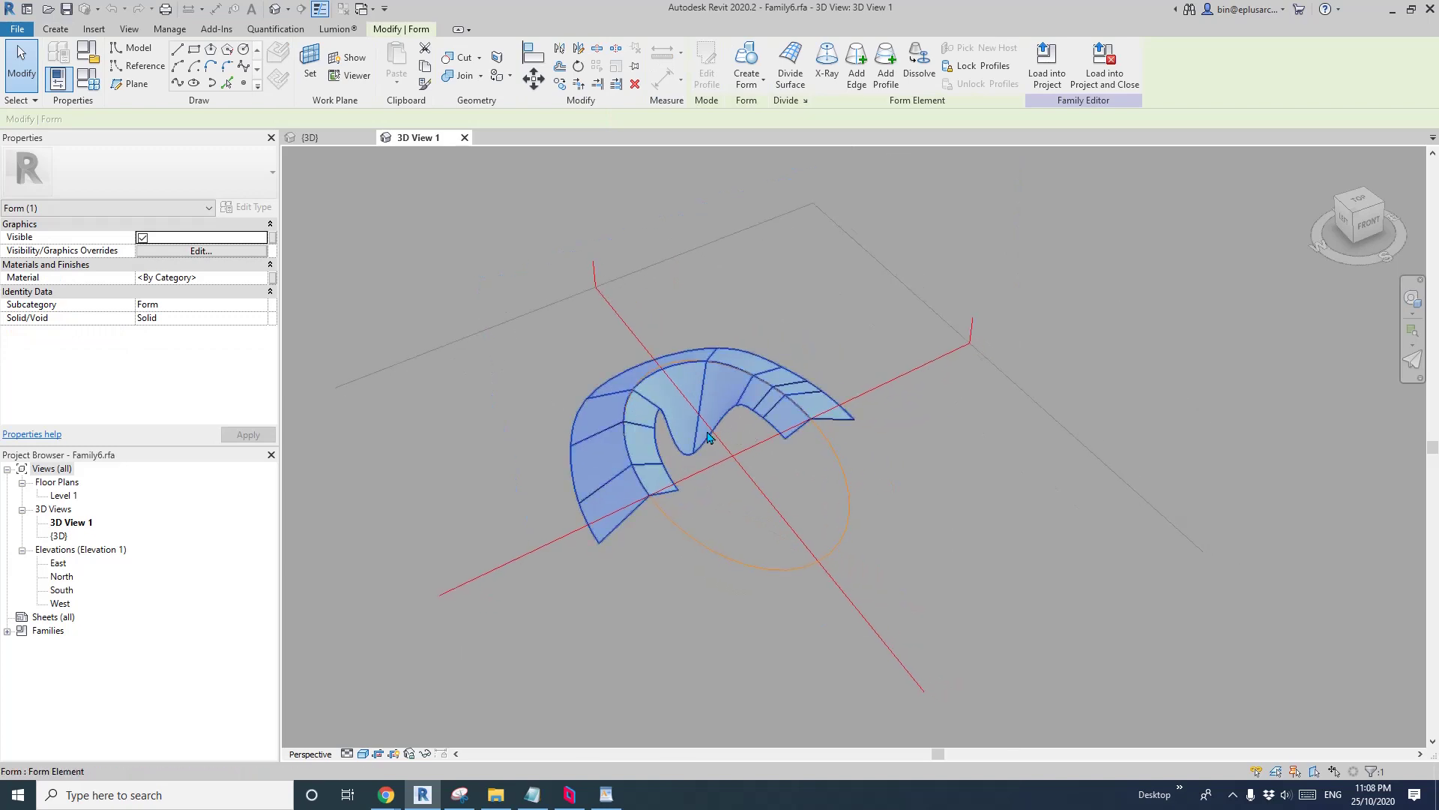
{"action": "scroll", "coordinate": [743, 465], "scroll_direction": "up", "scroll_amount": 3}
{"action": "key", "text": "Delete"}
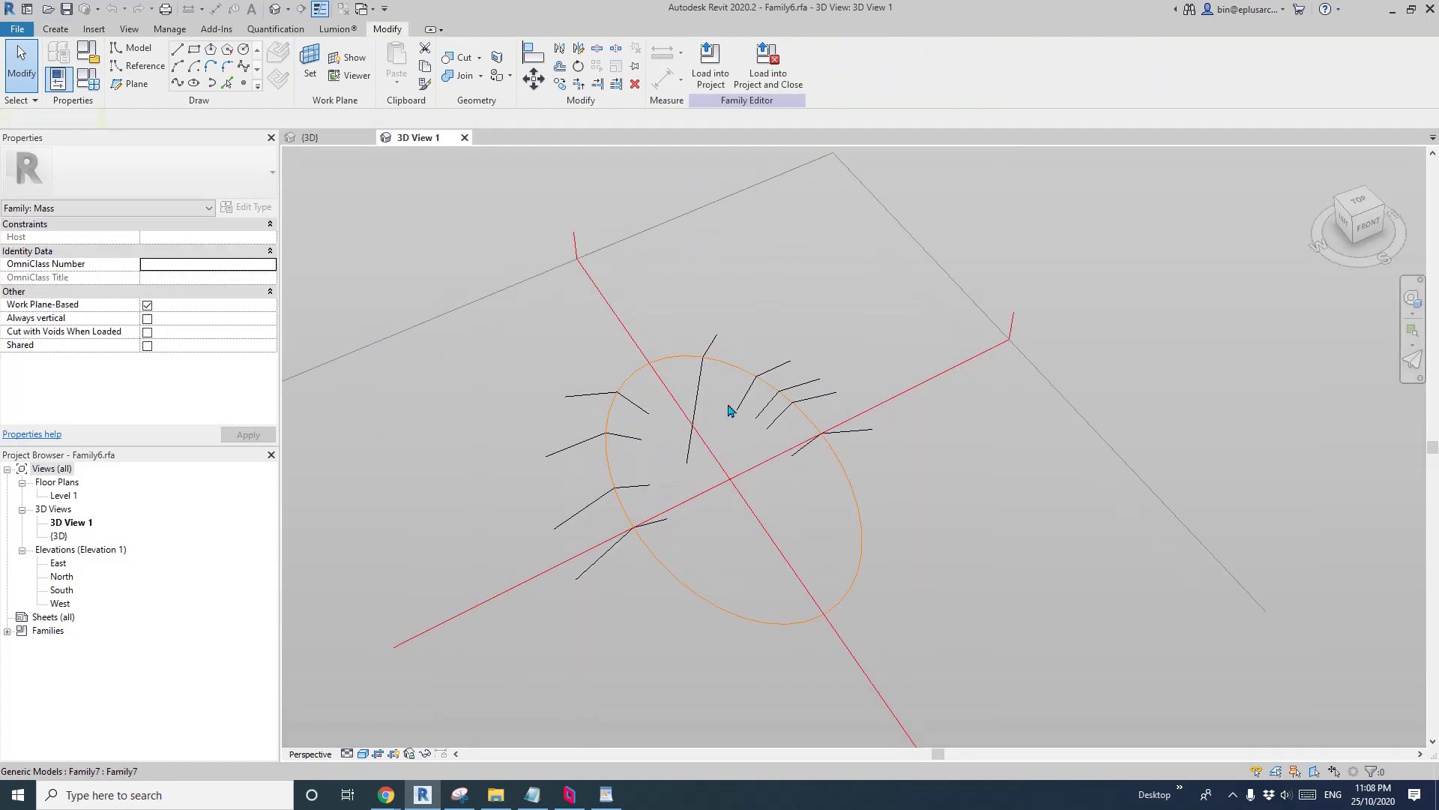
Delete all the bent profile components and the elliptical reference line that carried them
{"action": "left_click_drag", "start_coordinate": [491, 343], "coordinate": [704, 607]}
{"action": "key", "text": "Delete"}
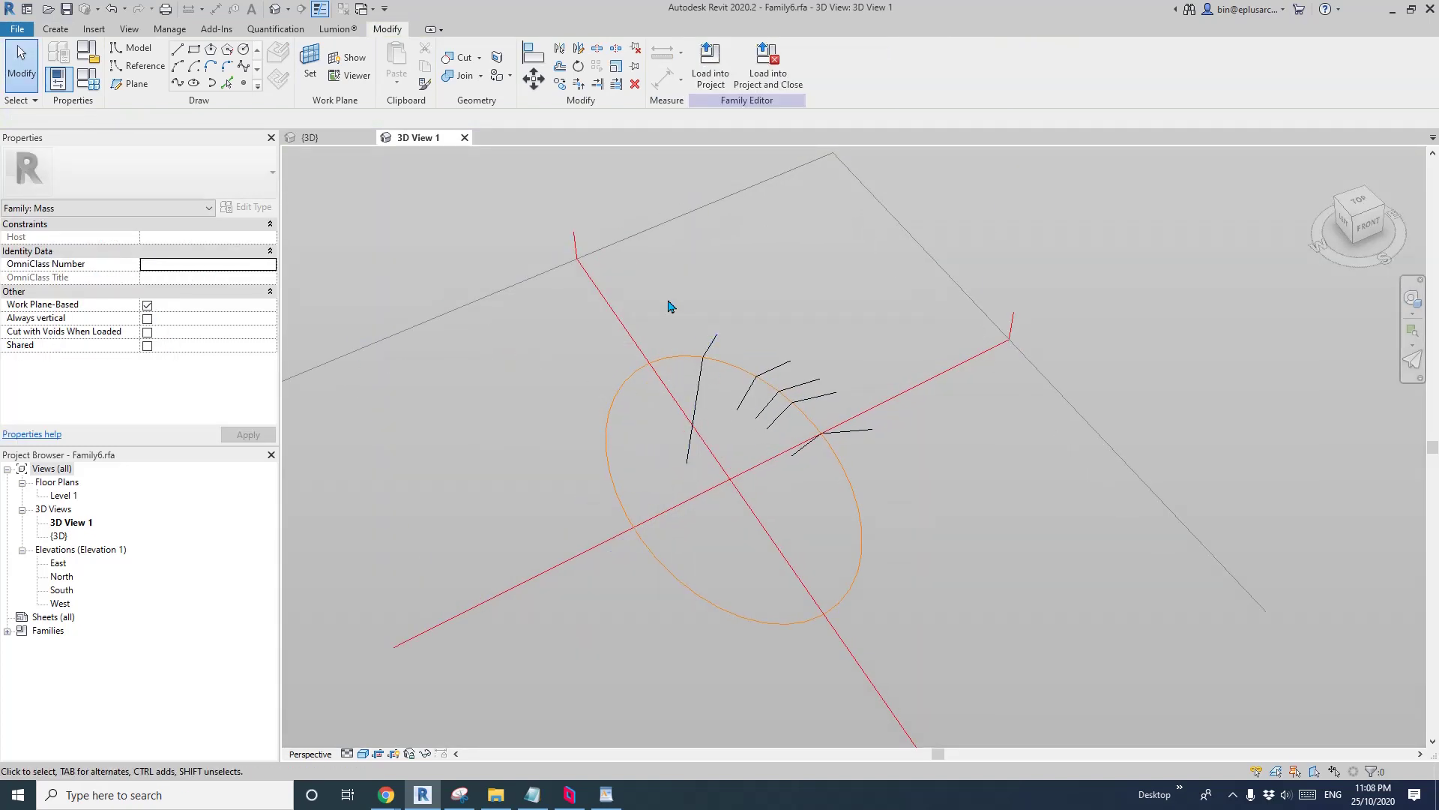
{"action": "left_click_drag", "start_coordinate": [670, 305], "coordinate": [937, 516]}
{"action": "key", "text": "Delete"}
{"action": "left_click", "coordinate": [772, 389]}
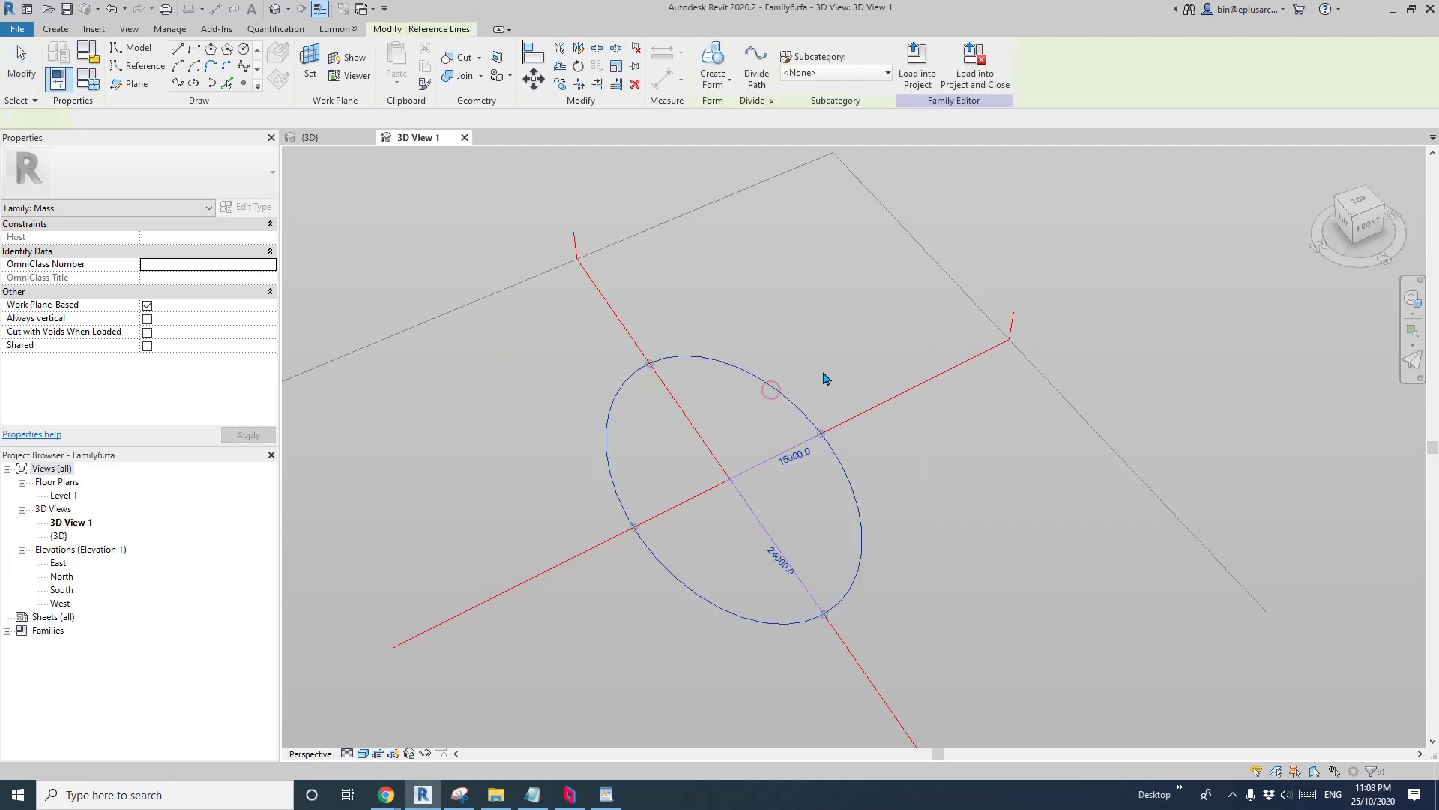
{"action": "key", "text": "Delete"}
In the Level 1 floor plan, draw an open figure-eight spline through points as a reference line around the centre planes
{"action": "double_click", "coordinate": [64, 495]}
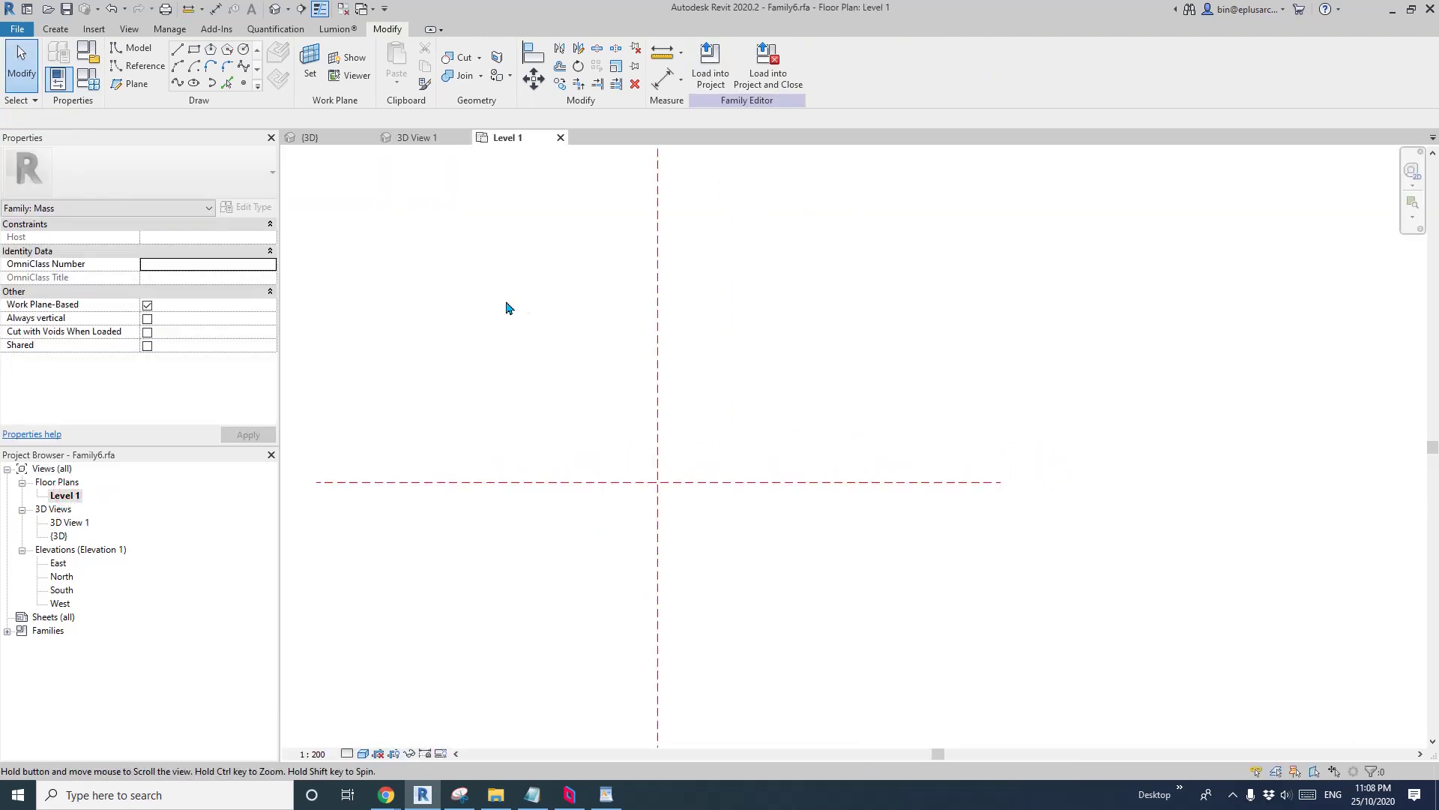
{"action": "left_click", "coordinate": [133, 72]}
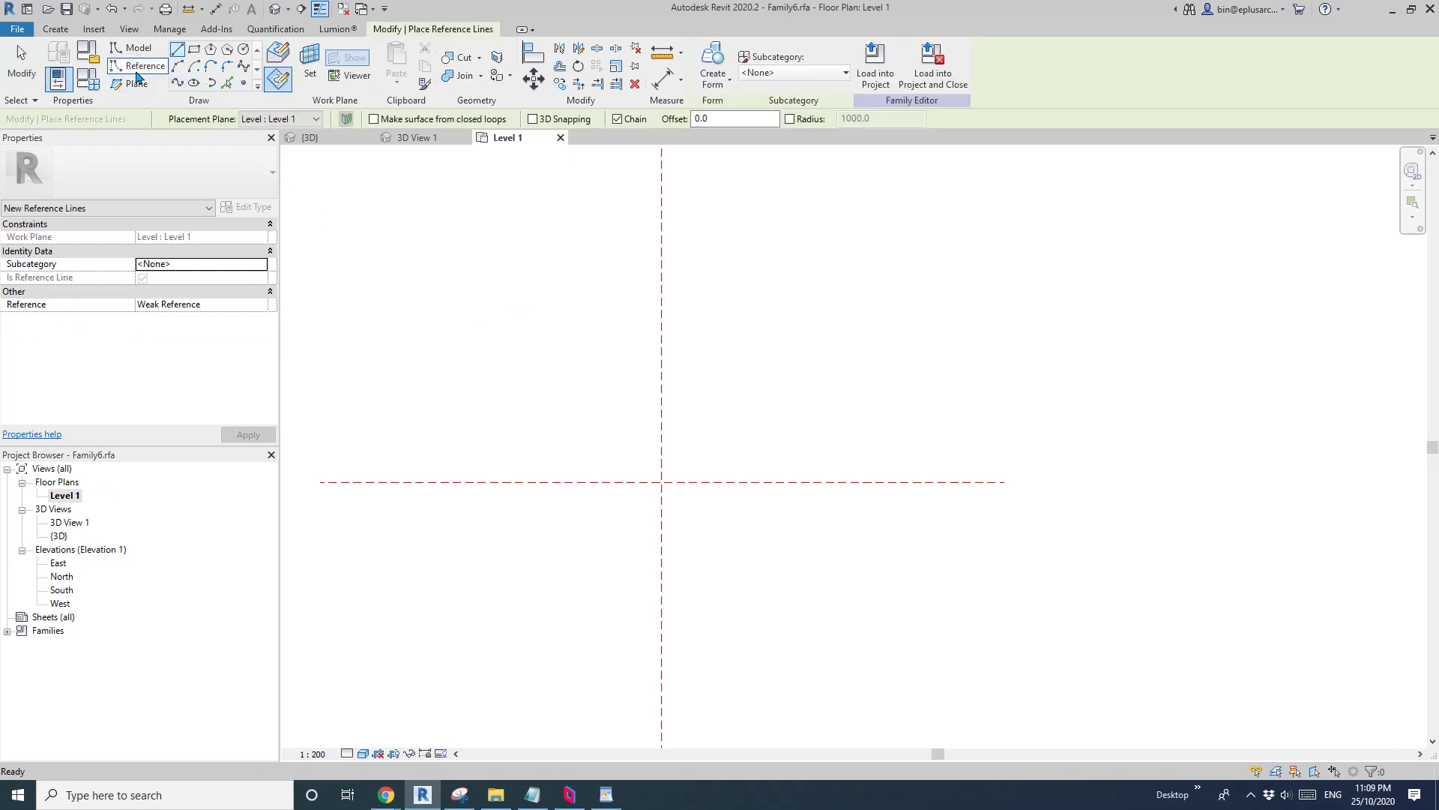
{"action": "left_click", "coordinate": [178, 83]}
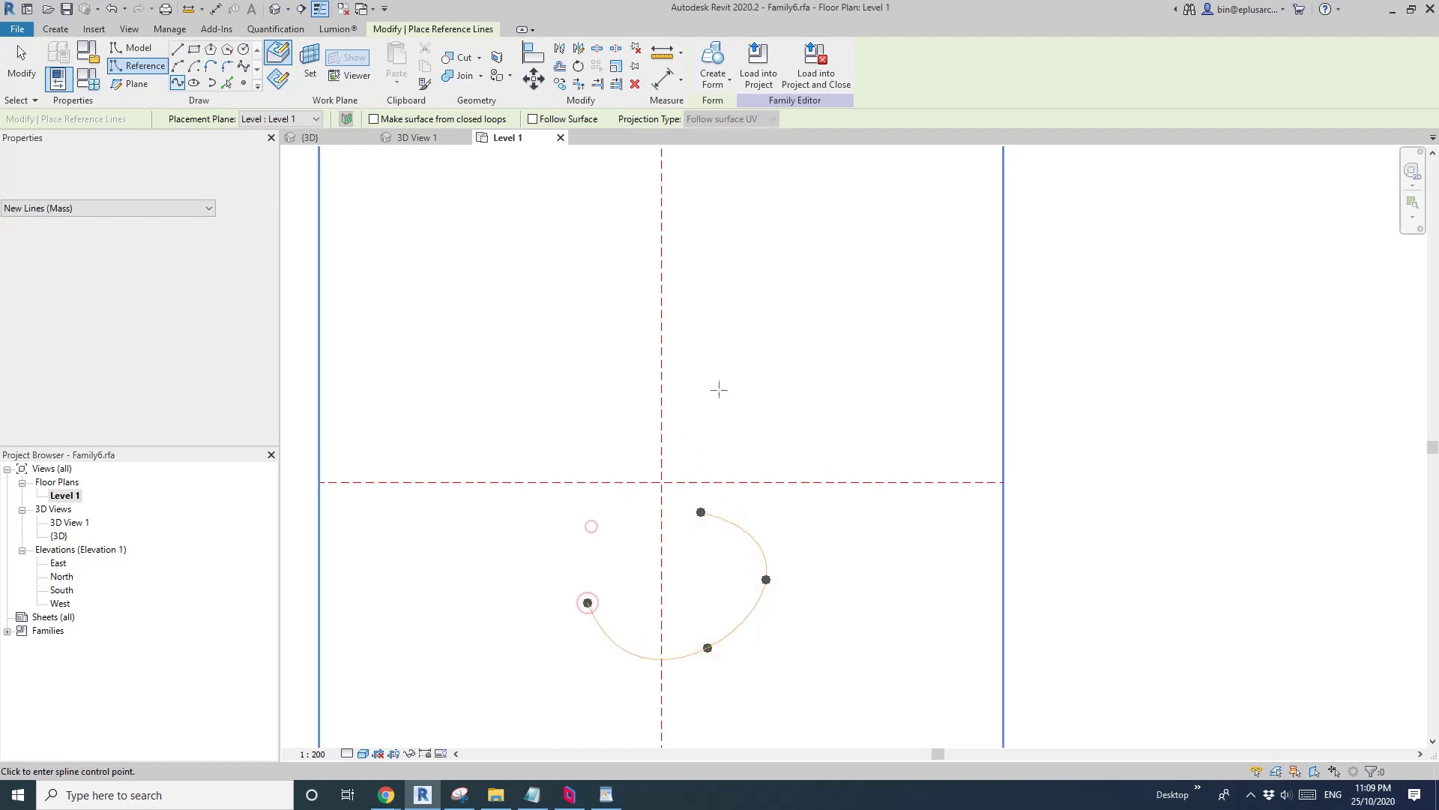
{"action": "left_click", "coordinate": [592, 527]}
{"action": "left_click", "coordinate": [555, 404]}
{"action": "left_click", "coordinate": [567, 295]}
{"action": "left_click", "coordinate": [719, 300]}
{"action": "left_click", "coordinate": [719, 391]}
{"action": "left_click", "coordinate": [638, 473]}
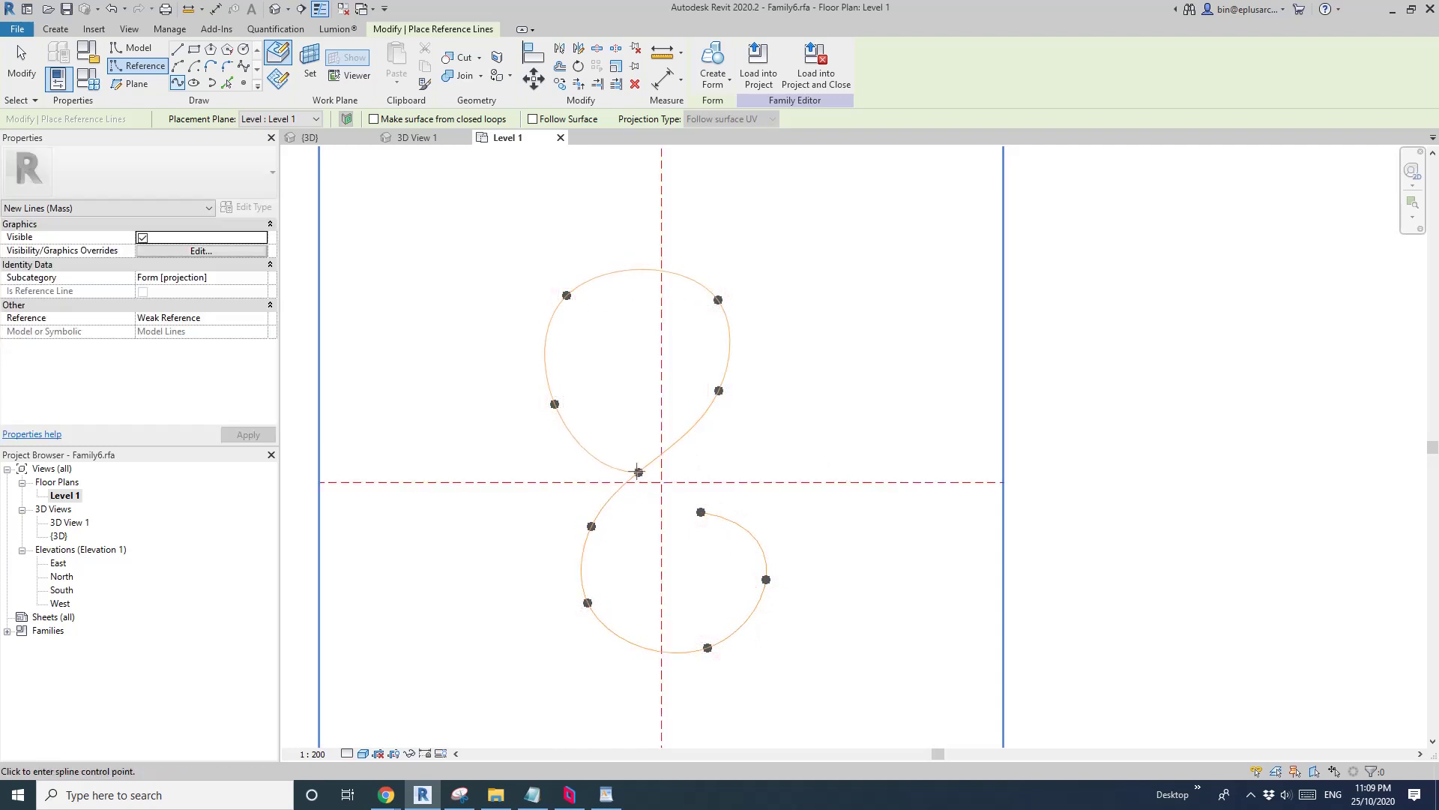
{"action": "key", "text": "Escape"}
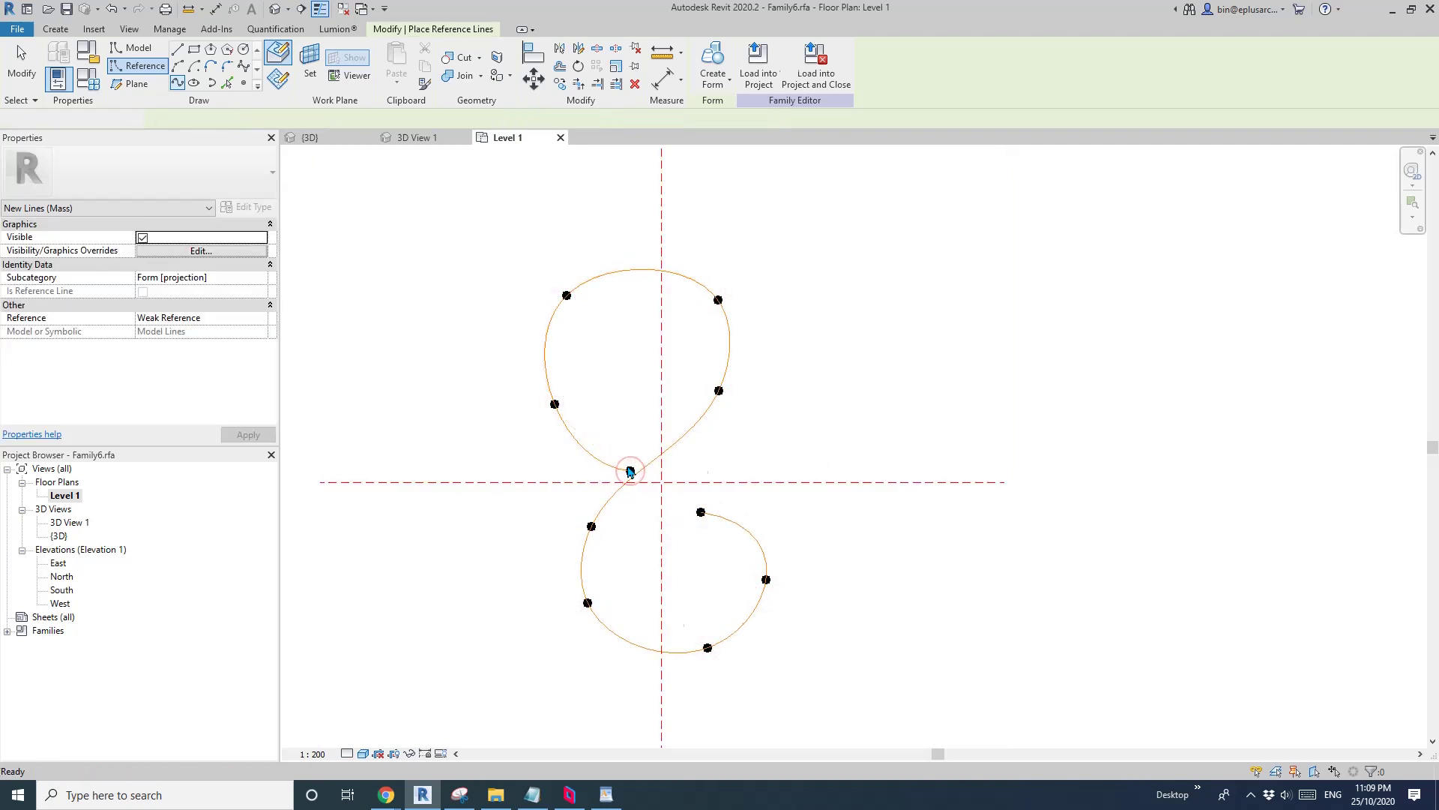
{"action": "scroll", "coordinate": [670, 502], "scroll_direction": "up", "scroll_amount": 2}
{"action": "key", "text": "Escape"}
Move the lower loop's free end point beside the spline's other end point, close to the crossing
{"action": "left_click", "coordinate": [717, 521]}
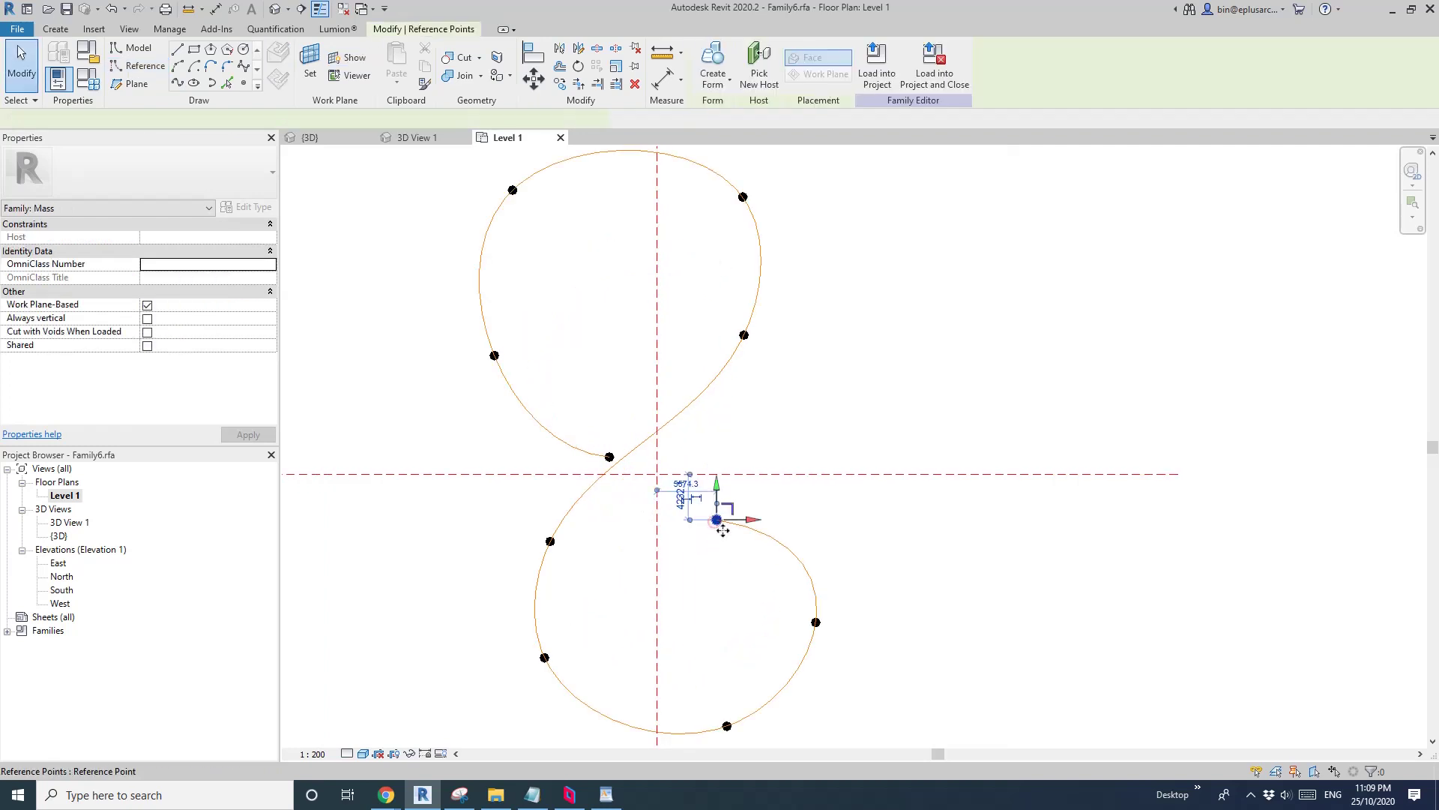
{"action": "left_click_drag", "start_coordinate": [718, 498], "coordinate": [631, 458]}
{"action": "key", "text": "Escape"}
{"action": "scroll", "coordinate": [610, 459], "scroll_direction": "down", "scroll_amount": 1}
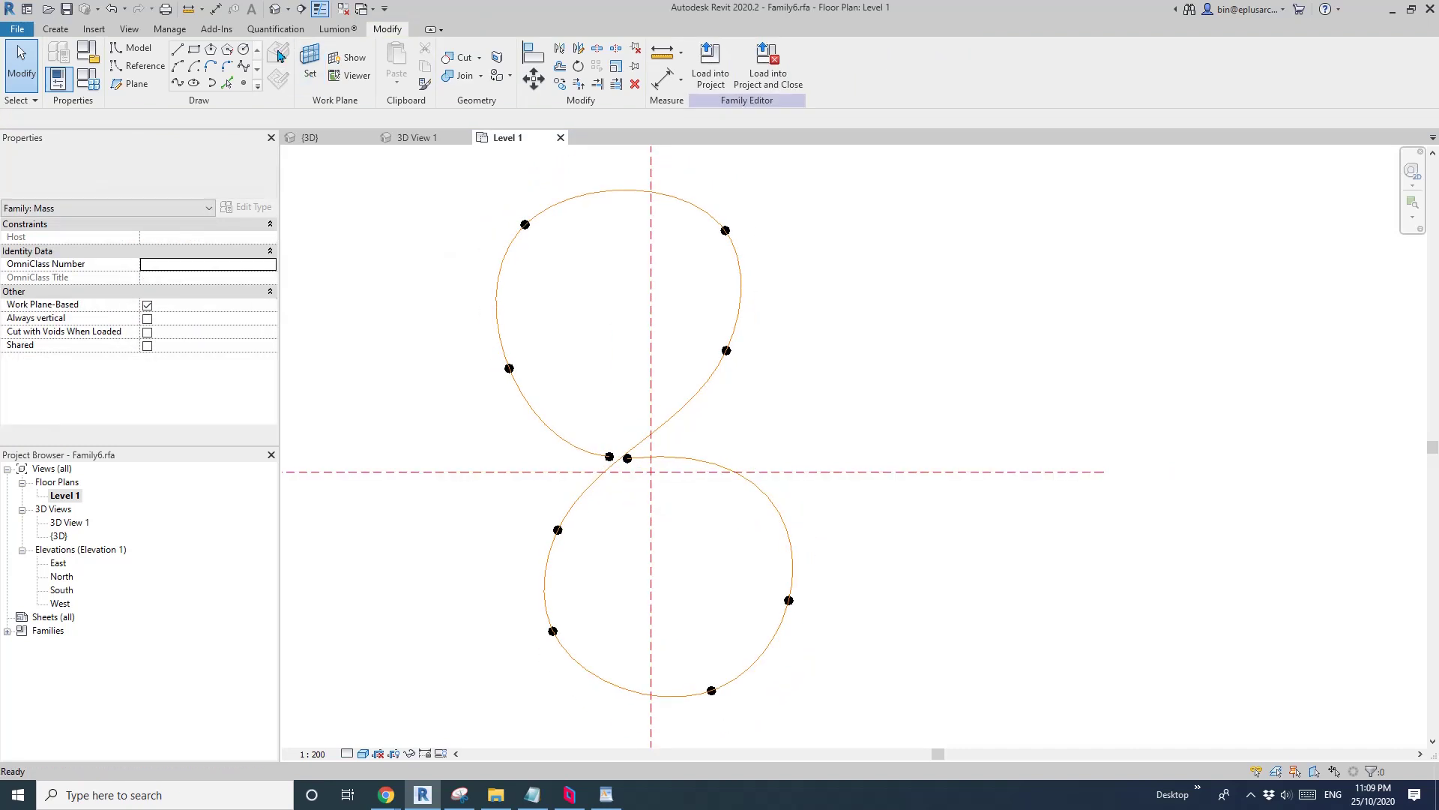
In the 3D view, raise the lower loop's reference point beside the crossing to an offset of about 2710 mm
{"action": "left_click", "coordinate": [275, 9]}
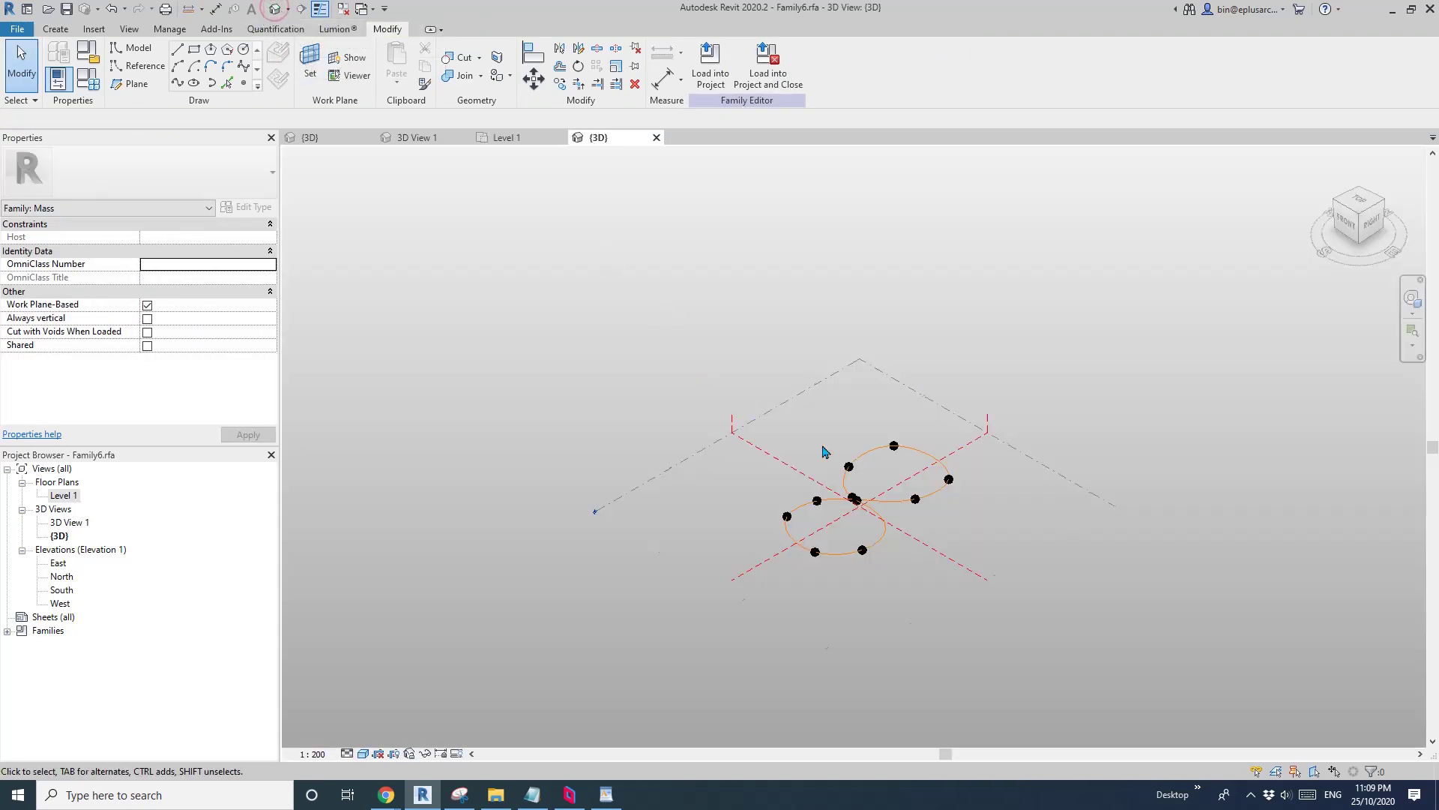
{"action": "middle_click_drag", "start_coordinate": [885, 503], "coordinate": [897, 482], "text": "shift"}
{"action": "scroll", "coordinate": [903, 487], "scroll_direction": "up", "scroll_amount": 3}
{"action": "middle_click_drag", "start_coordinate": [860, 597], "coordinate": [689, 492], "text": "shift"}
{"action": "scroll", "coordinate": [710, 517], "scroll_direction": "up", "scroll_amount": 2}
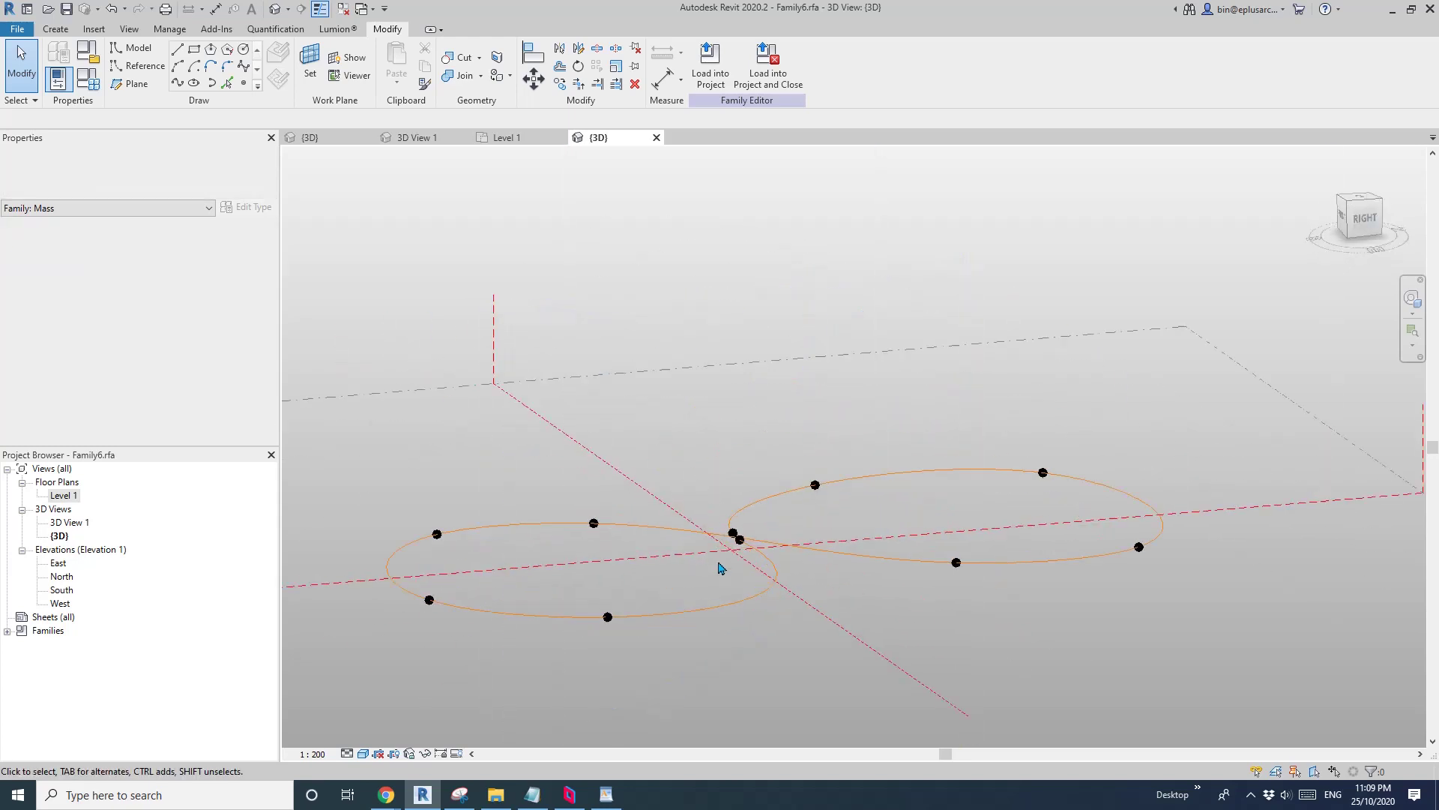
{"action": "scroll", "coordinate": [720, 568], "scroll_direction": "up", "scroll_amount": 1}
{"action": "left_click", "coordinate": [592, 505]}
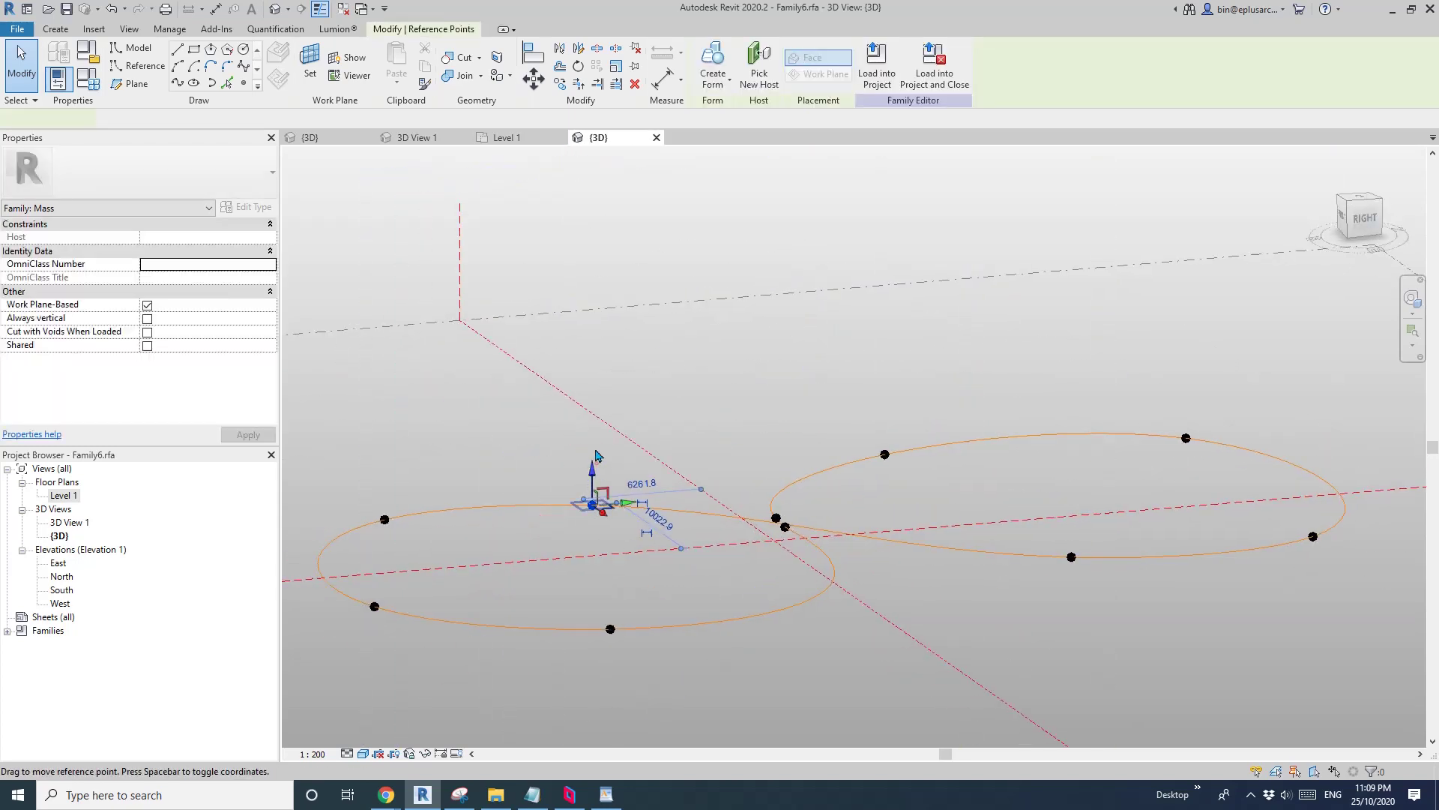
{"action": "left_click_drag", "start_coordinate": [594, 465], "coordinate": [595, 401]}
{"action": "middle_click_drag", "start_coordinate": [646, 414], "coordinate": [668, 415]}
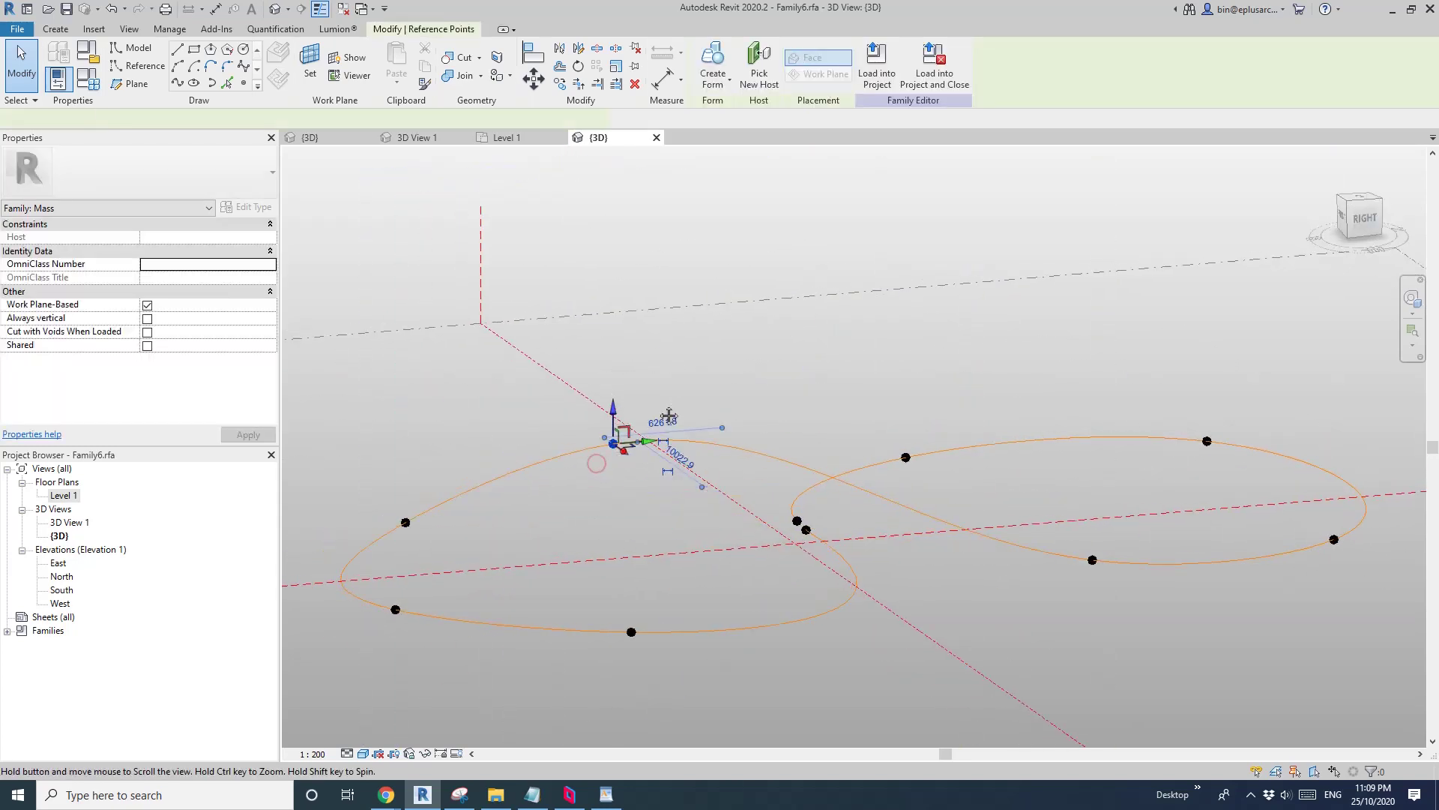
Refine the spline's heights: raise two neighbouring reference points, one to an offset of about 1247 mm, and lower the first raised point
{"action": "left_click", "coordinate": [1095, 559]}
{"action": "middle_click_drag", "start_coordinate": [1095, 558], "coordinate": [733, 440], "text": "shift"}
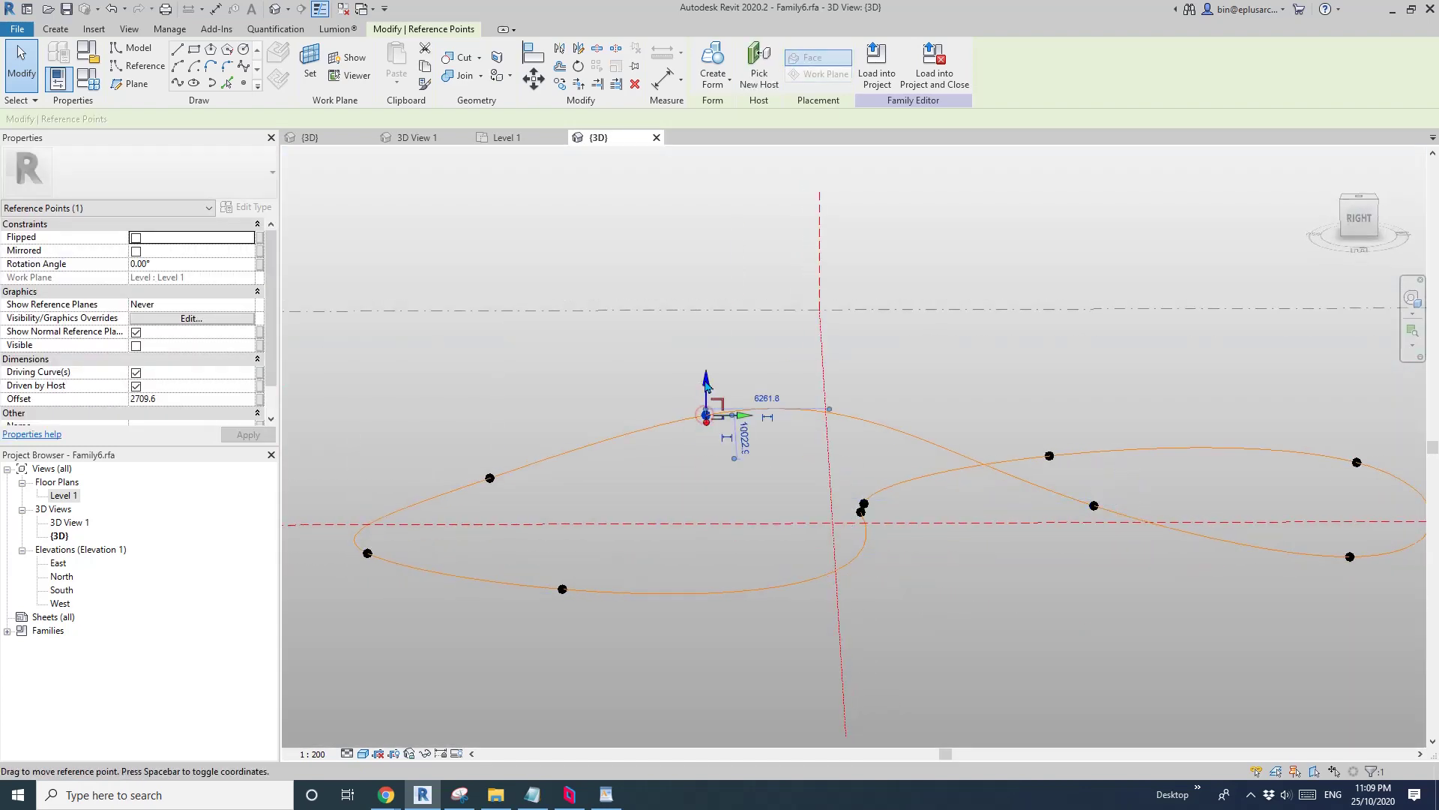
{"action": "left_click_drag", "start_coordinate": [708, 386], "coordinate": [493, 447]}
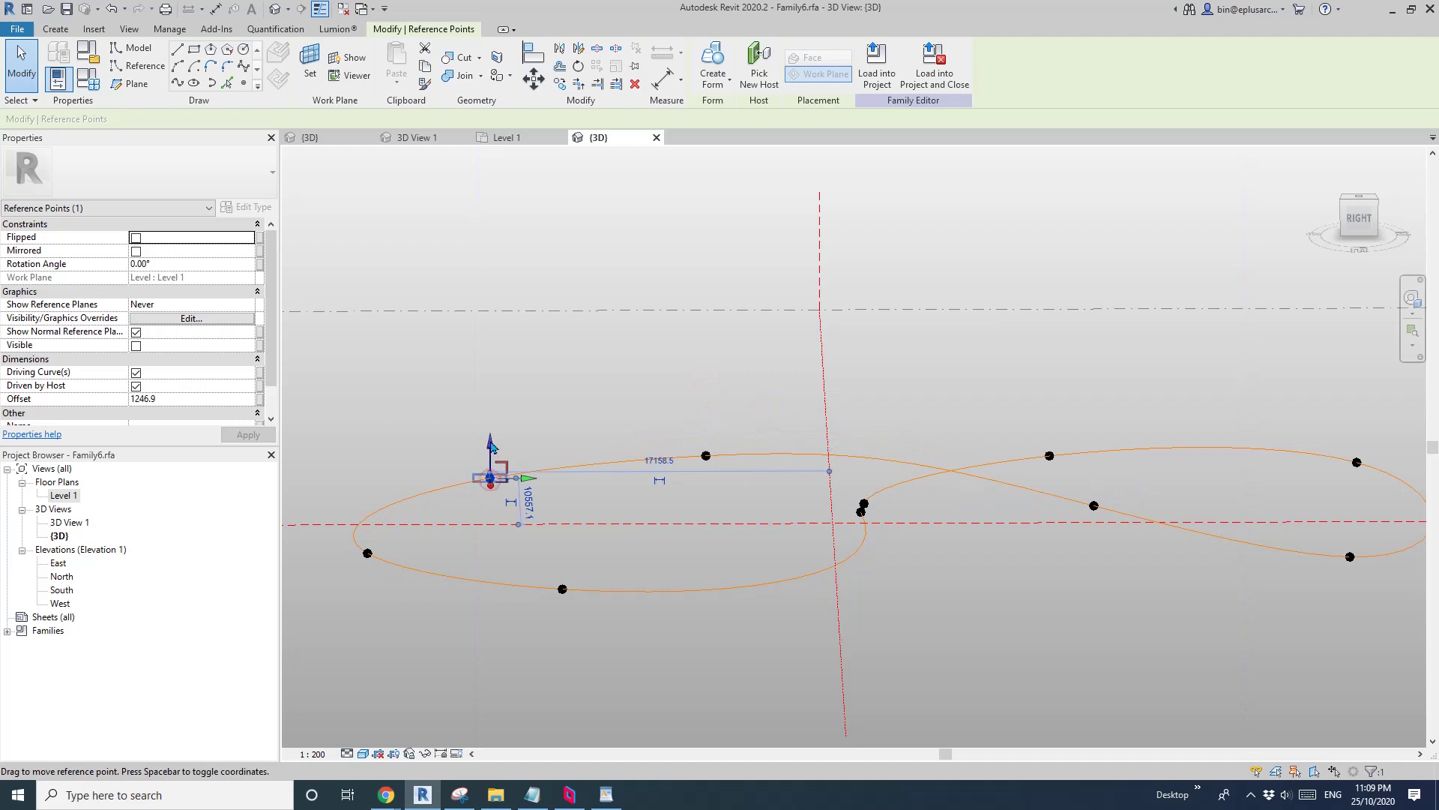
{"action": "middle_click_drag", "start_coordinate": [492, 447], "coordinate": [736, 582], "text": "shift"}
{"action": "key", "text": "Escape"}
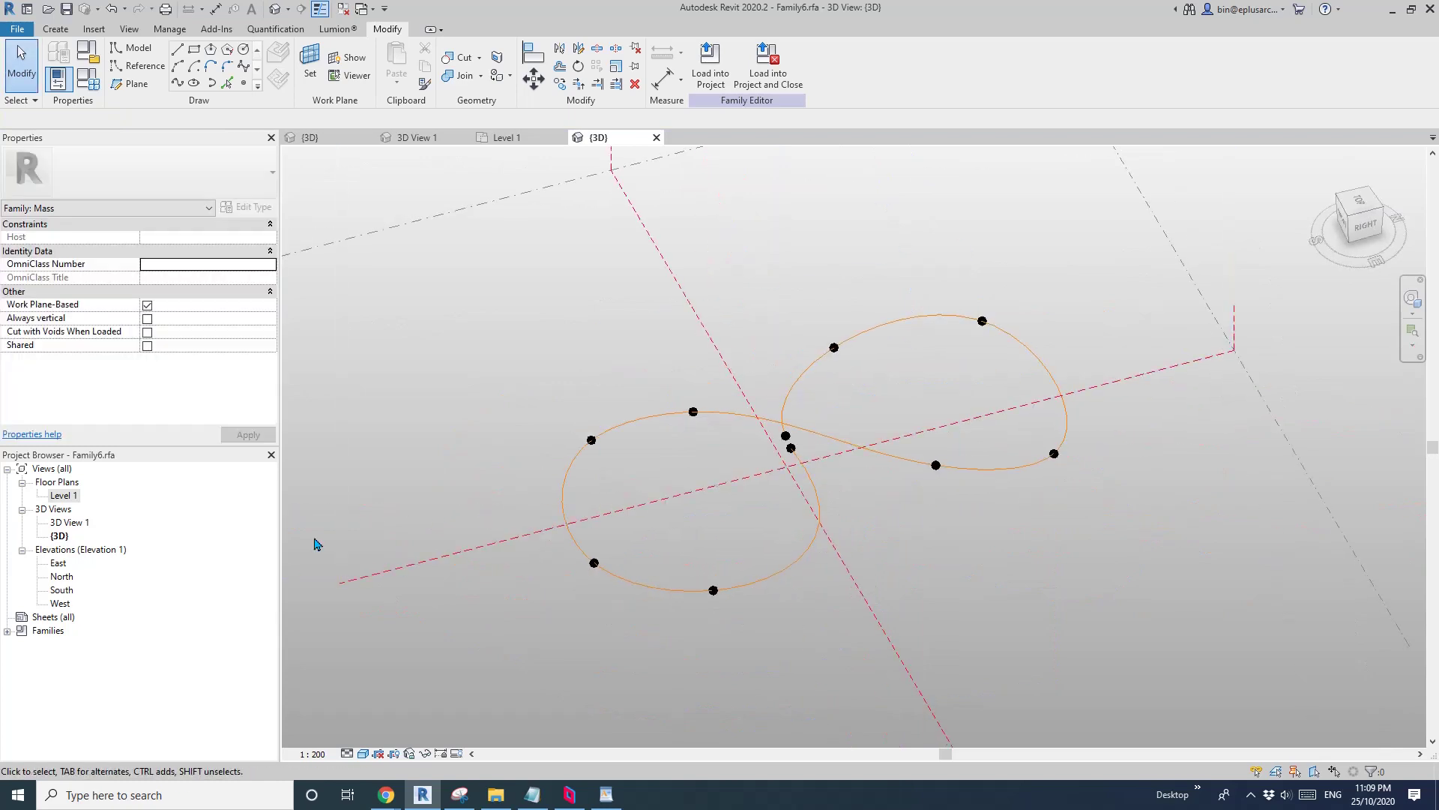
{"action": "middle_click_drag", "start_coordinate": [522, 413], "coordinate": [530, 422]}
Place one Family7 profile component on the spline between the two east-side points of the upper loop, and select it
{"action": "left_click", "coordinate": [66, 31]}
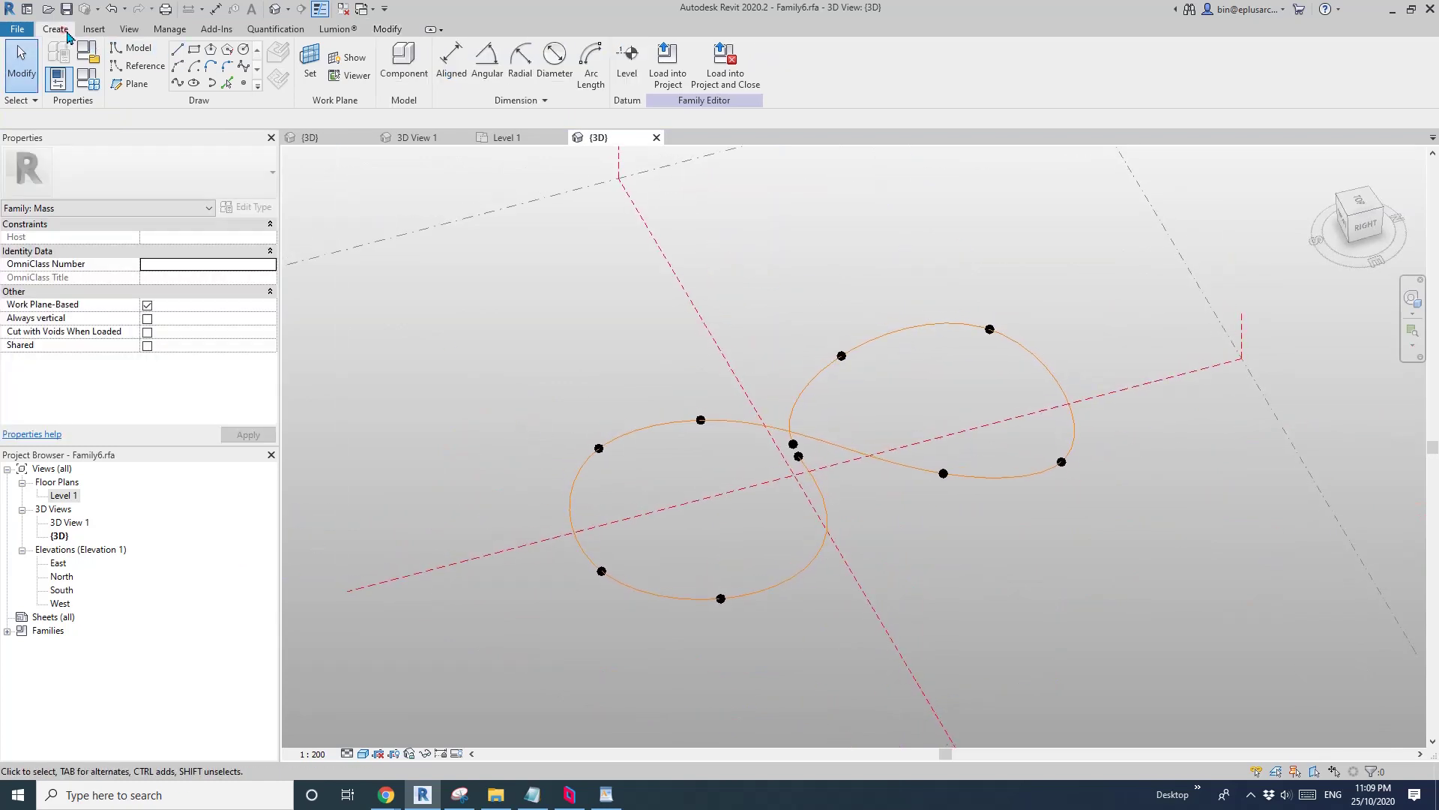
{"action": "left_click", "coordinate": [404, 60]}
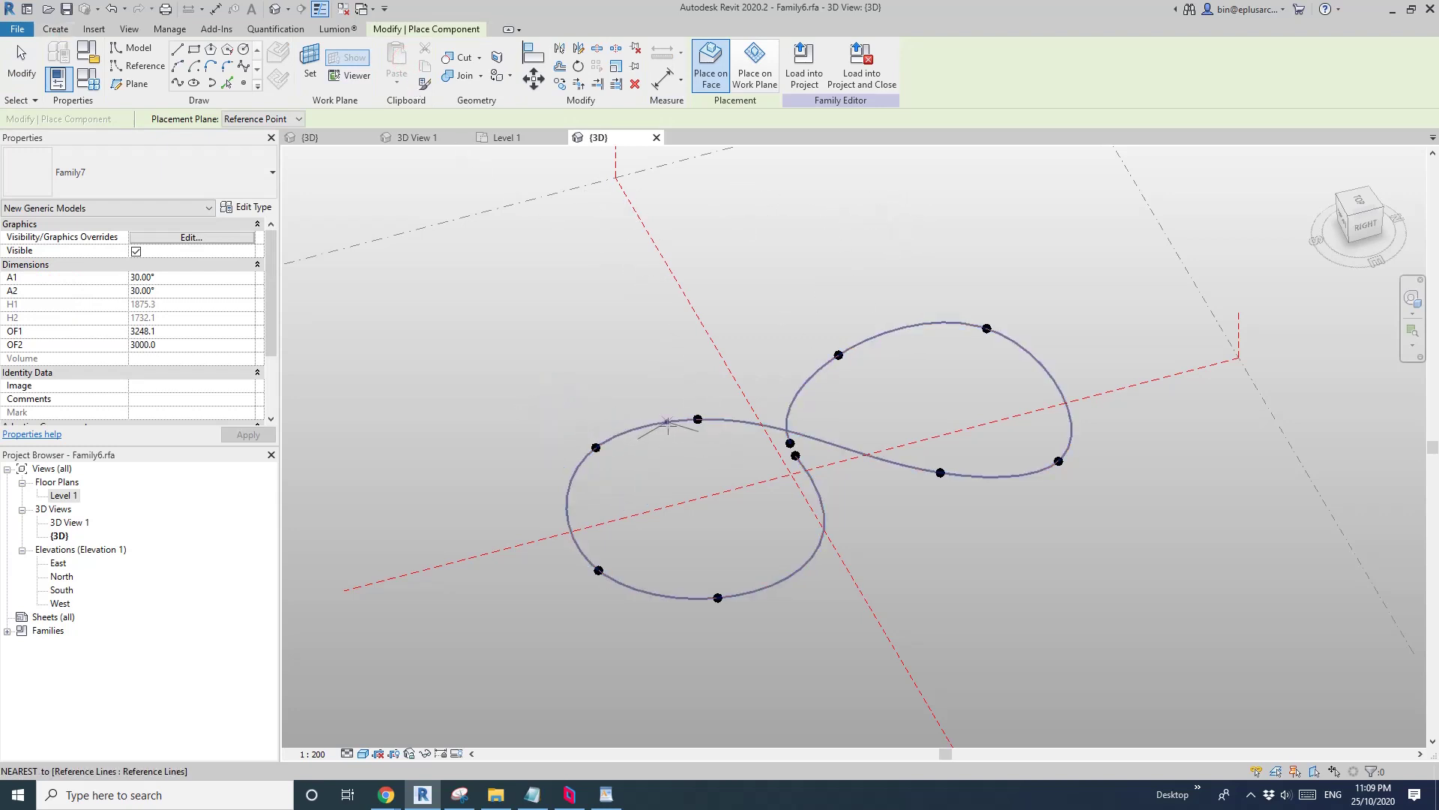
{"action": "mouse_move", "coordinate": [792, 509]}
{"action": "middle_mouse_down", "text": "shift"}
{"action": "mouse_move", "coordinate": [874, 537]}
{"action": "mouse_move", "coordinate": [801, 490]}
{"action": "middle_mouse_up", "text": "shift"}
{"action": "scroll", "coordinate": [794, 480], "scroll_direction": "up", "scroll_amount": 3}
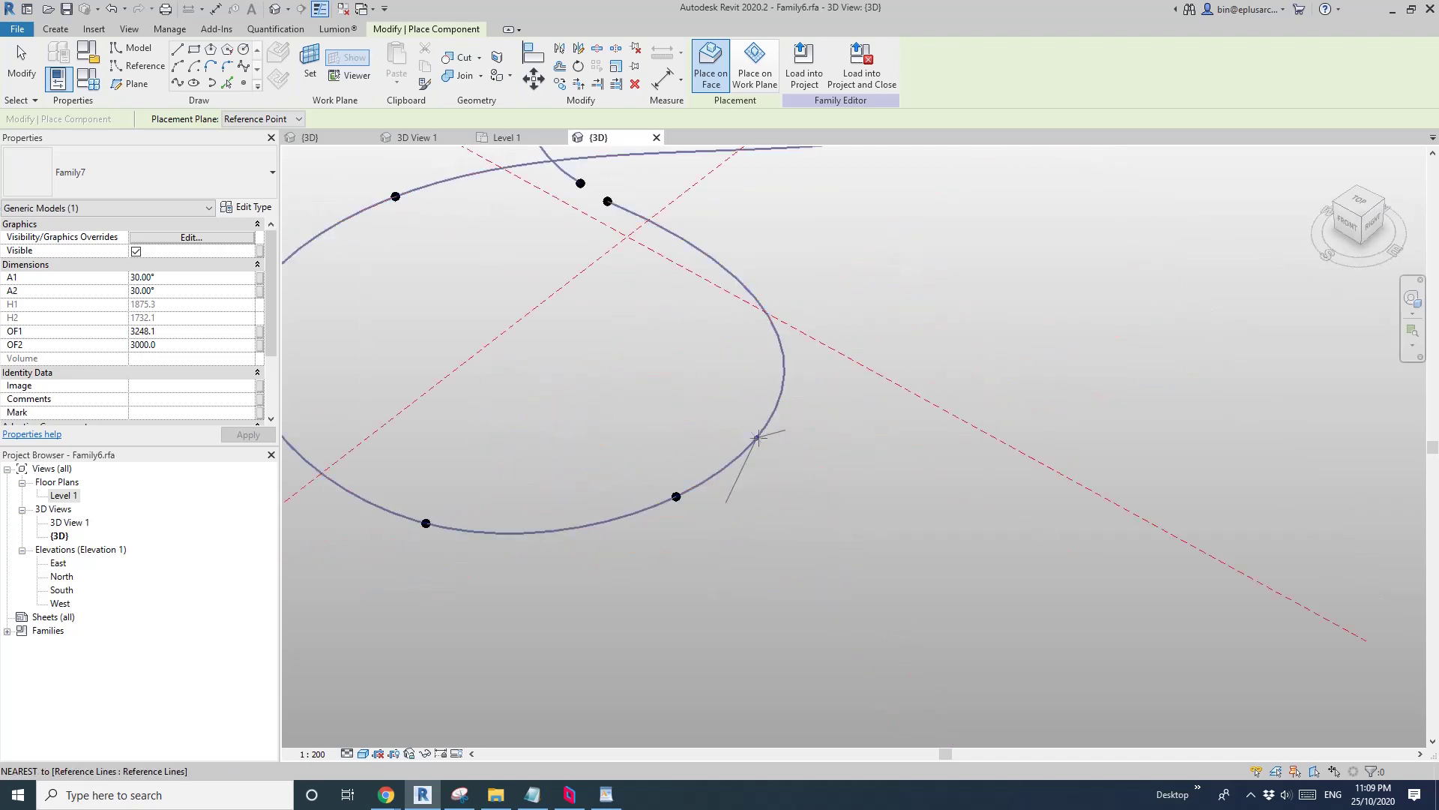
{"action": "left_click", "coordinate": [754, 436]}
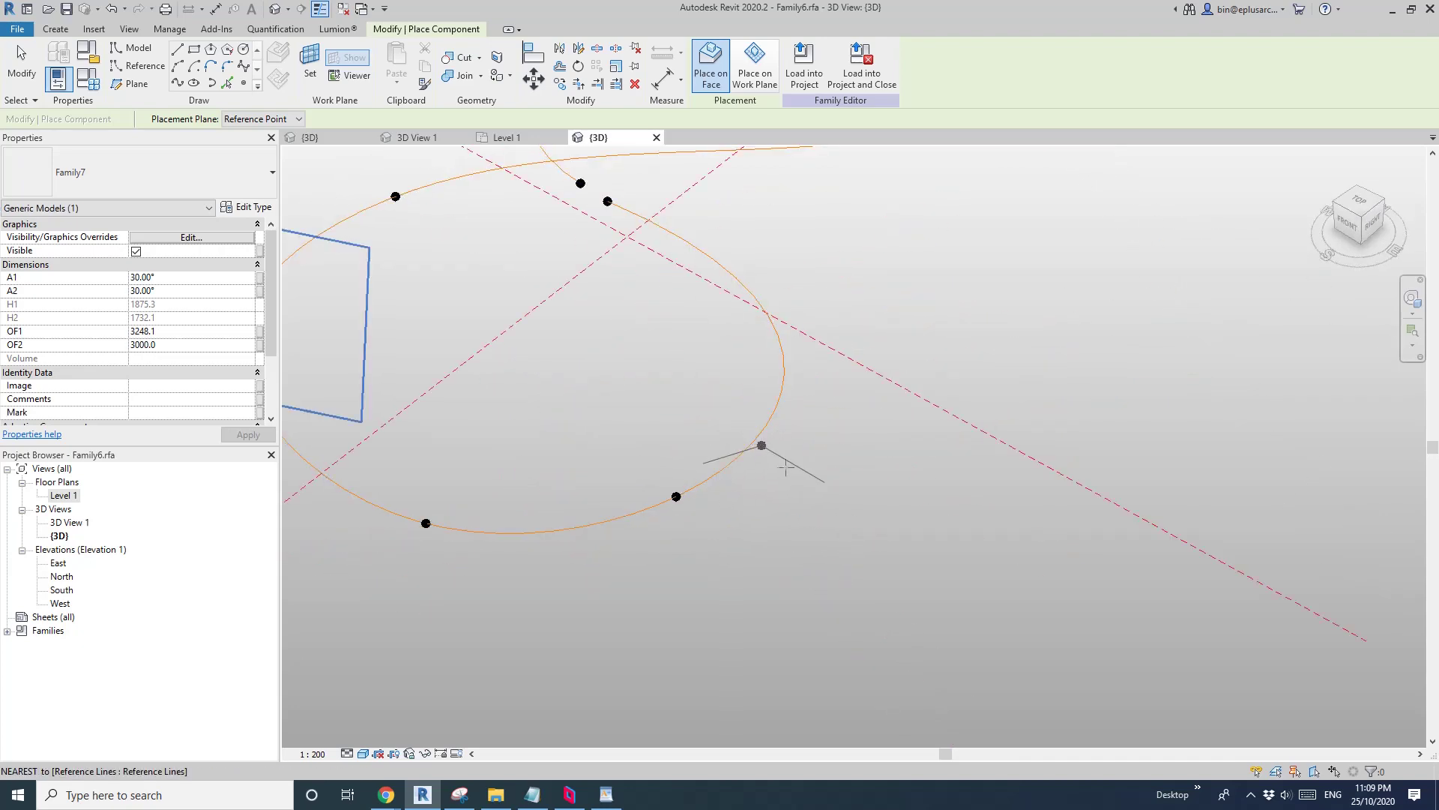
{"action": "middle_click_drag", "start_coordinate": [761, 449], "coordinate": [733, 482], "text": "shift"}
{"action": "middle_click_drag", "start_coordinate": [842, 485], "coordinate": [618, 504]}
{"action": "scroll", "coordinate": [696, 506], "scroll_direction": "up", "scroll_amount": 3}
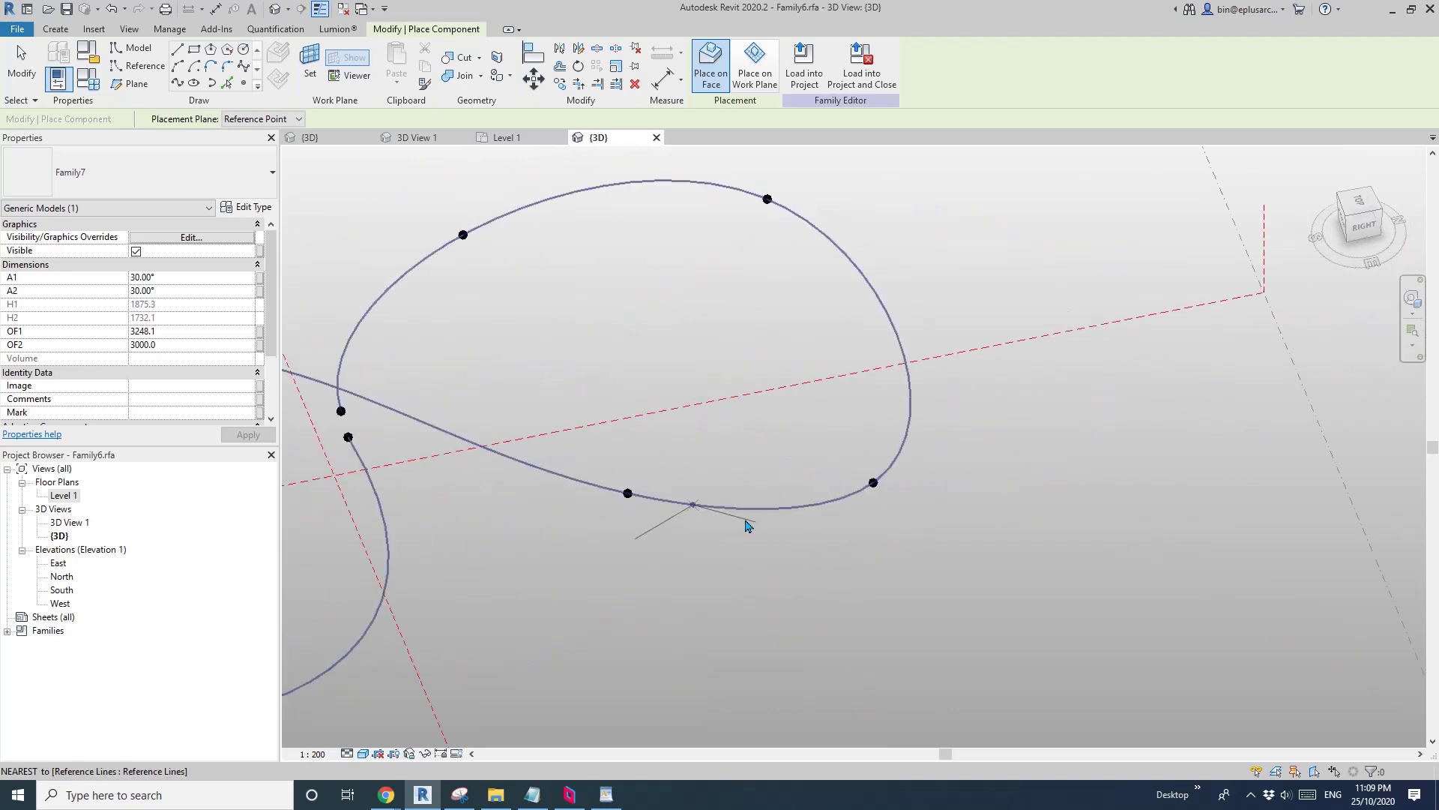
{"action": "left_click", "coordinate": [750, 509]}
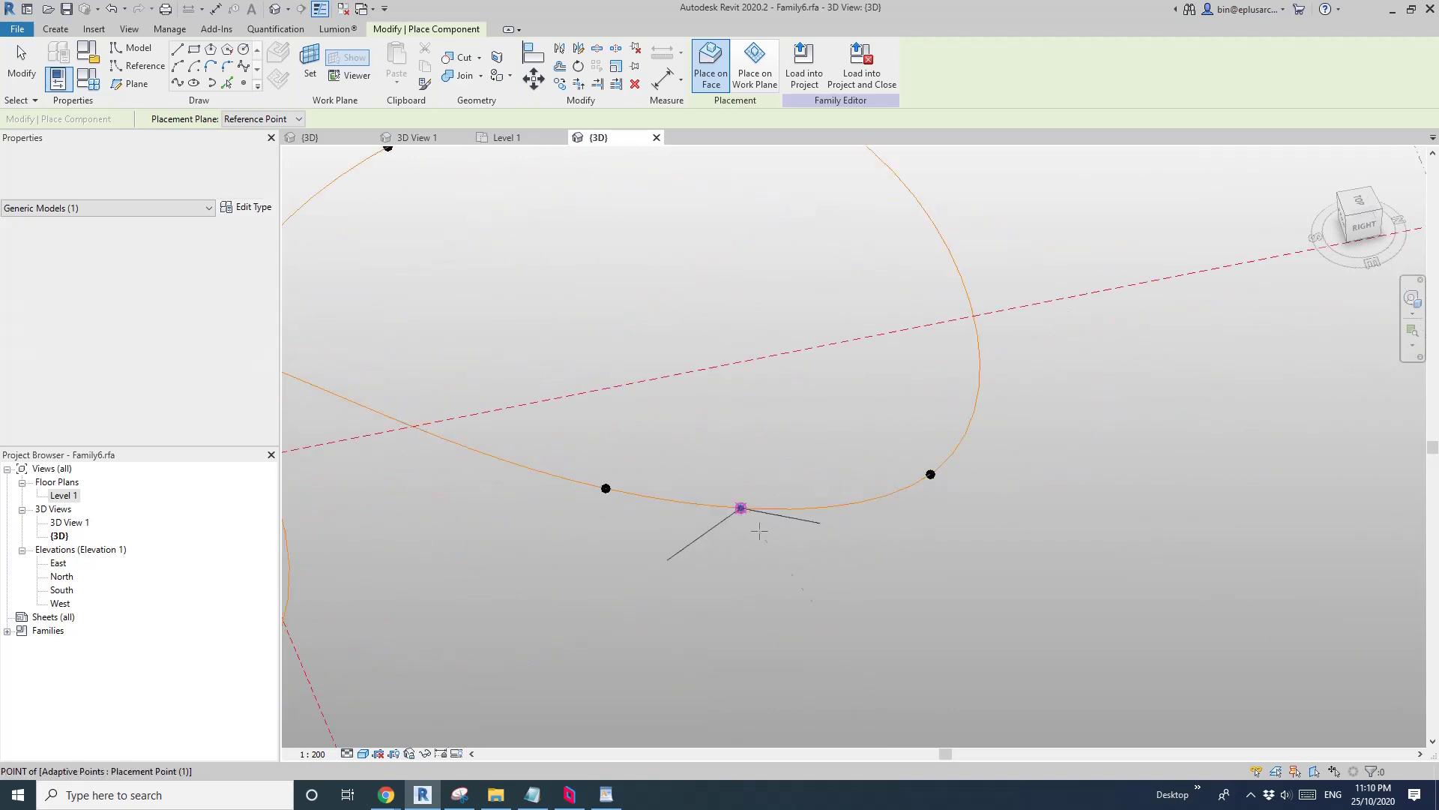
{"action": "key", "text": "Escape"}
{"action": "key", "text": "Escape"}
{"action": "left_click", "coordinate": [710, 533]}
{"action": "scroll", "coordinate": [795, 345], "scroll_direction": "down", "scroll_amount": 3}
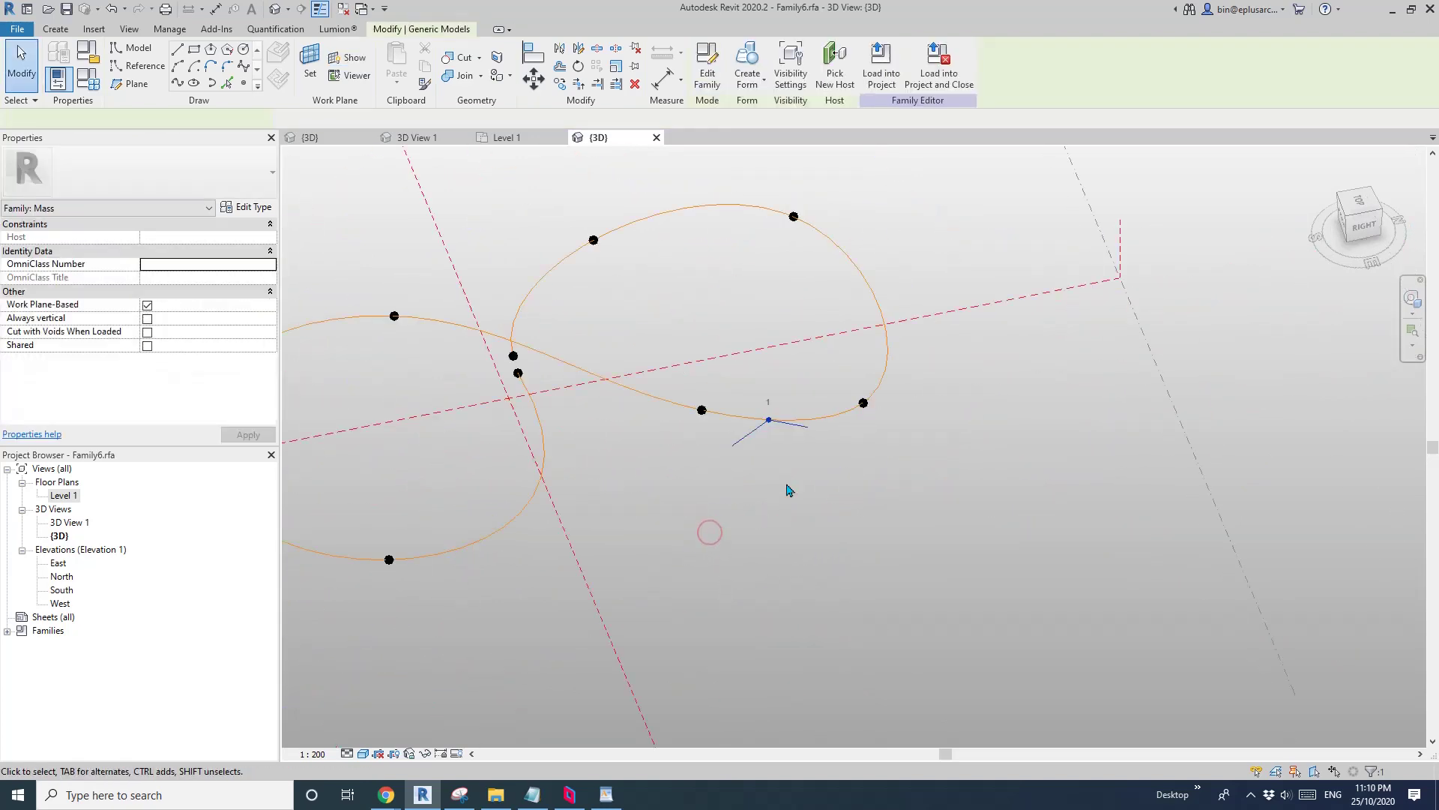
Examine the placed Family7 profile on the spline from several sides, checking how its two legs are oriented
{"action": "middle_click_drag", "start_coordinate": [764, 496], "coordinate": [597, 482], "text": "shift"}
{"action": "scroll", "coordinate": [875, 463], "scroll_direction": "up", "scroll_amount": 3}
{"action": "middle_click_drag", "start_coordinate": [879, 473], "coordinate": [720, 383], "text": "shift"}
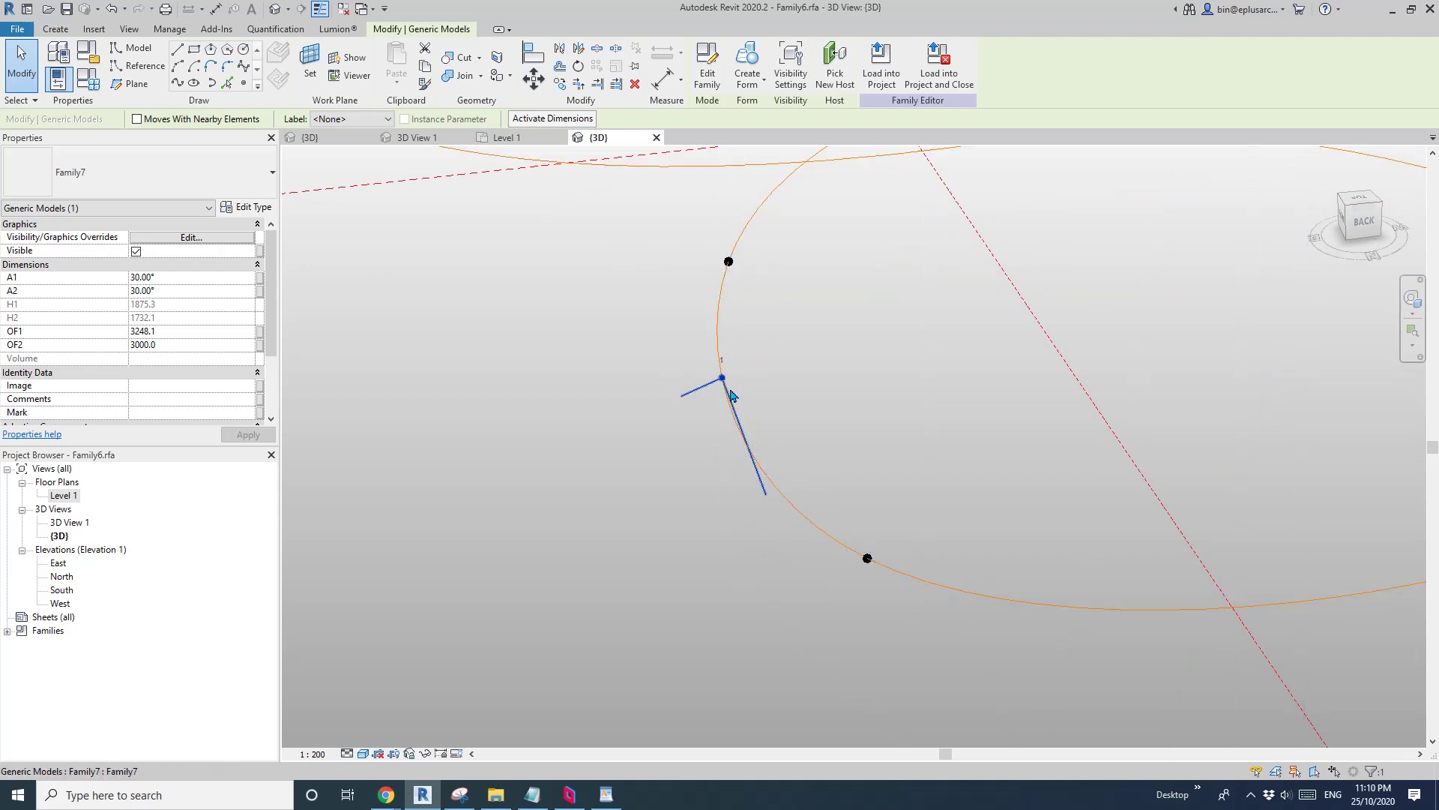
{"action": "scroll", "coordinate": [731, 397], "scroll_direction": "up", "scroll_amount": 2}
{"action": "middle_click_drag", "start_coordinate": [731, 397], "coordinate": [835, 489], "text": "shift"}
{"action": "left_click", "coordinate": [699, 403]}
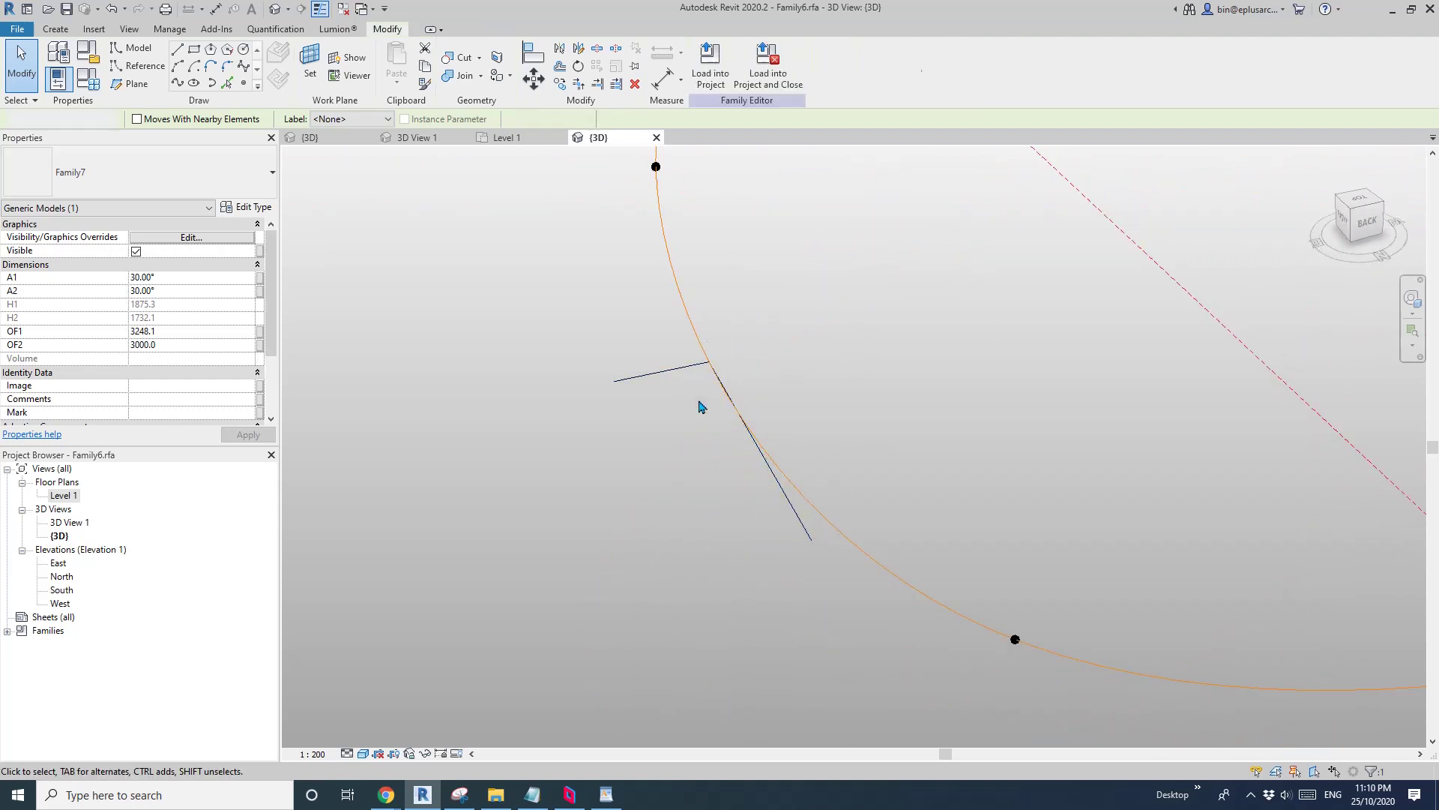
{"action": "scroll", "coordinate": [675, 367], "scroll_direction": "down", "scroll_amount": 1}
{"action": "middle_click_drag", "start_coordinate": [729, 378], "coordinate": [700, 501]}
{"action": "left_click", "coordinate": [643, 489]}
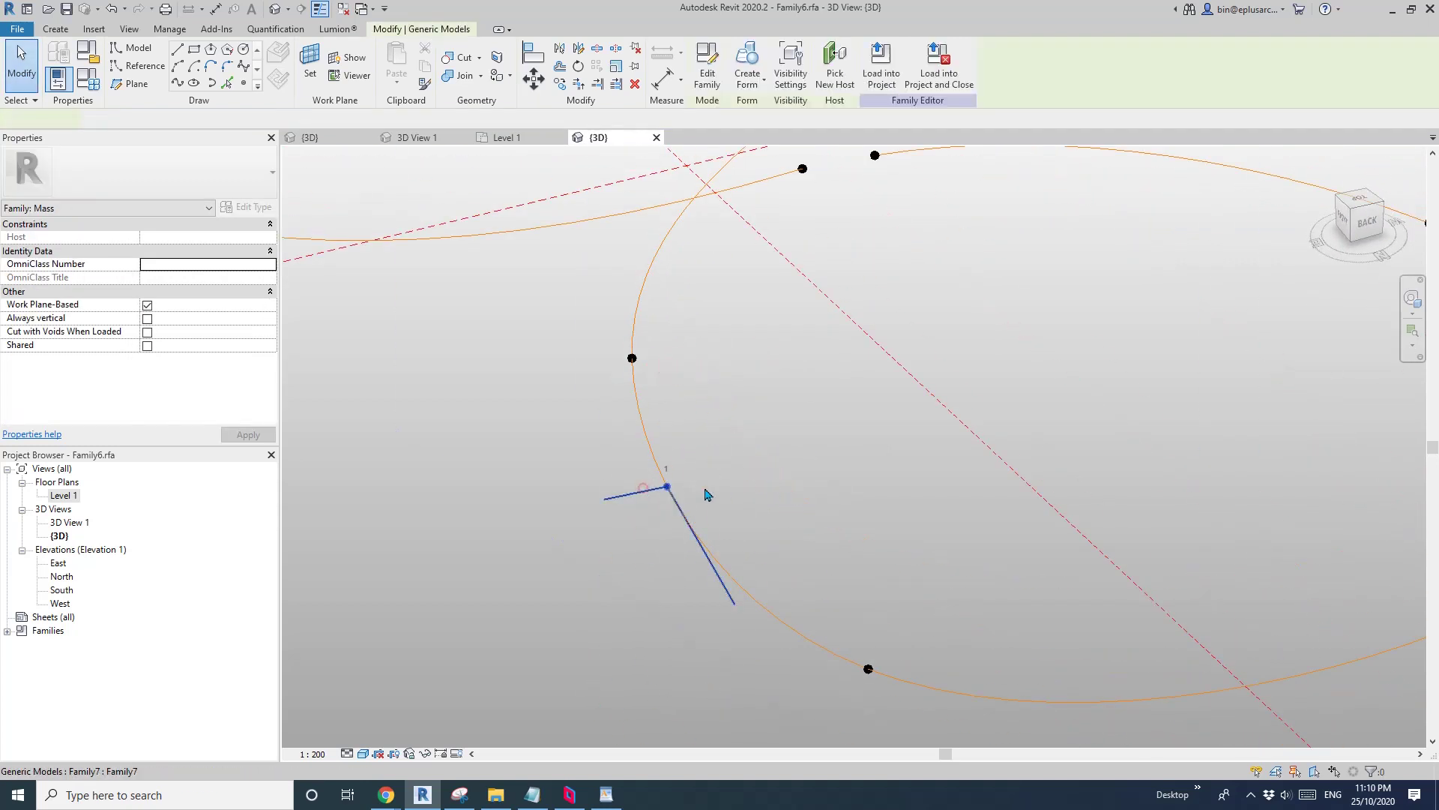
{"action": "scroll", "coordinate": [725, 465], "scroll_direction": "down", "scroll_amount": 1}
{"action": "middle_click_drag", "start_coordinate": [752, 428], "coordinate": [716, 469]}
{"action": "key", "text": "c"}
{"action": "scroll", "coordinate": [772, 516], "scroll_direction": "down", "scroll_amount": 2}
{"action": "middle_click_drag", "start_coordinate": [721, 539], "coordinate": [683, 487]}
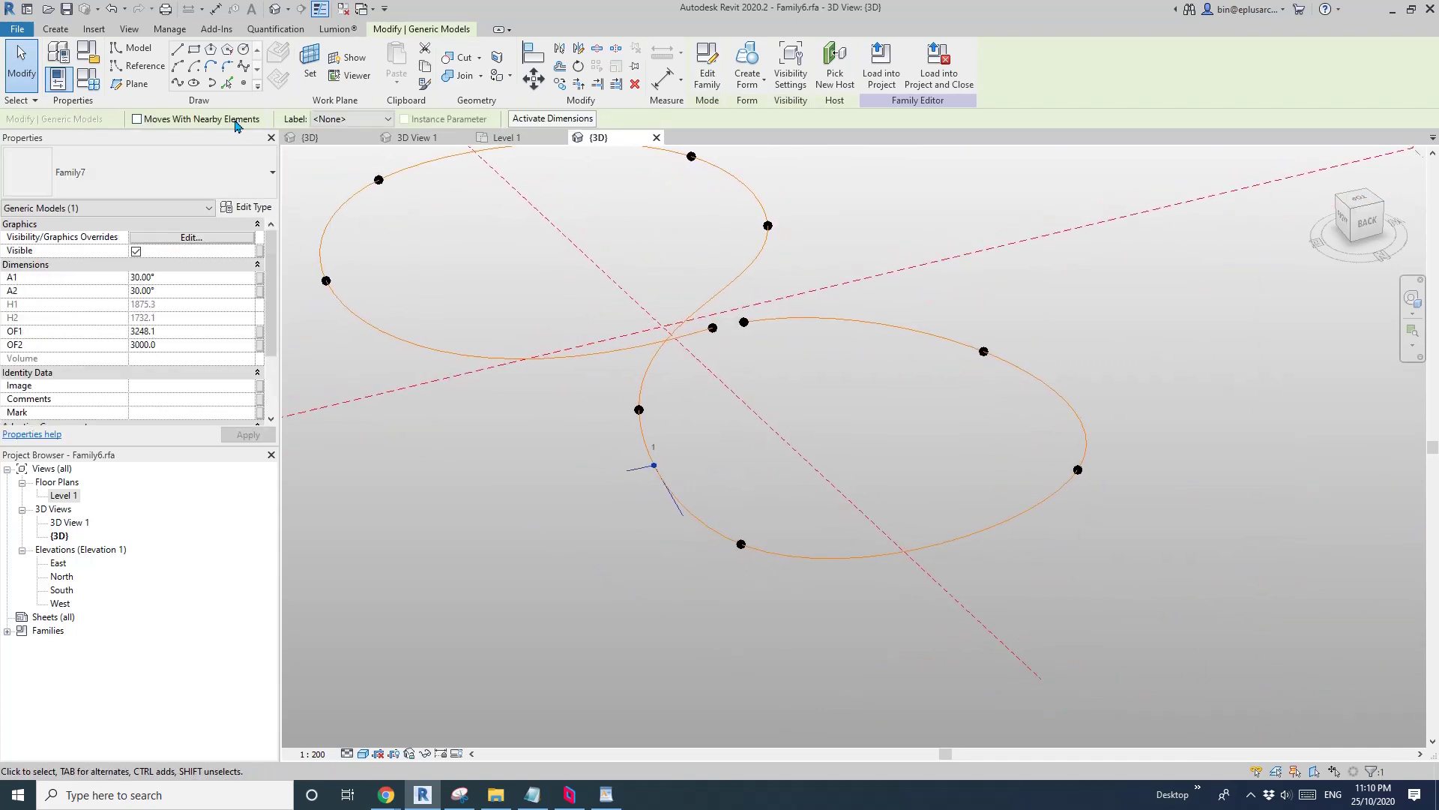
Place more Family7 profile components along both loops of the spline, including one close to the crossing
{"action": "left_click", "coordinate": [60, 33]}
{"action": "left_click", "coordinate": [408, 66]}
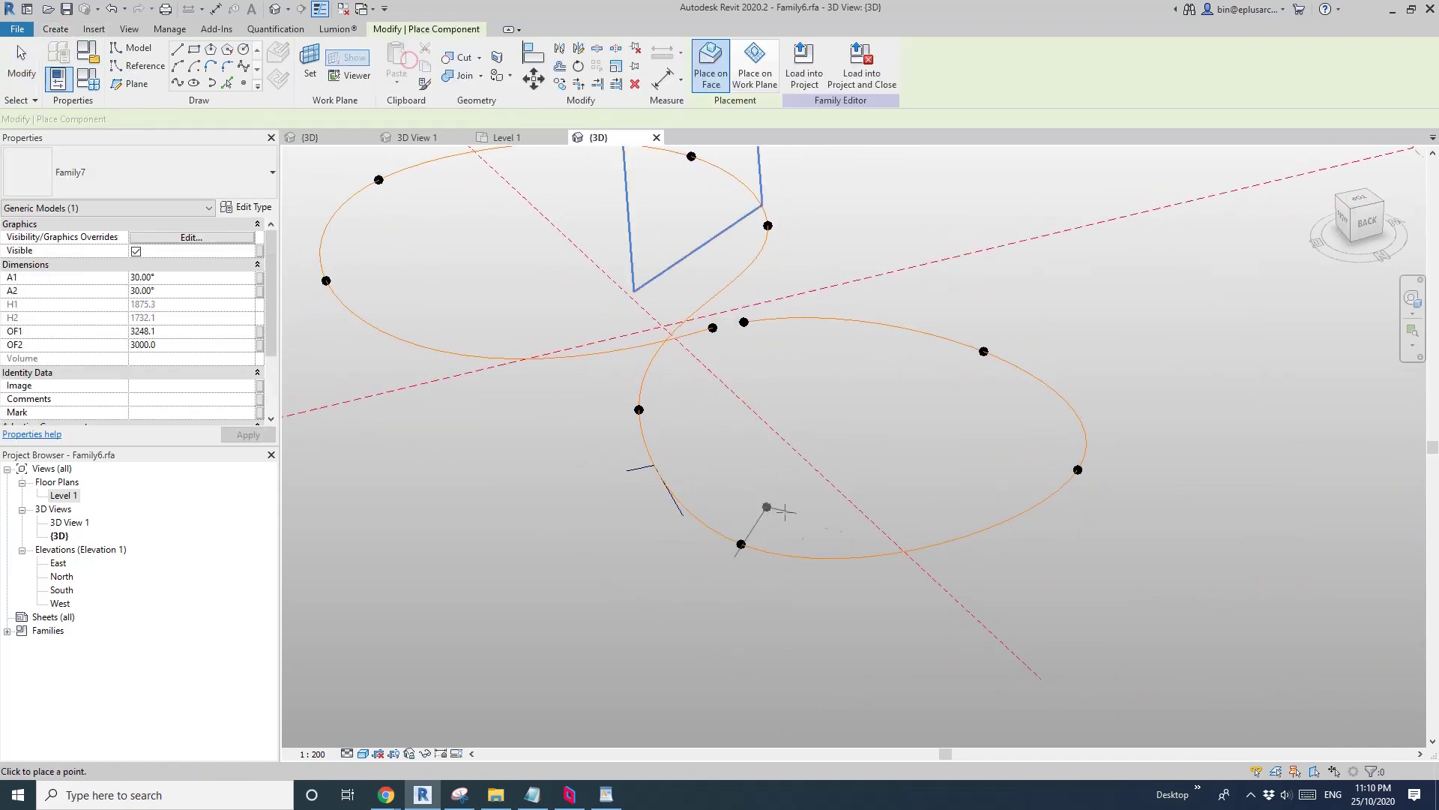
{"action": "middle_click_drag", "start_coordinate": [862, 476], "coordinate": [1012, 557], "text": "shift"}
{"action": "middle_click_drag", "start_coordinate": [1106, 510], "coordinate": [1111, 494], "text": "shift"}
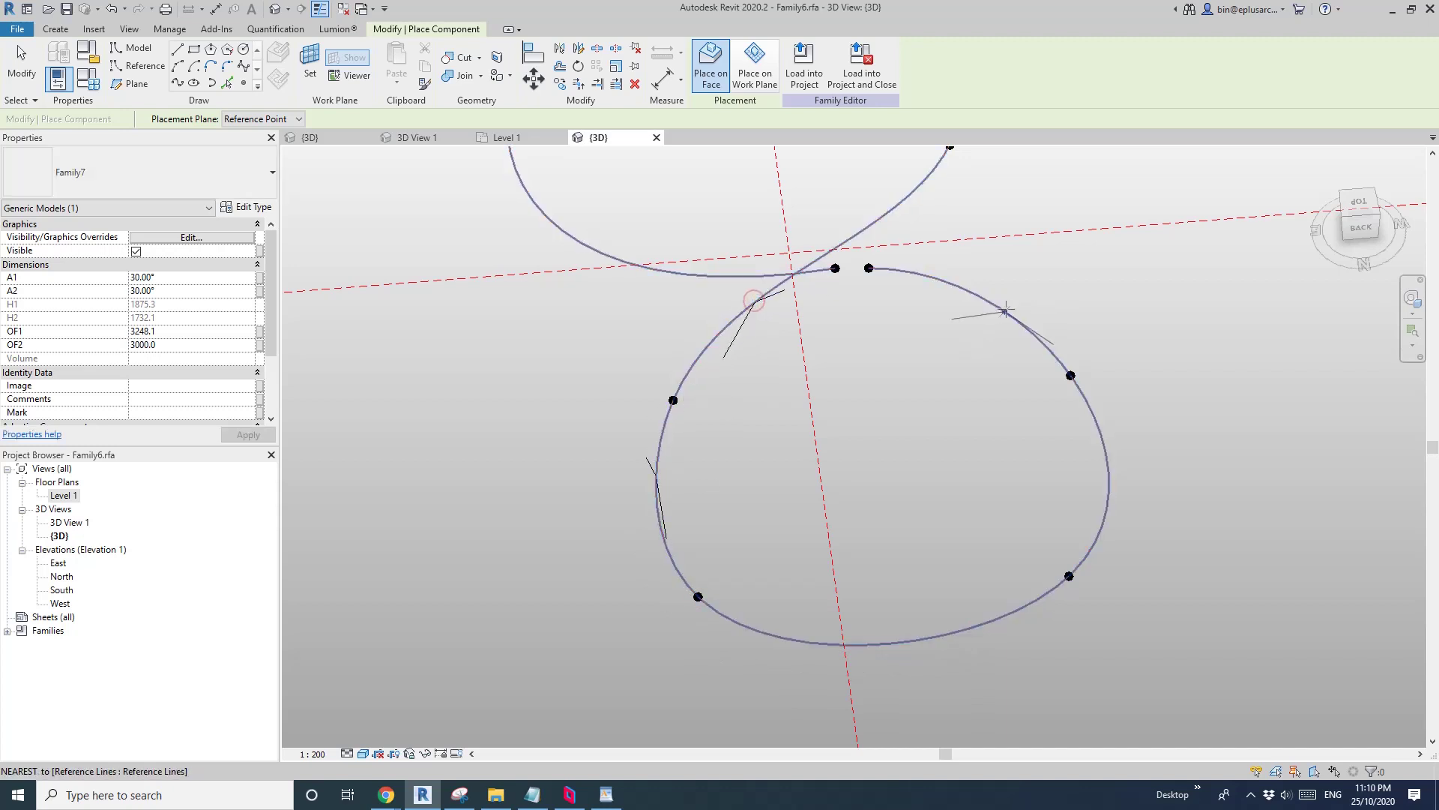
{"action": "left_click", "coordinate": [1107, 453]}
{"action": "middle_click_drag", "start_coordinate": [644, 261], "coordinate": [958, 488]}
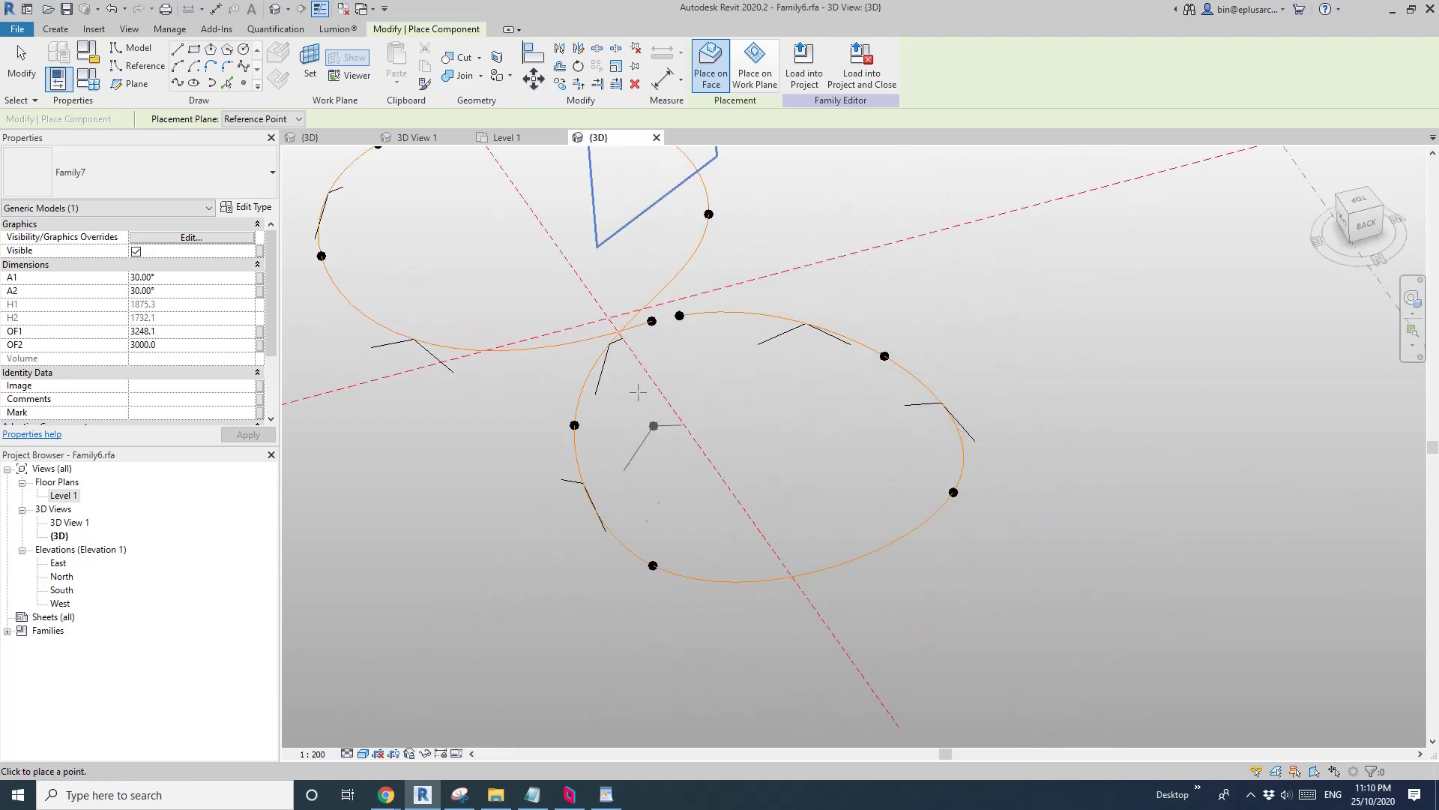
{"action": "key", "text": "Escape"}
Inspect the Family7 profile beside the crossing and compare its orientation with the other profiles along the spline
{"action": "scroll", "coordinate": [570, 290], "scroll_direction": "up", "scroll_amount": 1}
{"action": "middle_click_drag", "start_coordinate": [569, 290], "coordinate": [672, 469]}
{"action": "middle_click_drag", "start_coordinate": [730, 531], "coordinate": [727, 315]}
{"action": "left_click", "coordinate": [711, 358]}
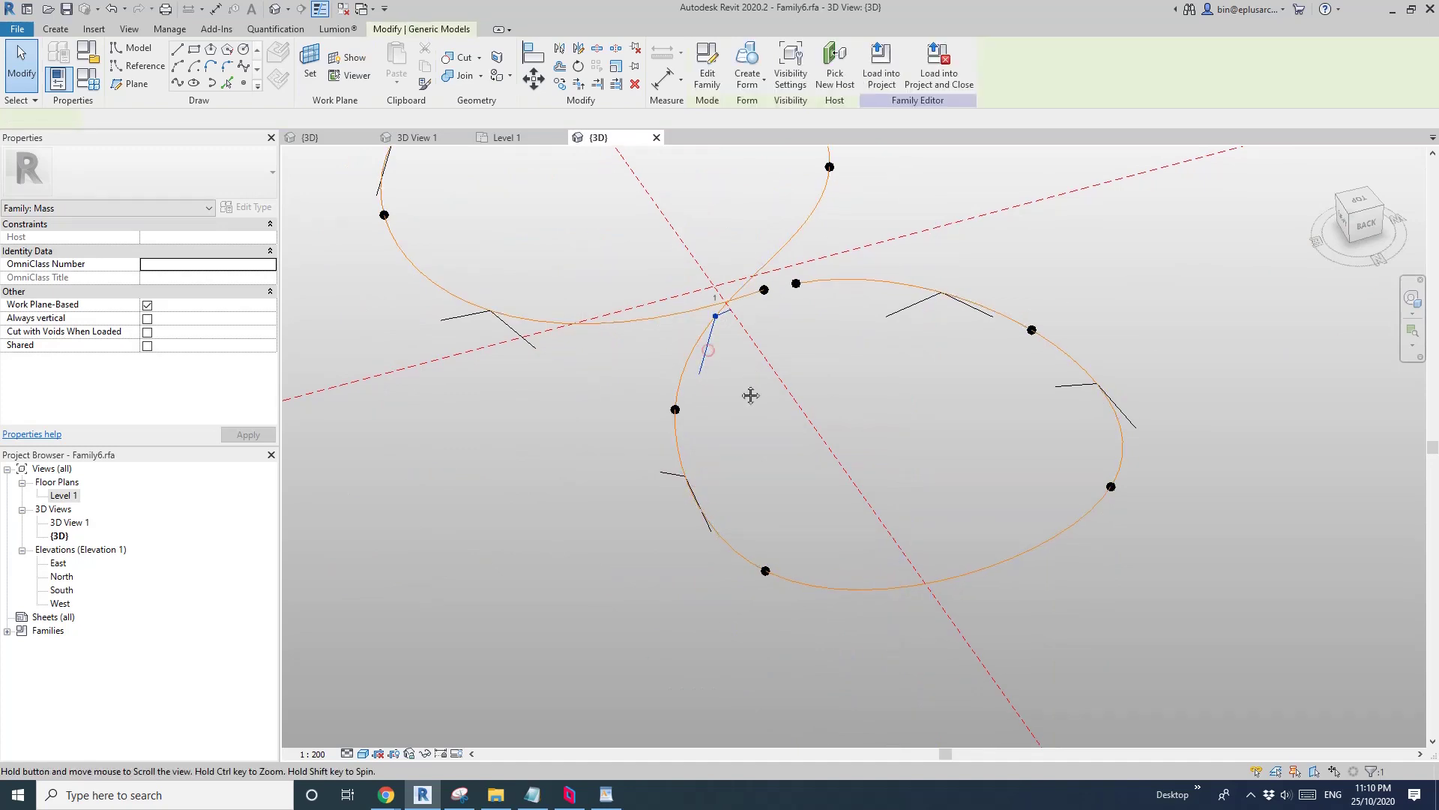
{"action": "middle_click_drag", "start_coordinate": [749, 392], "coordinate": [670, 378], "text": "shift"}
{"action": "left_click", "coordinate": [685, 346]}
{"action": "scroll", "coordinate": [685, 346], "scroll_direction": "up", "scroll_amount": 1}
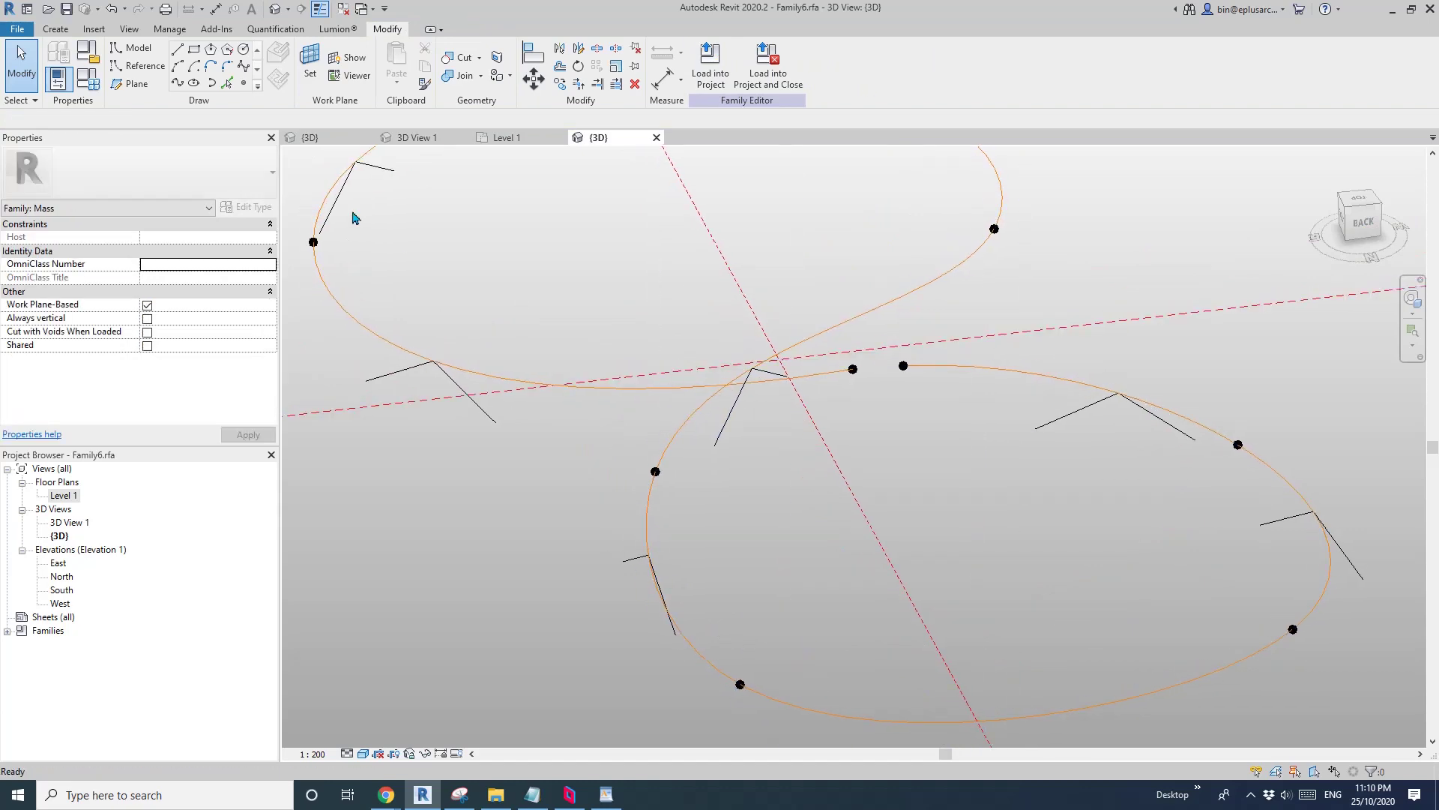
Create a new family from the Metric Generic Model Adaptive.rft template
{"action": "left_click", "coordinate": [18, 30]}
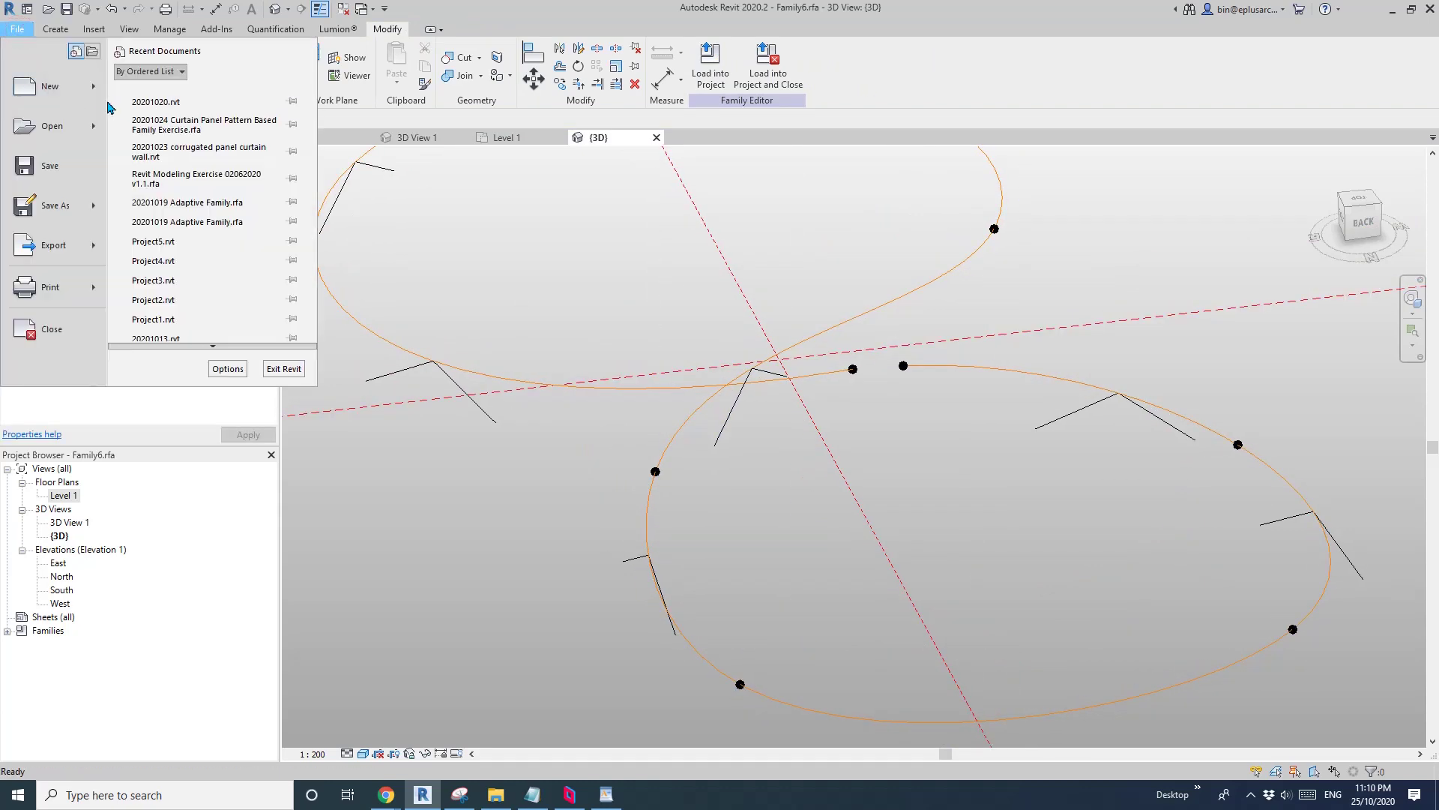
{"action": "left_click", "coordinate": [435, 237]}
{"action": "left_click", "coordinate": [23, 33]}
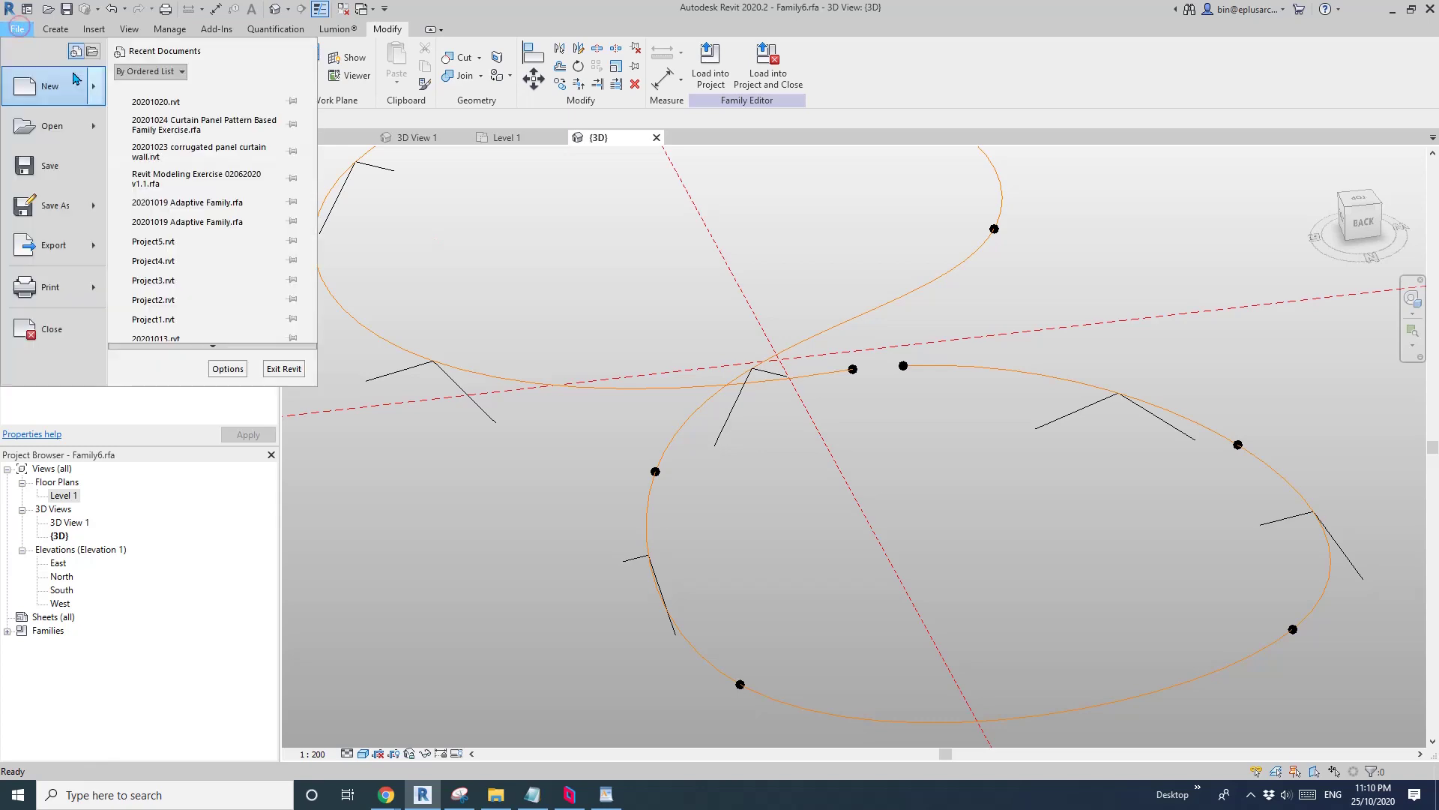
{"action": "mouse_move", "coordinate": [79, 82]}
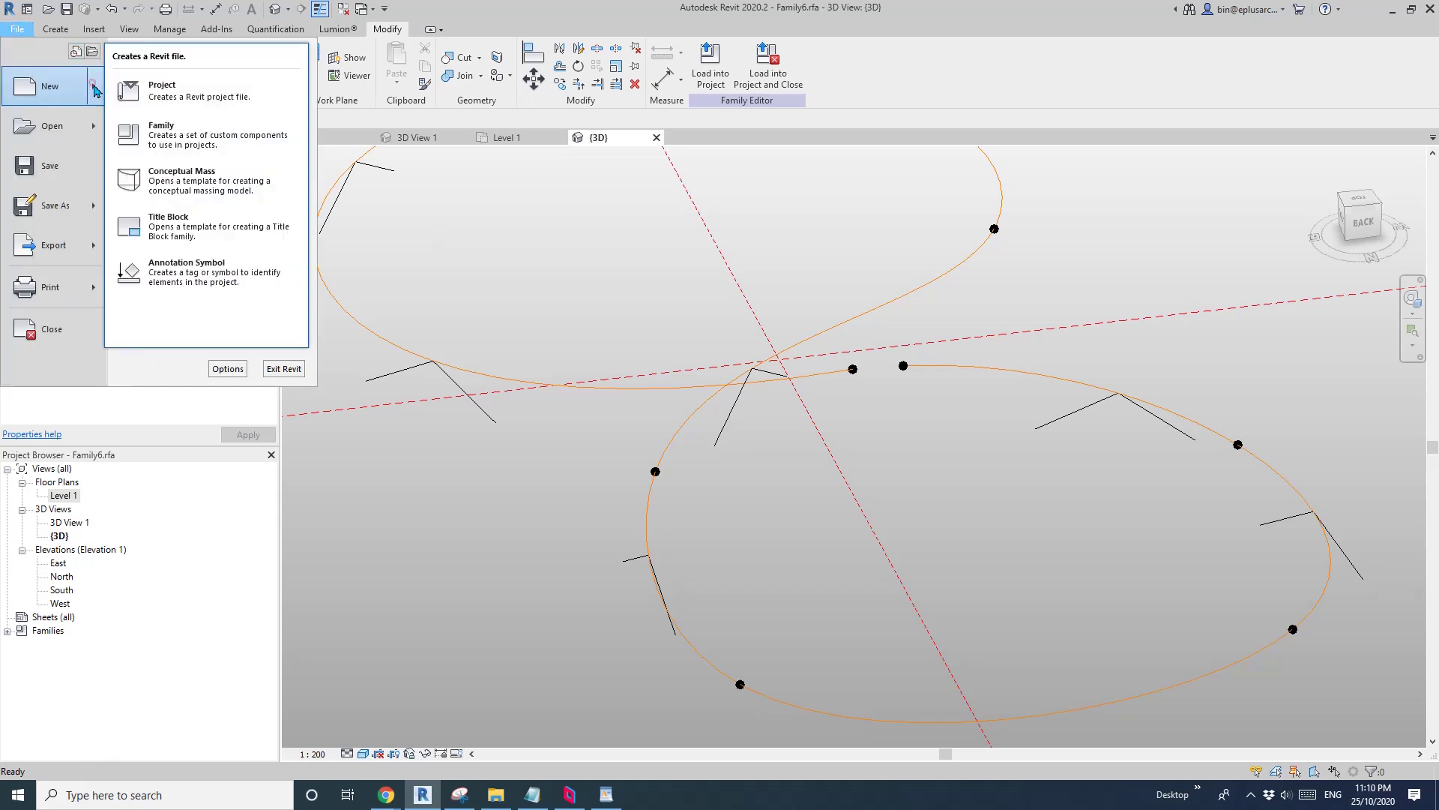
{"action": "left_click", "coordinate": [215, 145]}
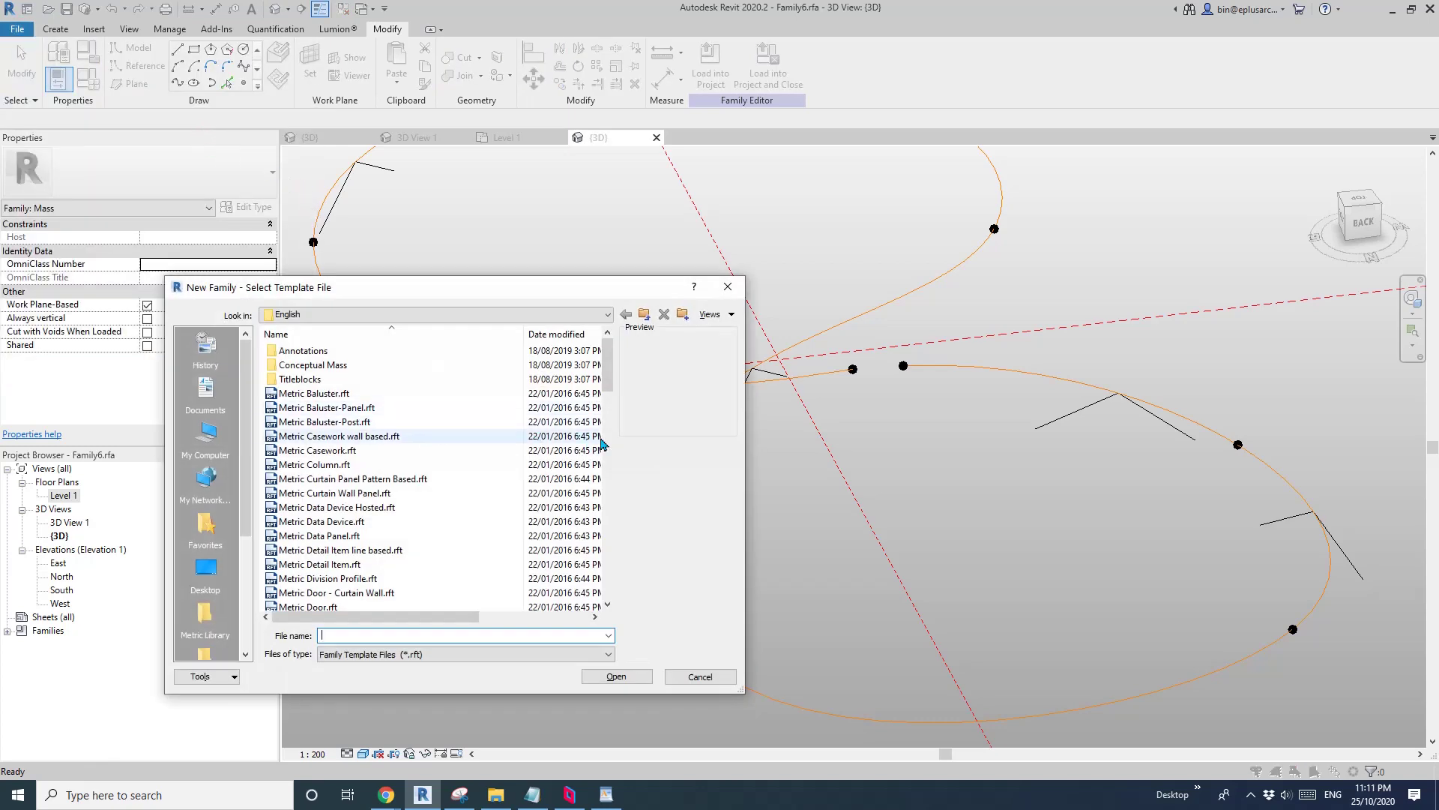
{"action": "scroll", "coordinate": [524, 450], "scroll_direction": "down", "scroll_amount": 6}
{"action": "left_click", "coordinate": [357, 553]}
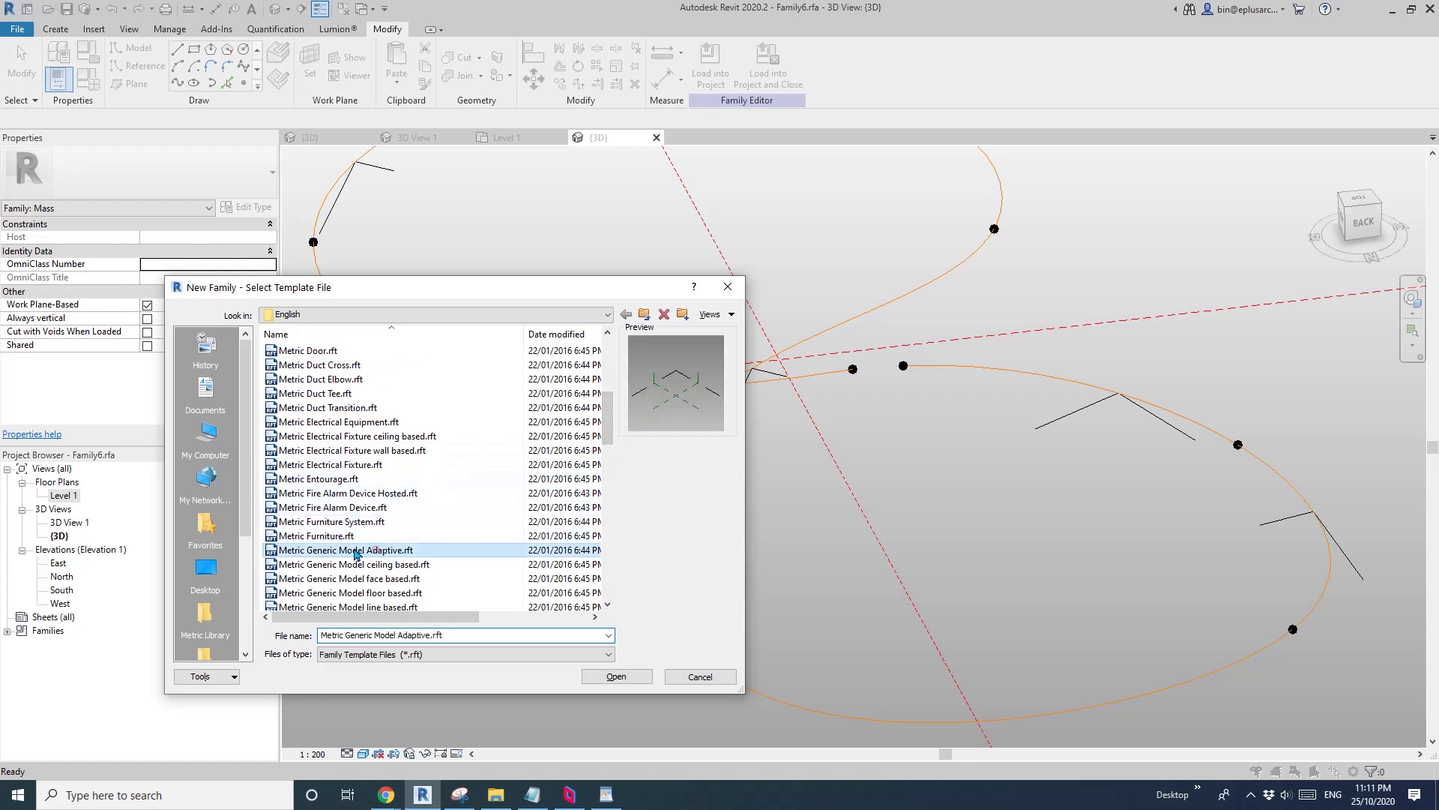
{"action": "left_click", "coordinate": [616, 676]}
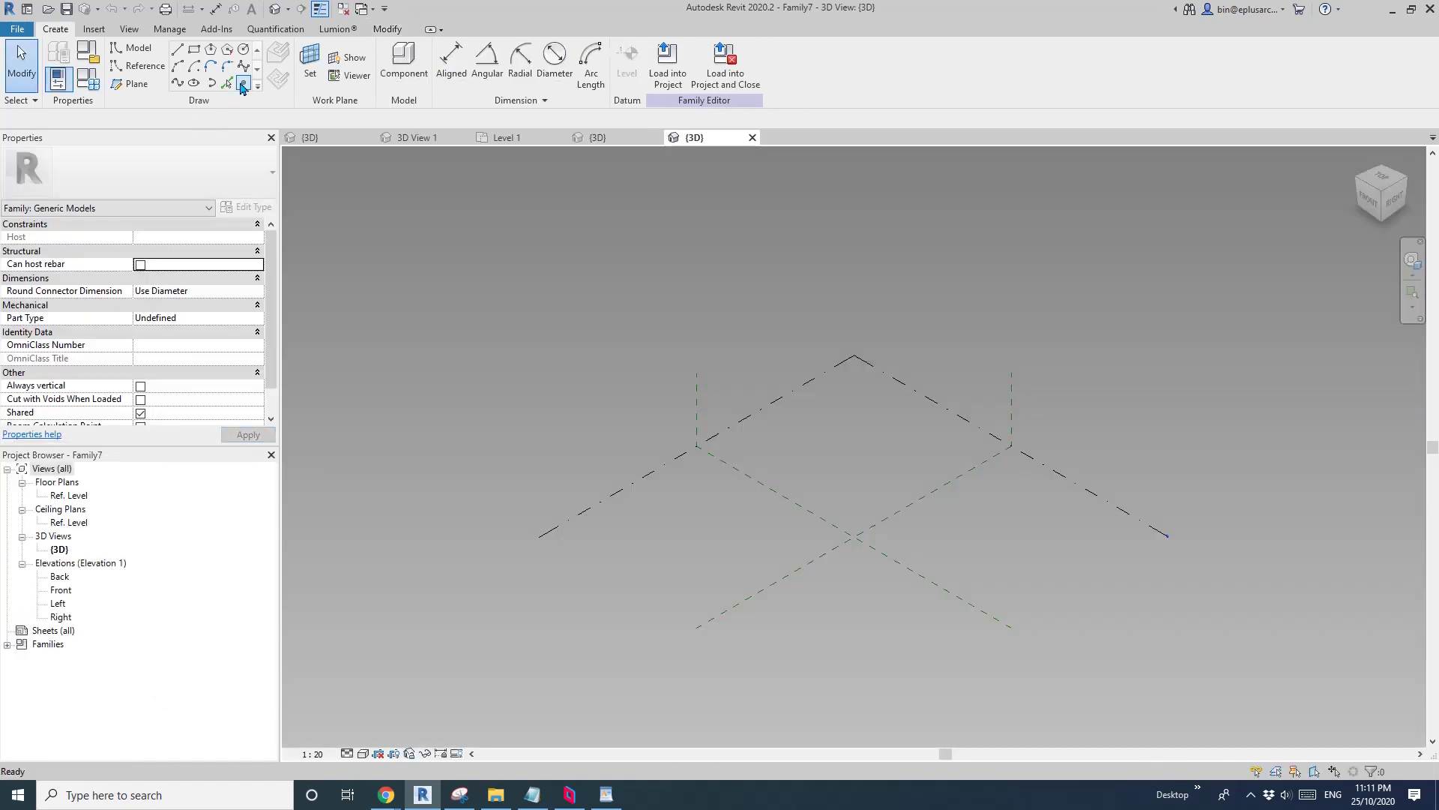
Place a reference point on the reference level, west of the reference planes' intersection, and make it adaptive
{"action": "left_click", "coordinate": [243, 84]}
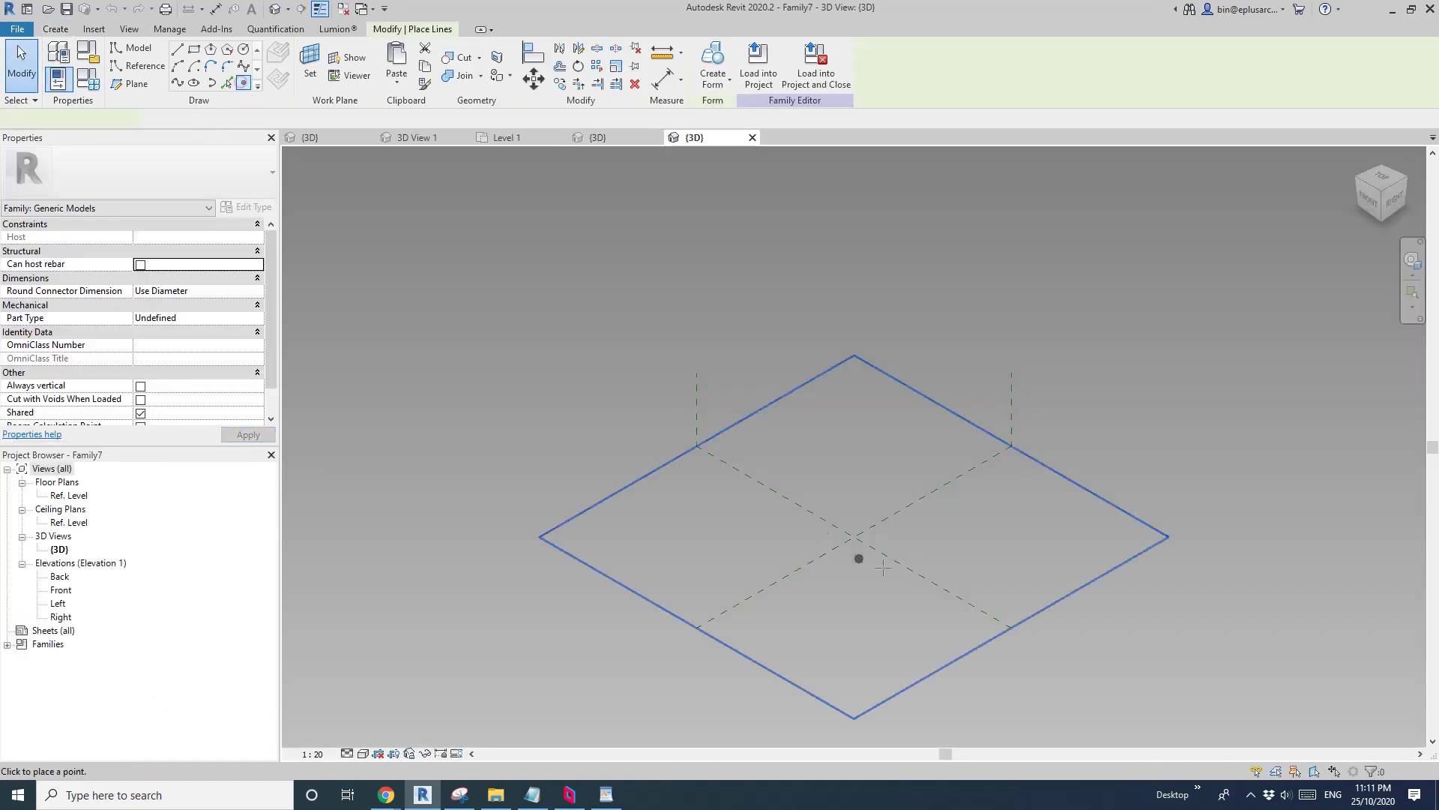
{"action": "key", "text": "Escape"}
{"action": "key", "text": "Escape"}
{"action": "left_click", "coordinate": [781, 535]}
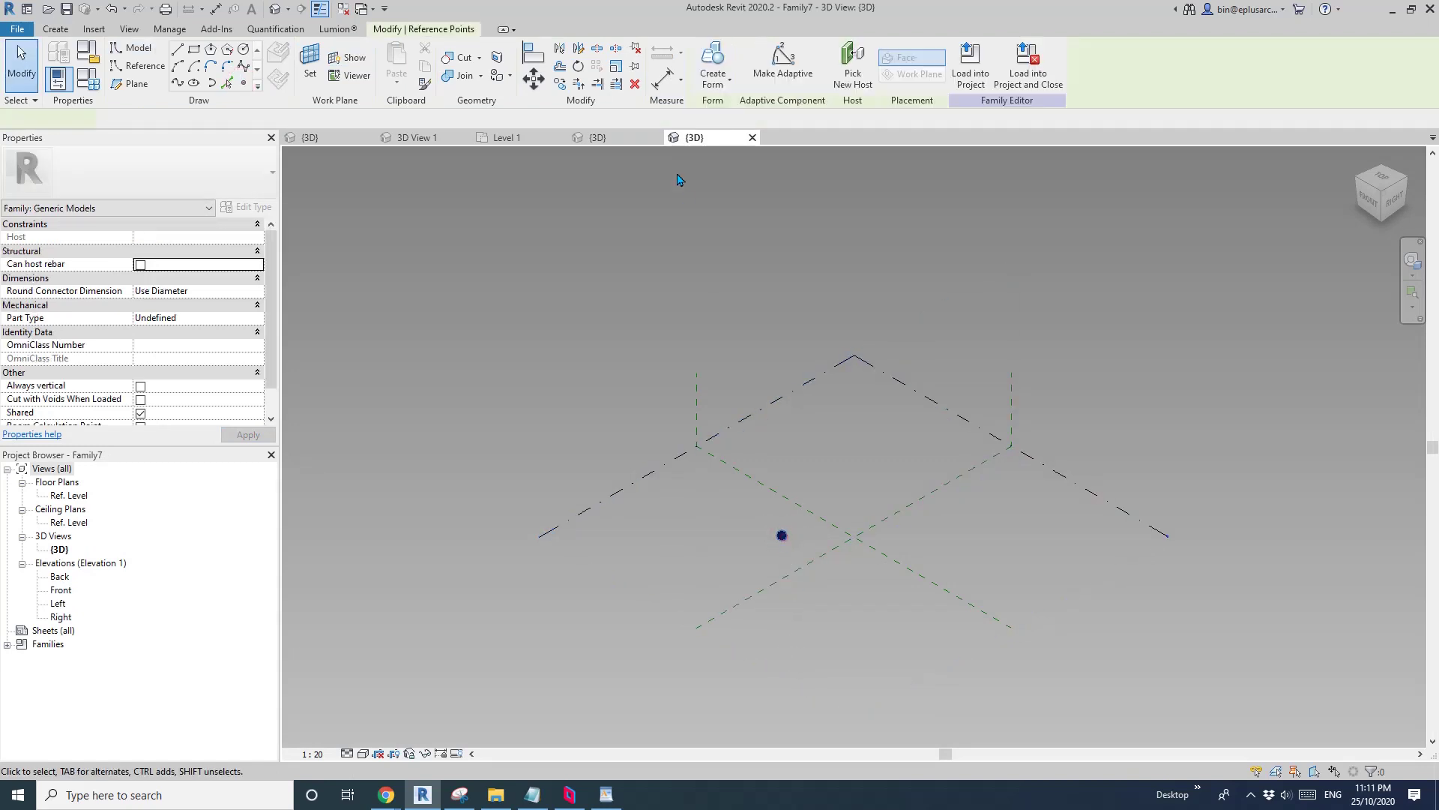
{"action": "left_click", "coordinate": [805, 87]}
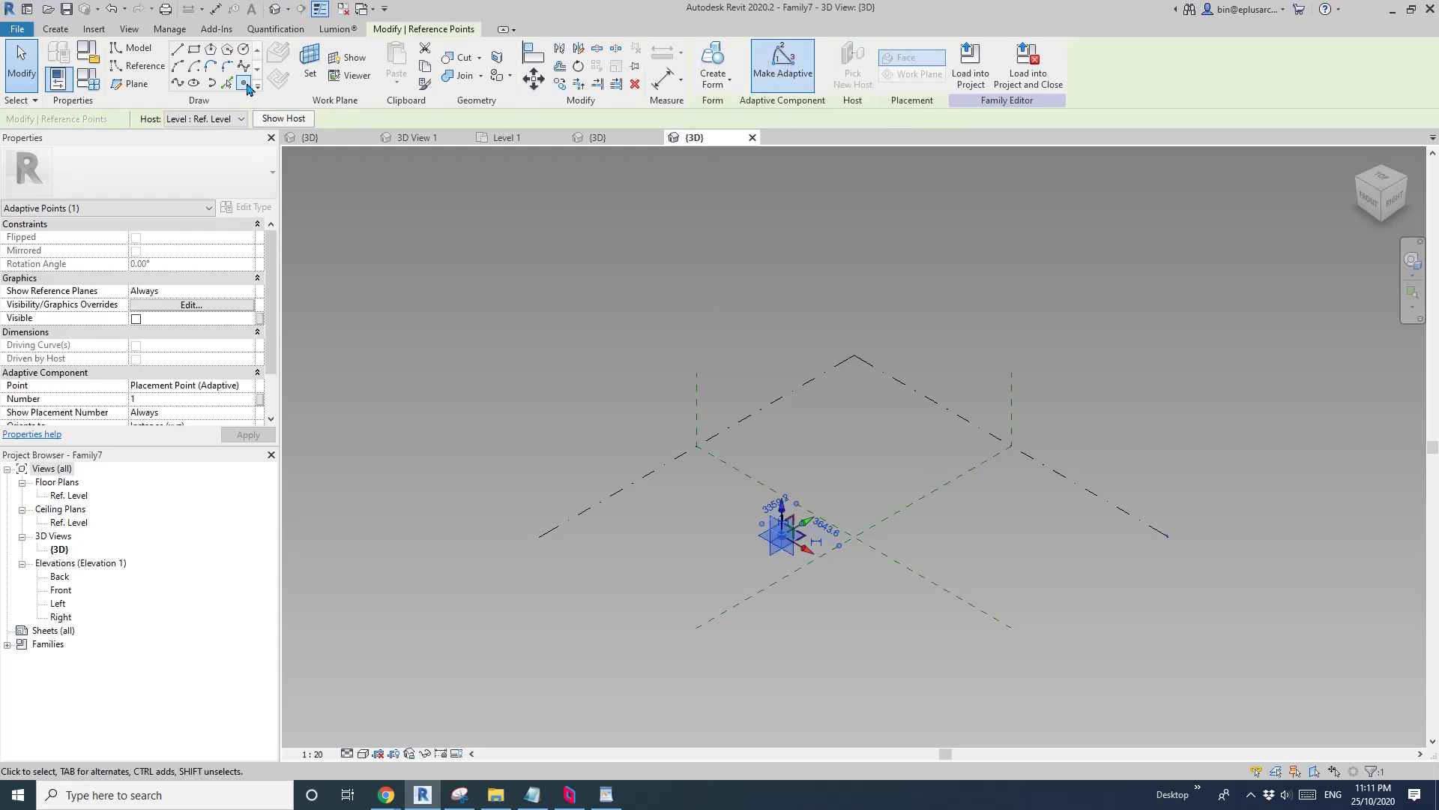
Set the adaptive point's horizontal plane as the work plane and place a hosted reference point on the adaptive point
{"action": "left_click", "coordinate": [248, 87]}
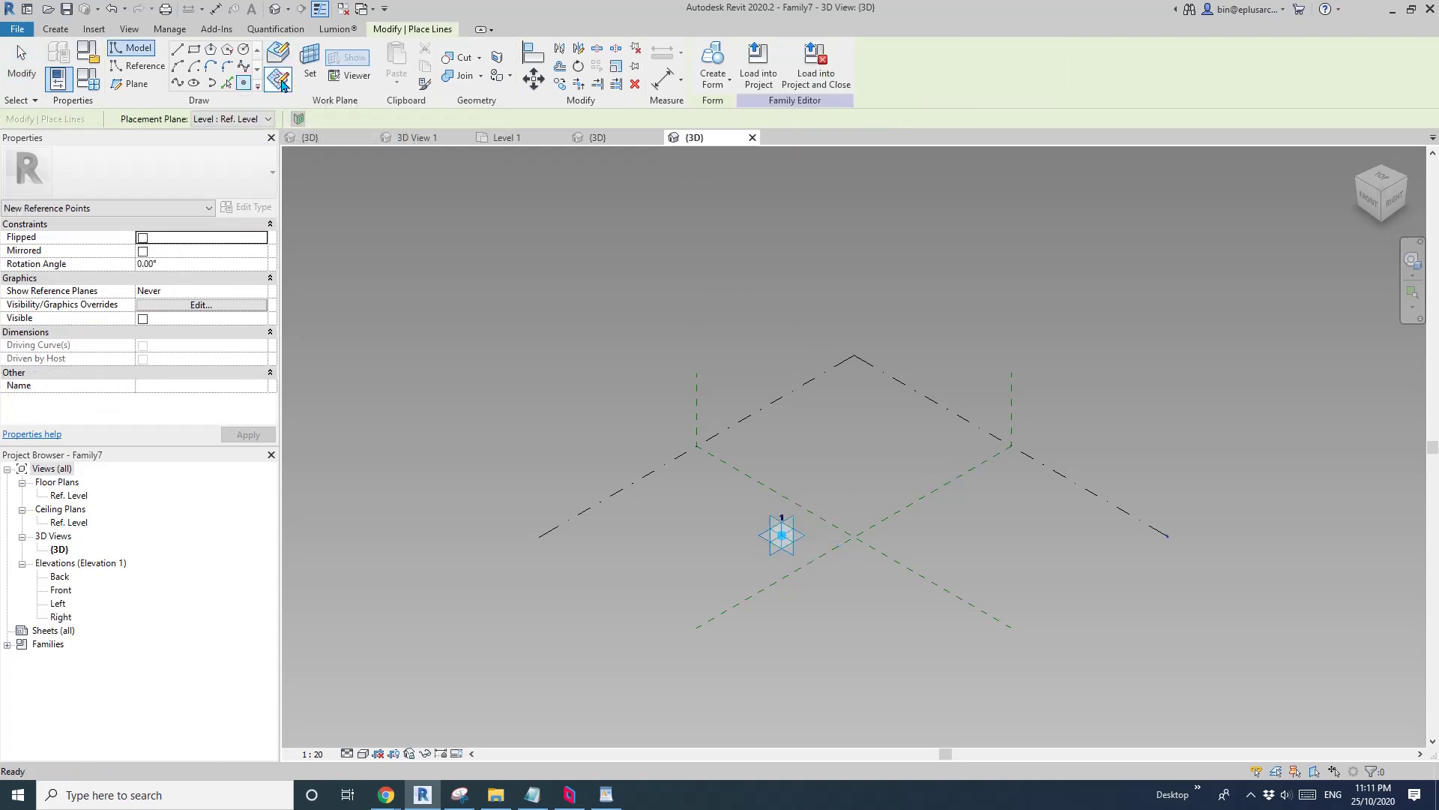
{"action": "left_click", "coordinate": [312, 63]}
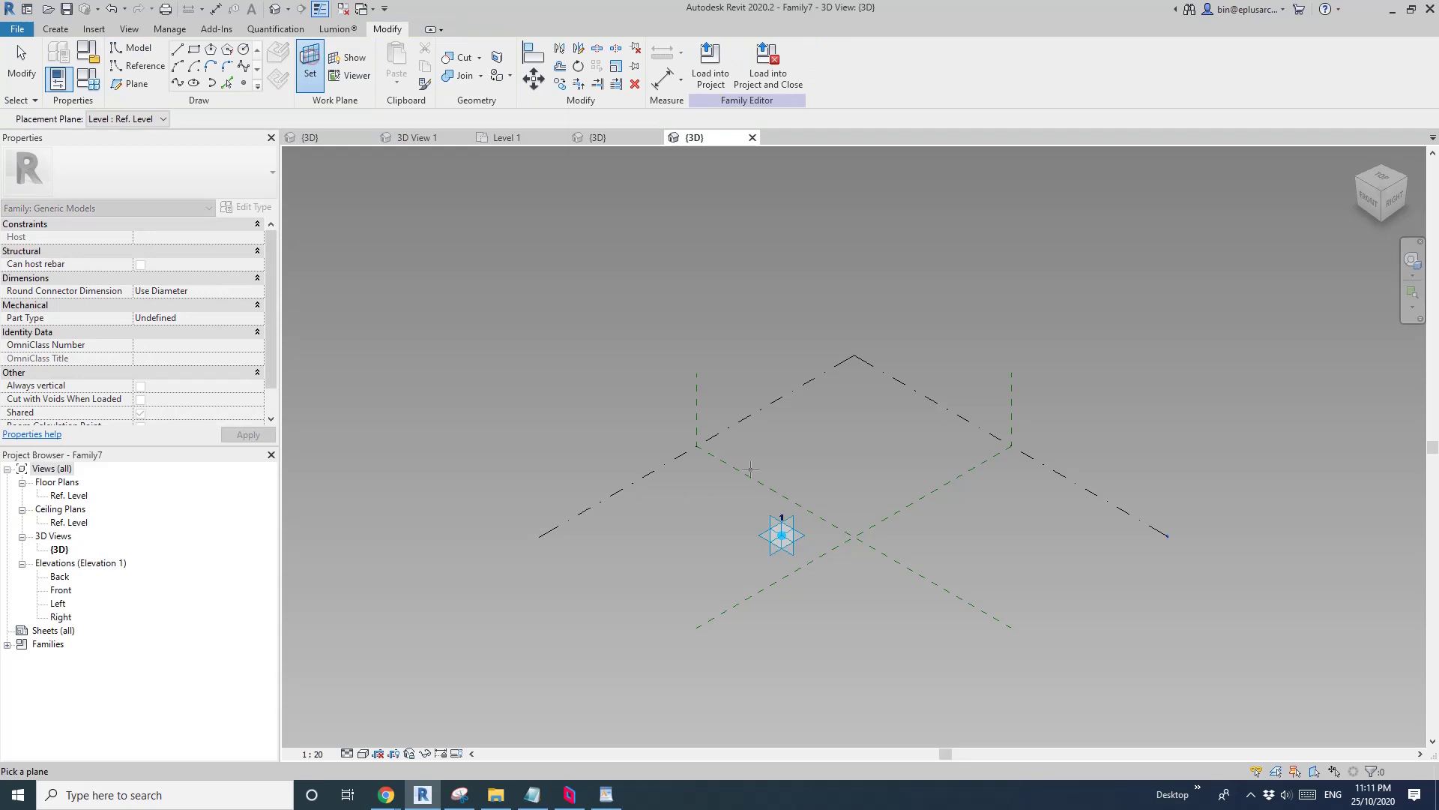
{"action": "left_click", "coordinate": [806, 535]}
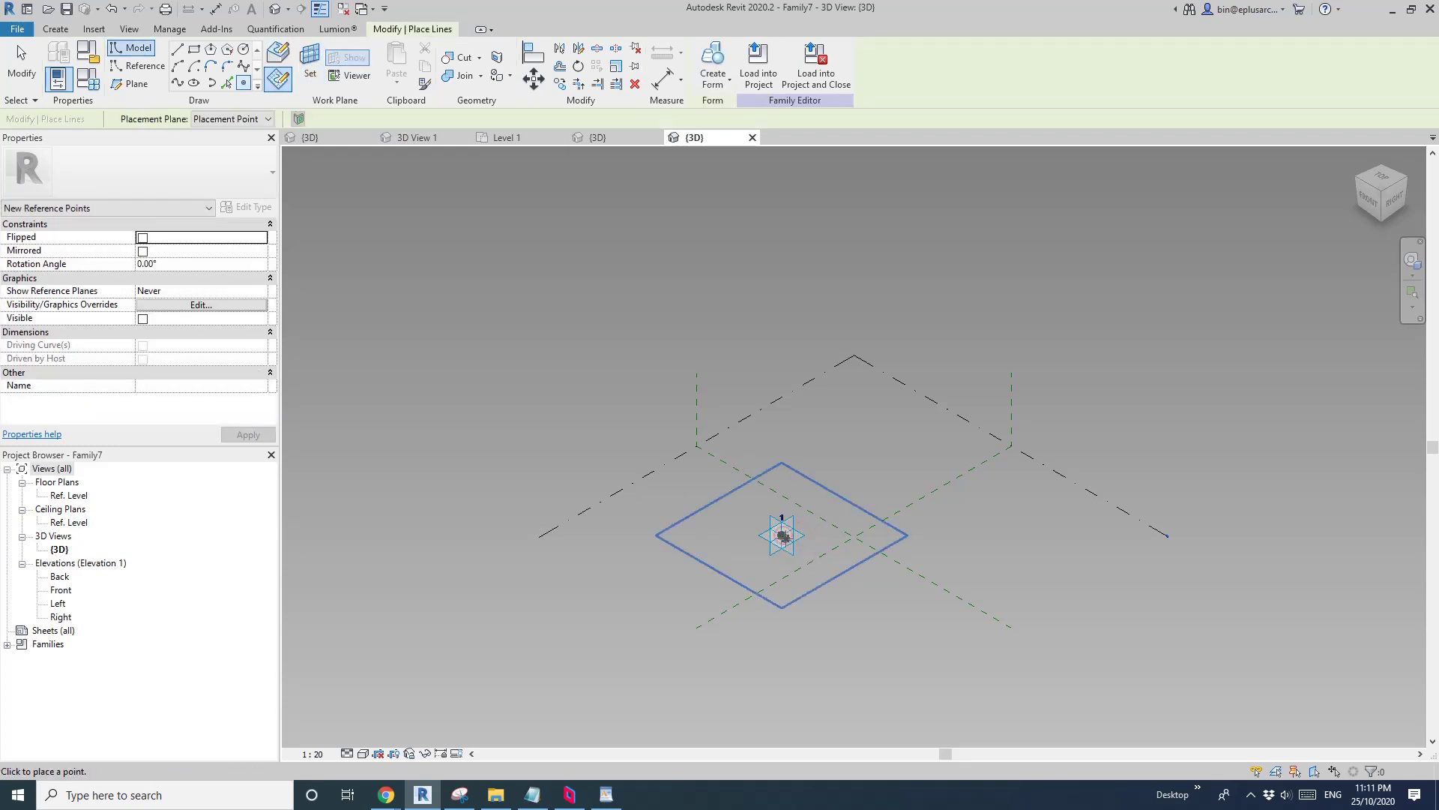
{"action": "key", "text": "Escape"}
{"action": "key", "text": "Escape"}
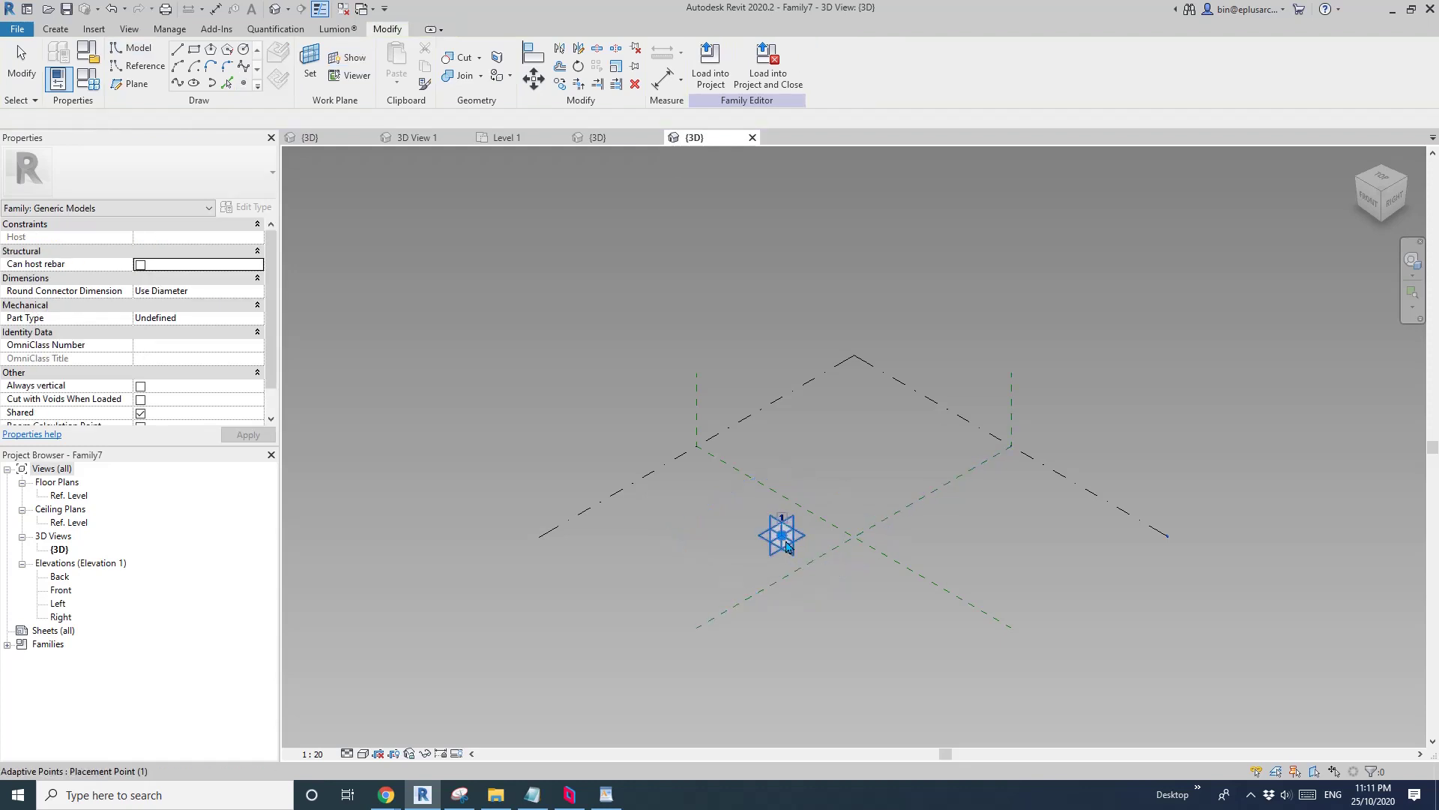
Raise the hosted reference point vertically above the adaptive point to an offset of about 4061 mm
{"action": "scroll", "coordinate": [786, 540], "scroll_direction": "up", "scroll_amount": 2}
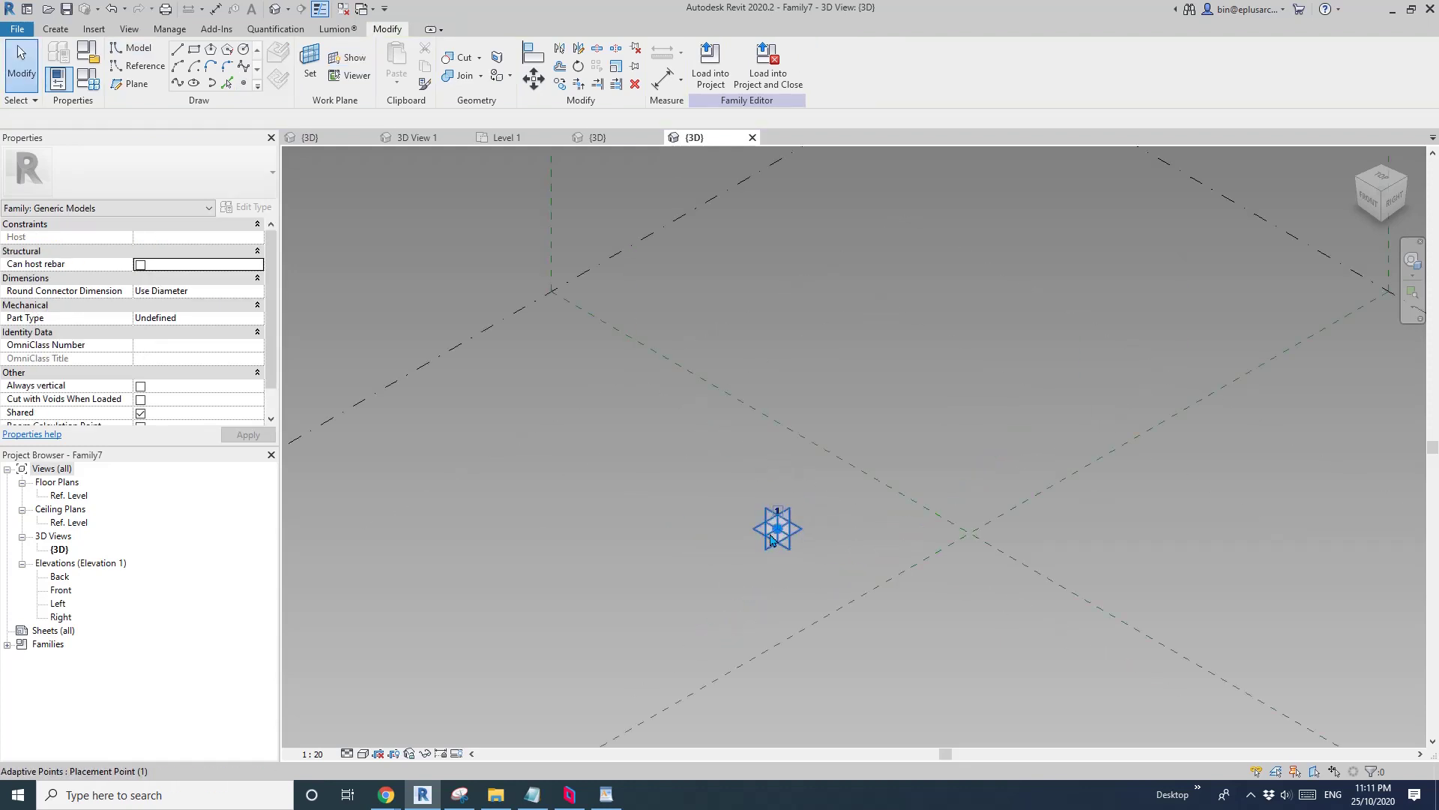
{"action": "left_click", "coordinate": [780, 537]}
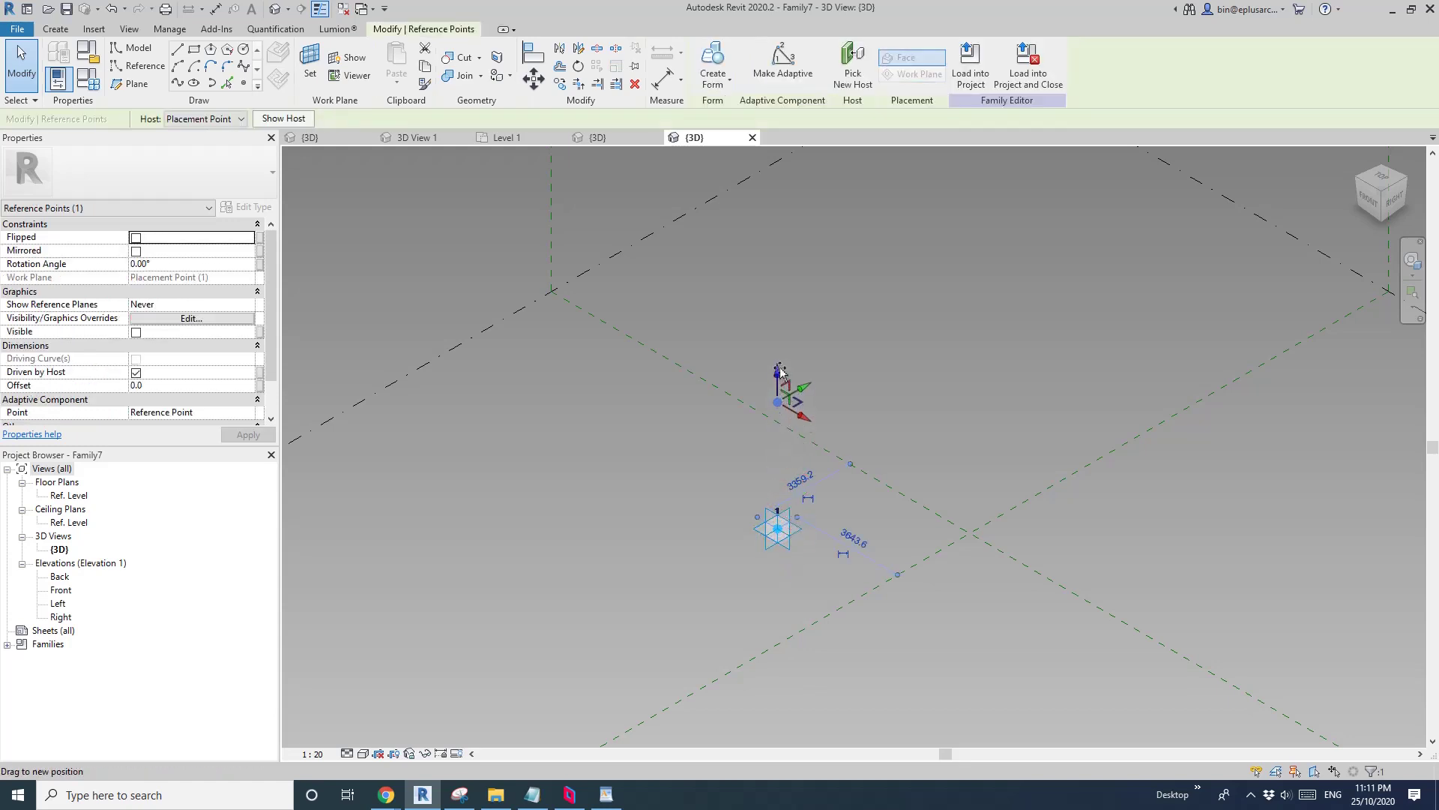
{"action": "left_click_drag", "start_coordinate": [780, 370], "coordinate": [781, 370]}
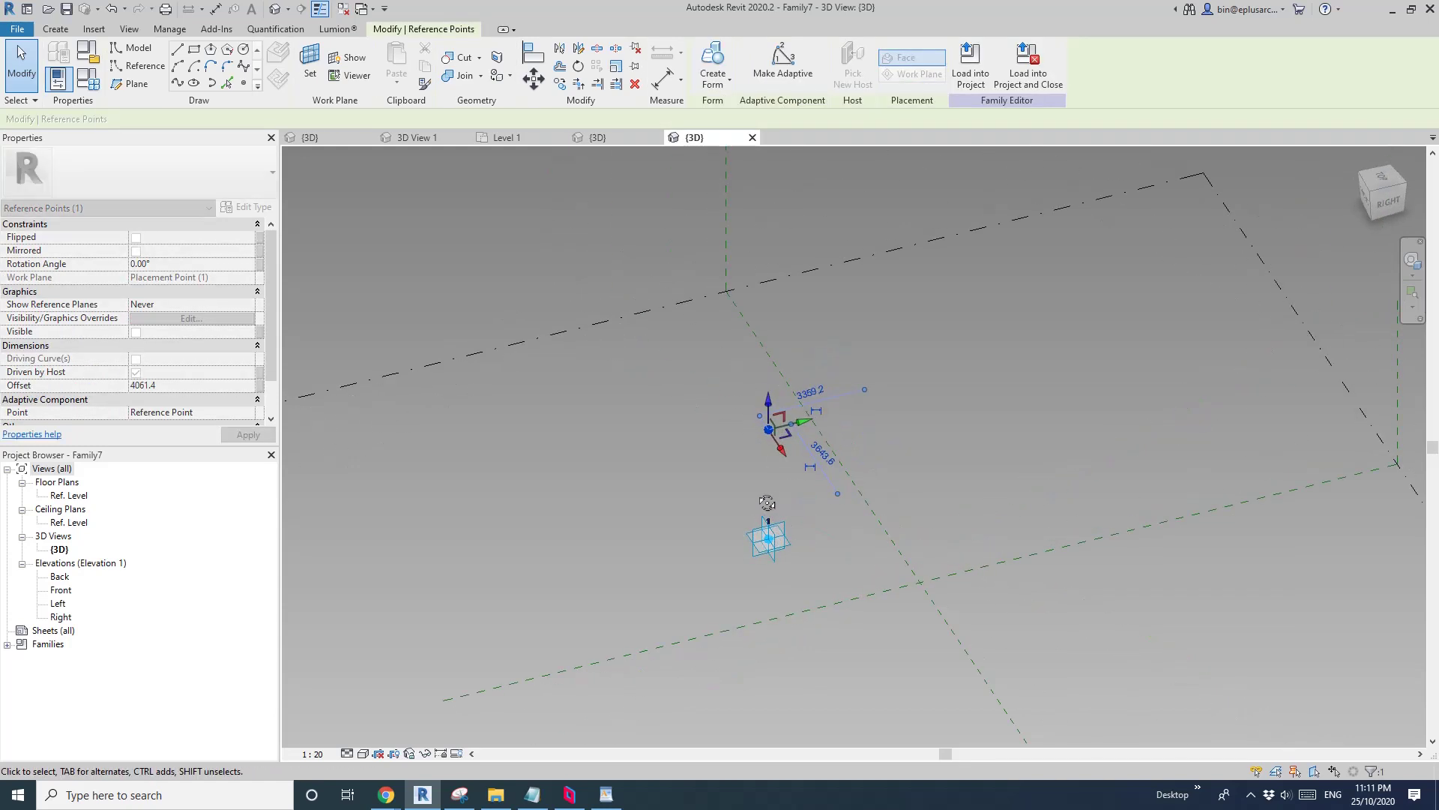
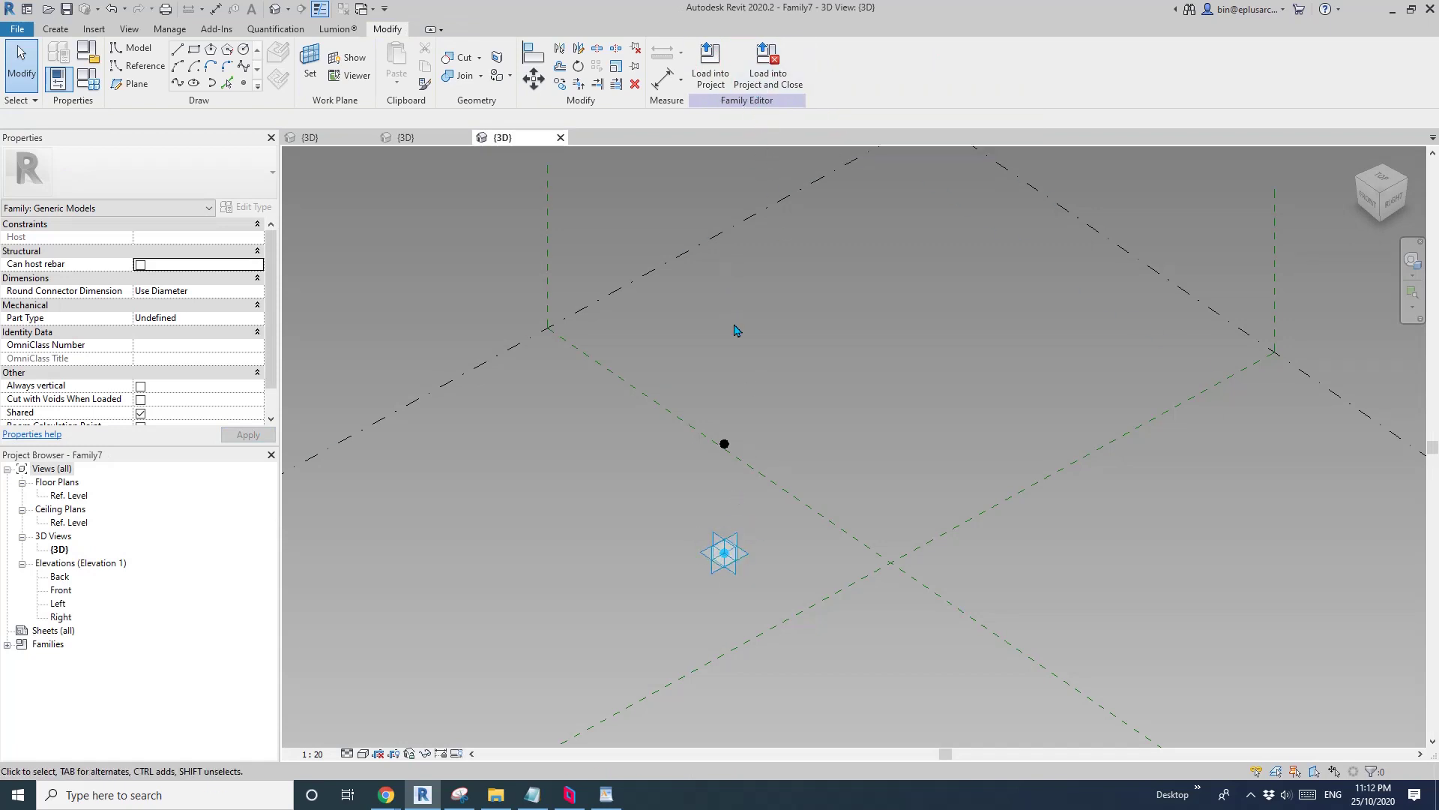
Compare the new adaptive family's two points with the Family7 profile beside the crossing in the Family6 mass
{"action": "scroll", "coordinate": [735, 330], "scroll_direction": "down", "scroll_amount": 3}
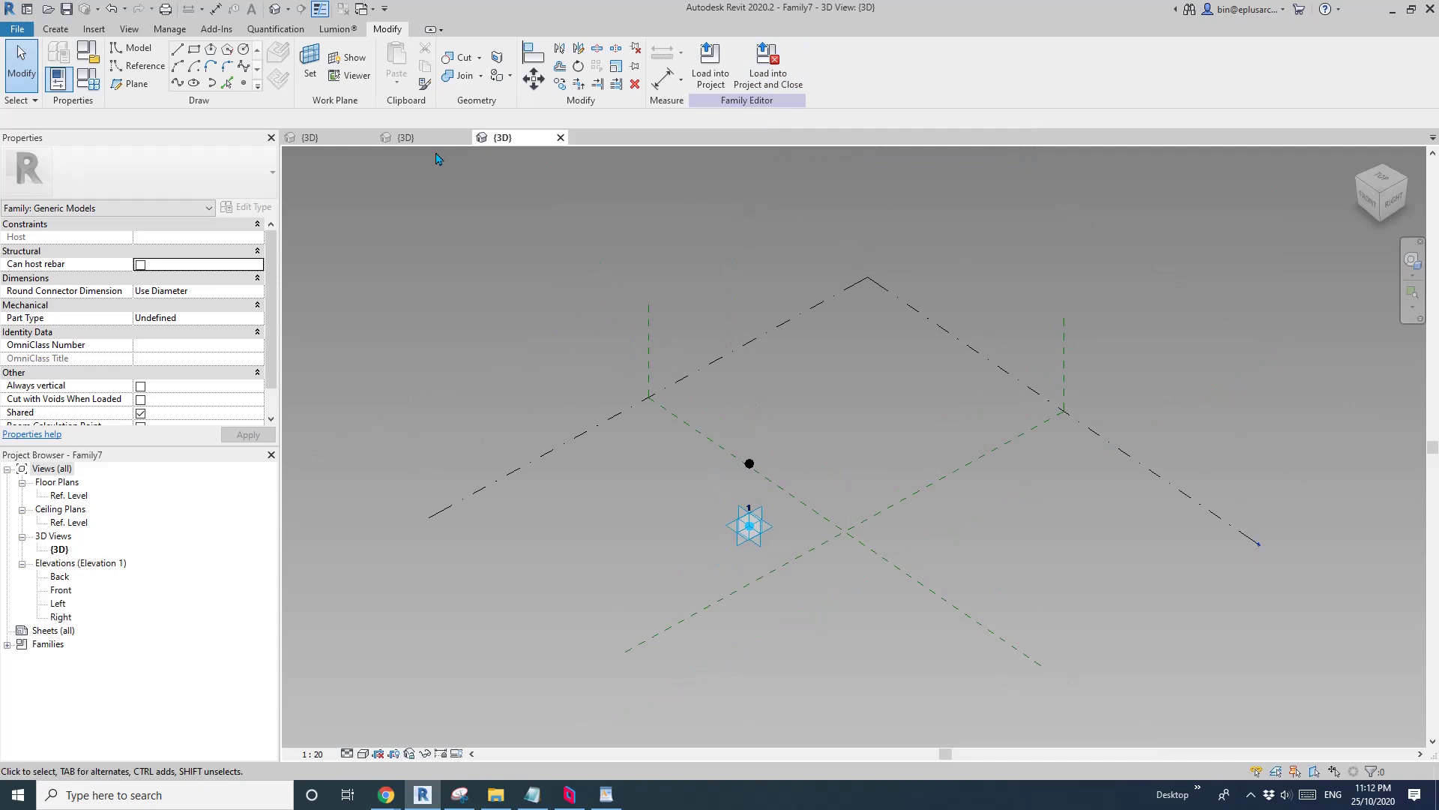
{"action": "left_click", "coordinate": [414, 138]}
{"action": "left_click", "coordinate": [337, 138]}
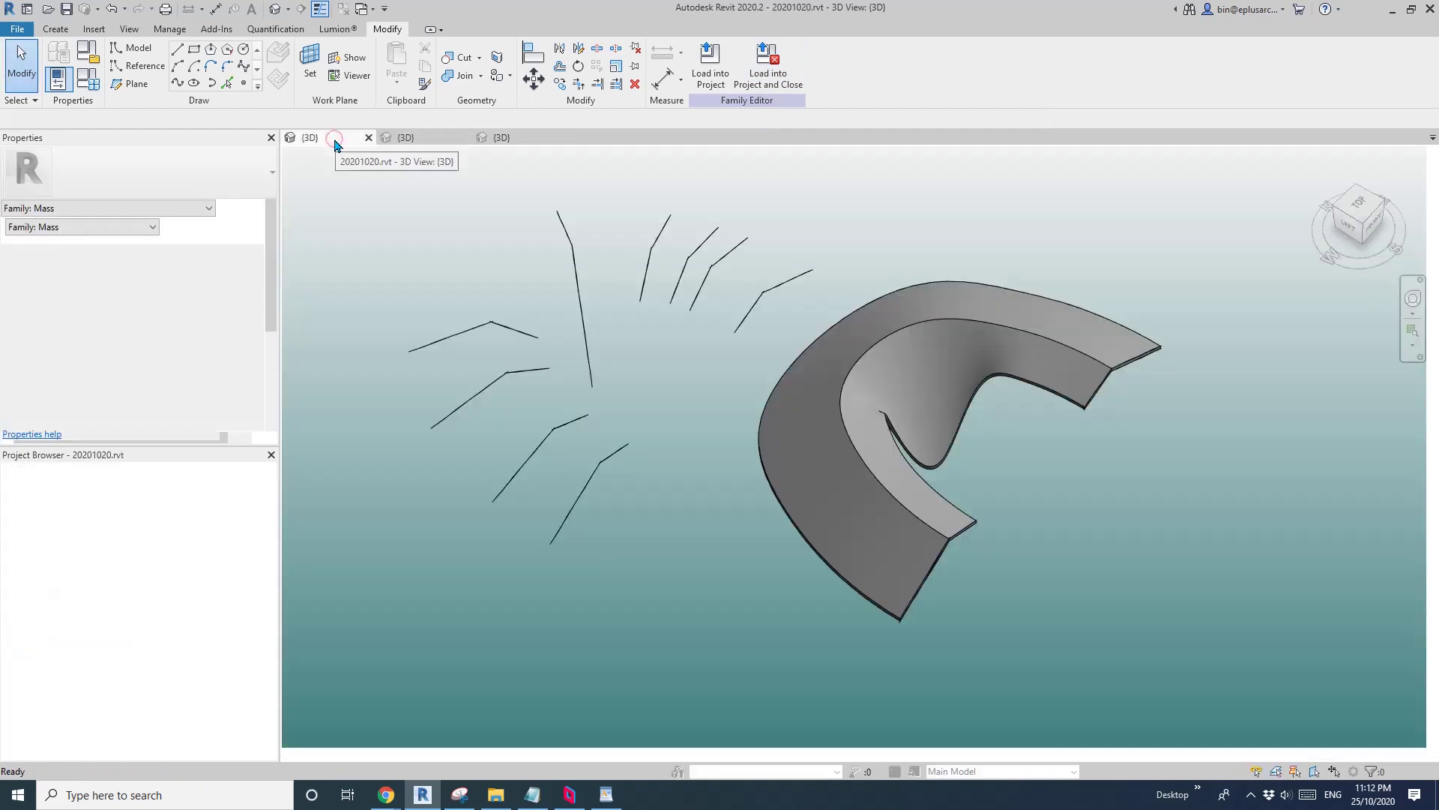
{"action": "left_click", "coordinate": [430, 137]}
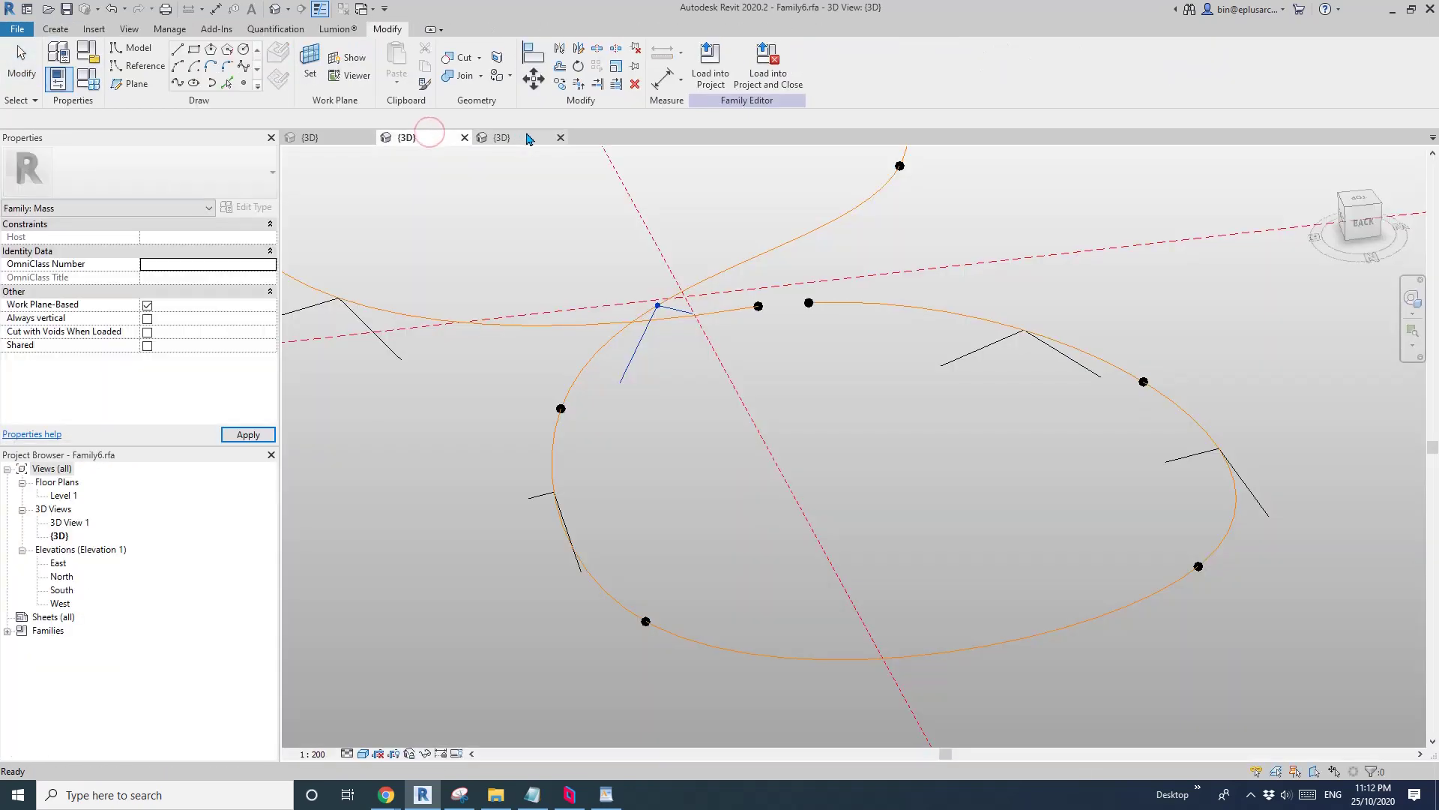
{"action": "left_click", "coordinate": [529, 139]}
{"action": "left_click", "coordinate": [432, 140]}
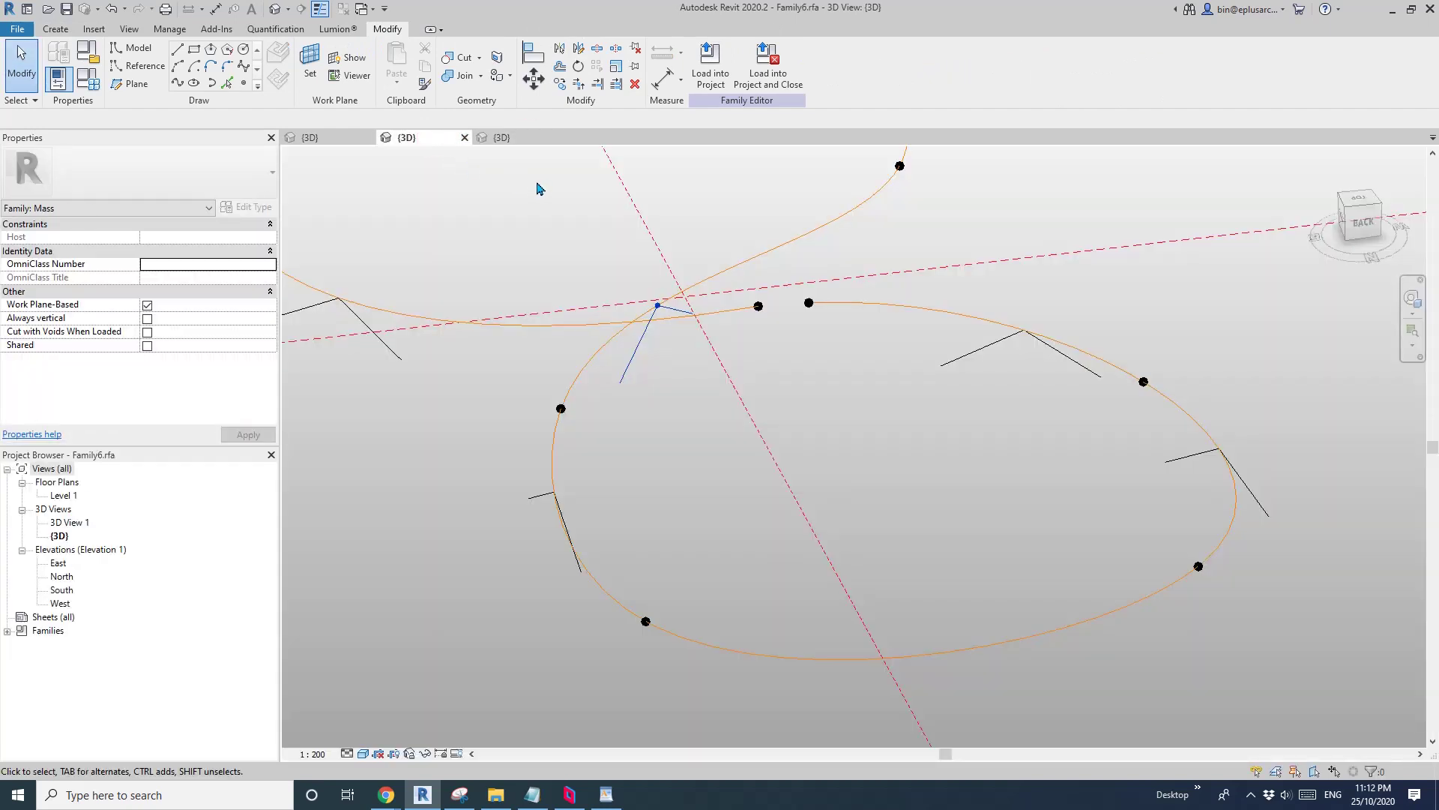
{"action": "left_click", "coordinate": [517, 140]}
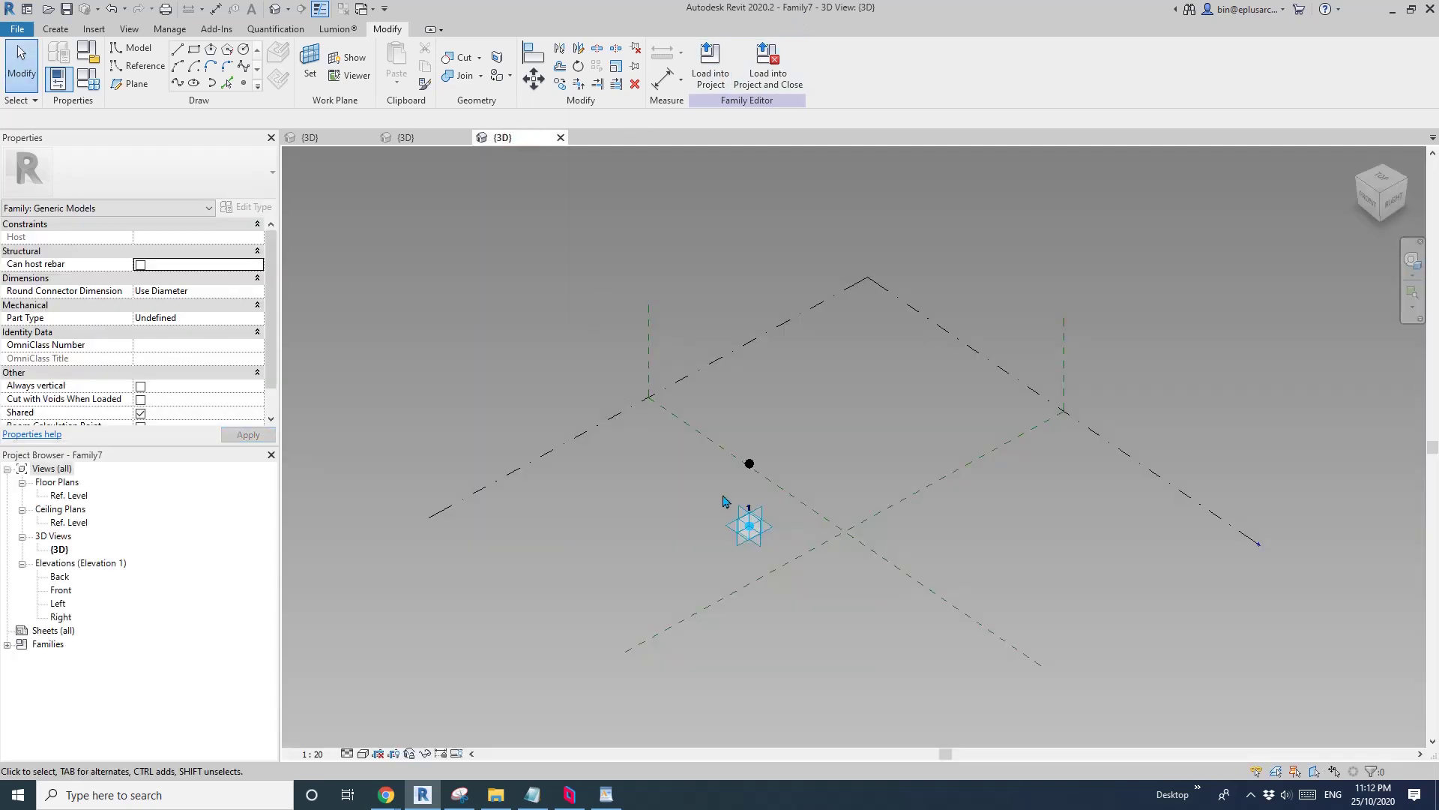
{"action": "left_click", "coordinate": [414, 137]}
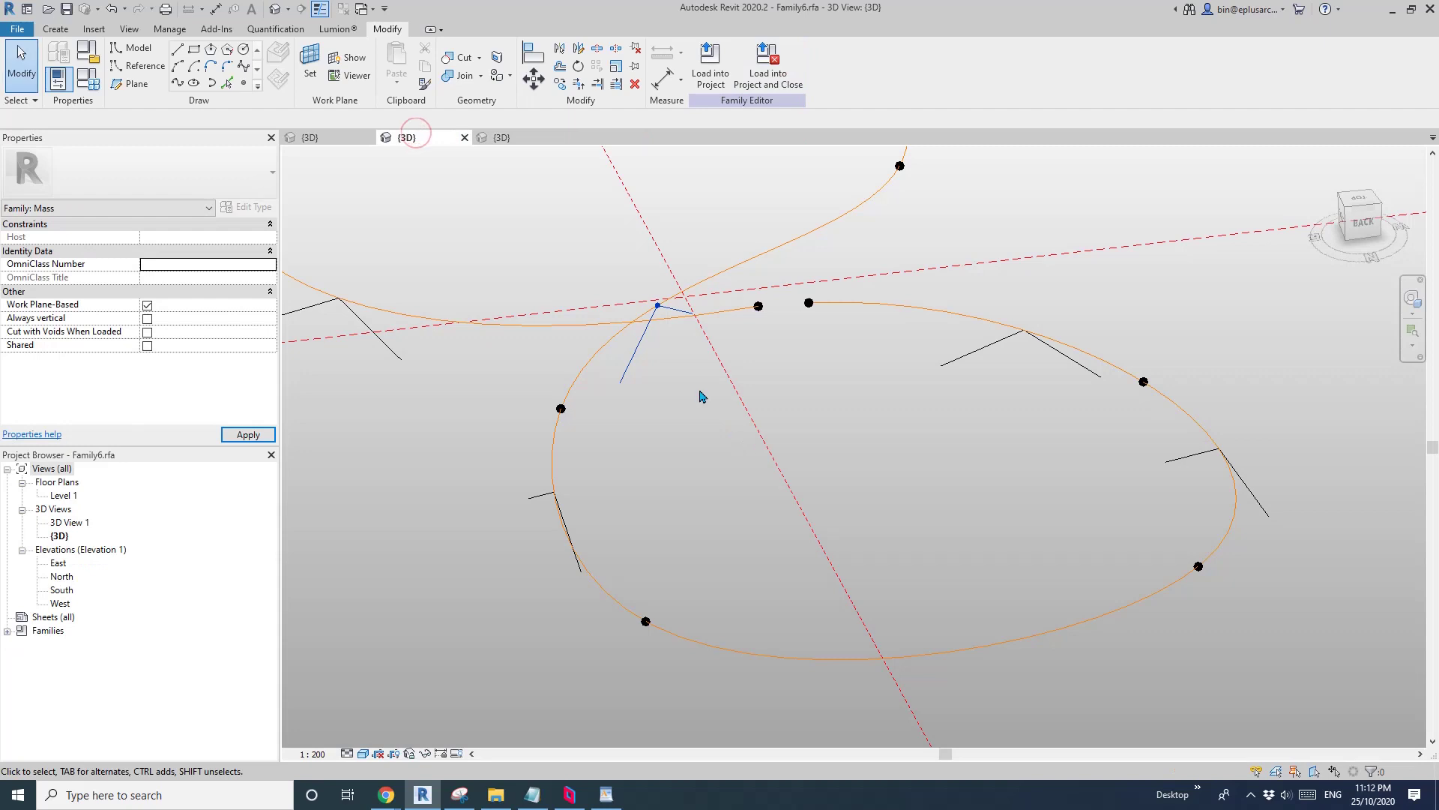
{"action": "left_click", "coordinate": [639, 353]}
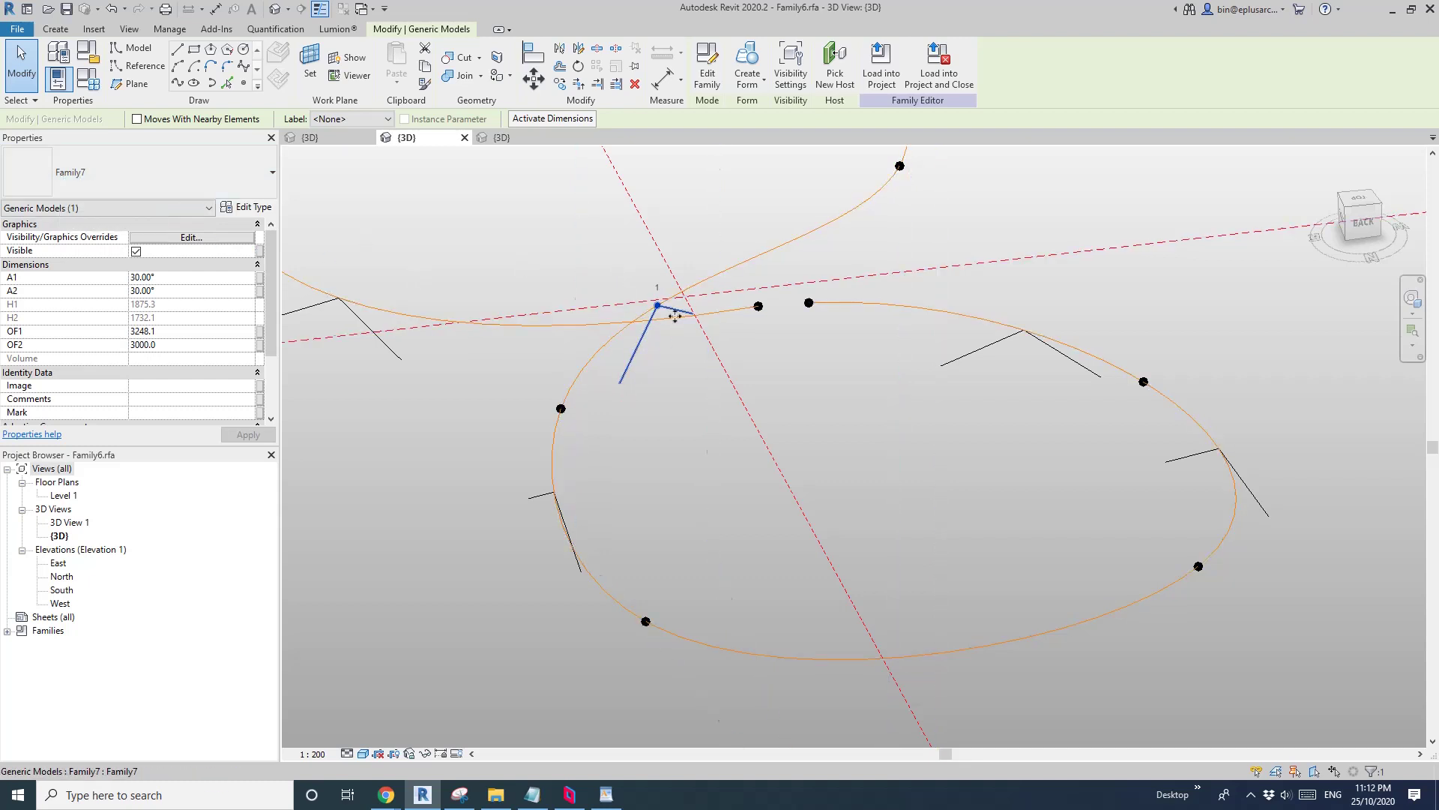
{"action": "middle_click_drag", "start_coordinate": [676, 316], "coordinate": [684, 338]}
{"action": "left_click", "coordinate": [645, 296]}
{"action": "left_click", "coordinate": [501, 138]}
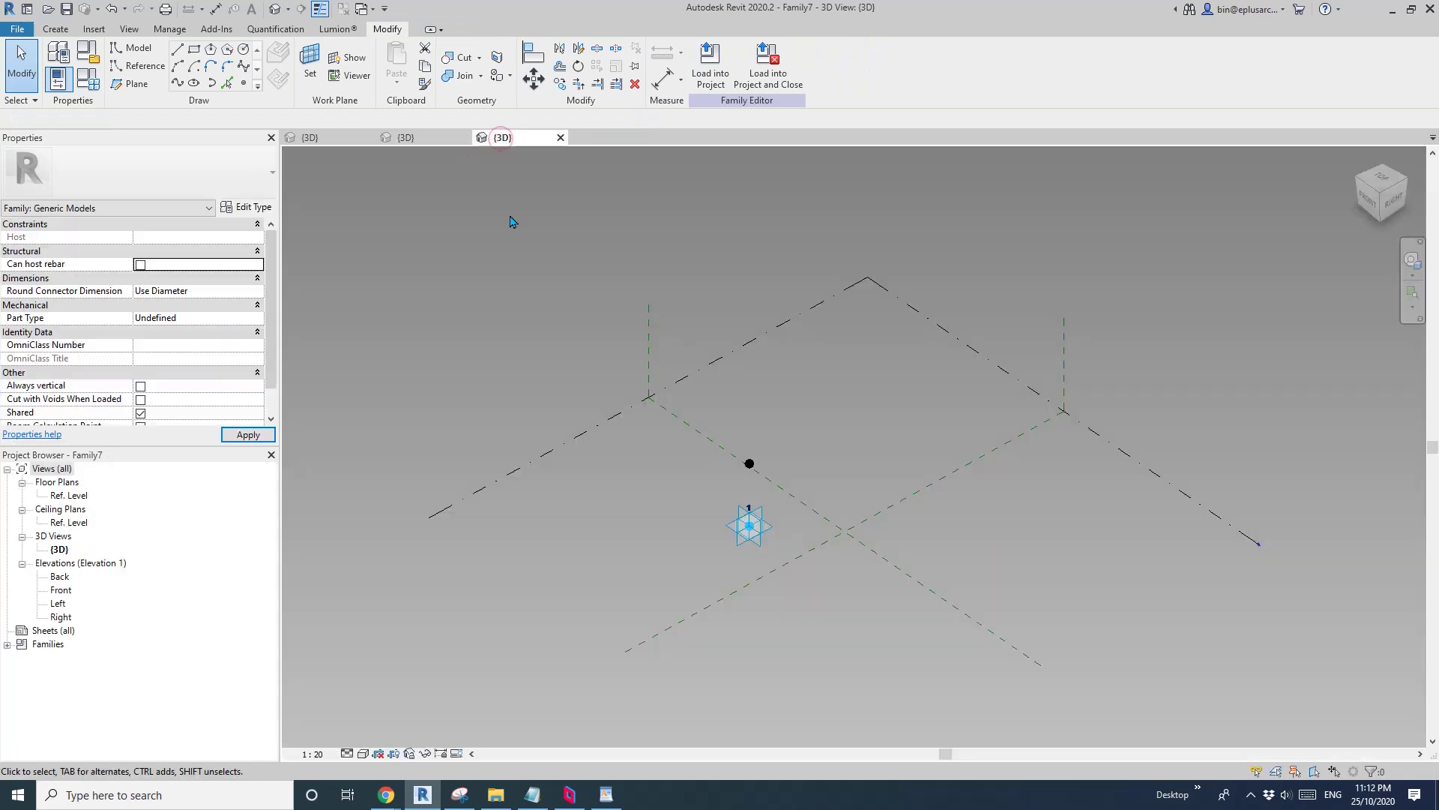
{"action": "left_click", "coordinate": [430, 138]}
{"action": "left_click", "coordinate": [501, 139]}
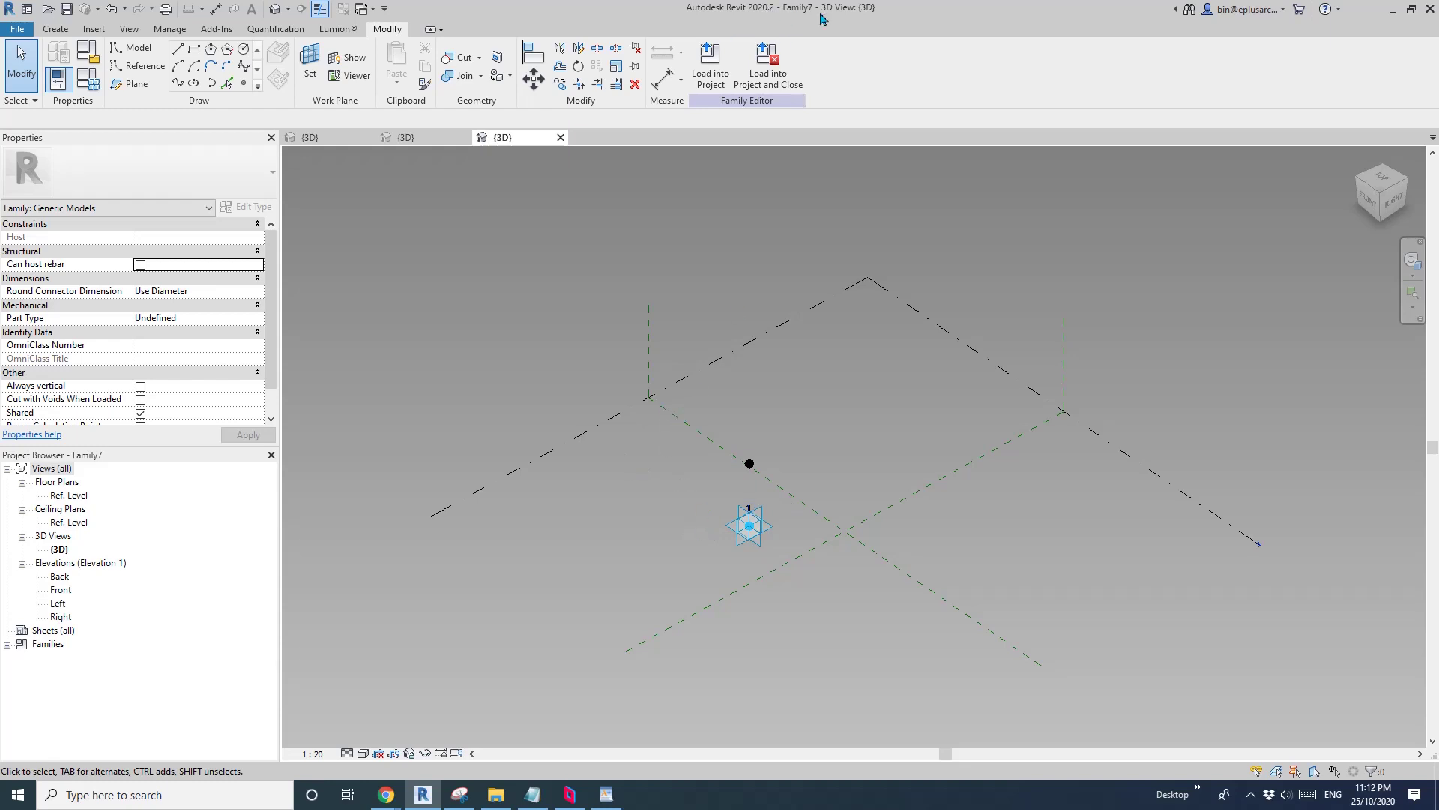
Examine the Family7 profile beside the spline crossing in the Family6 mass and return to the new adaptive family
{"action": "left_click", "coordinate": [424, 139]}
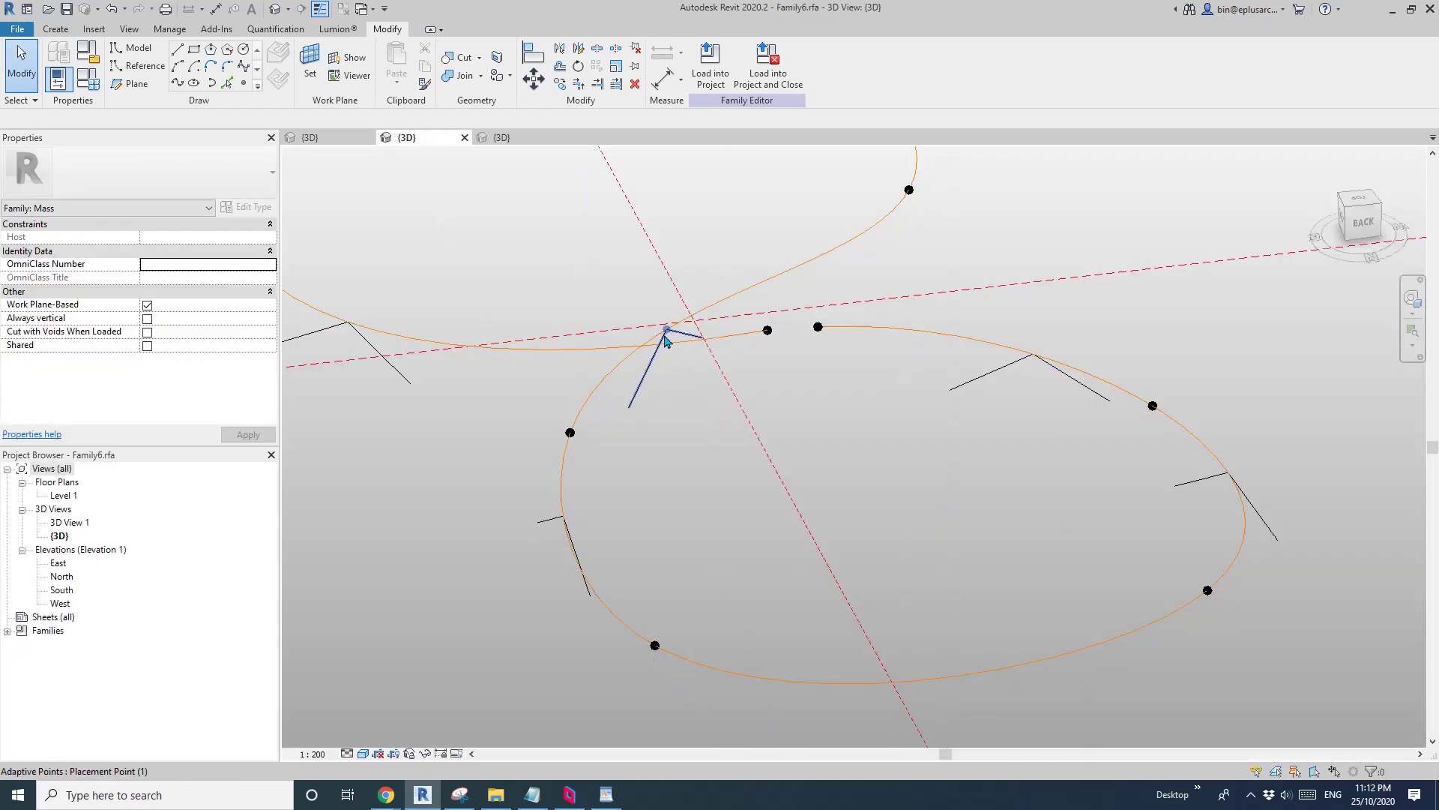
{"action": "scroll", "coordinate": [663, 341], "scroll_direction": "down", "scroll_amount": 1}
{"action": "middle_click_drag", "start_coordinate": [637, 377], "coordinate": [678, 406]}
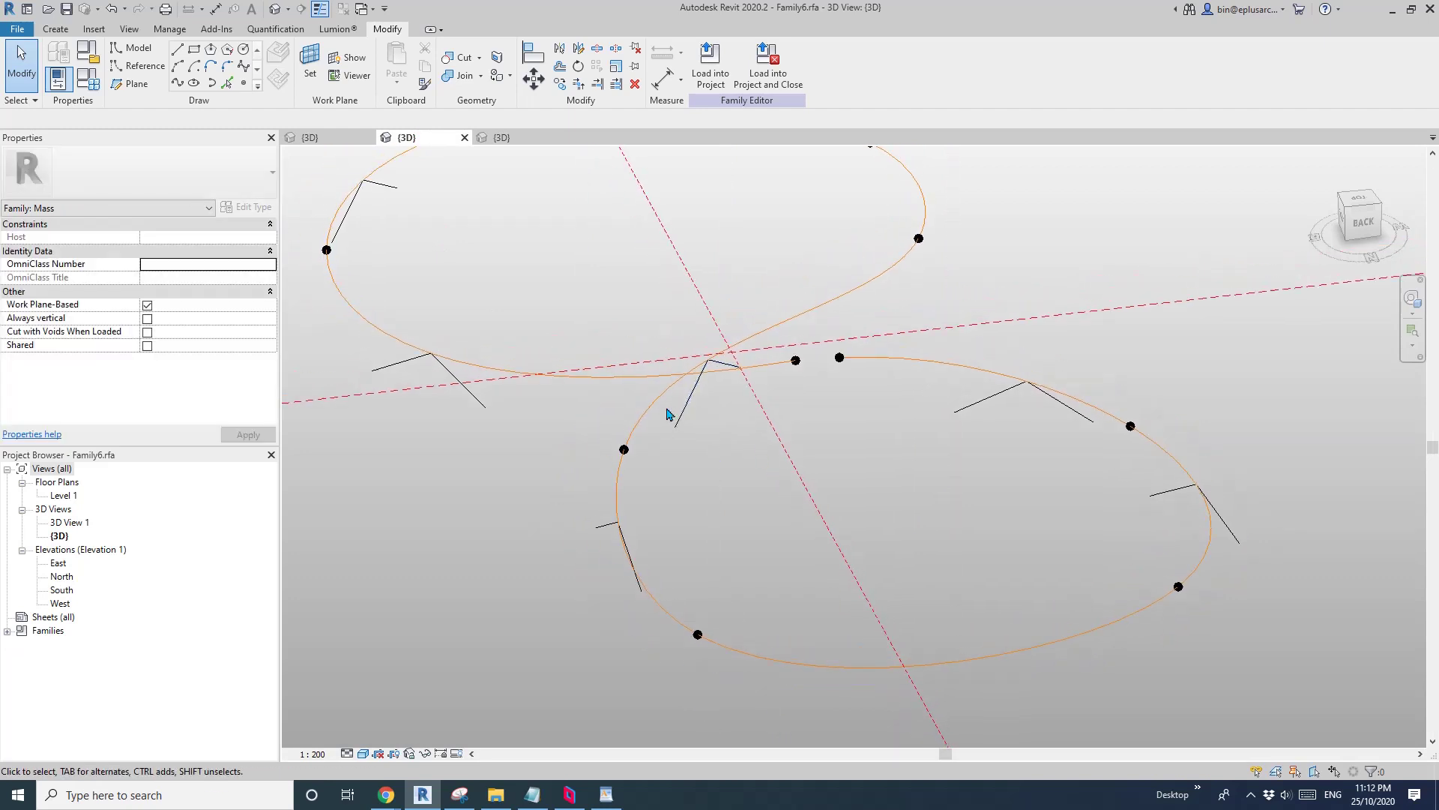
{"action": "left_click", "coordinate": [697, 386]}
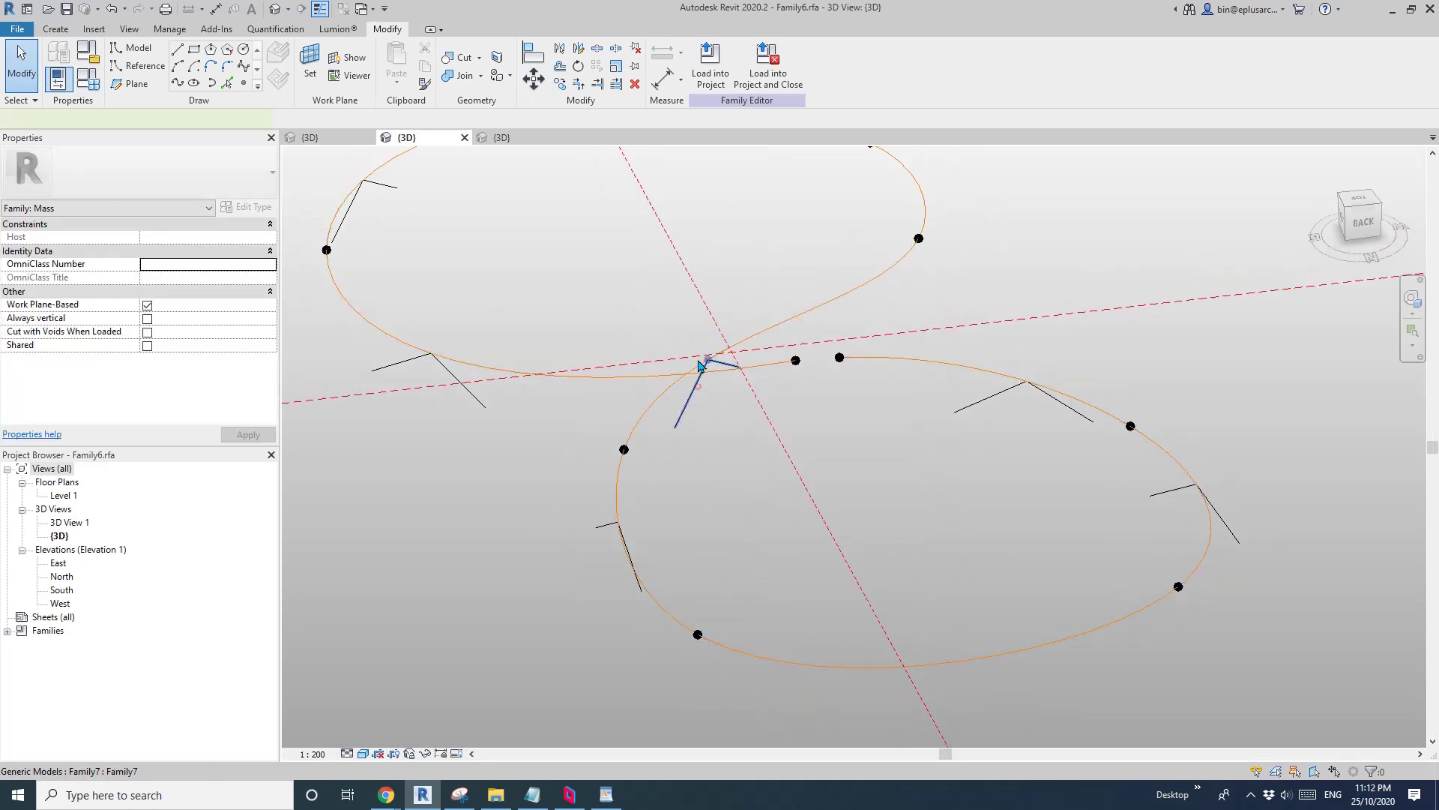
{"action": "left_click", "coordinate": [708, 78]}
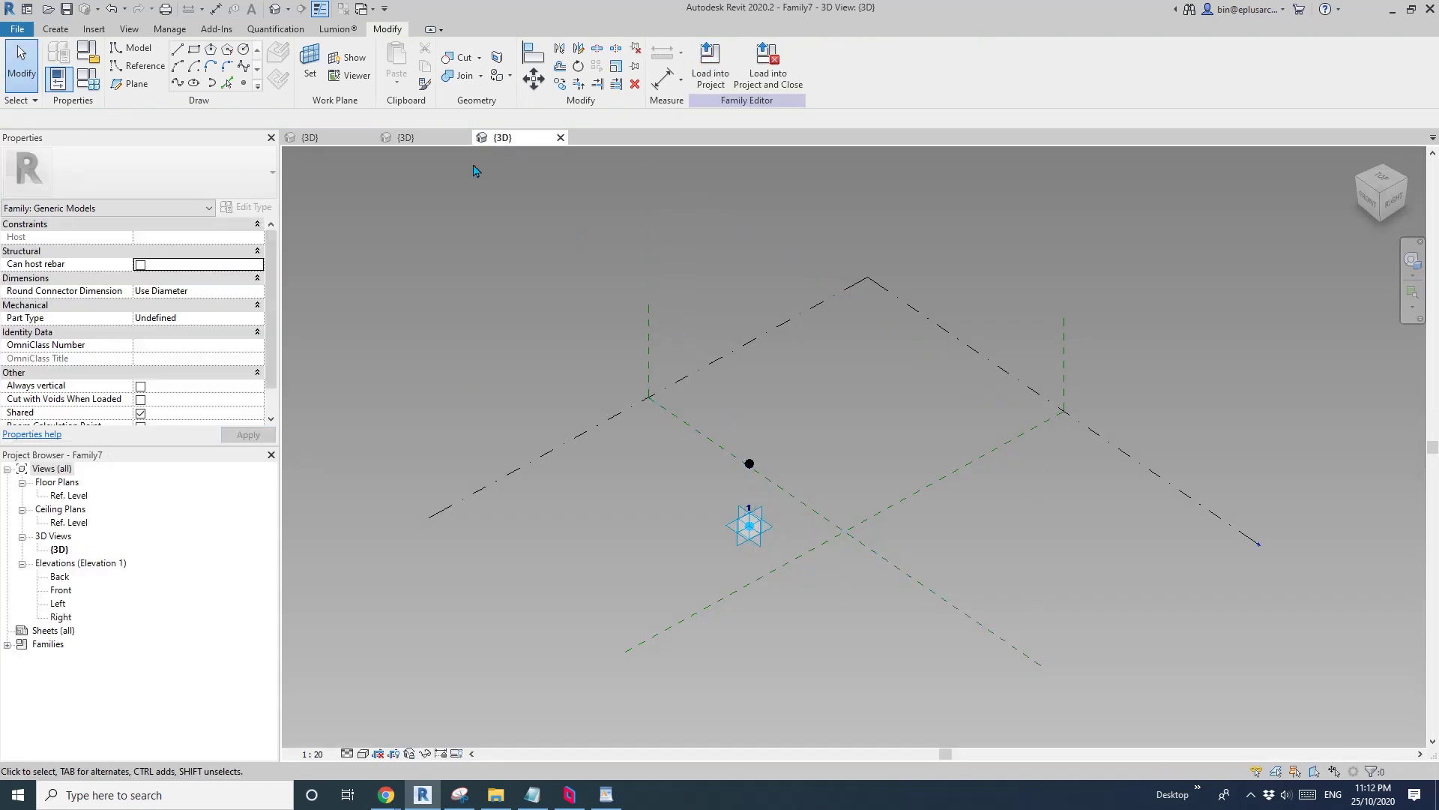
{"action": "left_click", "coordinate": [408, 138]}
{"action": "left_click", "coordinate": [515, 142]}
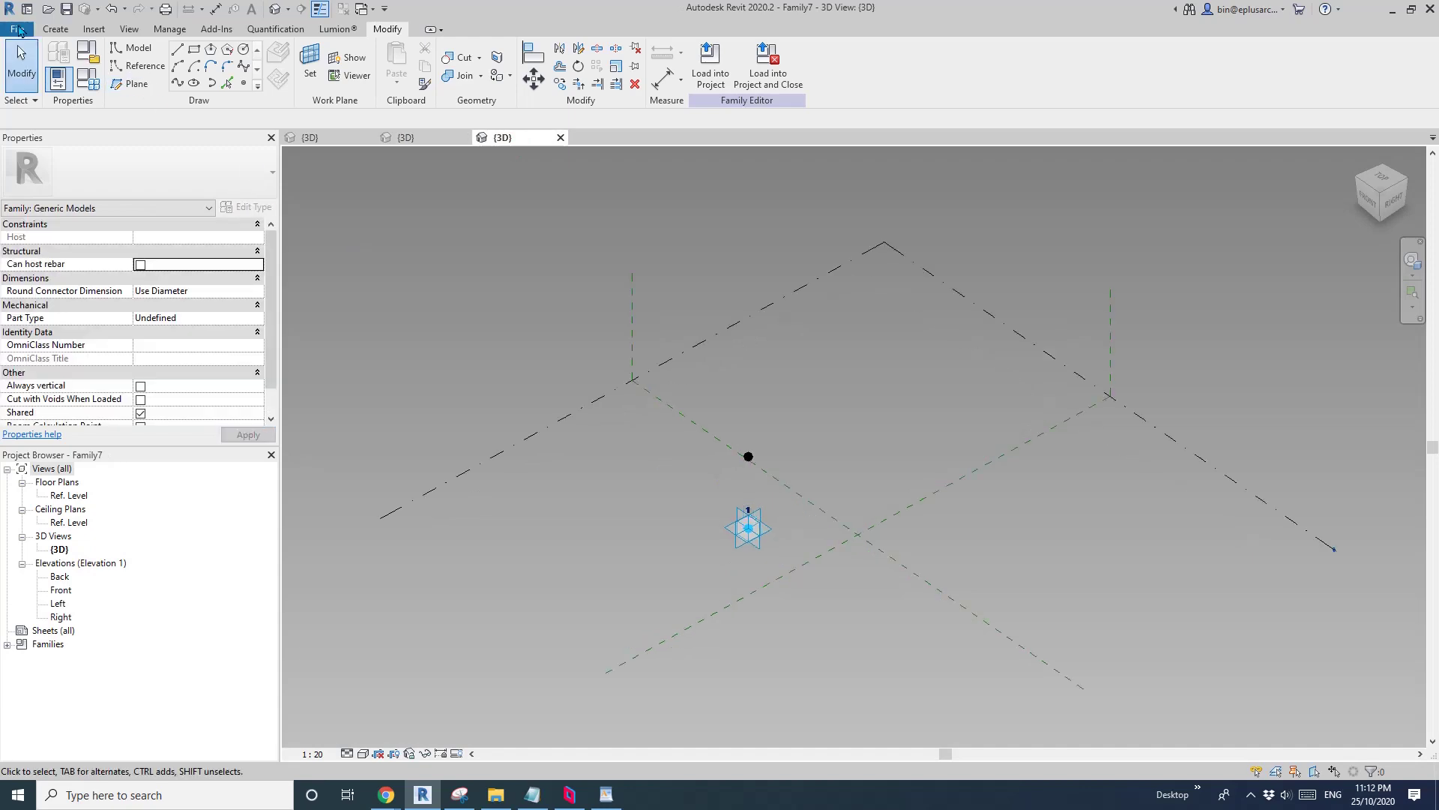
Save the new adaptive family in the Documents folder as Family8
{"action": "left_click", "coordinate": [17, 30]}
{"action": "mouse_move", "coordinate": [75, 216]}
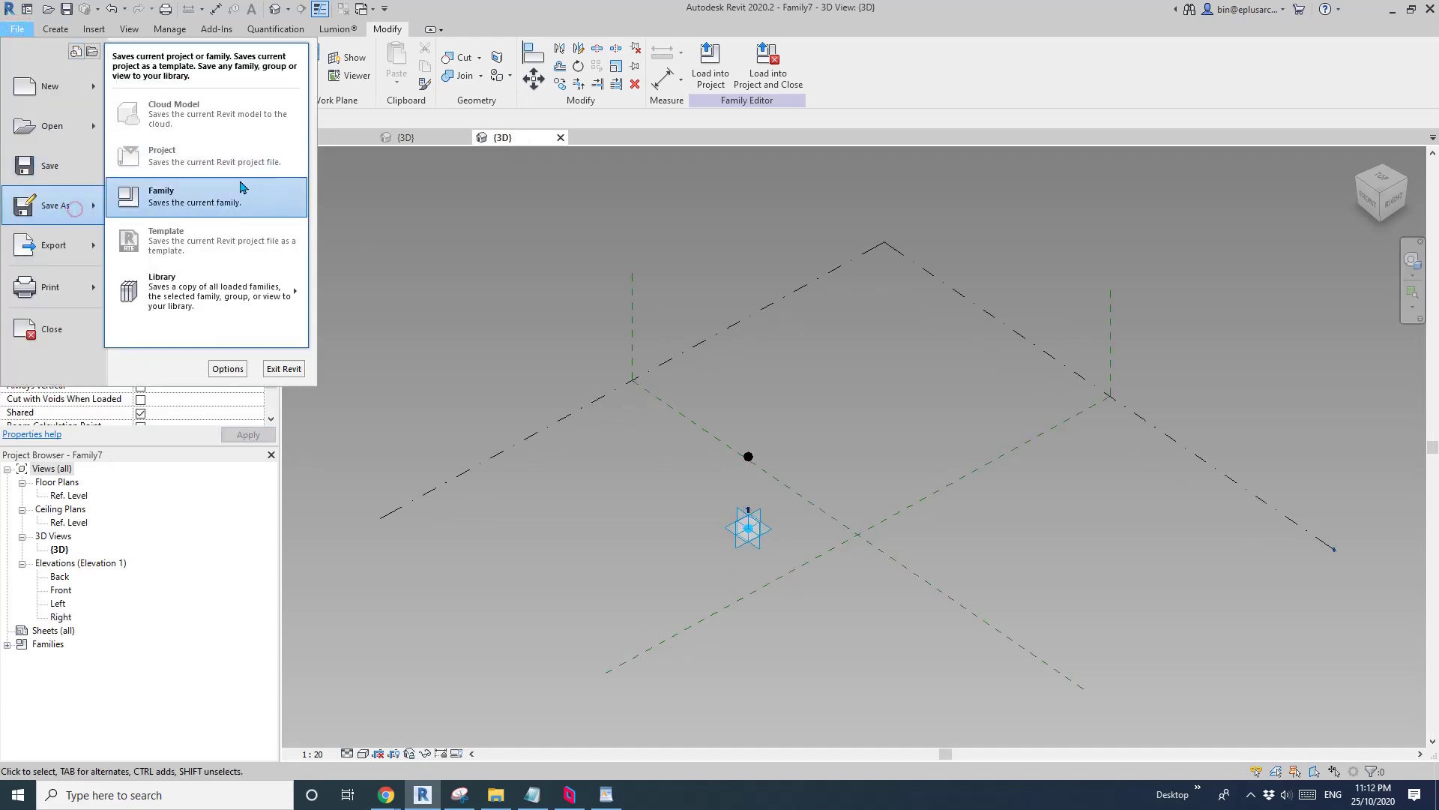
{"action": "left_click", "coordinate": [157, 187]}
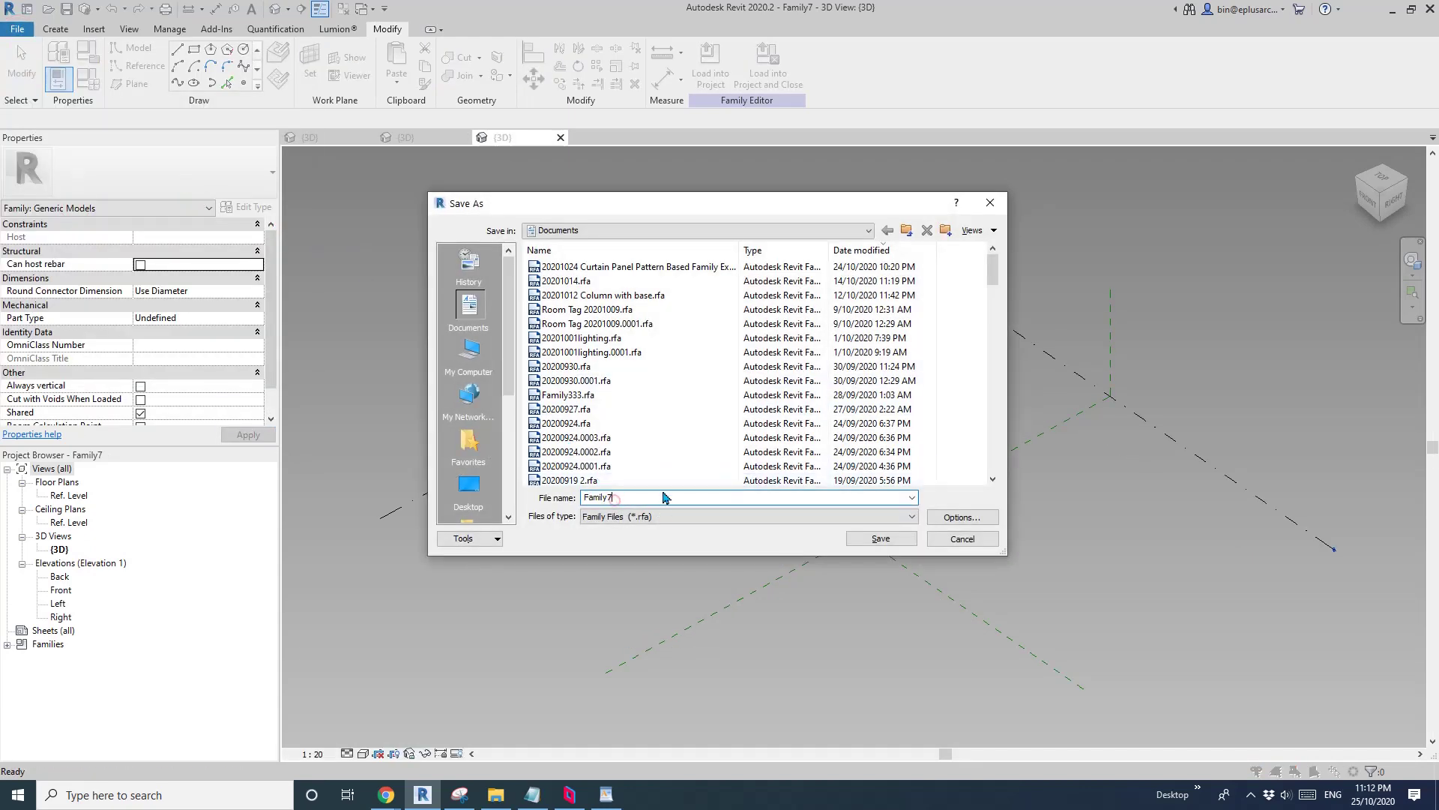
{"action": "left_click", "coordinate": [881, 539]}
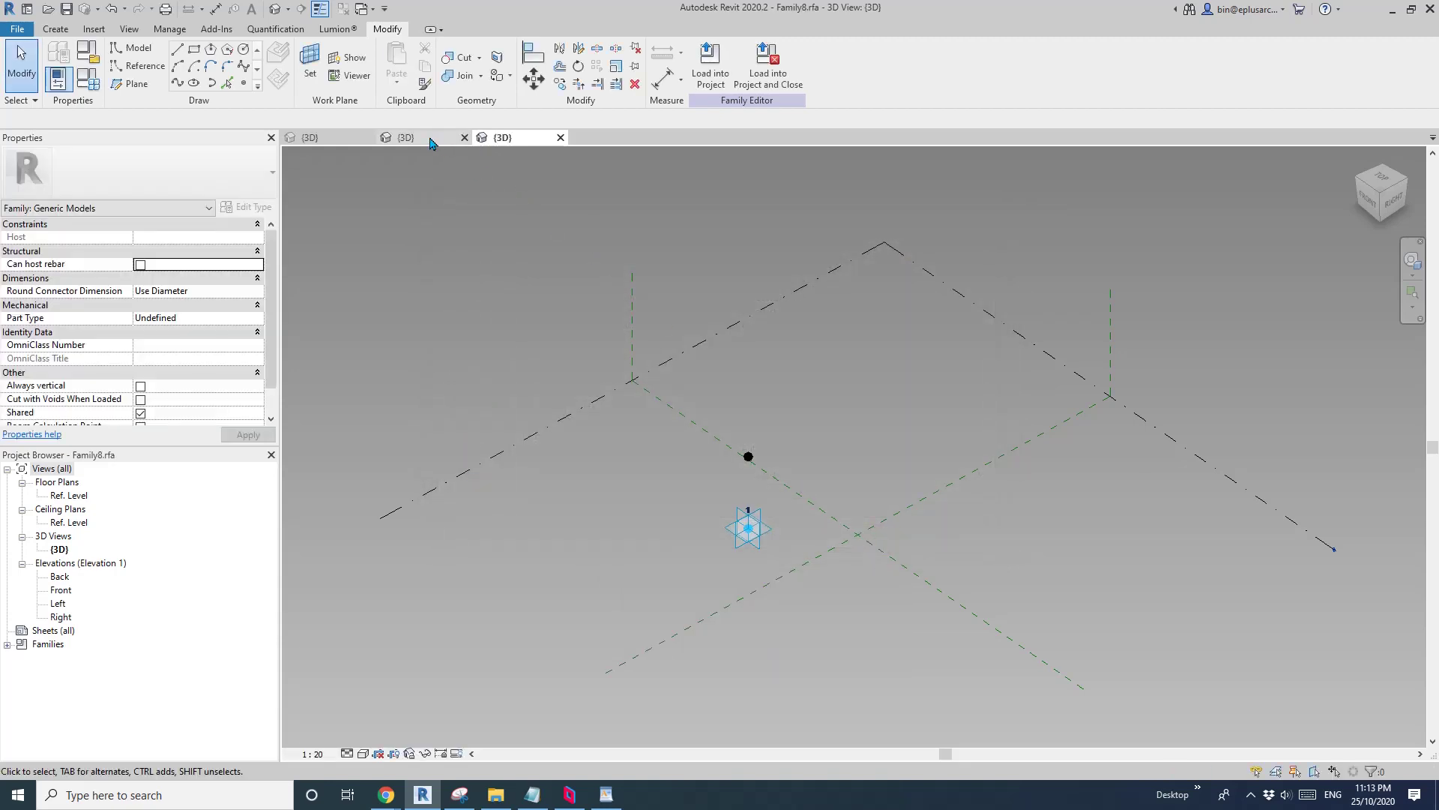
Open the Family7 profile beside the spline crossing in the Family6 mass for family editing
{"action": "left_click", "coordinate": [420, 138]}
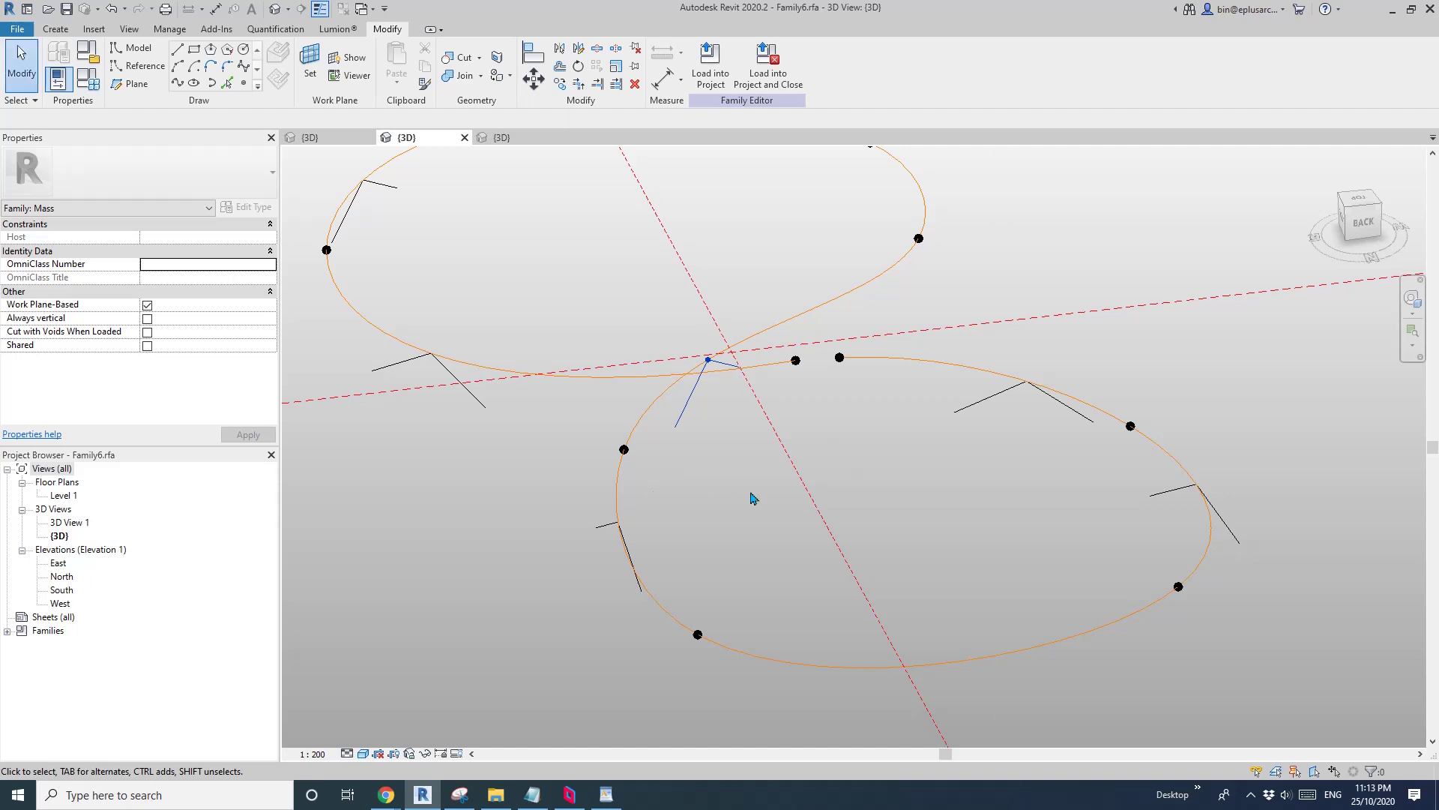
{"action": "left_click", "coordinate": [689, 408]}
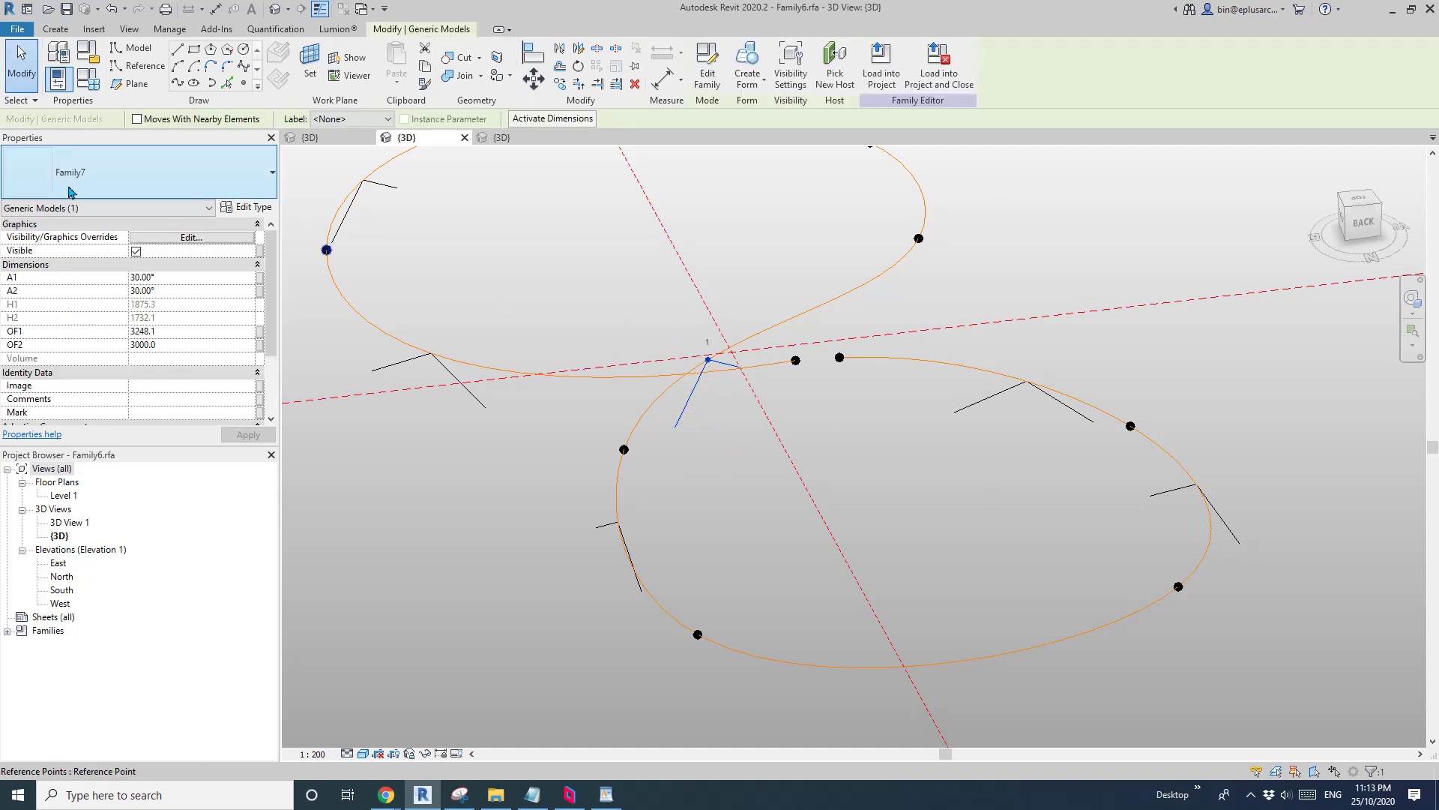
{"action": "left_click", "coordinate": [707, 67]}
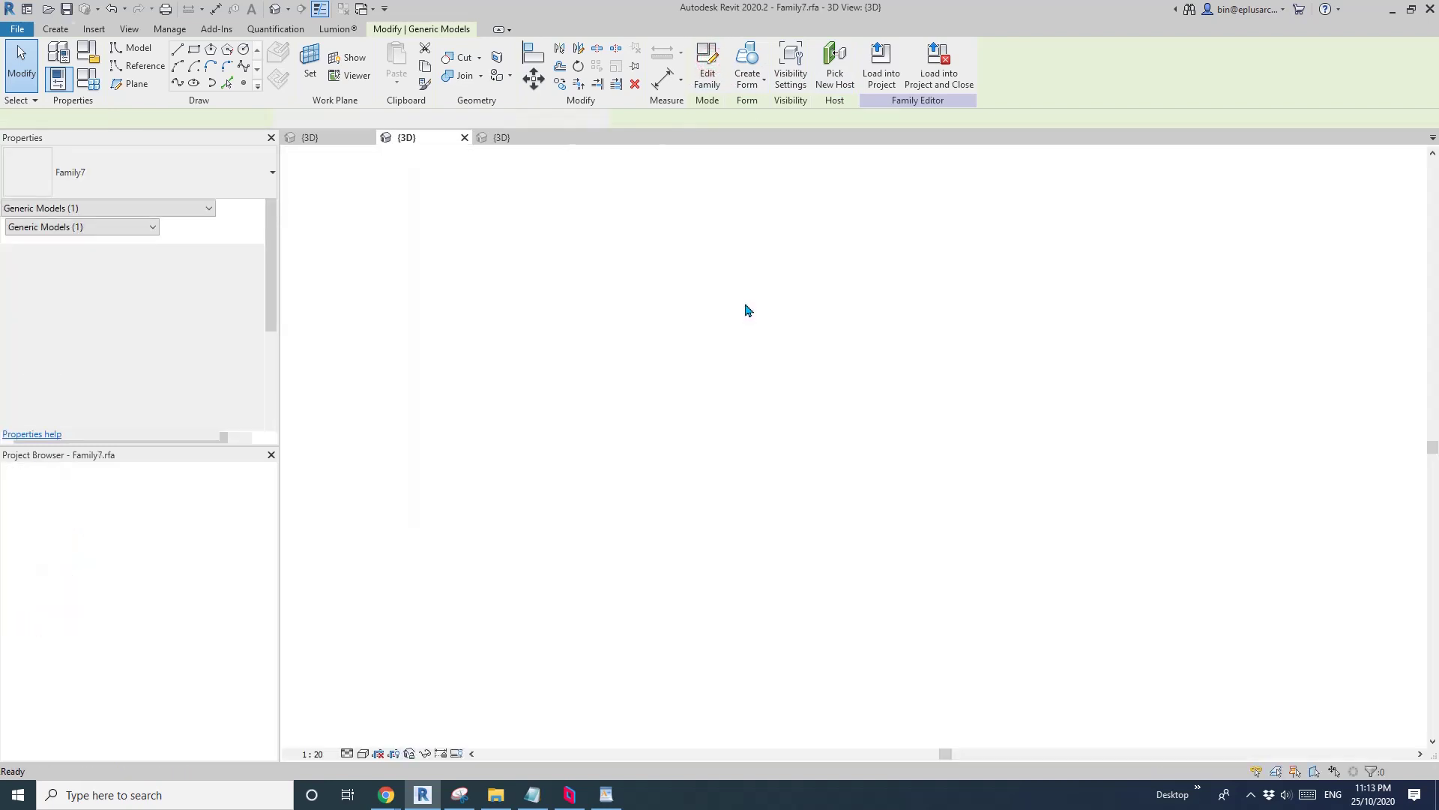
{"action": "scroll", "coordinate": [862, 491], "scroll_direction": "up", "scroll_amount": 4}
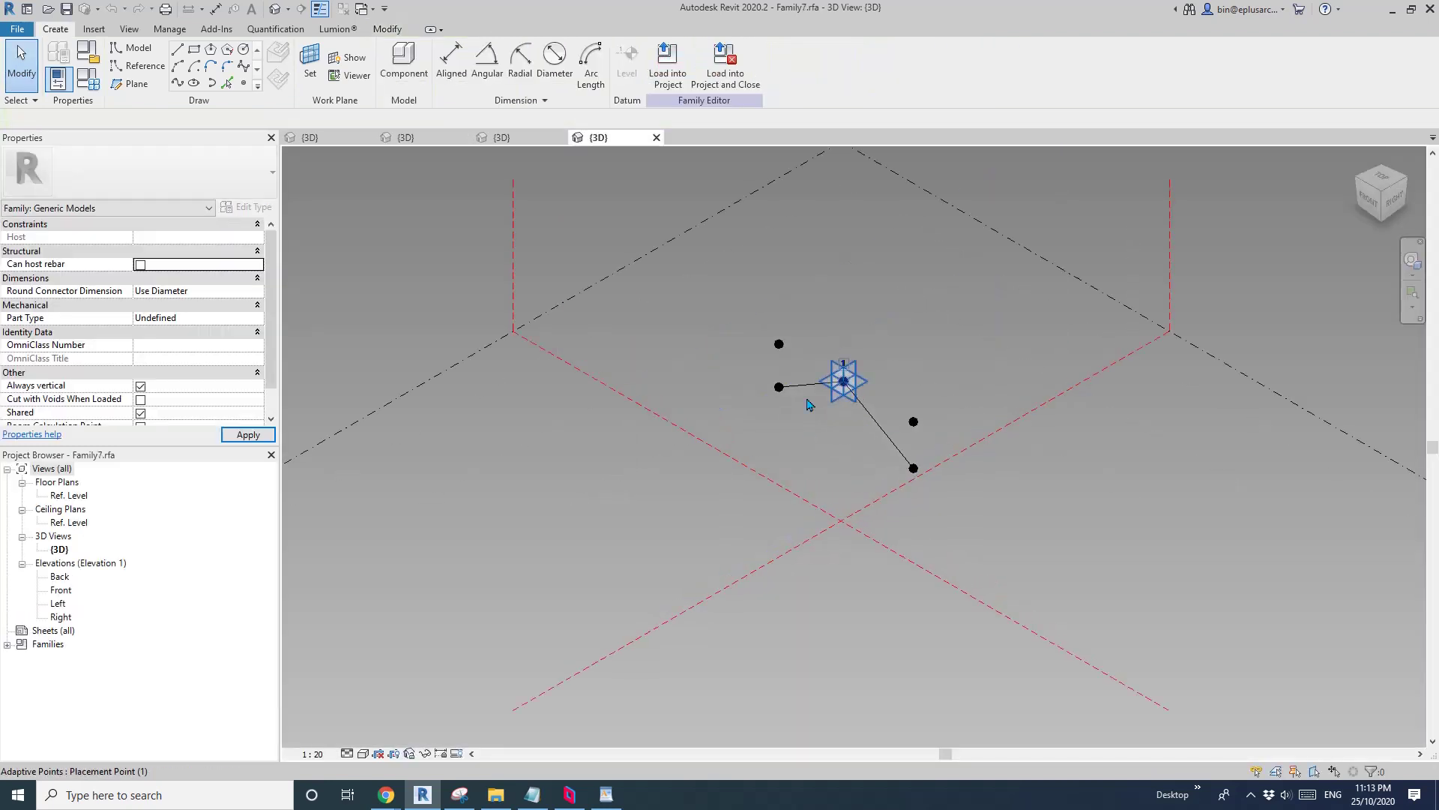
{"action": "middle_click_drag", "start_coordinate": [803, 399], "coordinate": [812, 486], "text": "shift"}
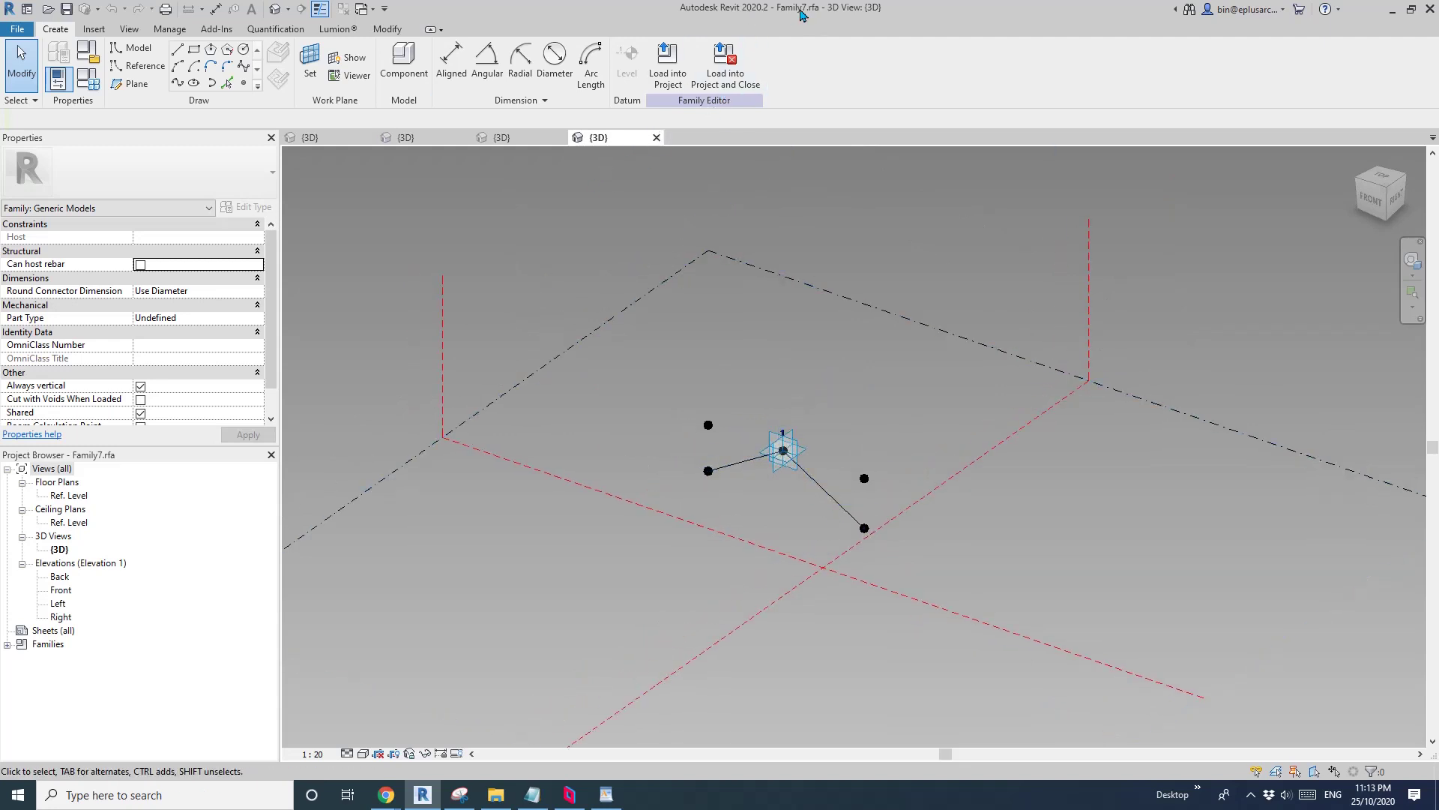
Load Family7 into Family8.rfa only and close the Family7 family
{"action": "left_click", "coordinate": [724, 63]}
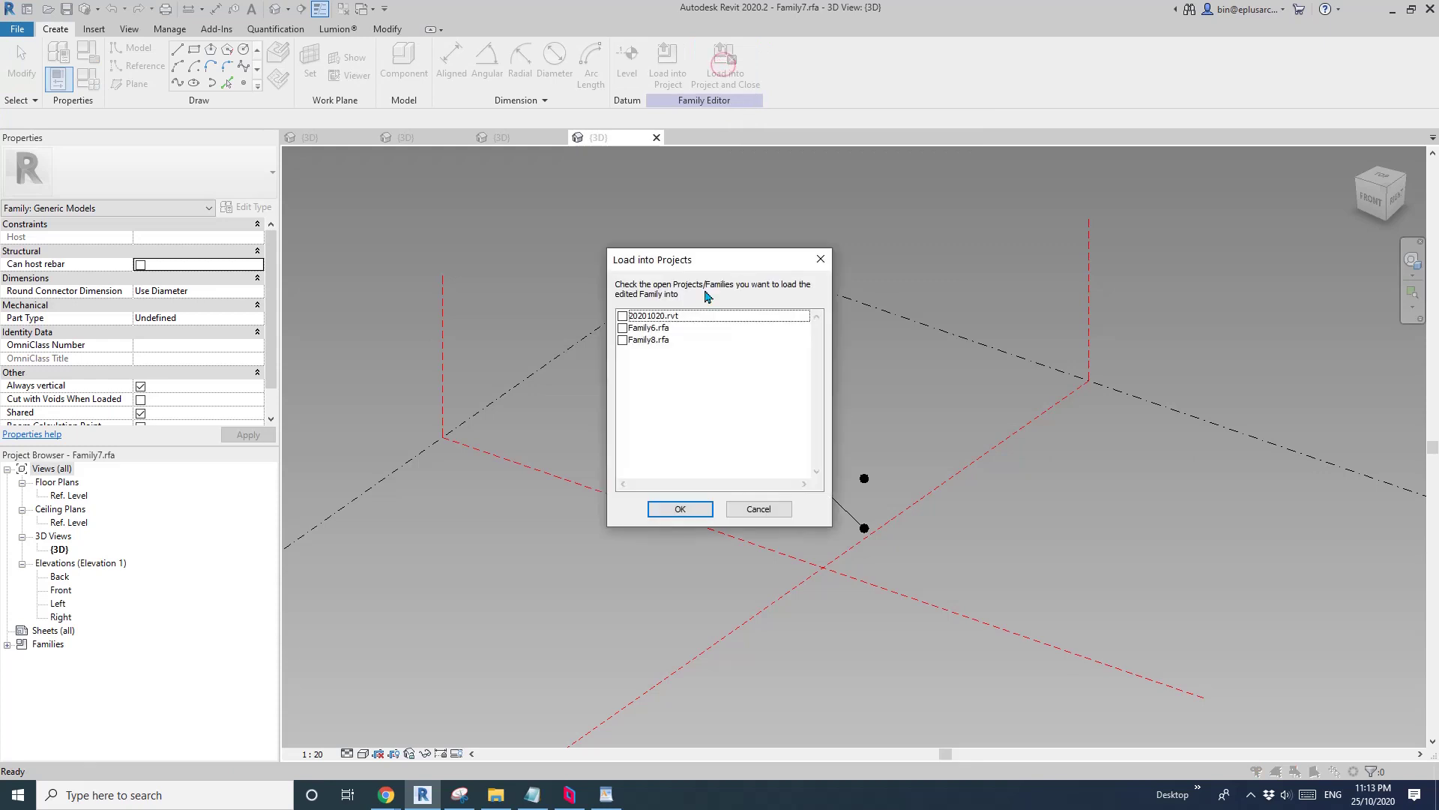
{"action": "left_click", "coordinate": [623, 340]}
{"action": "left_click", "coordinate": [680, 509]}
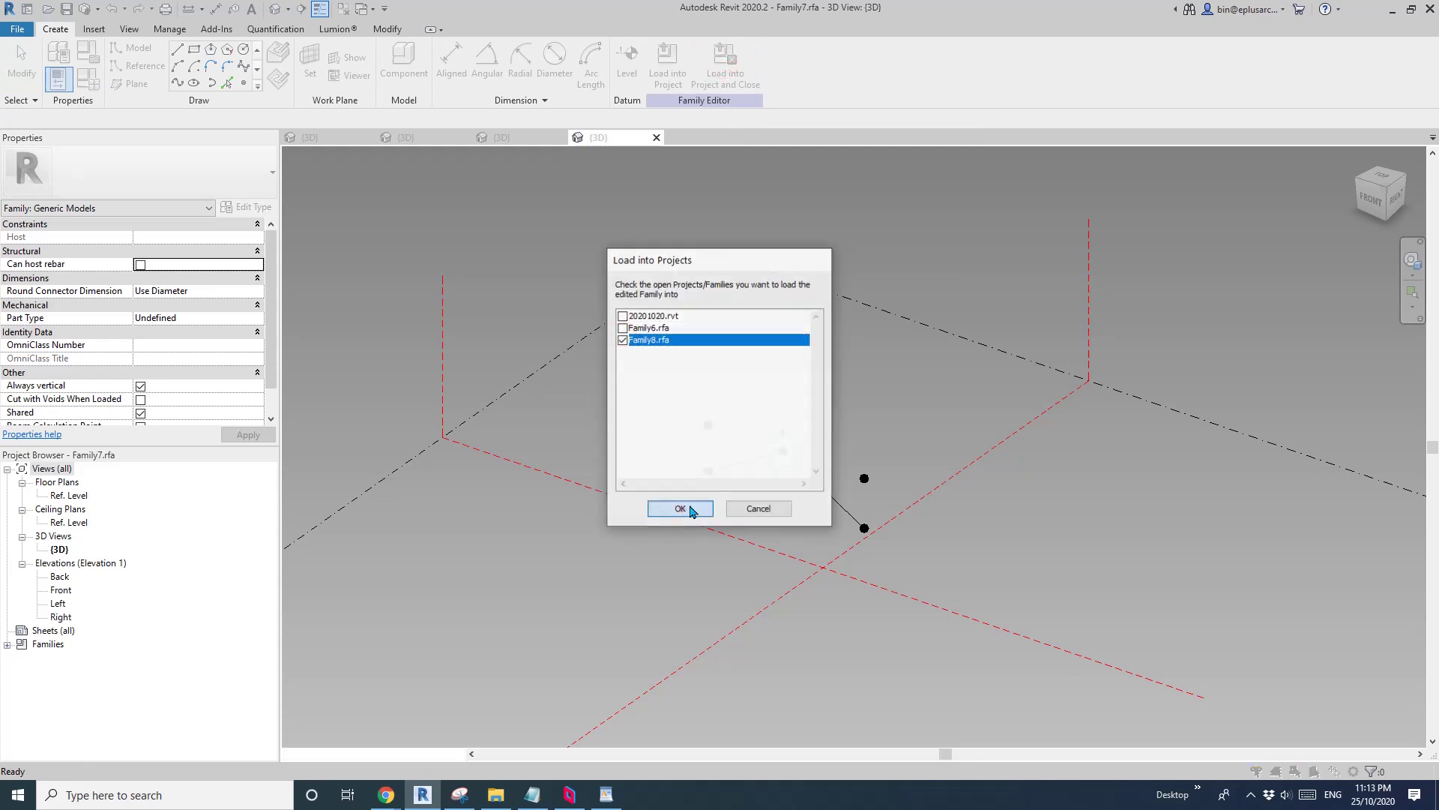
{"action": "left_click", "coordinate": [703, 401]}
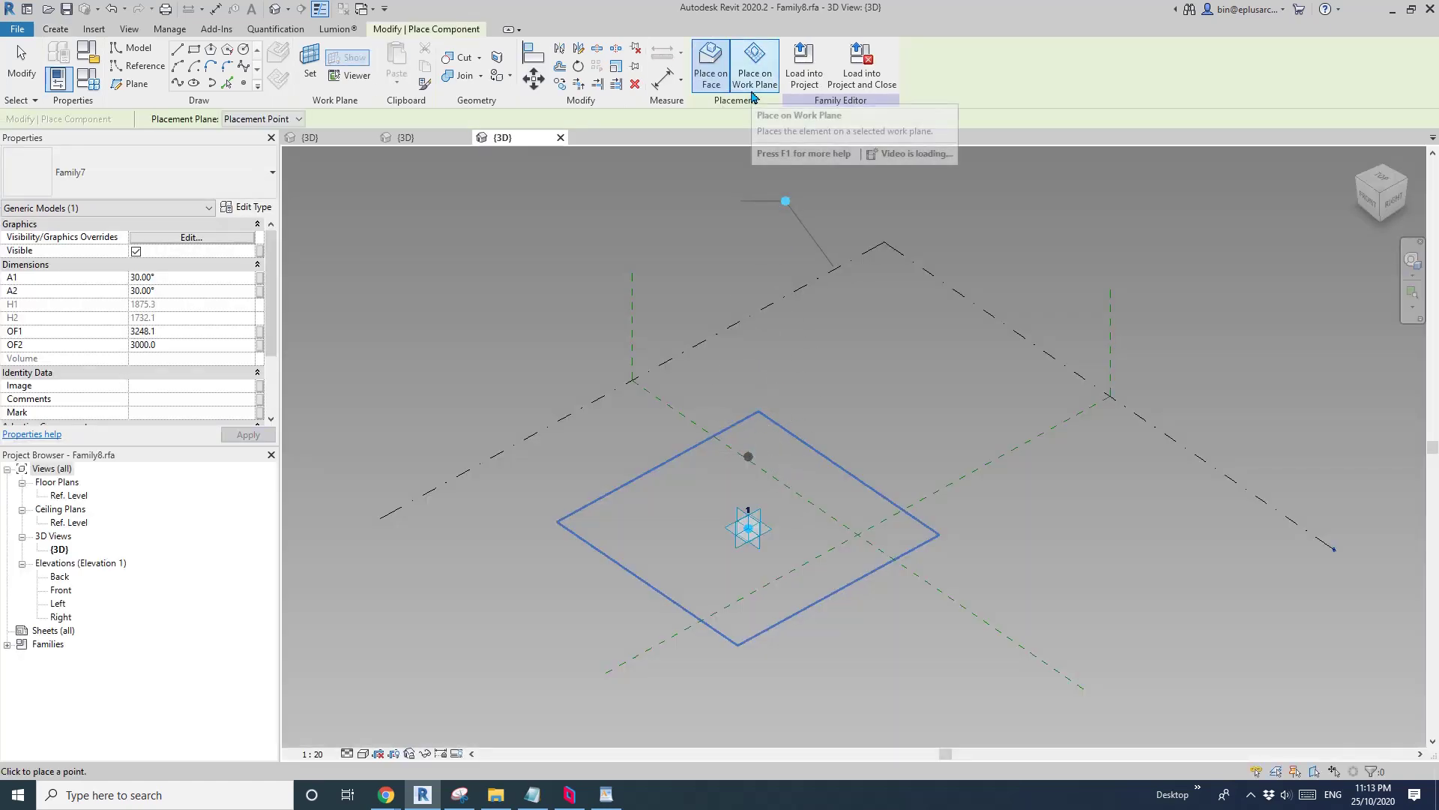
Place a Family7 profile on the raised reference point using face placement and end the placement
{"action": "left_click", "coordinate": [708, 84]}
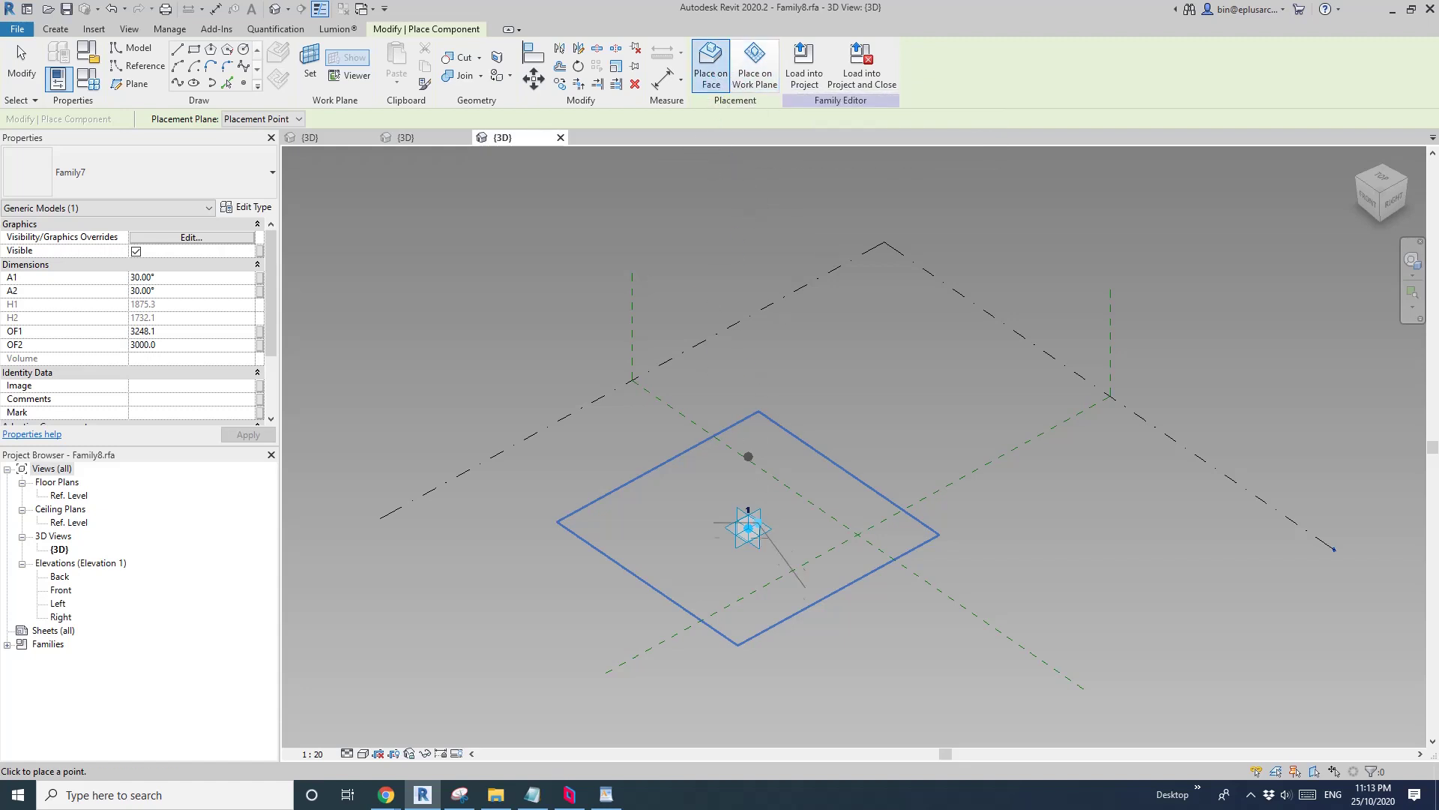
{"action": "middle_click_drag", "start_coordinate": [788, 581], "coordinate": [736, 425]}
{"action": "scroll", "coordinate": [732, 422], "scroll_direction": "up", "scroll_amount": 4}
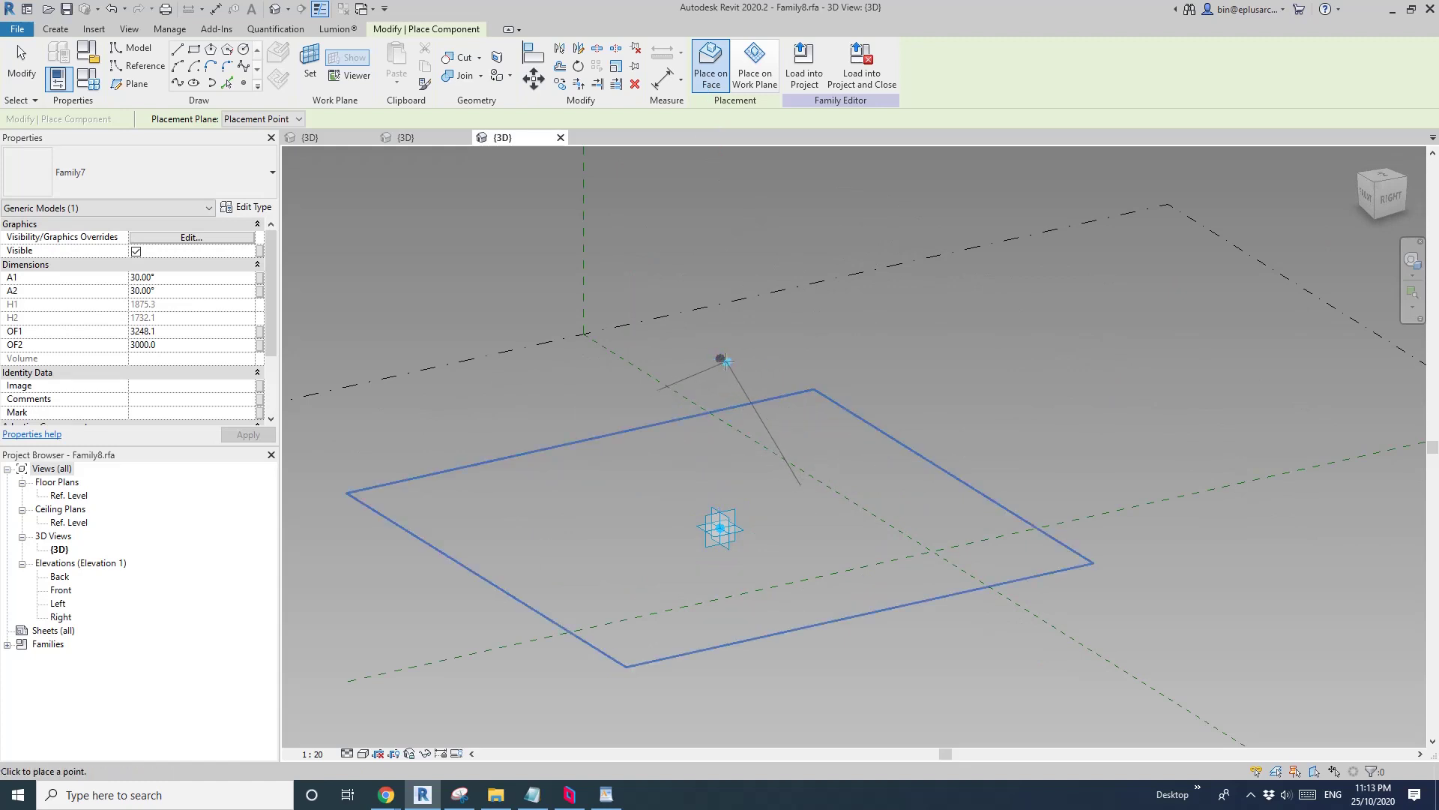
{"action": "key", "text": "Escape"}
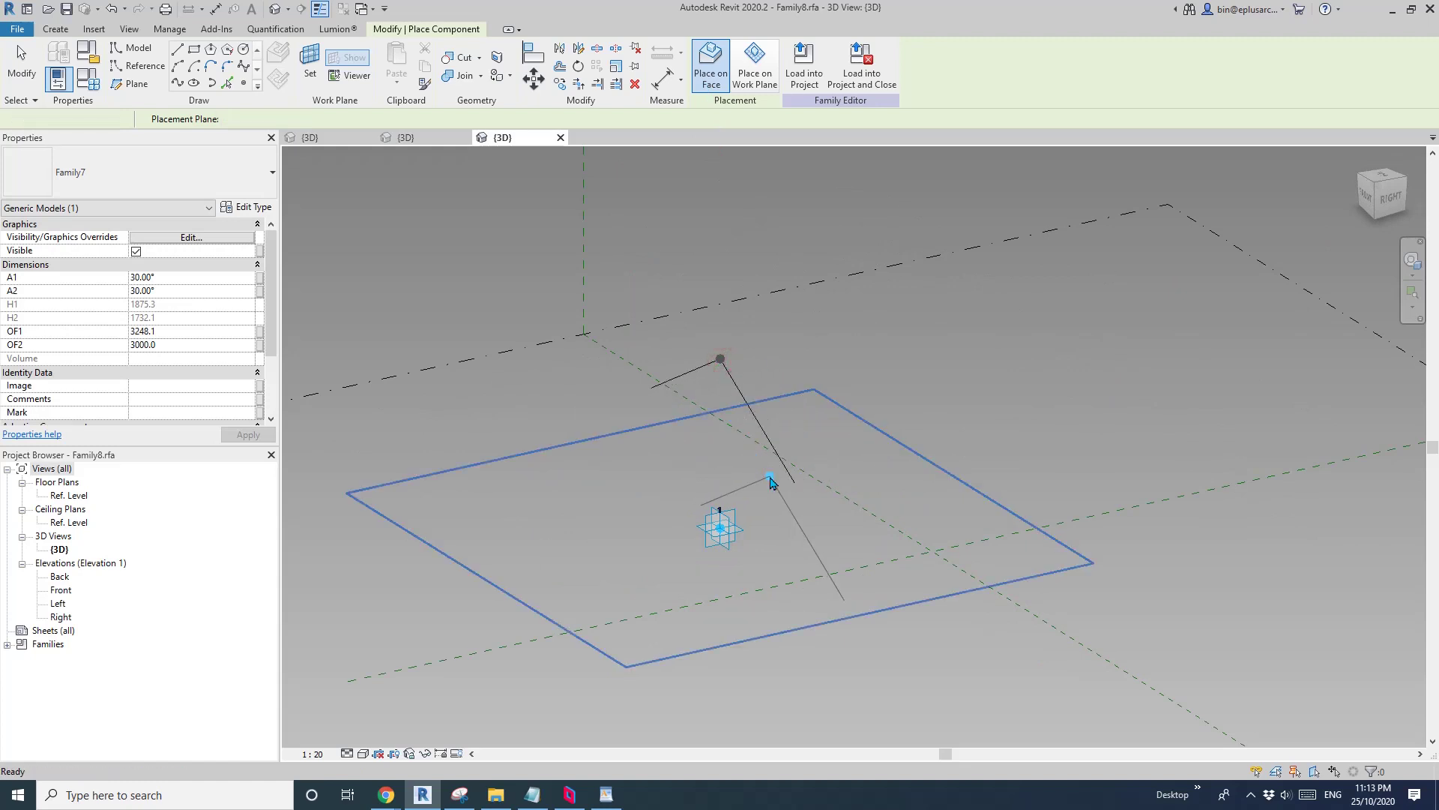
{"action": "mouse_move", "coordinate": [750, 487]}
{"action": "middle_mouse_down", "text": "shift"}
{"action": "mouse_move", "coordinate": [890, 505]}
{"action": "mouse_move", "coordinate": [855, 518]}
{"action": "mouse_move", "coordinate": [766, 488]}
{"action": "middle_mouse_up", "text": "shift"}
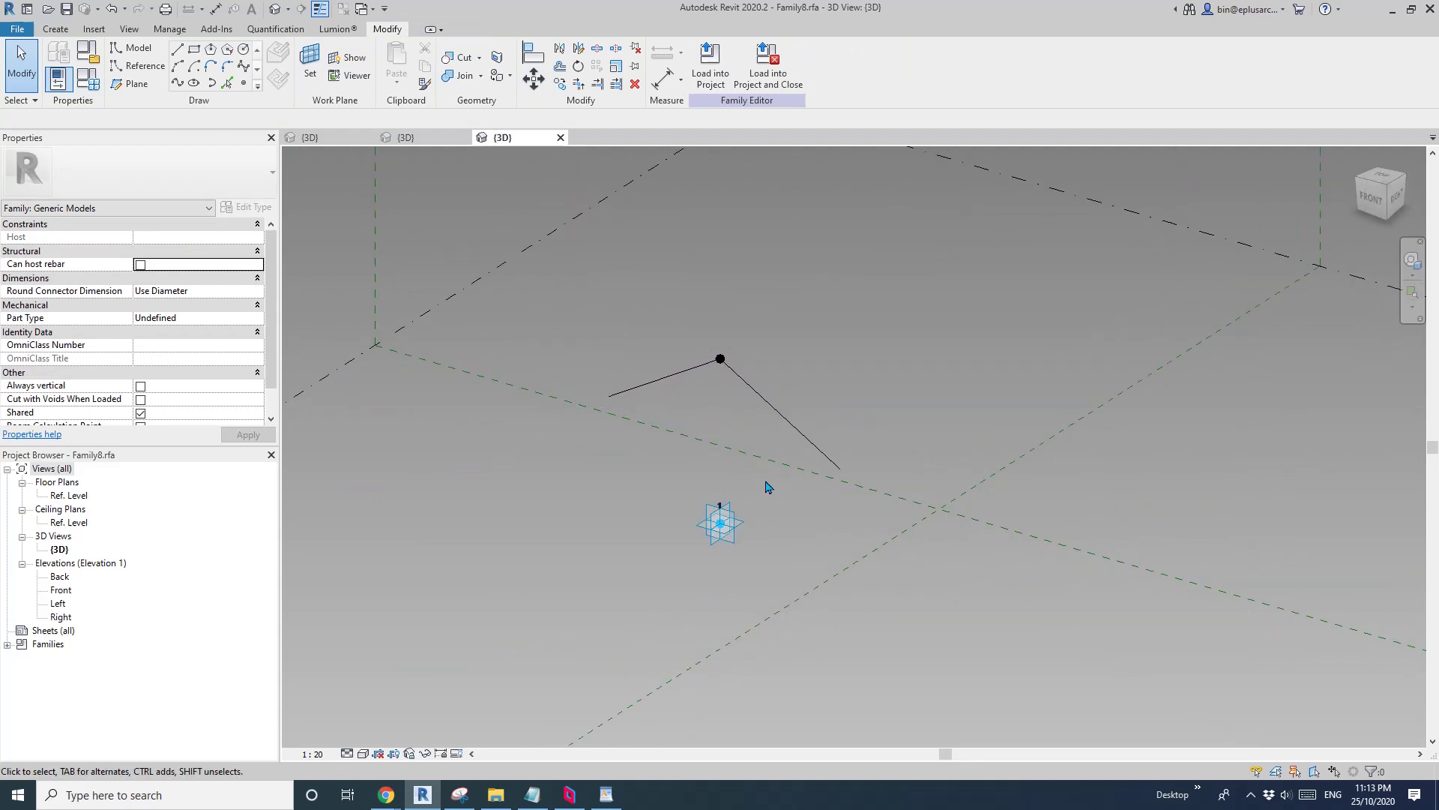
Try a 45° rotation angle on the placed profile's adaptive point and reset it to 0°
{"action": "left_click", "coordinate": [721, 360]}
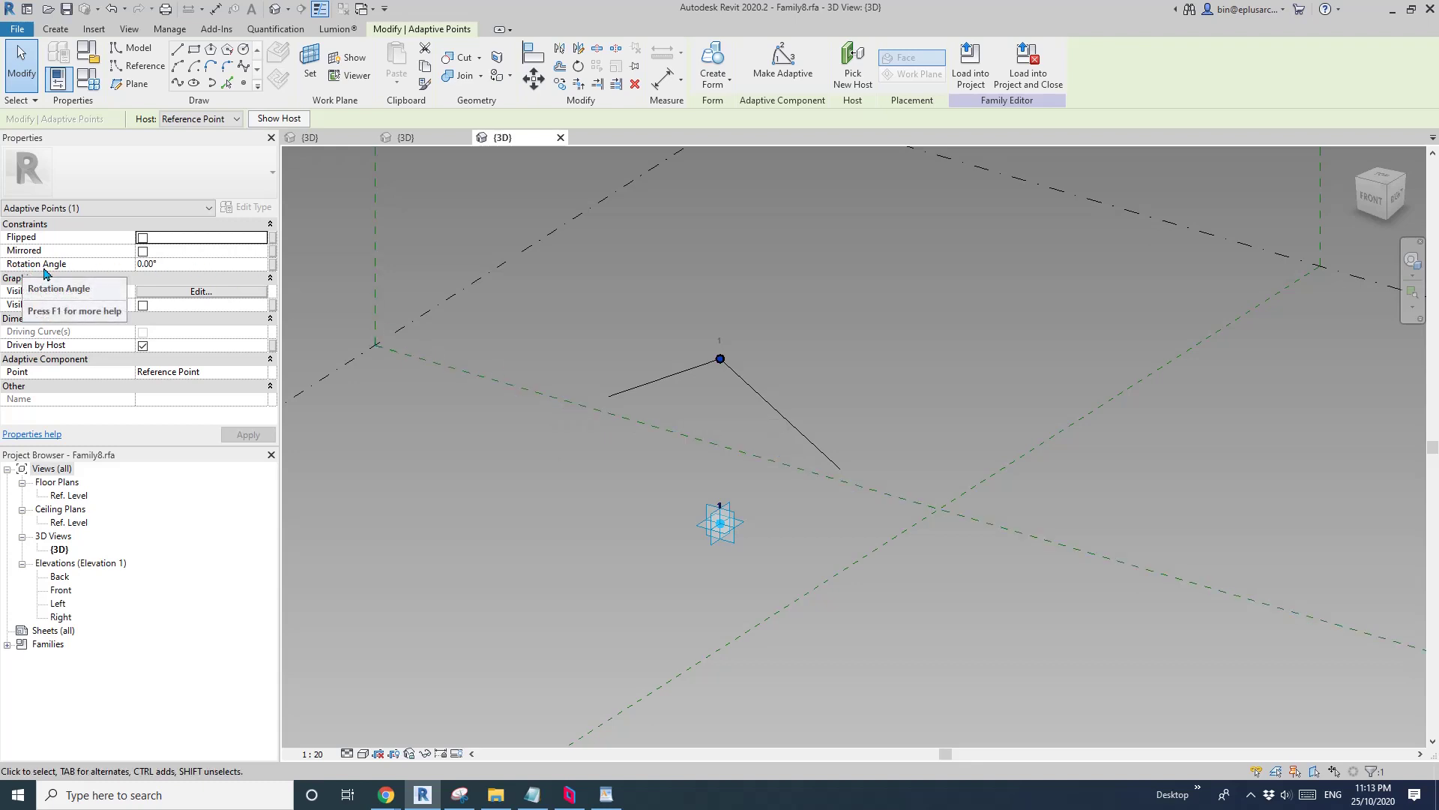
{"action": "left_click", "coordinate": [214, 266]}
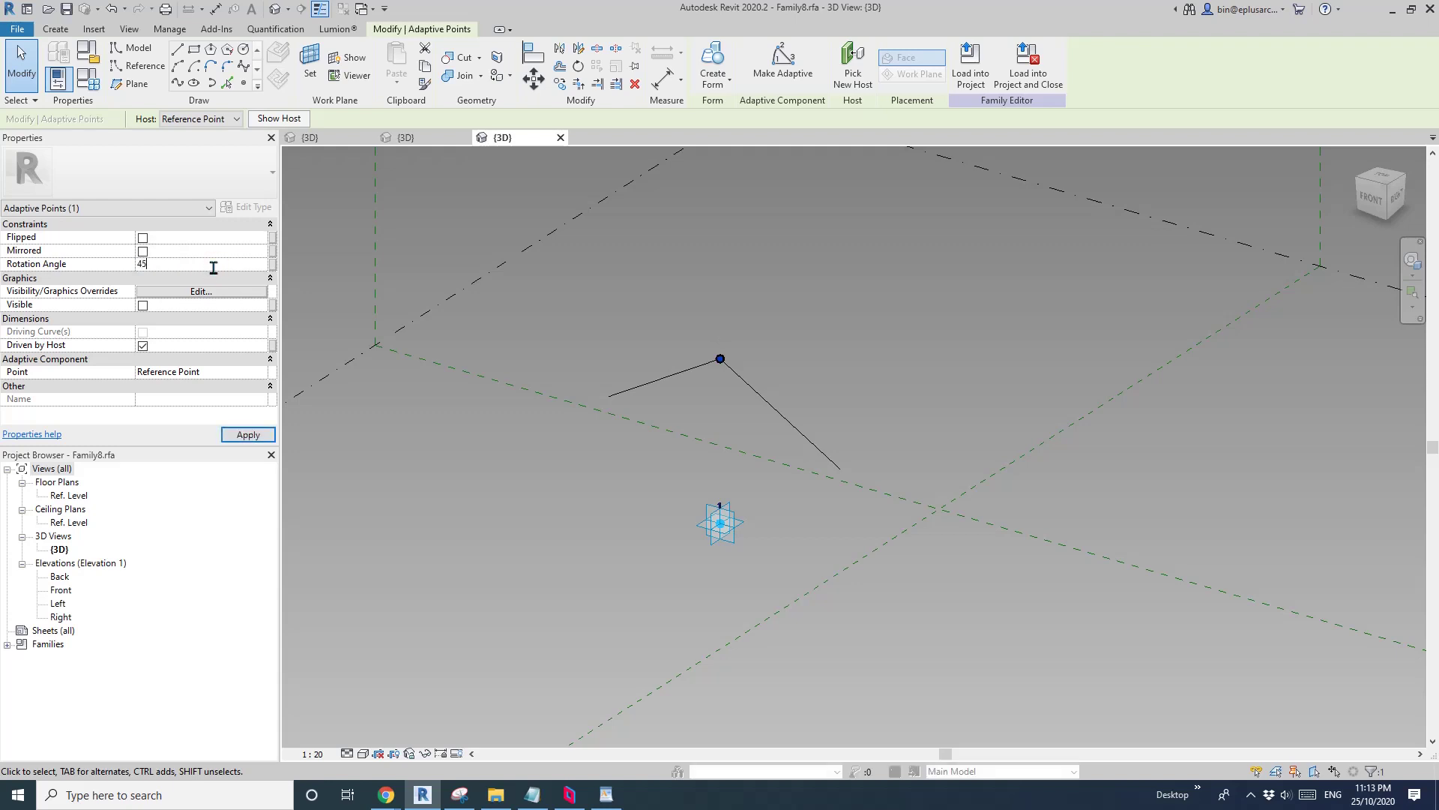
{"action": "key", "text": "Return"}
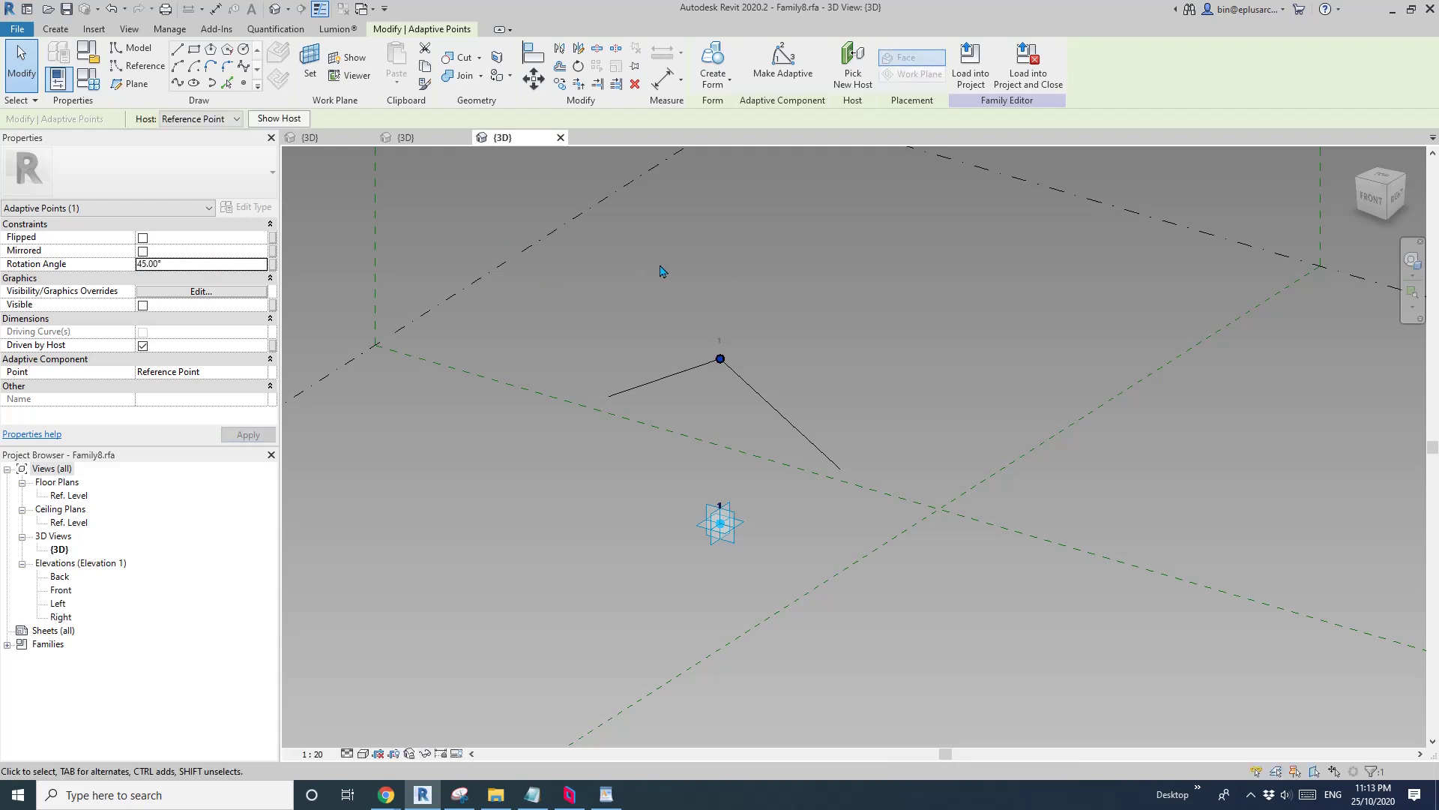
{"action": "left_click", "coordinate": [240, 269]}
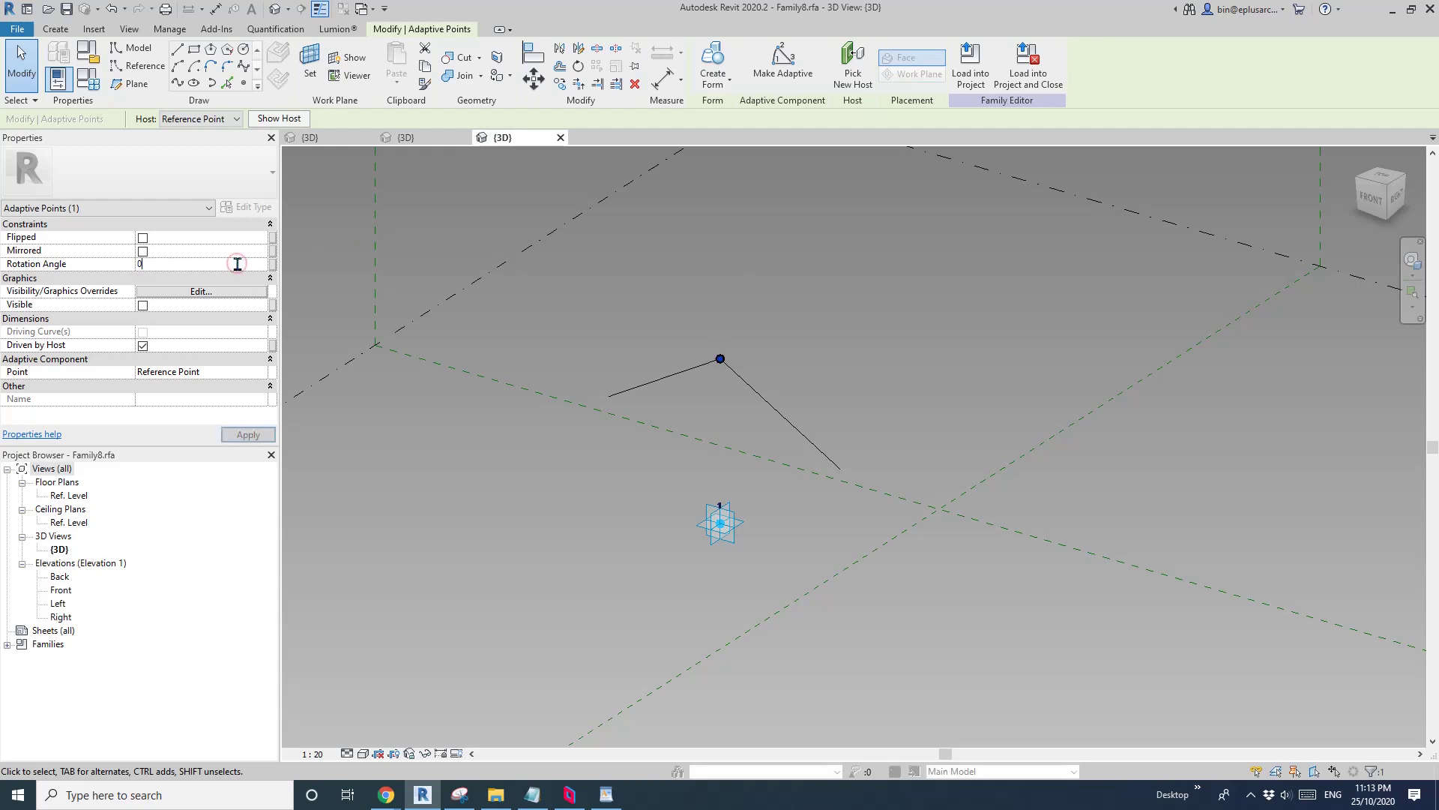
{"action": "type", "text": "00"}
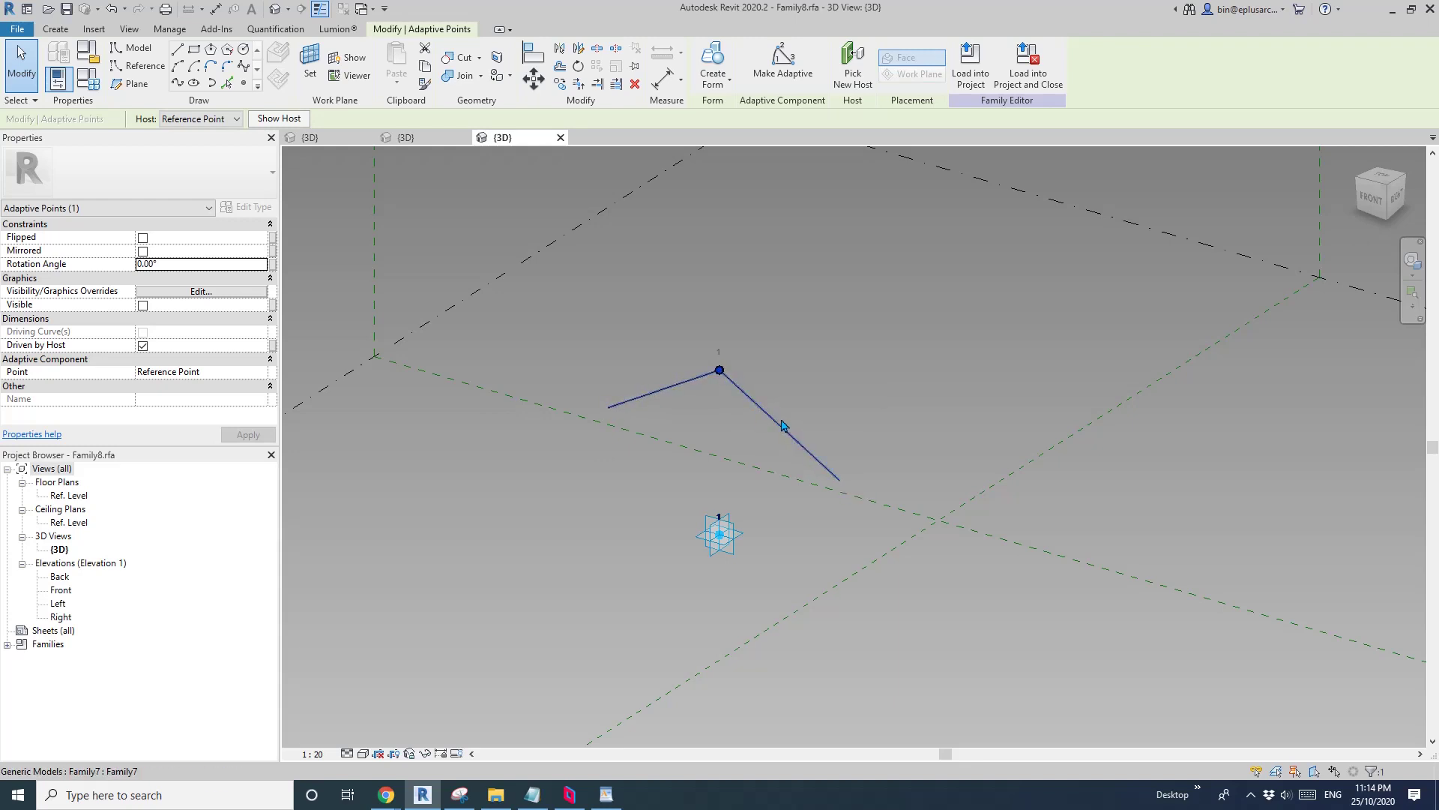
{"action": "left_click", "coordinate": [835, 541]}
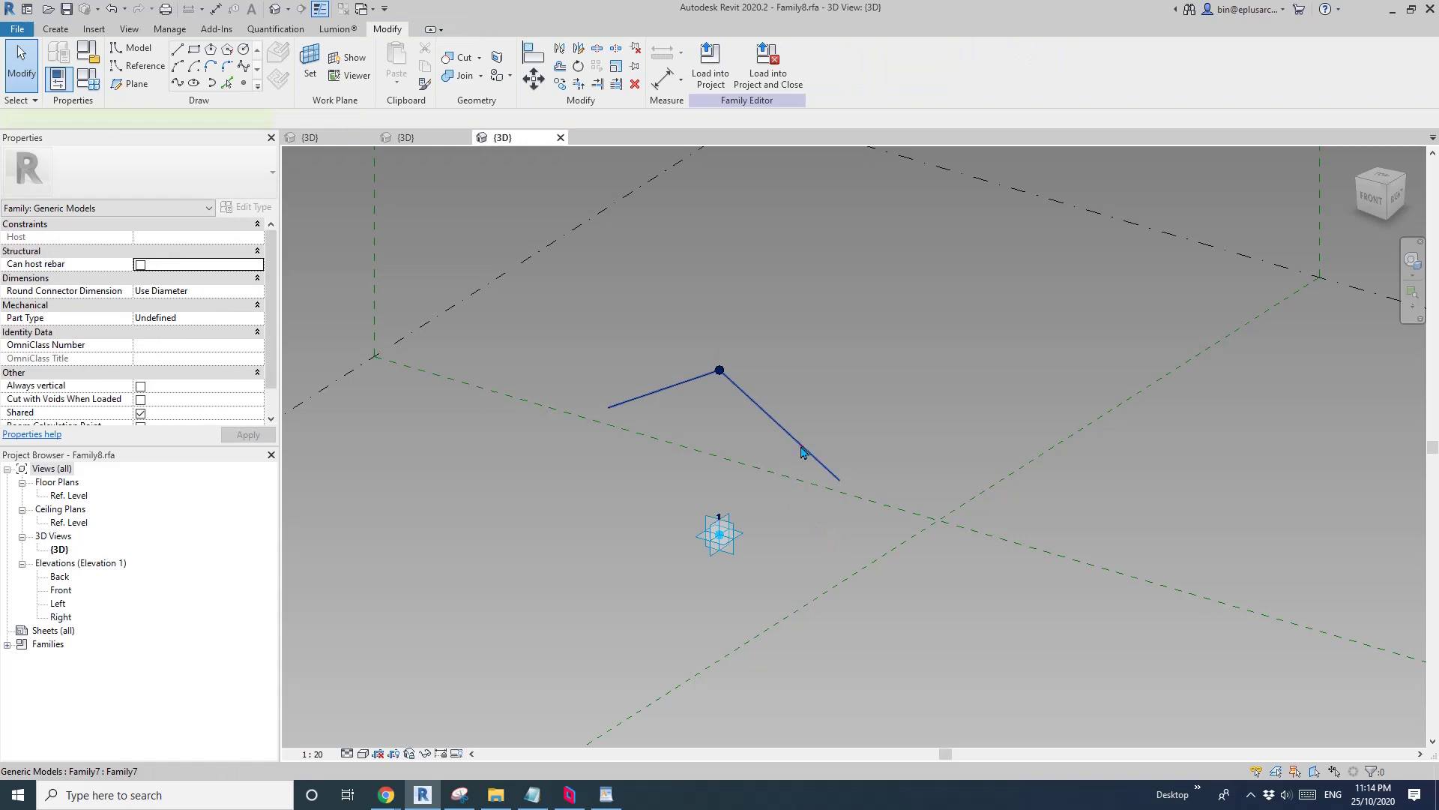
Temporarily hide the Family7 profile to expose the hosted reference point beneath it
{"action": "left_click", "coordinate": [796, 440]}
{"action": "key", "text": "h"}
{"action": "key", "text": "h"}
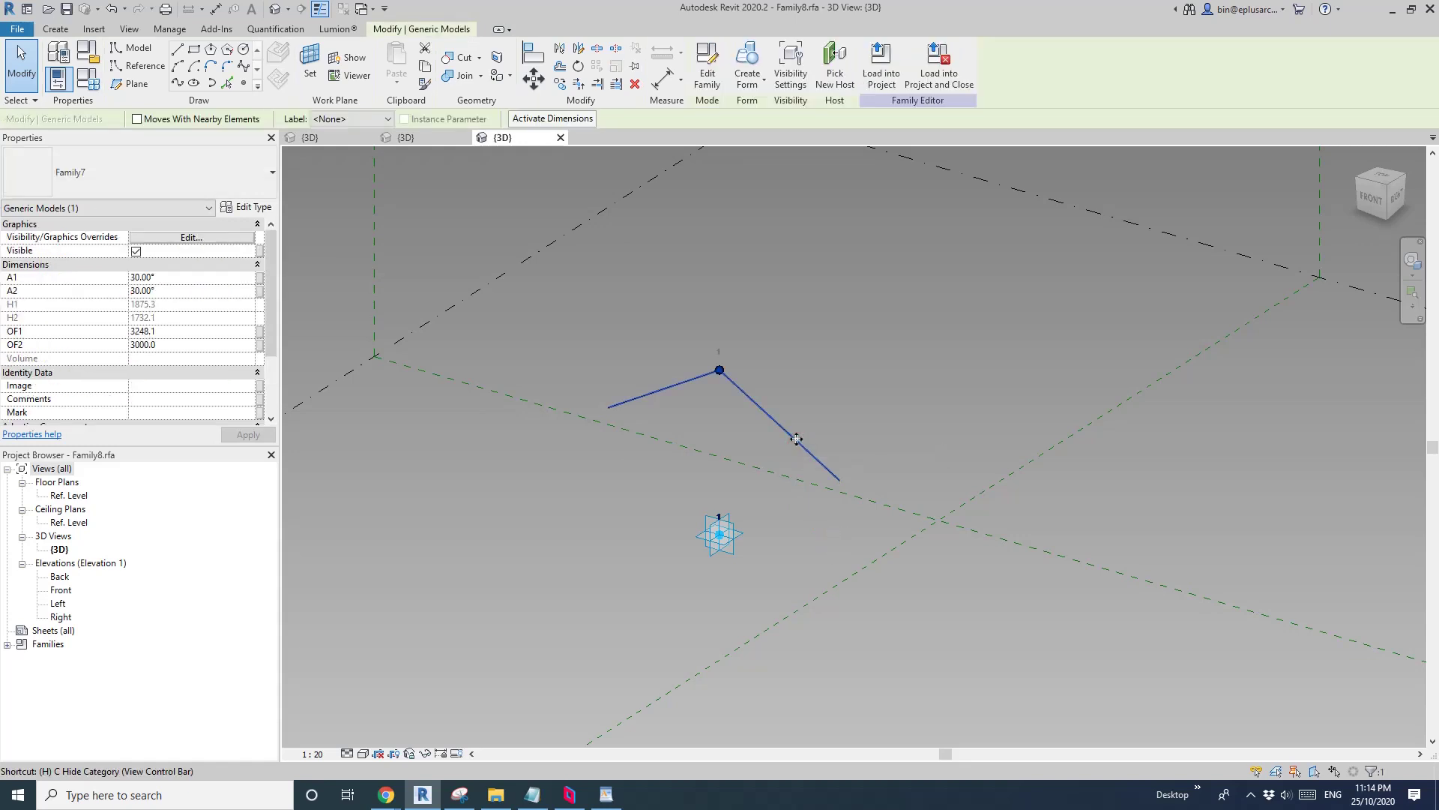
Associate the raised reference point's rotation angle with a new family parameter named A
{"action": "left_click", "coordinate": [720, 370]}
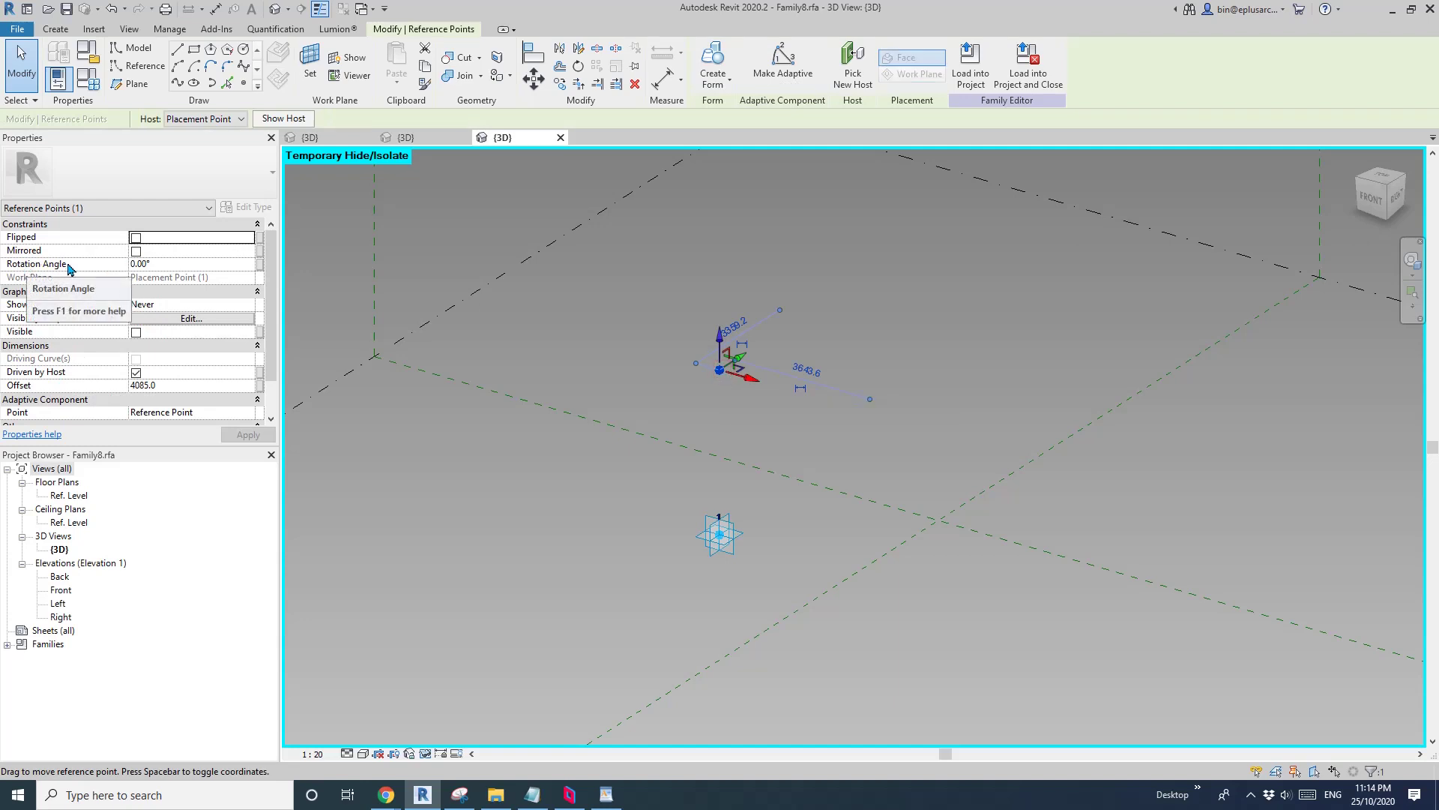
{"action": "left_click", "coordinate": [260, 266]}
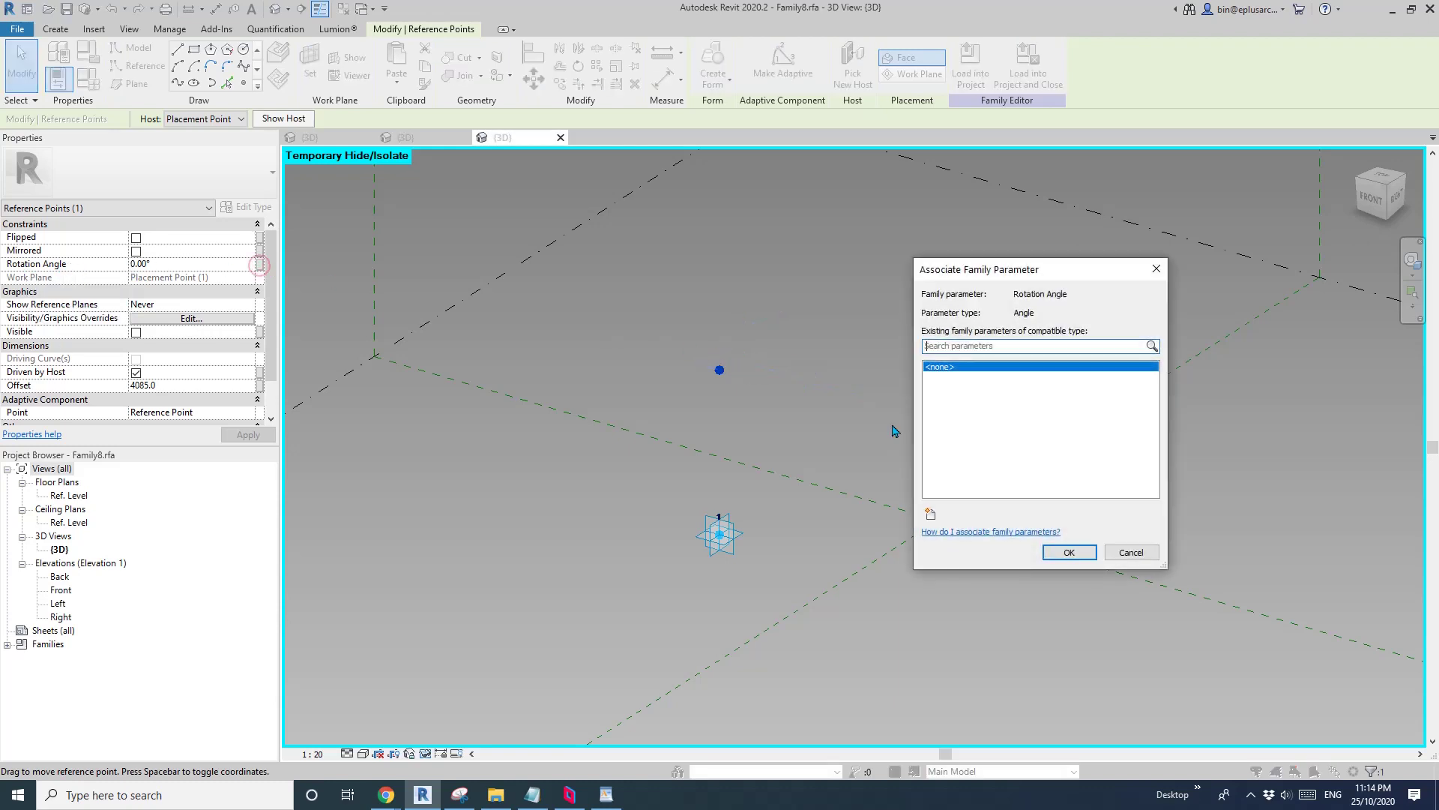
{"action": "left_click", "coordinate": [931, 513]}
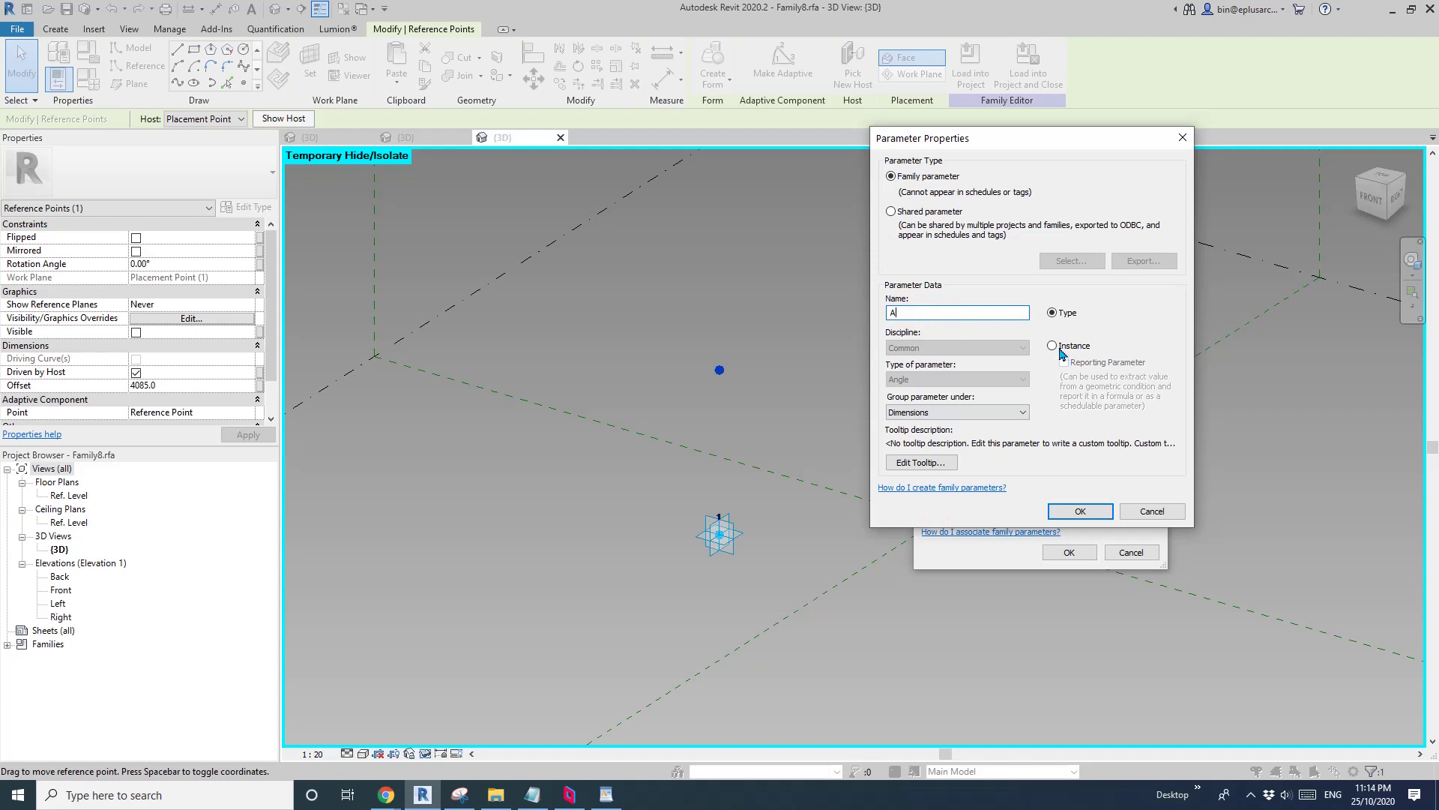
{"action": "left_click", "coordinate": [1089, 515]}
{"action": "left_click", "coordinate": [1069, 553]}
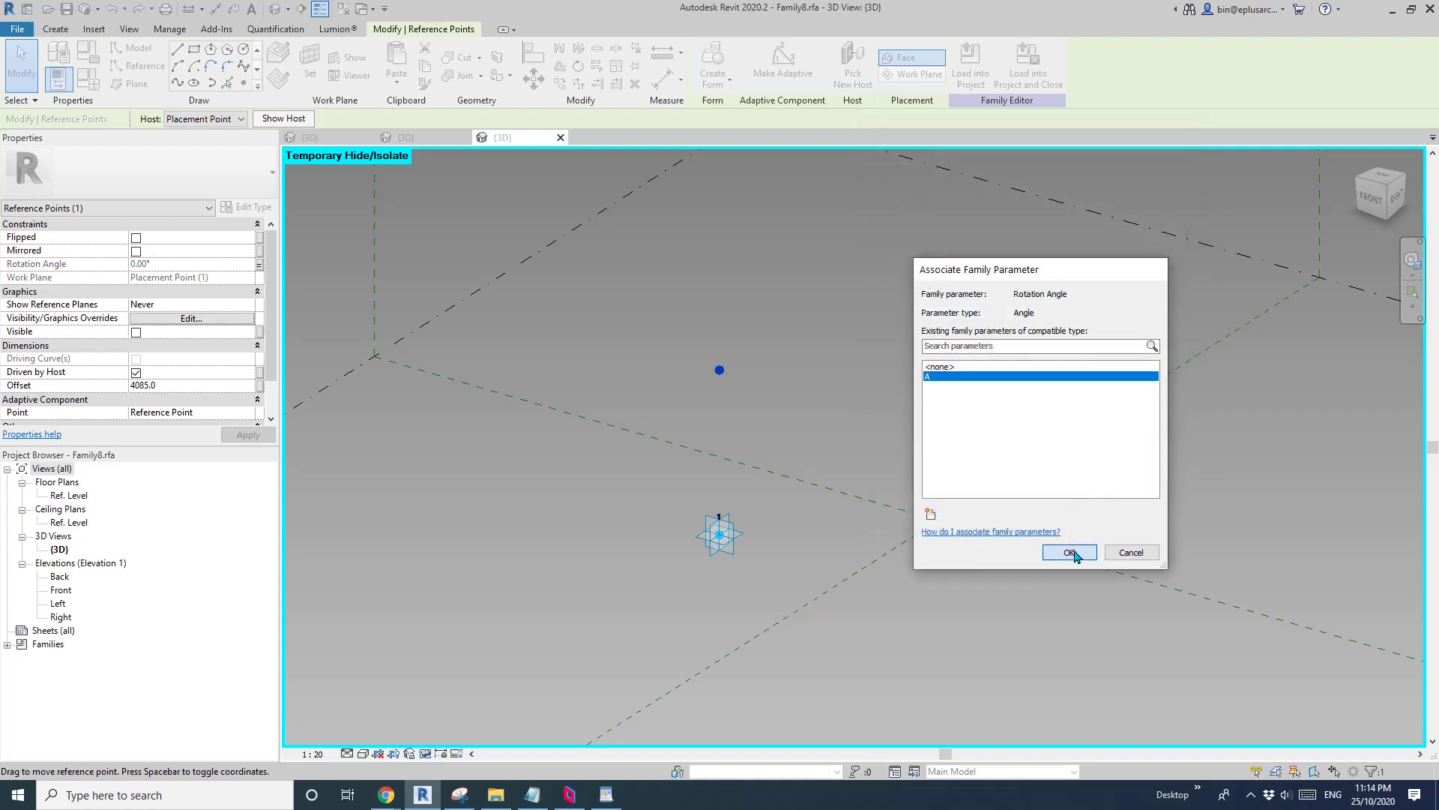
Deselect the reference point and reset the temporary hide to bring back the Family7 profile
{"action": "middle_click_drag", "start_coordinate": [655, 434], "coordinate": [775, 447]}
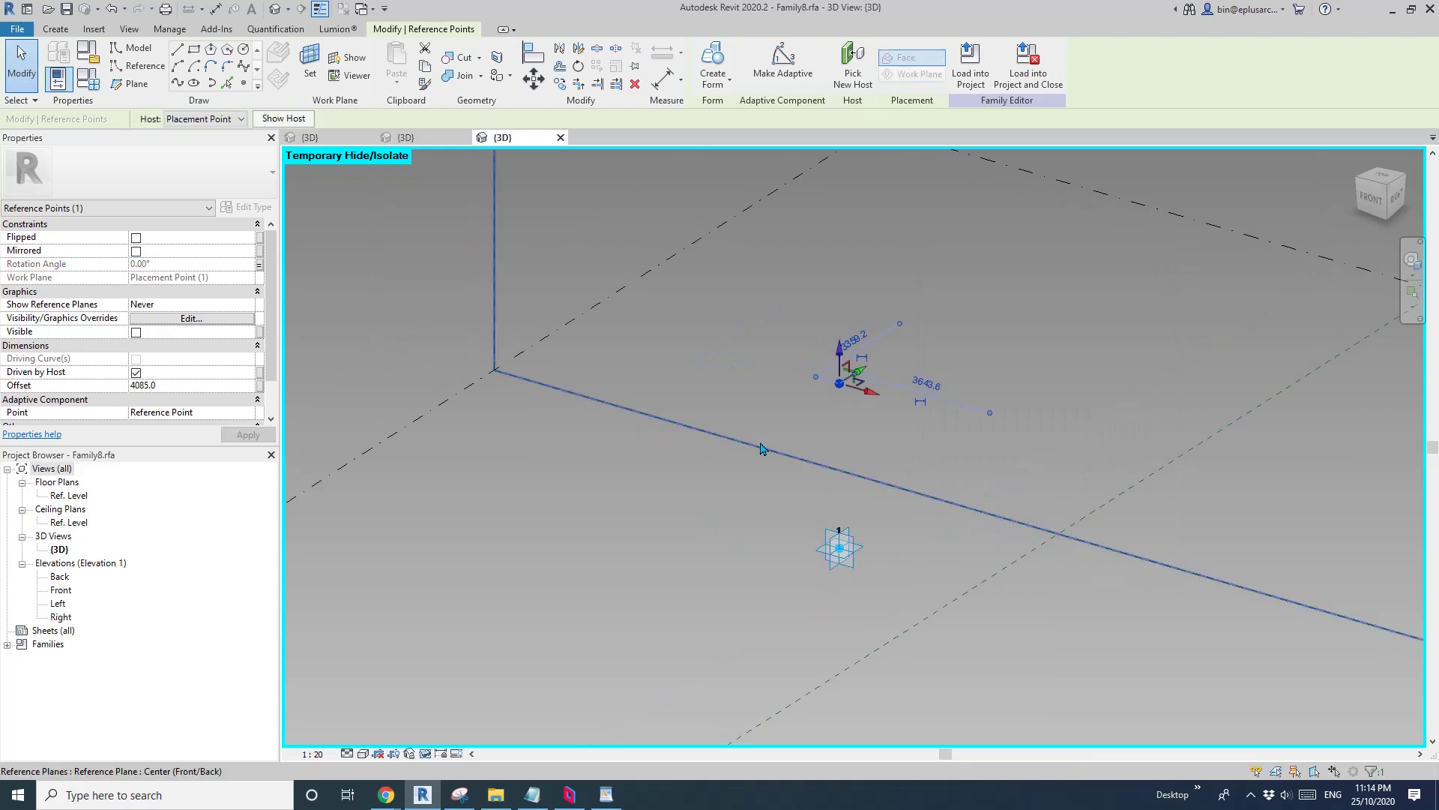
{"action": "left_click", "coordinate": [872, 459]}
{"action": "left_click", "coordinate": [986, 403]}
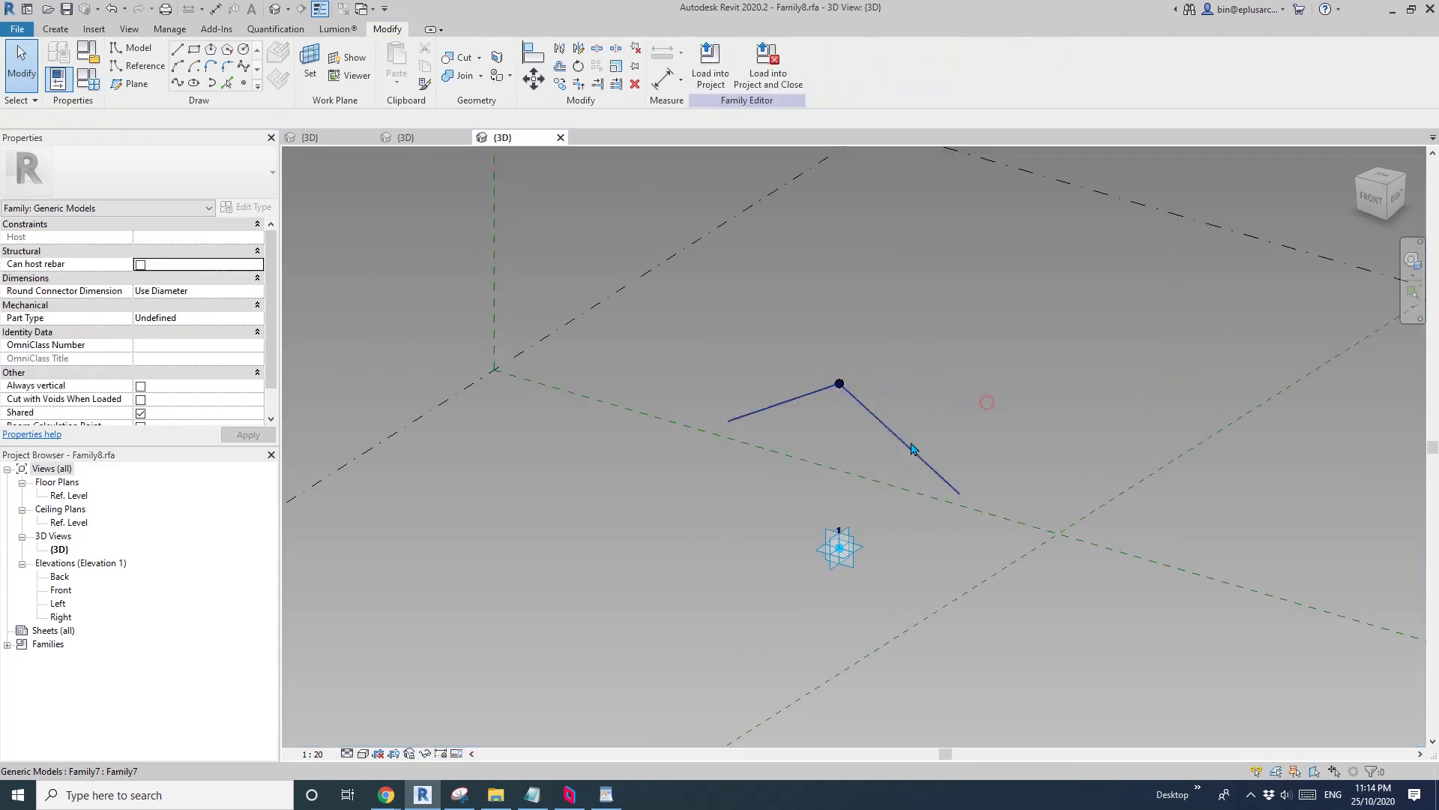
{"action": "left_click", "coordinate": [898, 442]}
{"action": "middle_click_drag", "start_coordinate": [738, 384], "coordinate": [836, 385]}
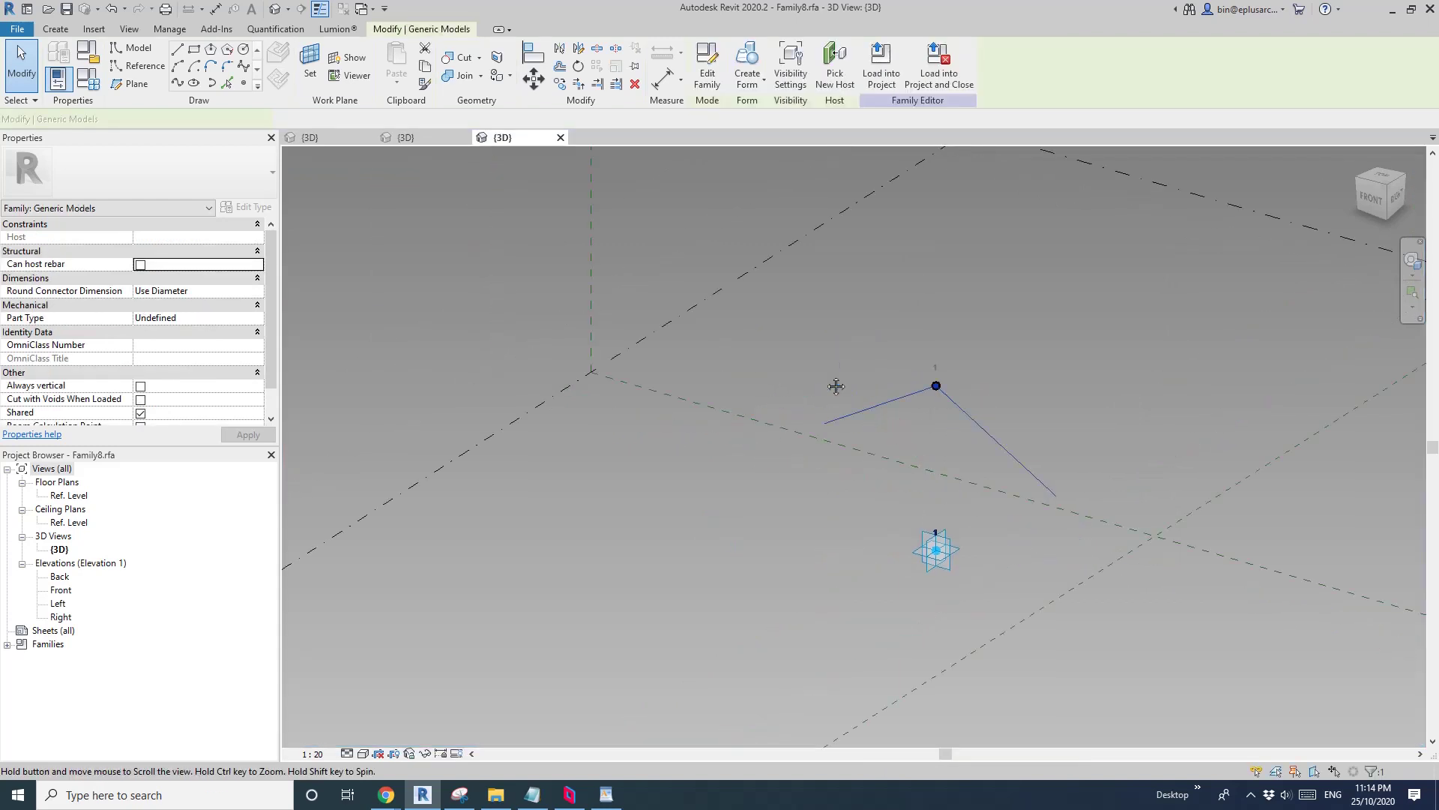
{"action": "left_click", "coordinate": [795, 369]}
{"action": "left_click", "coordinate": [793, 367]}
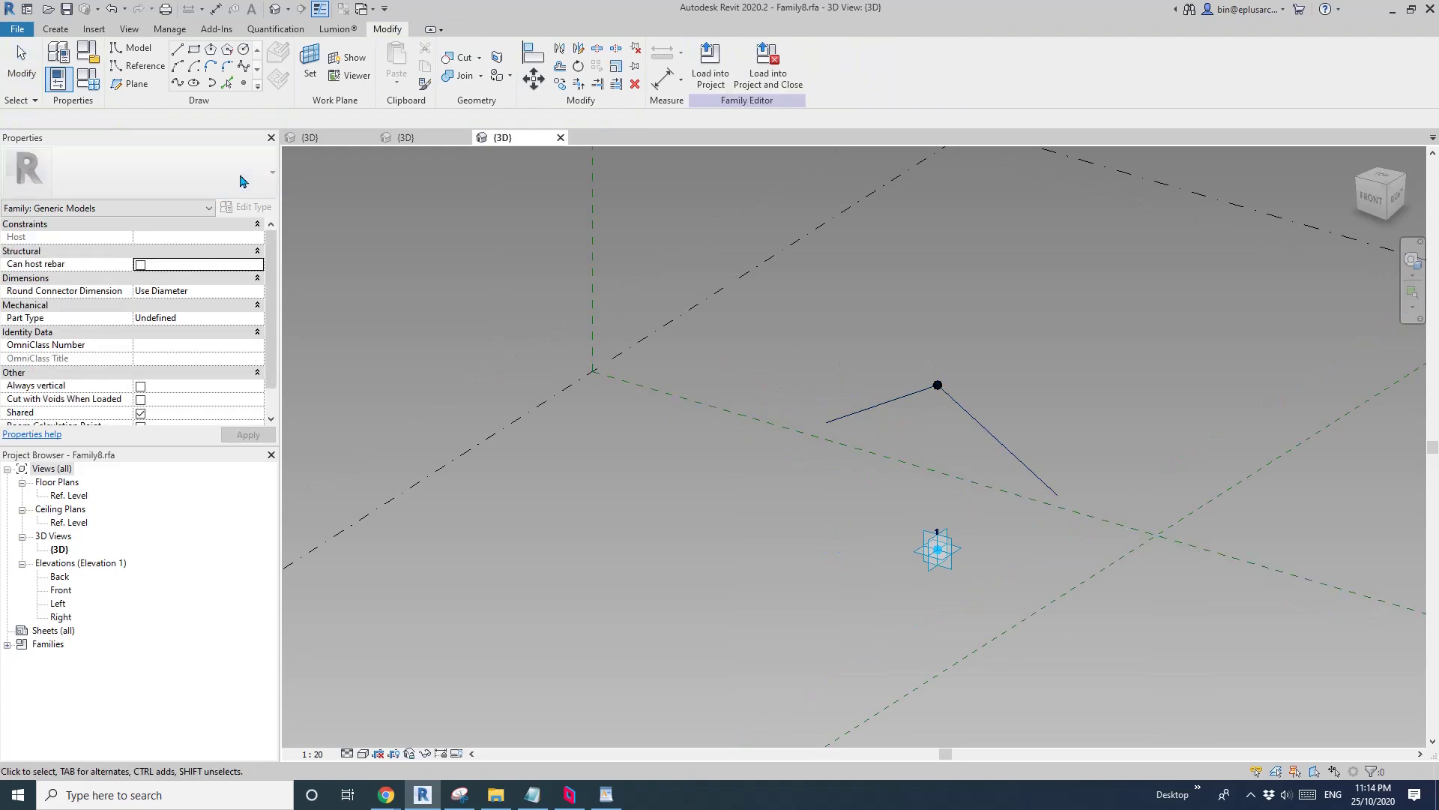
Test the family parameter A with a 45° value, and set it to 90°
{"action": "left_click", "coordinate": [87, 78]}
{"action": "left_click_drag", "start_coordinate": [411, 154], "coordinate": [493, 168]}
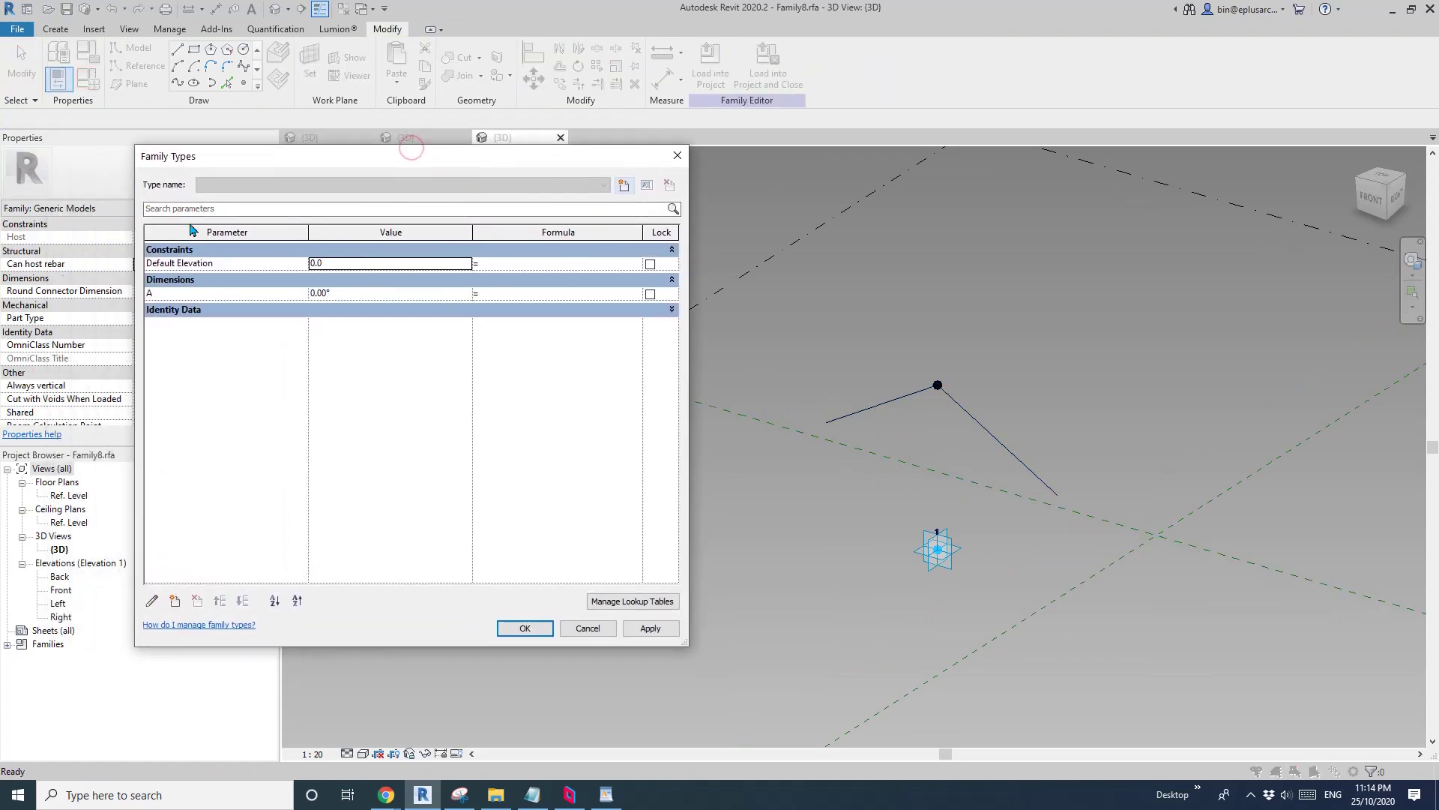
{"action": "left_click", "coordinate": [364, 294]}
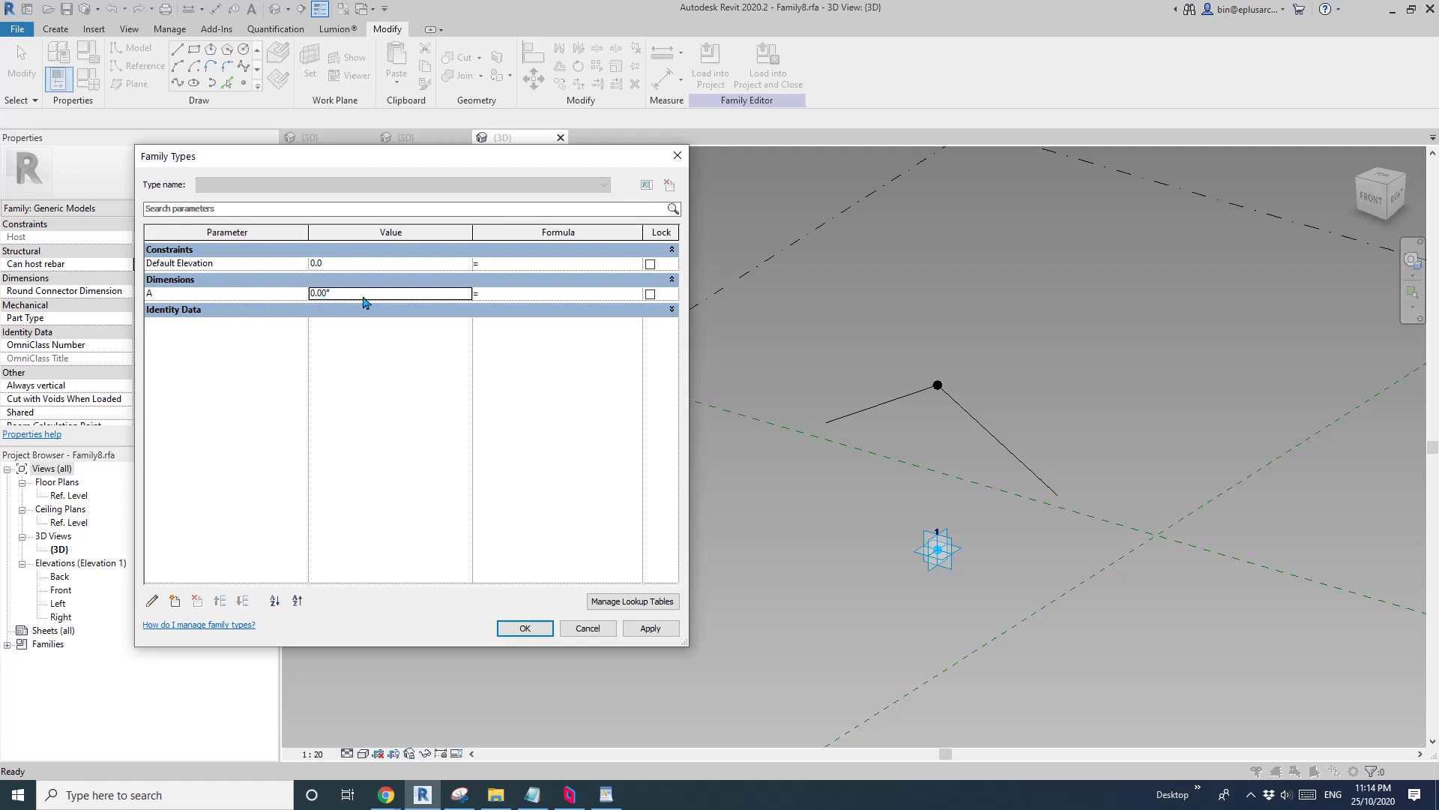
{"action": "left_click", "coordinate": [363, 295]}
{"action": "type", "text": "45"}
{"action": "left_click", "coordinate": [645, 628]}
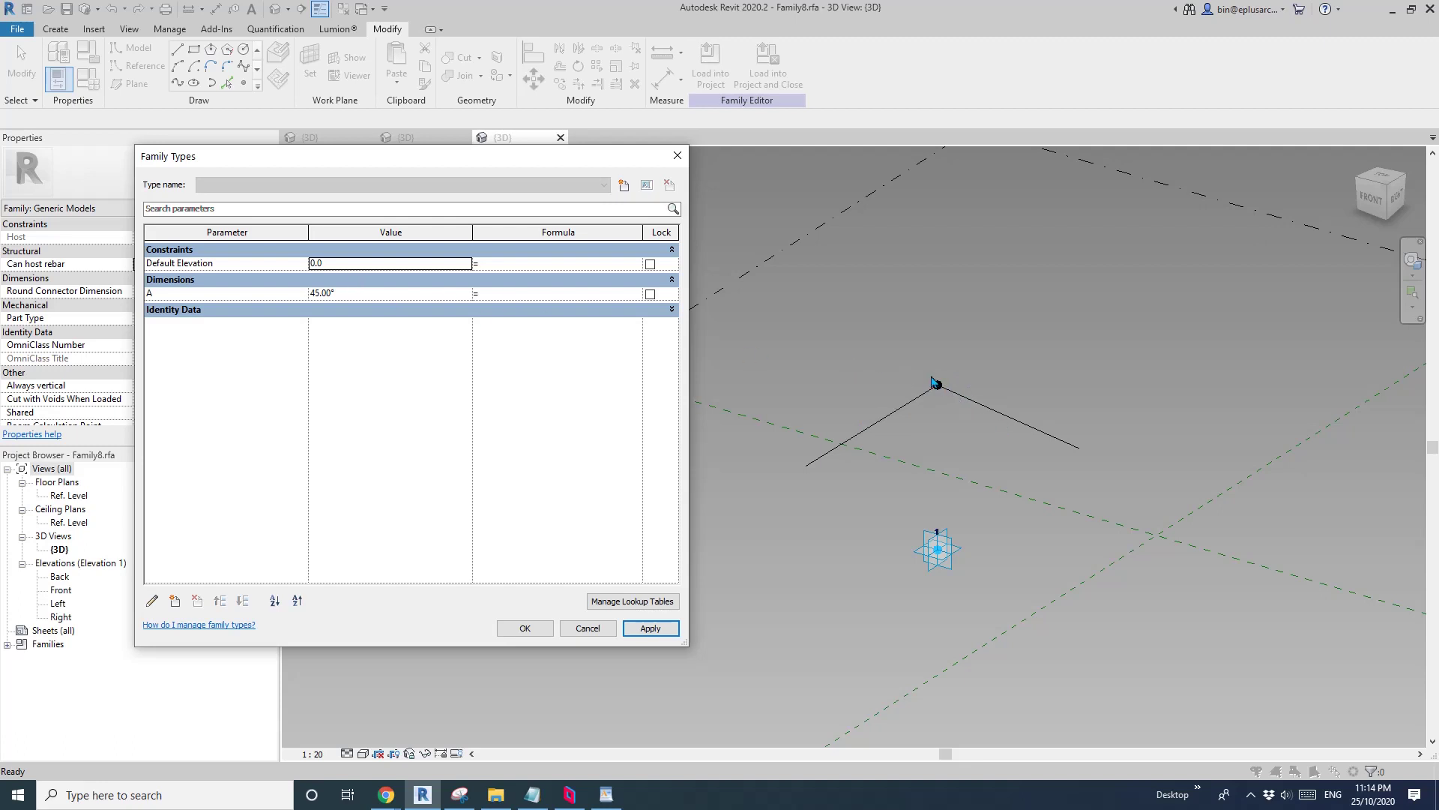
{"action": "left_click", "coordinate": [365, 294]}
{"action": "left_click", "coordinate": [661, 632]}
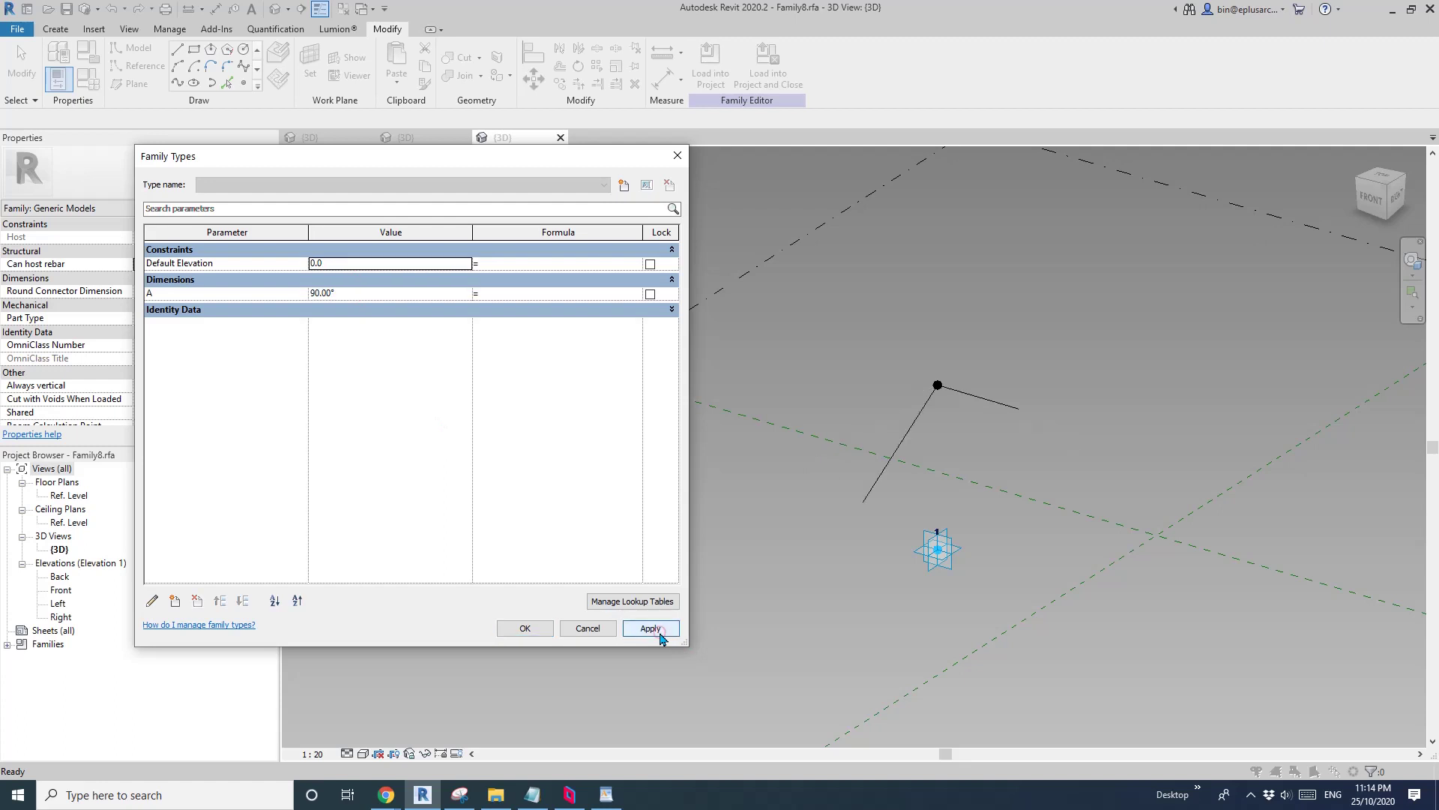
{"action": "left_click", "coordinate": [535, 634]}
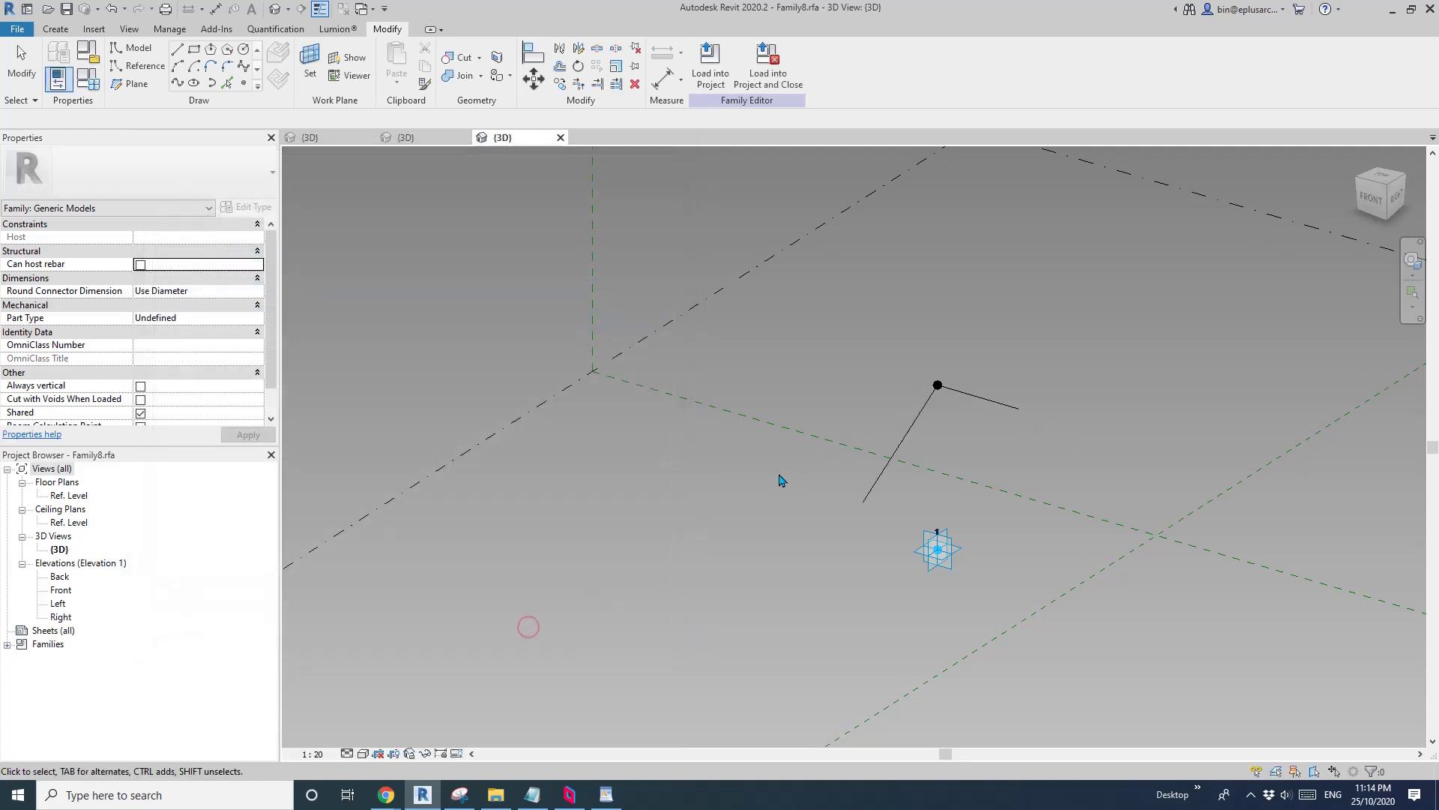
Set the offset of the raised reference point hosting the Family7 profile to 0
{"action": "middle_click_drag", "start_coordinate": [755, 475], "coordinate": [681, 462]}
{"action": "scroll", "coordinate": [682, 462], "scroll_direction": "down", "scroll_amount": 1}
{"action": "middle_click_drag", "start_coordinate": [779, 482], "coordinate": [685, 508], "text": "shift"}
{"action": "scroll", "coordinate": [817, 444], "scroll_direction": "up", "scroll_amount": 2}
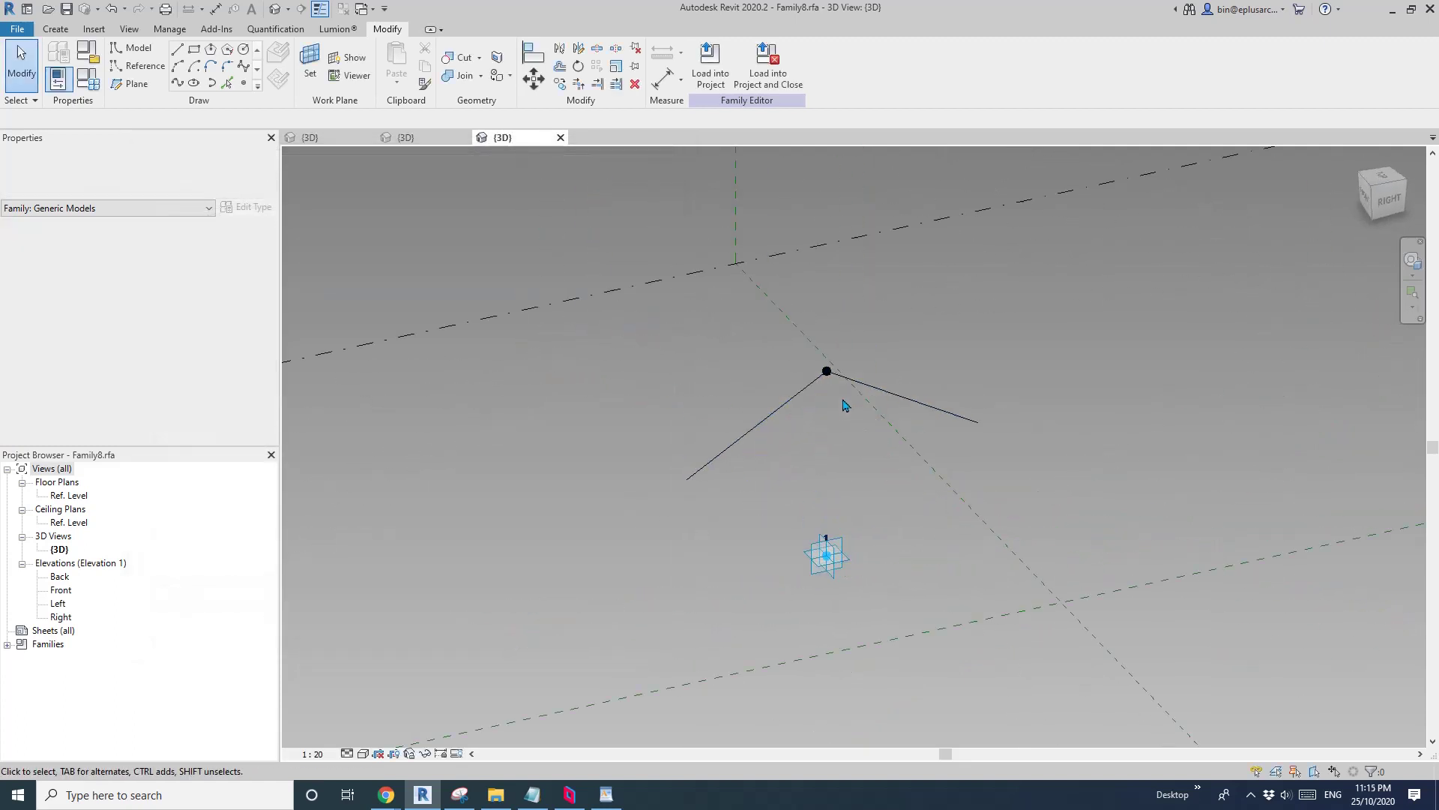
{"action": "left_click", "coordinate": [827, 373]}
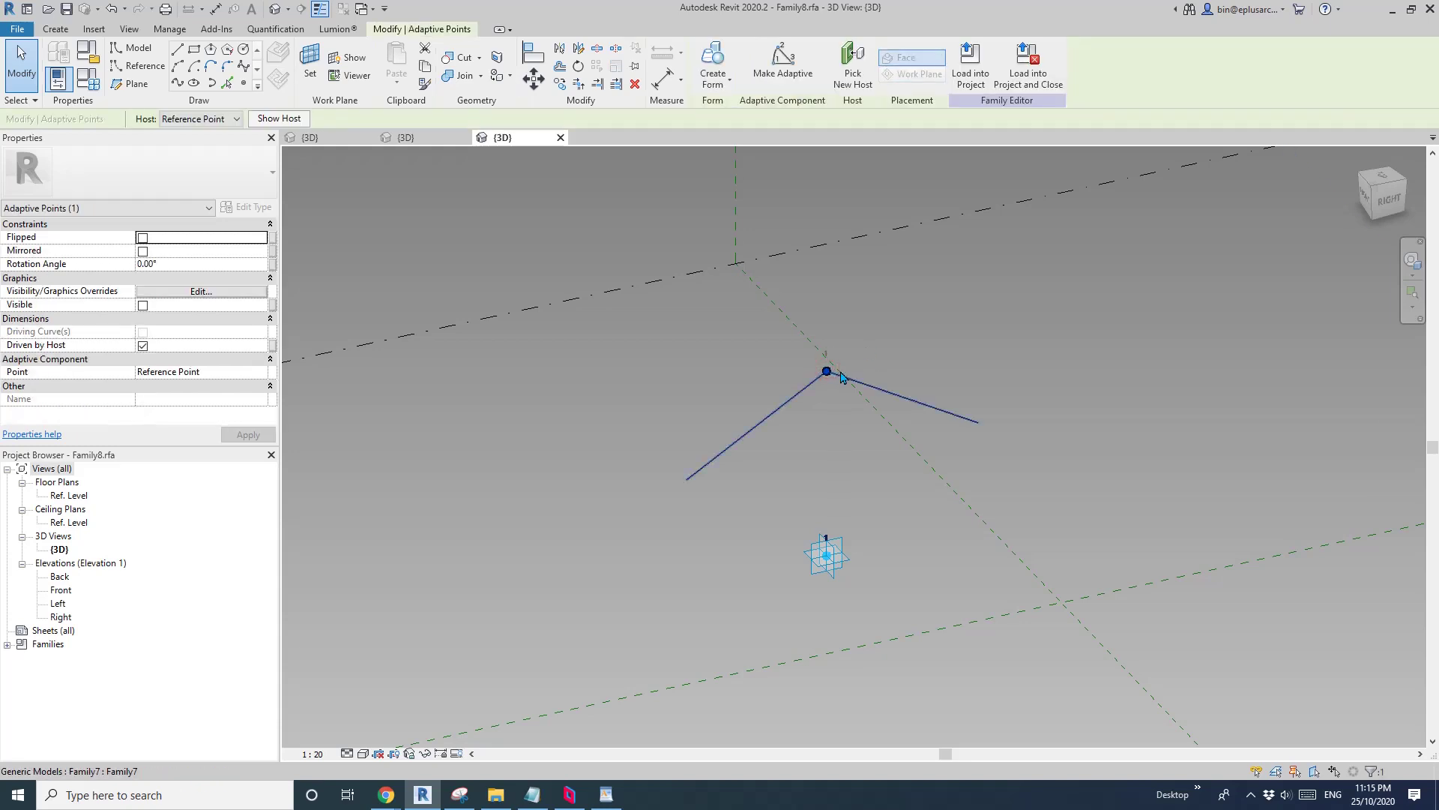
{"action": "left_click", "coordinate": [788, 353]}
{"action": "left_click_drag", "start_coordinate": [782, 343], "coordinate": [848, 397]}
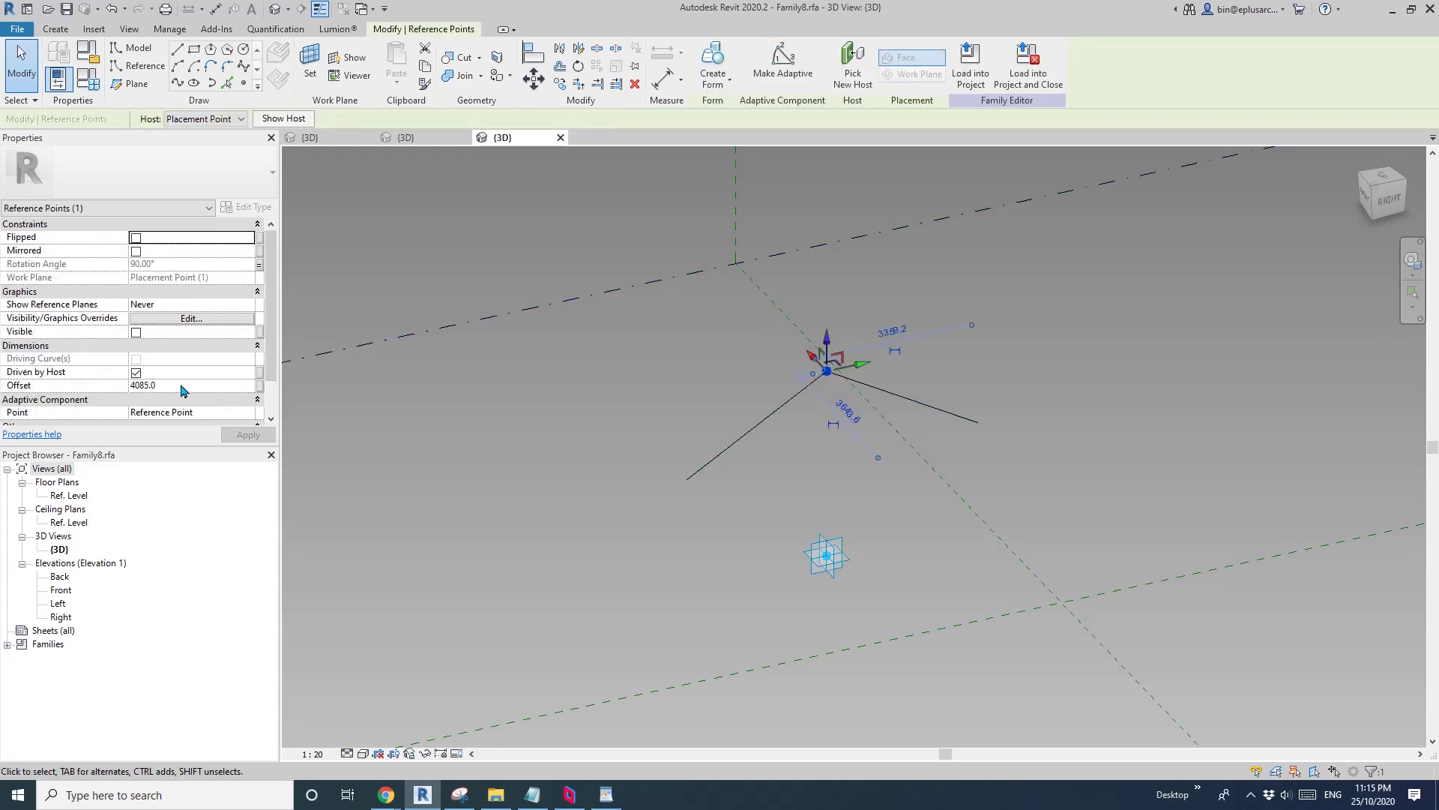
{"action": "left_click", "coordinate": [183, 387]}
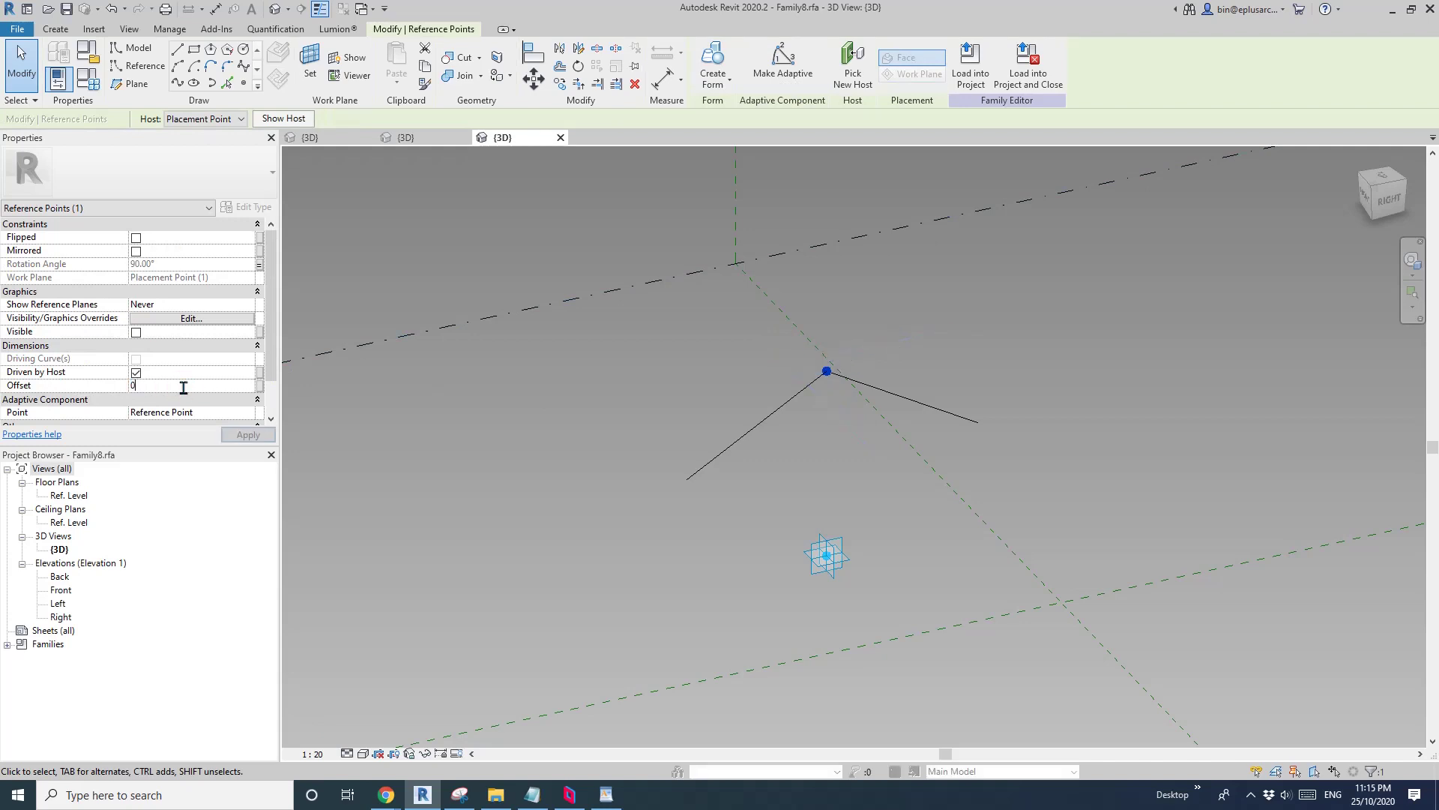
{"action": "type", "text": "0"}
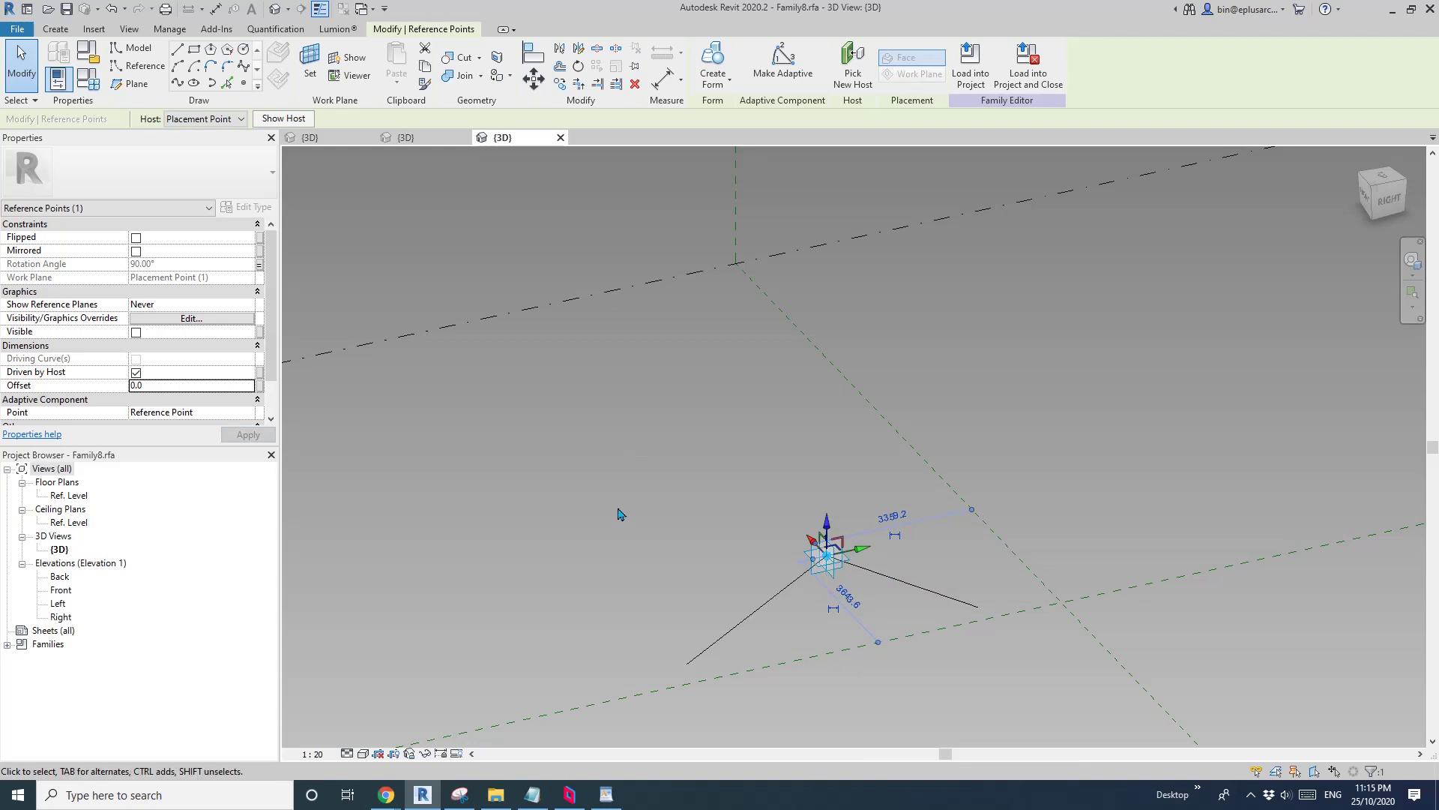
{"action": "scroll", "coordinate": [636, 523], "scroll_direction": "down", "scroll_amount": 1}
{"action": "middle_click_drag", "start_coordinate": [636, 525], "coordinate": [637, 481]}
{"action": "left_click", "coordinate": [637, 479]}
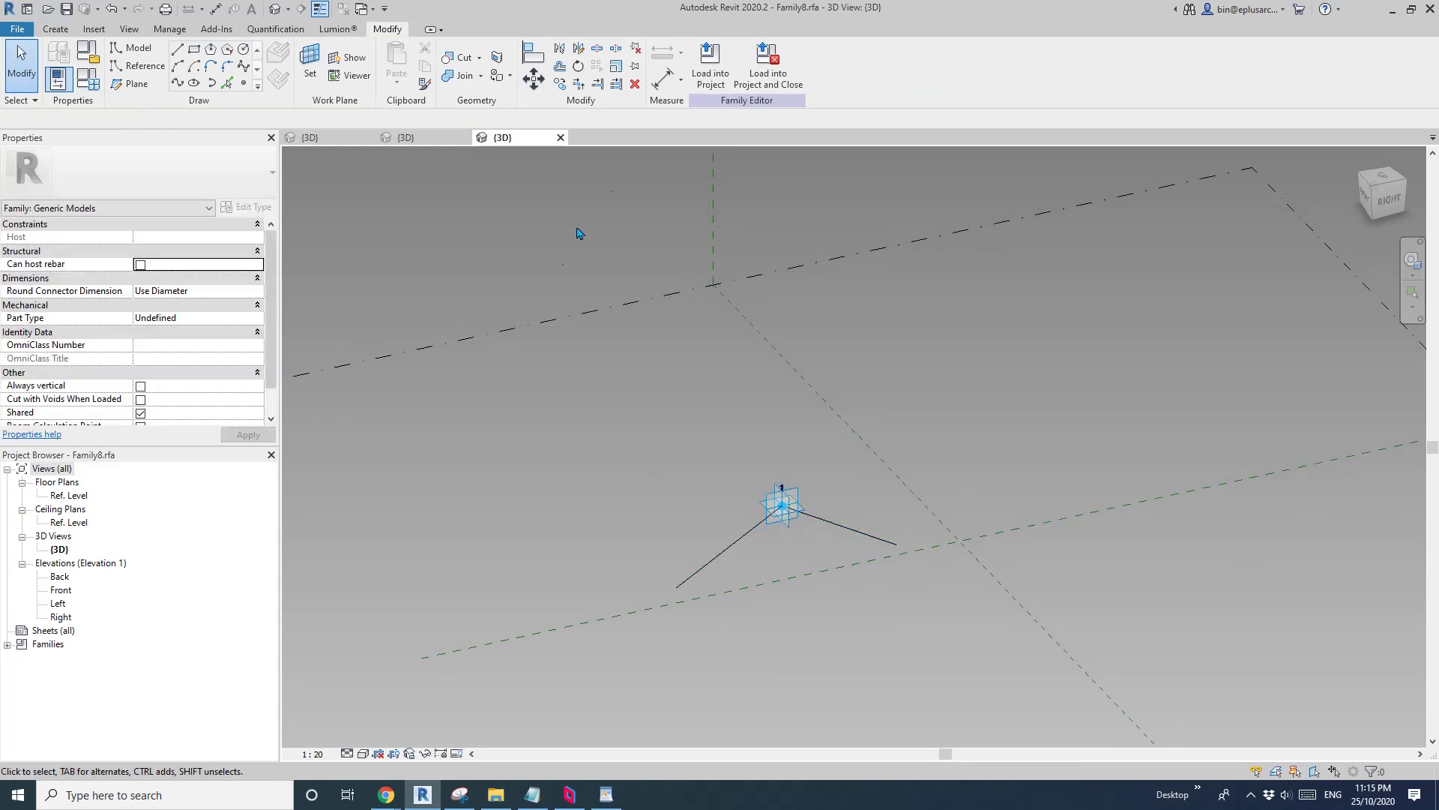
Check the Family6 model, load Family8 into Family6.rfa, and cancel the component placement that starts
{"action": "left_click", "coordinate": [406, 138]}
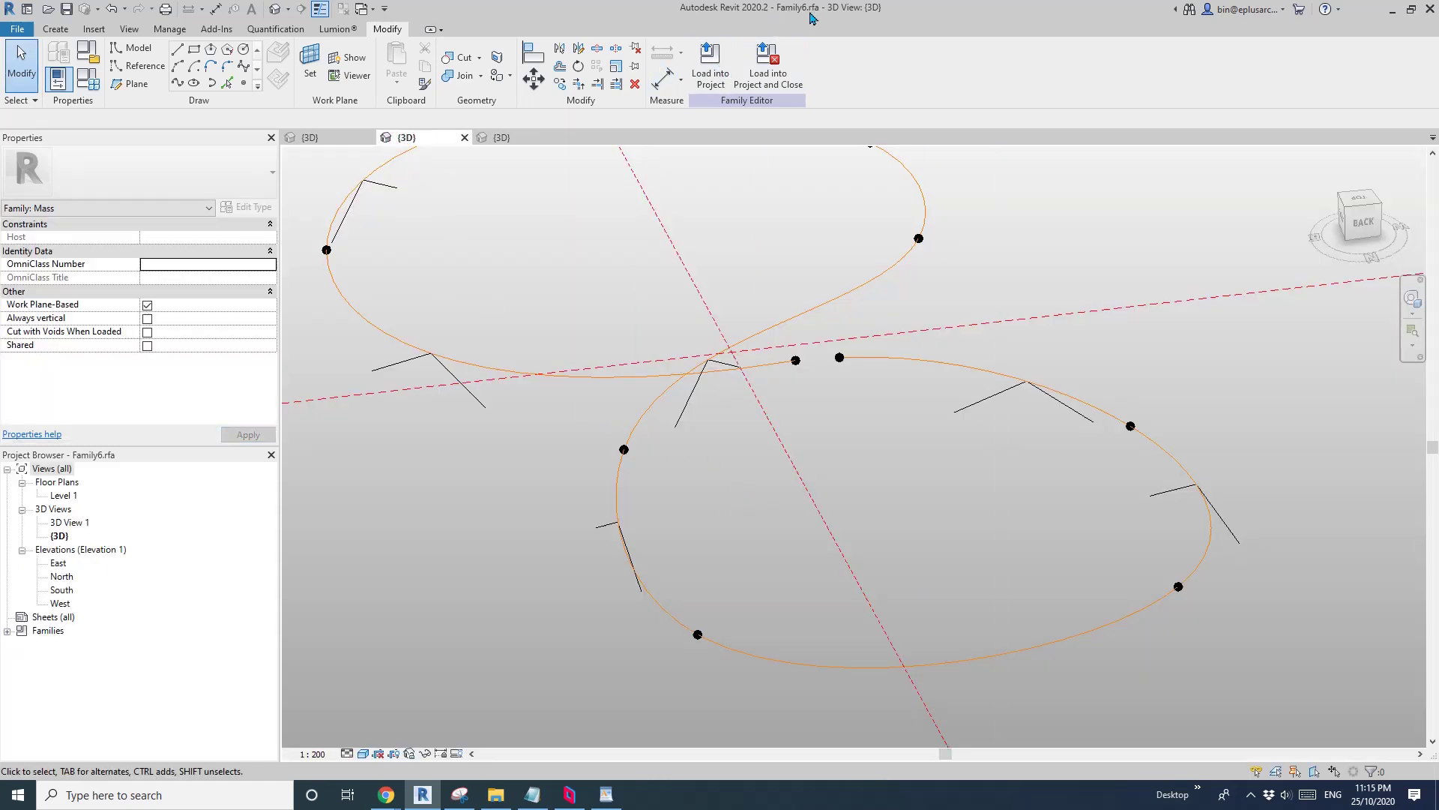
{"action": "left_click", "coordinate": [525, 137]}
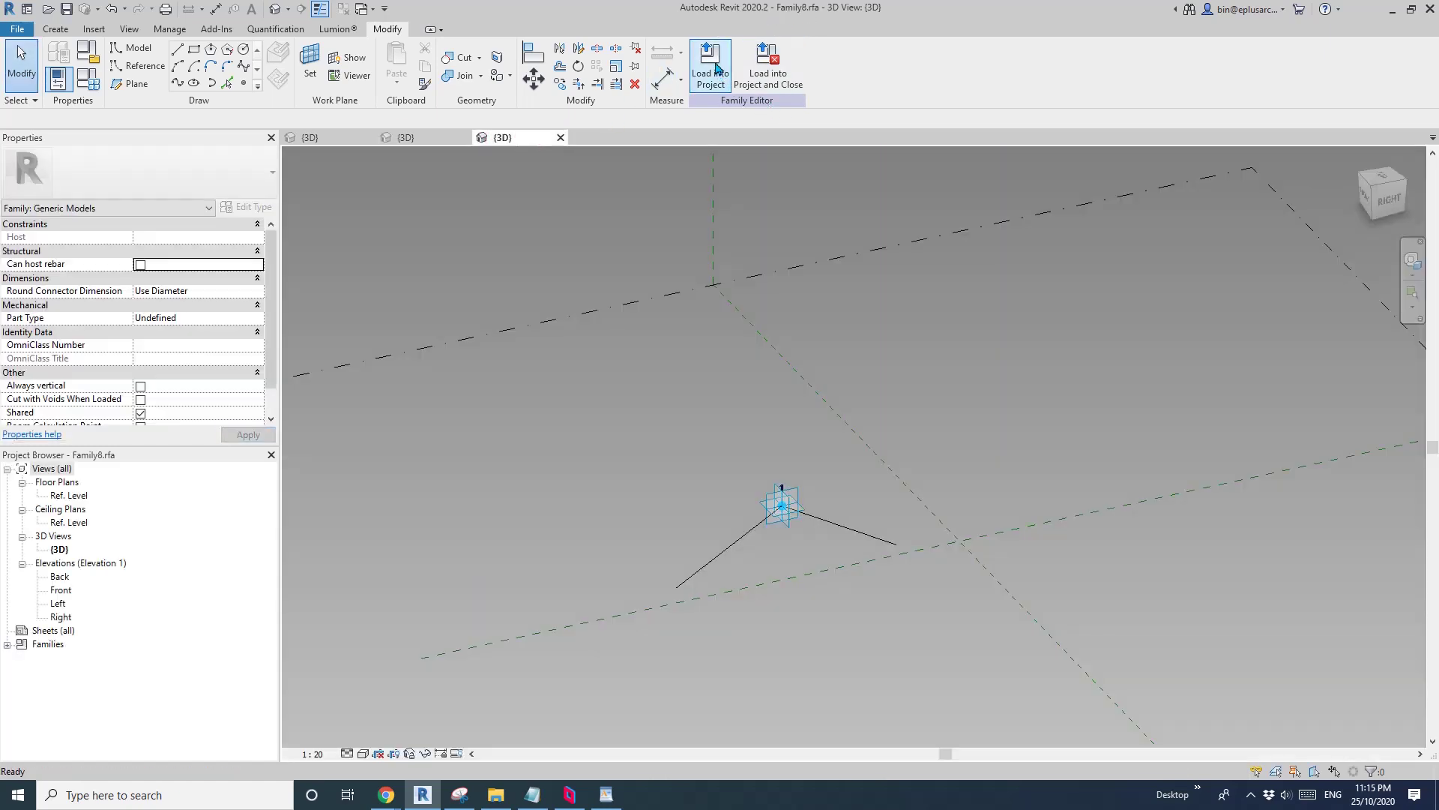
{"action": "left_click", "coordinate": [721, 65]}
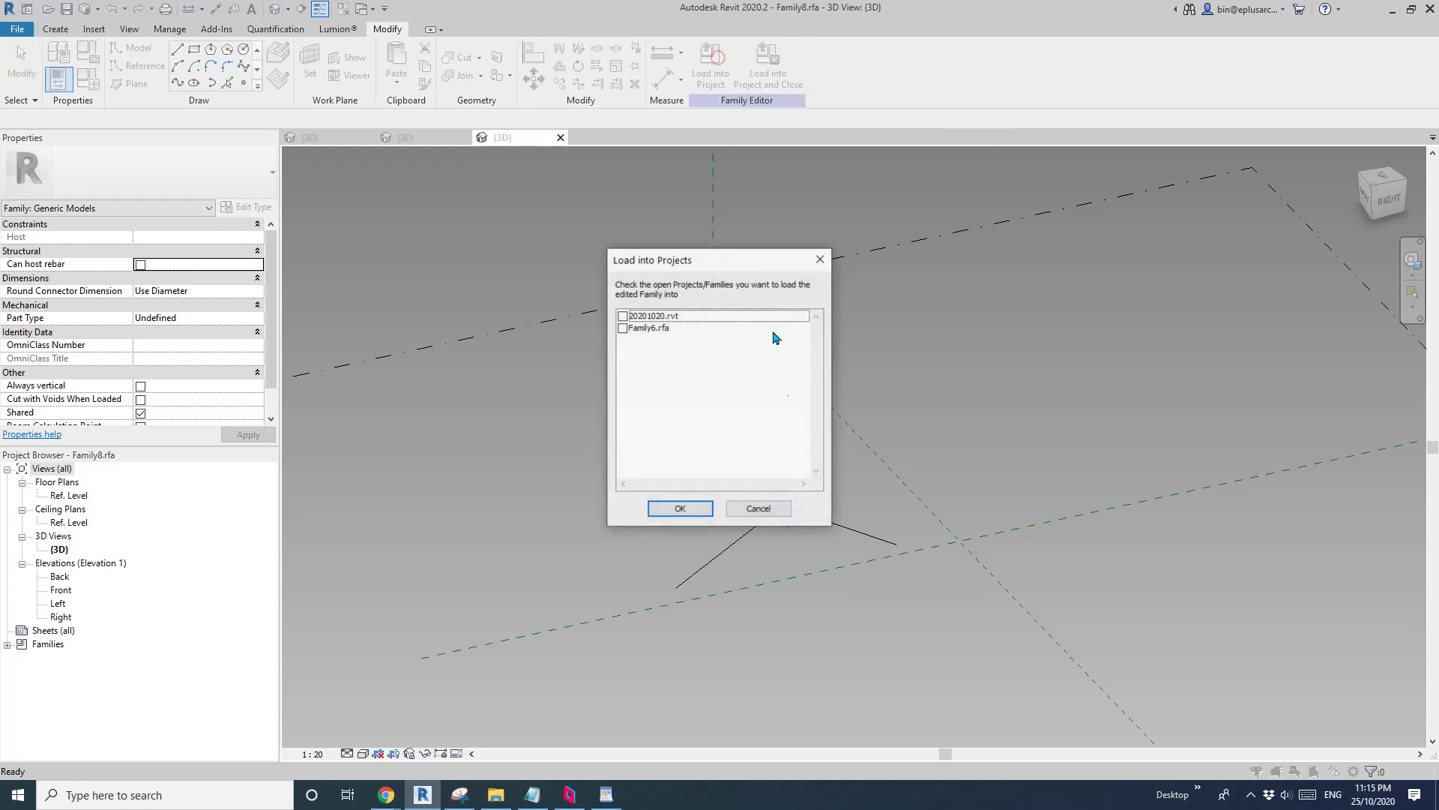
{"action": "left_click", "coordinate": [623, 328]}
{"action": "left_click", "coordinate": [688, 510]}
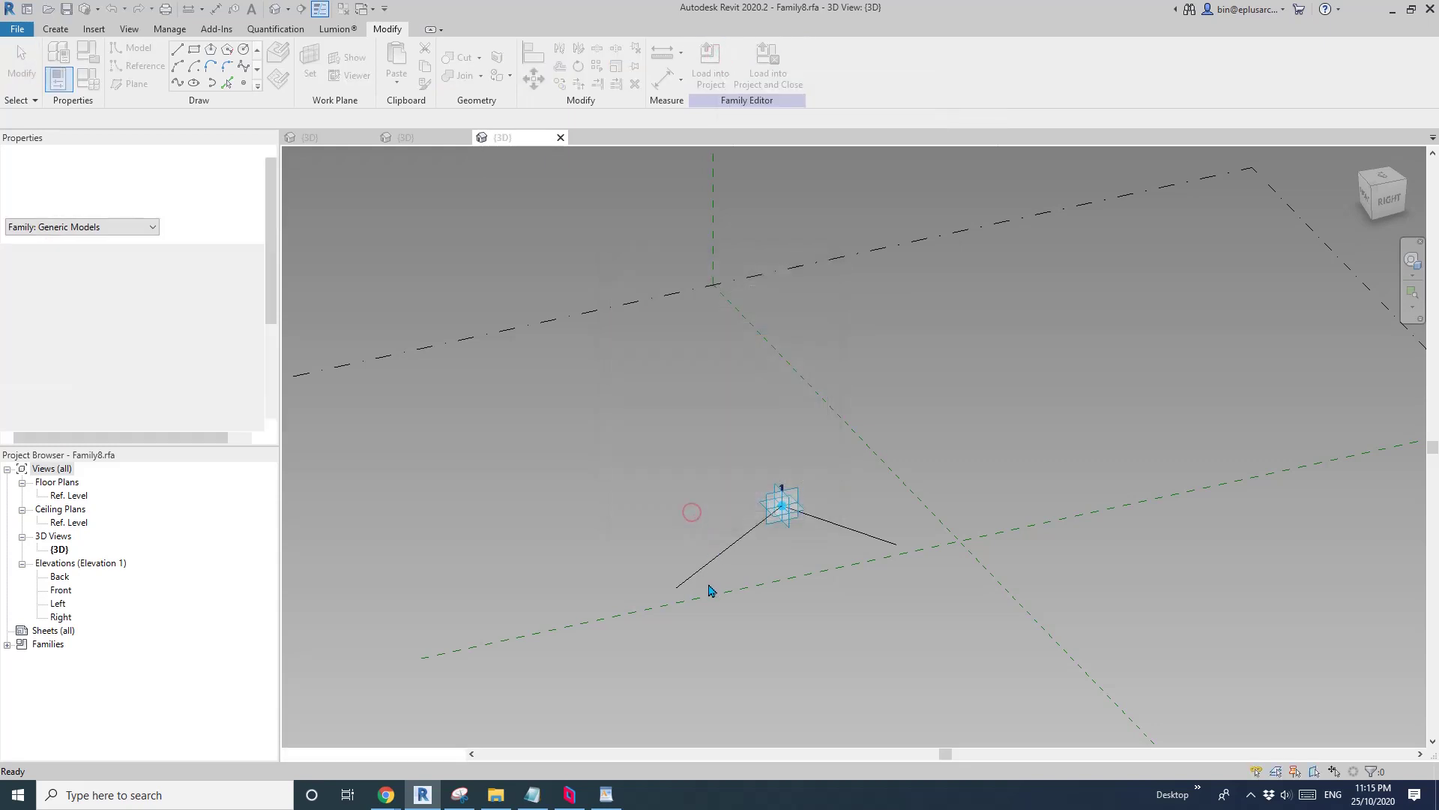
{"action": "key", "text": "Escape"}
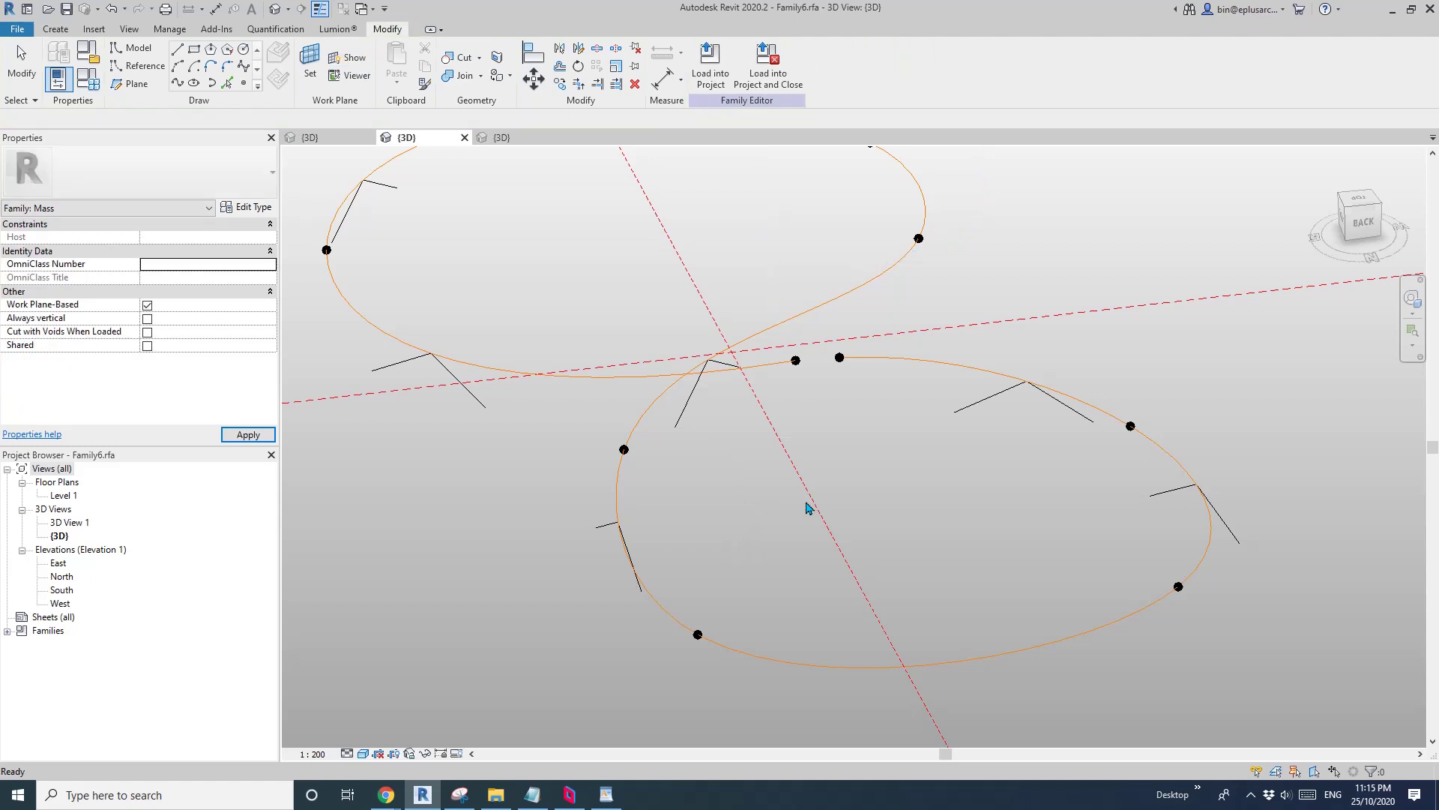
Select all Family7 profile instances along the figure-eight spline and delete them
{"action": "scroll", "coordinate": [787, 506], "scroll_direction": "down", "scroll_amount": 3}
{"action": "left_click", "coordinate": [747, 493]}
{"action": "key", "text": "s"}
{"action": "key", "text": "a"}
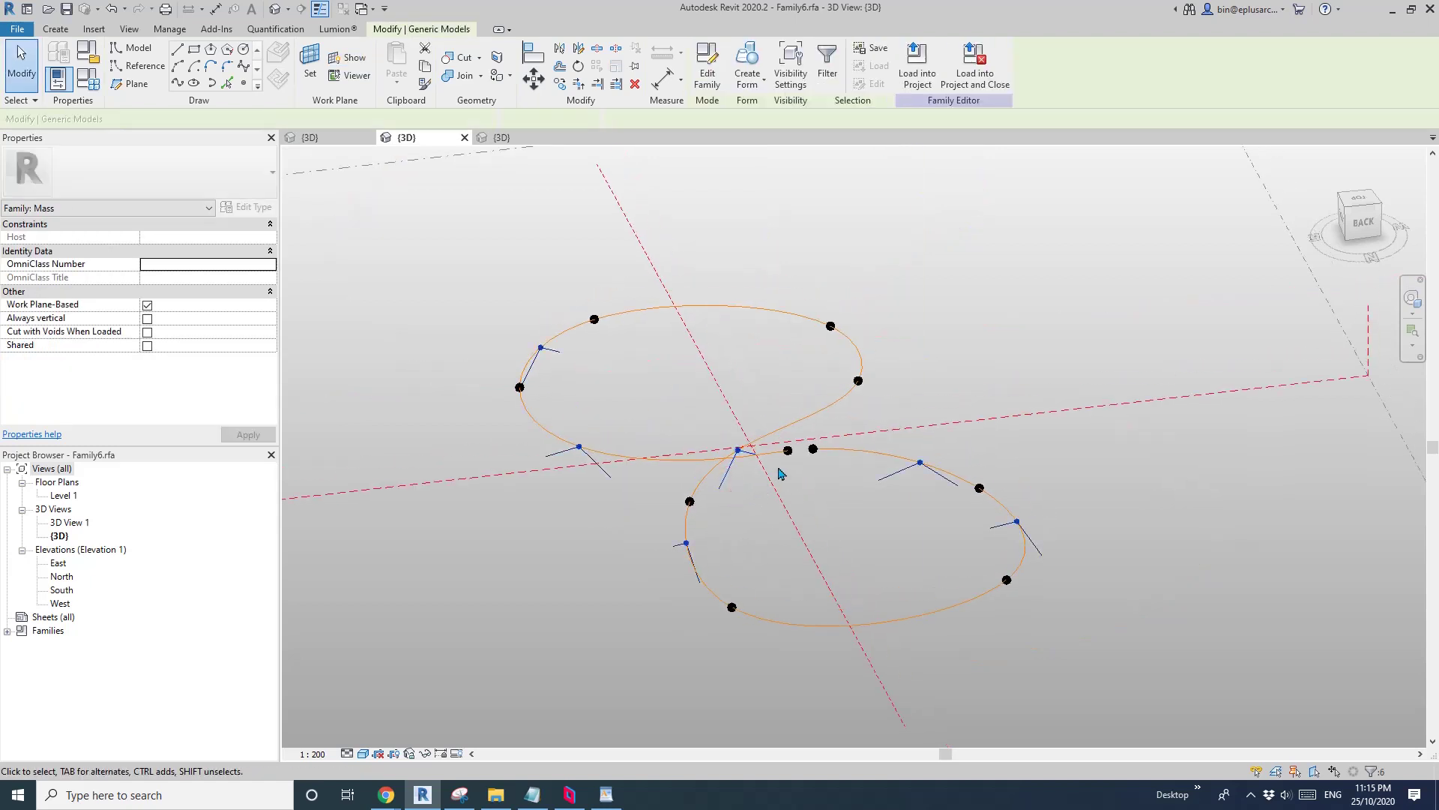
{"action": "key", "text": "Delete"}
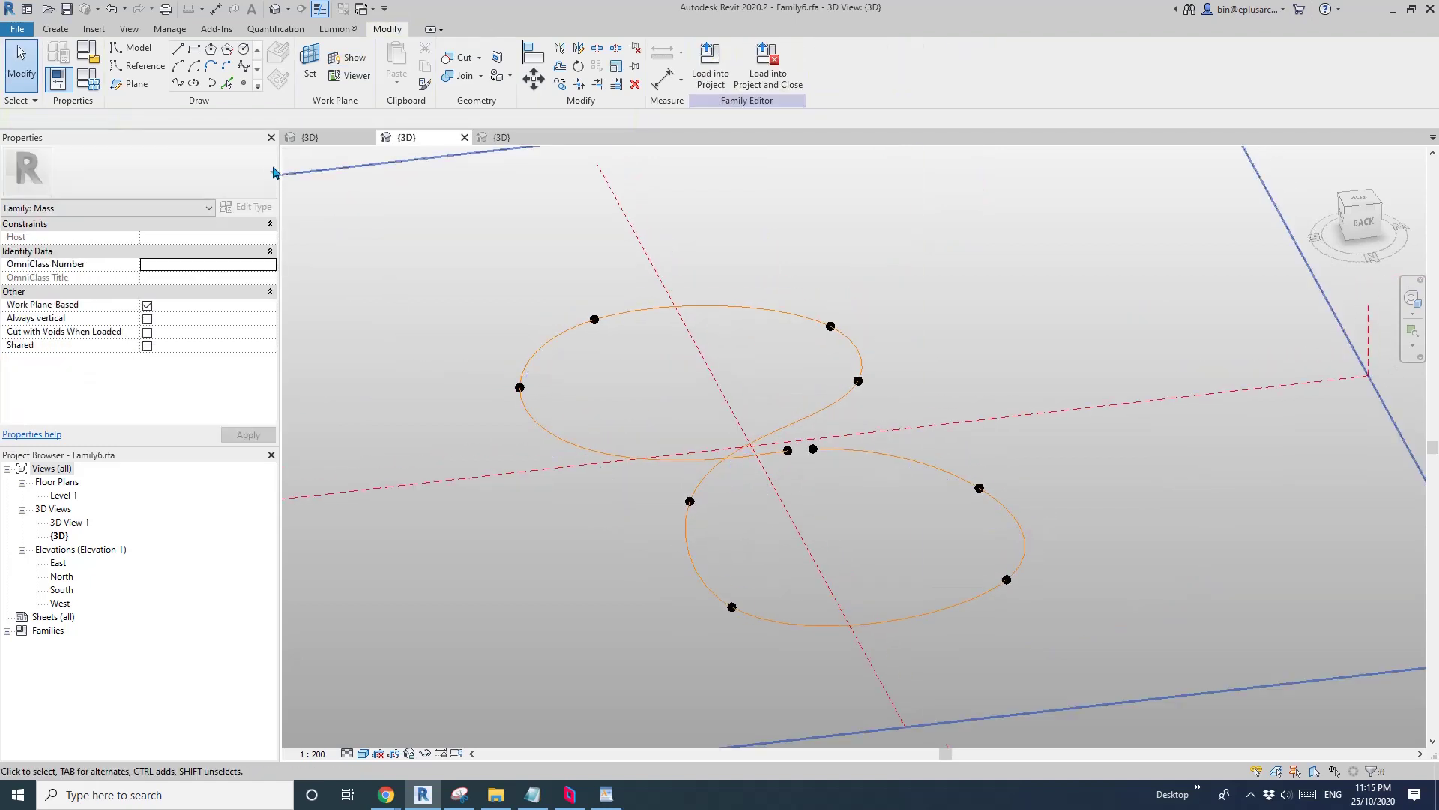
Try placing a Family7 component on the figure-eight spline and select it to inspect its parameters
{"action": "left_click", "coordinate": [55, 28]}
{"action": "left_click", "coordinate": [401, 64]}
{"action": "left_click", "coordinate": [201, 181]}
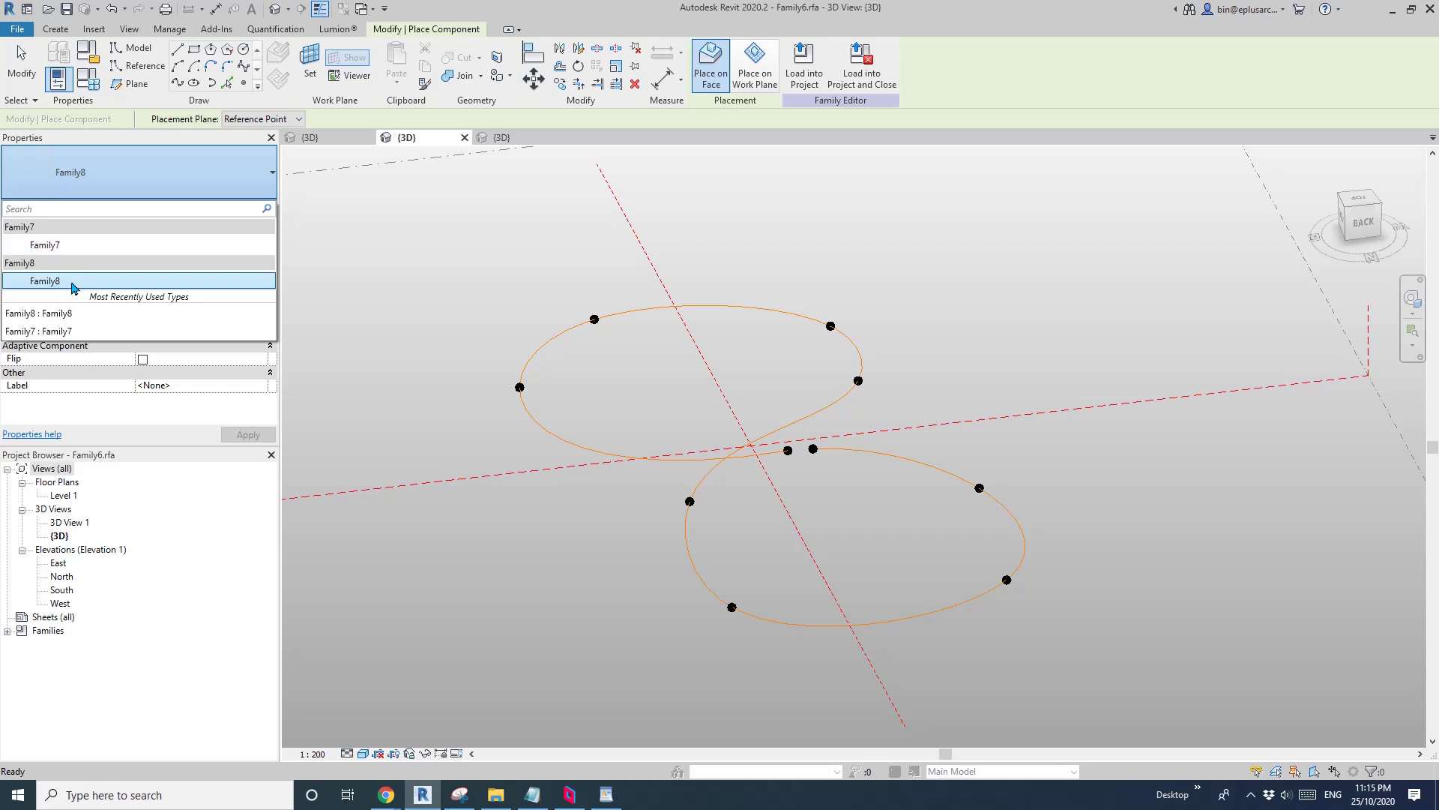
{"action": "left_click", "coordinate": [71, 247]}
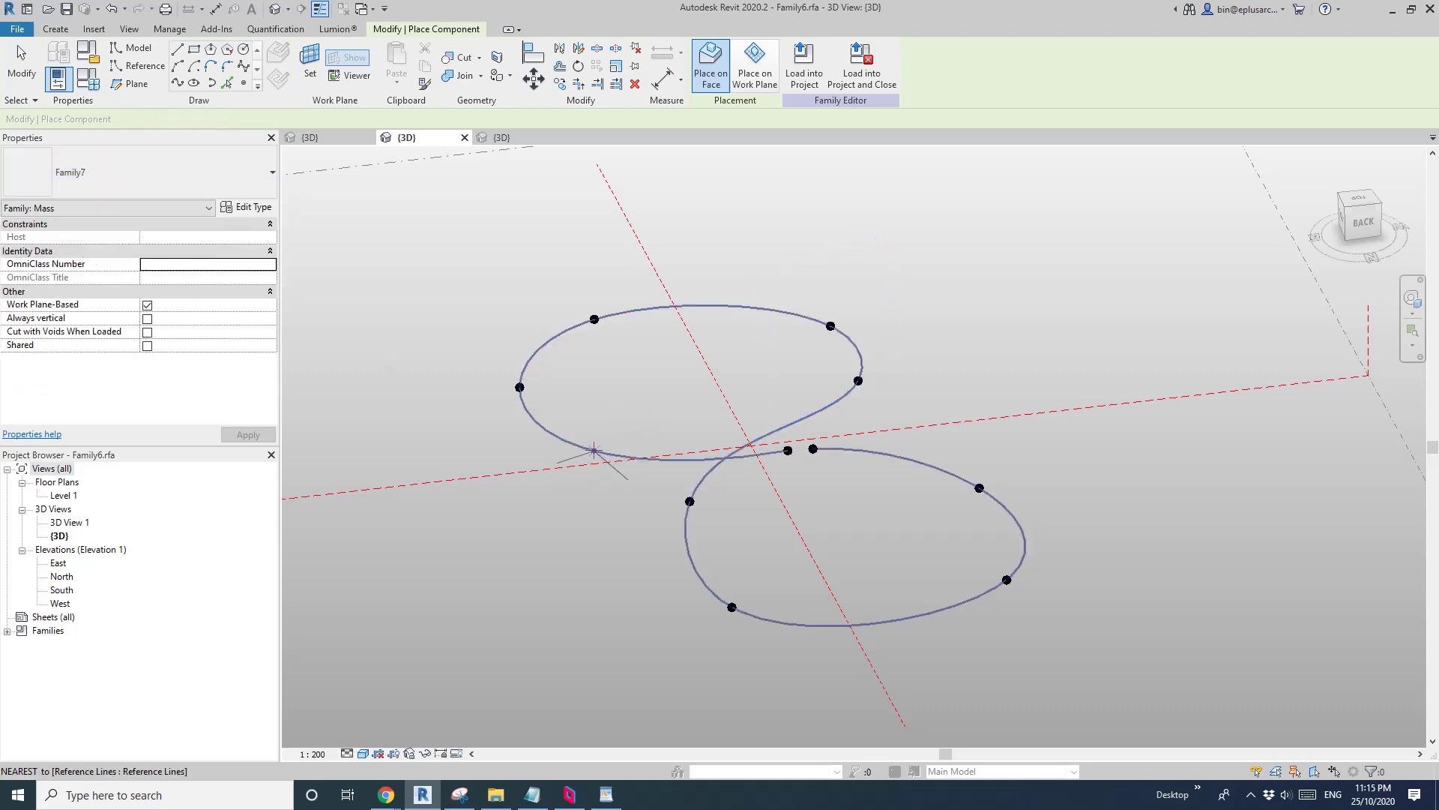
{"action": "left_click", "coordinate": [593, 450]}
{"action": "key", "text": "Escape"}
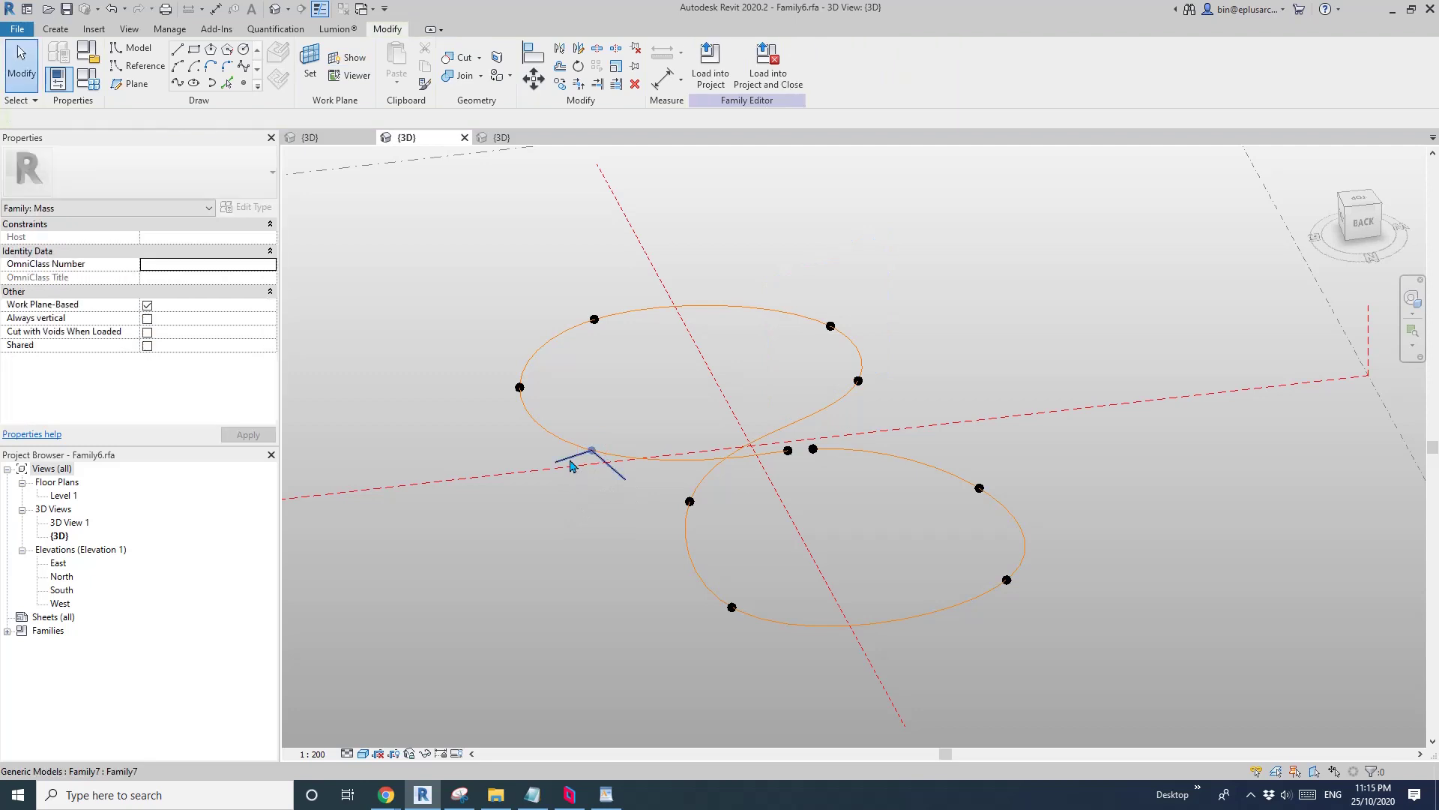
{"action": "left_click", "coordinate": [571, 466]}
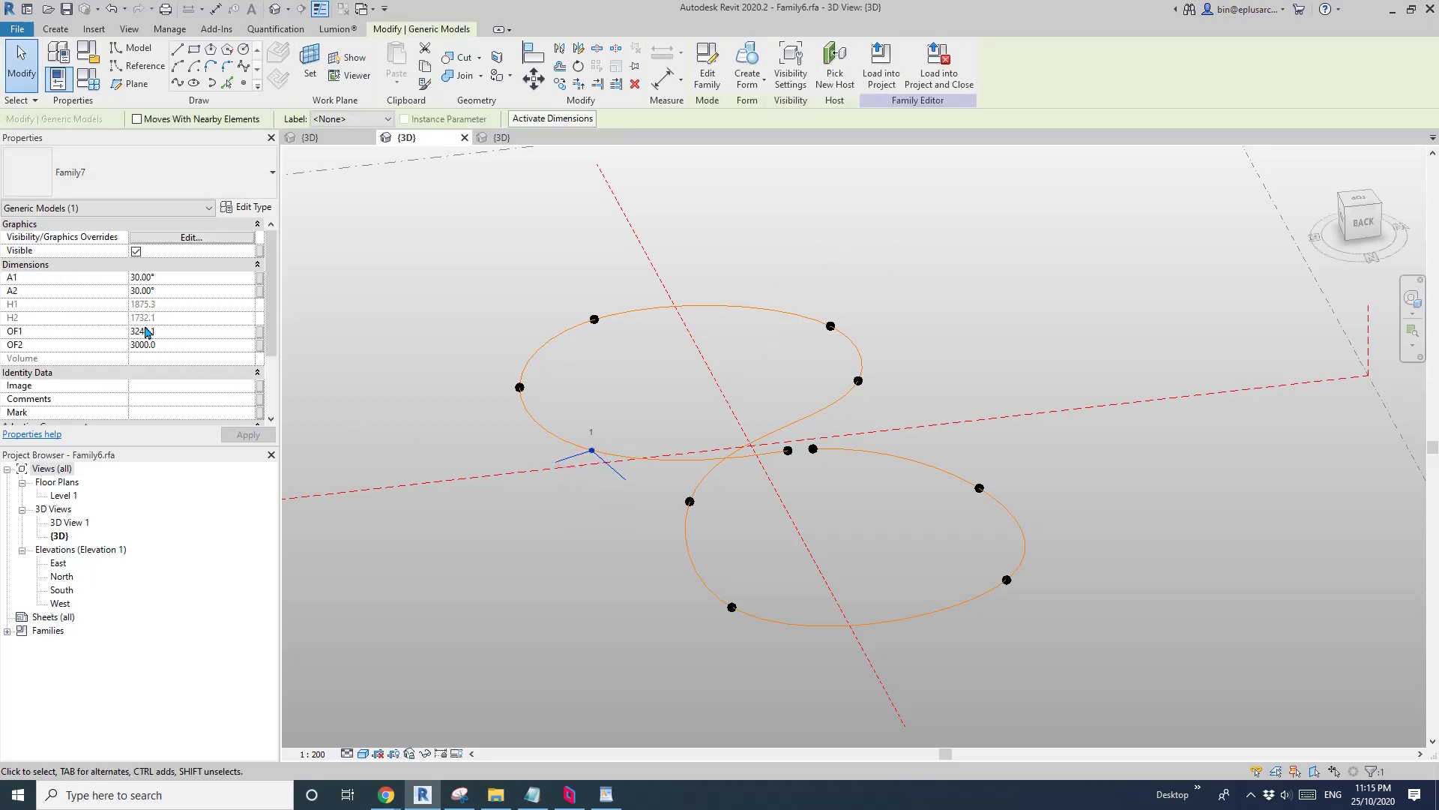
{"action": "scroll", "coordinate": [152, 336], "scroll_direction": "down", "scroll_amount": 3}
{"action": "left_click", "coordinate": [626, 437]}
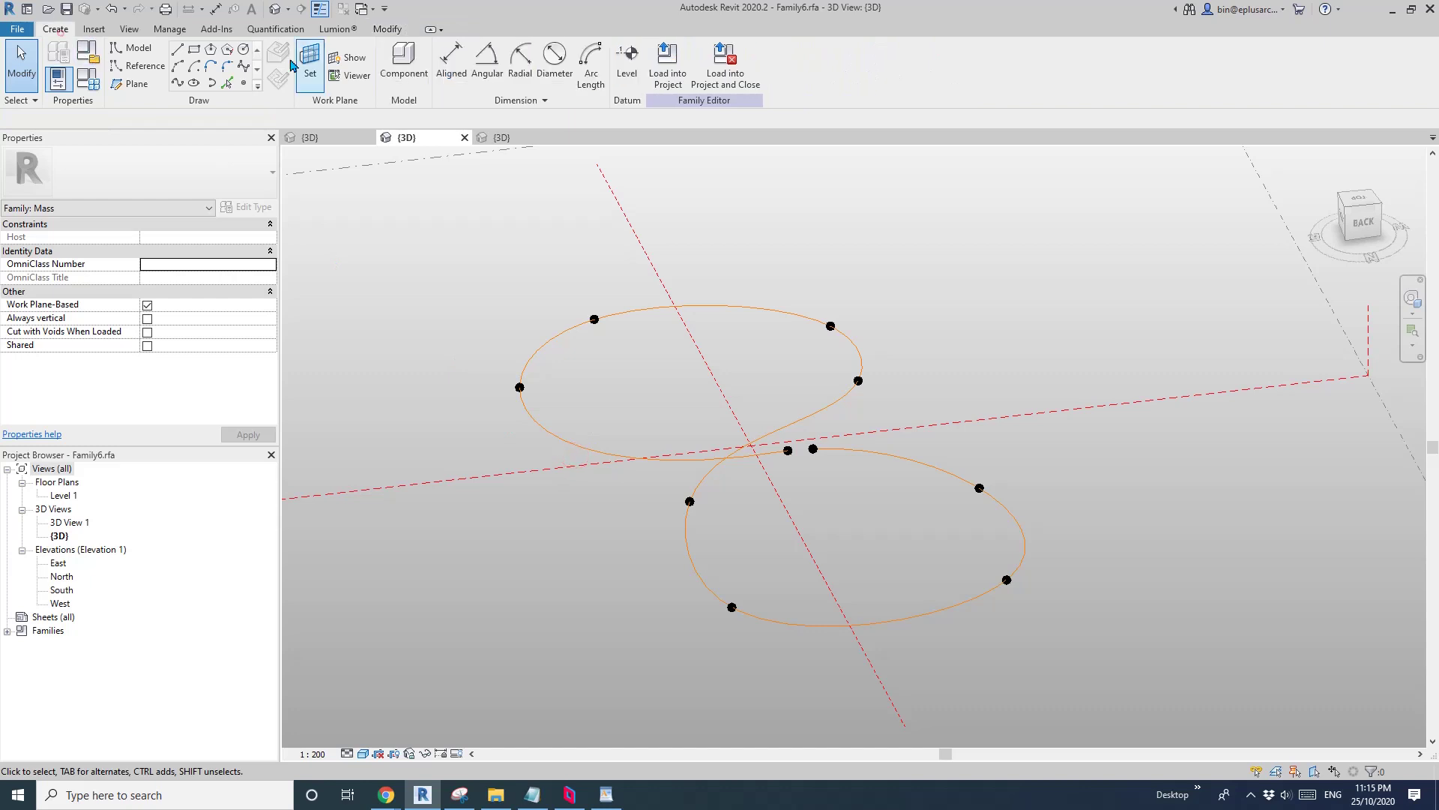
Place one Family8 component on the figure-eight spline, between two of its points
{"action": "left_click", "coordinate": [403, 60]}
{"action": "left_click", "coordinate": [114, 167]}
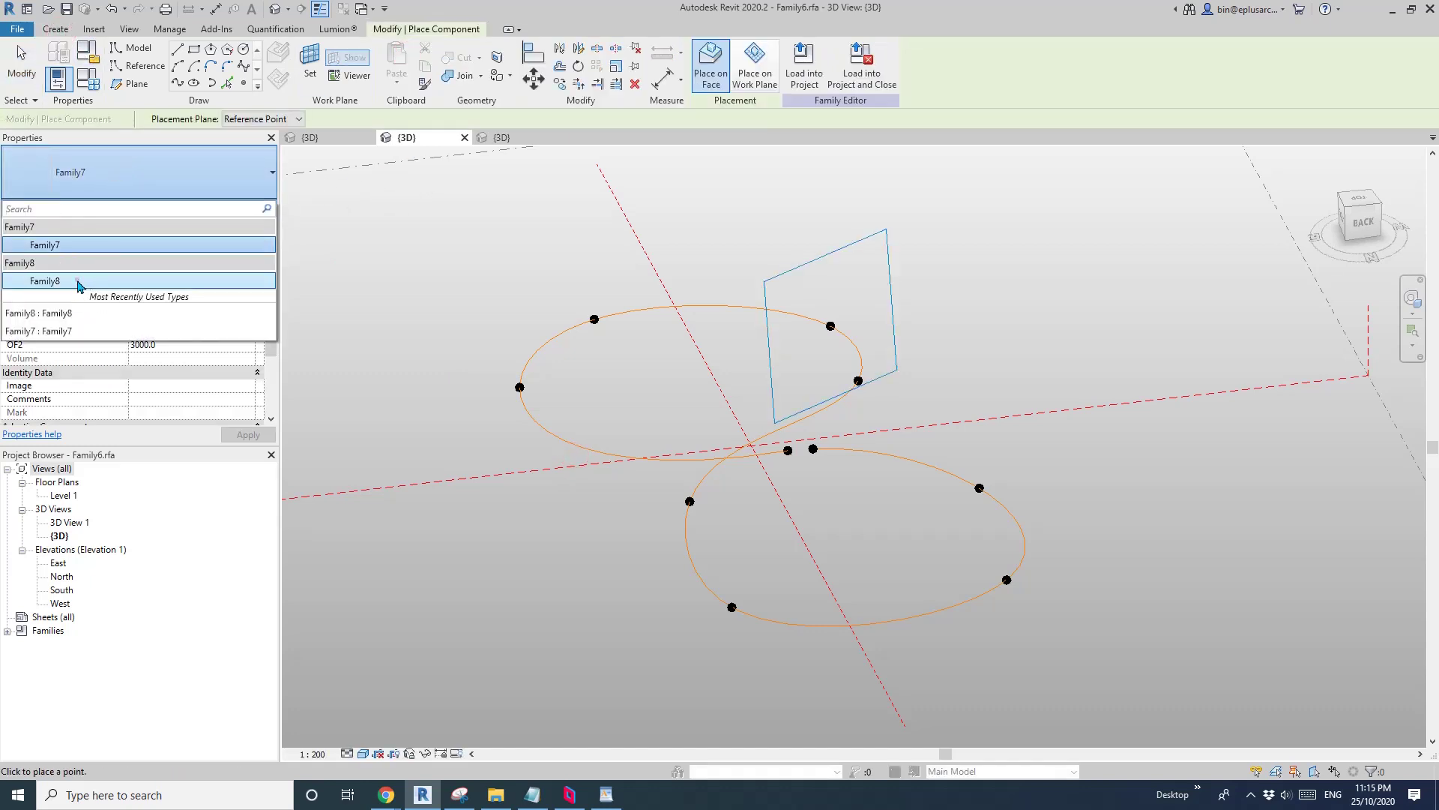
{"action": "left_click", "coordinate": [60, 280]}
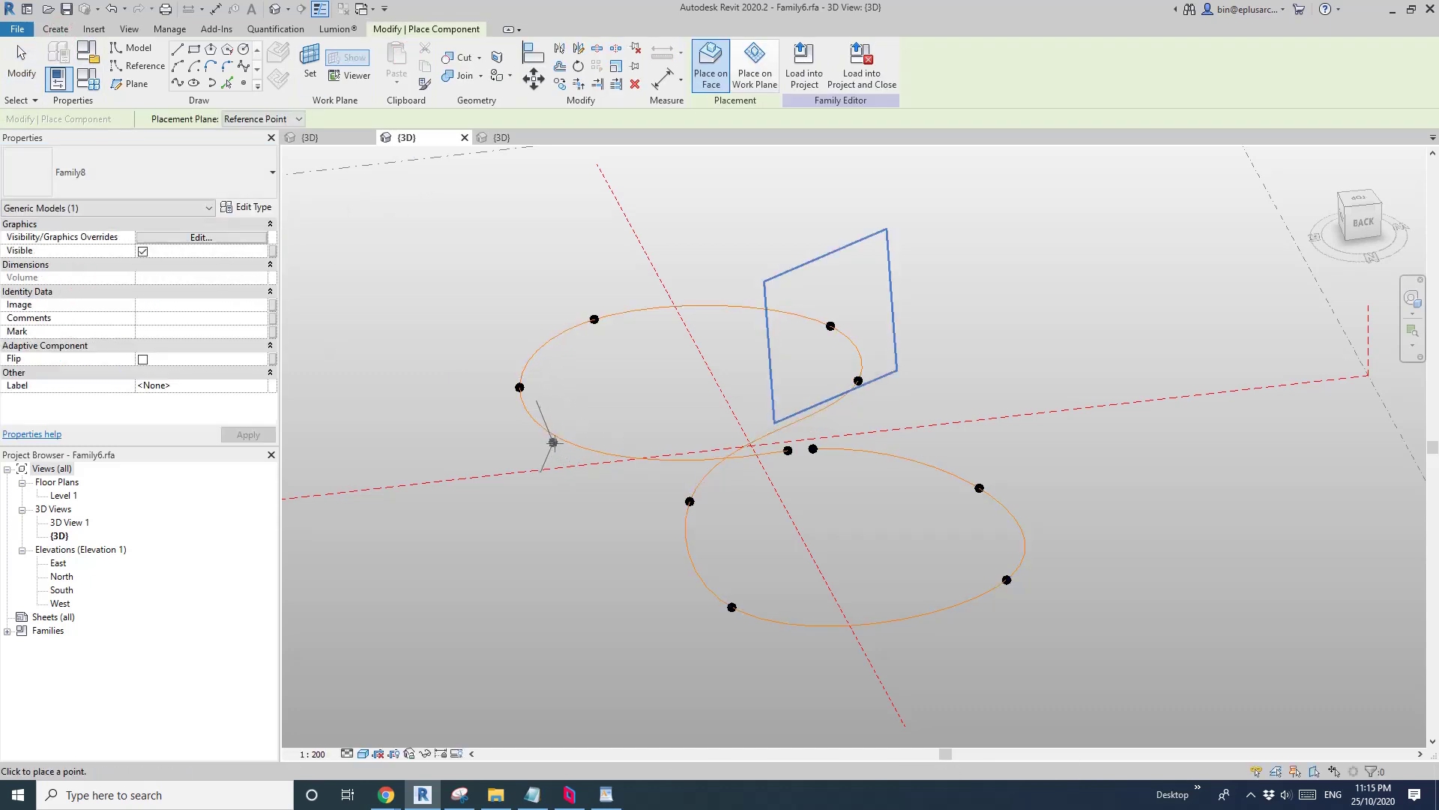
{"action": "middle_click_drag", "start_coordinate": [783, 561], "coordinate": [658, 452], "text": "shift"}
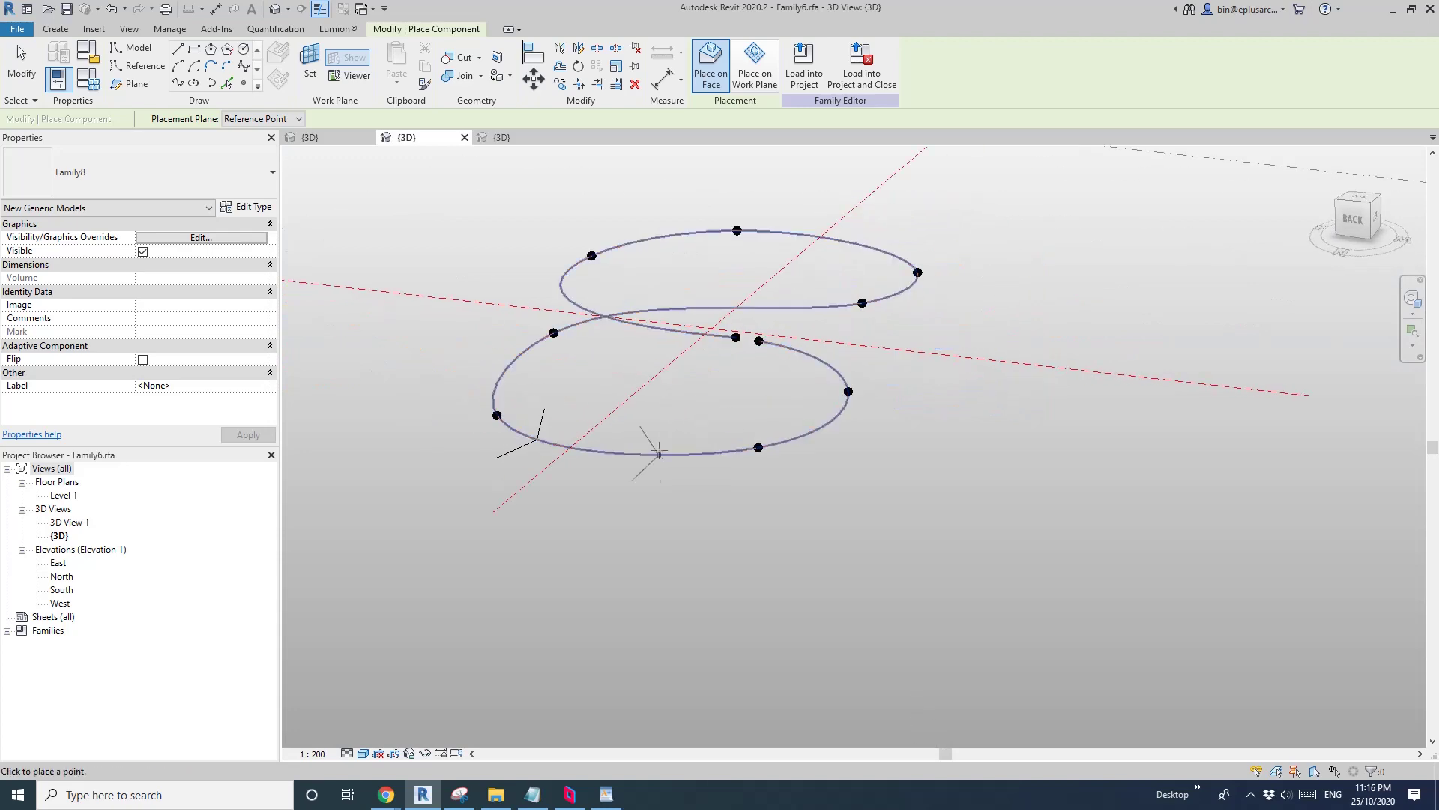
{"action": "middle_click_drag", "start_coordinate": [442, 298], "coordinate": [517, 440]}
{"action": "key", "text": "Escape"}
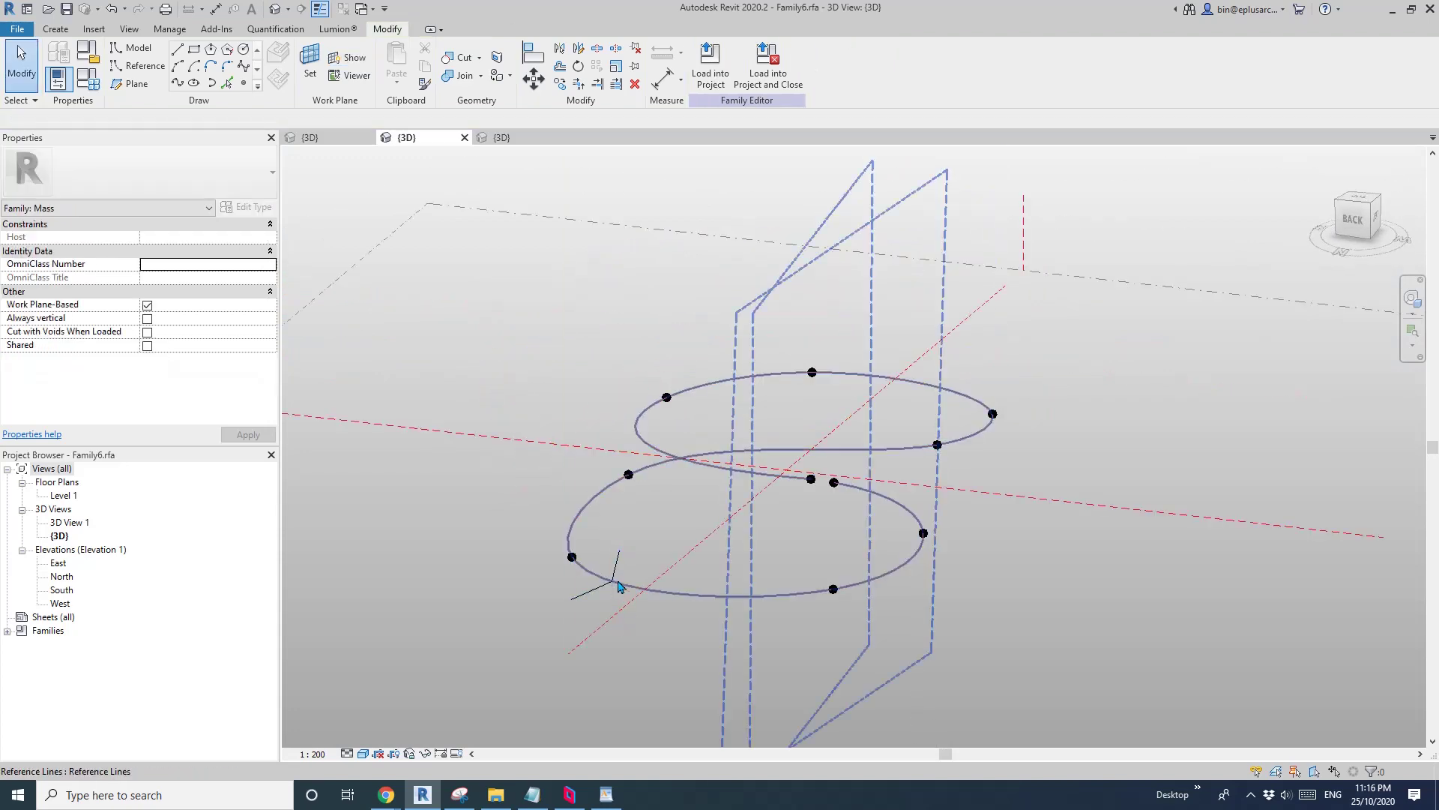
Open the placed Family8 component for editing and enable its Always vertical option
{"action": "scroll", "coordinate": [619, 585], "scroll_direction": "up", "scroll_amount": 3}
{"action": "left_click", "coordinate": [561, 598]}
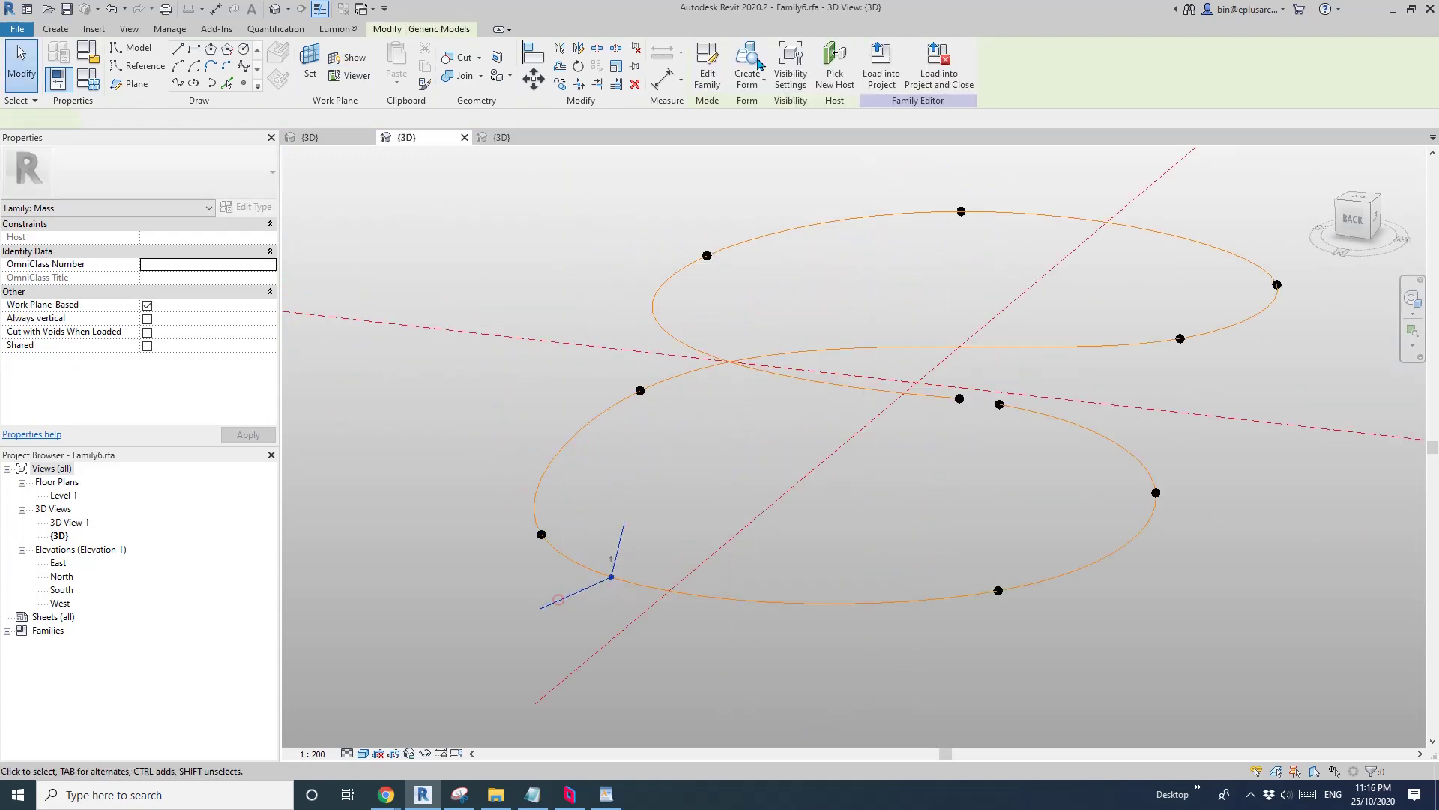
{"action": "left_click", "coordinate": [706, 71]}
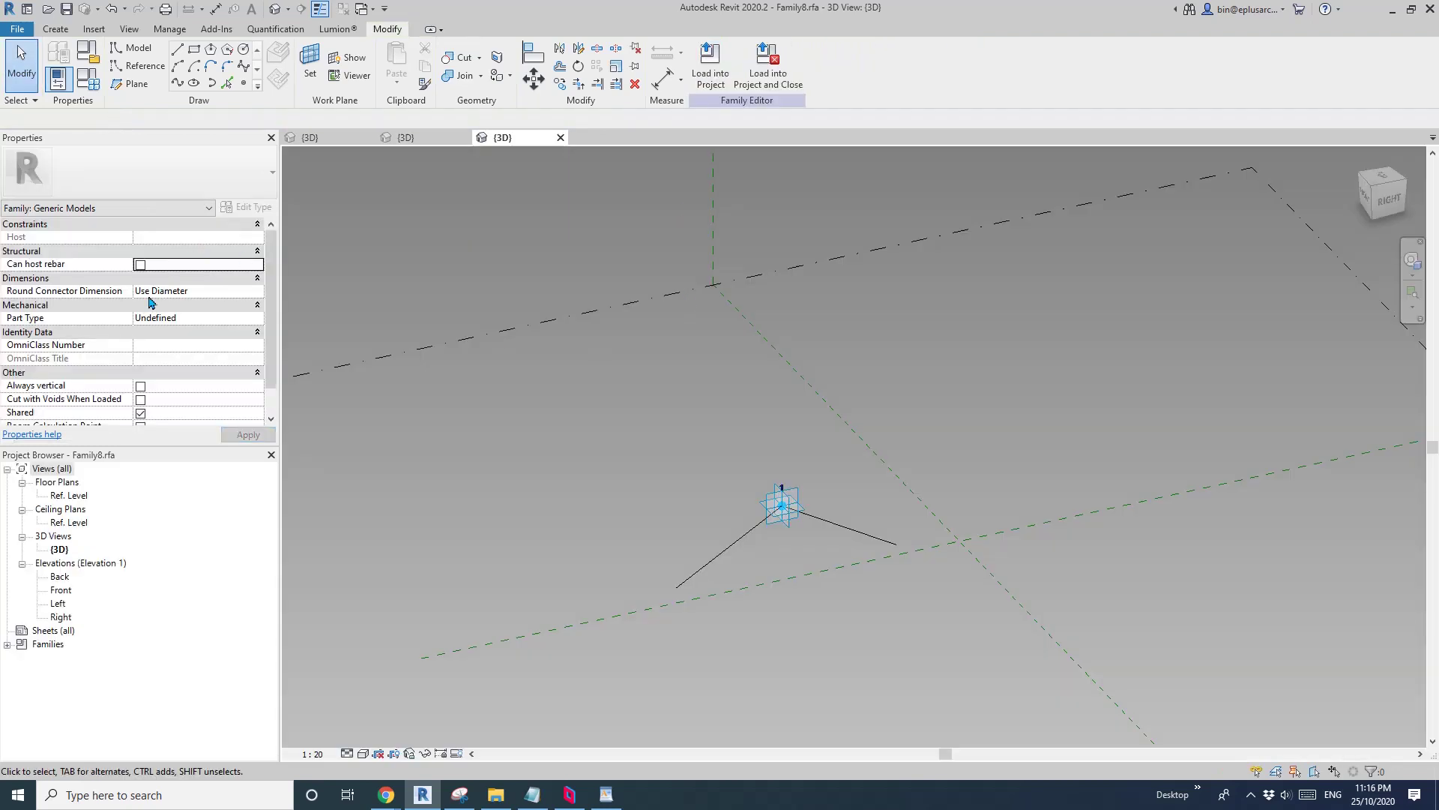
{"action": "left_click", "coordinate": [140, 388]}
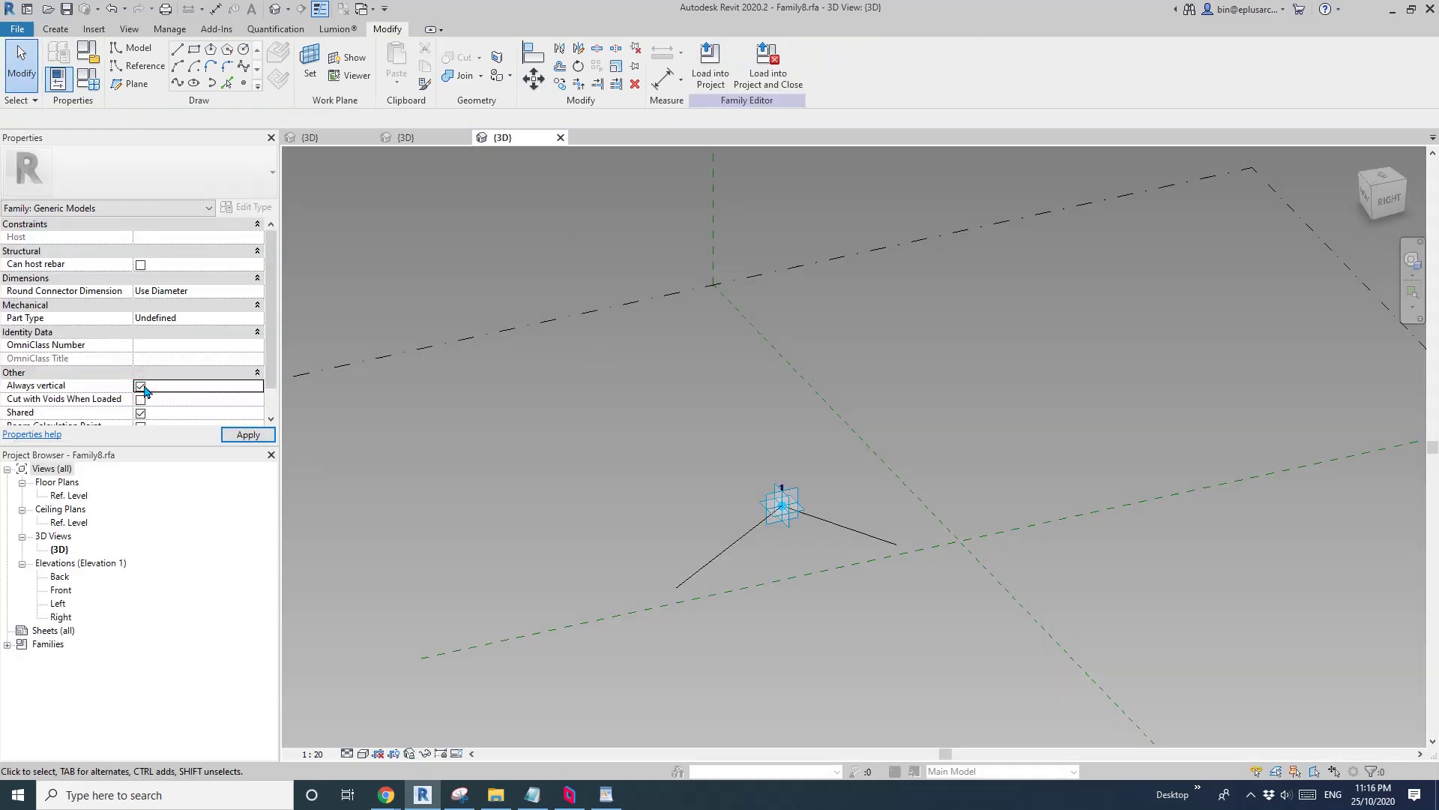
{"action": "left_click", "coordinate": [259, 436]}
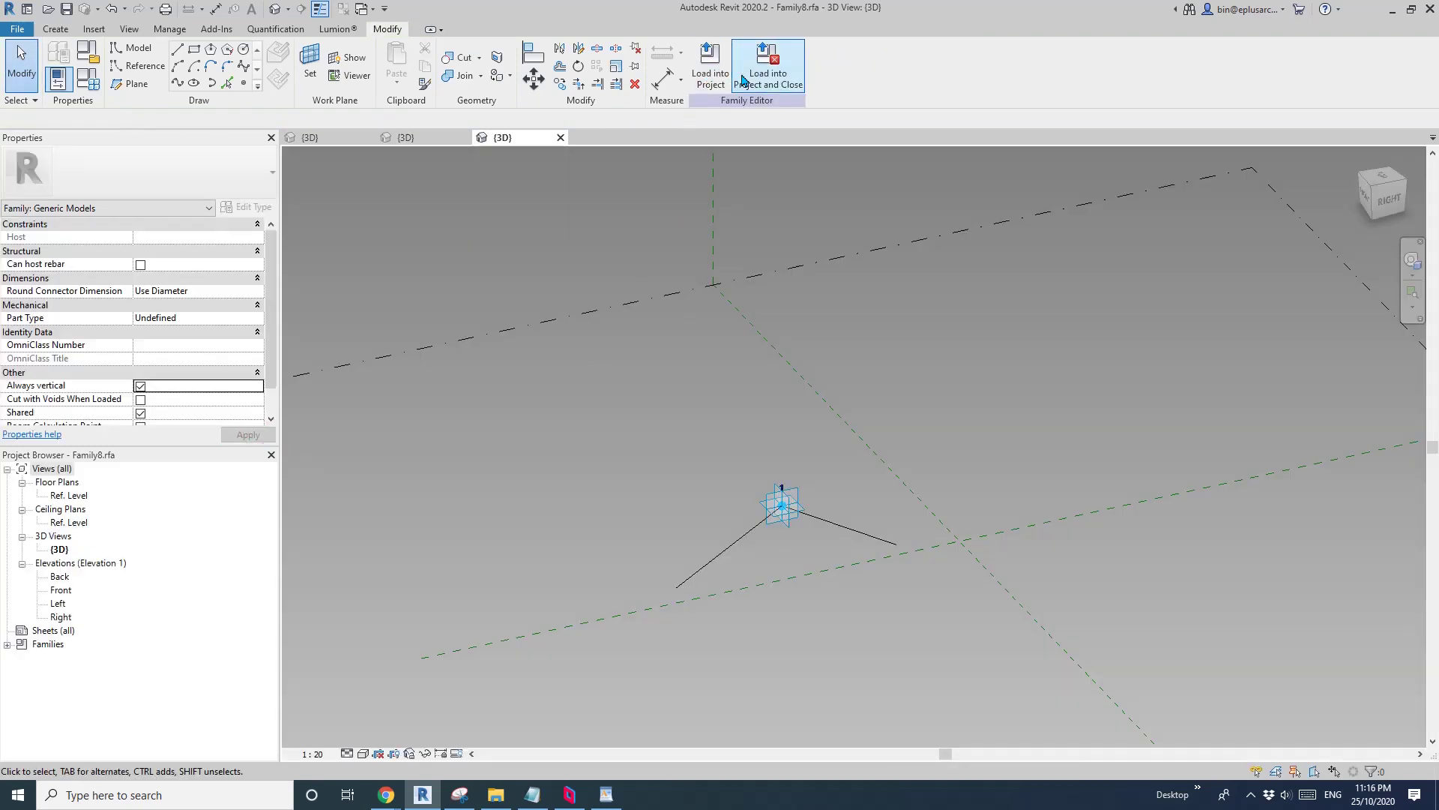
Reload the modified Family8 into Family6.rfa, closing the Family8 file, and inspect the updated component
{"action": "left_click", "coordinate": [771, 72]}
{"action": "left_click", "coordinate": [623, 329]}
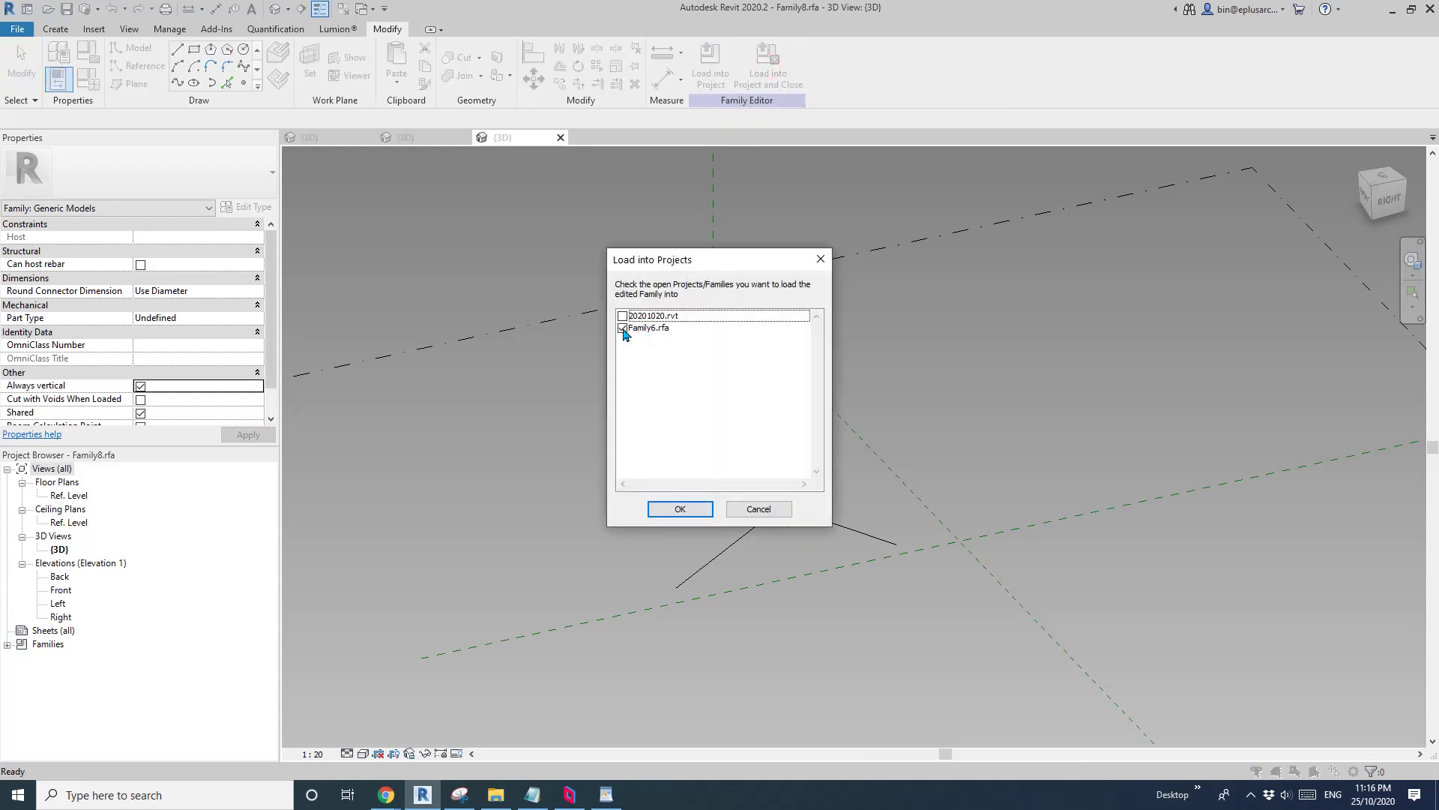
{"action": "left_click", "coordinate": [689, 510]}
{"action": "left_click", "coordinate": [745, 398]}
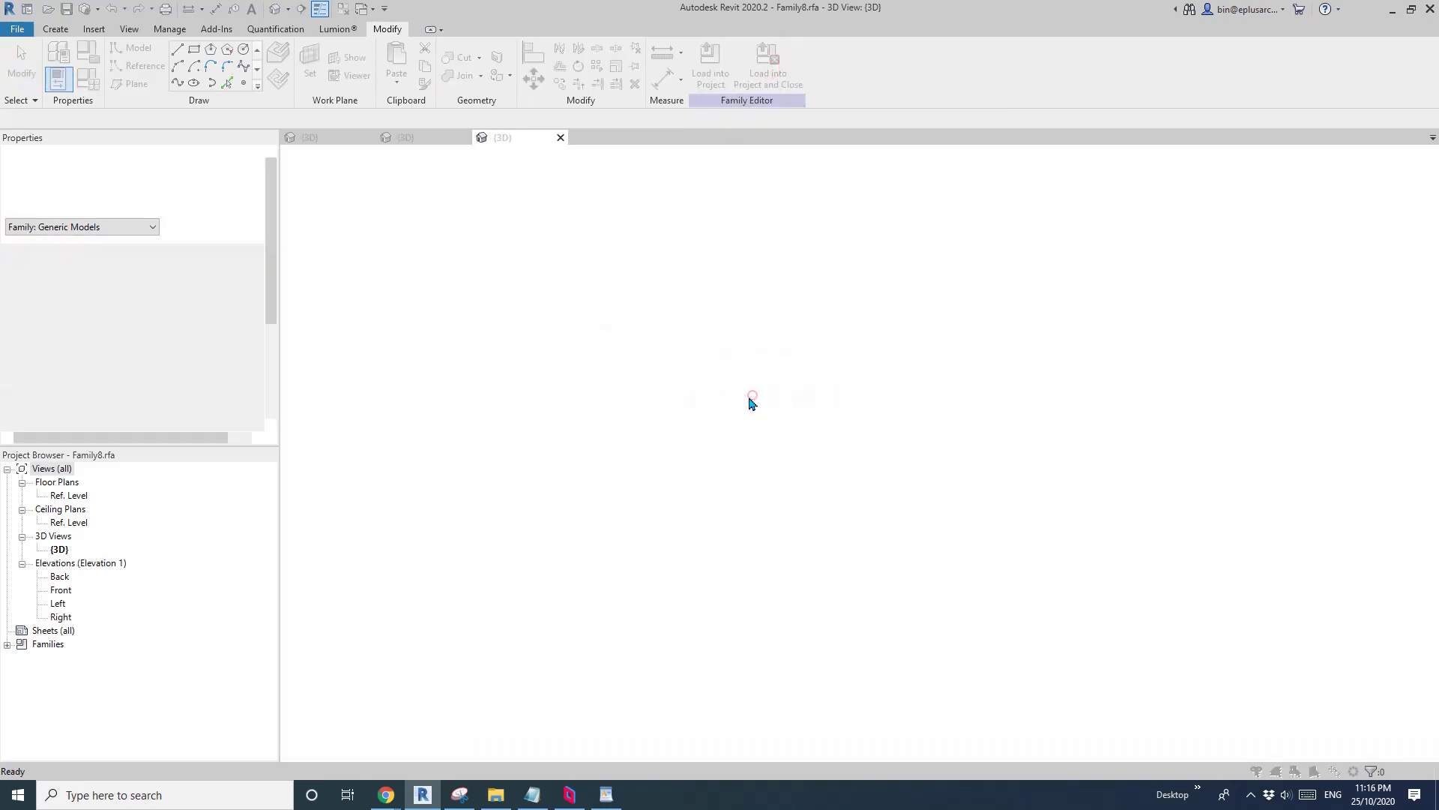
{"action": "left_click", "coordinate": [716, 384]}
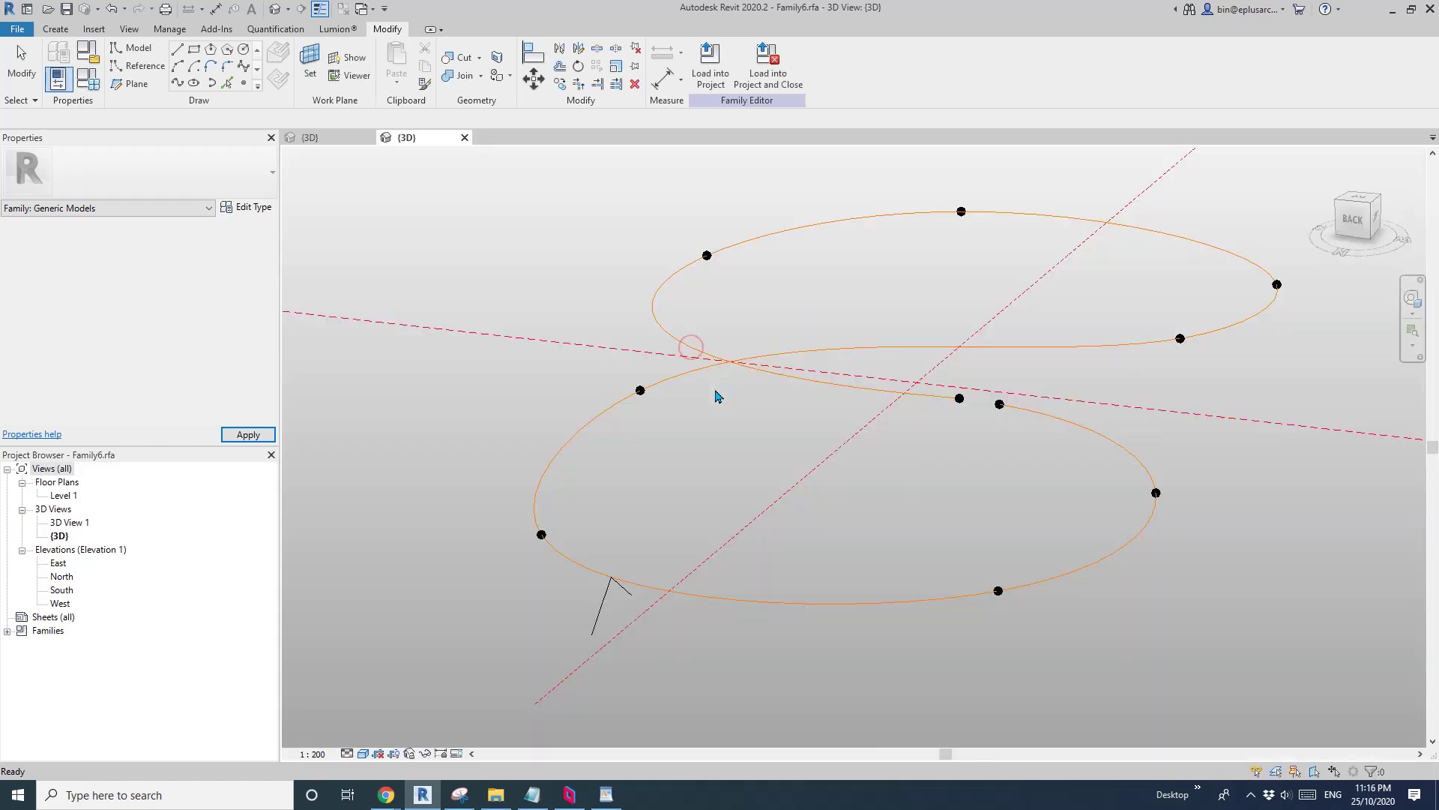
{"action": "middle_click_drag", "start_coordinate": [695, 546], "coordinate": [803, 627], "text": "shift"}
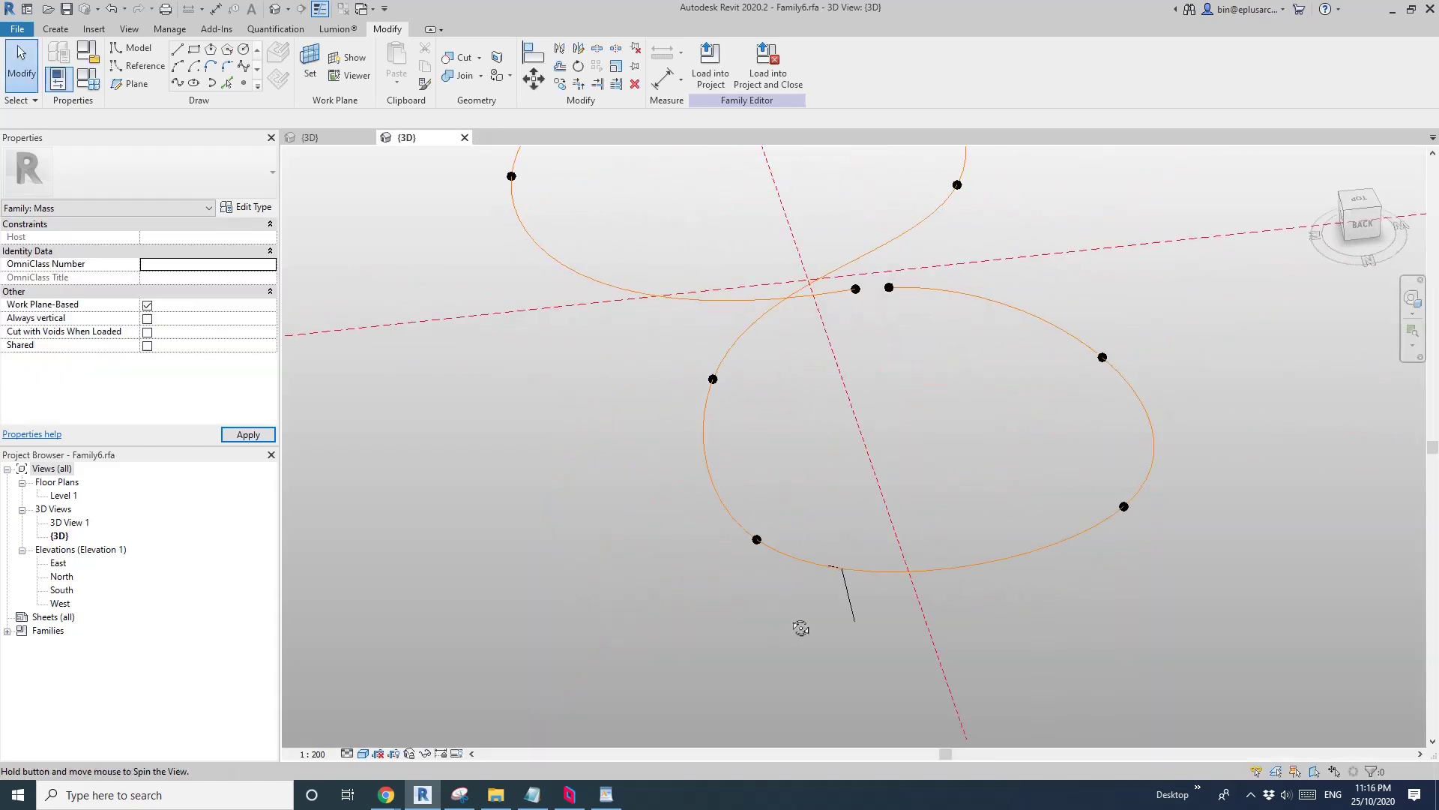
Inspect the type parameters of the Family8 component placed on the spline
{"action": "left_click", "coordinate": [853, 604]}
{"action": "middle_click_drag", "start_coordinate": [820, 543], "coordinate": [748, 445]}
{"action": "middle_click_drag", "start_coordinate": [748, 446], "coordinate": [790, 604], "text": "shift"}
{"action": "scroll", "coordinate": [777, 528], "scroll_direction": "up", "scroll_amount": 2}
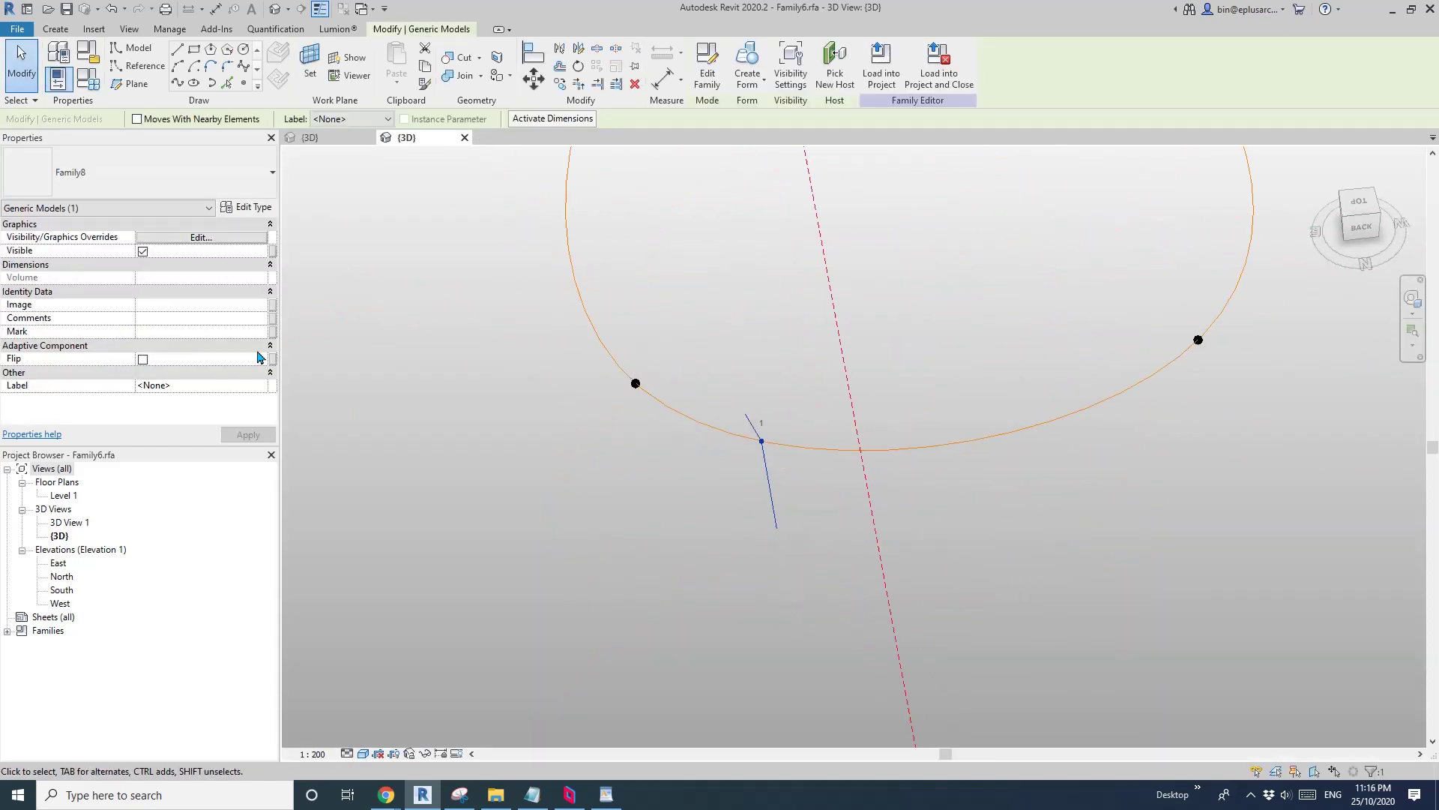
{"action": "left_click", "coordinate": [249, 207]}
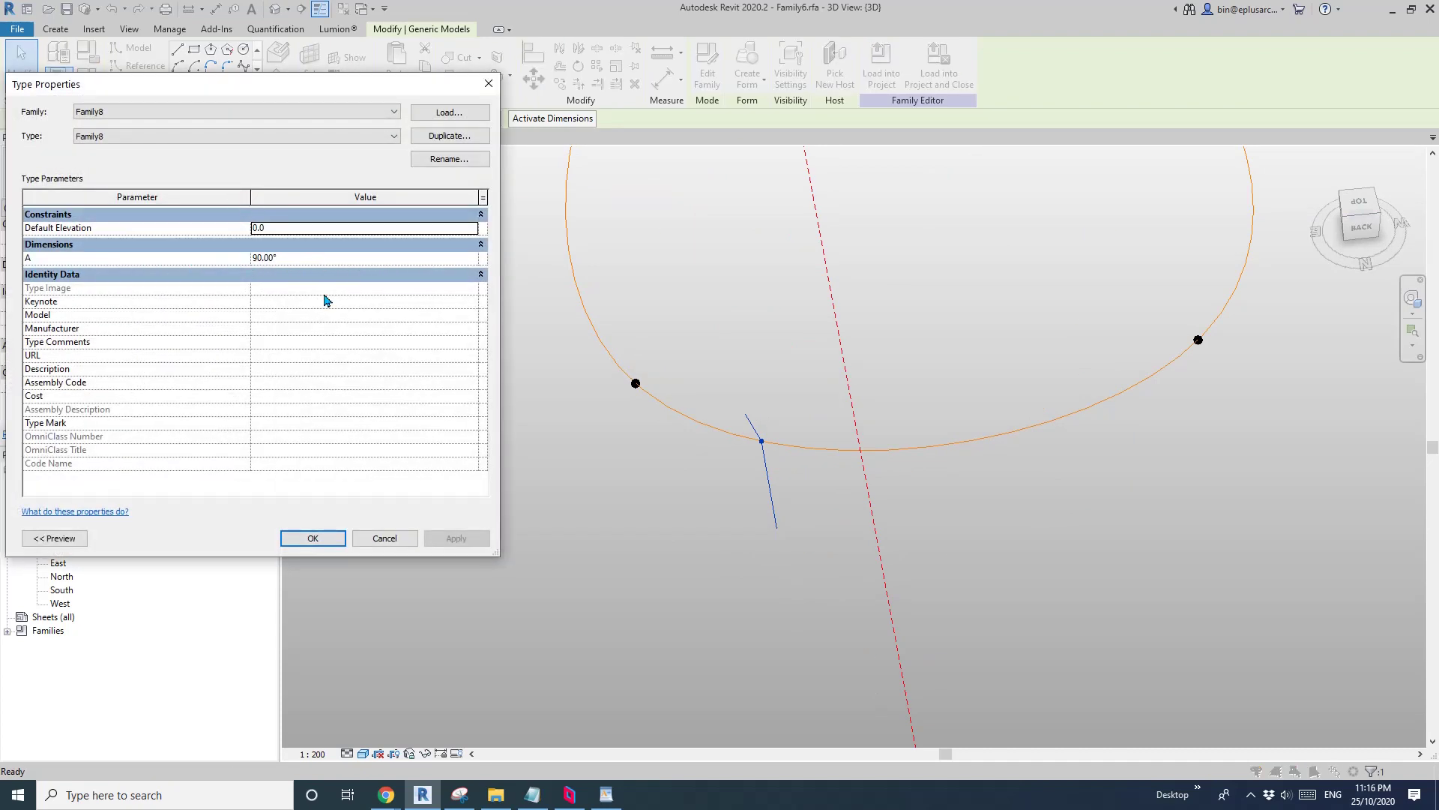
{"action": "left_click", "coordinate": [322, 538]}
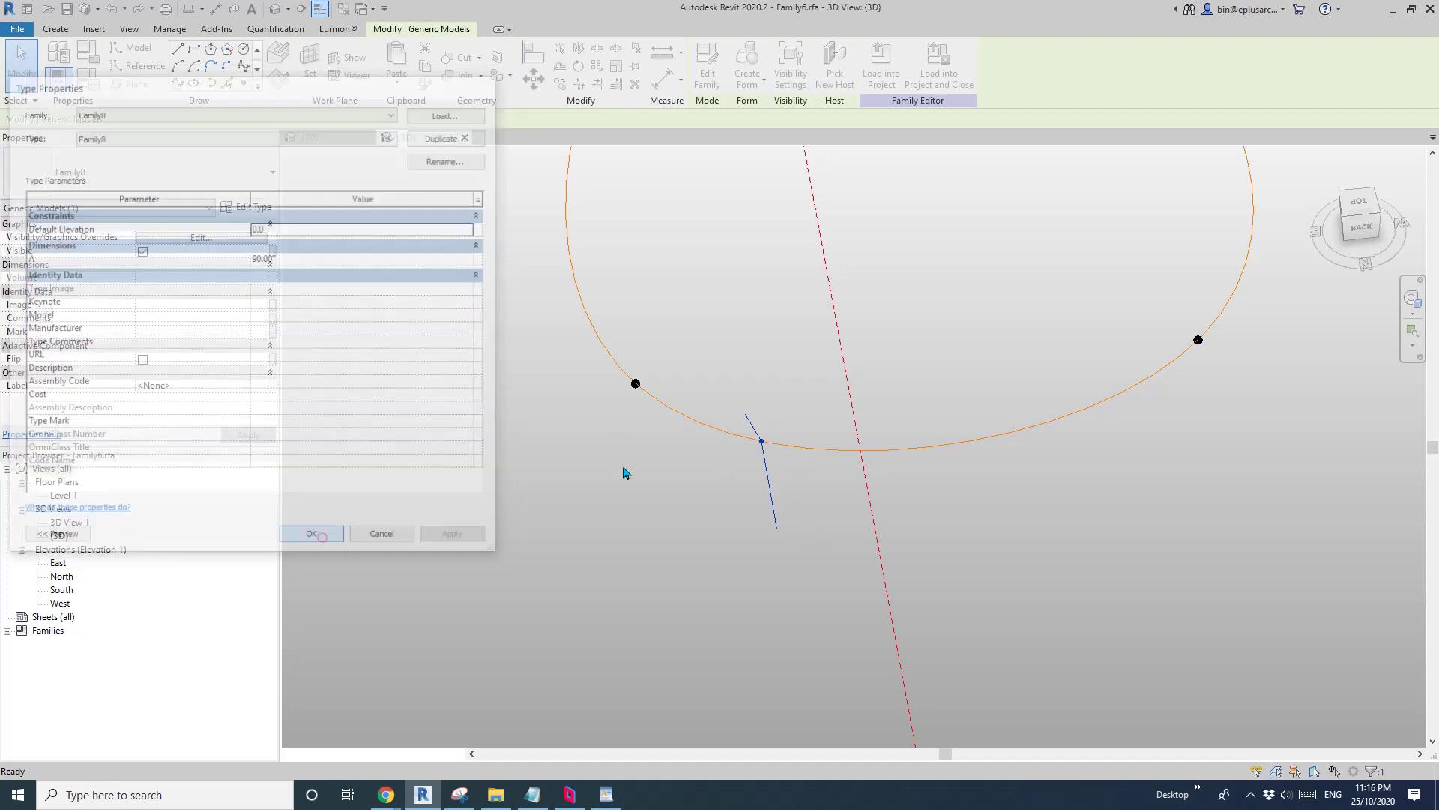
Try several values for angle A in the placed Family8 component's type properties and settle on 66°
{"action": "left_click_drag", "start_coordinate": [1360, 202], "coordinate": [1339, 222]}
{"action": "left_click", "coordinate": [1341, 219]}
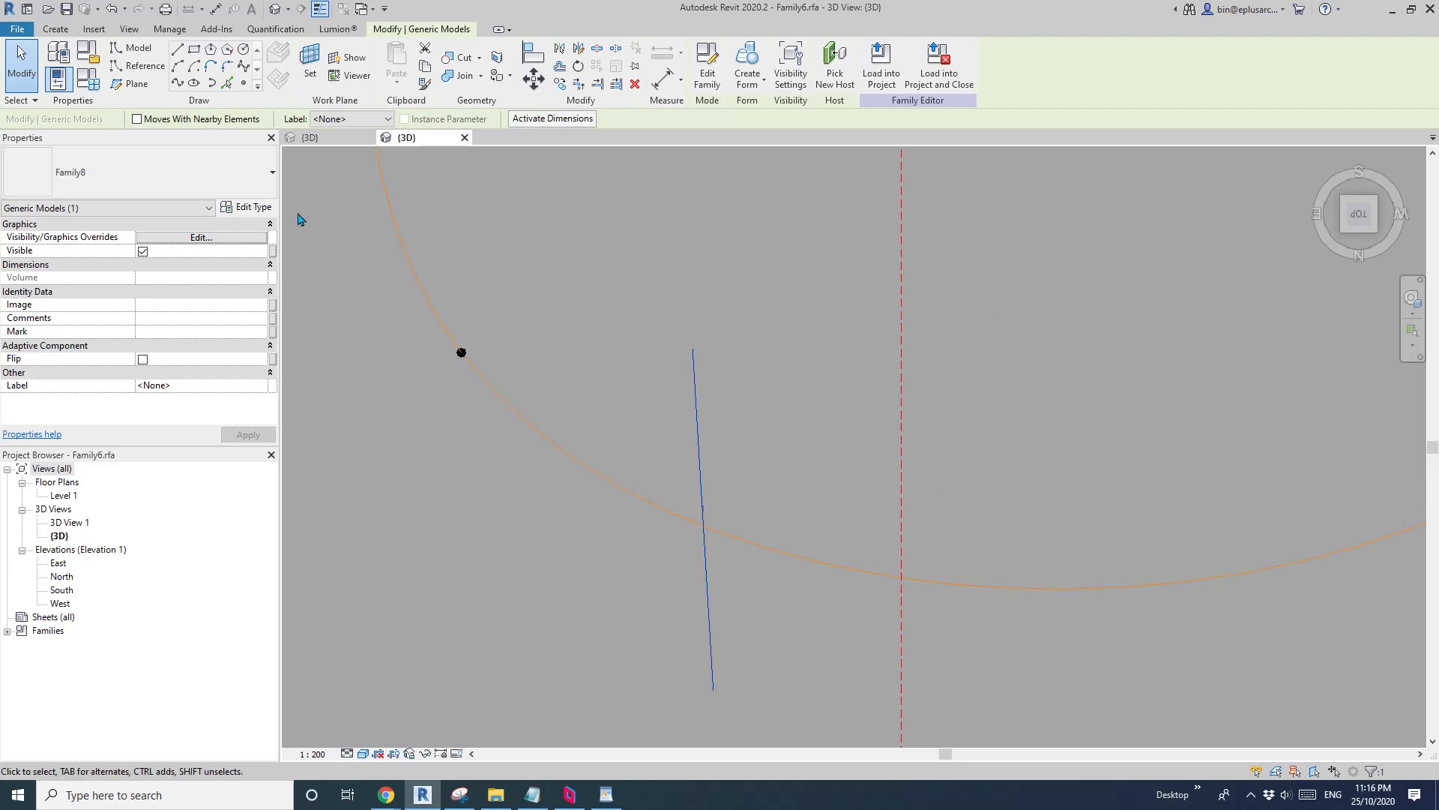
{"action": "left_click", "coordinate": [245, 206]}
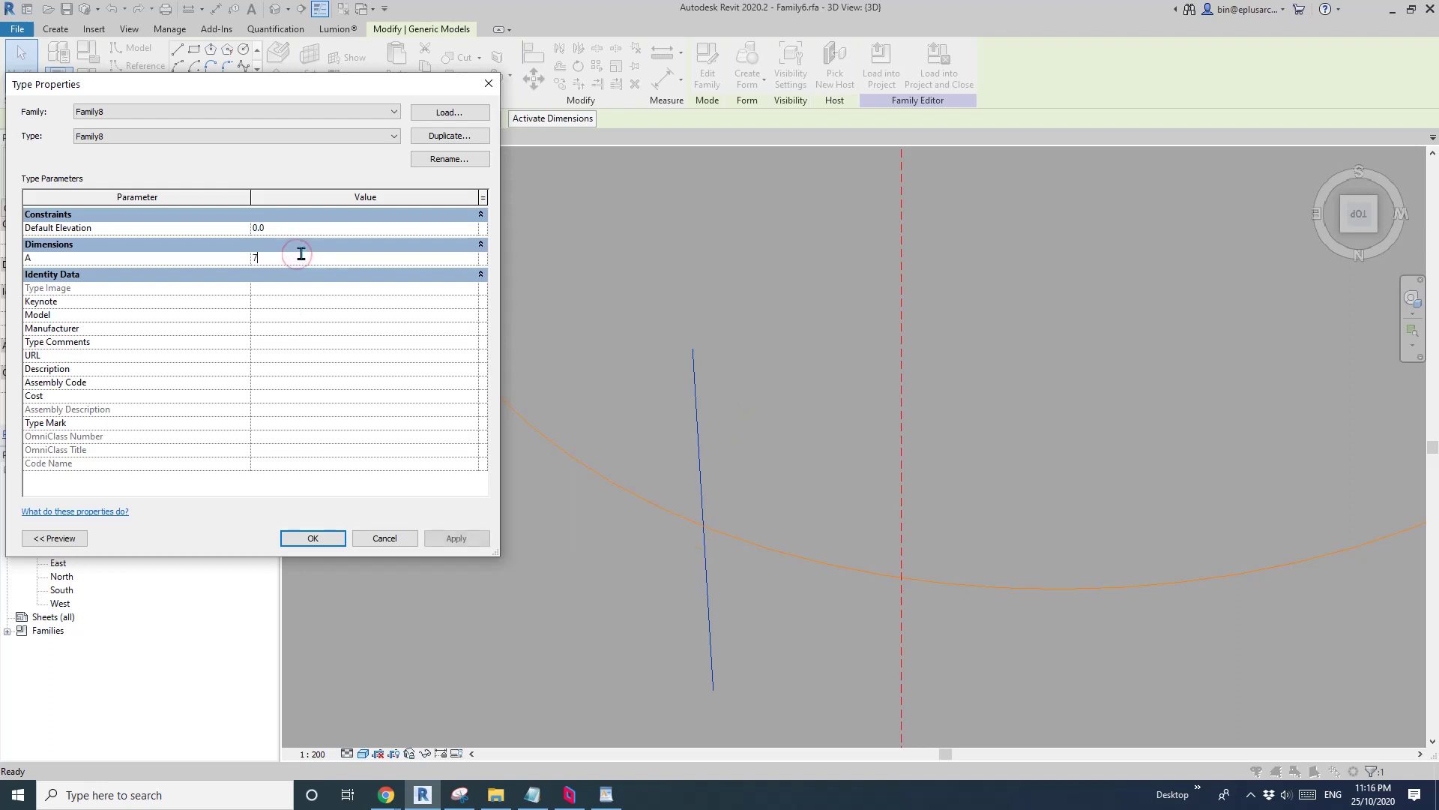
{"action": "left_click", "coordinate": [475, 539]}
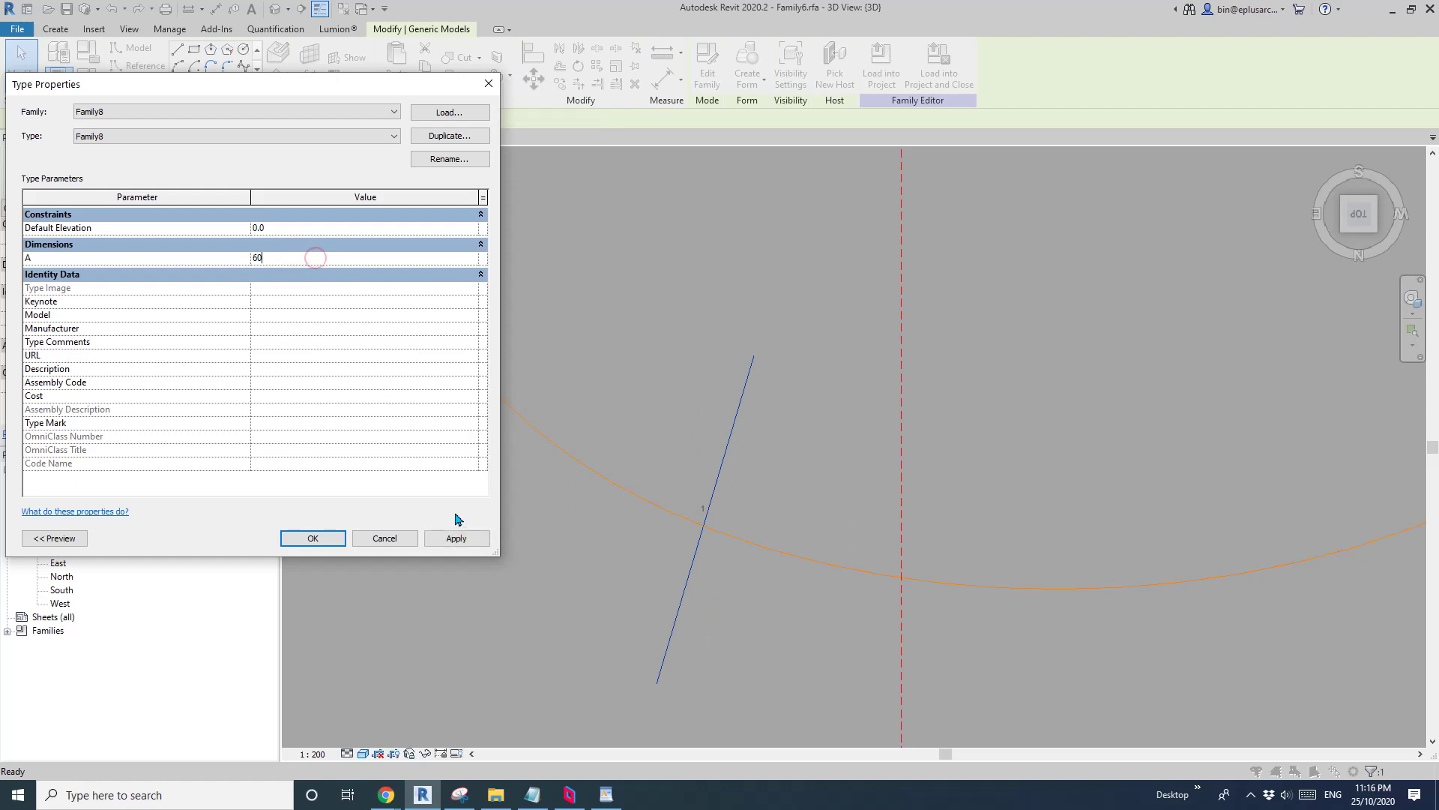
{"action": "left_click", "coordinate": [464, 539]}
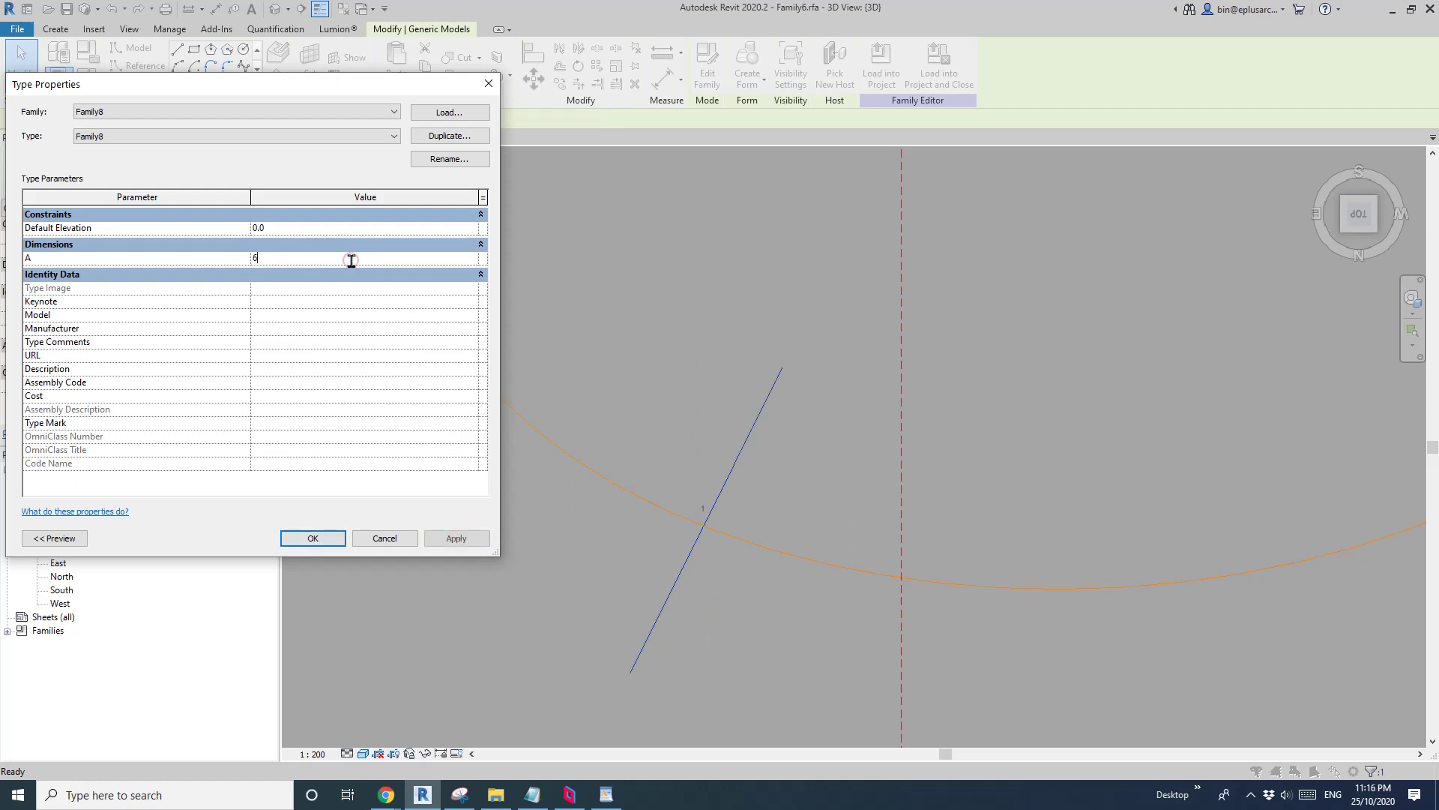
{"action": "left_click", "coordinate": [455, 538]}
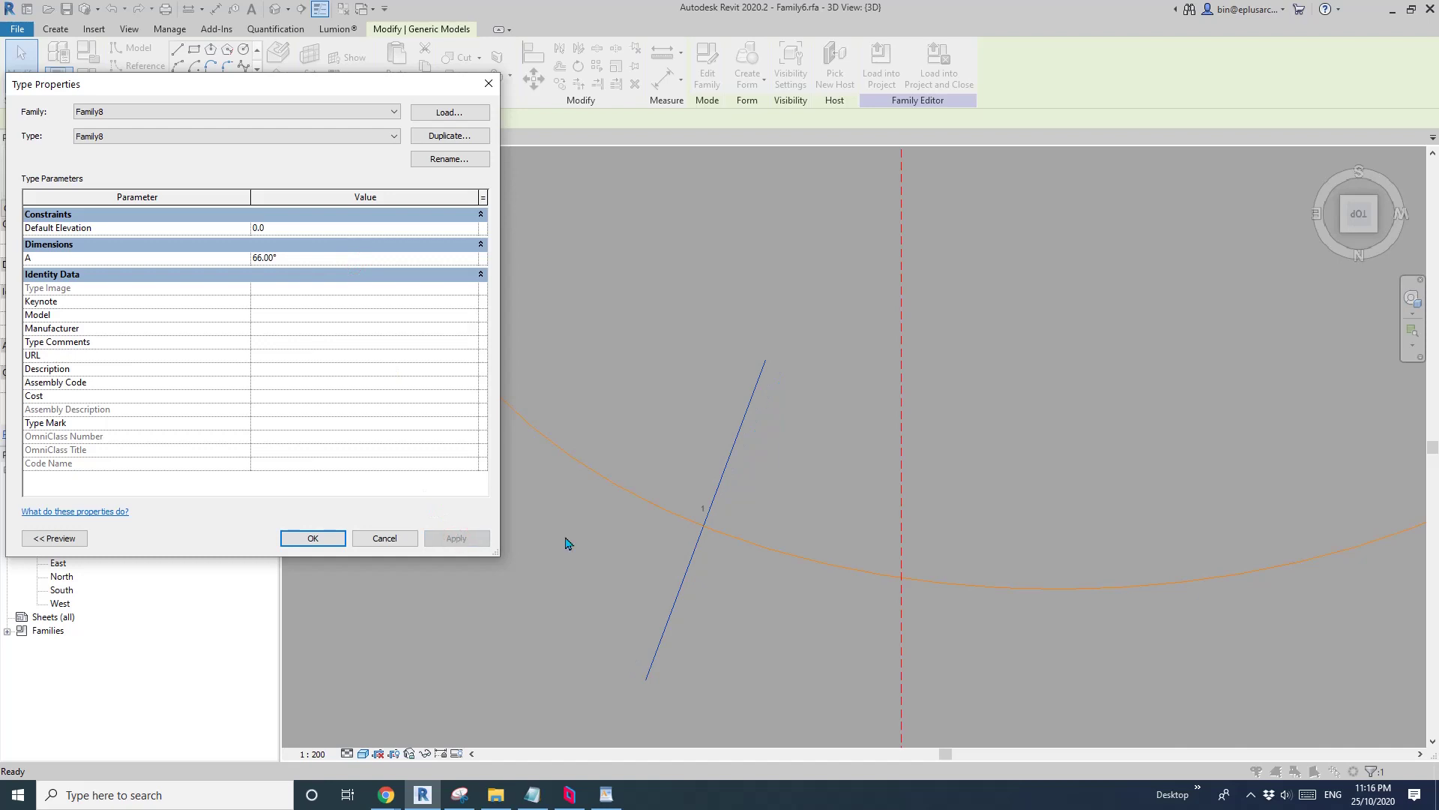
{"action": "left_click", "coordinate": [313, 538]}
{"action": "scroll", "coordinate": [807, 446], "scroll_direction": "down", "scroll_amount": 2}
{"action": "key", "text": "Escape"}
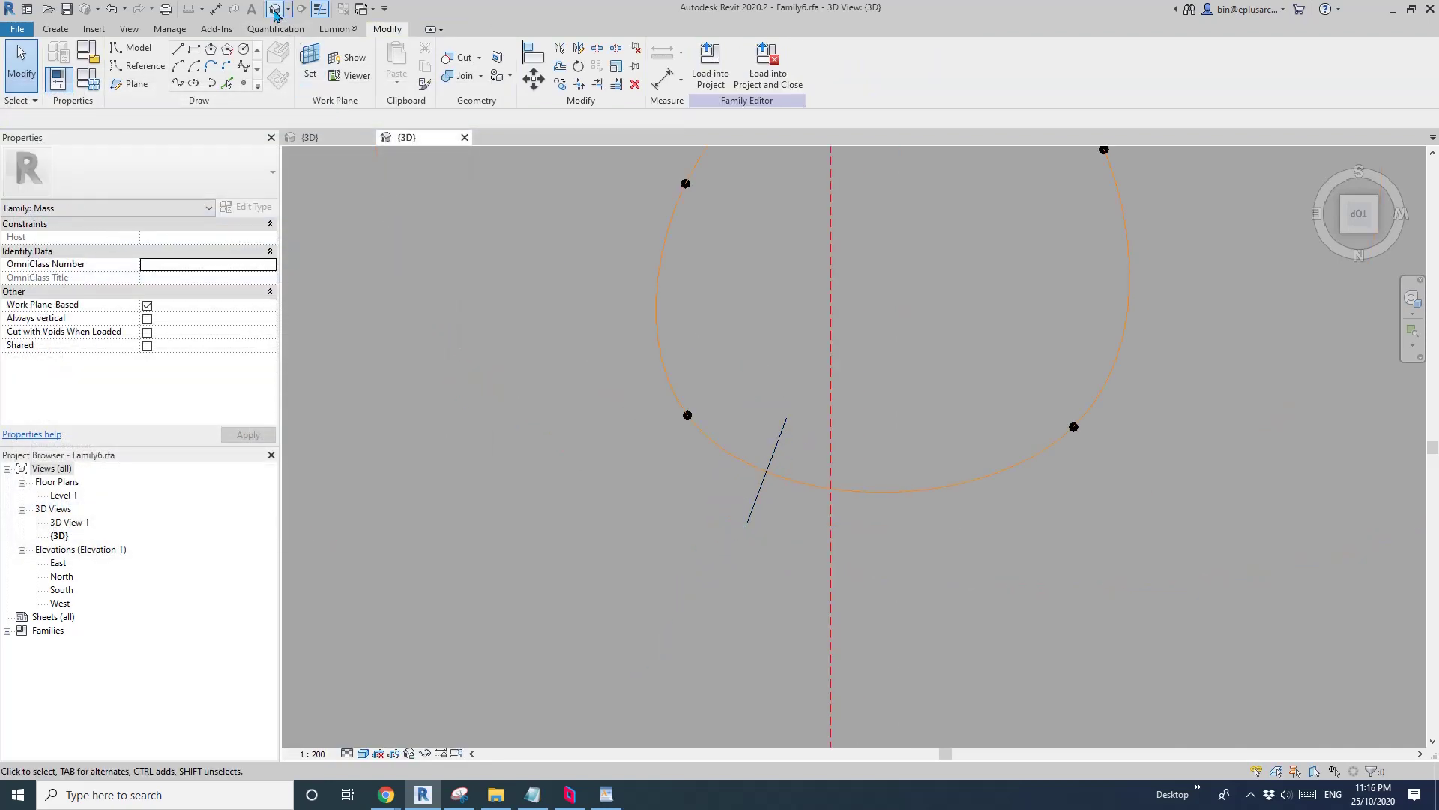
Place three more Family8 components along the first loop of the figure-eight spline, spaced between its points
{"action": "left_click", "coordinate": [275, 12]}
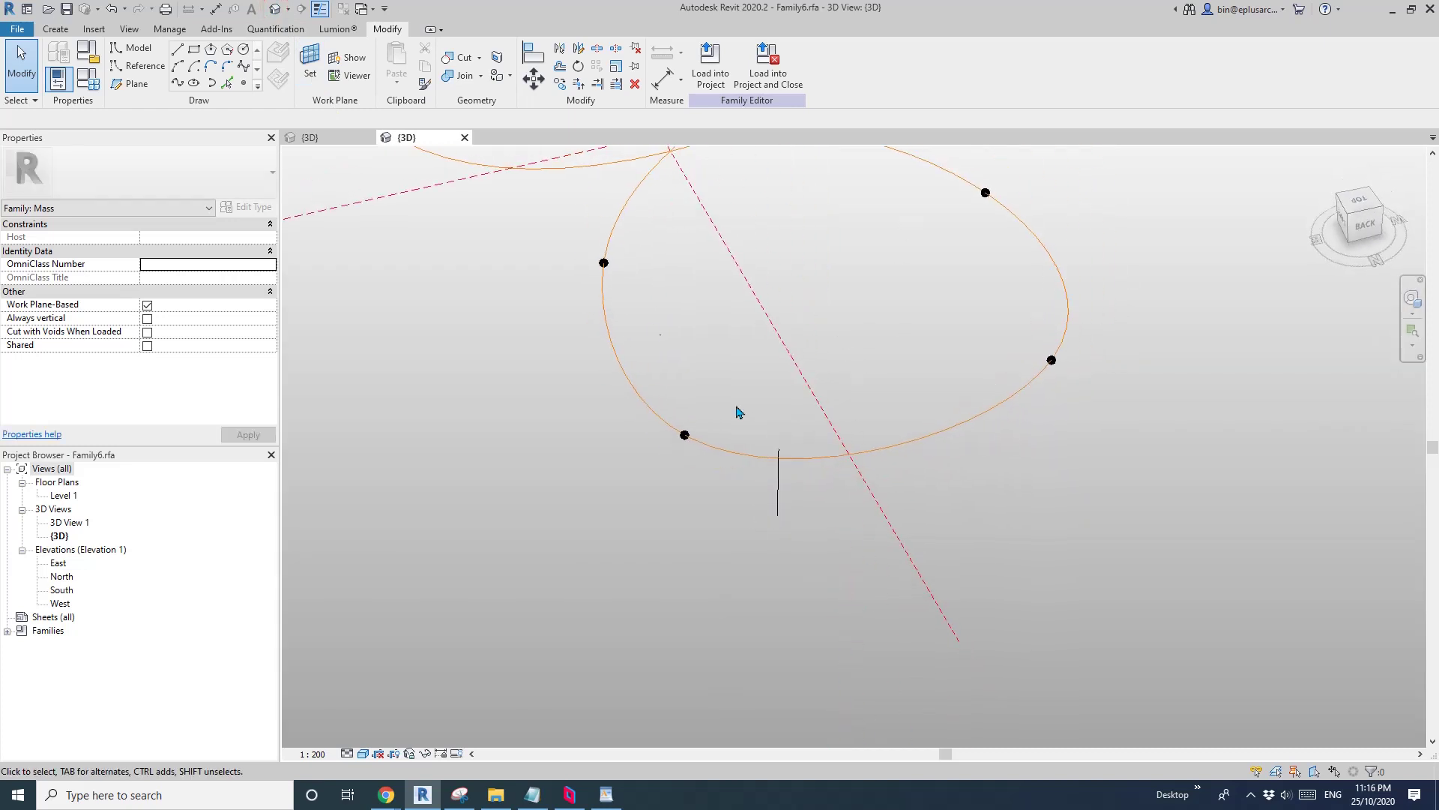
{"action": "left_click", "coordinate": [55, 29]}
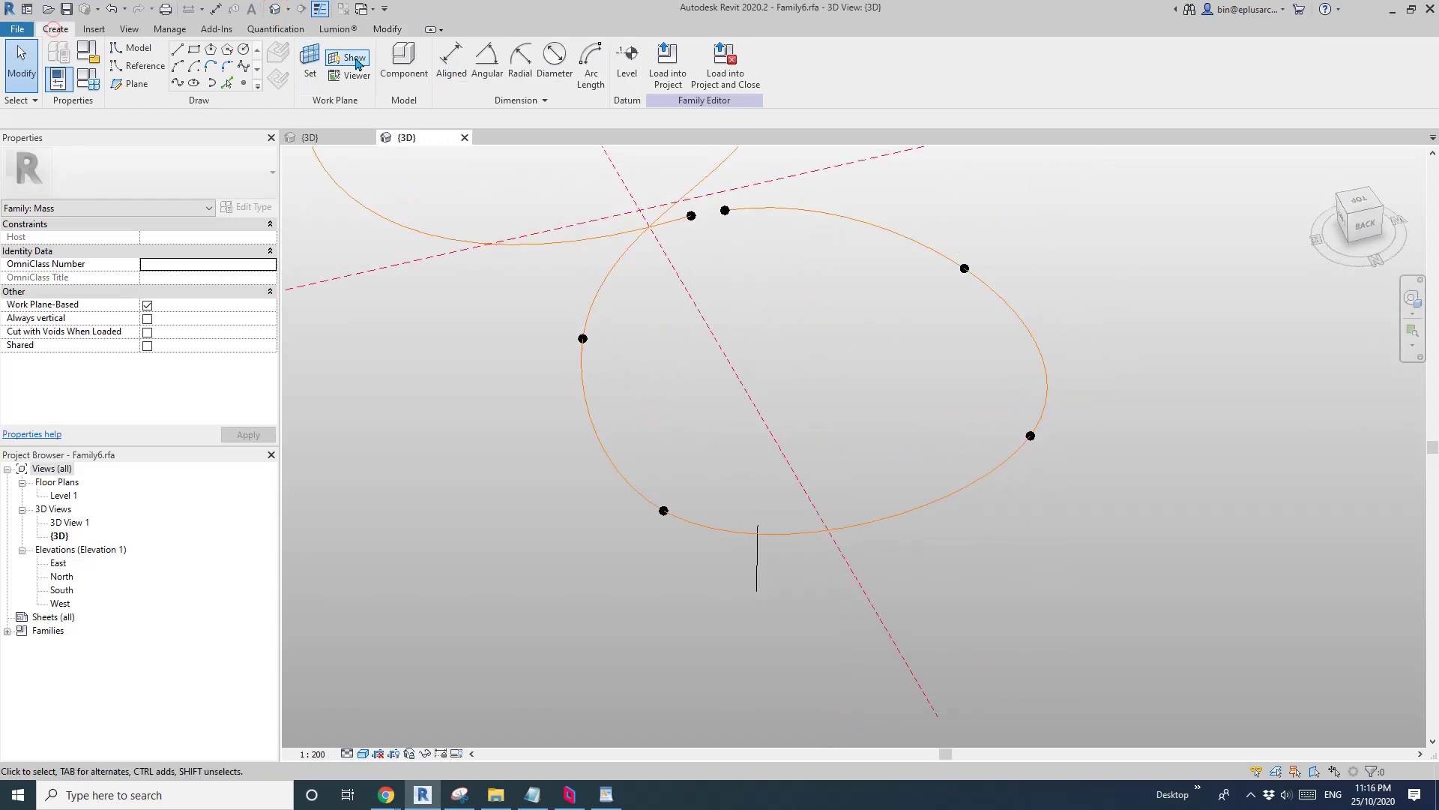
{"action": "left_click", "coordinate": [400, 87]}
{"action": "left_click", "coordinate": [854, 540]}
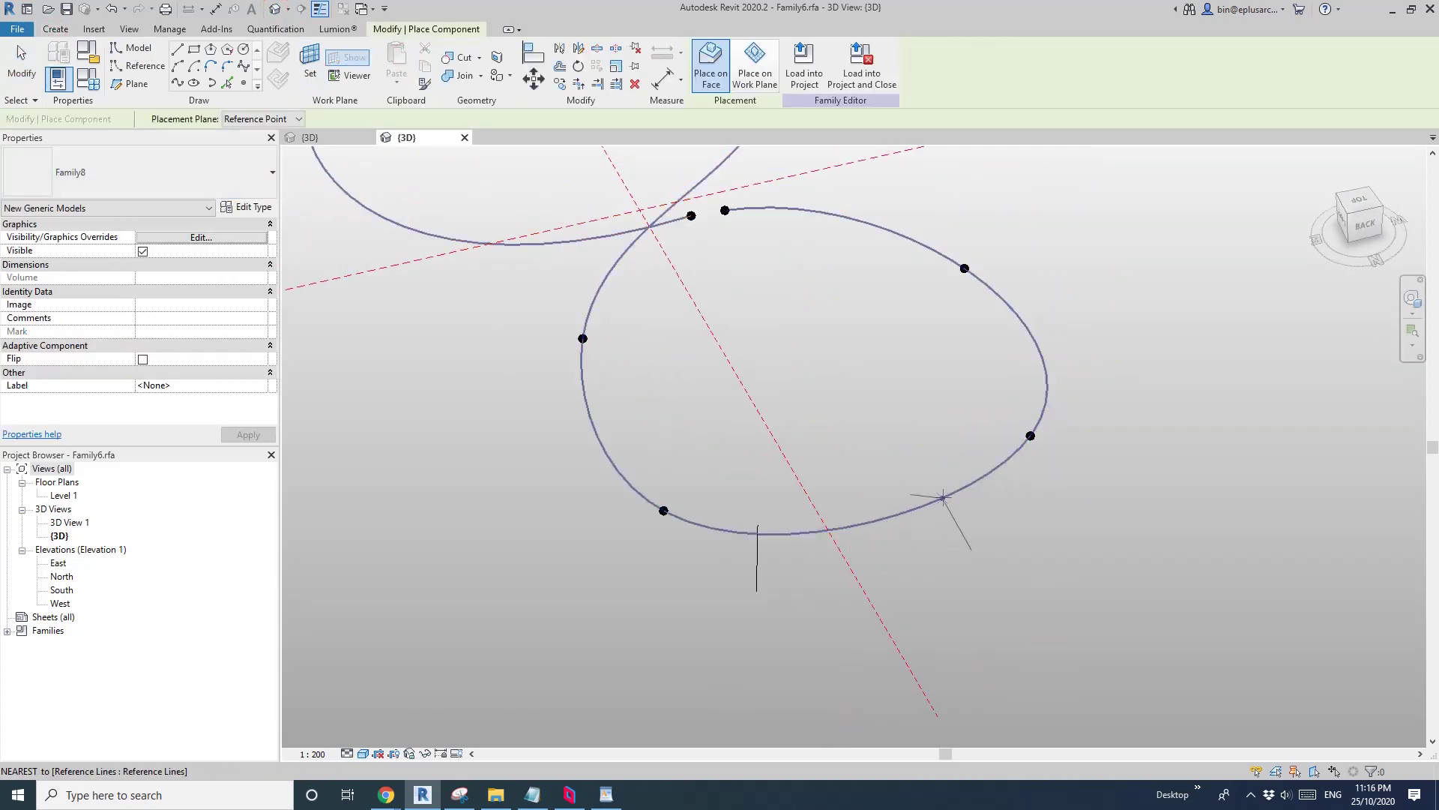
{"action": "middle_click_drag", "start_coordinate": [943, 517], "coordinate": [956, 622], "text": "shift"}
{"action": "left_click", "coordinate": [1120, 447]}
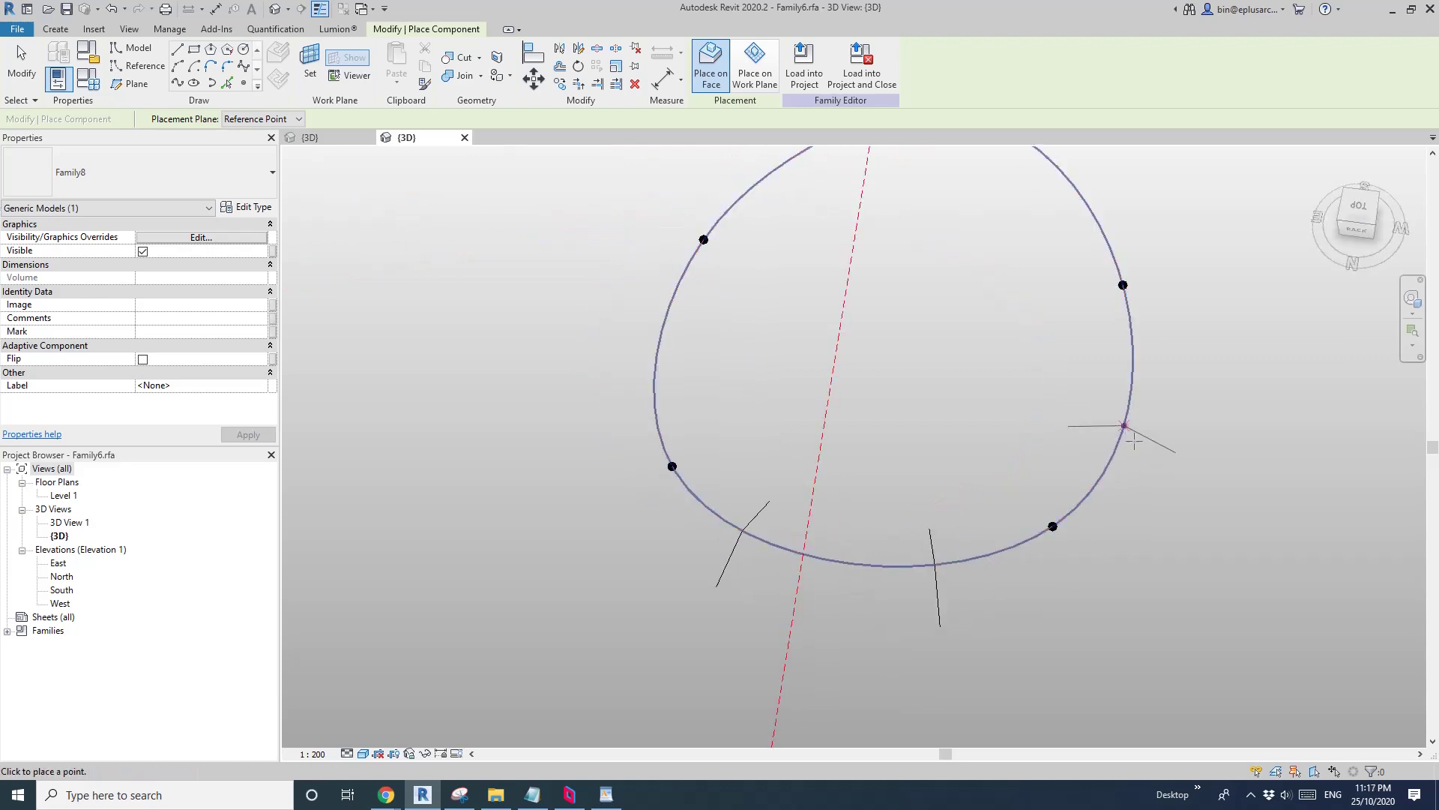
{"action": "middle_click_drag", "start_coordinate": [1120, 447], "coordinate": [686, 545], "text": "shift"}
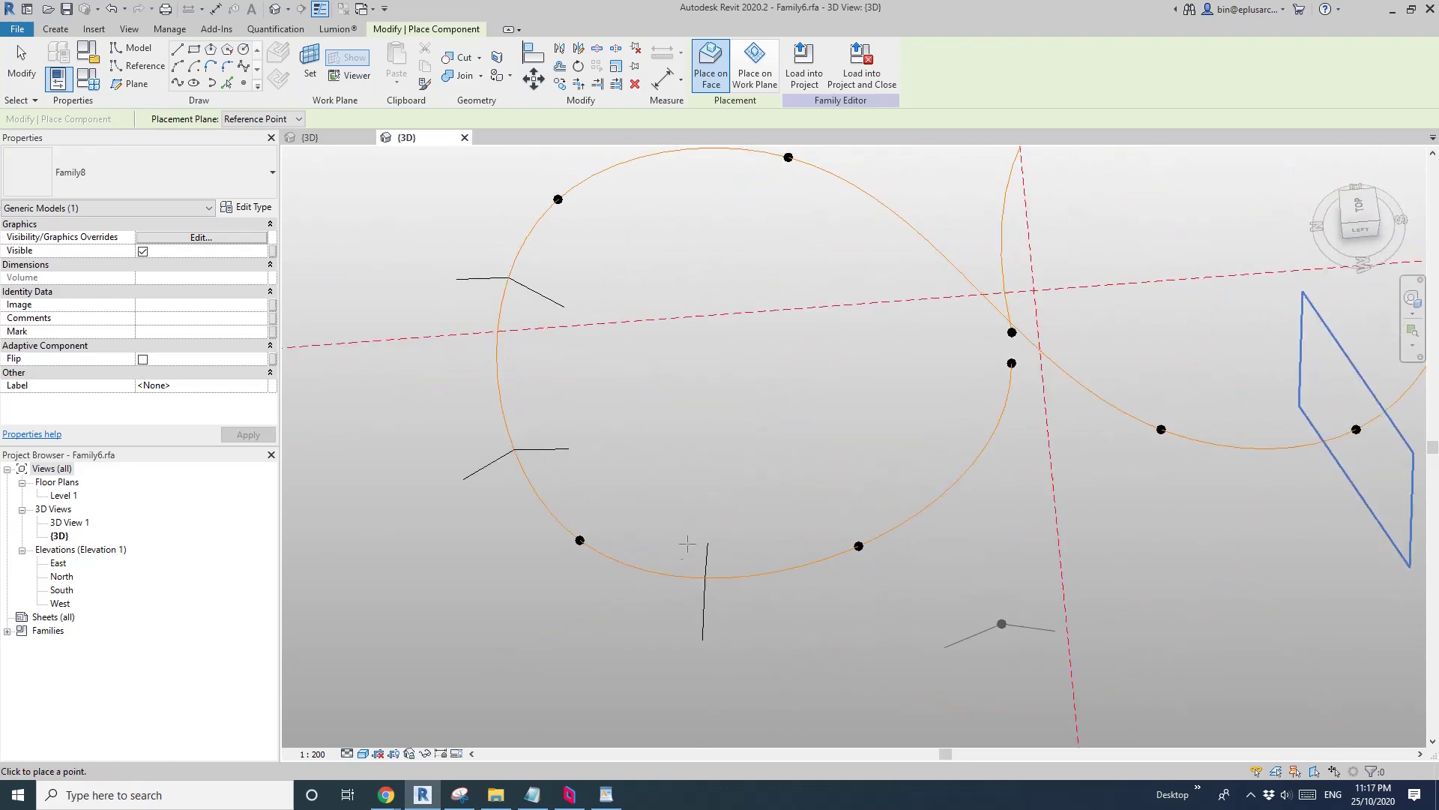
{"action": "left_click", "coordinate": [985, 449]}
{"action": "middle_click_drag", "start_coordinate": [985, 450], "coordinate": [800, 303]}
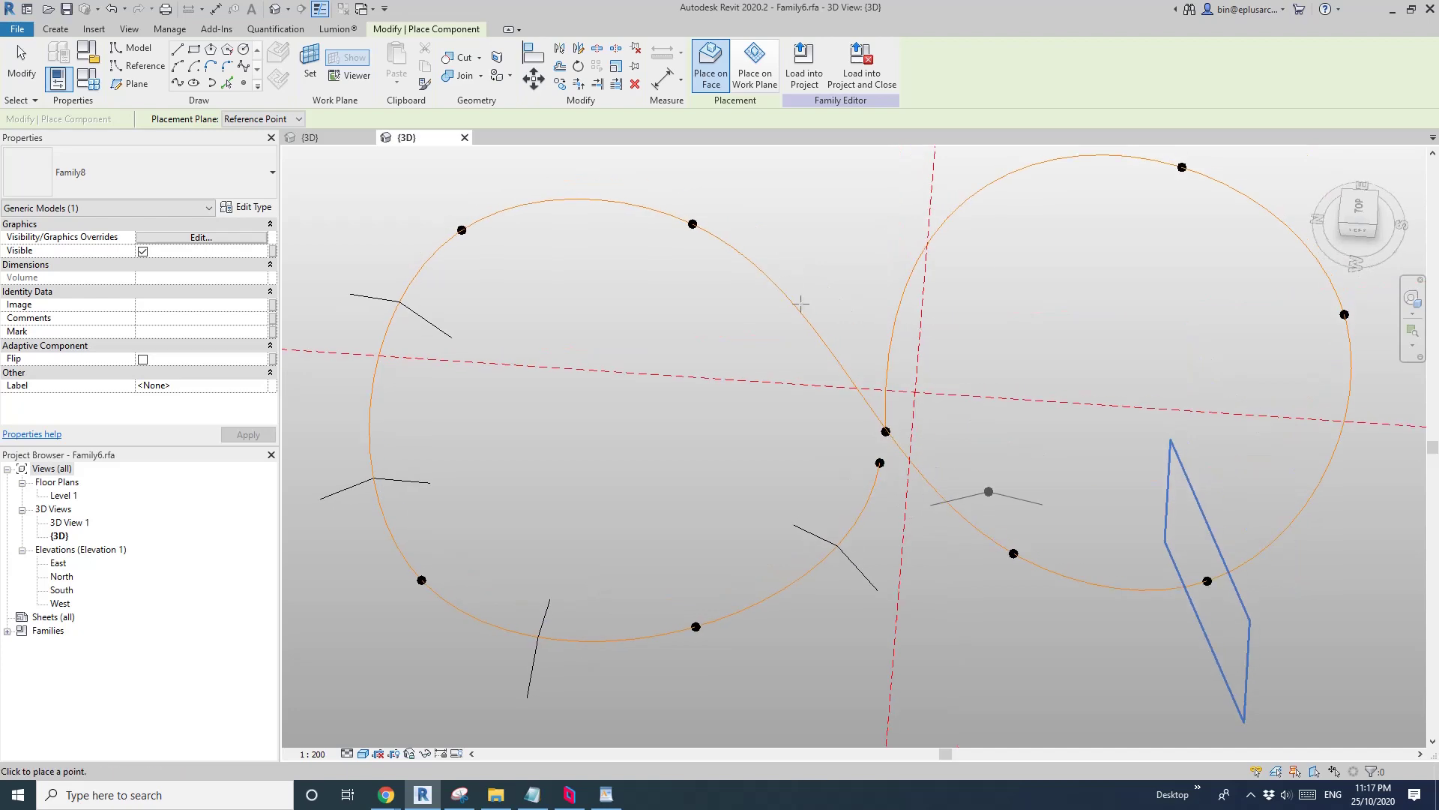
Place more Family8 components through the spline's crossing and around its second loop, then end the placement
{"action": "left_click", "coordinate": [790, 298]}
{"action": "left_click", "coordinate": [790, 298]}
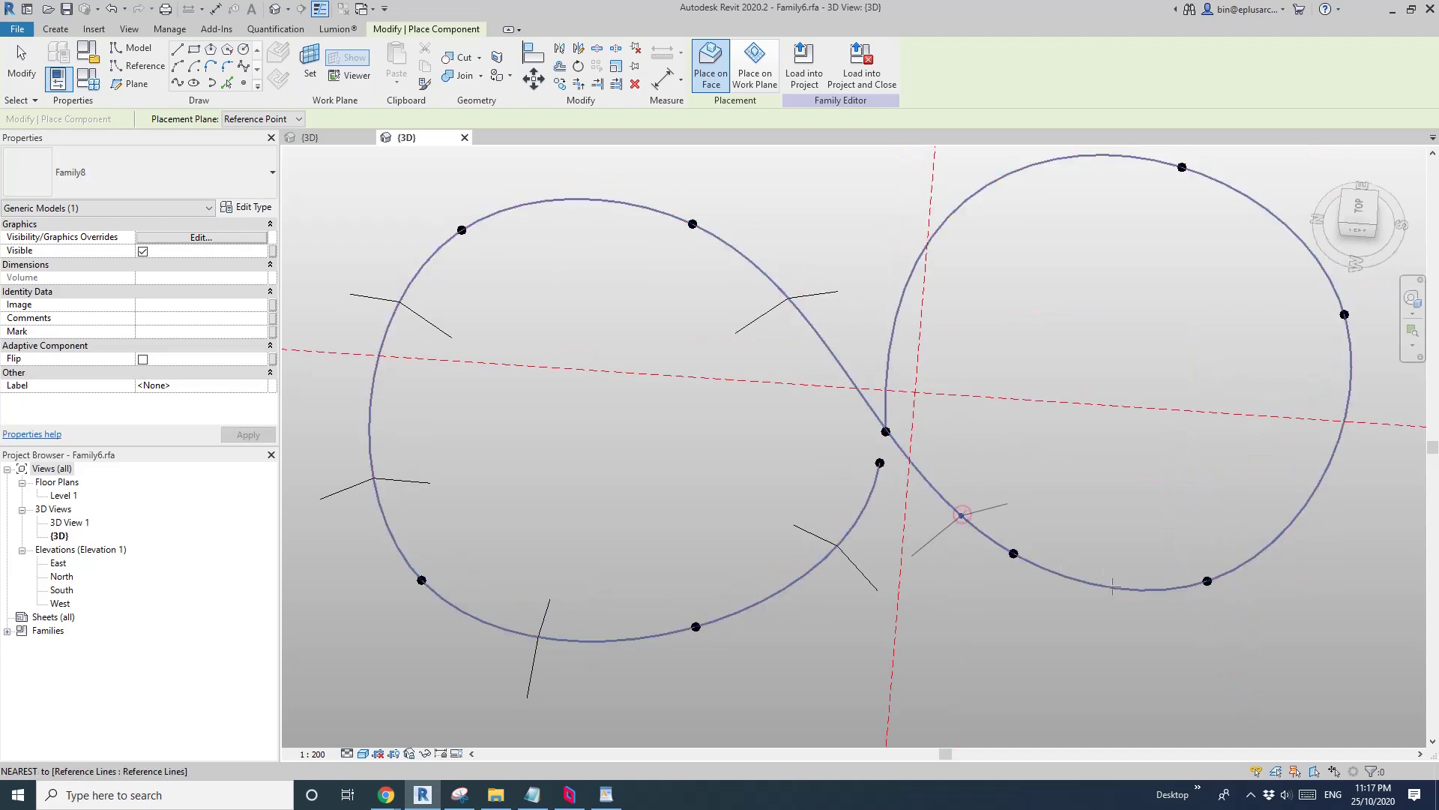
{"action": "left_click", "coordinate": [1325, 474]}
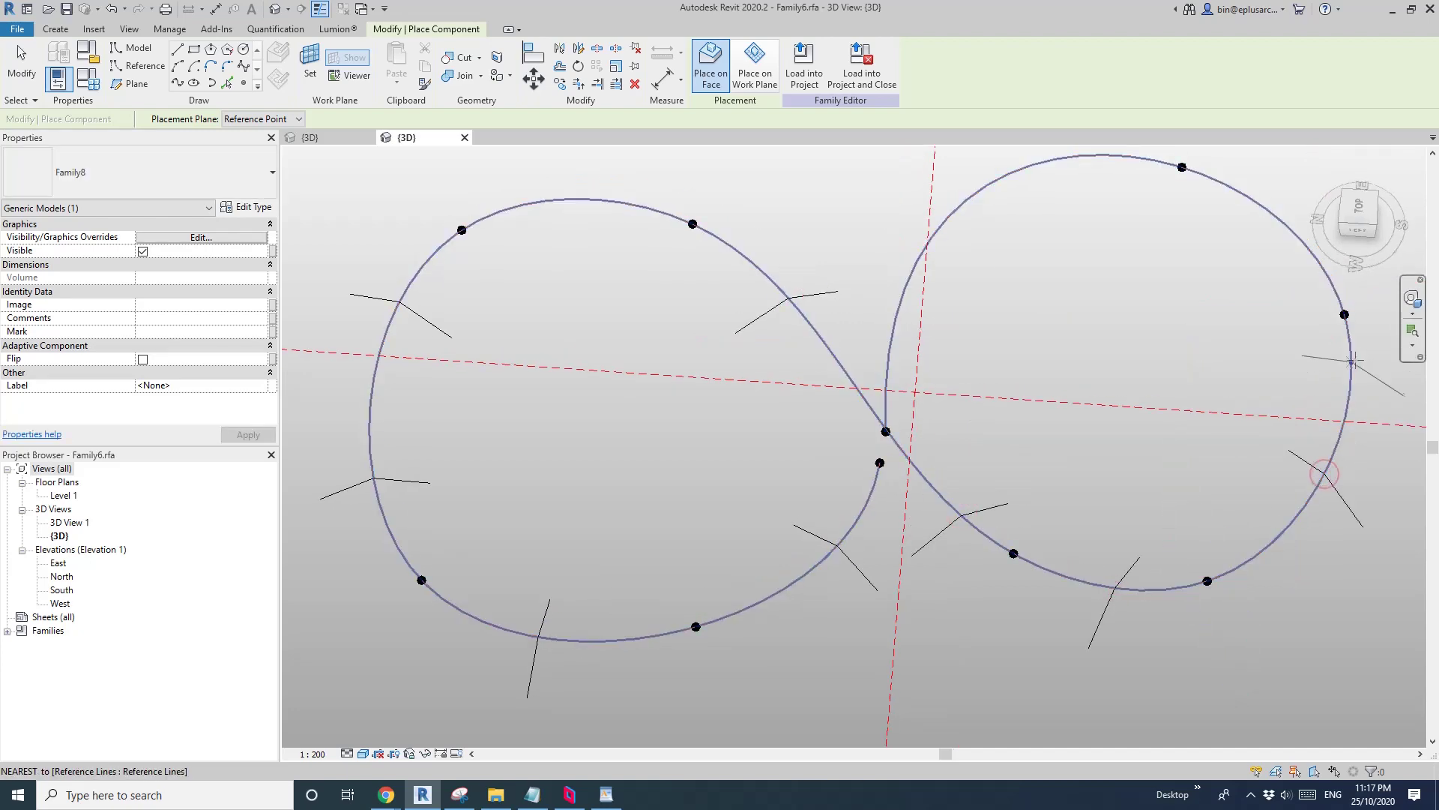
{"action": "middle_click_drag", "start_coordinate": [1317, 473], "coordinate": [641, 187], "text": "shift"}
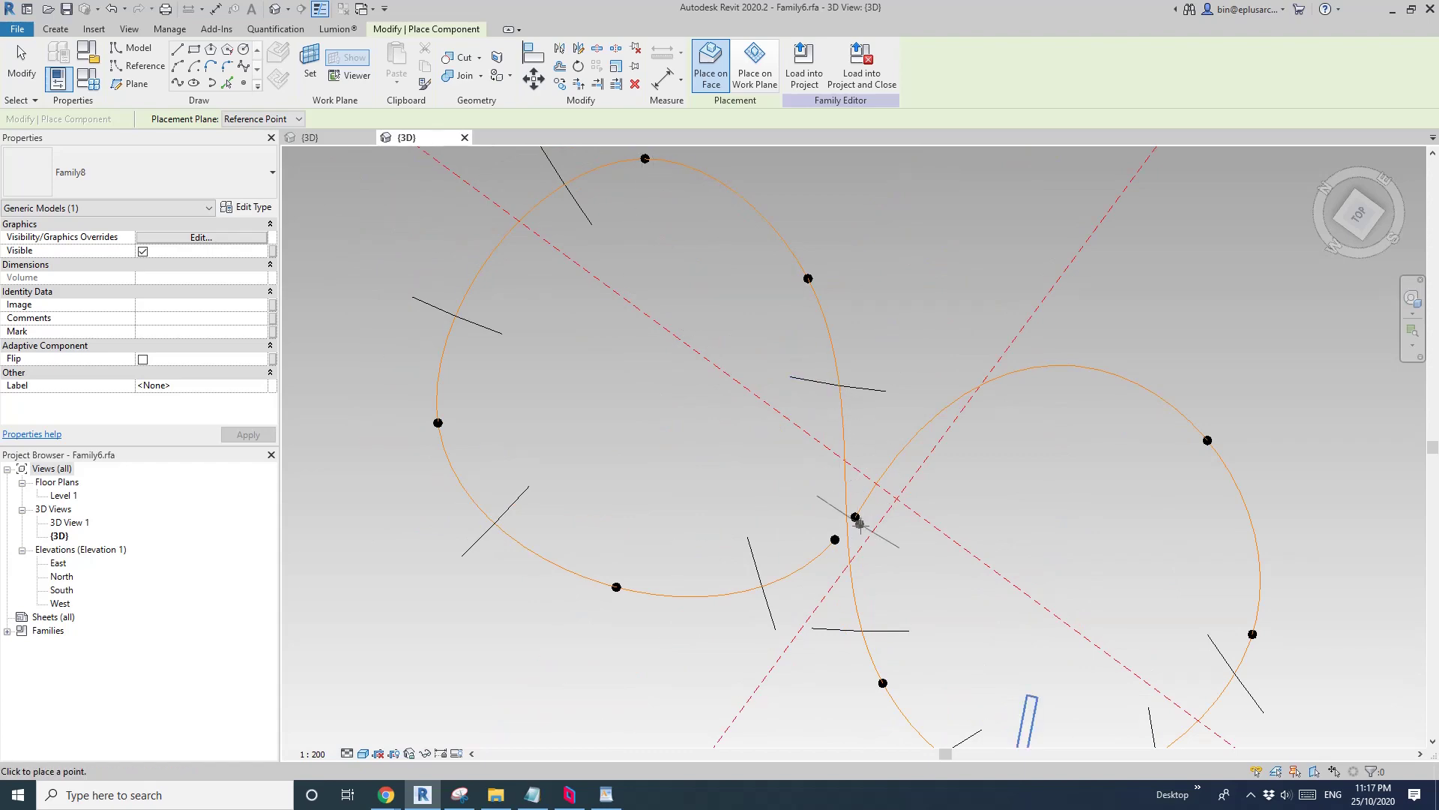
{"action": "middle_click_drag", "start_coordinate": [860, 522], "coordinate": [705, 190], "text": "shift"}
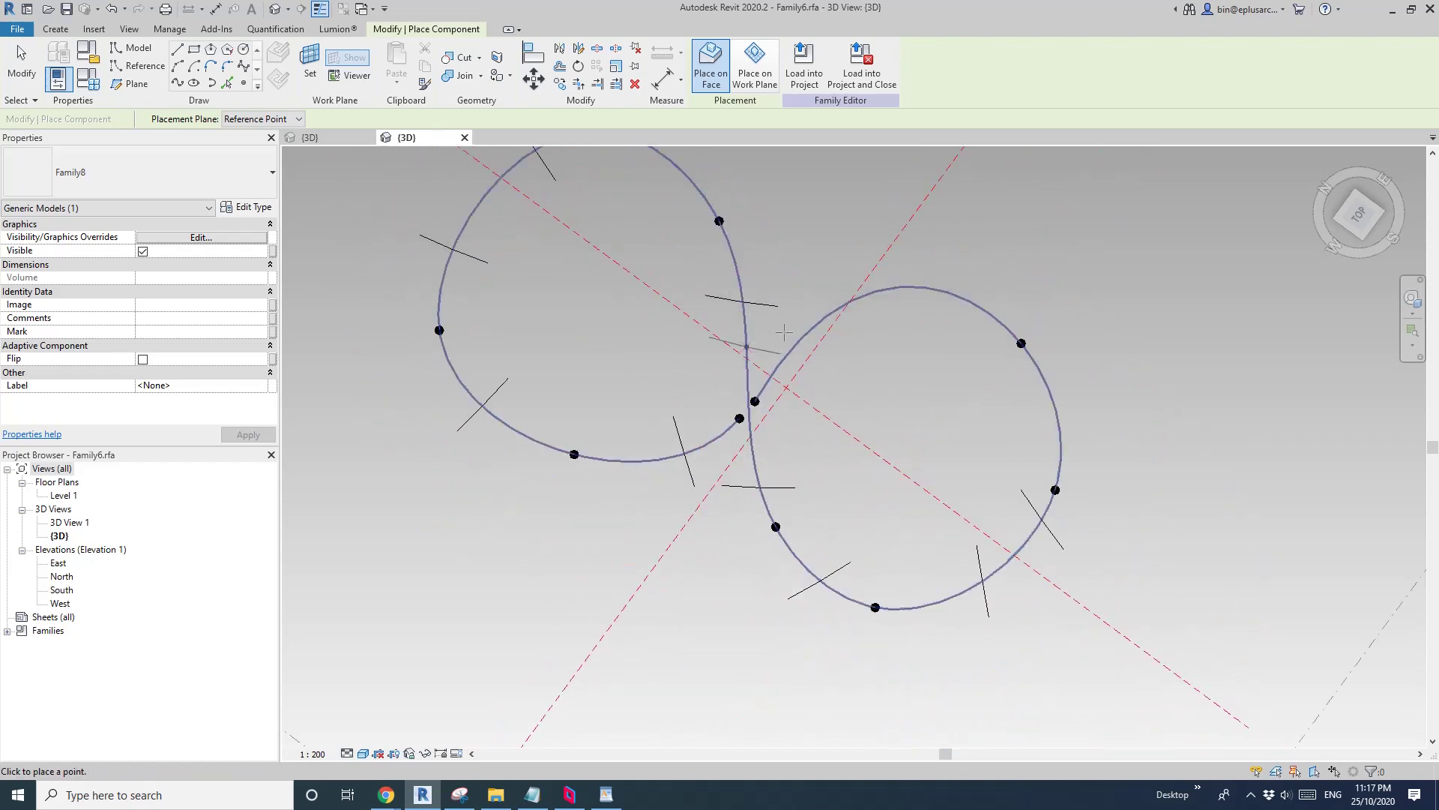
{"action": "scroll", "coordinate": [834, 311], "scroll_direction": "up", "scroll_amount": 1}
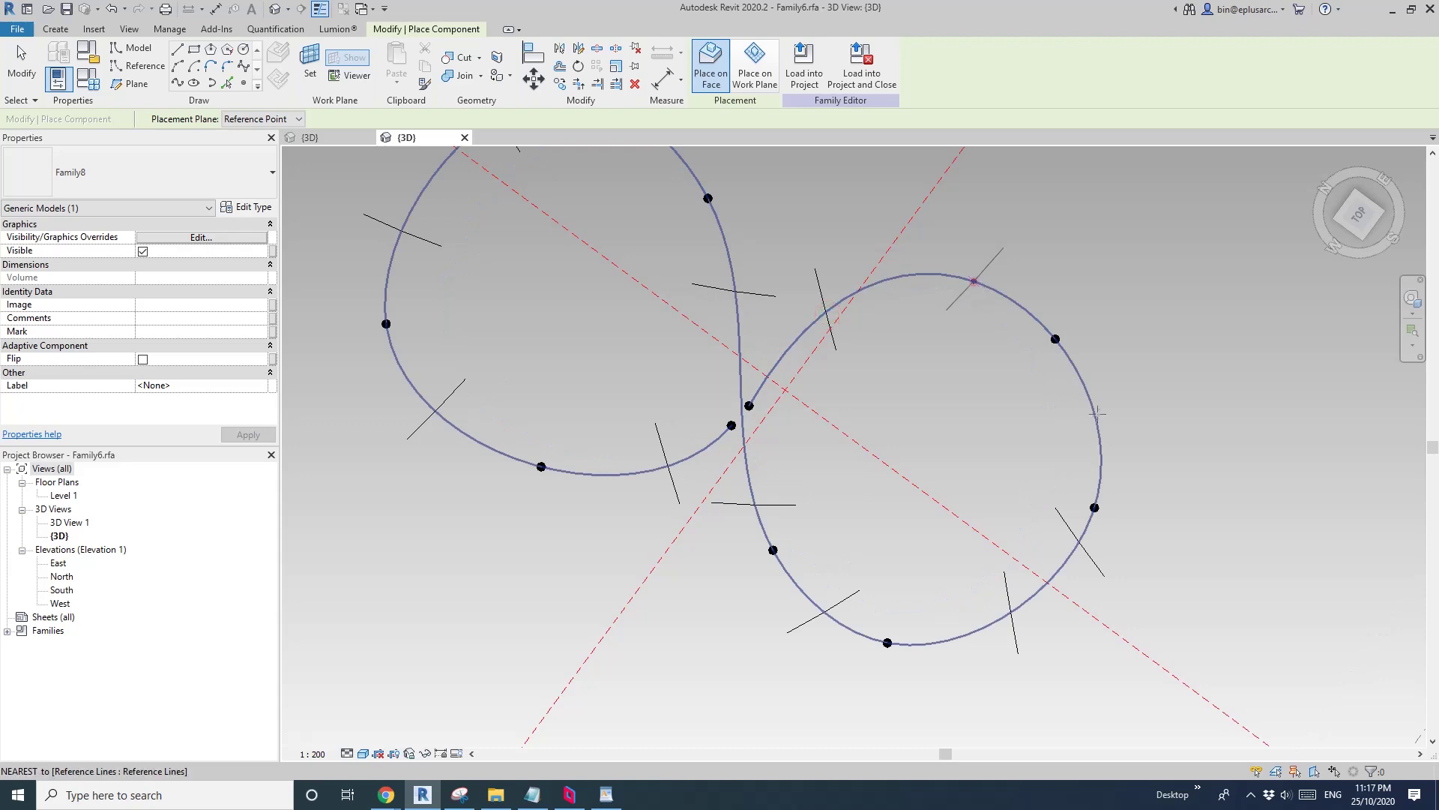
{"action": "key", "text": "Escape"}
{"action": "key", "text": "Escape"}
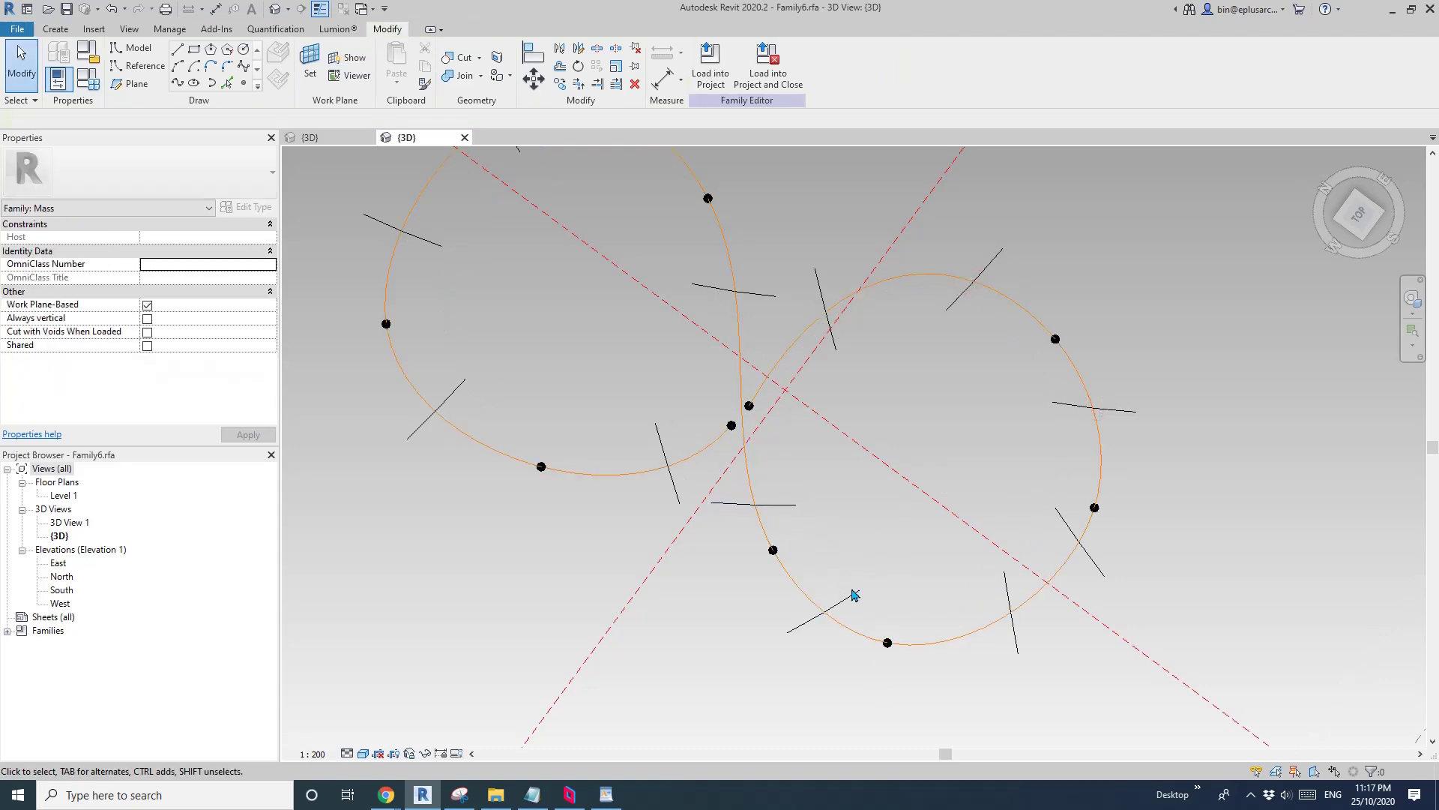
Select the Family8 component near the spline's crossing and check angle A in its type properties
{"action": "middle_click_drag", "start_coordinate": [865, 608], "coordinate": [711, 330], "text": "shift"}
{"action": "left_click", "coordinate": [709, 315]}
{"action": "middle_click_drag", "start_coordinate": [972, 493], "coordinate": [829, 344]}
{"action": "scroll", "coordinate": [844, 429], "scroll_direction": "up", "scroll_amount": 2}
{"action": "left_click", "coordinate": [828, 410]}
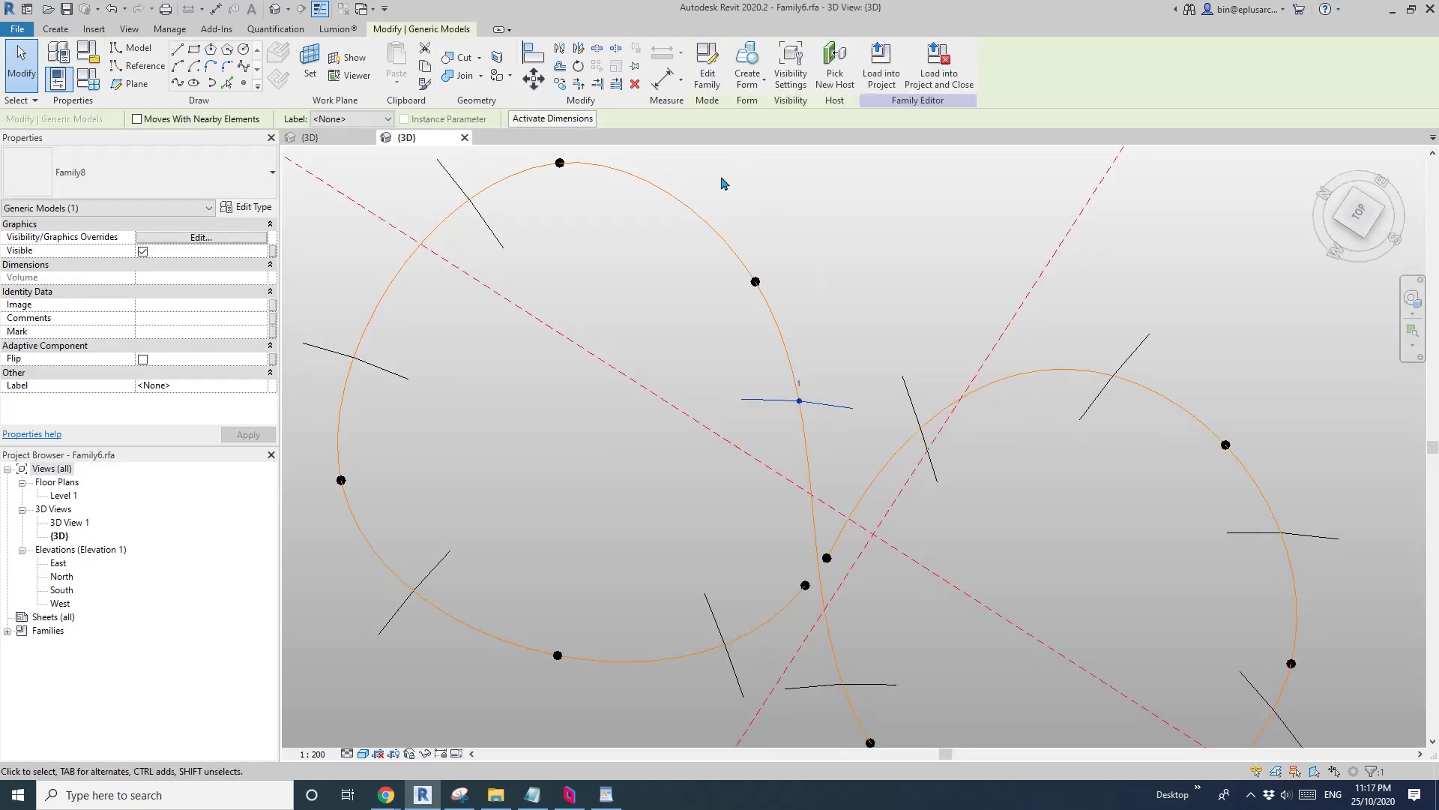
{"action": "left_click", "coordinate": [251, 210]}
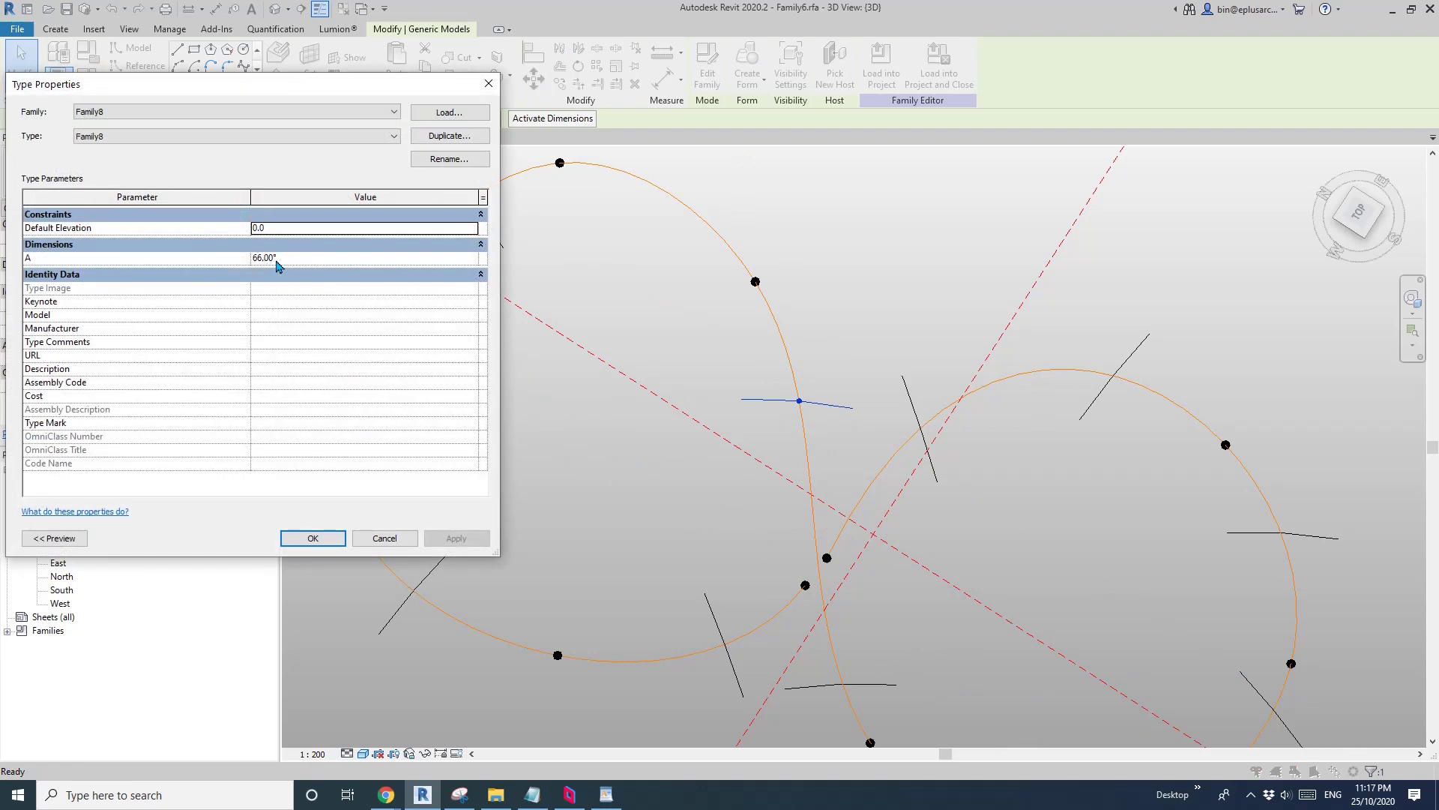
{"action": "left_click", "coordinate": [365, 539]}
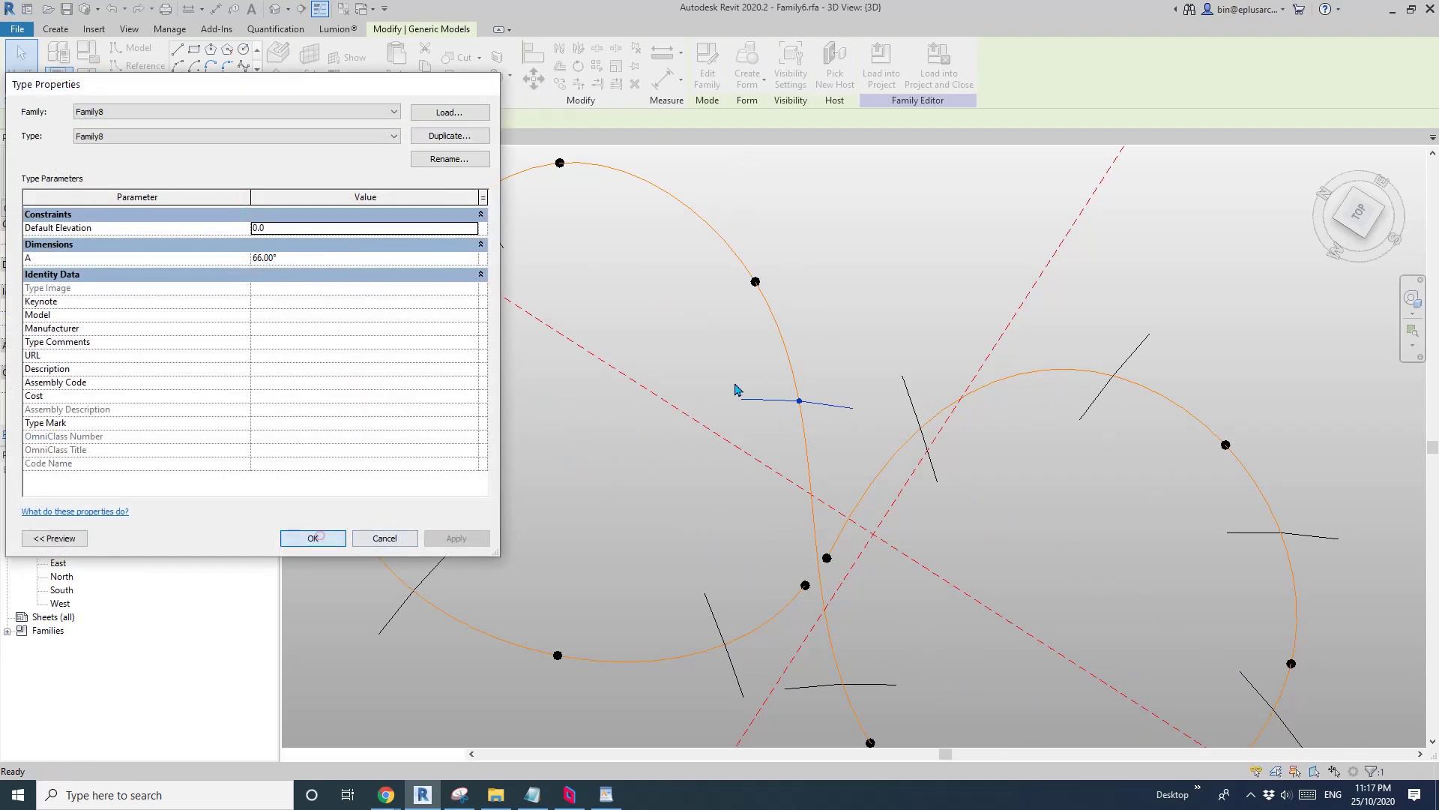
Open the selected Family8 component for editing and change its angle parameter A to an instance parameter
{"action": "left_click", "coordinate": [708, 78]}
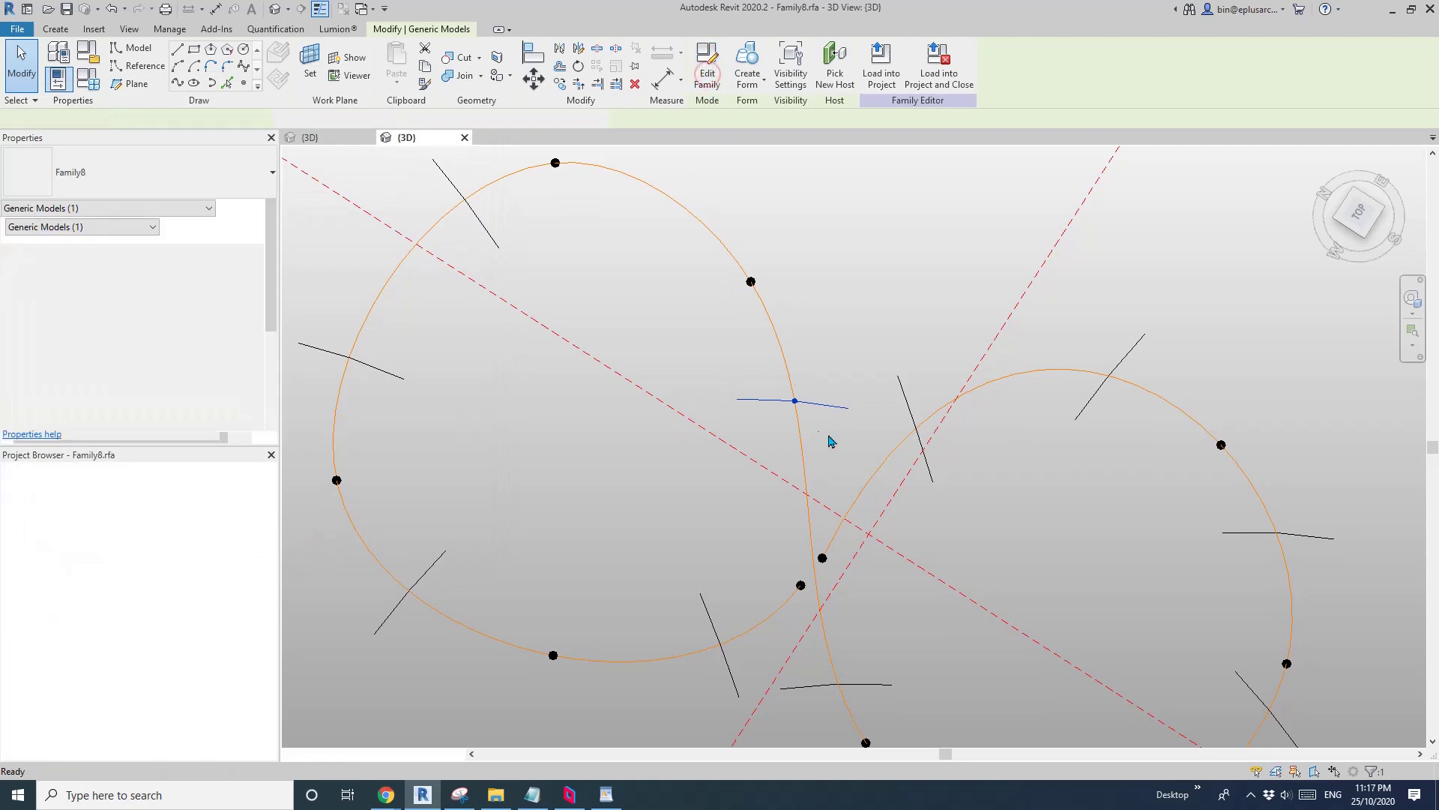
{"action": "left_click", "coordinate": [88, 80]}
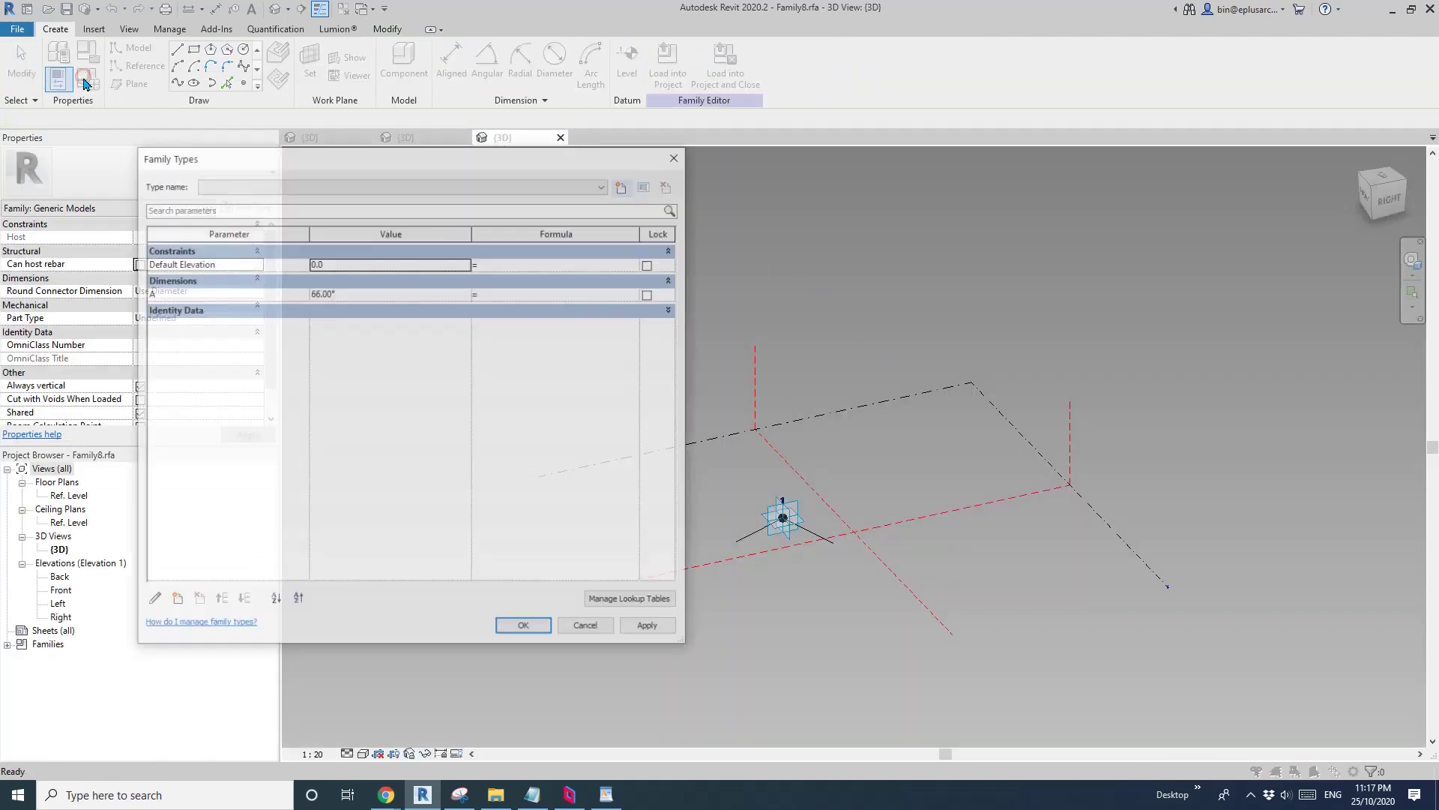
{"action": "left_click", "coordinate": [226, 294]}
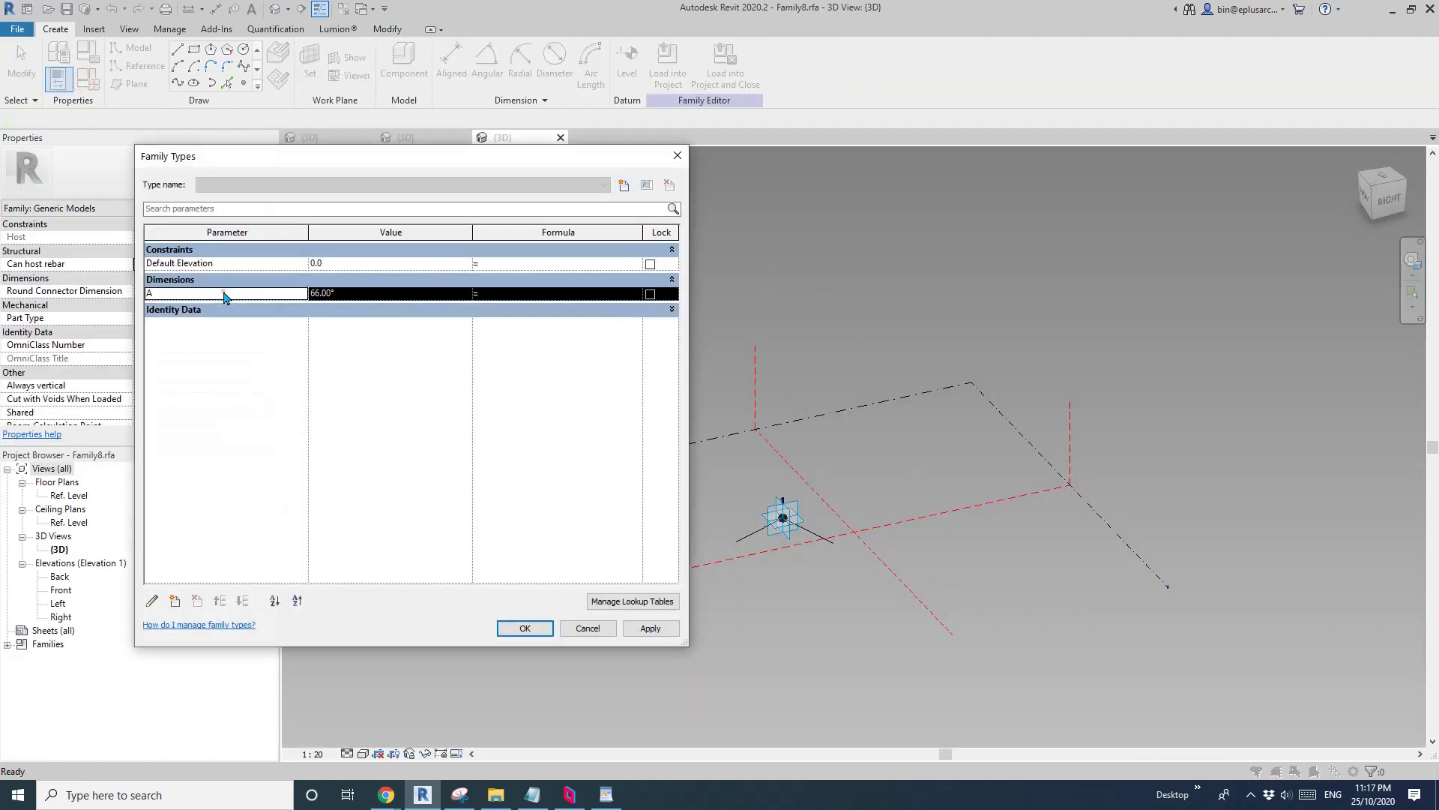
{"action": "left_click", "coordinate": [153, 601]}
{"action": "left_click", "coordinate": [1054, 346]}
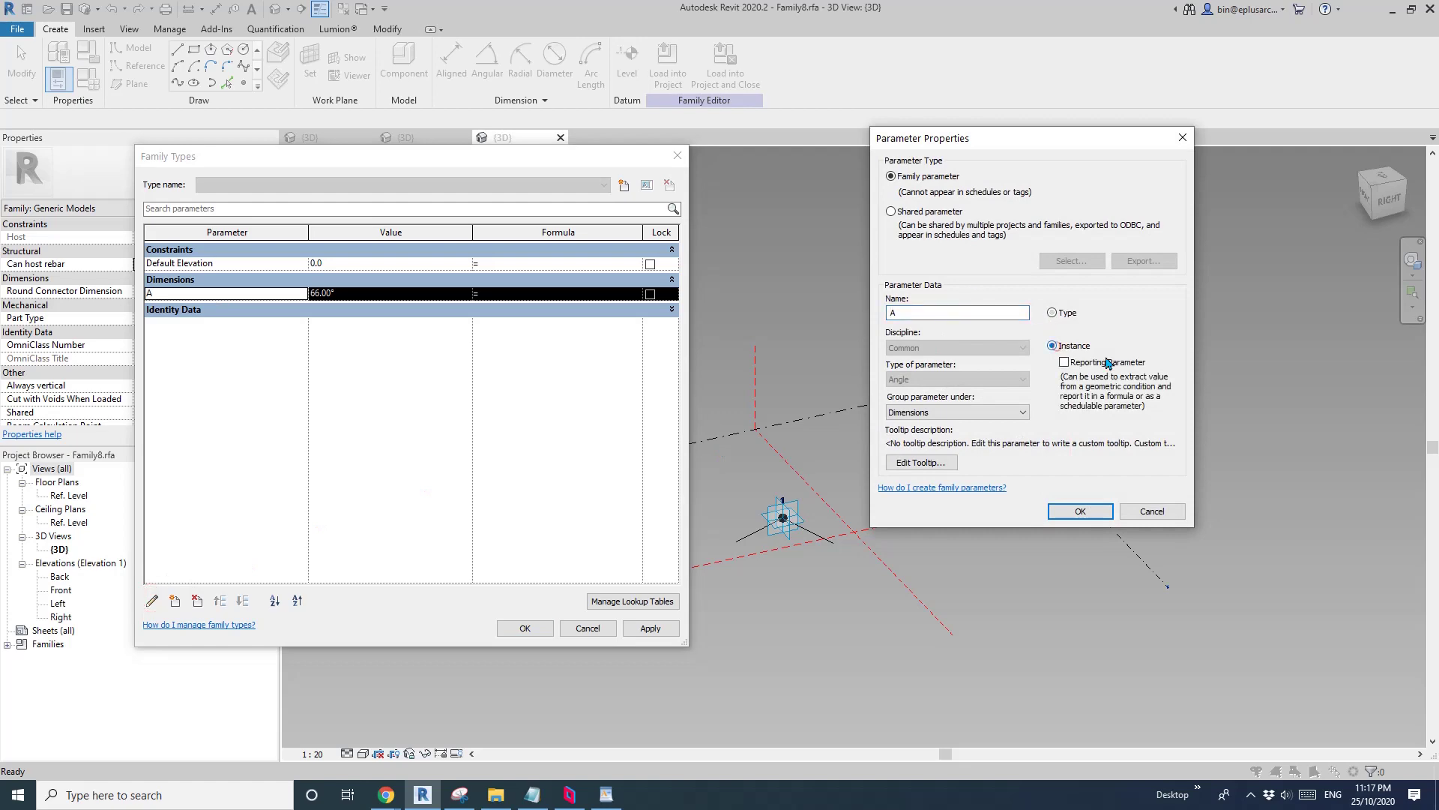
{"action": "left_click", "coordinate": [1077, 511]}
{"action": "left_click", "coordinate": [524, 628]}
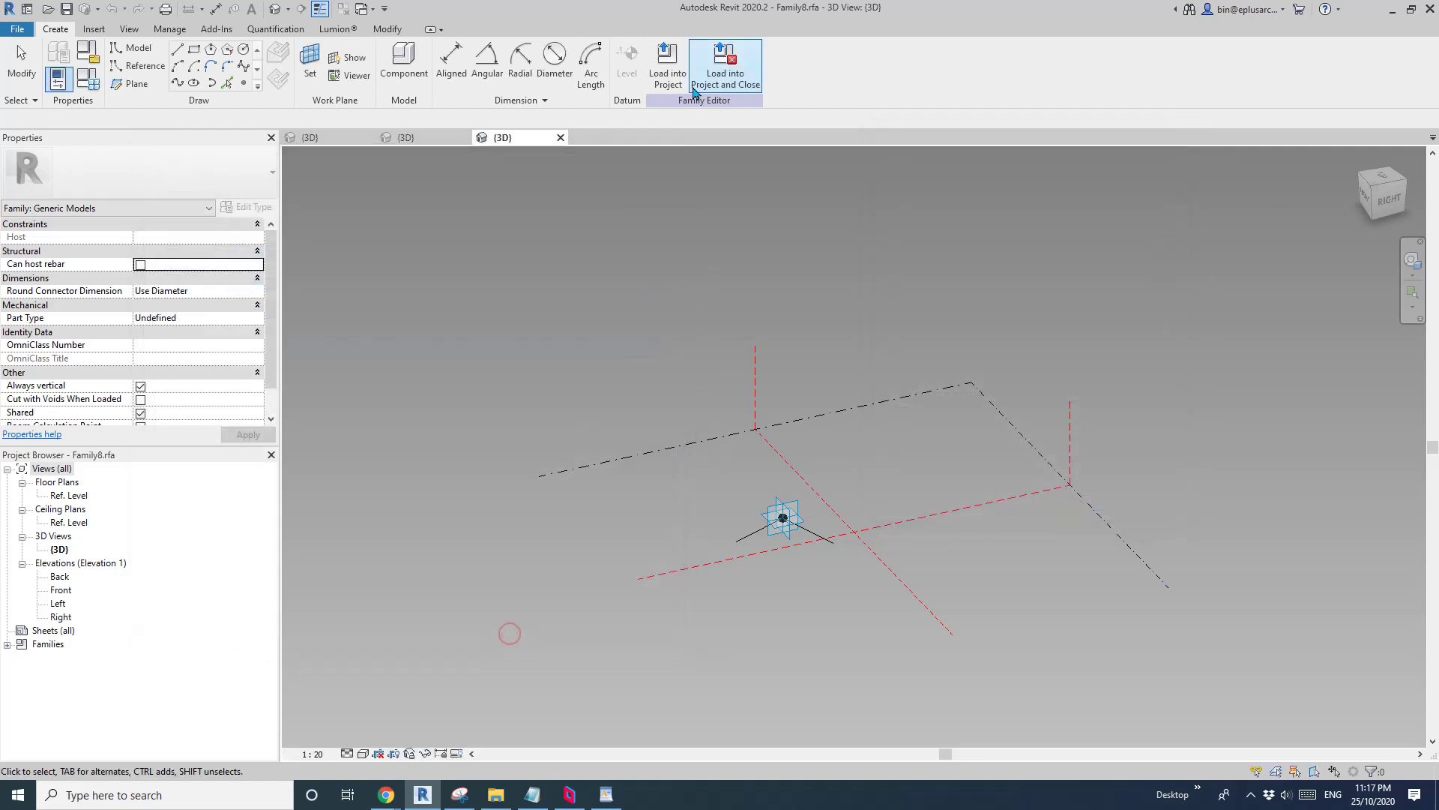
Load the edited Family8 into Family6.rfa only, overwriting the existing version
{"action": "left_click", "coordinate": [673, 74]}
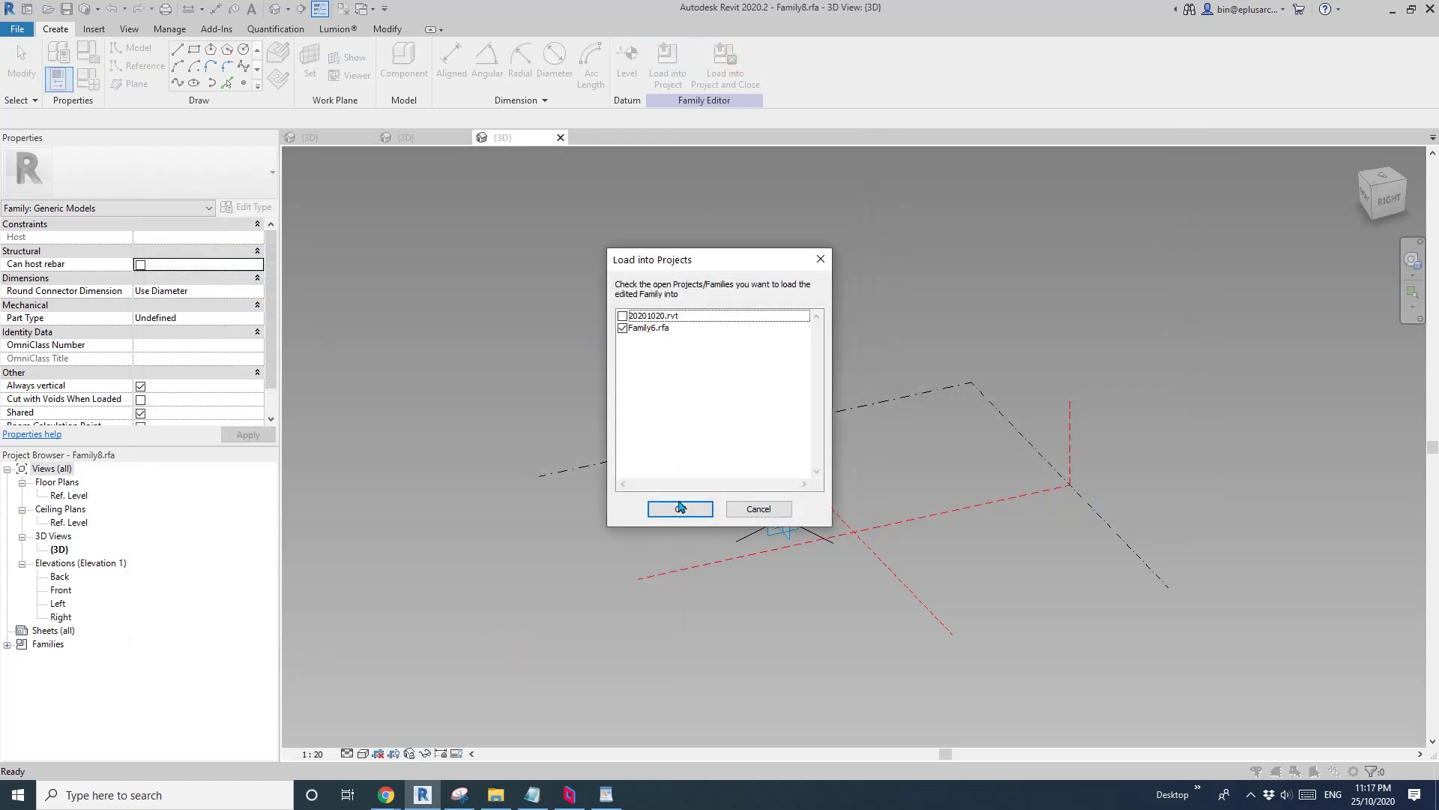
{"action": "left_click", "coordinate": [679, 507]}
{"action": "left_click", "coordinate": [745, 396]}
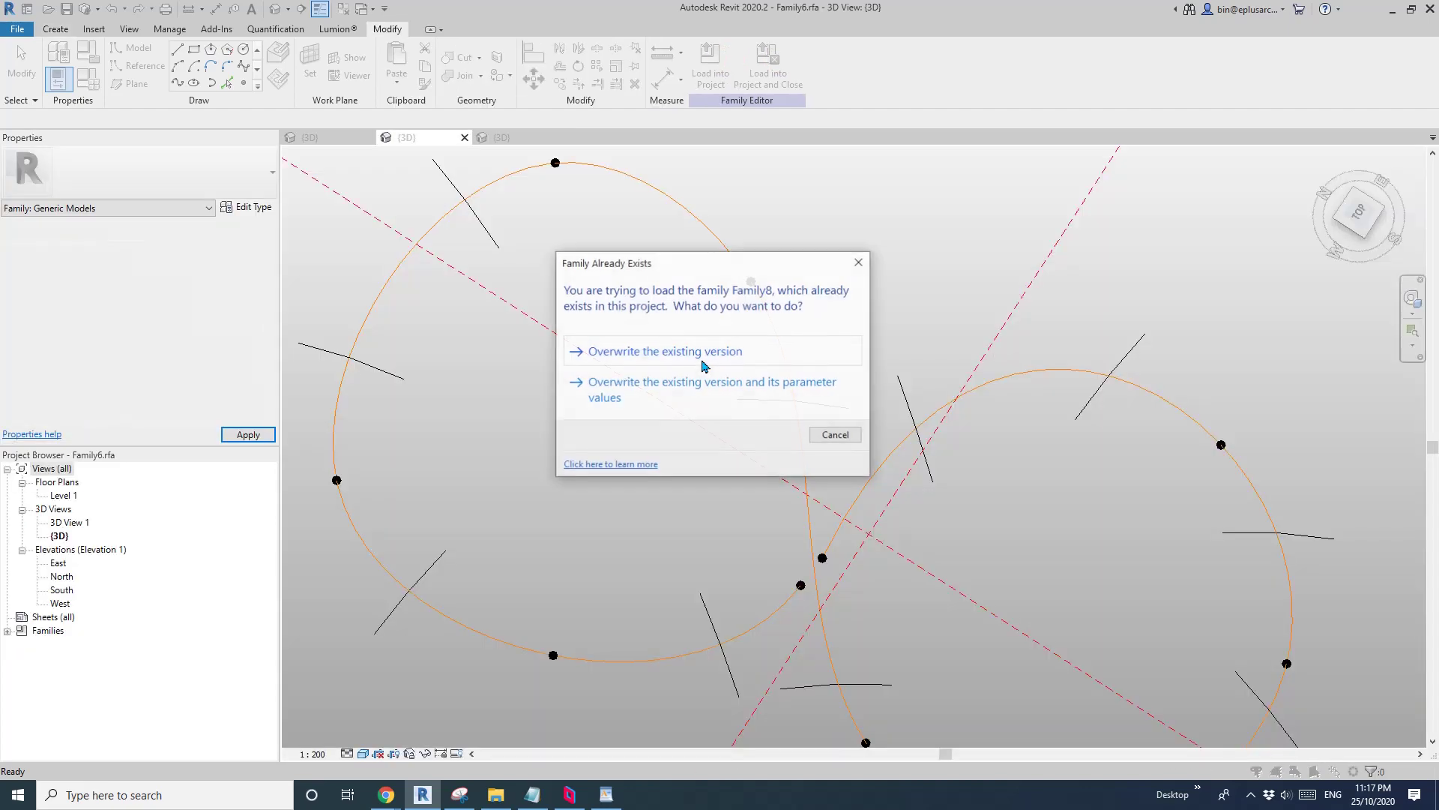
{"action": "left_click", "coordinate": [692, 353]}
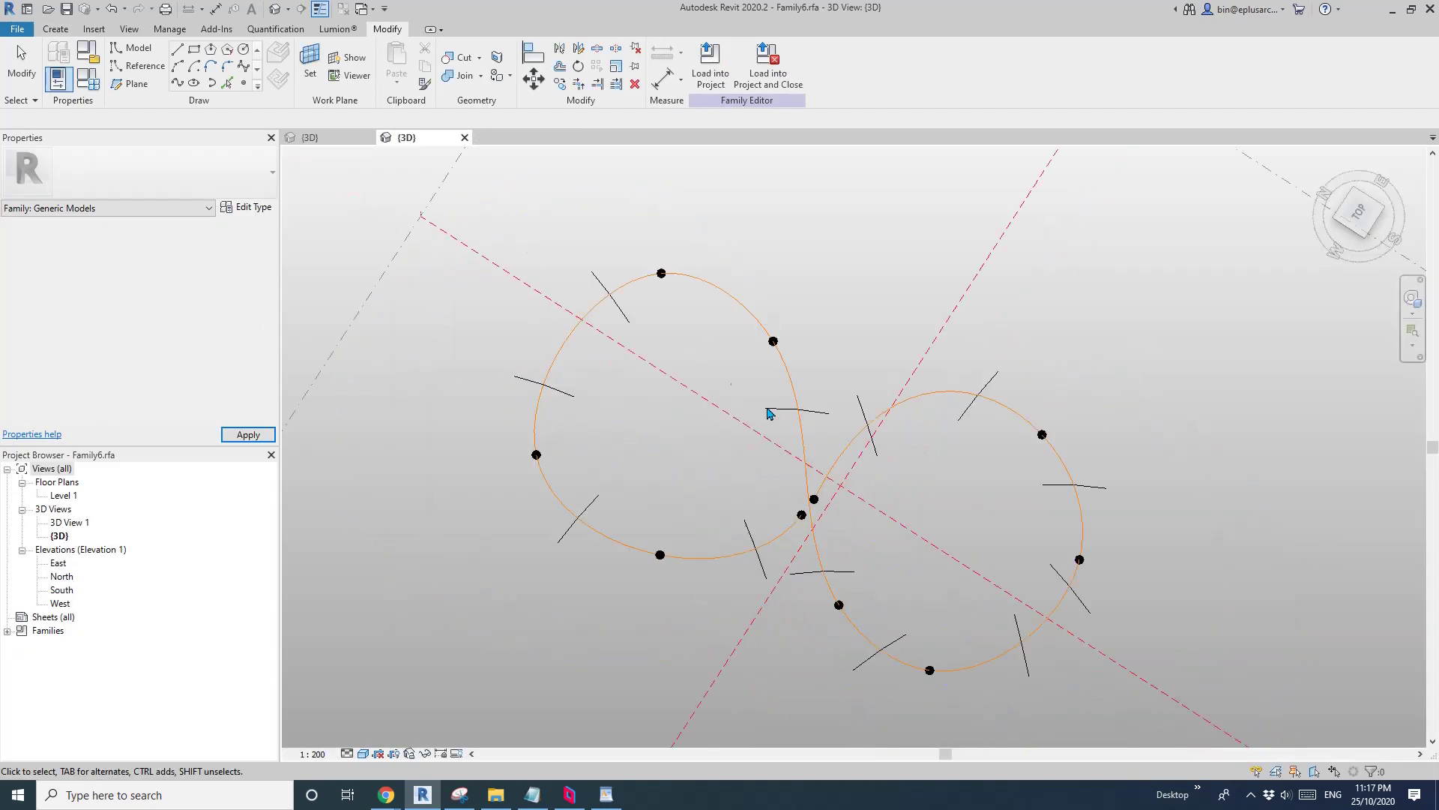
Select the Family8 component on the left loop just before the spline's crossing and set its angle A to 60°
{"action": "middle_click_drag", "start_coordinate": [766, 408], "coordinate": [702, 354]}
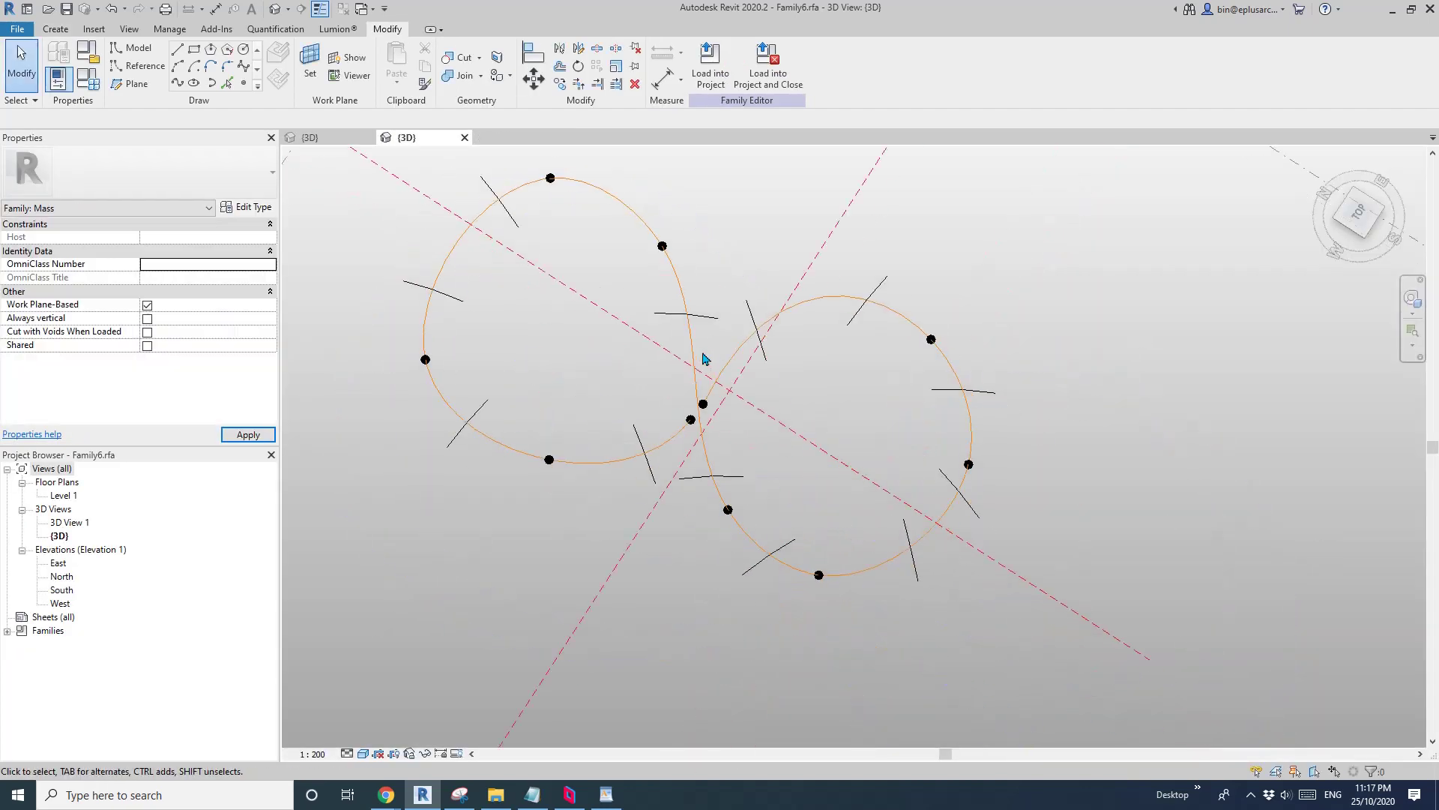
{"action": "left_click", "coordinate": [1358, 212]}
{"action": "scroll", "coordinate": [835, 428], "scroll_direction": "up", "scroll_amount": 4}
{"action": "middle_click_drag", "start_coordinate": [644, 297], "coordinate": [772, 398]}
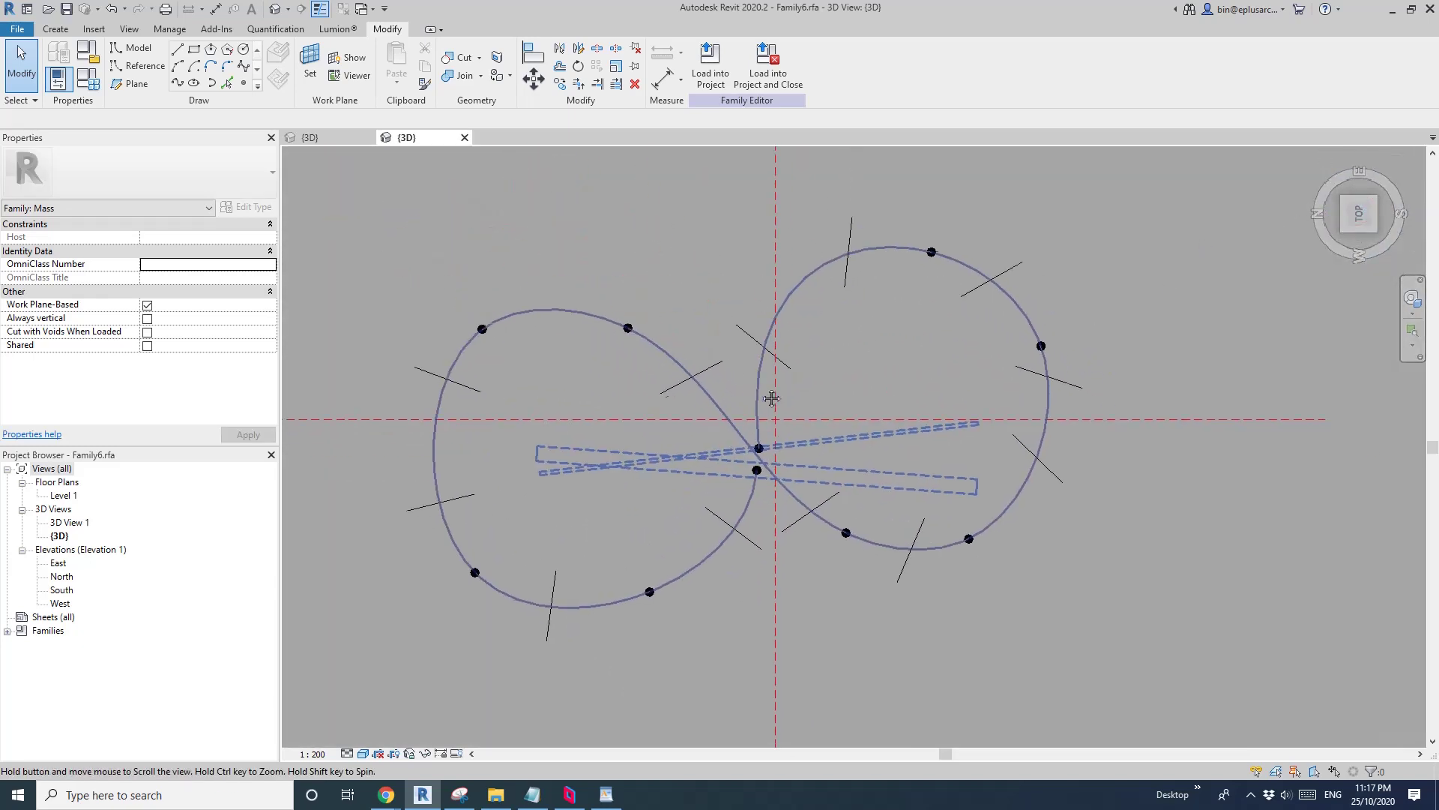
{"action": "left_click", "coordinate": [719, 366]}
{"action": "left_click", "coordinate": [718, 415]}
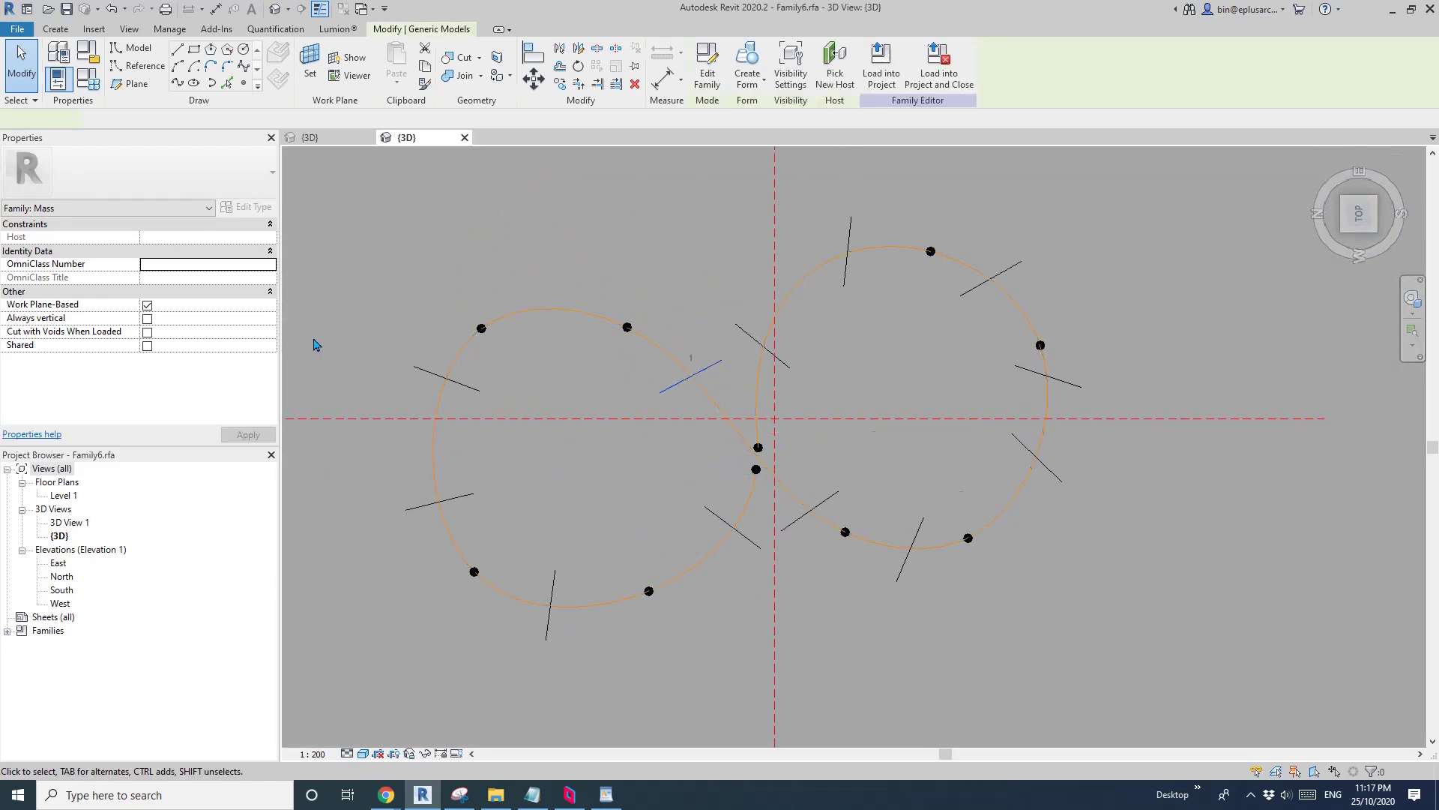
{"action": "left_click", "coordinate": [186, 278]}
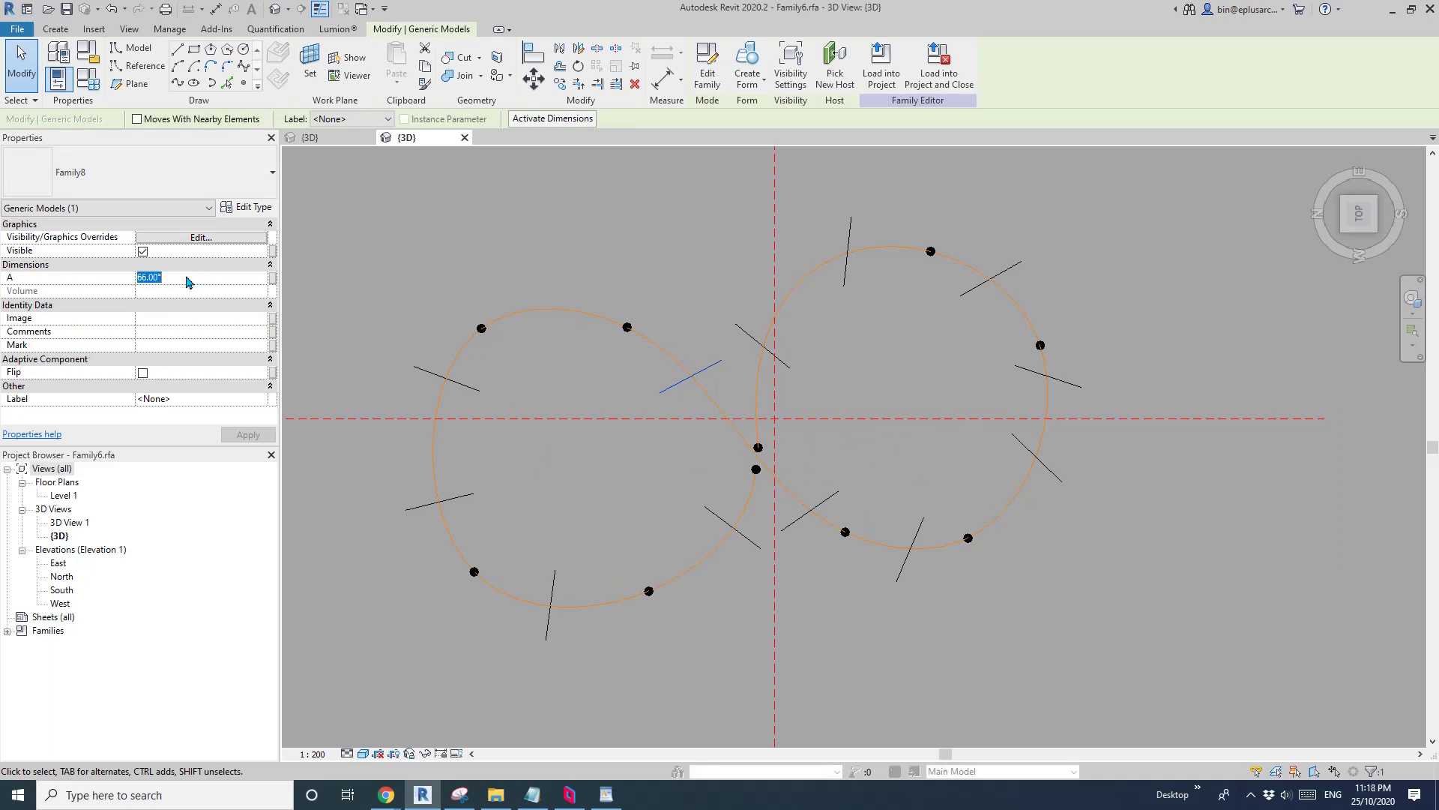
{"action": "type", "text": "60"}
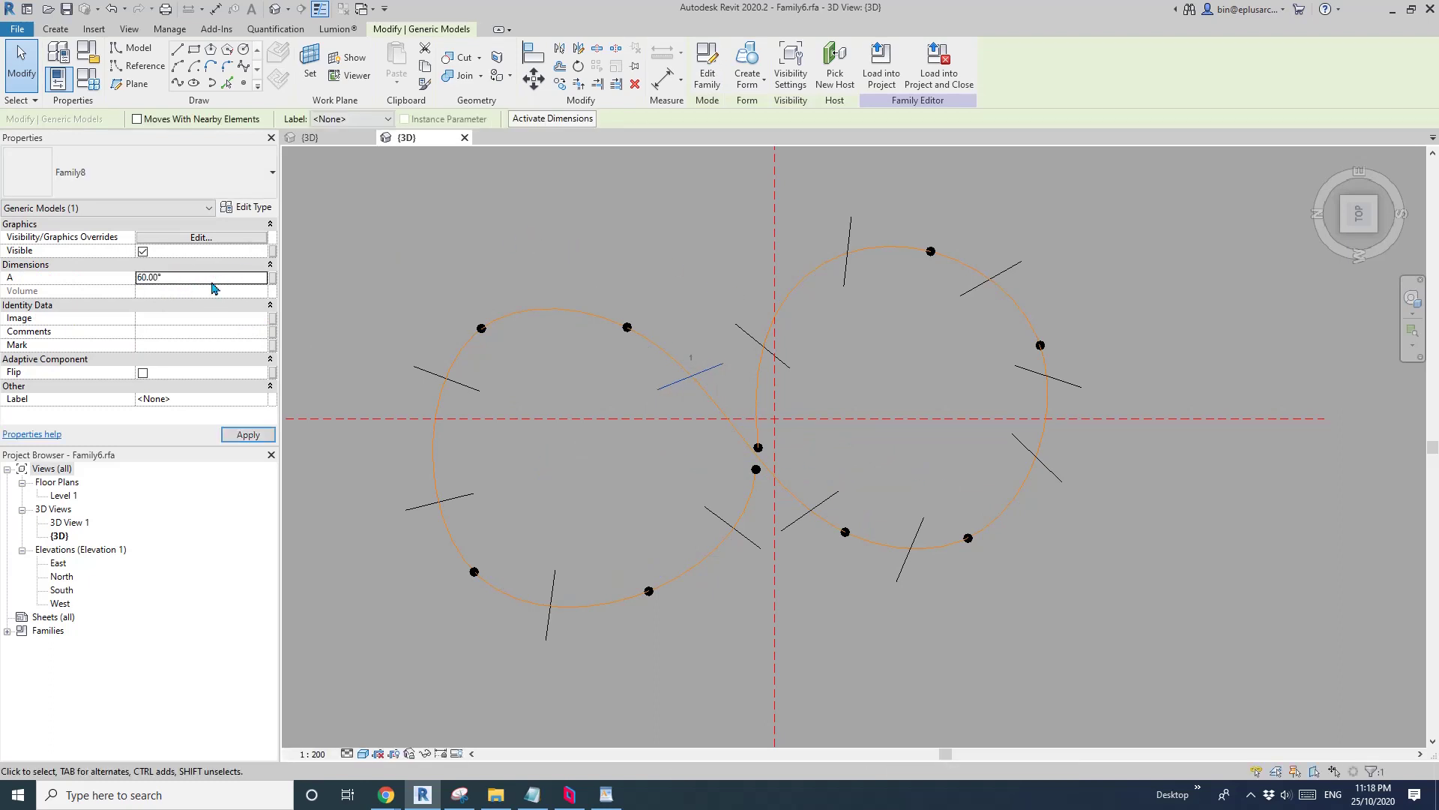
Try angle A values of 50° and 70° on the selected Family8 component
{"action": "left_click", "coordinate": [212, 282]}
{"action": "type", "text": "50"}
{"action": "key", "text": "Return"}
{"action": "left_click", "coordinate": [225, 289]}
{"action": "type", "text": "7"}
{"action": "key", "text": "Return"}
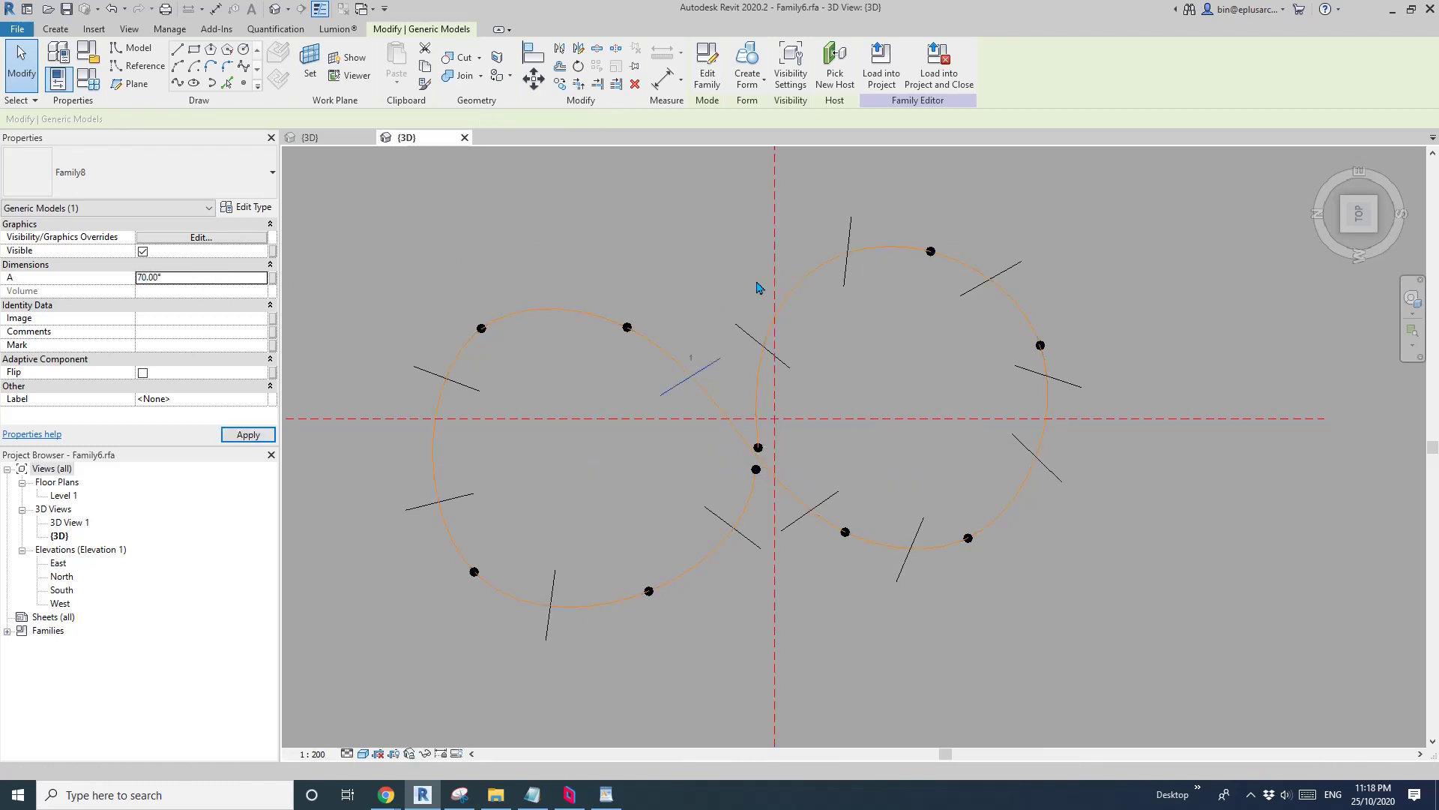
Set the selected Family8 component's angle A to 80°
{"action": "left_click", "coordinate": [221, 281]}
{"action": "type", "text": "80"}
{"action": "key", "text": "Return"}
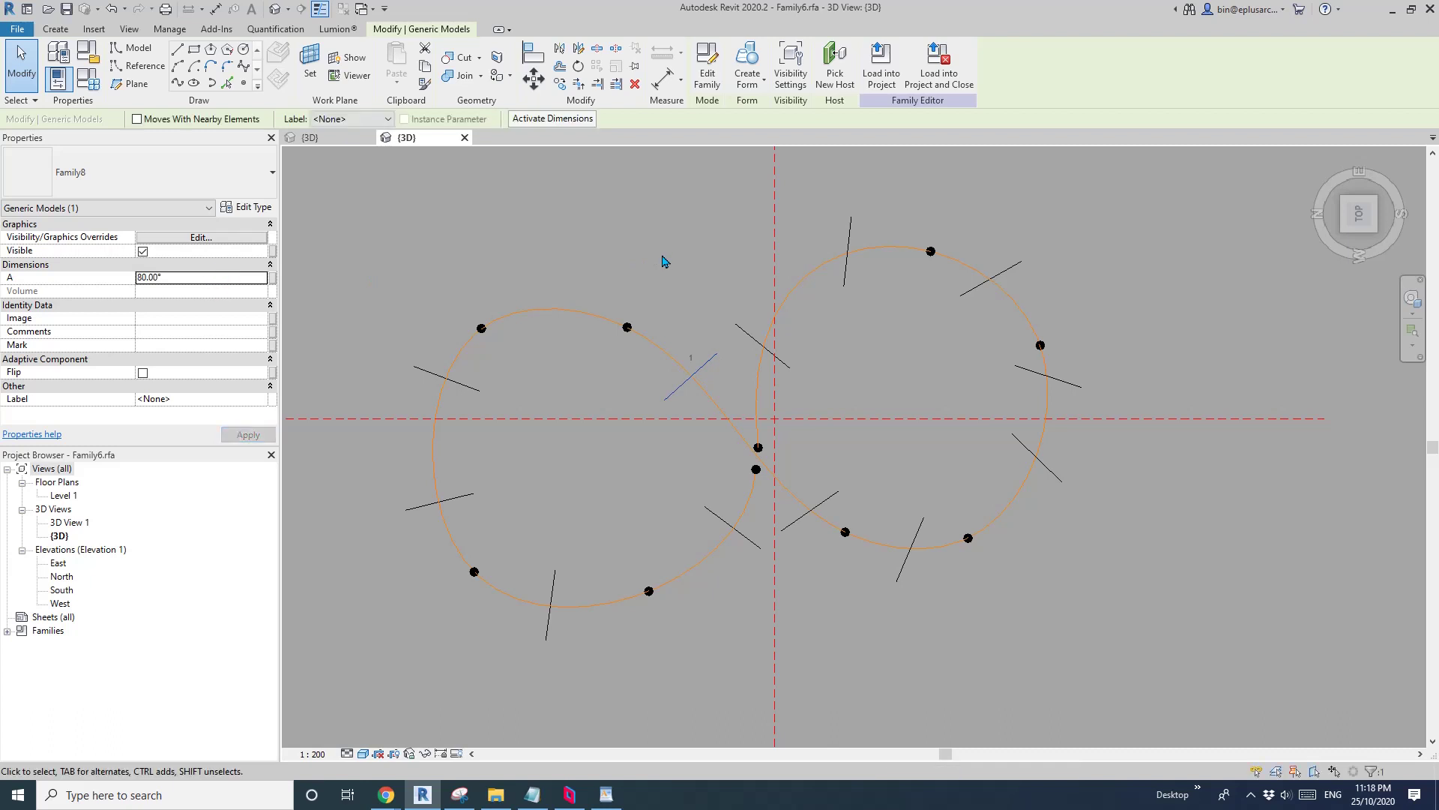
Set angle A to 80° for the Family8 component just past the crossing on the right loop's lower side, and 90° for the next one
{"action": "left_click", "coordinate": [821, 502]}
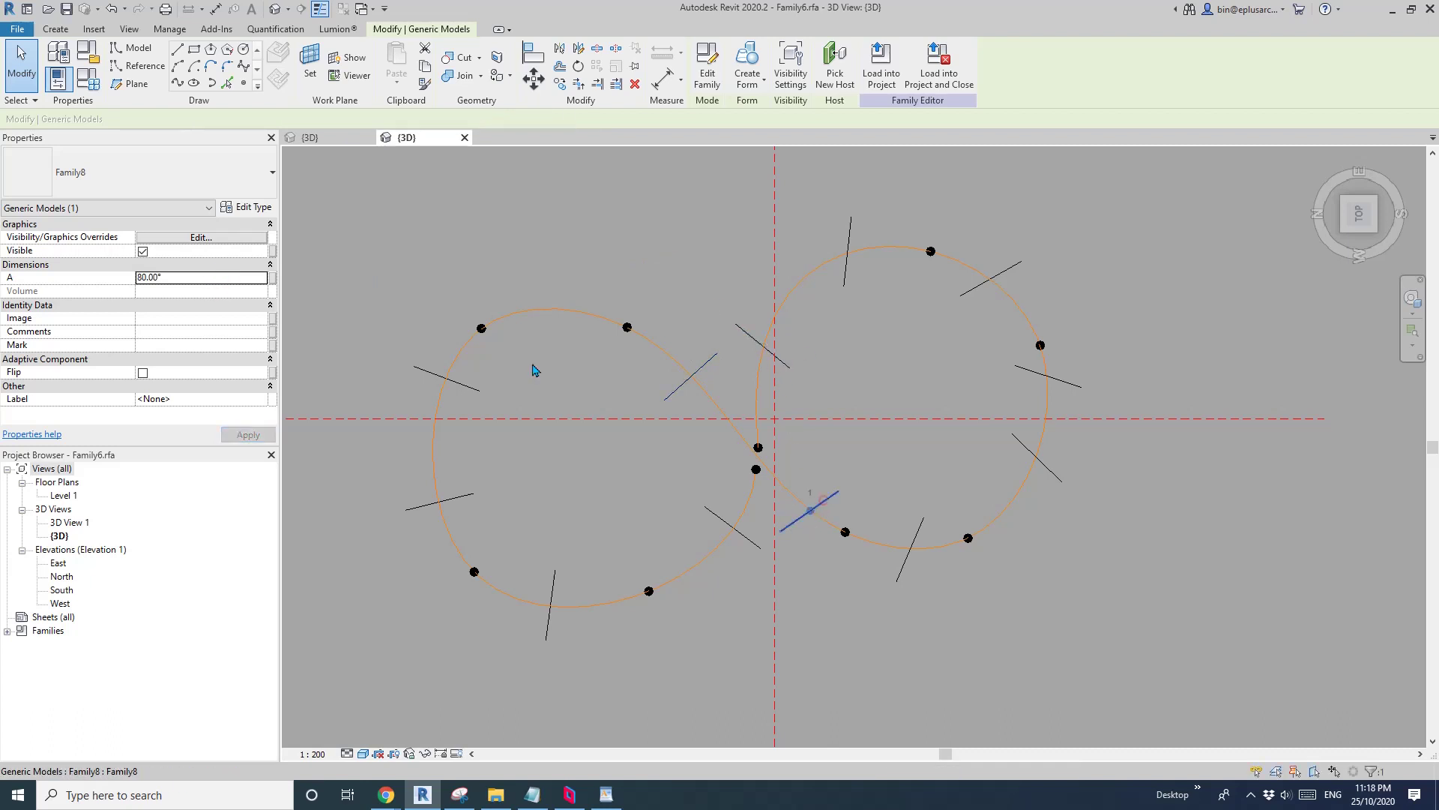
{"action": "left_click", "coordinate": [222, 277]}
{"action": "type", "text": "80"}
{"action": "key", "text": "Return"}
{"action": "left_click", "coordinate": [222, 277]}
{"action": "type", "text": "80"}
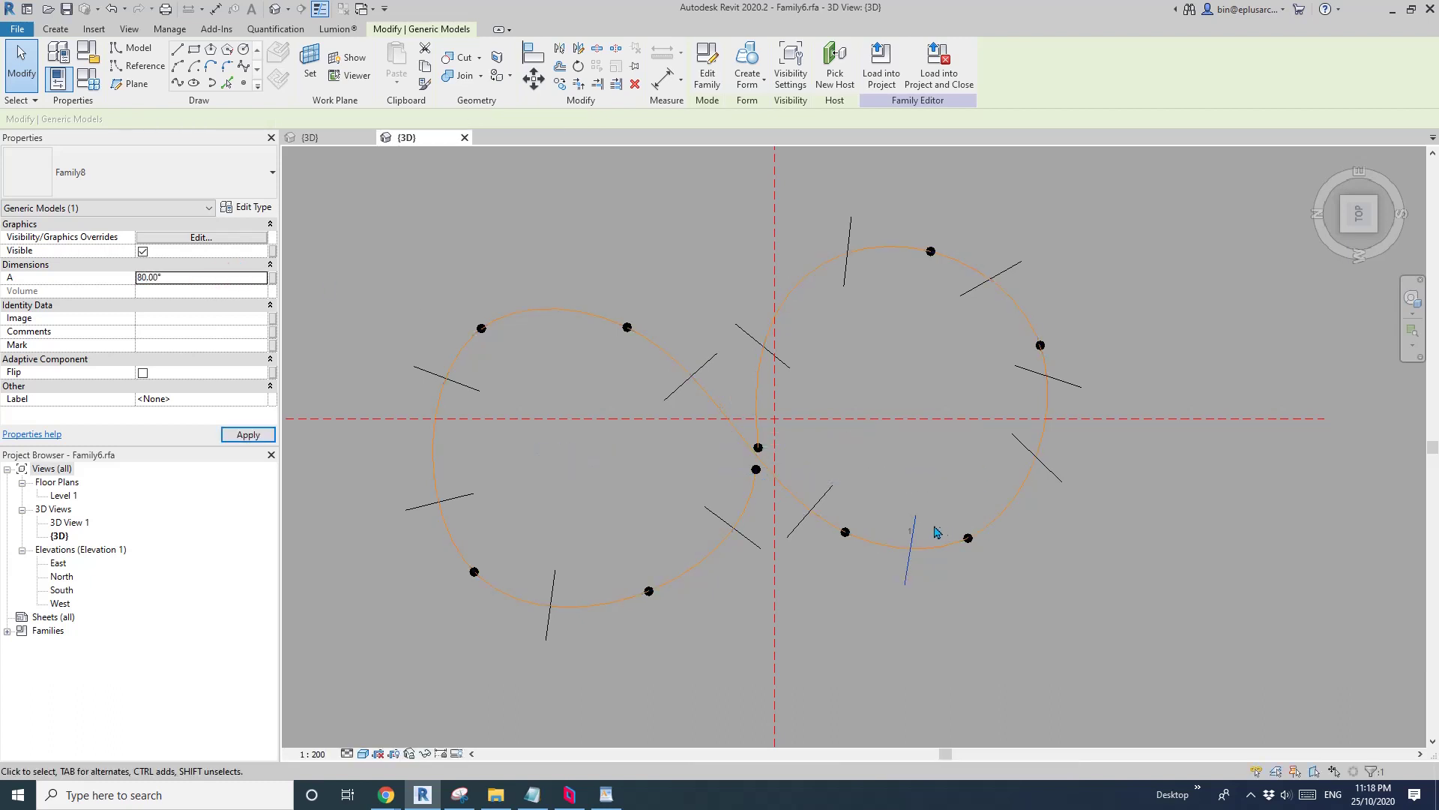
{"action": "left_click", "coordinate": [221, 277]}
{"action": "type", "text": "90"}
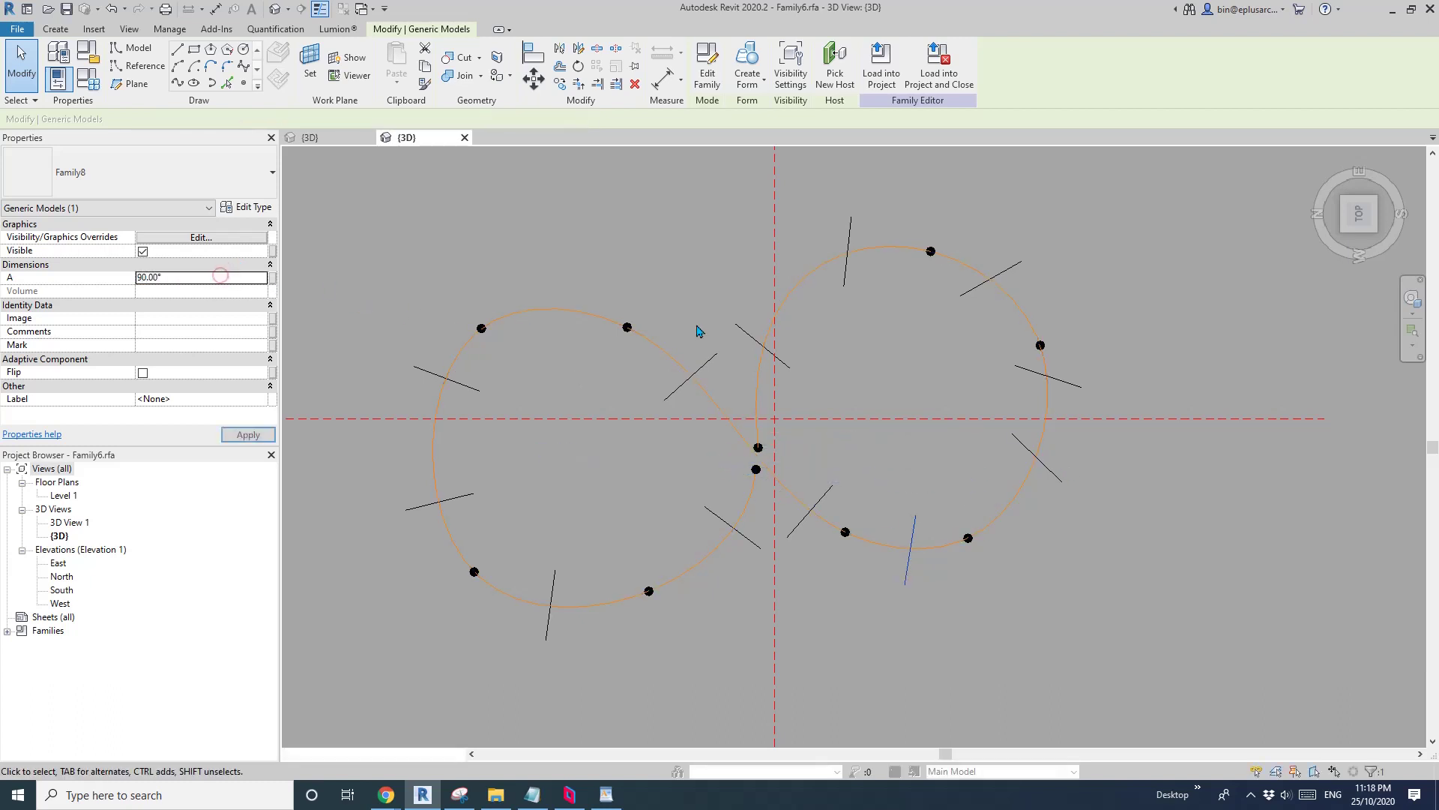
{"action": "scroll", "coordinate": [920, 387], "scroll_direction": "down", "scroll_amount": 2}
{"action": "left_click", "coordinate": [904, 399]}
Select the Family8 component on the upper outer side of the left loop and open its family for editing
{"action": "scroll", "coordinate": [870, 405], "scroll_direction": "up", "scroll_amount": 1}
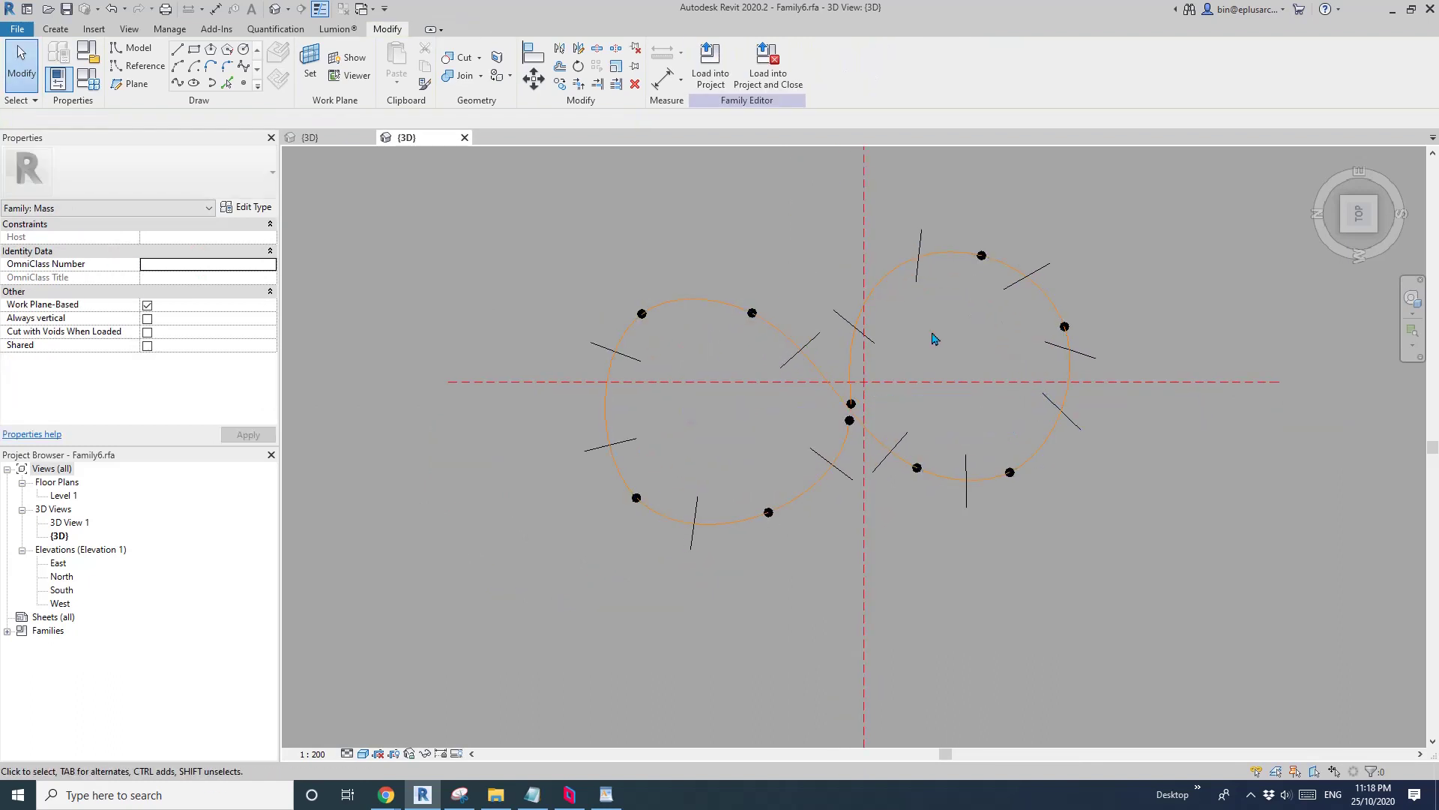
{"action": "scroll", "coordinate": [952, 345], "scroll_direction": "up", "scroll_amount": 1}
{"action": "scroll", "coordinate": [919, 326], "scroll_direction": "down", "scroll_amount": 1}
{"action": "middle_click_drag", "start_coordinate": [926, 368], "coordinate": [870, 345]}
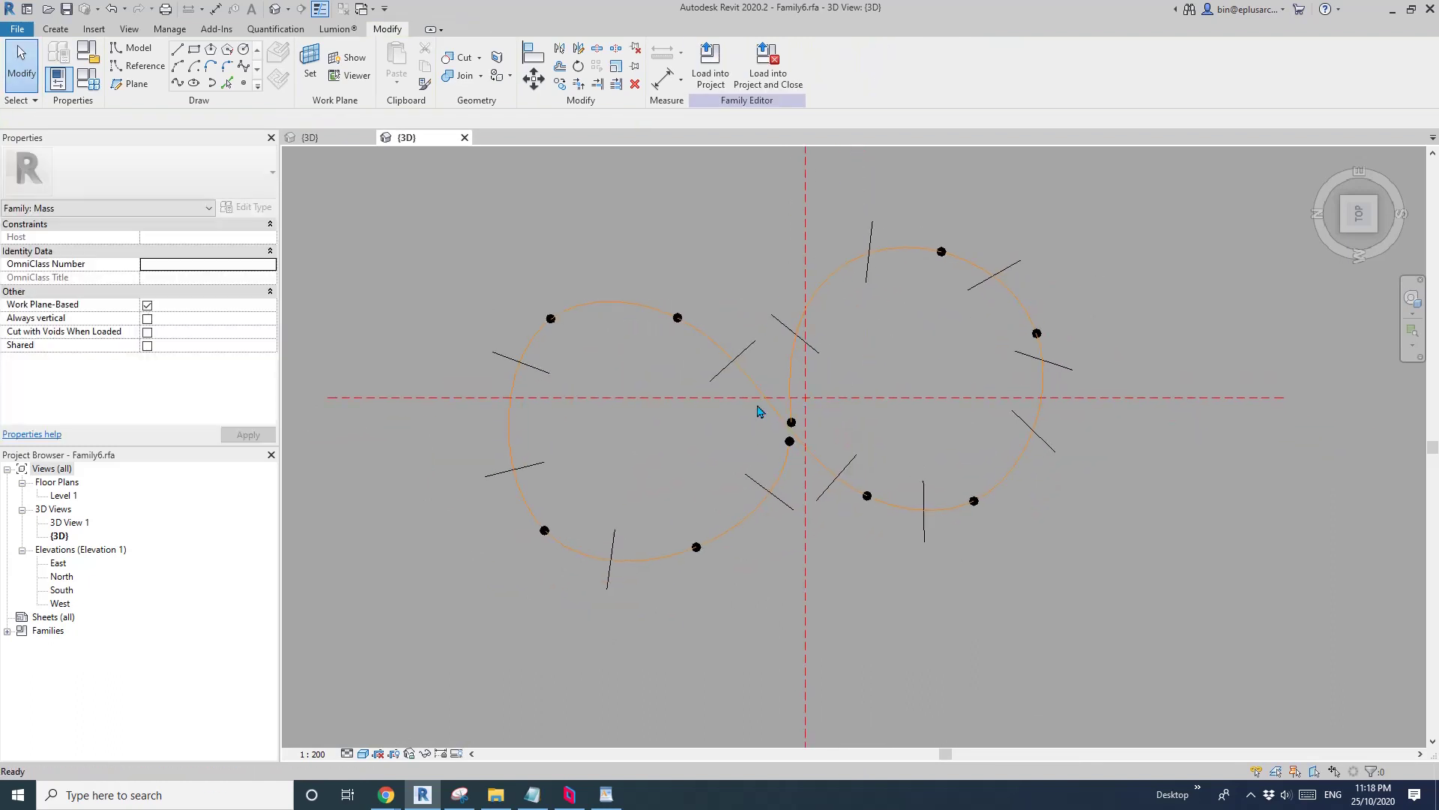
{"action": "middle_click_drag", "start_coordinate": [586, 466], "coordinate": [620, 460]}
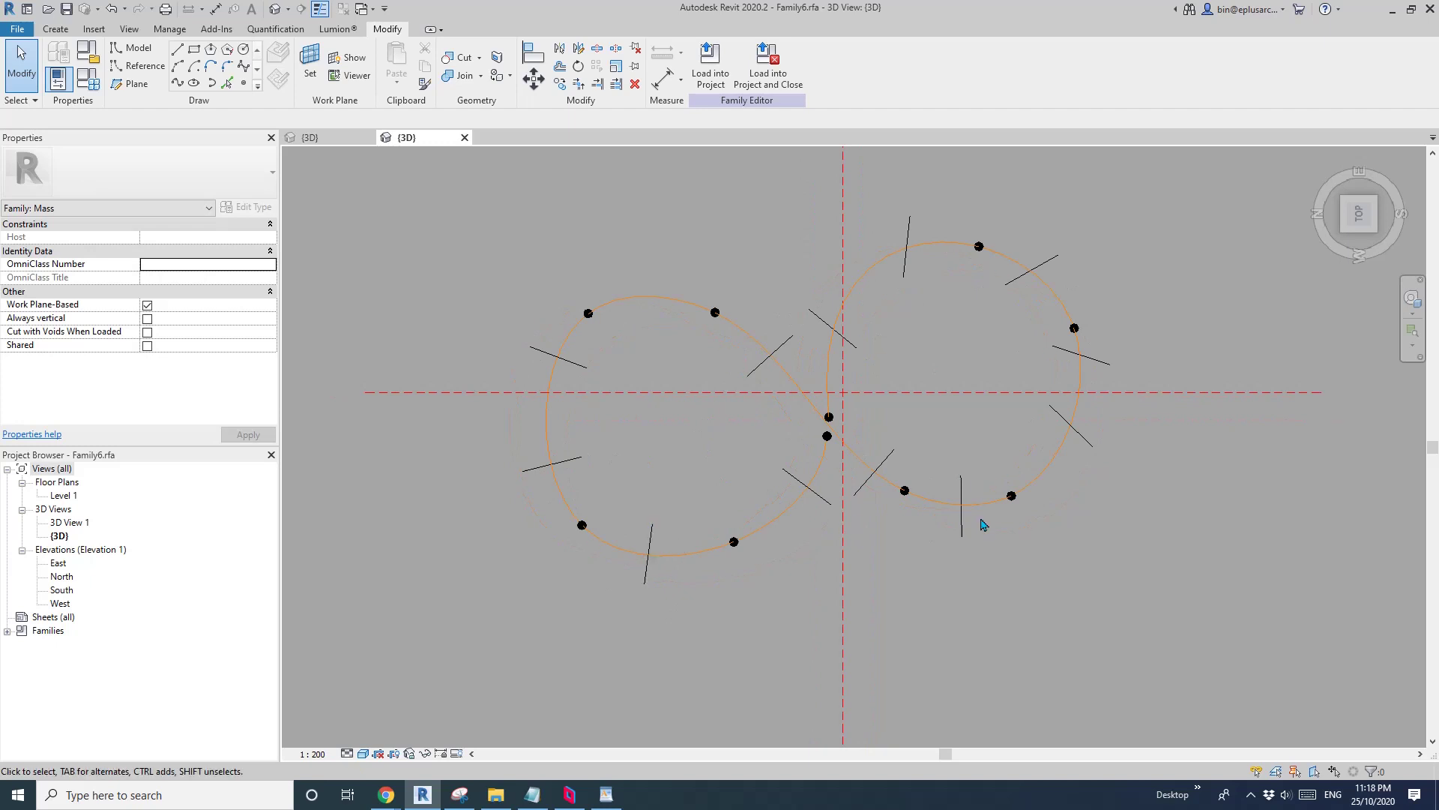
{"action": "middle_click_drag", "start_coordinate": [773, 361], "coordinate": [819, 356]}
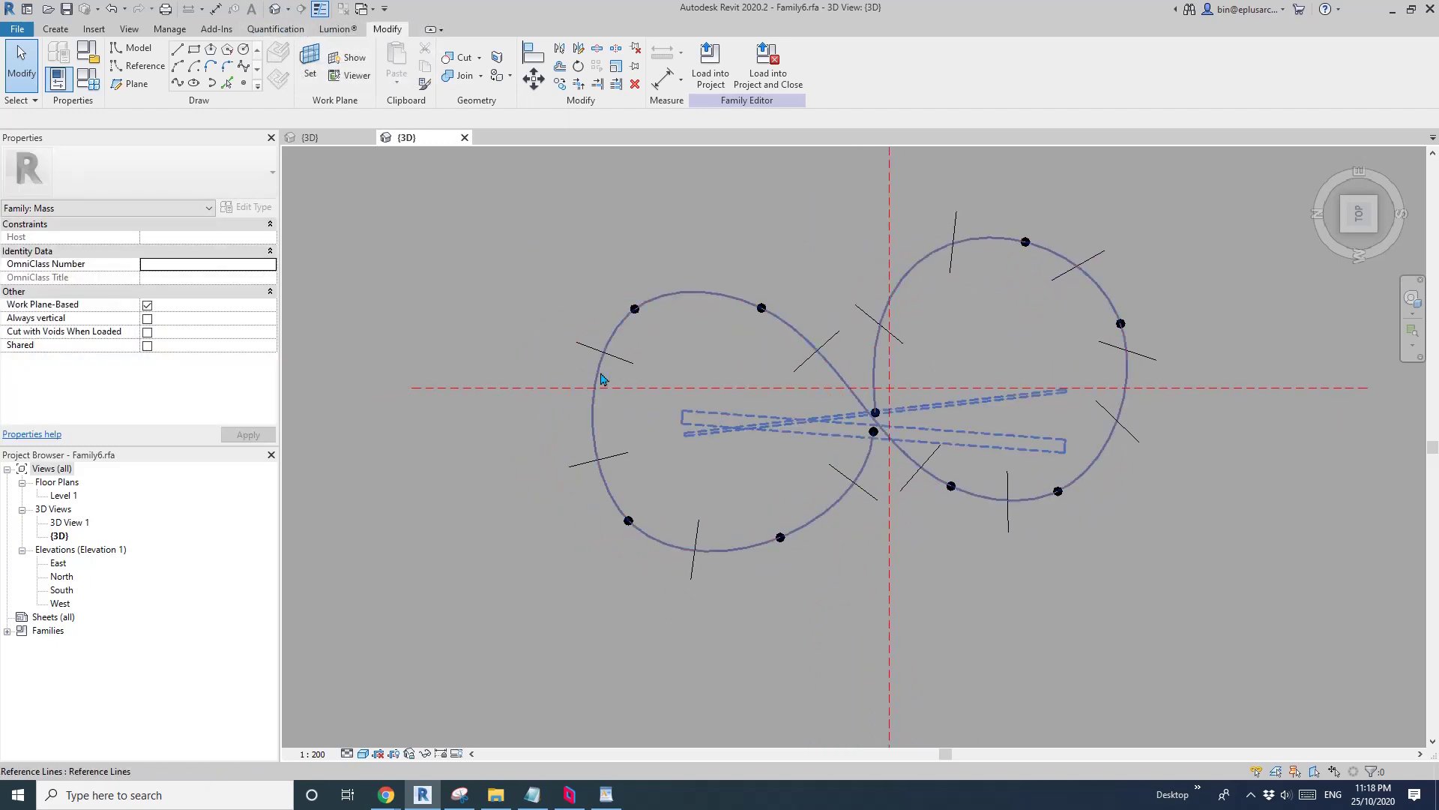
{"action": "left_click", "coordinate": [616, 357]}
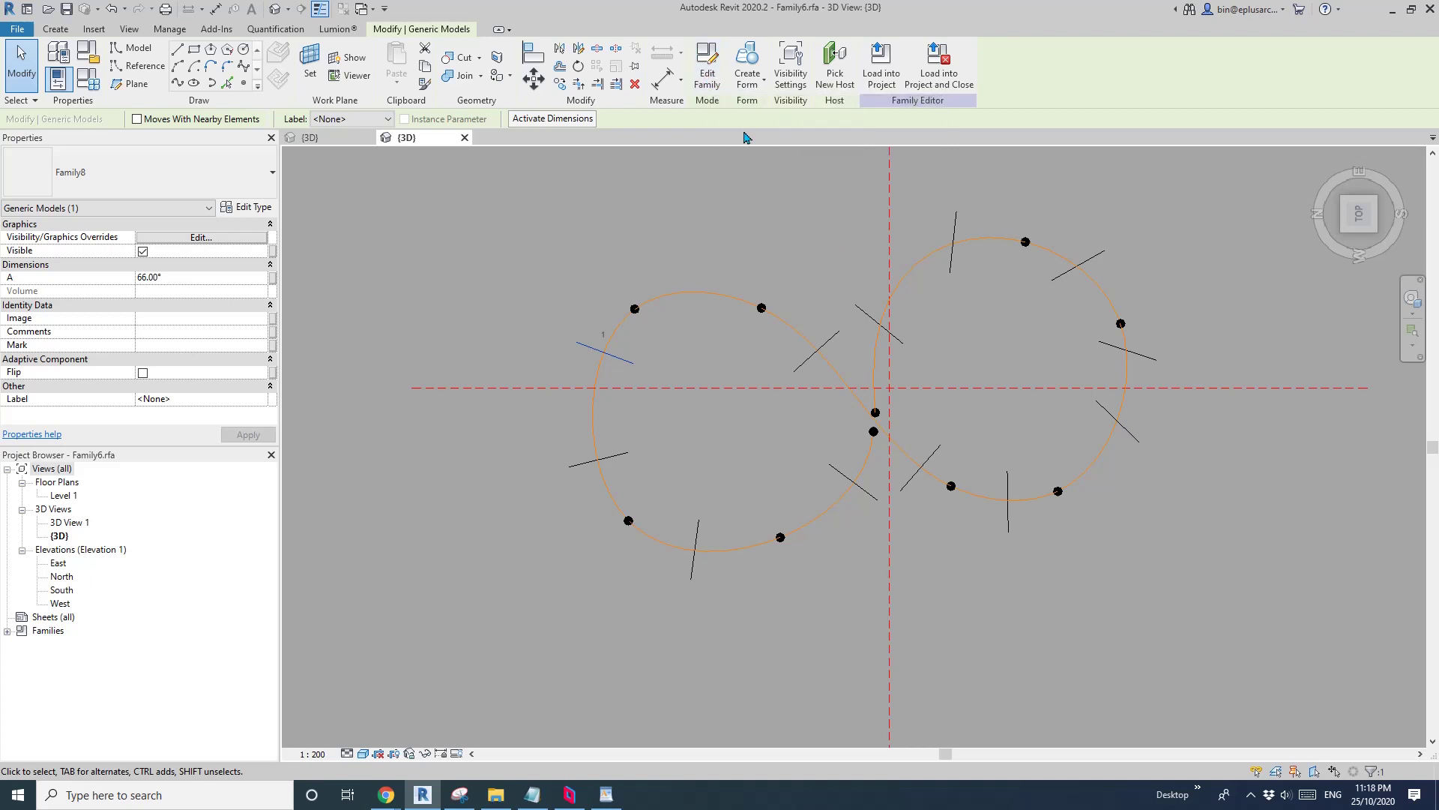
{"action": "left_click", "coordinate": [710, 73]}
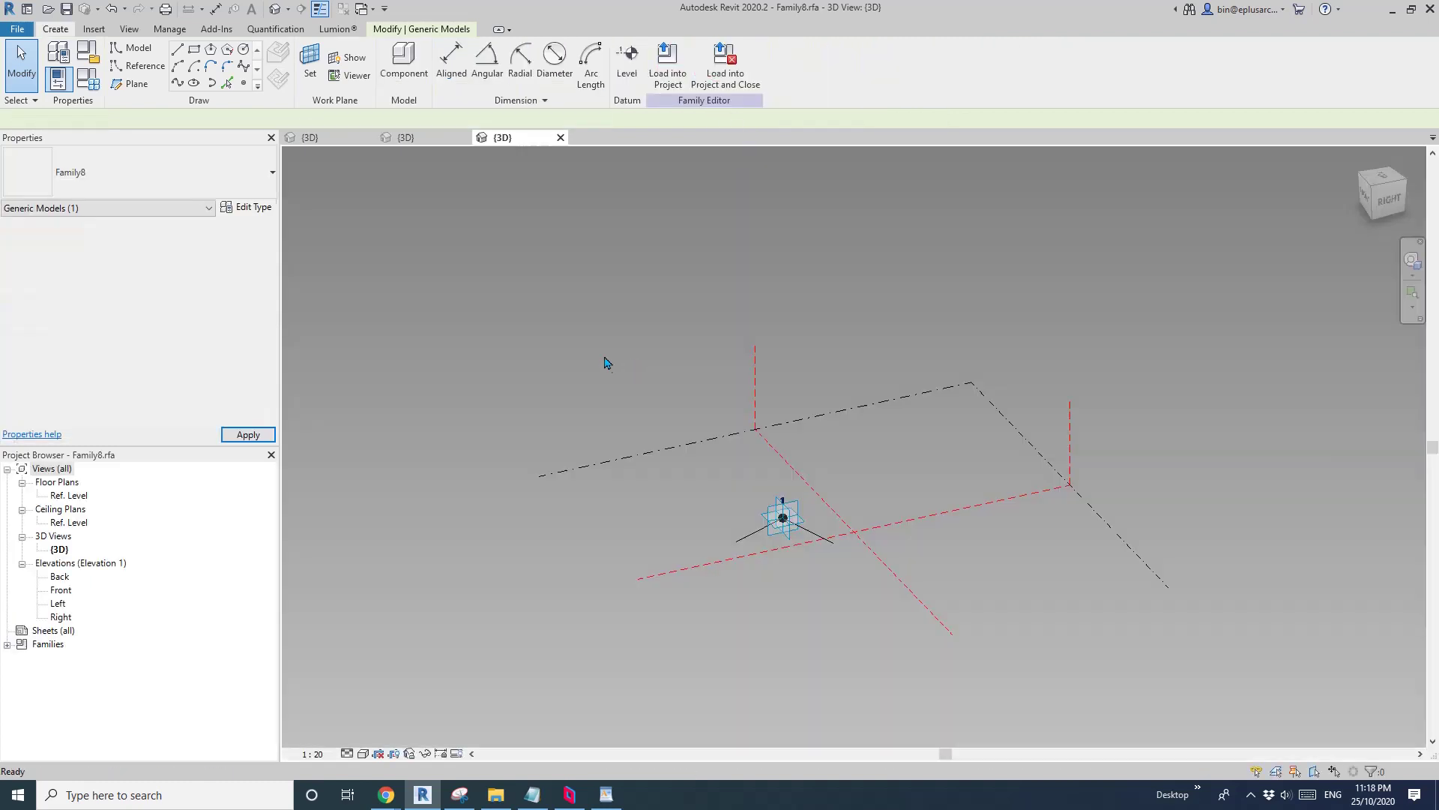
{"action": "middle_click_drag", "start_coordinate": [771, 523], "coordinate": [778, 505]}
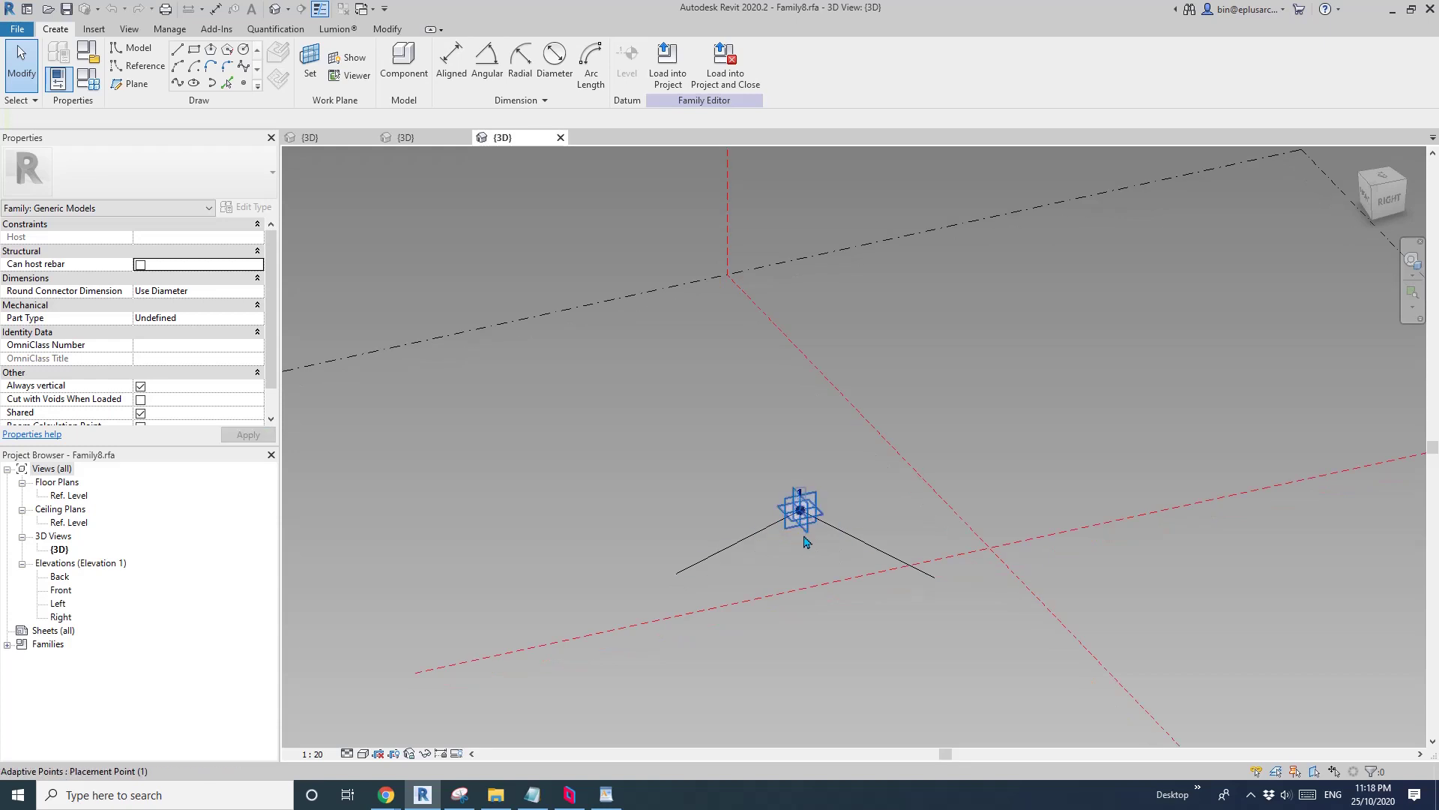
Associate the nested Family7 component's A1 angle with a new instance parameter named A1
{"action": "left_click", "coordinate": [914, 566]}
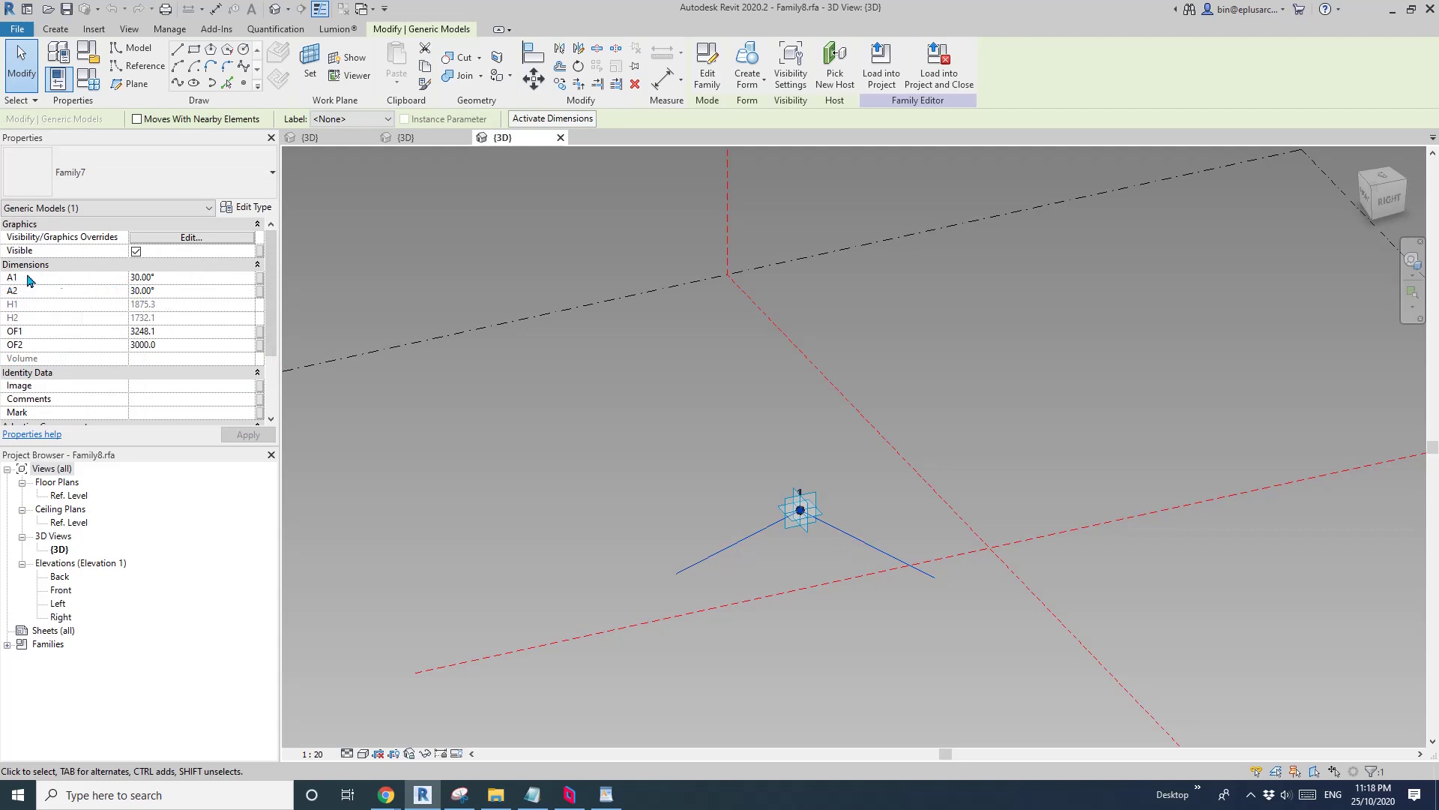
{"action": "left_click", "coordinate": [258, 279]}
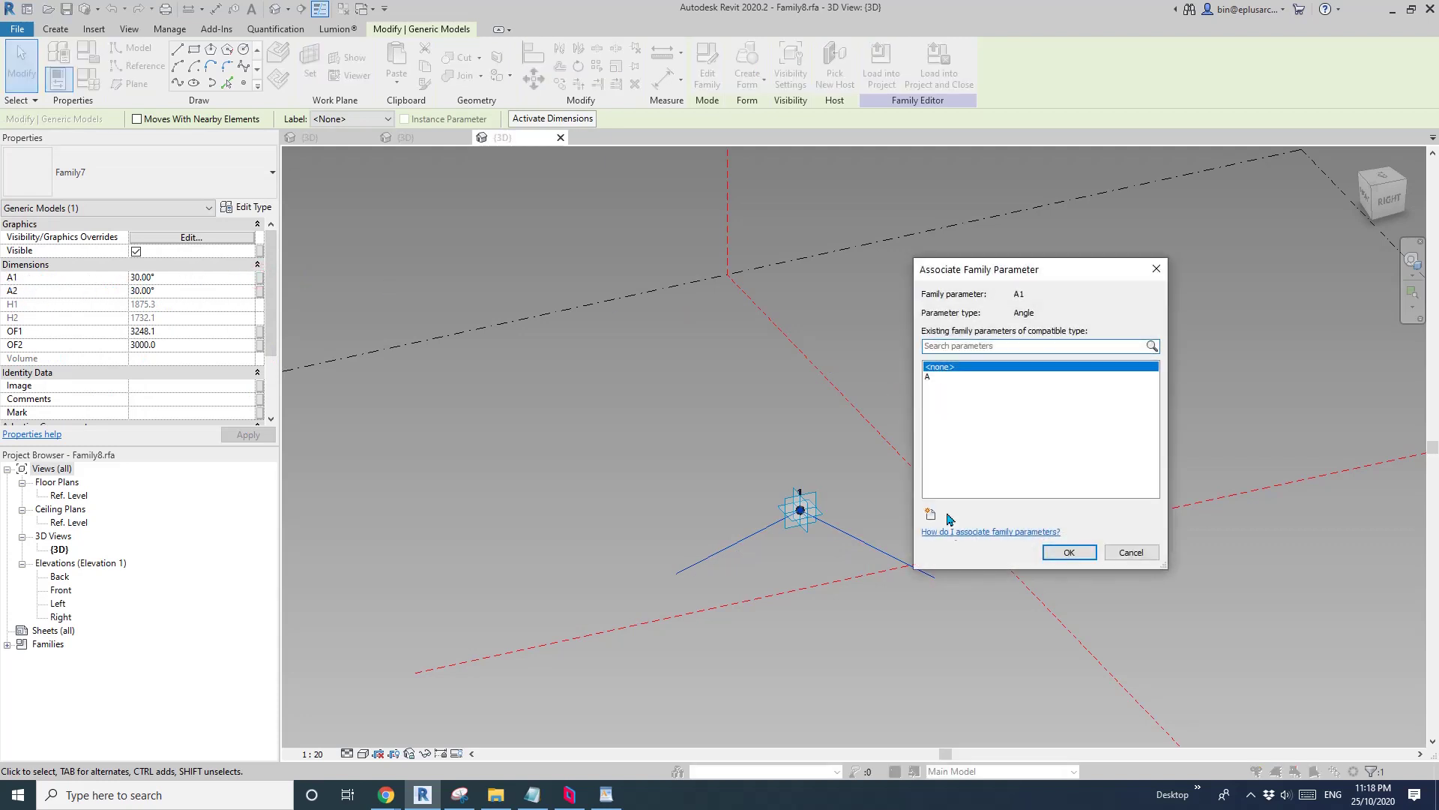
{"action": "left_click", "coordinate": [931, 515]}
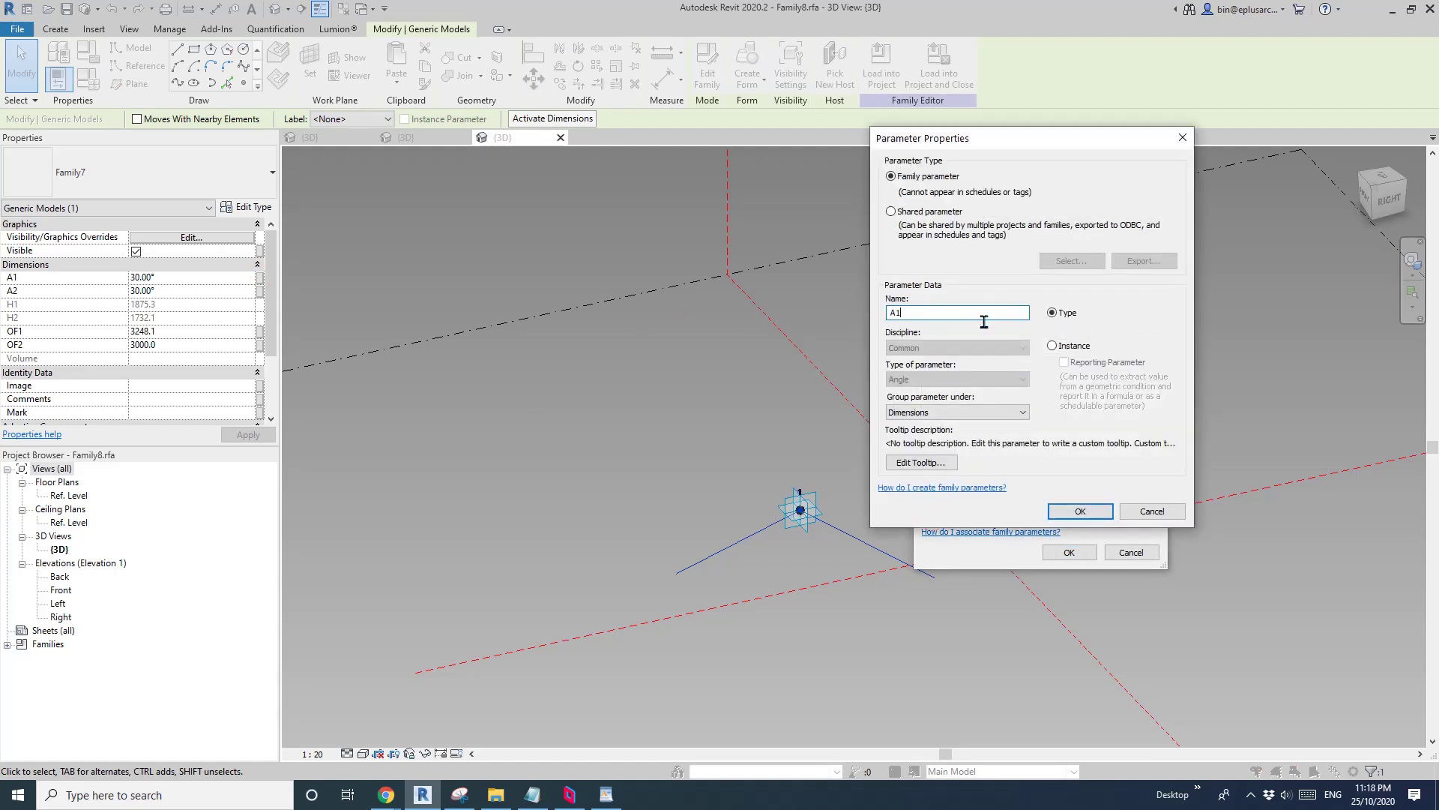
{"action": "left_click", "coordinate": [1080, 511]}
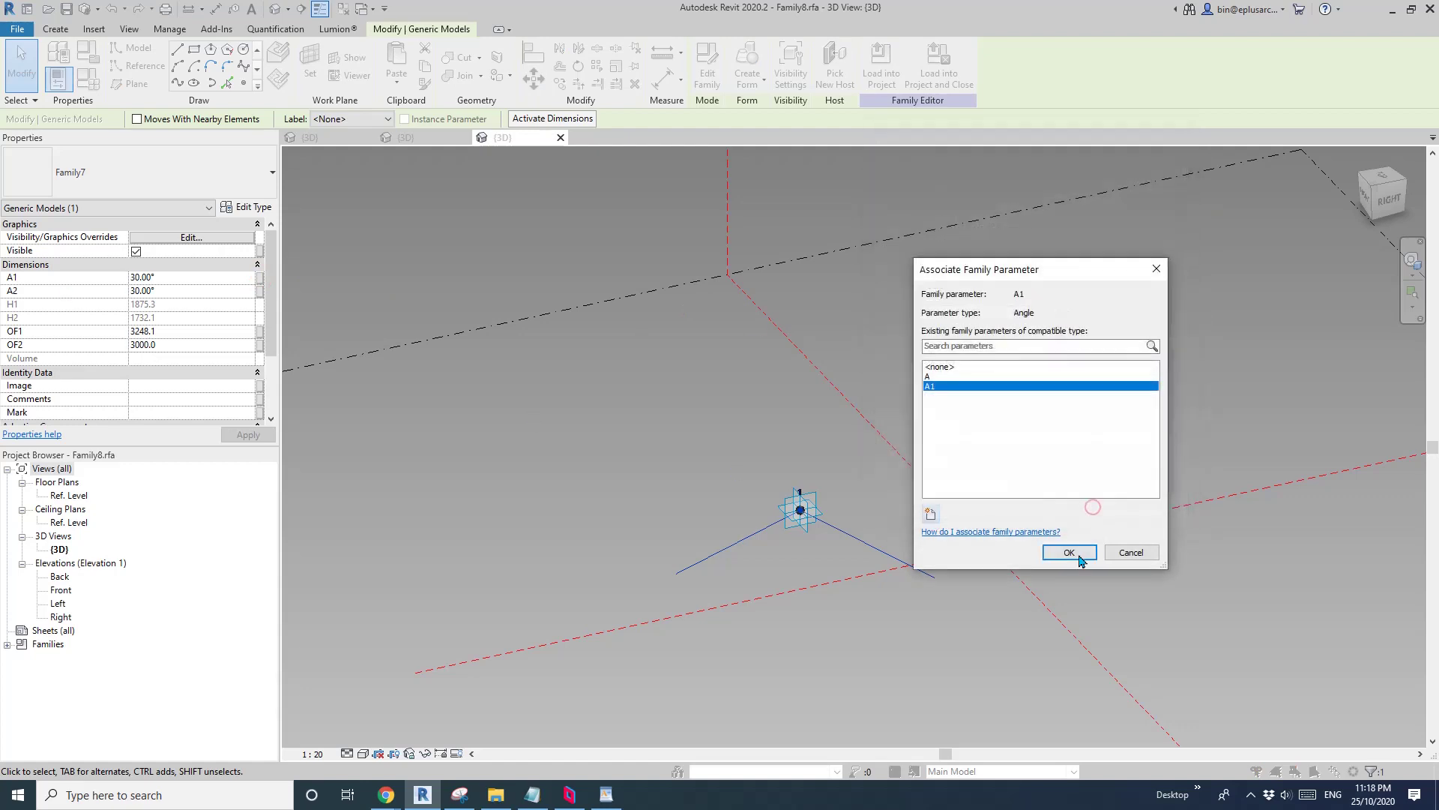
{"action": "left_click", "coordinate": [1069, 552]}
Associate the nested Family7 component's A2 angle with a new instance parameter named A2
{"action": "left_click", "coordinate": [259, 291]}
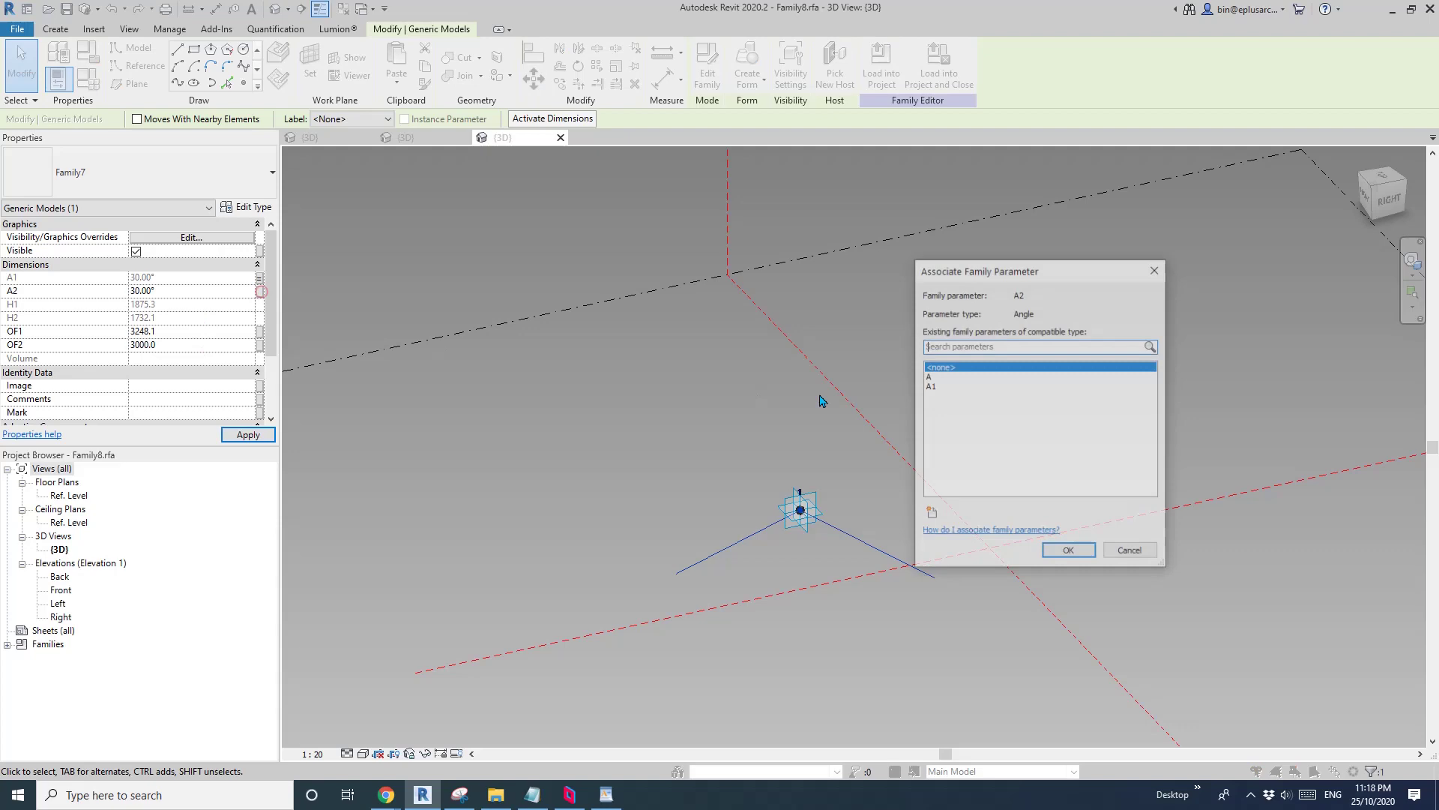
{"action": "left_click", "coordinate": [931, 513]}
{"action": "type", "text": "A"}
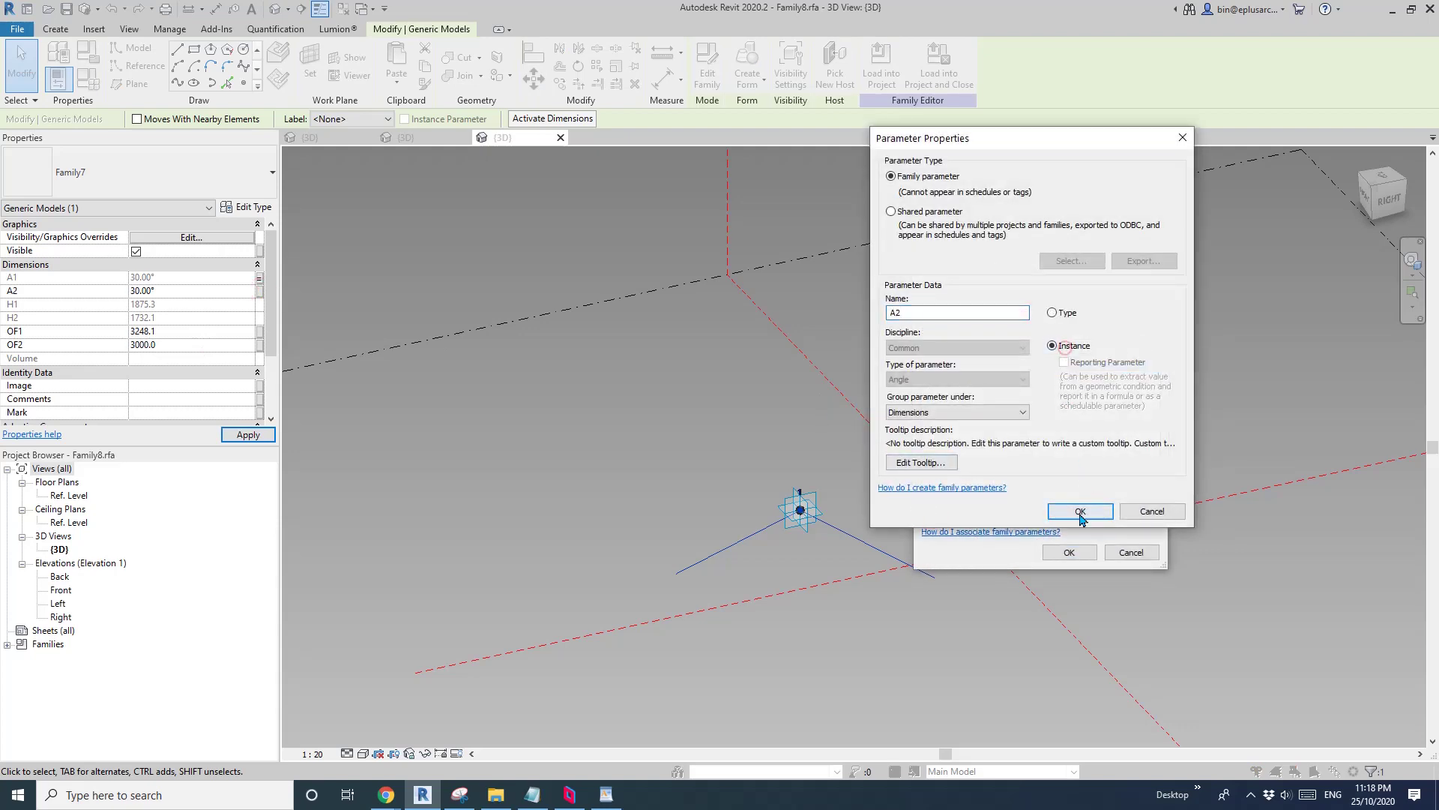
{"action": "type", "text": "2"}
{"action": "left_click", "coordinate": [1080, 512]}
{"action": "left_click", "coordinate": [1069, 552]}
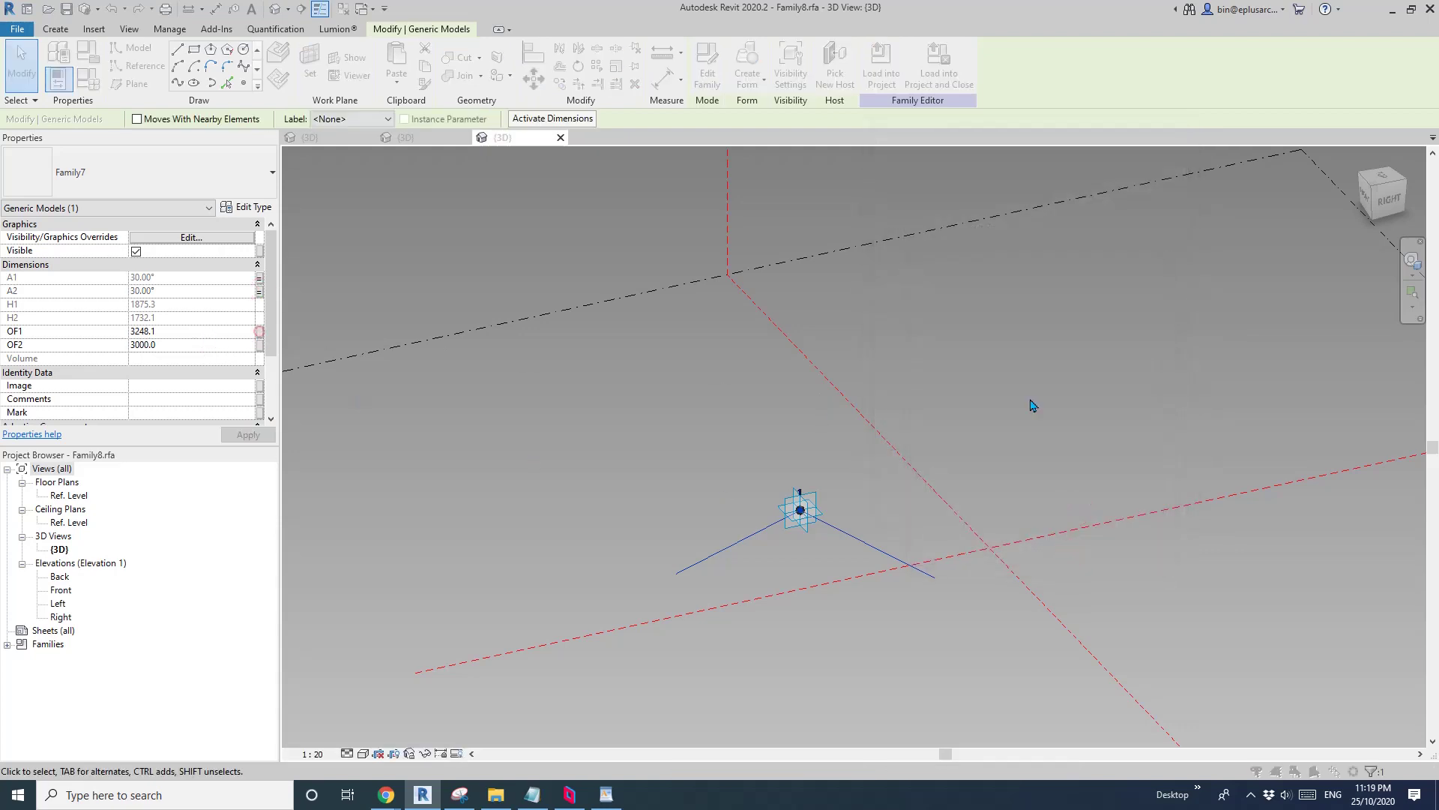
Associate the nested component's OF1 length with a new instance parameter named OF1
{"action": "left_click", "coordinate": [931, 514]}
{"action": "type", "text": "OF1"}
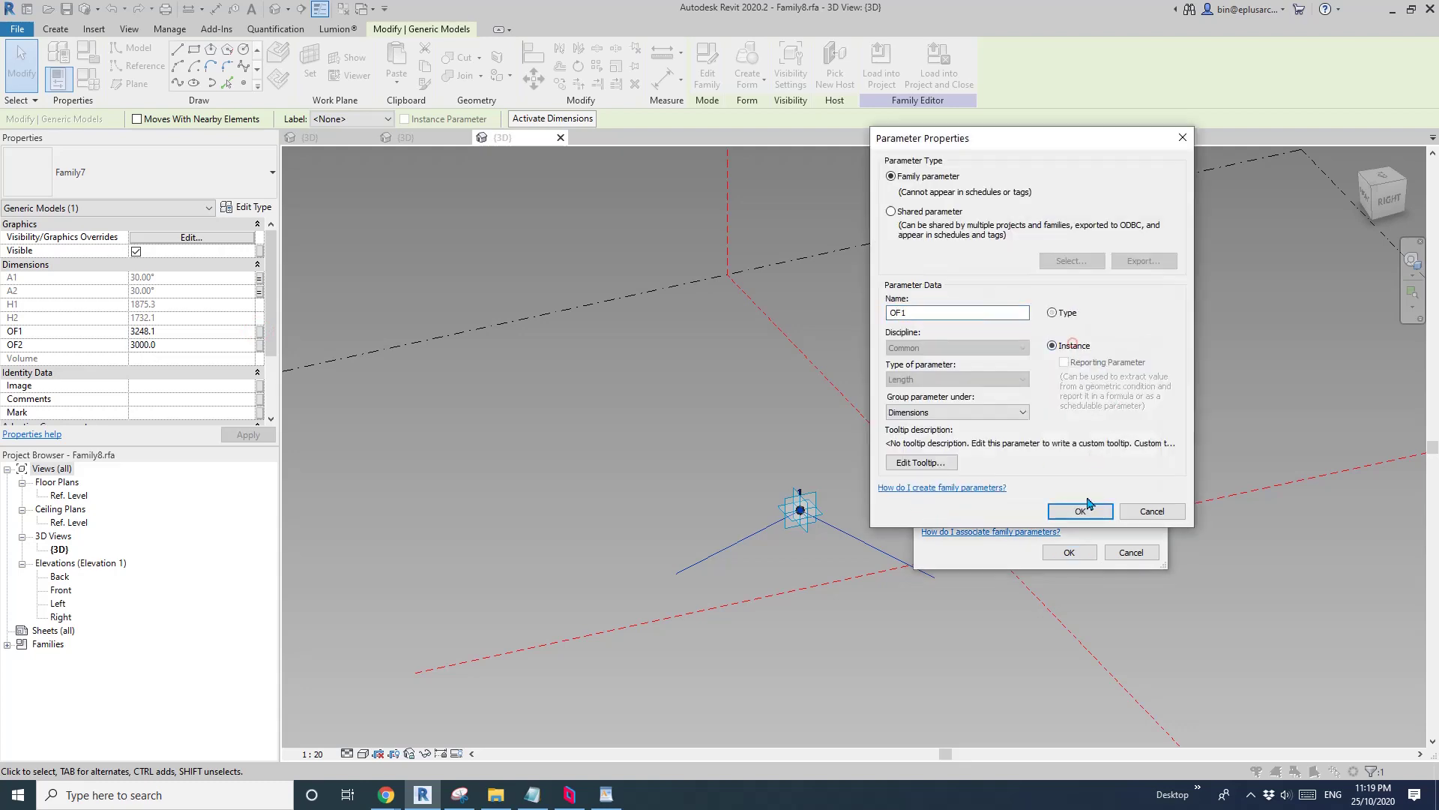
{"action": "left_click", "coordinate": [1080, 510]}
{"action": "left_click", "coordinate": [1069, 552]}
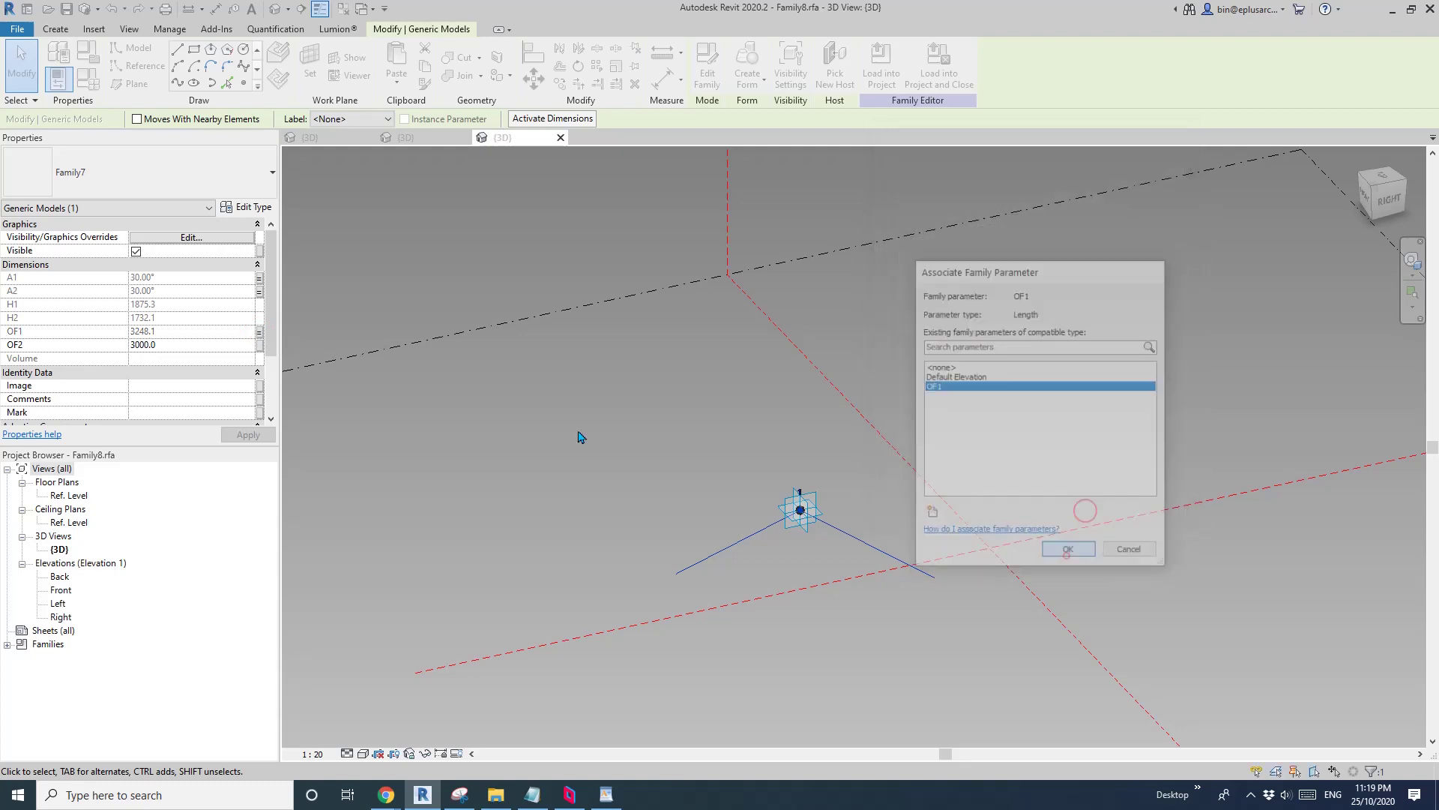
Associate the nested component's OF2 length with a new instance parameter named OF2
{"action": "left_click", "coordinate": [261, 347]}
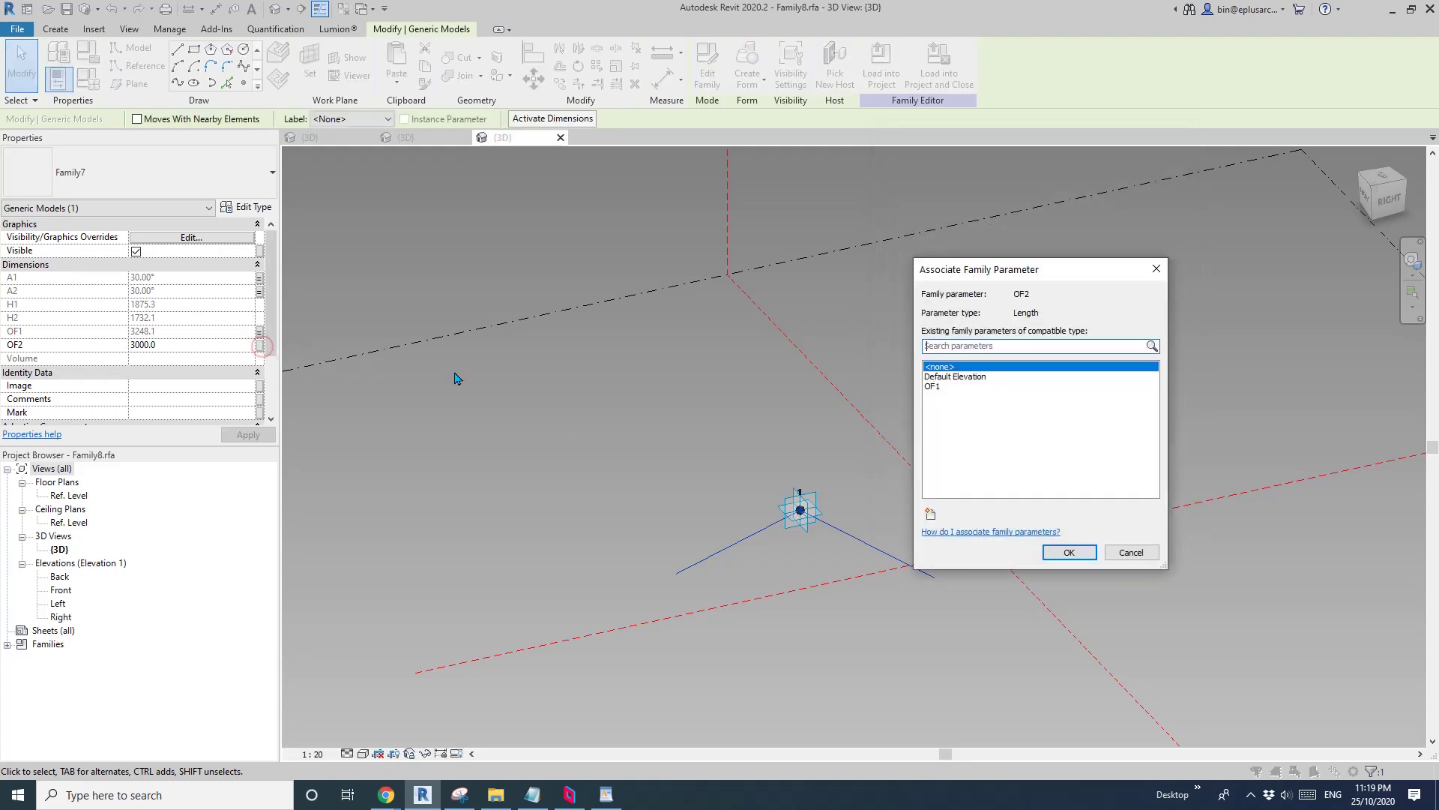
{"action": "left_click", "coordinate": [931, 514]}
{"action": "type", "text": "OF2"}
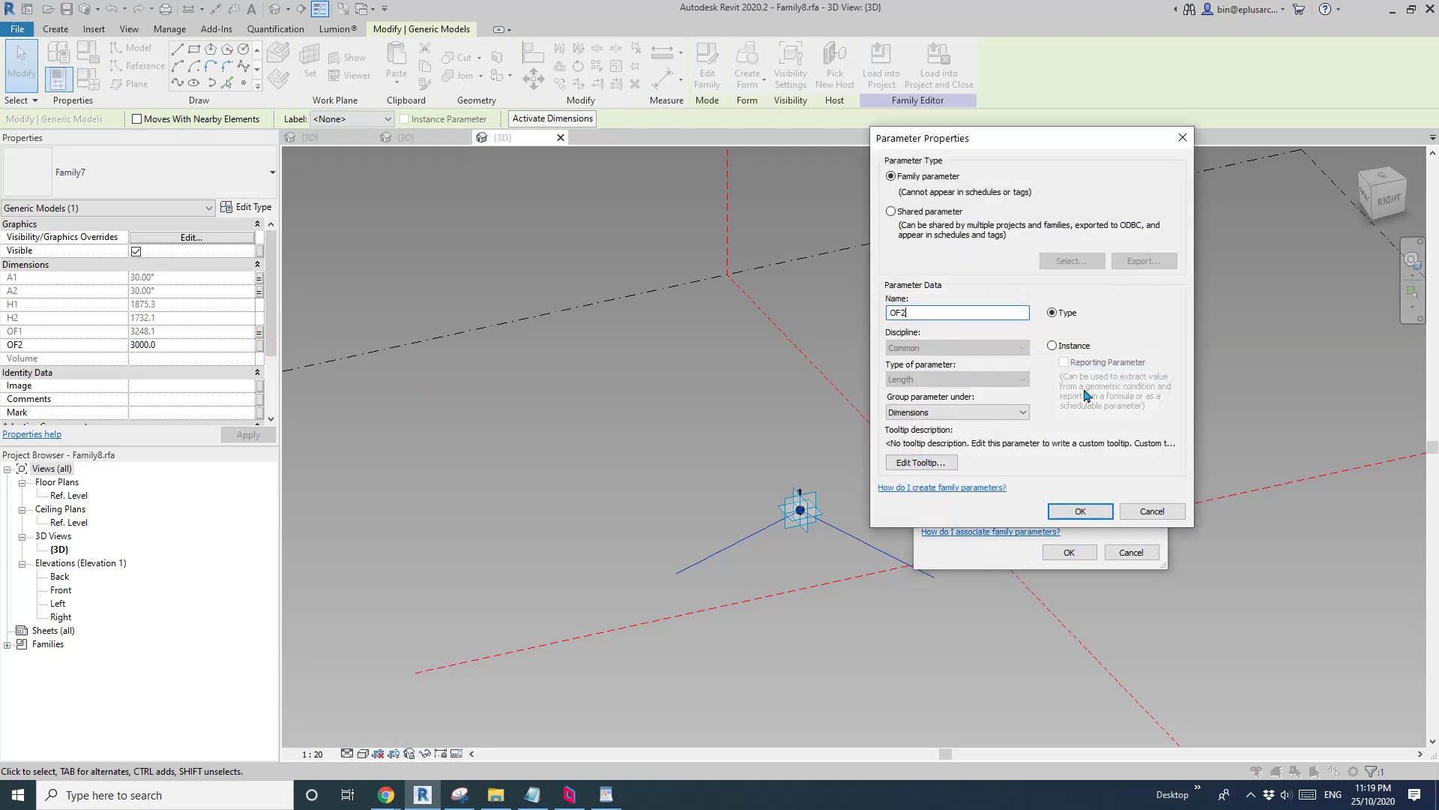
{"action": "left_click", "coordinate": [1084, 511]}
{"action": "left_click", "coordinate": [1069, 552]}
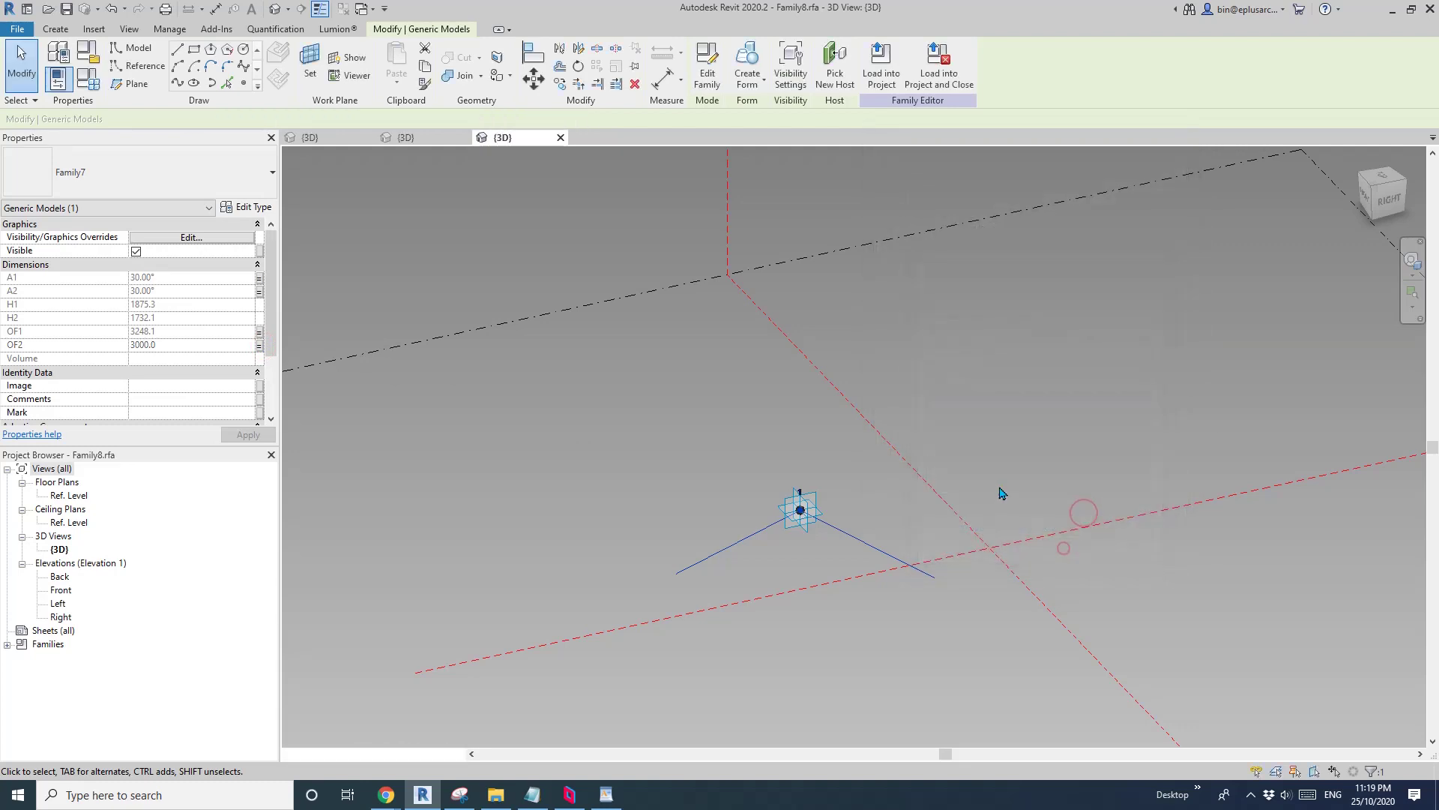
Load Family8 into Family6.rfa and close it, overwriting the existing version, and check a left-loop component's instance parameters
{"action": "left_click", "coordinate": [933, 67]}
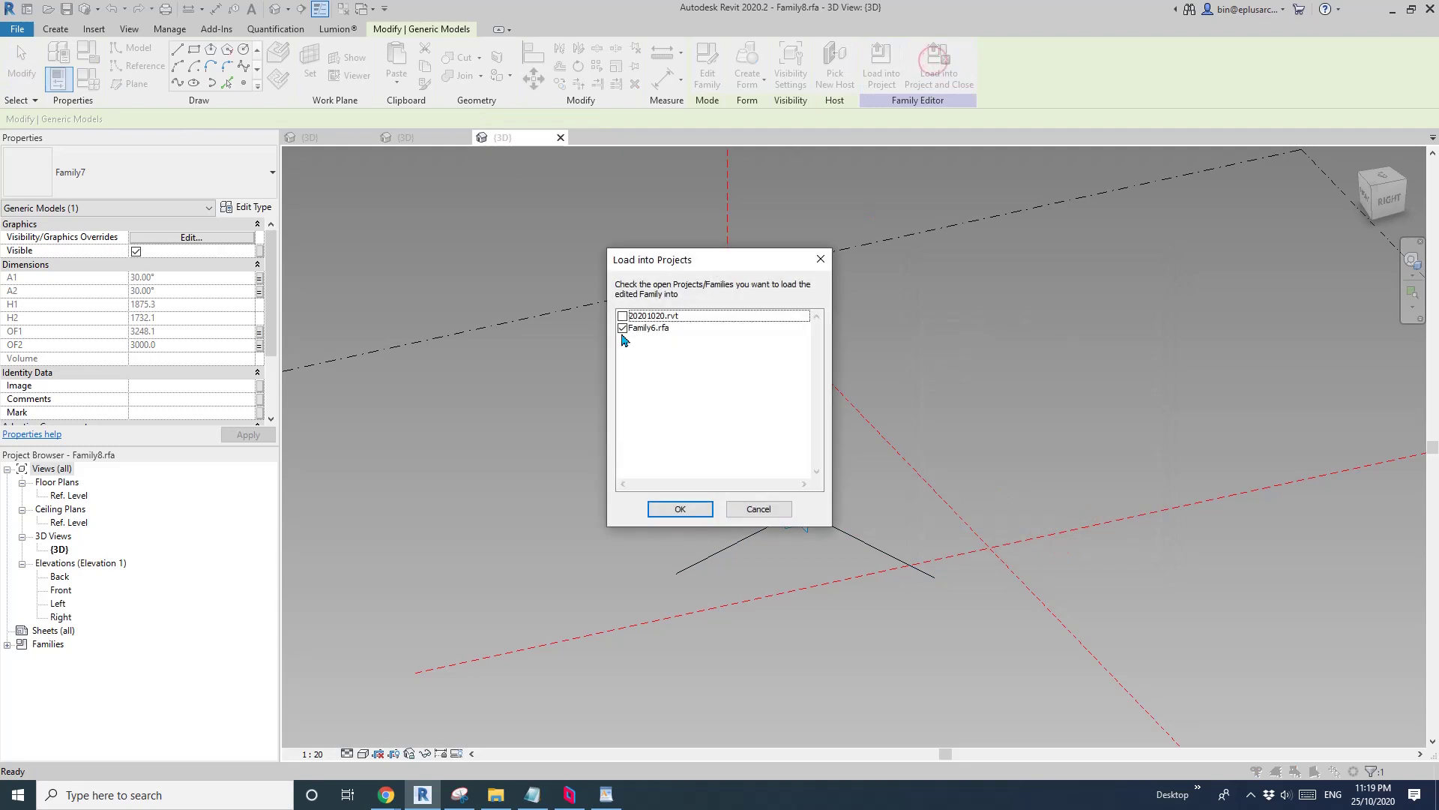
{"action": "left_click", "coordinate": [686, 507]}
{"action": "left_click", "coordinate": [746, 397]}
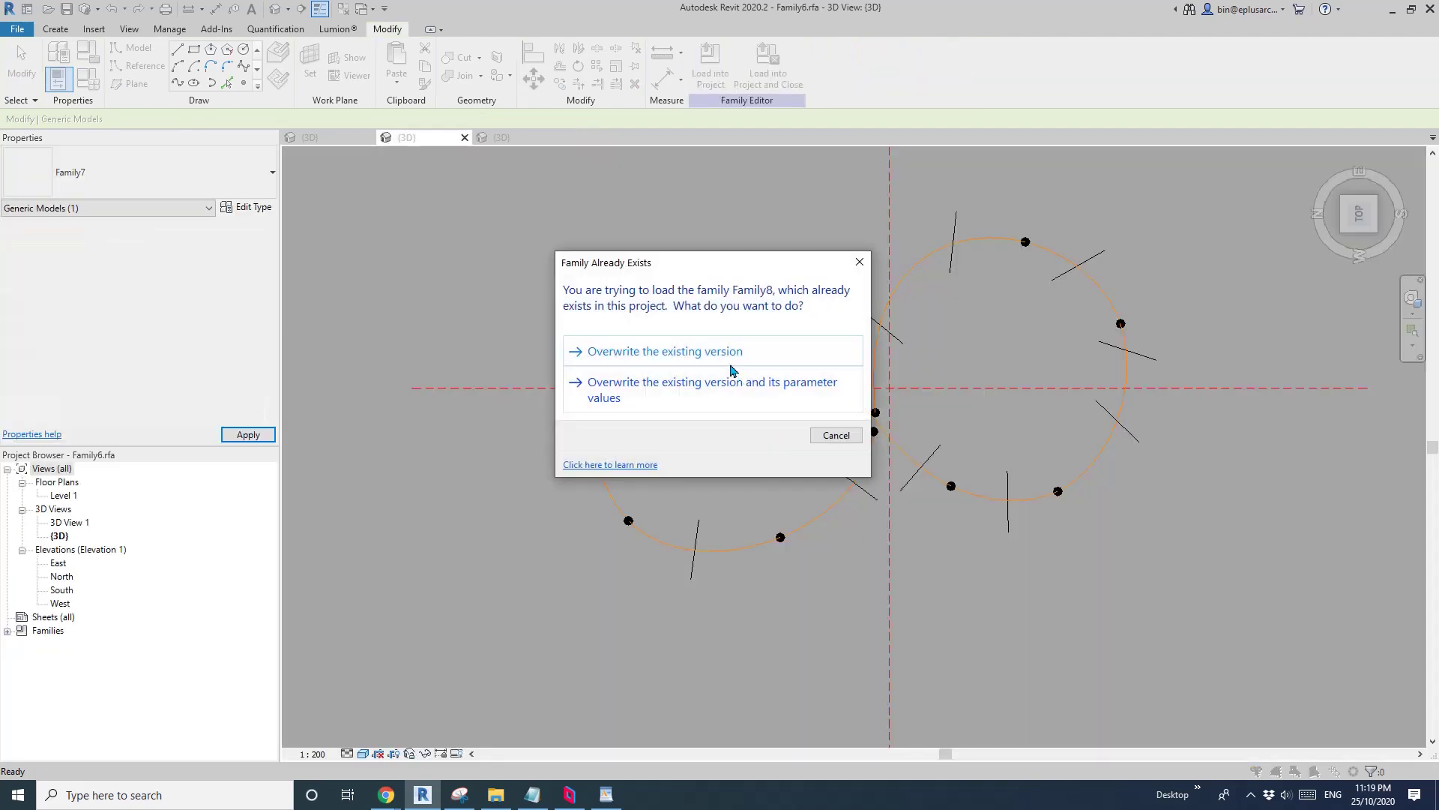
{"action": "left_click", "coordinate": [727, 355]}
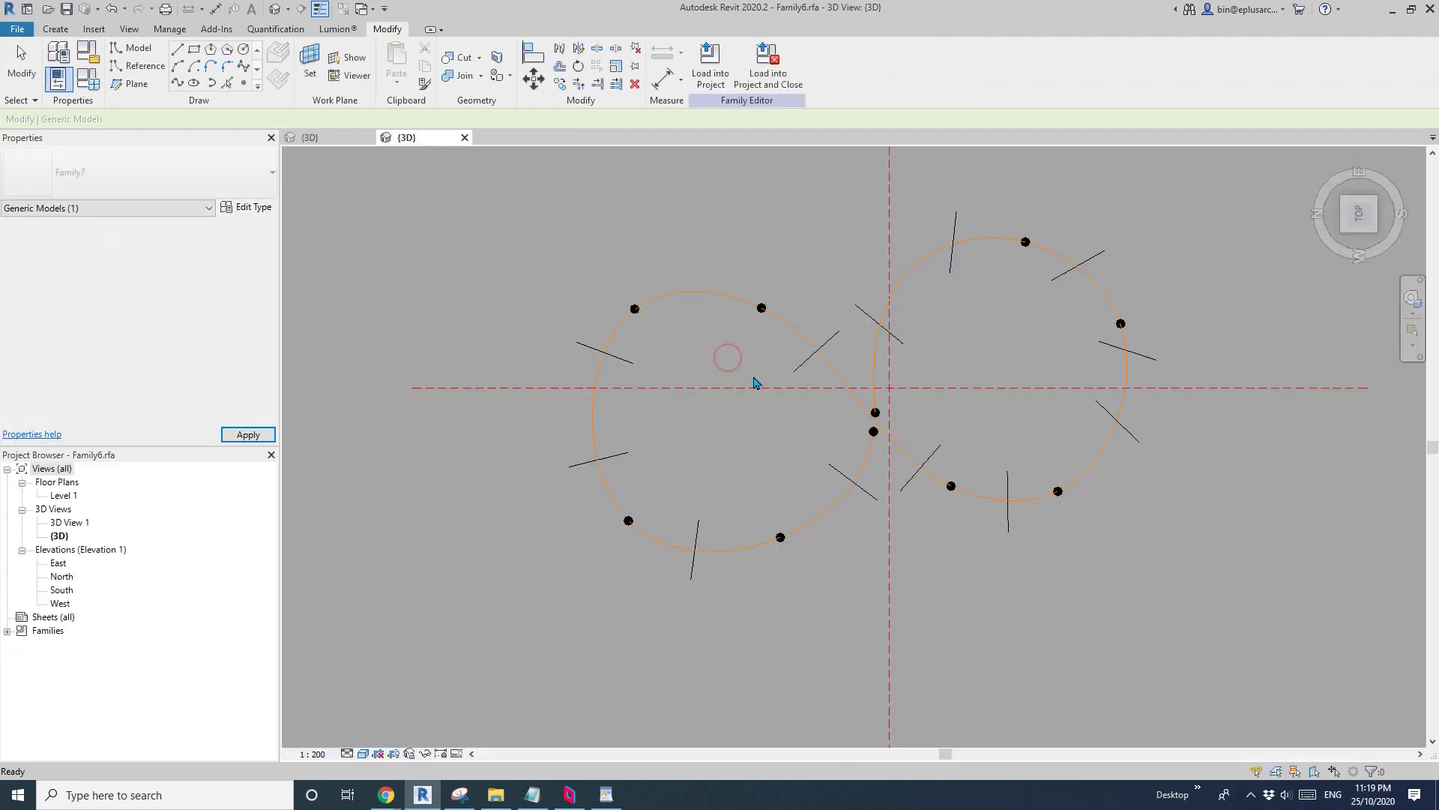
{"action": "left_click", "coordinate": [631, 362]}
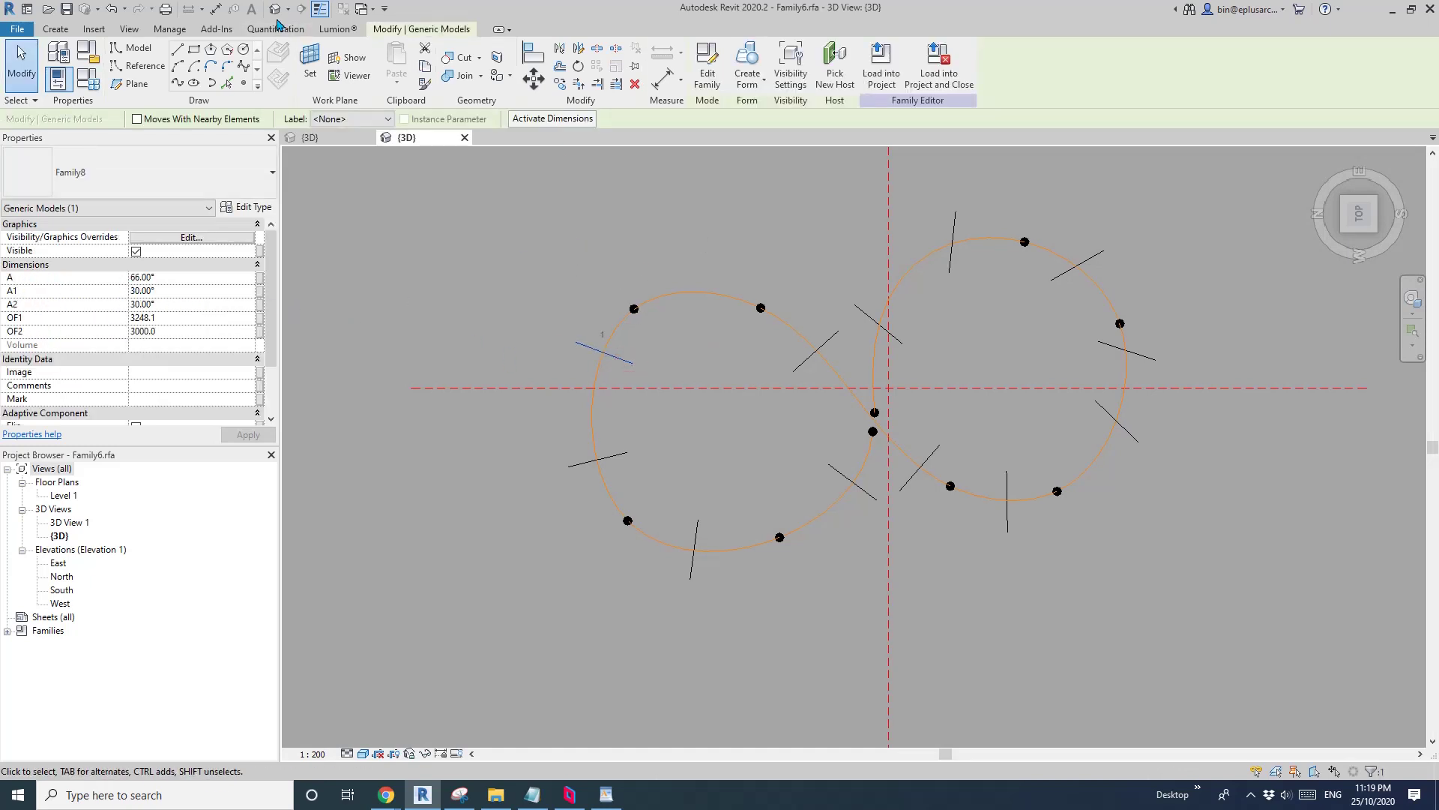
{"action": "key", "text": "Escape"}
Create a form between two neighbouring Family8 profiles on the near side of the left loop
{"action": "middle_click_drag", "start_coordinate": [733, 295], "coordinate": [713, 552], "text": "shift"}
{"action": "left_click", "coordinate": [720, 569]}
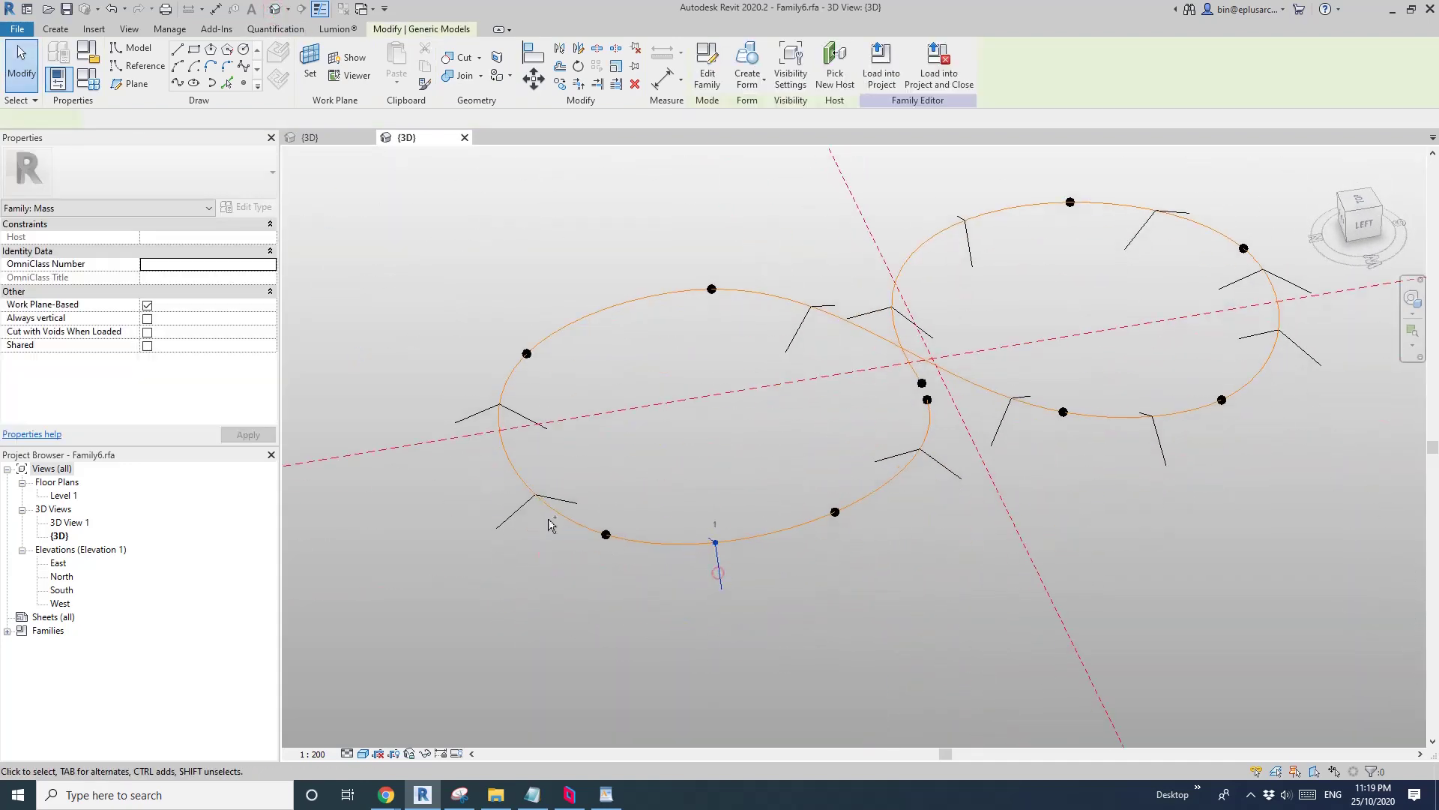
{"action": "left_click", "coordinate": [529, 500], "text": "ctrl"}
{"action": "left_click", "coordinate": [751, 53]}
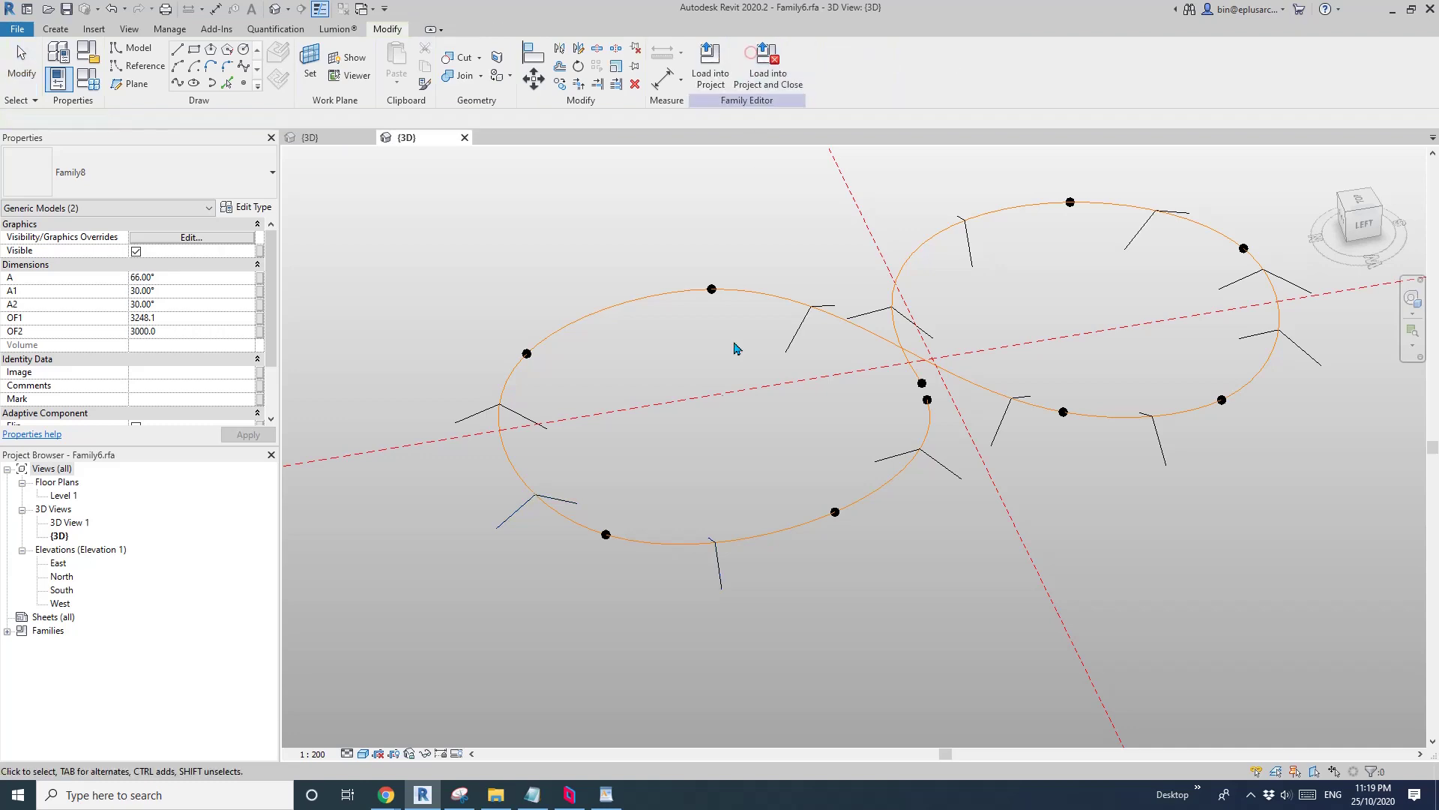
Try to create a form directly from three neighbouring Family8 components around the near side of the left loop
{"action": "key", "text": "Escape"}
{"action": "middle_click_drag", "start_coordinate": [661, 545], "coordinate": [742, 414]}
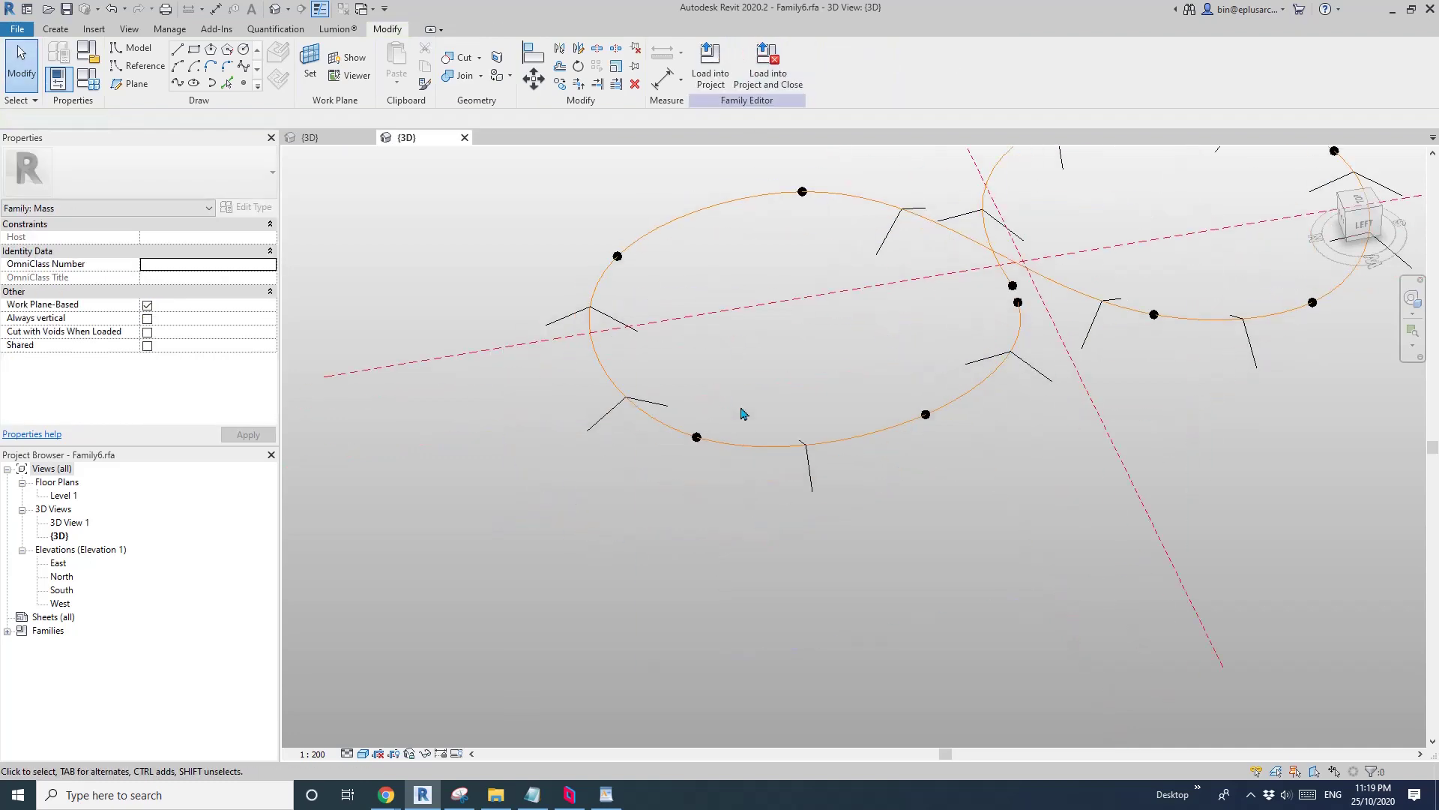
{"action": "scroll", "coordinate": [776, 449], "scroll_direction": "up", "scroll_amount": 2}
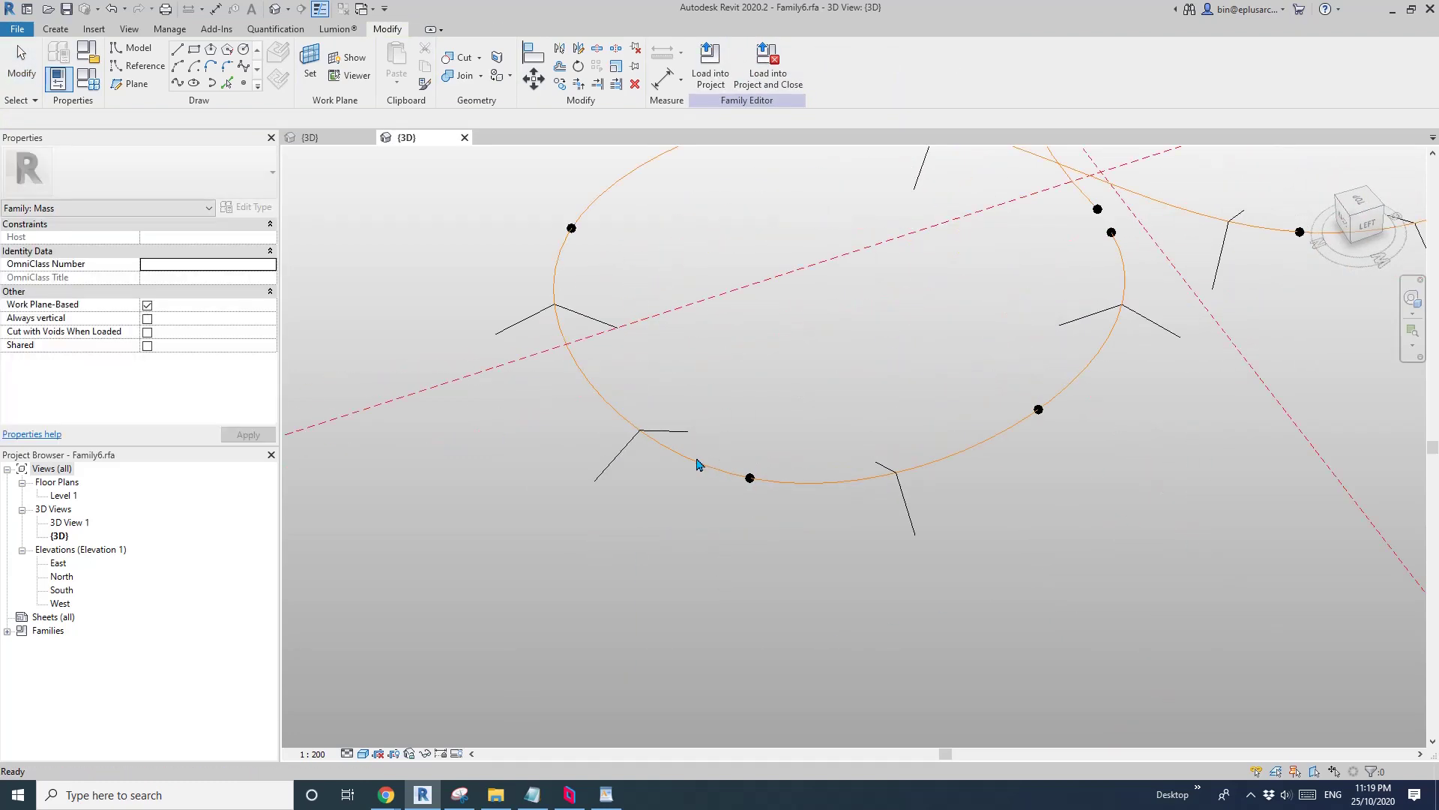
{"action": "left_click", "coordinate": [665, 436]}
{"action": "left_click", "coordinate": [901, 495], "text": "ctrl"}
{"action": "scroll", "coordinate": [804, 408], "scroll_direction": "up", "scroll_amount": 1}
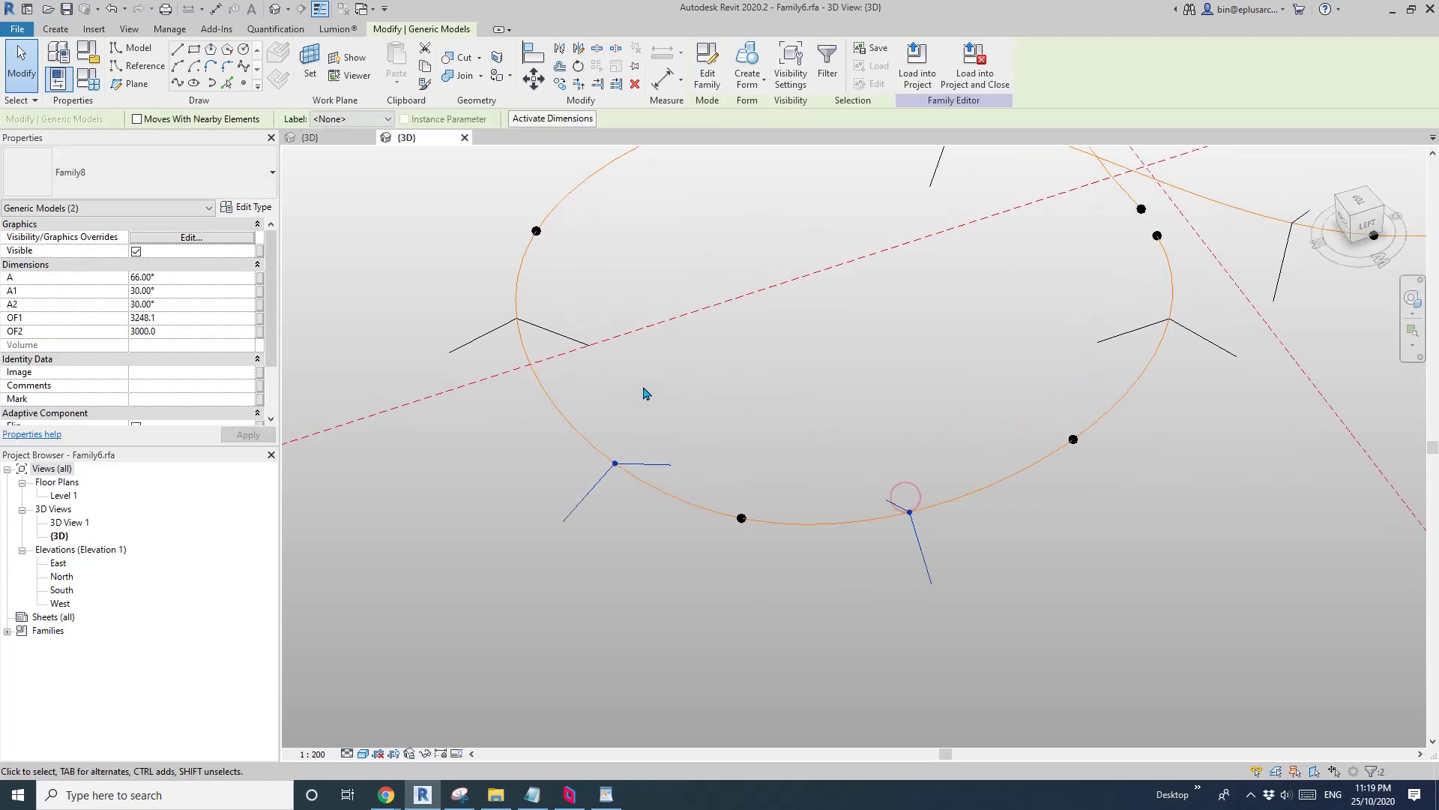
{"action": "left_click", "coordinate": [563, 335], "text": "ctrl"}
{"action": "scroll", "coordinate": [633, 367], "scroll_direction": "down", "scroll_amount": 1}
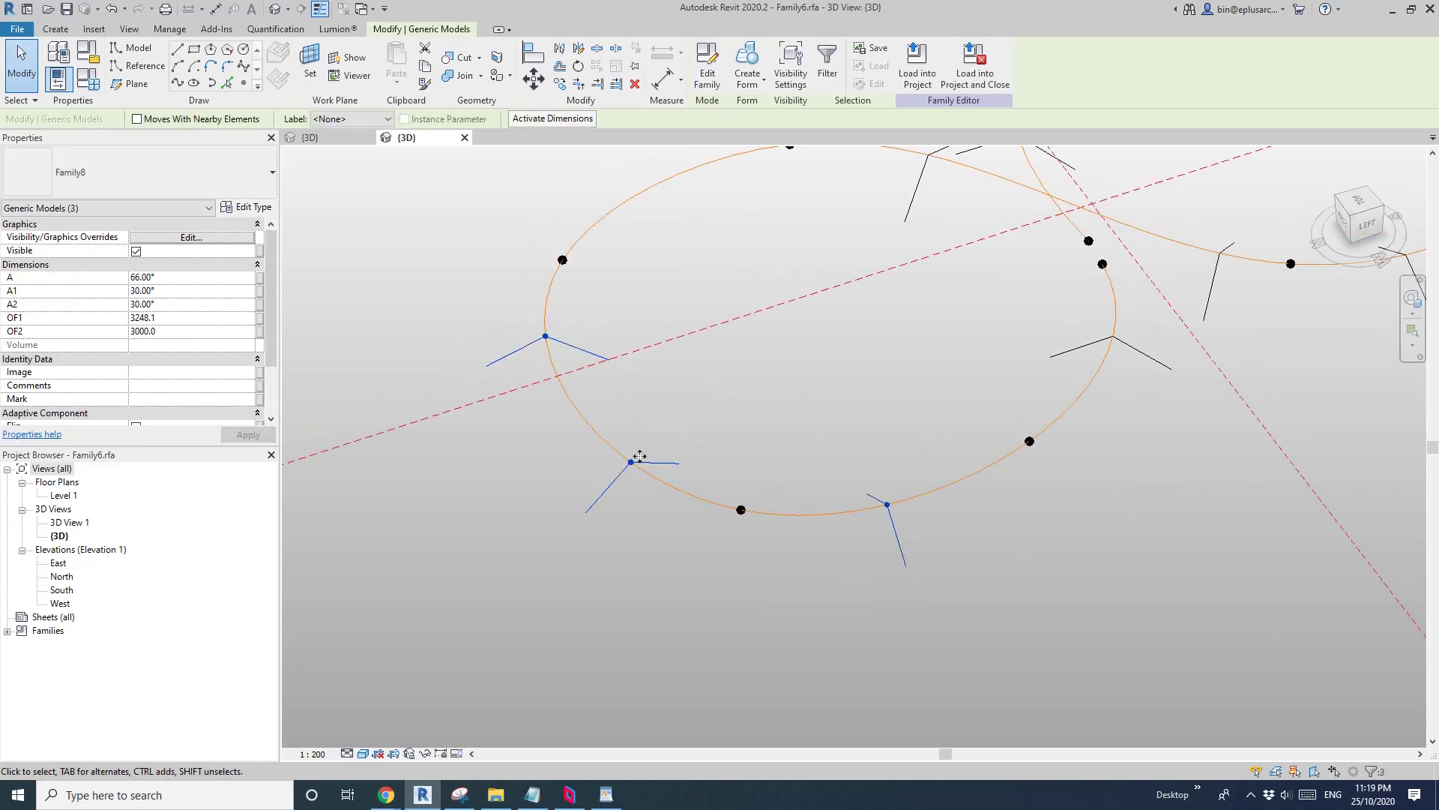
{"action": "middle_click_drag", "start_coordinate": [629, 338], "coordinate": [622, 374]}
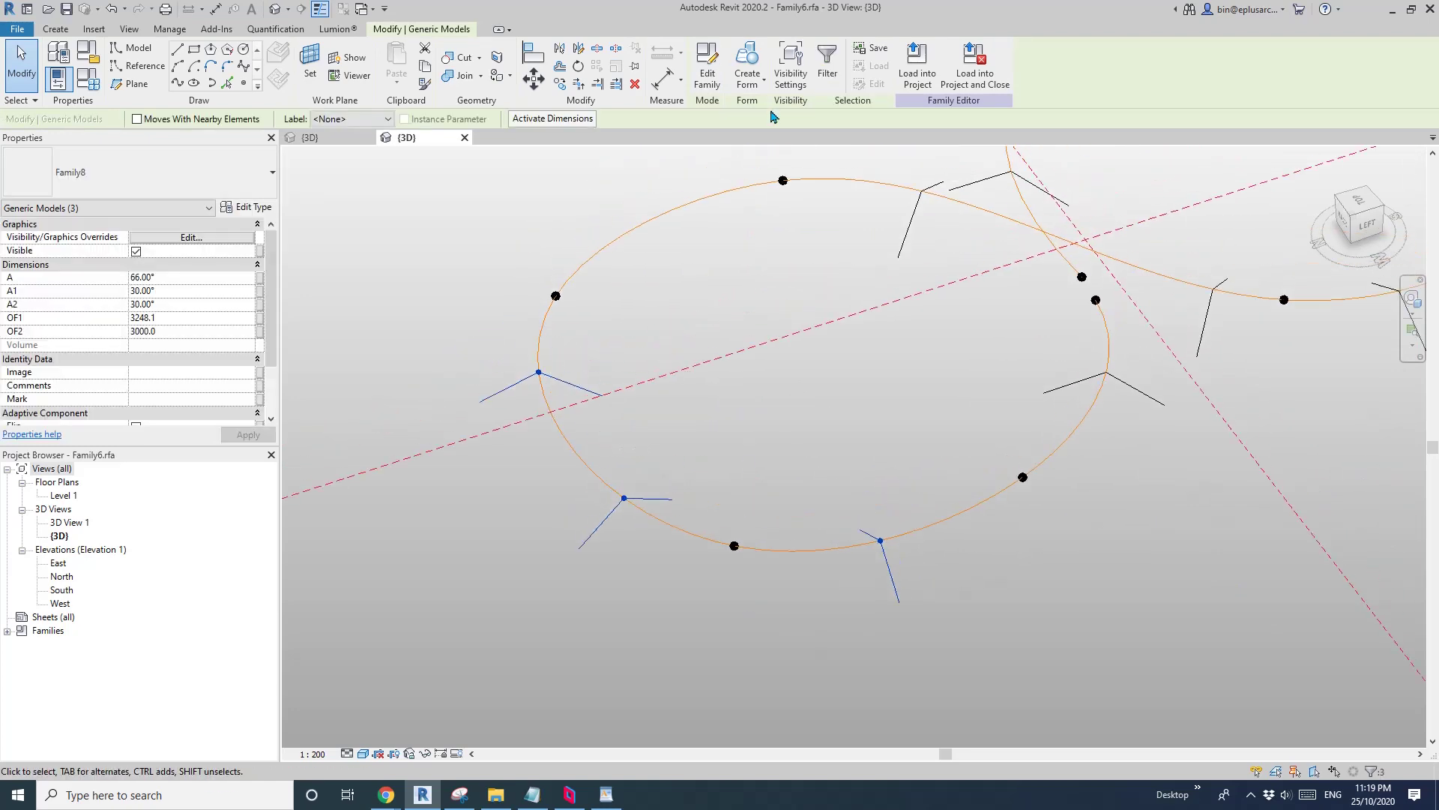
{"action": "left_click", "coordinate": [746, 59]}
{"action": "scroll", "coordinate": [712, 507], "scroll_direction": "up", "scroll_amount": 1}
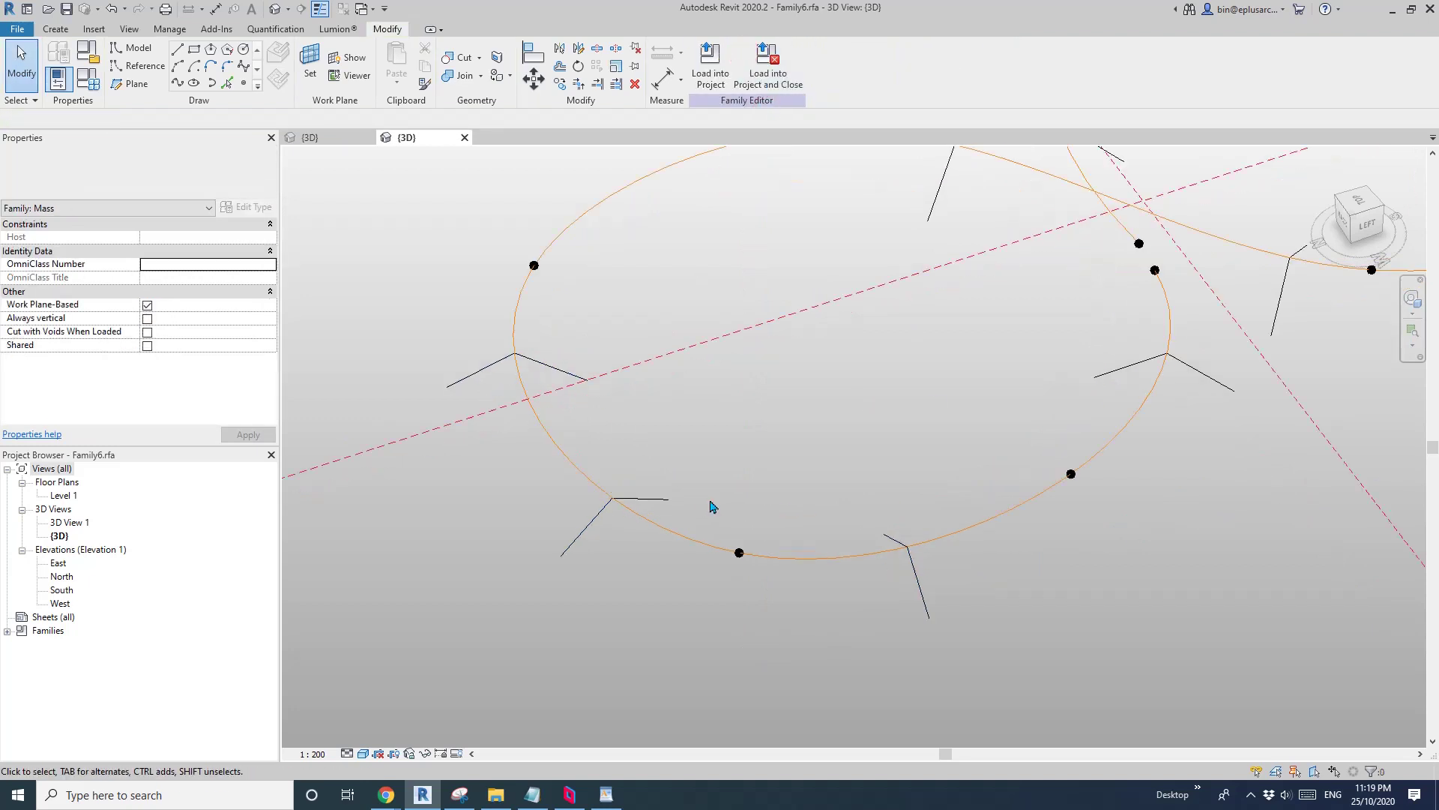
{"action": "middle_click_drag", "start_coordinate": [703, 496], "coordinate": [678, 456]}
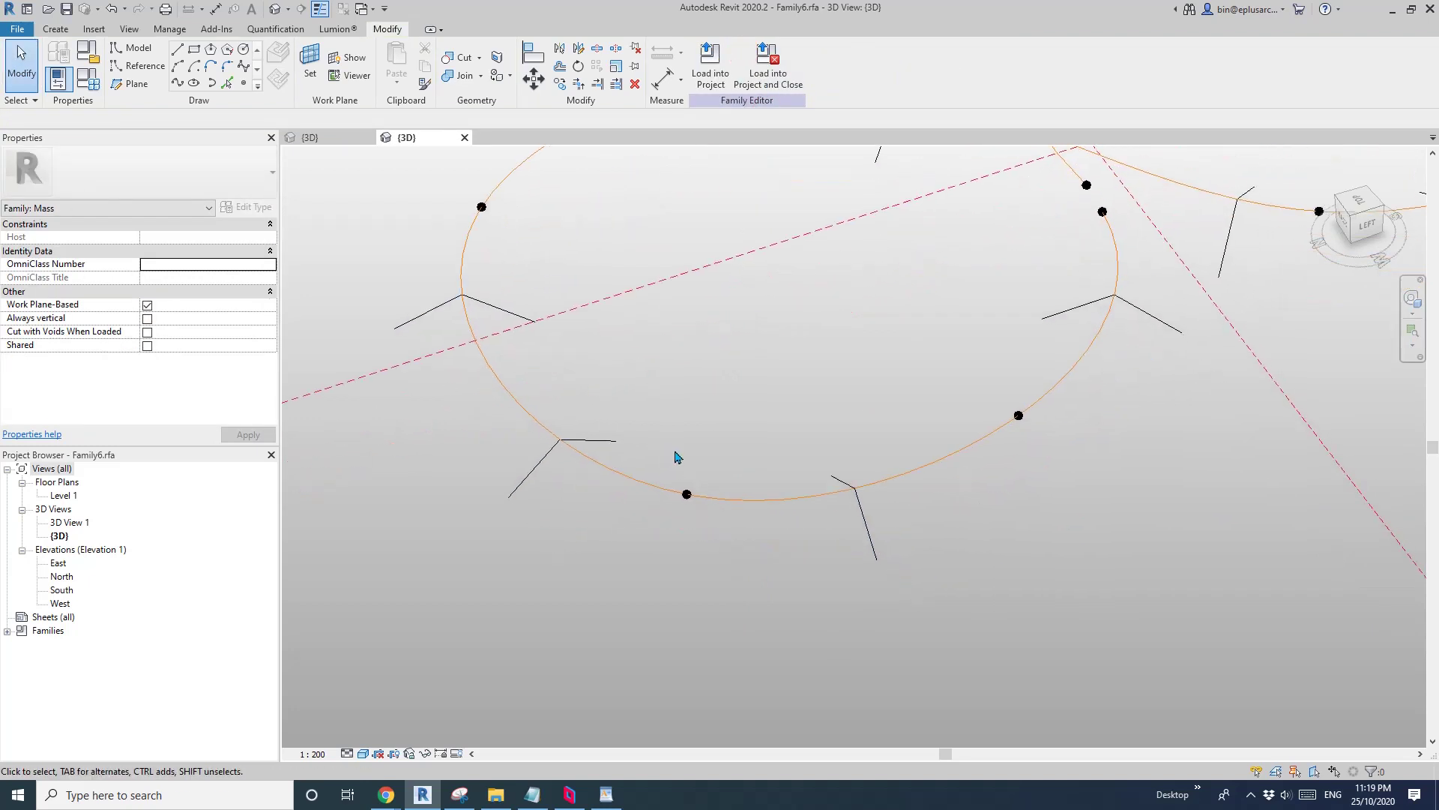
{"action": "key", "text": "Tab"}
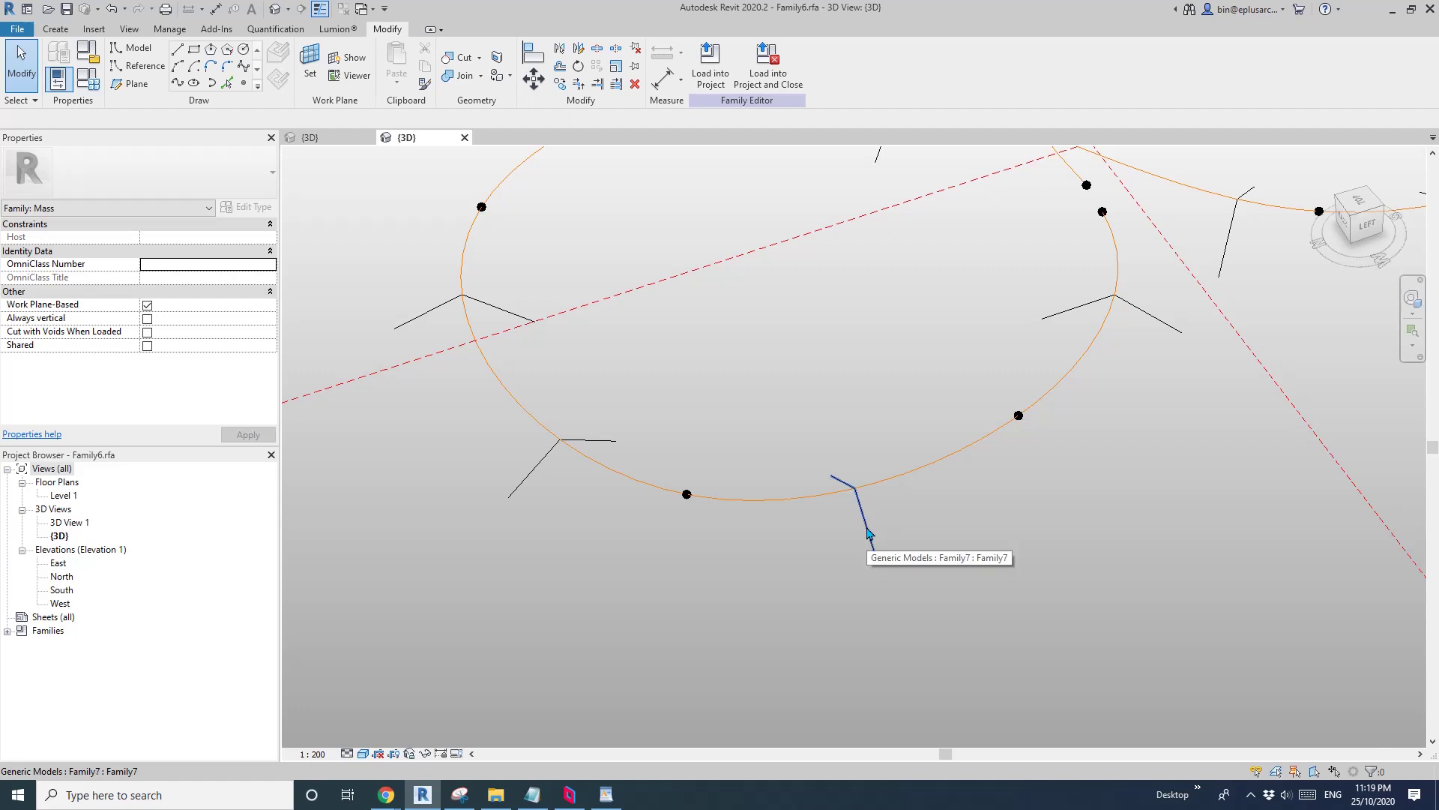
{"action": "left_click", "coordinate": [867, 534]}
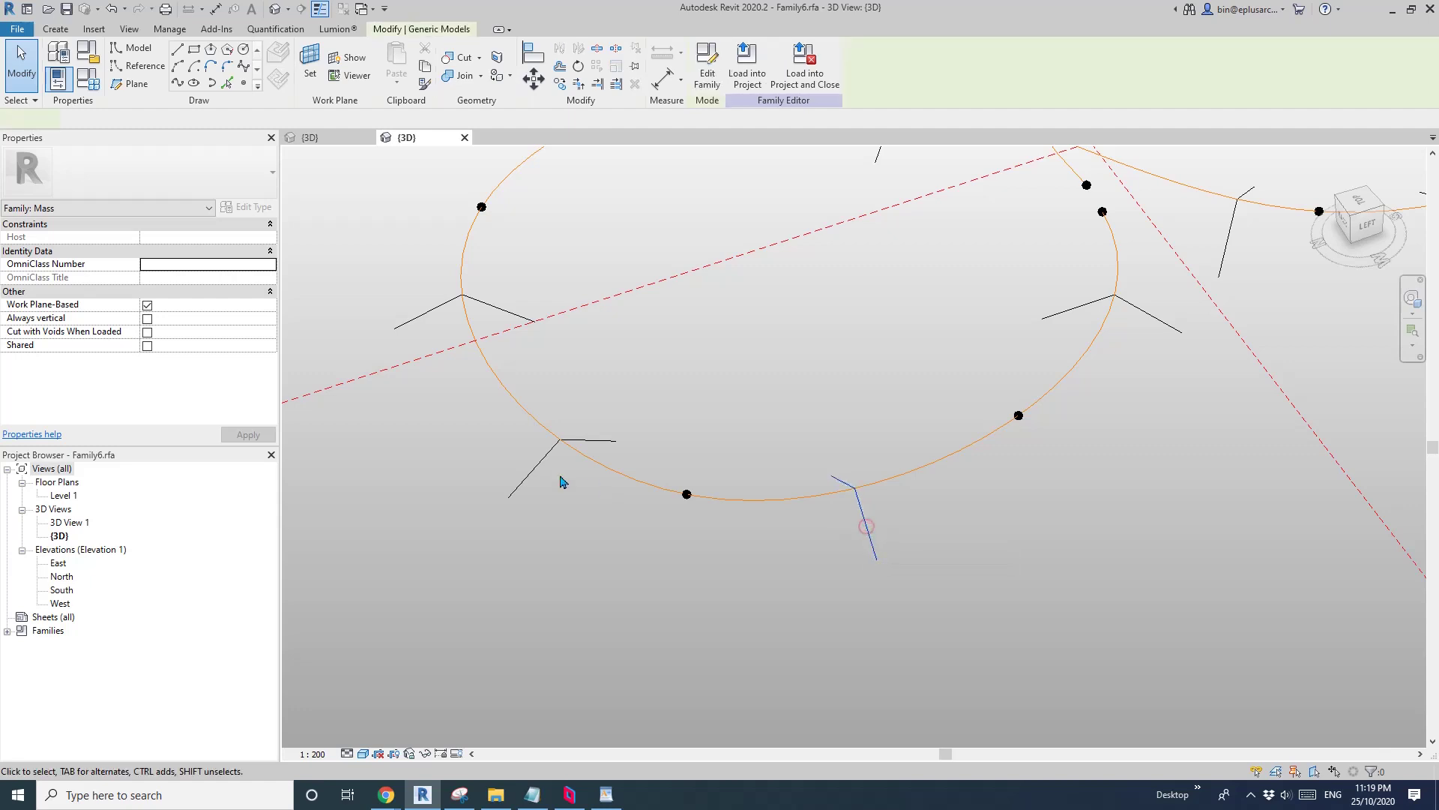
{"action": "left_click", "coordinate": [542, 470], "text": "ctrl"}
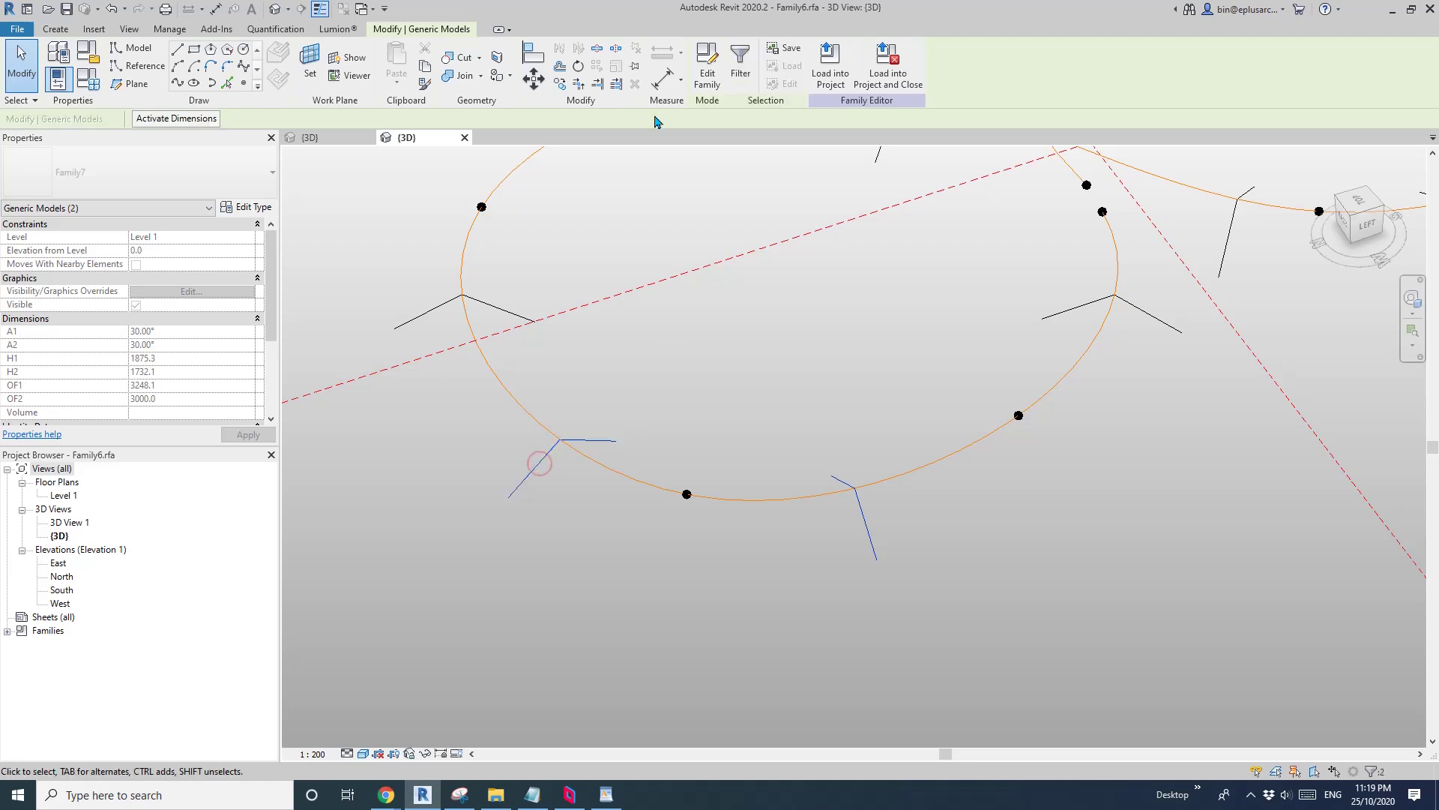
{"action": "left_click", "coordinate": [925, 562]}
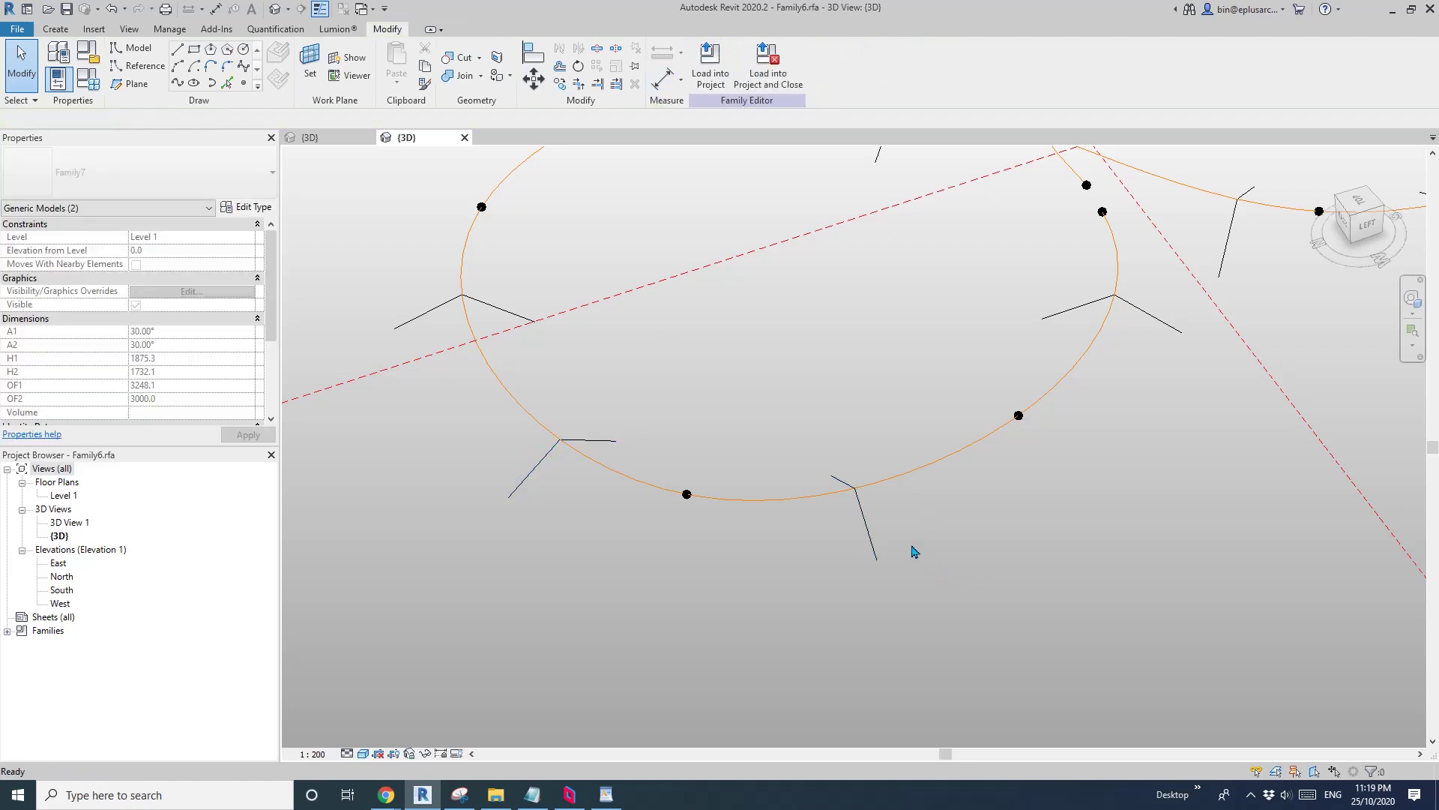
Create a form between the nested Family7 lines of the two neighbouring profiles at the near side of the left loop
{"action": "left_click", "coordinate": [867, 534]}
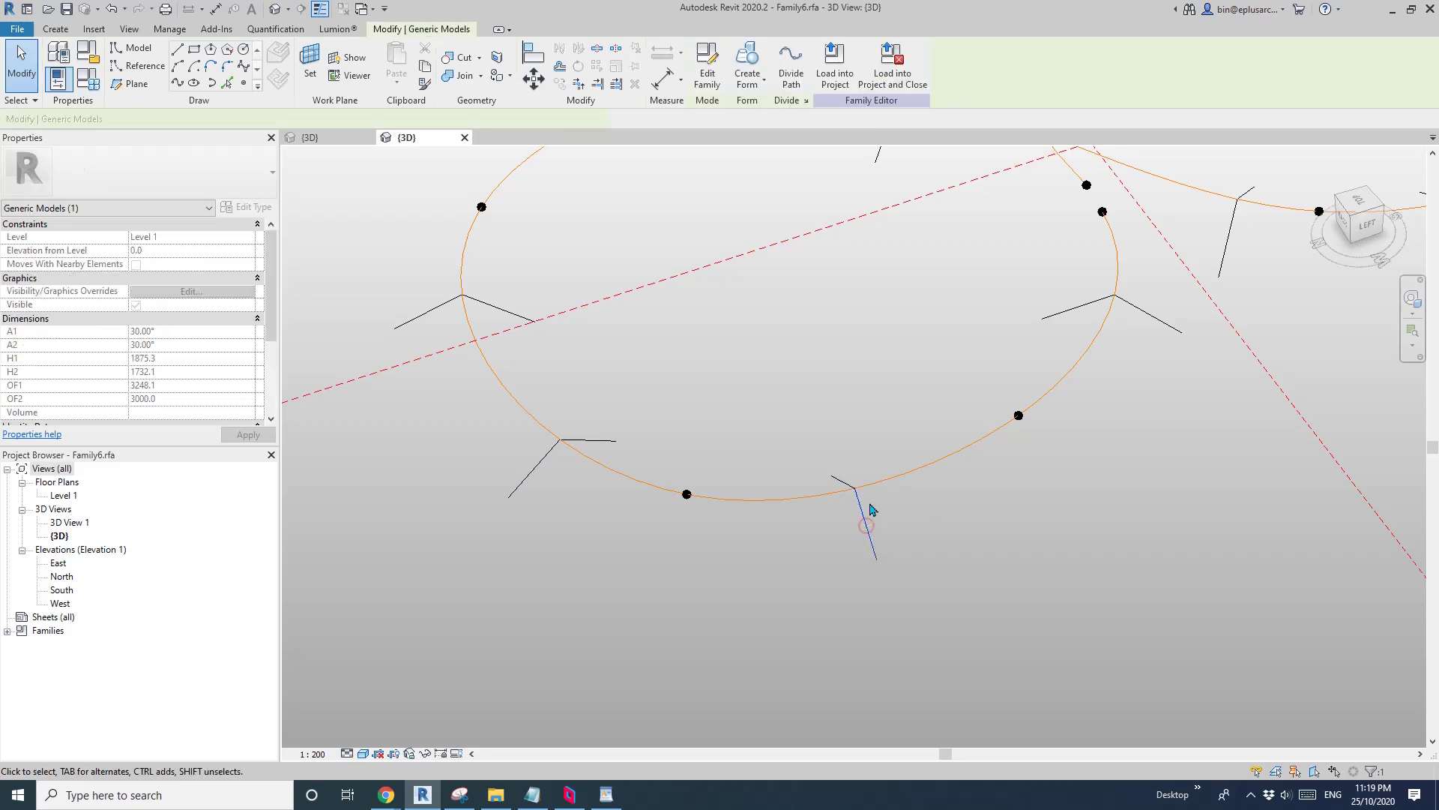
{"action": "scroll", "coordinate": [855, 513], "scroll_direction": "up", "scroll_amount": 2}
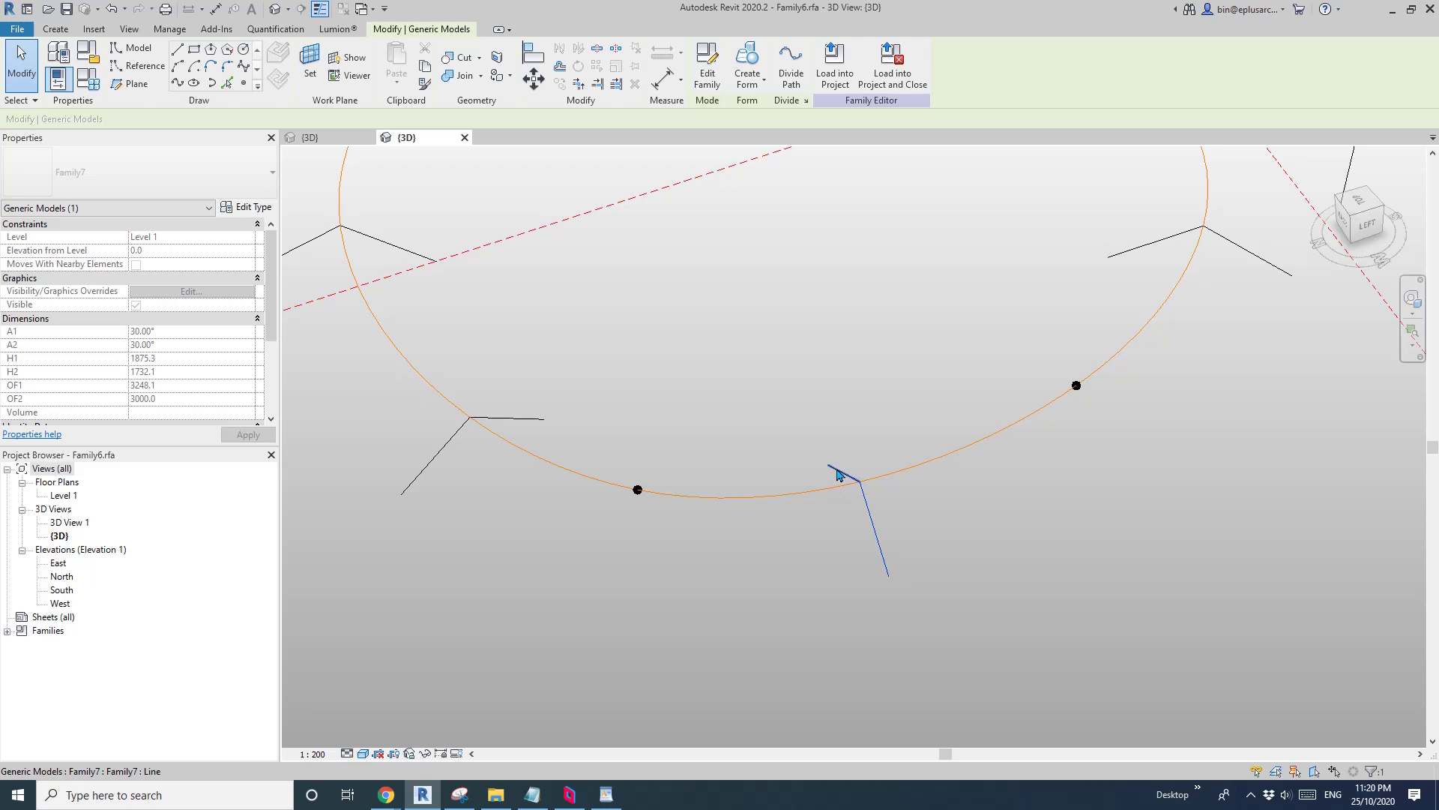
{"action": "left_click", "coordinate": [529, 417], "text": "ctrl"}
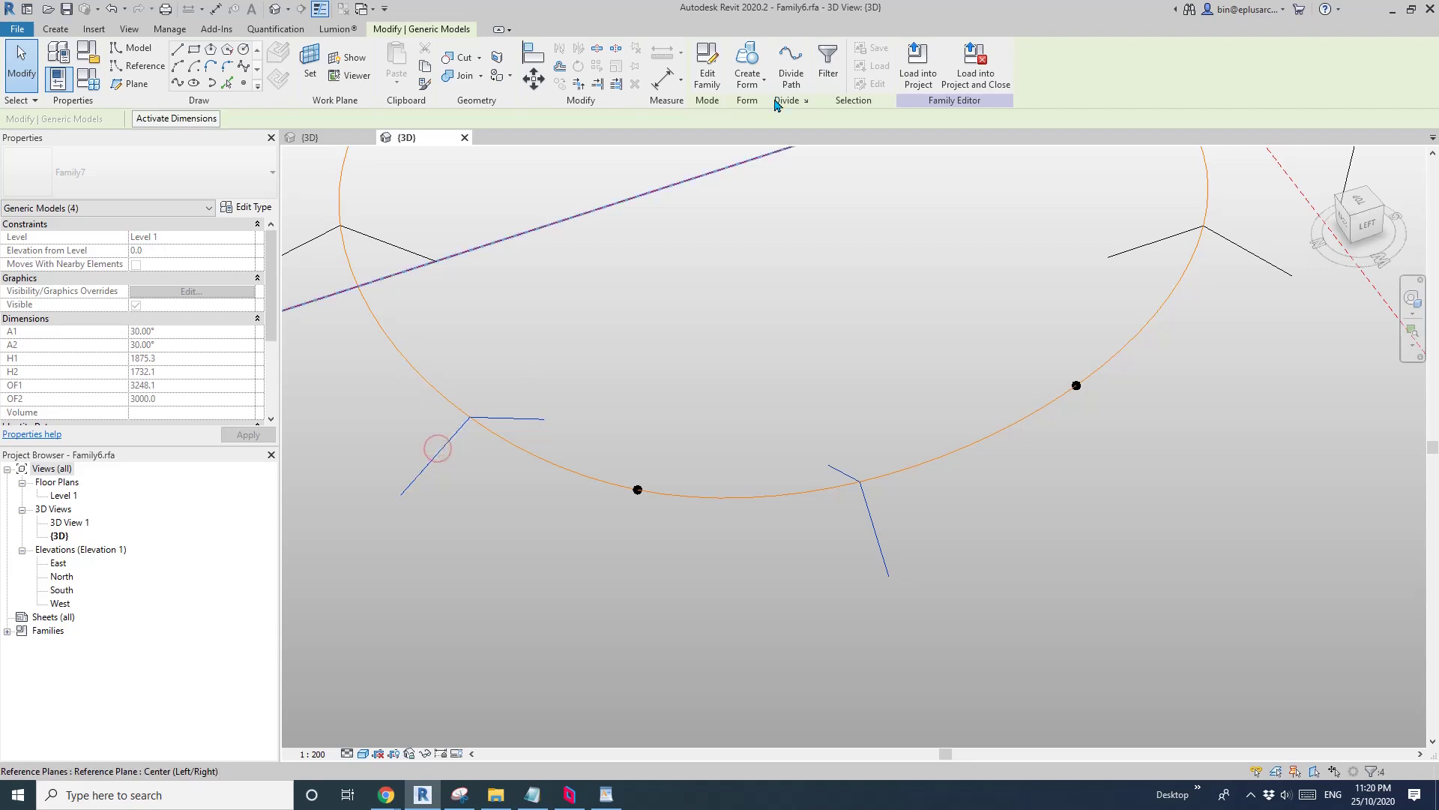
{"action": "left_click", "coordinate": [756, 60]}
{"action": "left_click", "coordinate": [761, 187]}
{"action": "middle_click_drag", "start_coordinate": [762, 187], "coordinate": [683, 391], "text": "shift"}
{"action": "middle_click_drag", "start_coordinate": [524, 267], "coordinate": [604, 423]}
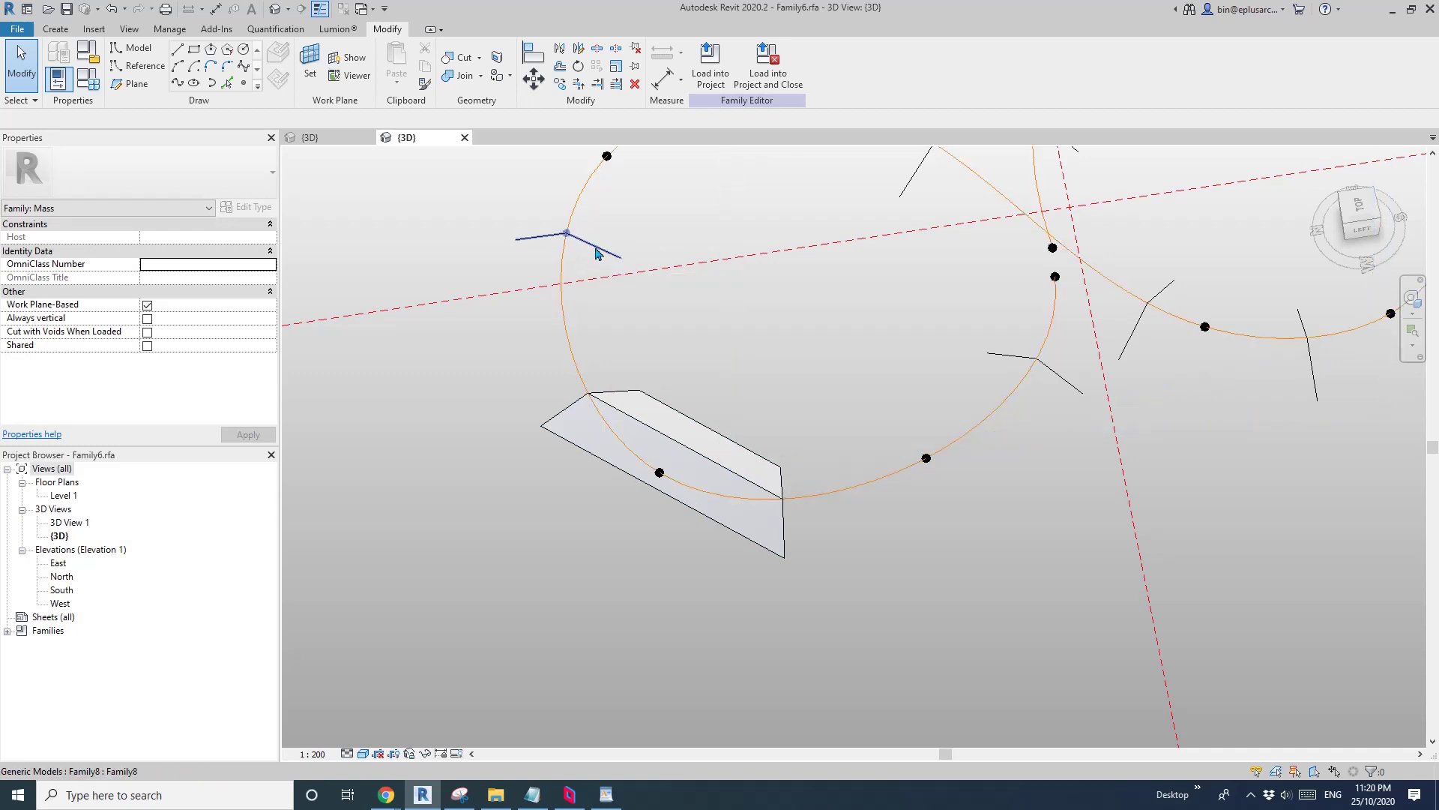
Extend the form to the nested lines of the adjacent profile at the far left of the loop
{"action": "scroll", "coordinate": [609, 366], "scroll_direction": "up", "scroll_amount": 1}
{"action": "middle_click_drag", "start_coordinate": [609, 365], "coordinate": [626, 393]}
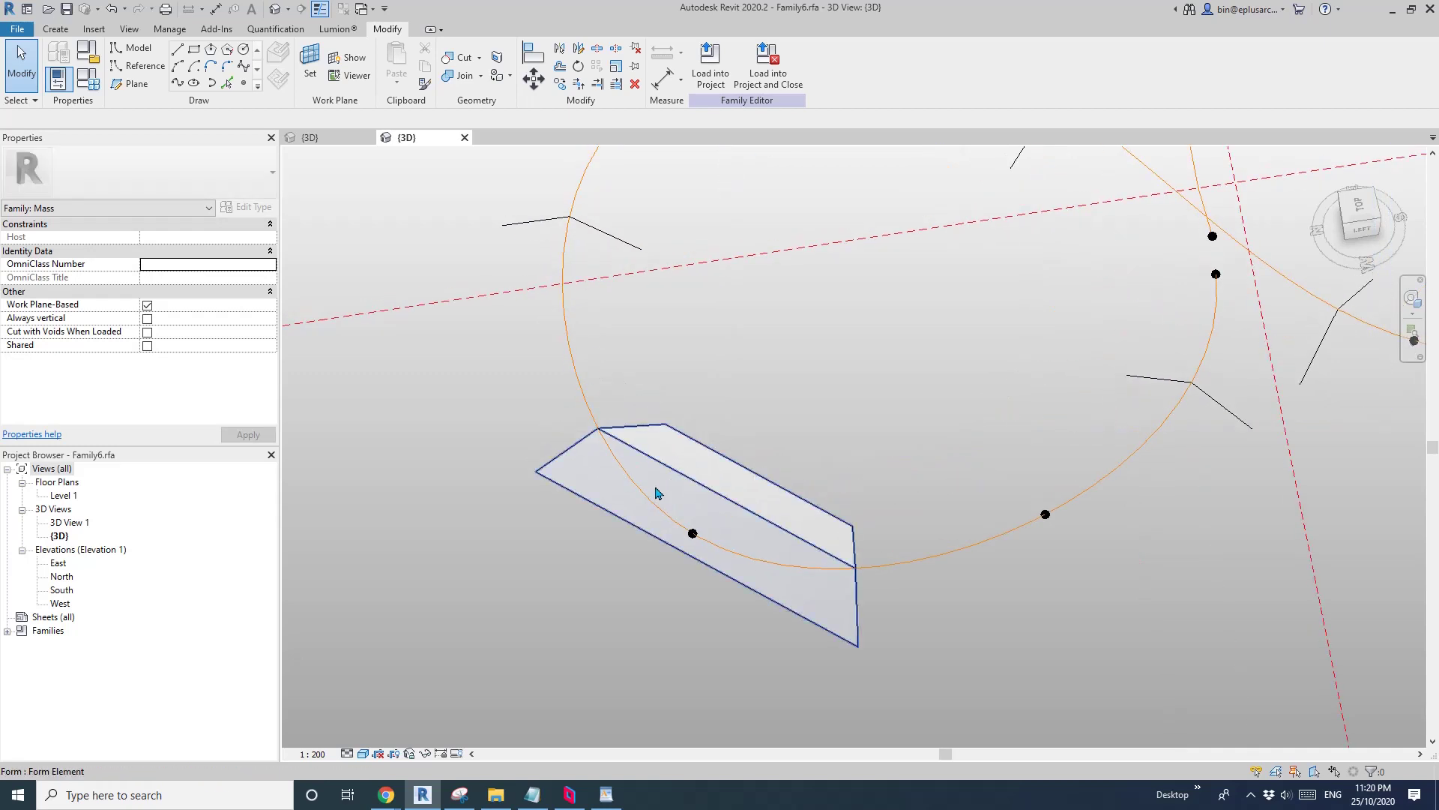
{"action": "left_click", "coordinate": [607, 498]}
{"action": "middle_click_drag", "start_coordinate": [613, 277], "coordinate": [614, 372]}
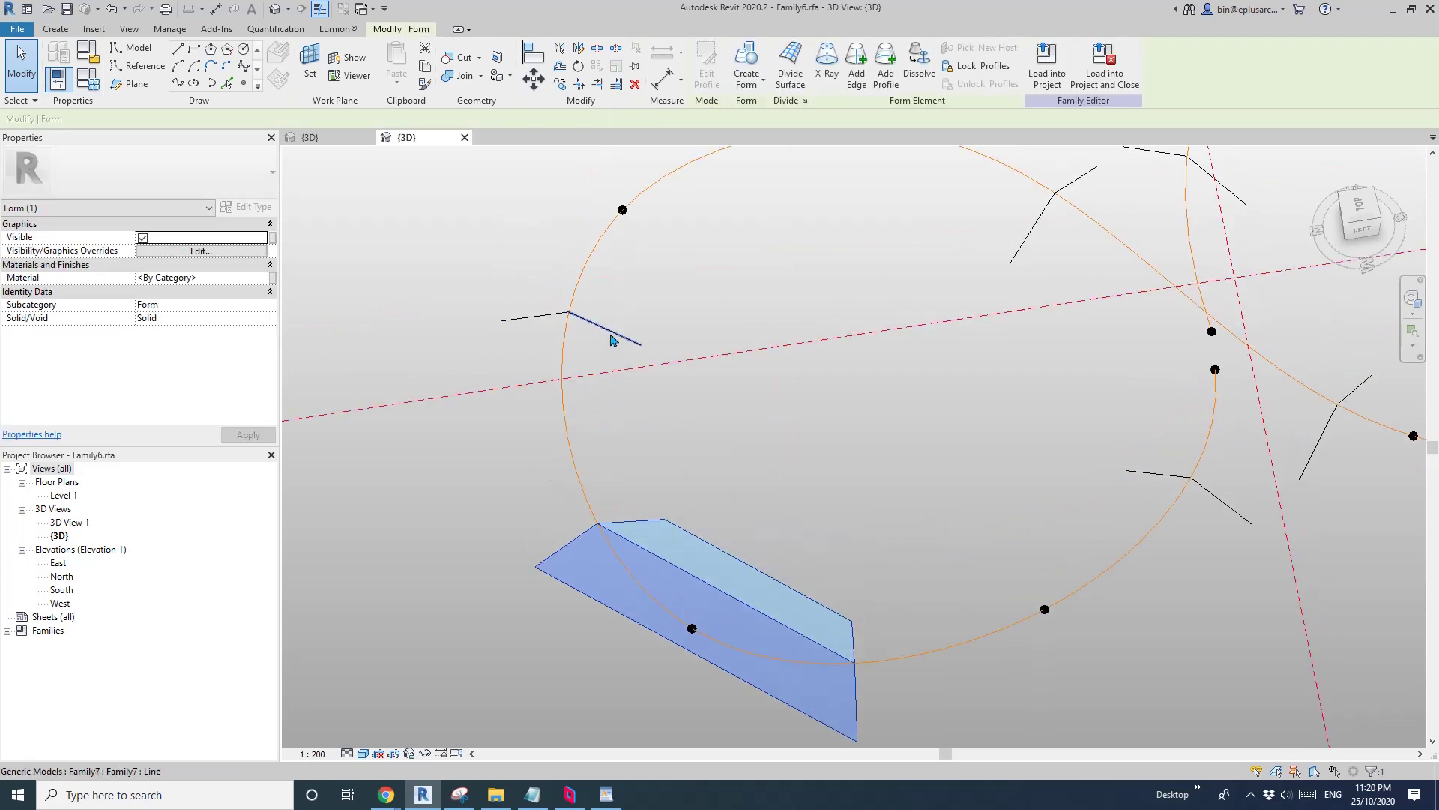
{"action": "left_click", "coordinate": [611, 339], "text": "ctrl"}
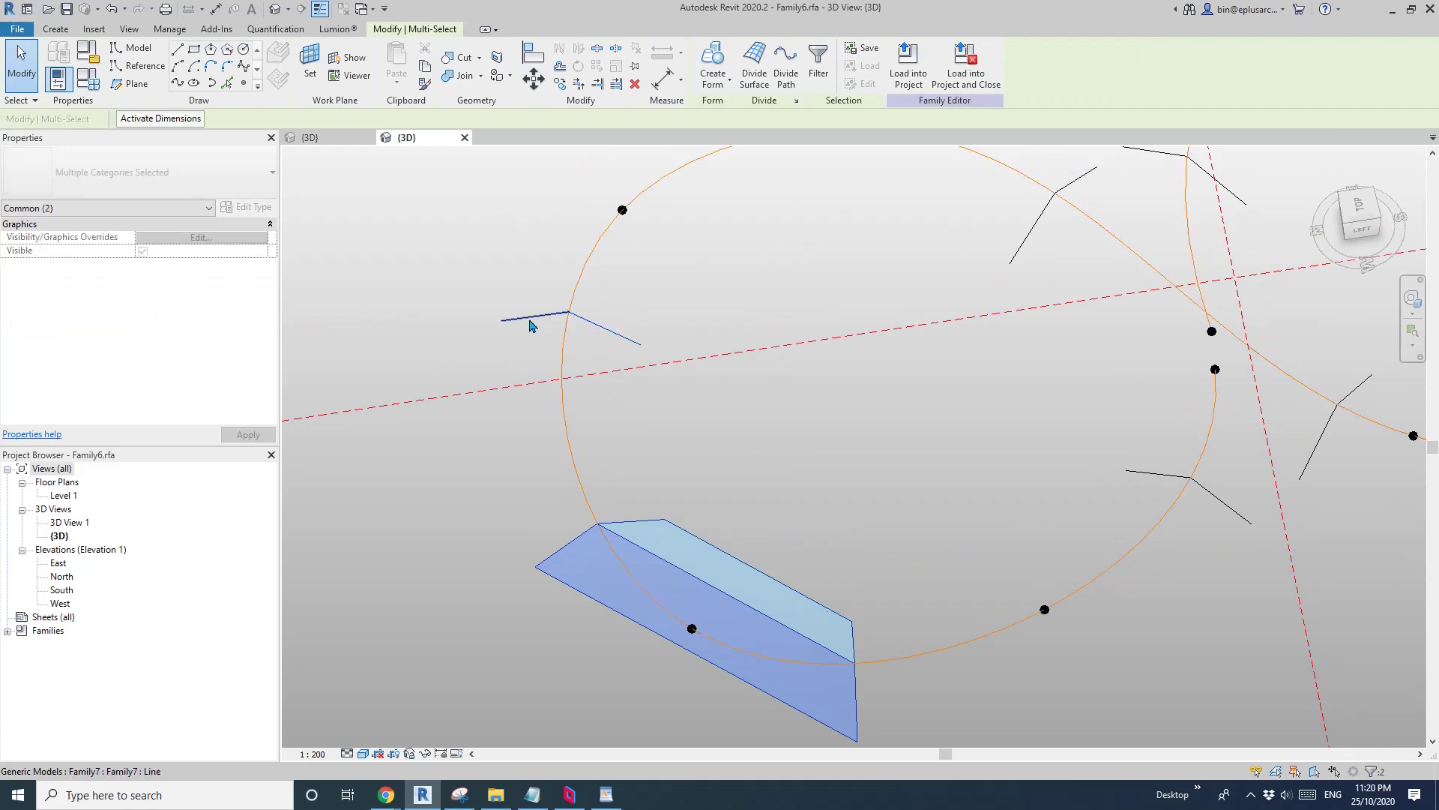
{"action": "left_click", "coordinate": [713, 64]}
{"action": "scroll", "coordinate": [759, 335], "scroll_direction": "down", "scroll_amount": 1}
{"action": "middle_click_drag", "start_coordinate": [803, 422], "coordinate": [810, 352], "text": "shift"}
{"action": "scroll", "coordinate": [830, 397], "scroll_direction": "down", "scroll_amount": 2}
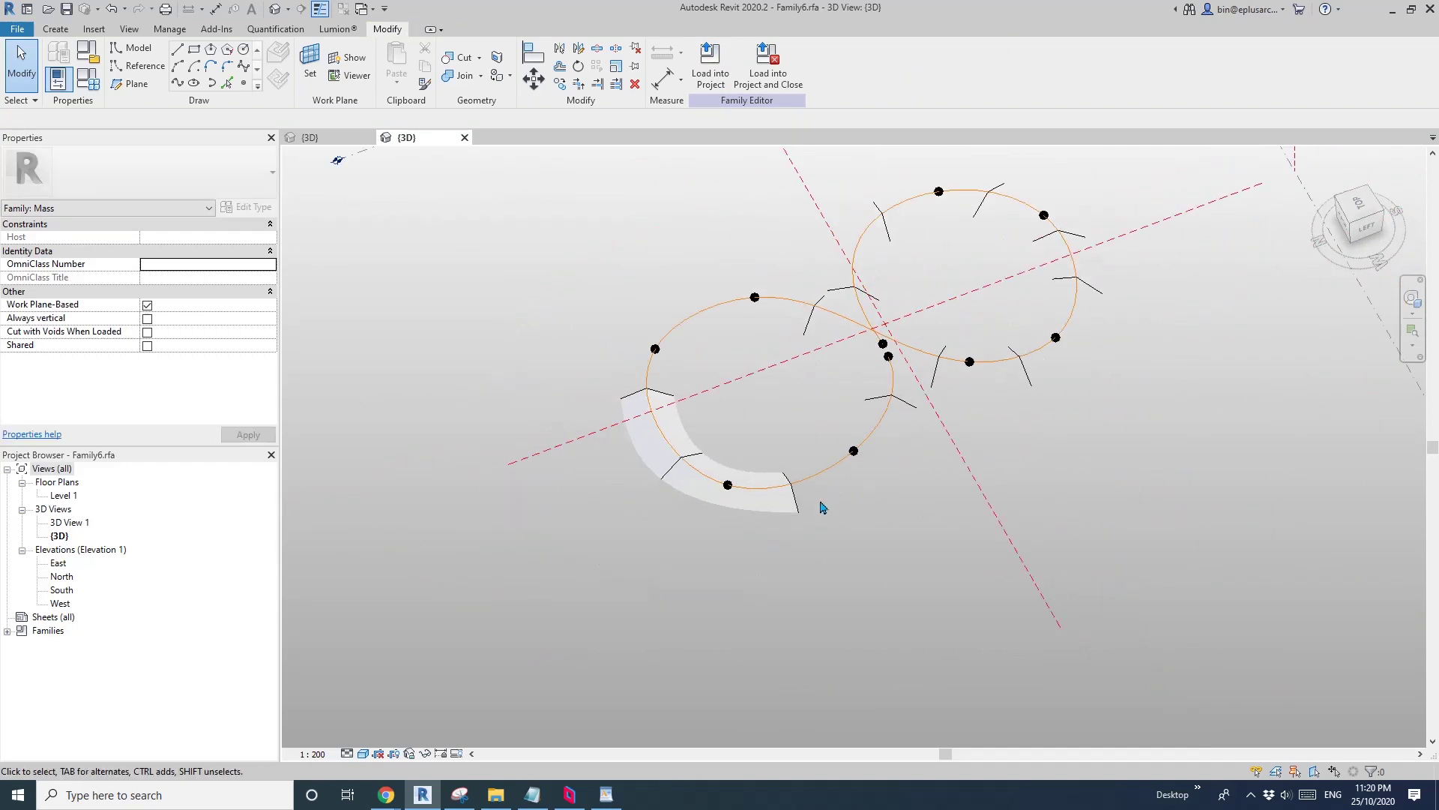
Extend the form from its near end to the nested lines of the next profile on the loop's right side
{"action": "scroll", "coordinate": [795, 529], "scroll_direction": "up", "scroll_amount": 2}
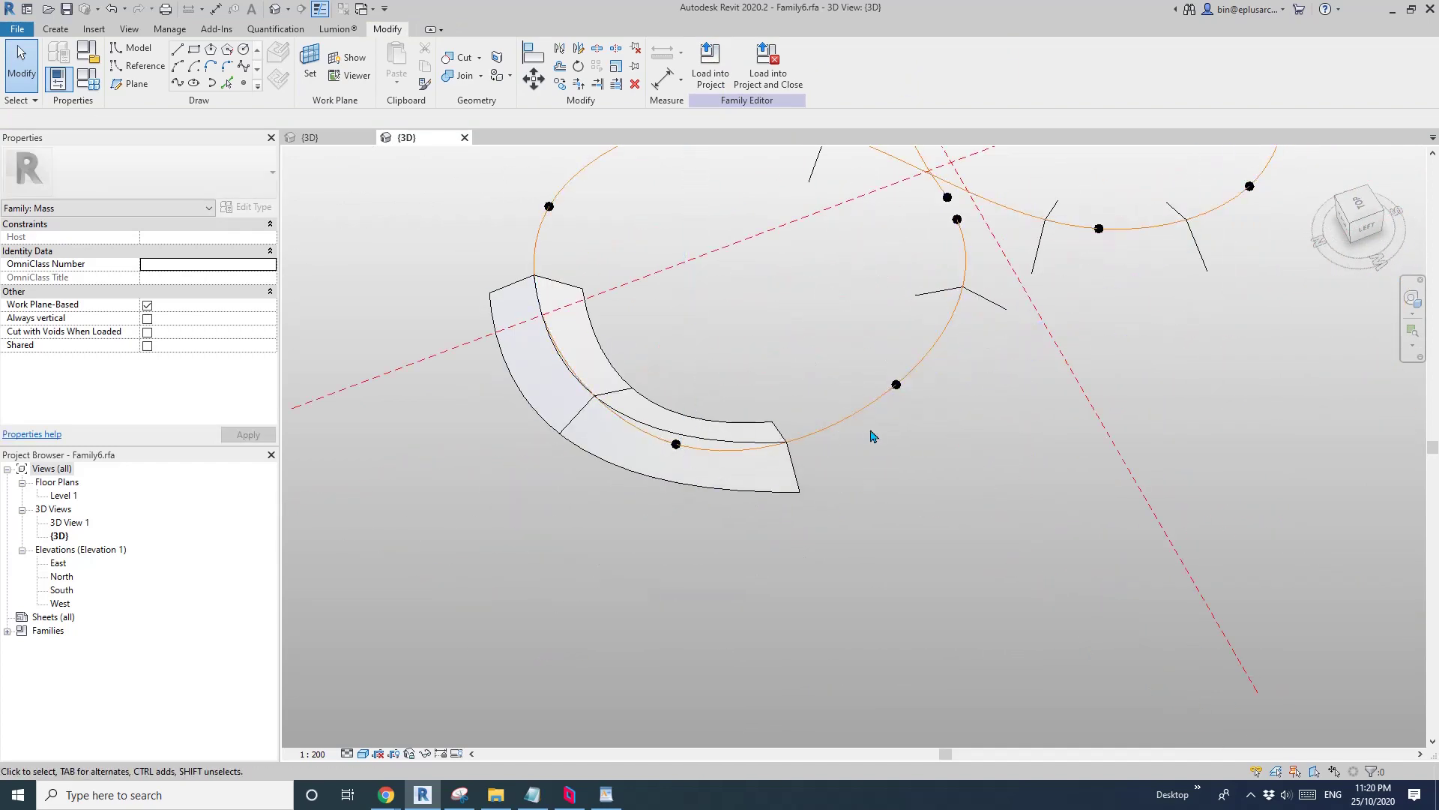
{"action": "scroll", "coordinate": [867, 426], "scroll_direction": "up", "scroll_amount": 3}
{"action": "left_click", "coordinate": [731, 498]}
{"action": "middle_click_drag", "start_coordinate": [733, 498], "coordinate": [762, 475]}
{"action": "left_click", "coordinate": [761, 475]}
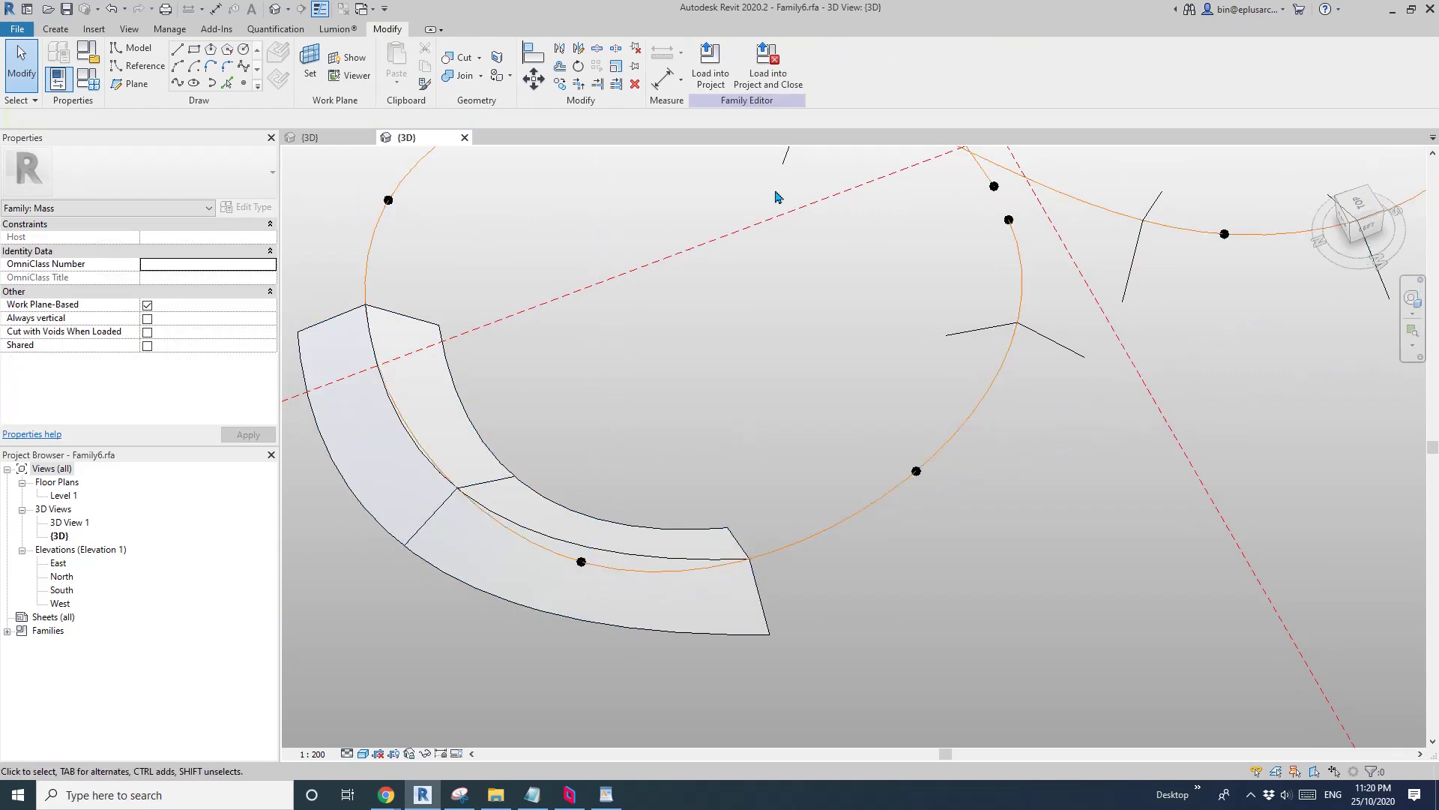
{"action": "left_click", "coordinate": [726, 595]}
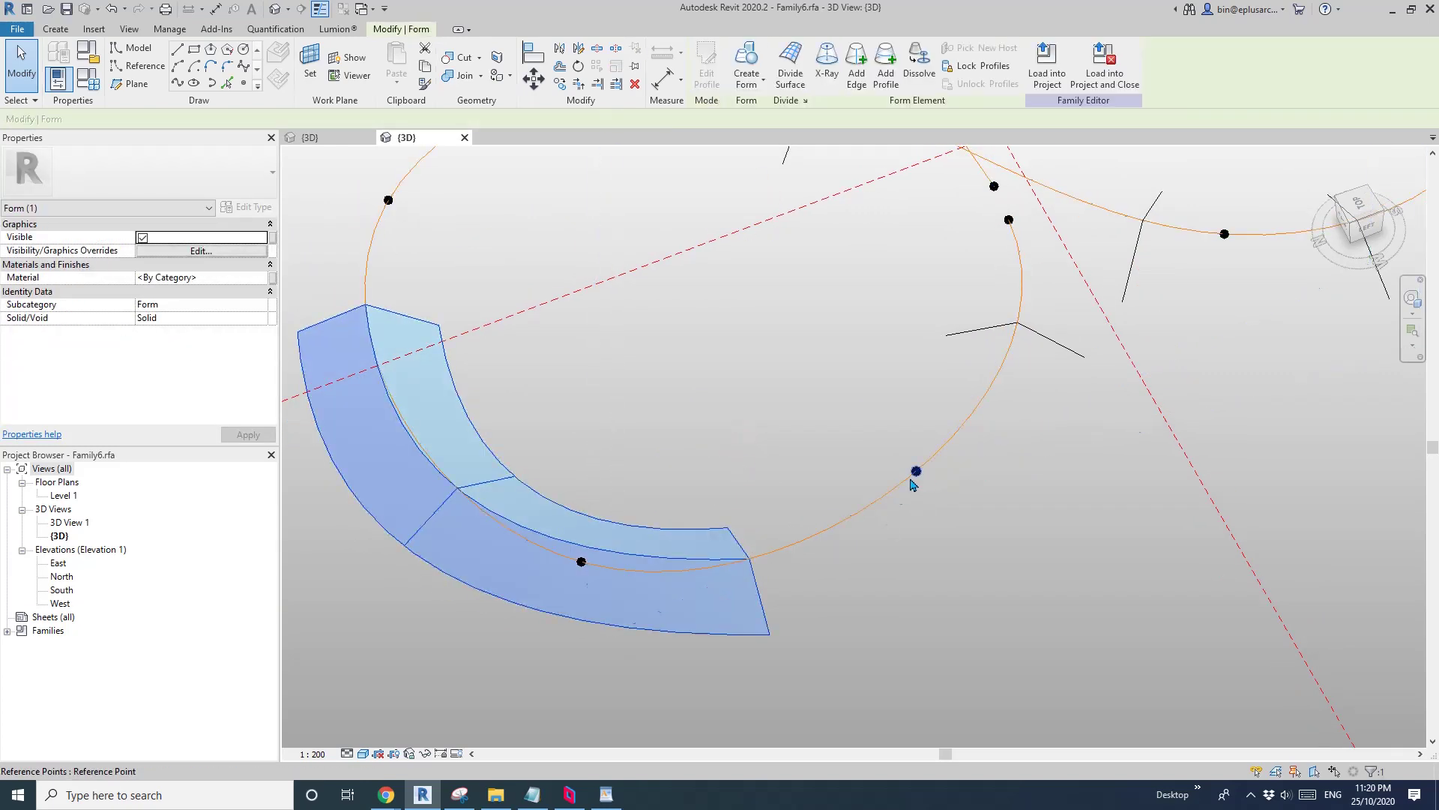
{"action": "left_click", "coordinate": [1047, 344], "text": "ctrl"}
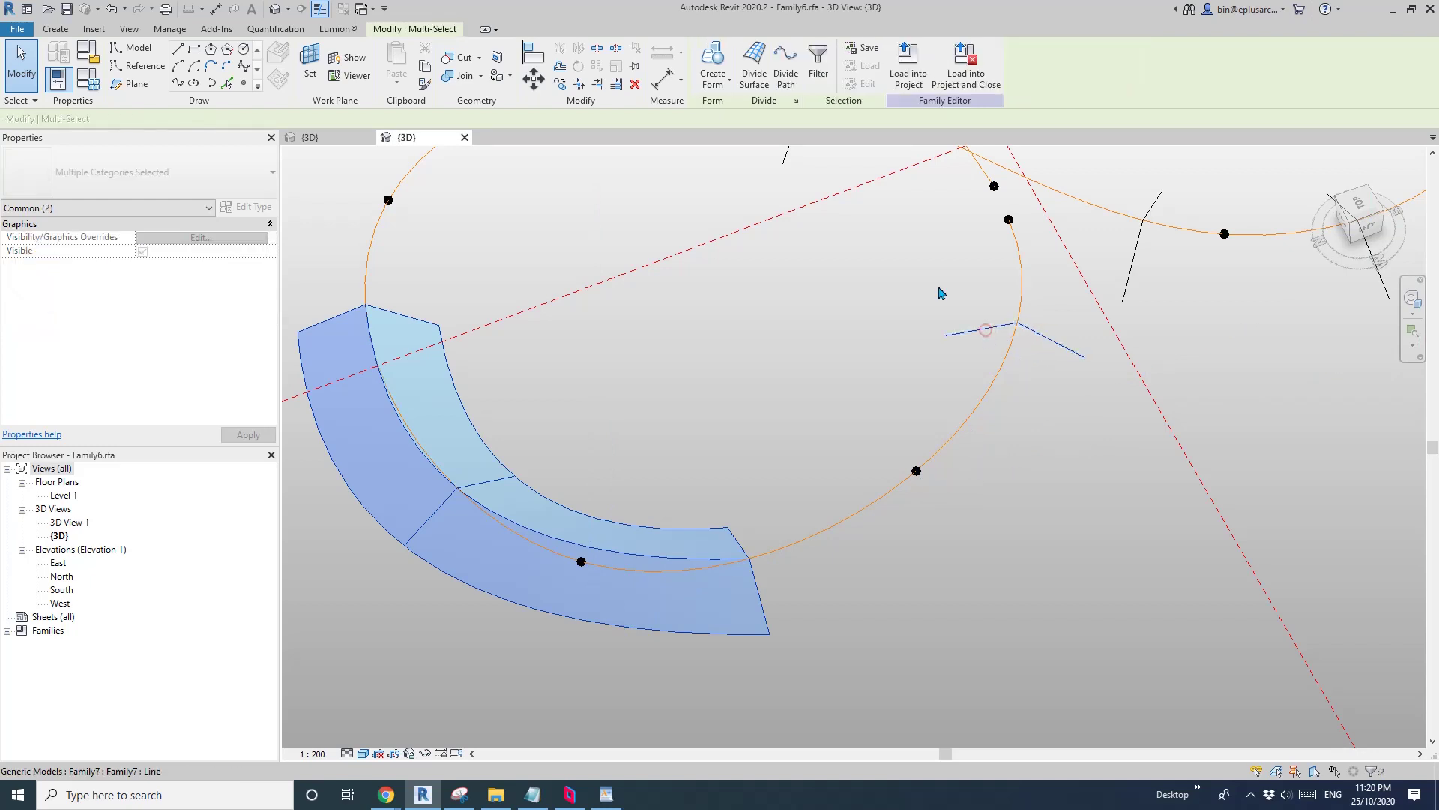
{"action": "left_click", "coordinate": [713, 59]}
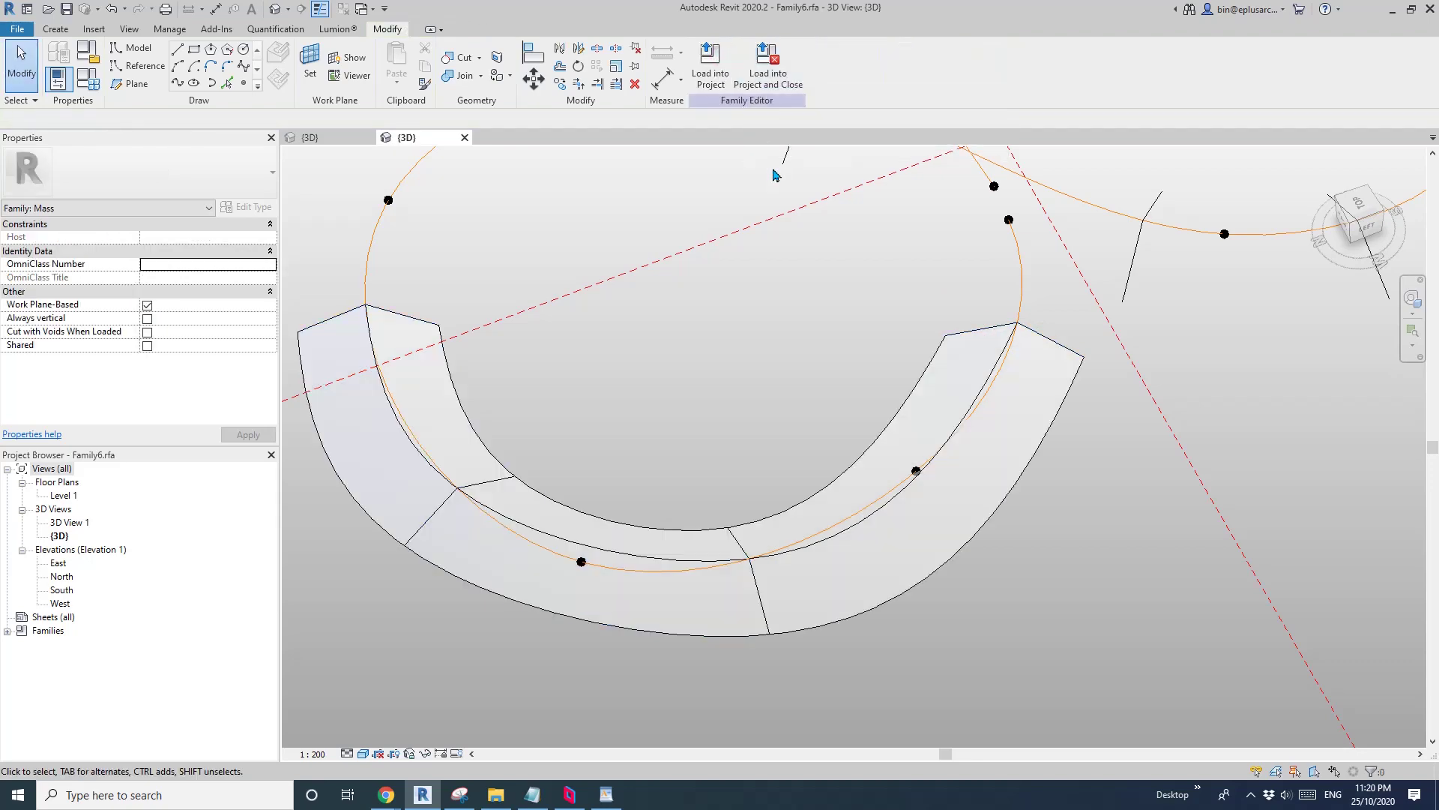
{"action": "middle_click_drag", "start_coordinate": [807, 234], "coordinate": [893, 475], "text": "shift"}
{"action": "scroll", "coordinate": [606, 537], "scroll_direction": "up", "scroll_amount": 2}
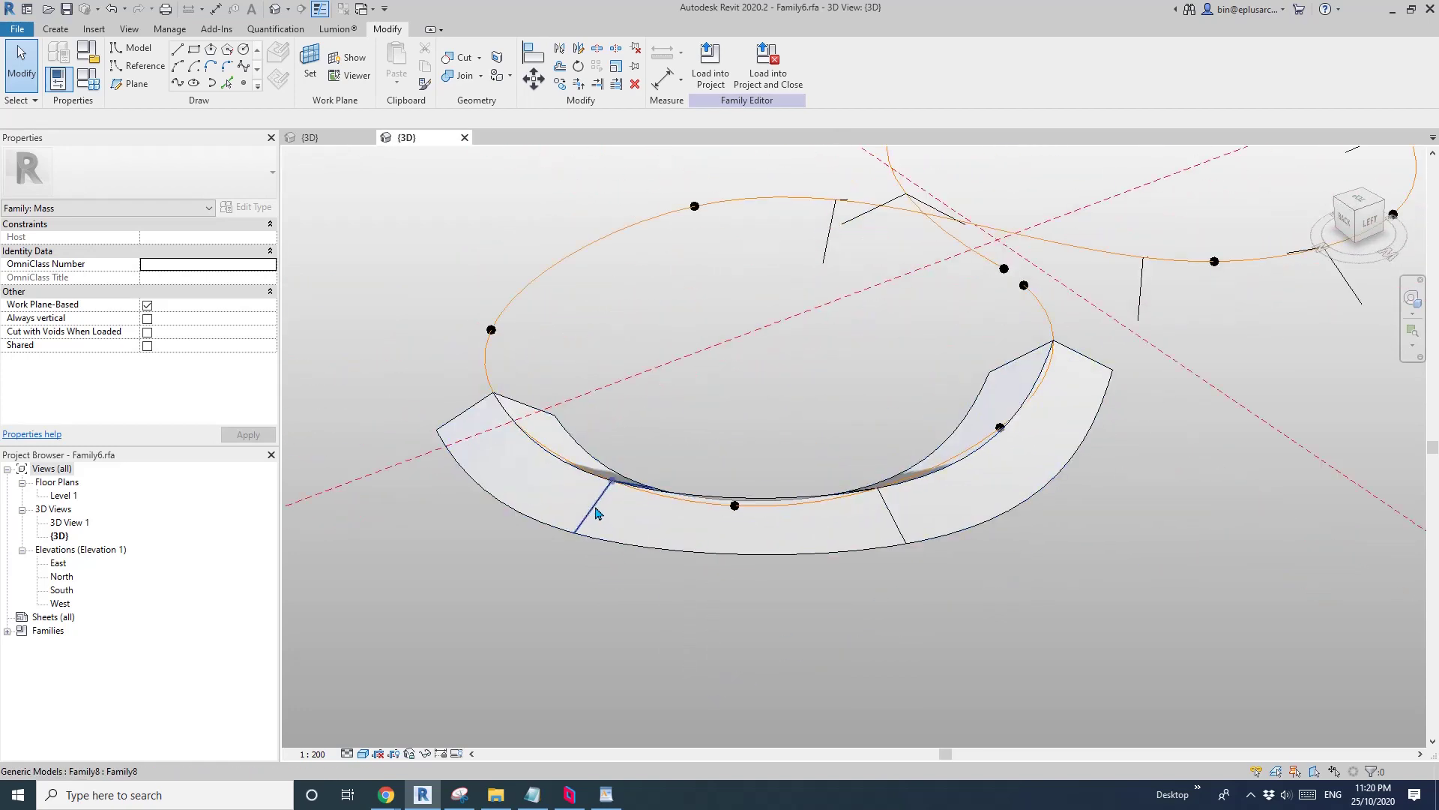
Set OF1 to 5000 and OF2 to 6000 on the second Family8 profile from the form's left end
{"action": "left_click", "coordinate": [598, 513]}
{"action": "mouse_move", "coordinate": [597, 513]}
{"action": "middle_mouse_down", "text": "shift"}
{"action": "mouse_move", "coordinate": [505, 508]}
{"action": "mouse_move", "coordinate": [574, 511]}
{"action": "middle_mouse_up", "text": "shift"}
{"action": "middle_click_drag", "start_coordinate": [557, 457], "coordinate": [475, 457], "text": "shift"}
{"action": "left_click", "coordinate": [185, 320]}
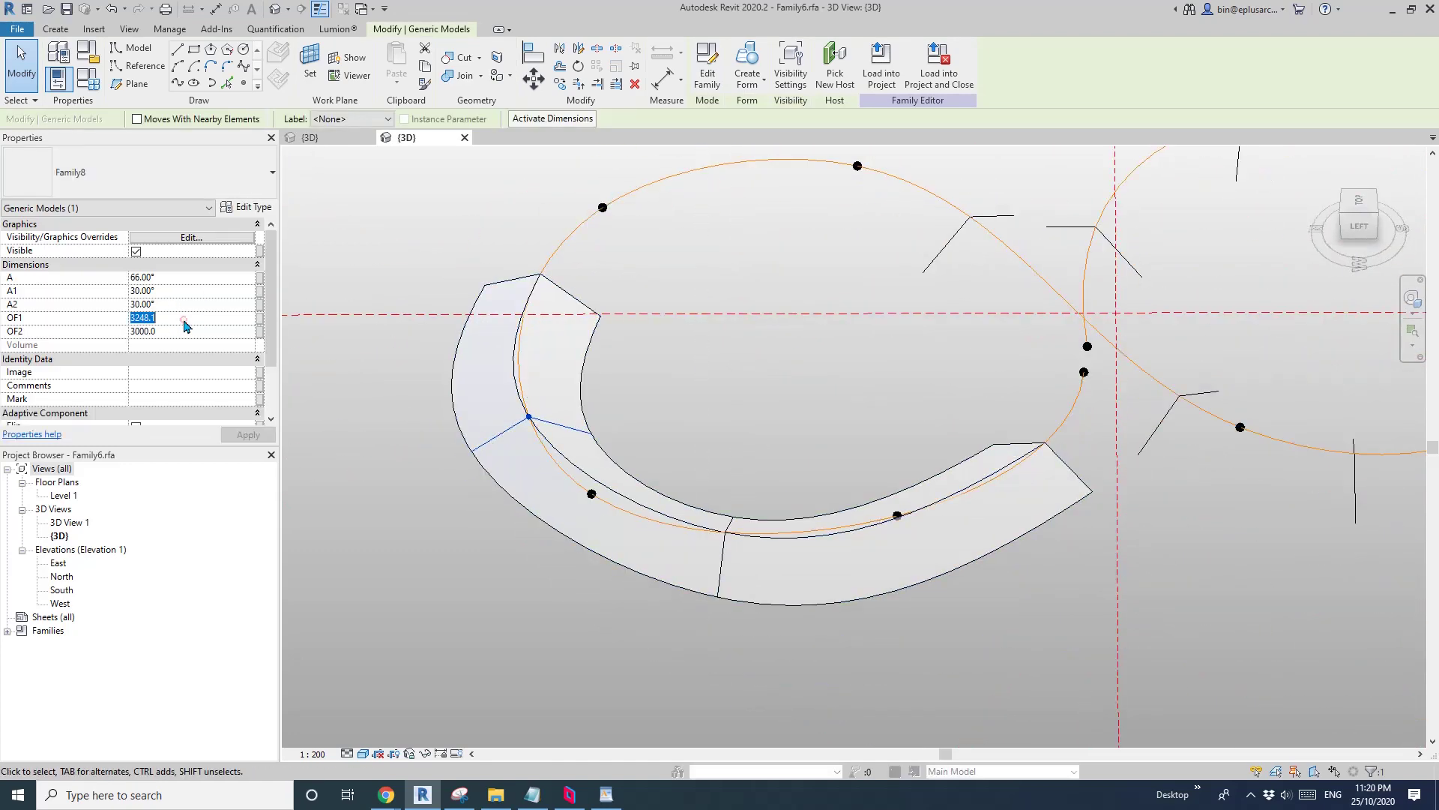
{"action": "type", "text": "5000"}
{"action": "key", "text": "Return"}
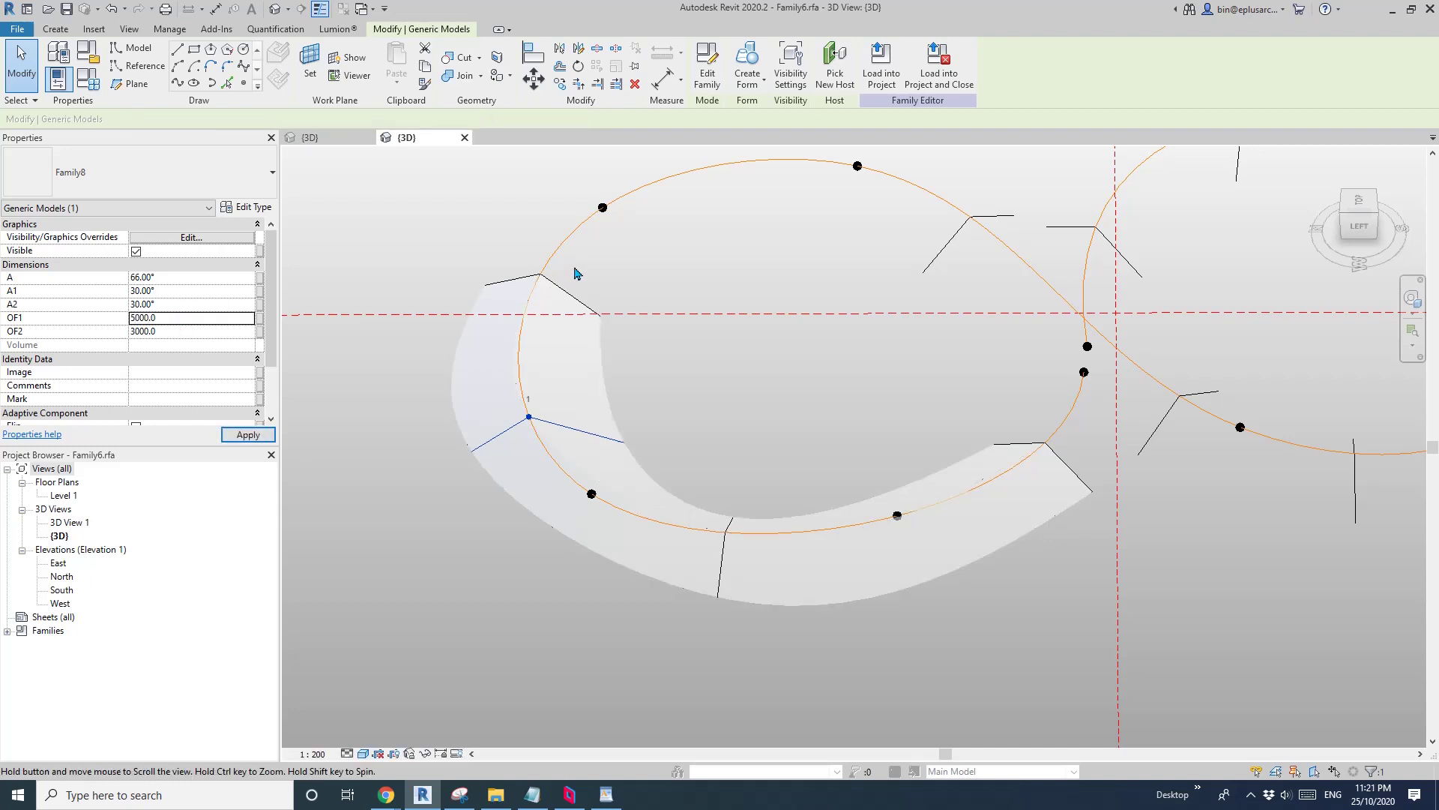
{"action": "left_click", "coordinate": [213, 332]}
{"action": "type", "text": "6"}
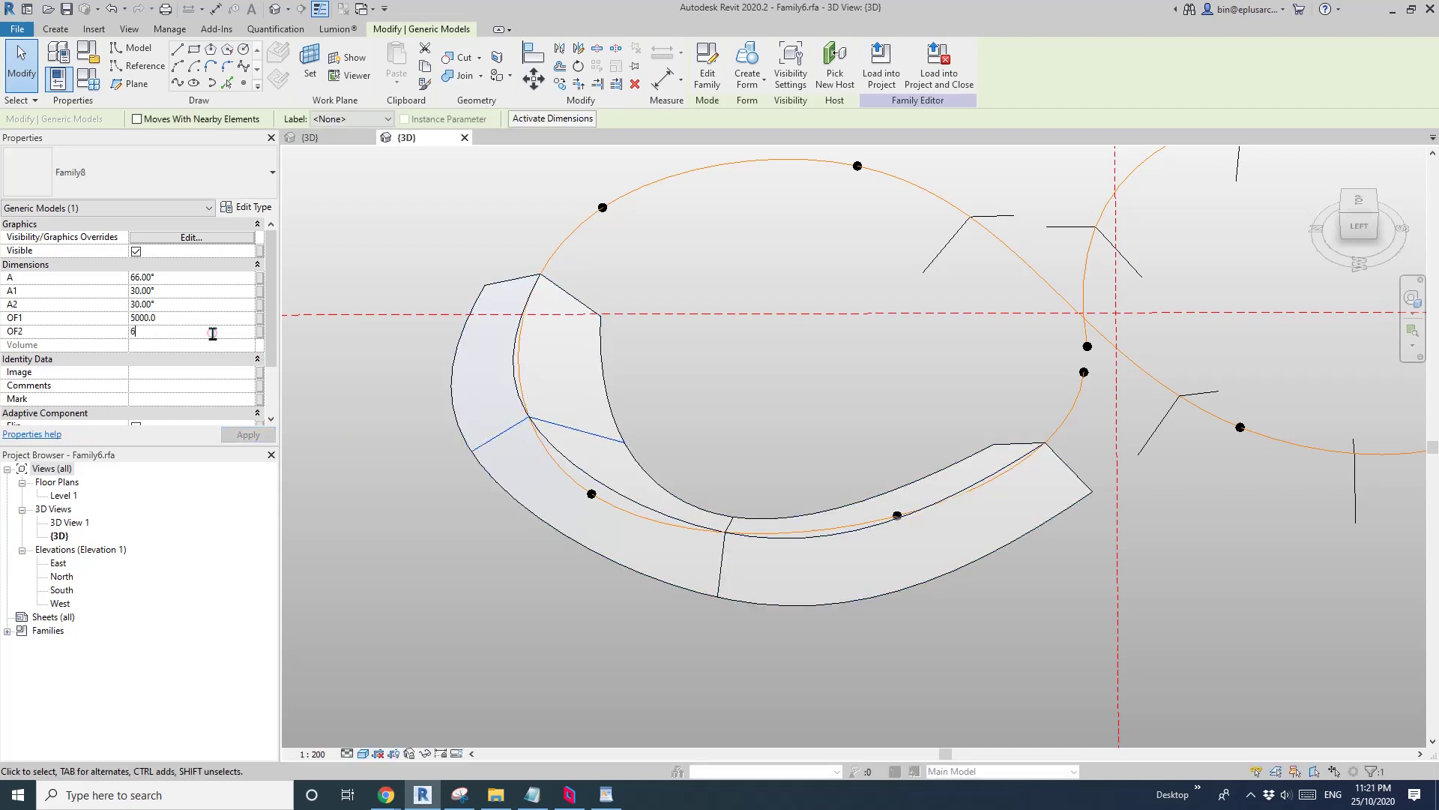
{"action": "type", "text": "000"}
{"action": "key", "text": "Return"}
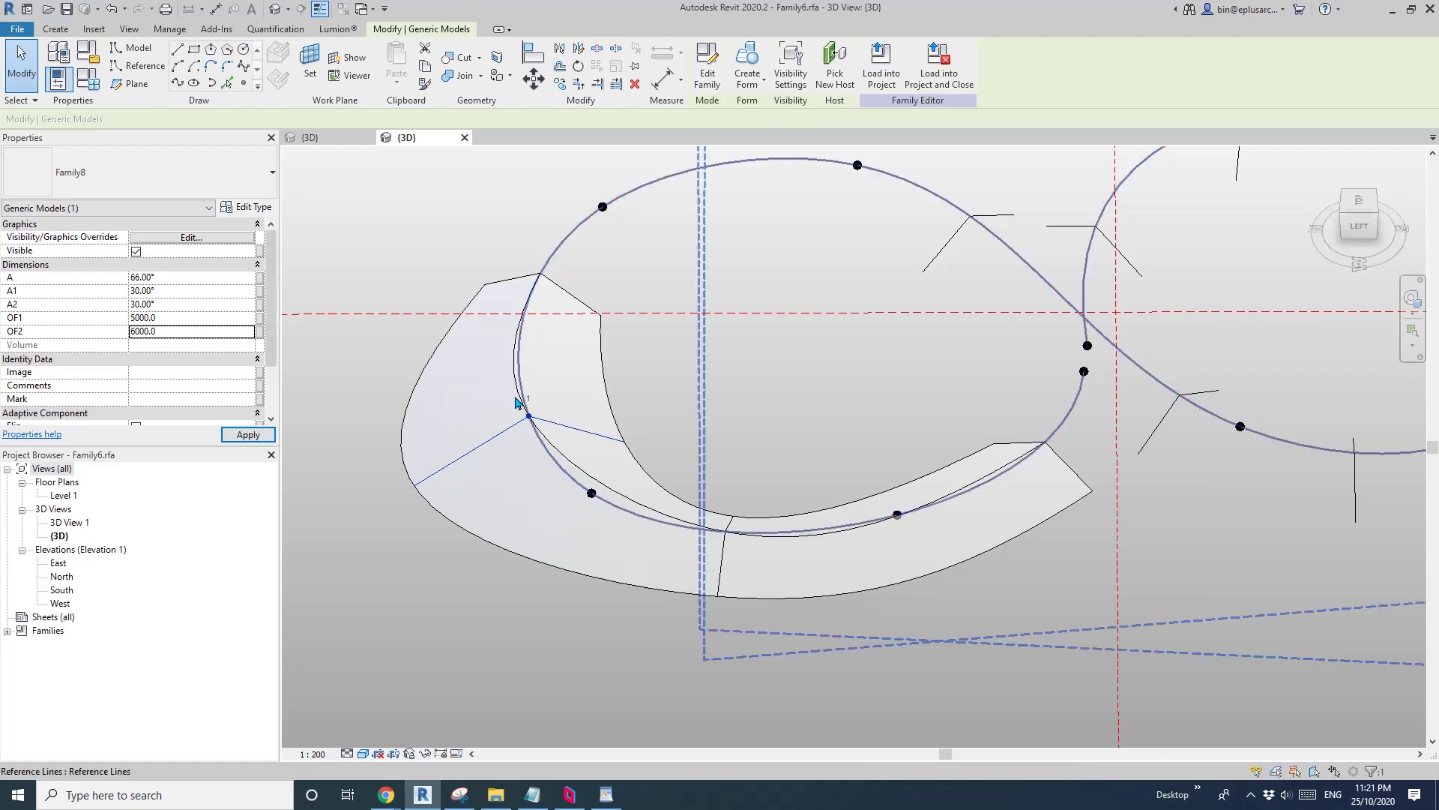
Set OF1 to 6000 on the third Family8 profile from the form's left end
{"action": "left_click", "coordinate": [510, 295]}
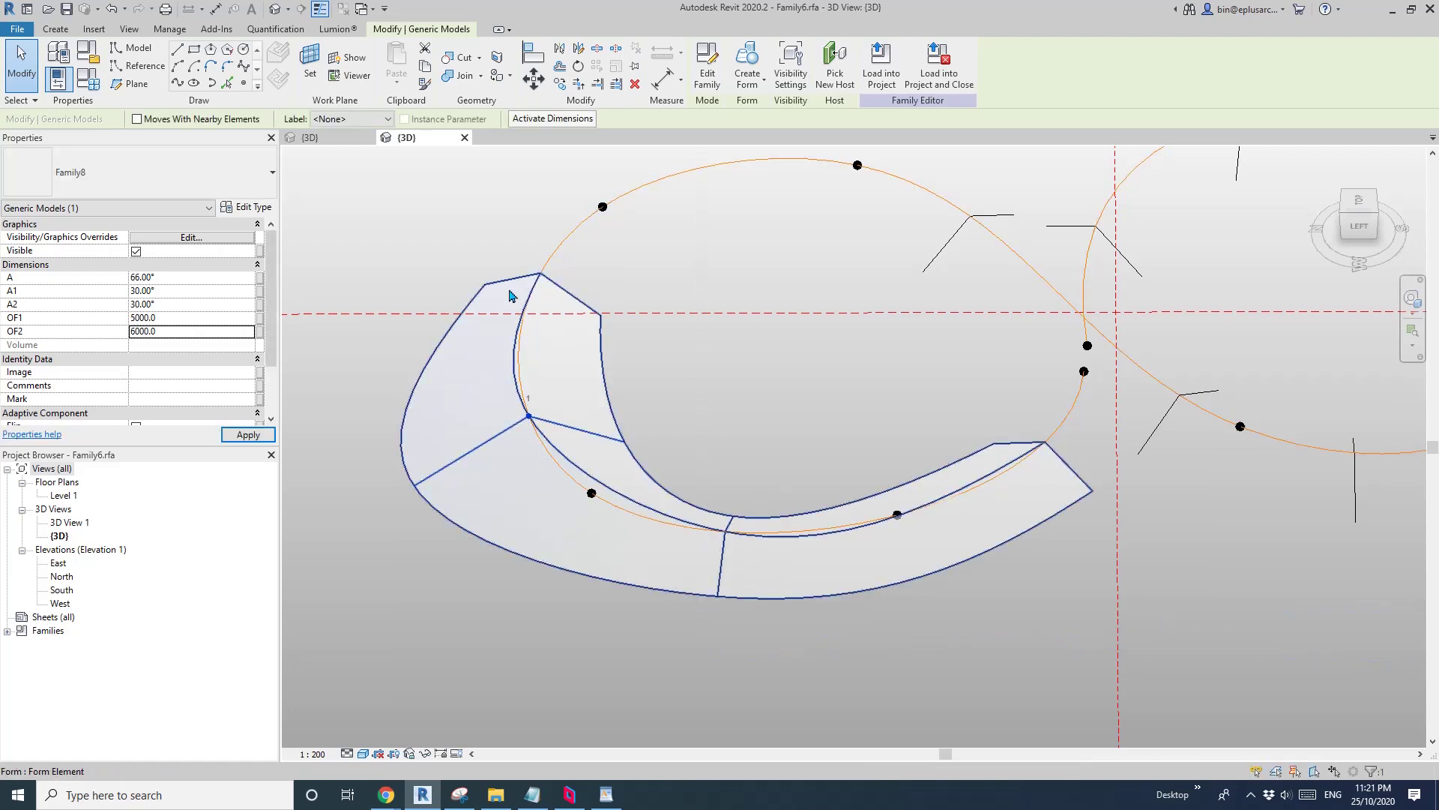
{"action": "middle_click_drag", "start_coordinate": [700, 452], "coordinate": [999, 447], "text": "shift"}
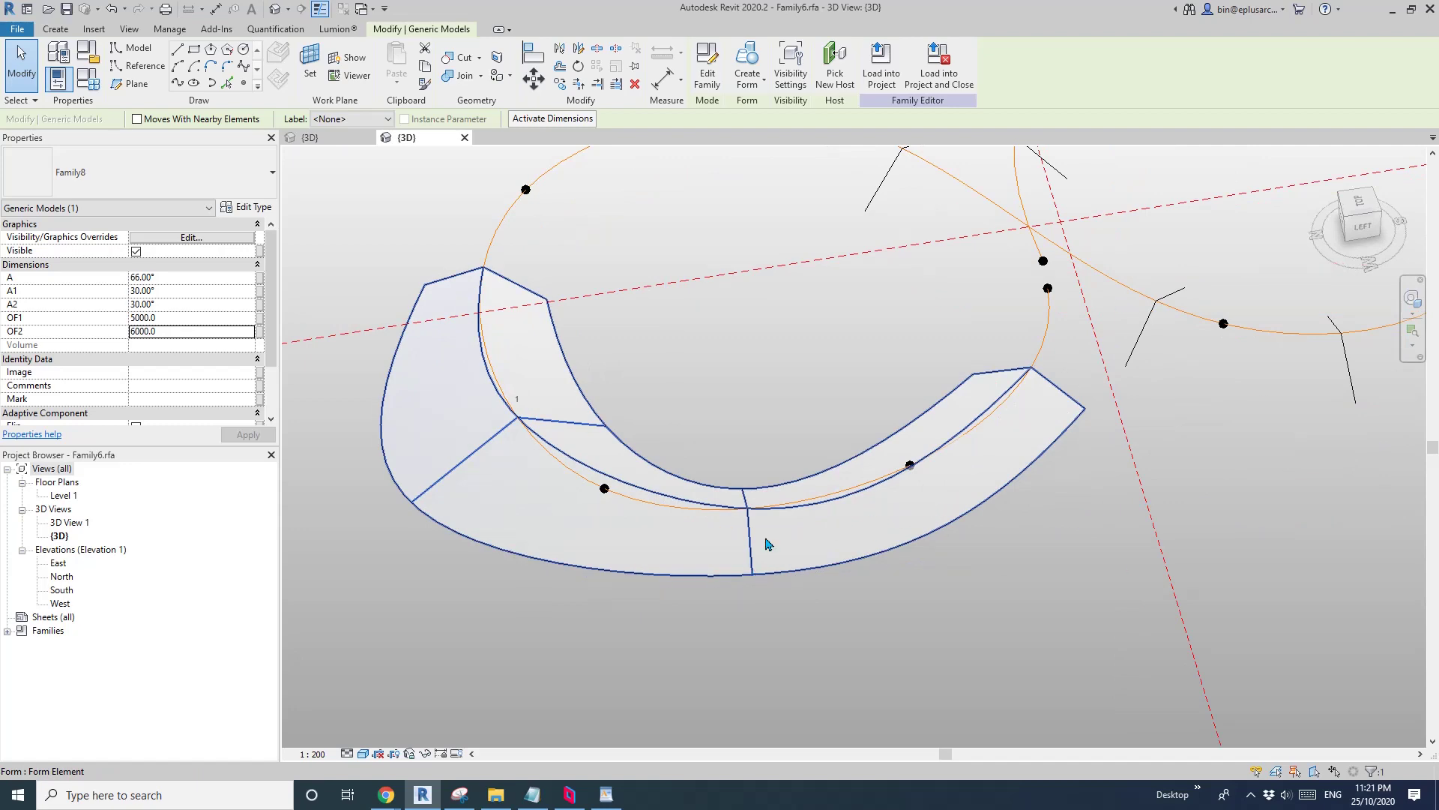
{"action": "middle_click_drag", "start_coordinate": [794, 561], "coordinate": [684, 565]}
{"action": "key", "text": "Escape"}
{"action": "left_click", "coordinate": [720, 500]}
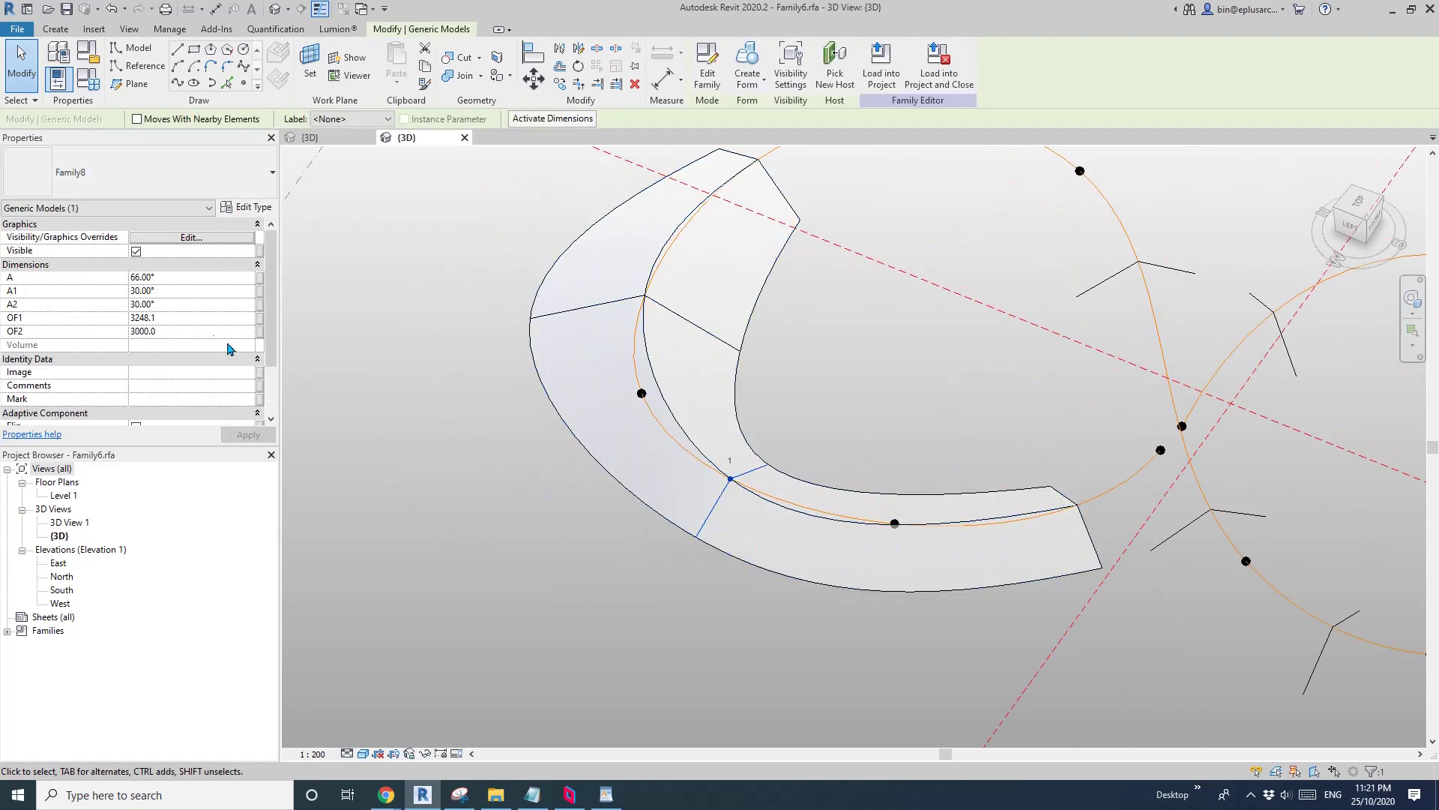
{"action": "left_click", "coordinate": [203, 318]}
{"action": "type", "text": "6000"}
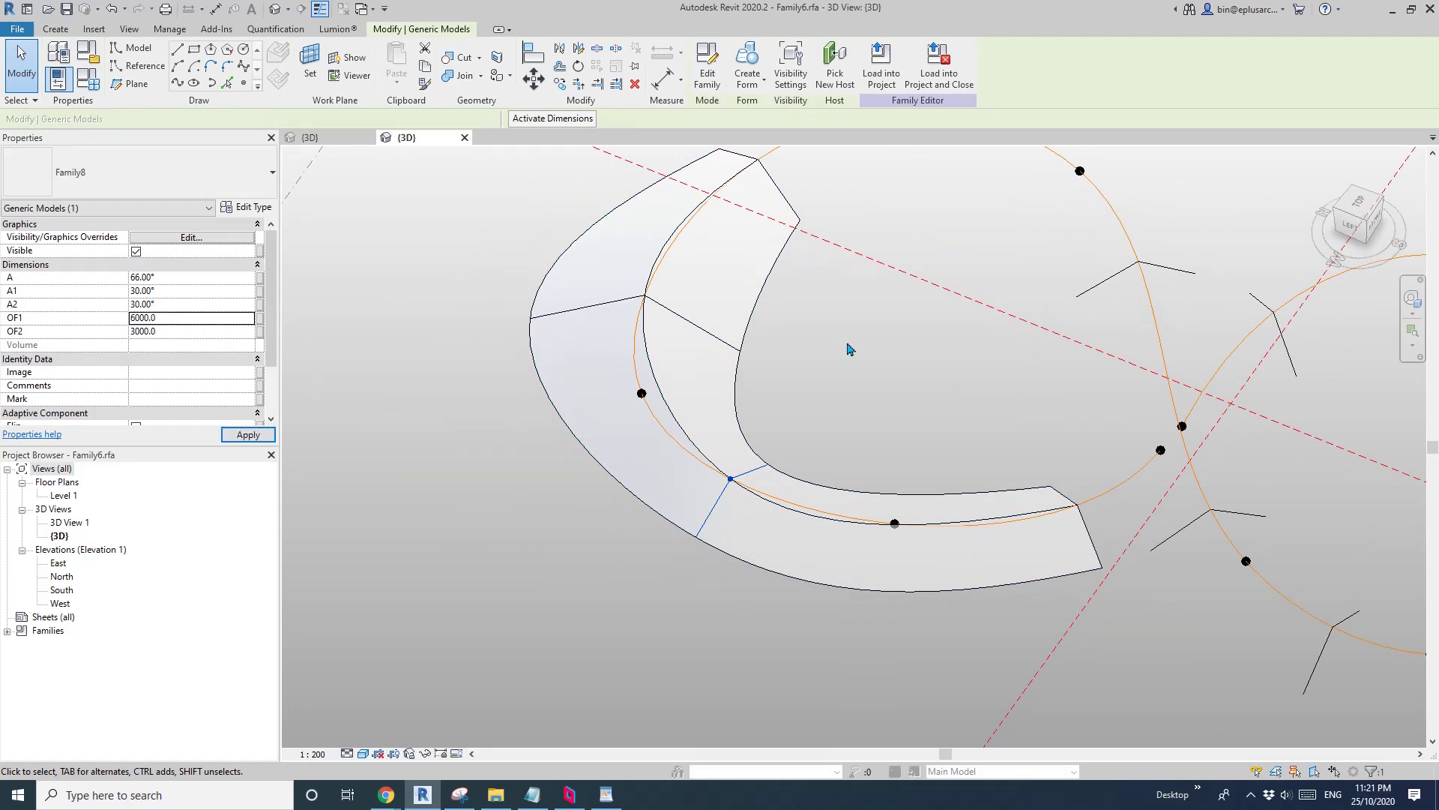
Set angles A1 and A2 to 45° on the second Family8 profile from the form's left end
{"action": "left_click", "coordinate": [718, 340]}
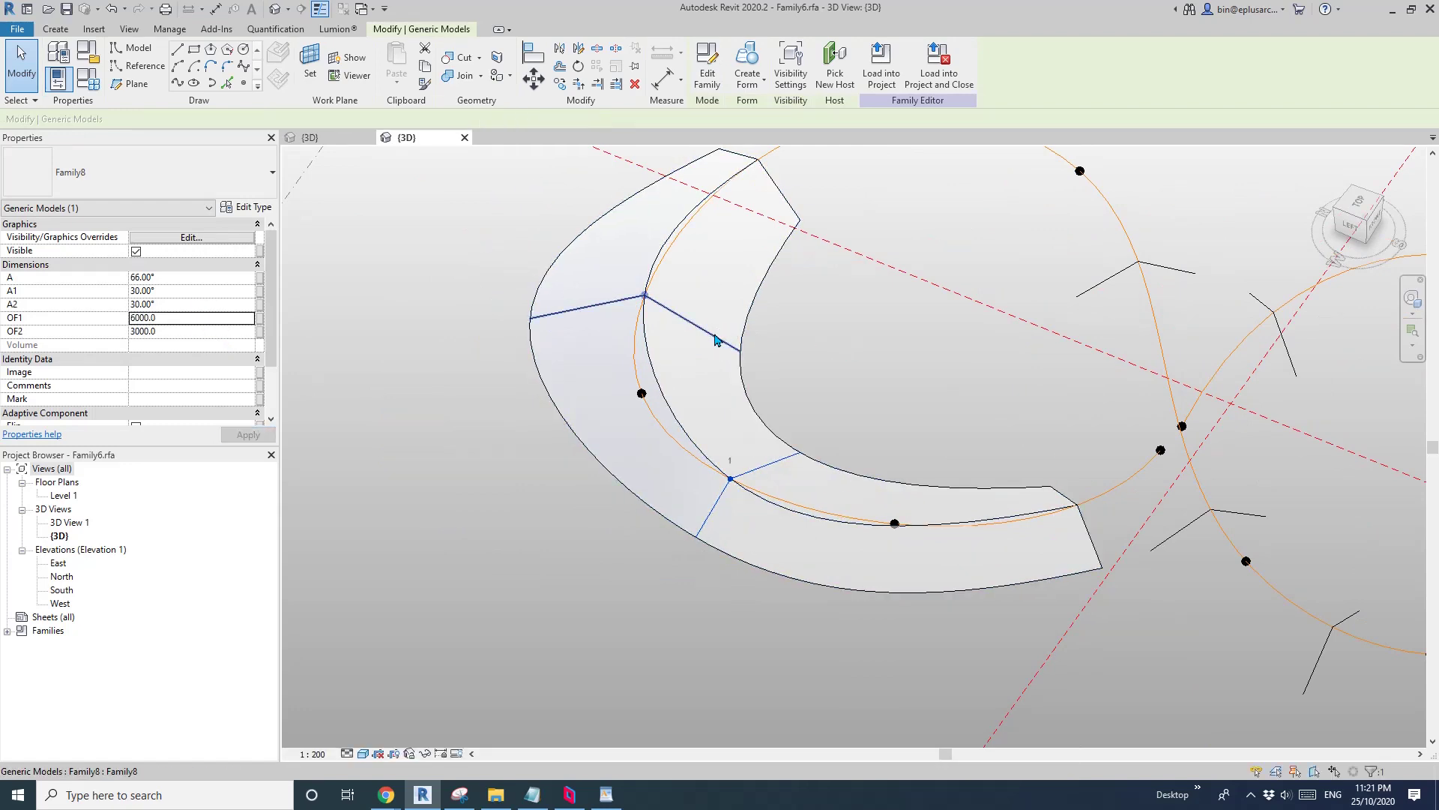
{"action": "left_click", "coordinate": [191, 294]}
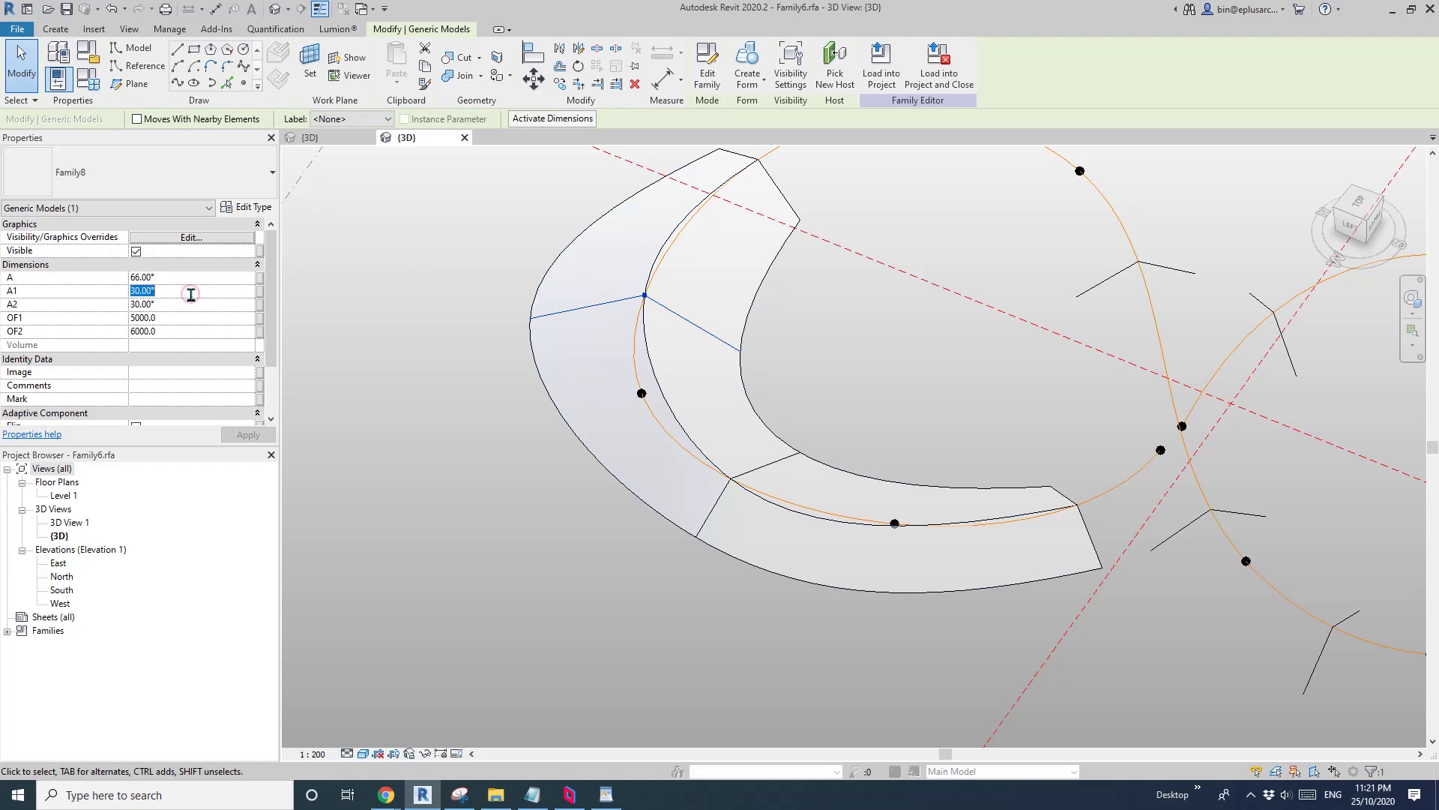
{"action": "middle_click_drag", "start_coordinate": [739, 368], "coordinate": [463, 348], "text": "shift"}
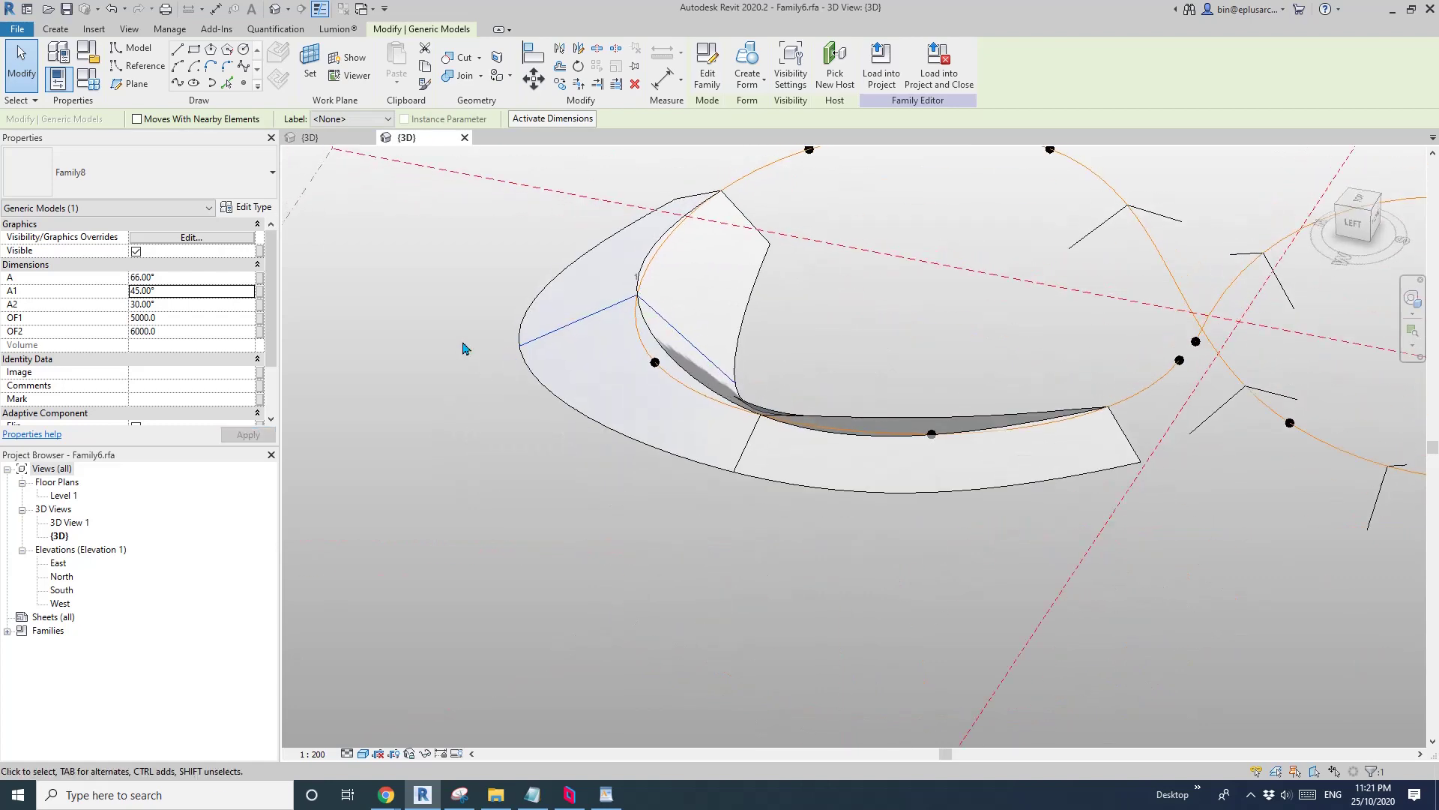
{"action": "left_click", "coordinate": [200, 303]}
{"action": "type", "text": "45"}
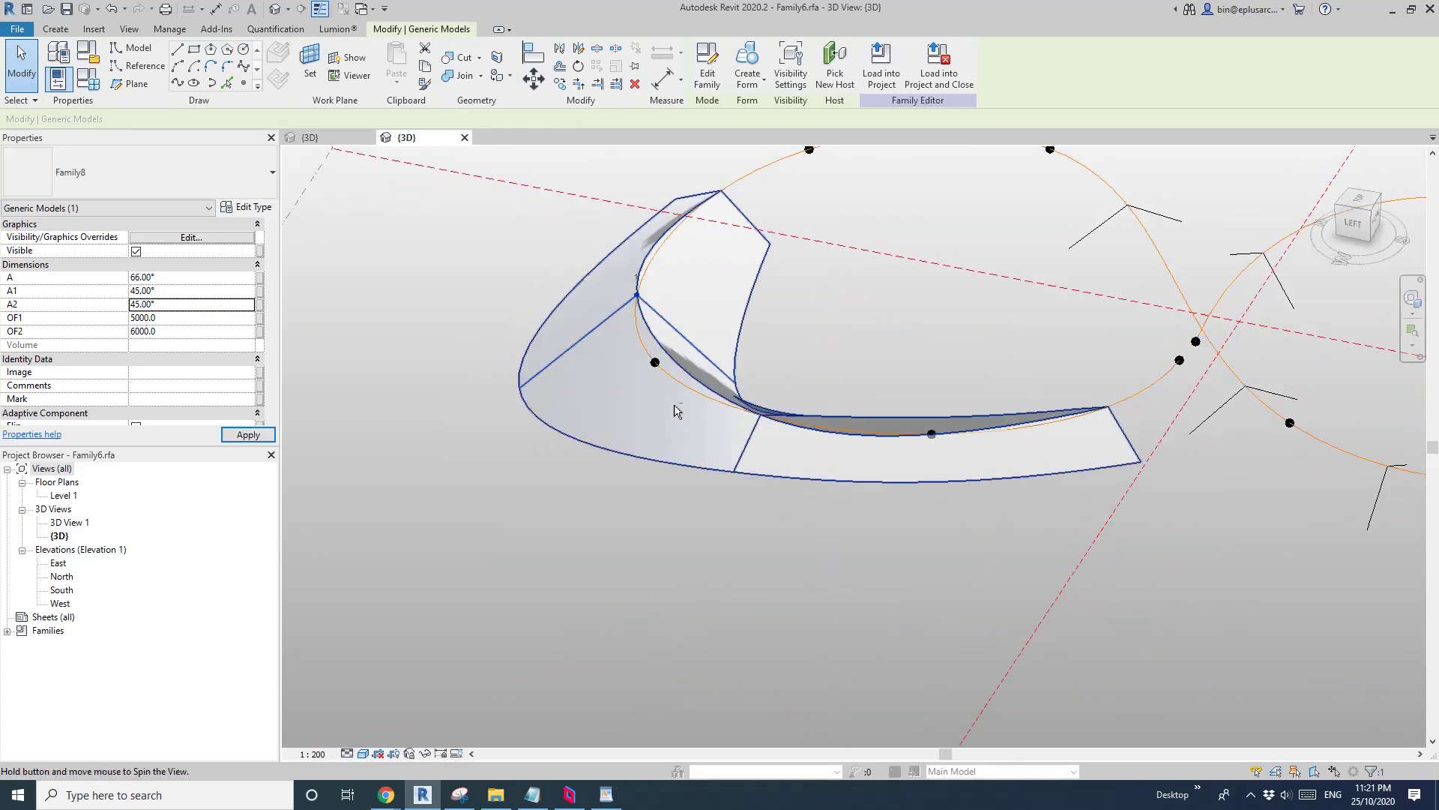
{"action": "middle_click_drag", "start_coordinate": [675, 359], "coordinate": [823, 474], "text": "shift"}
{"action": "key", "text": "Escape"}
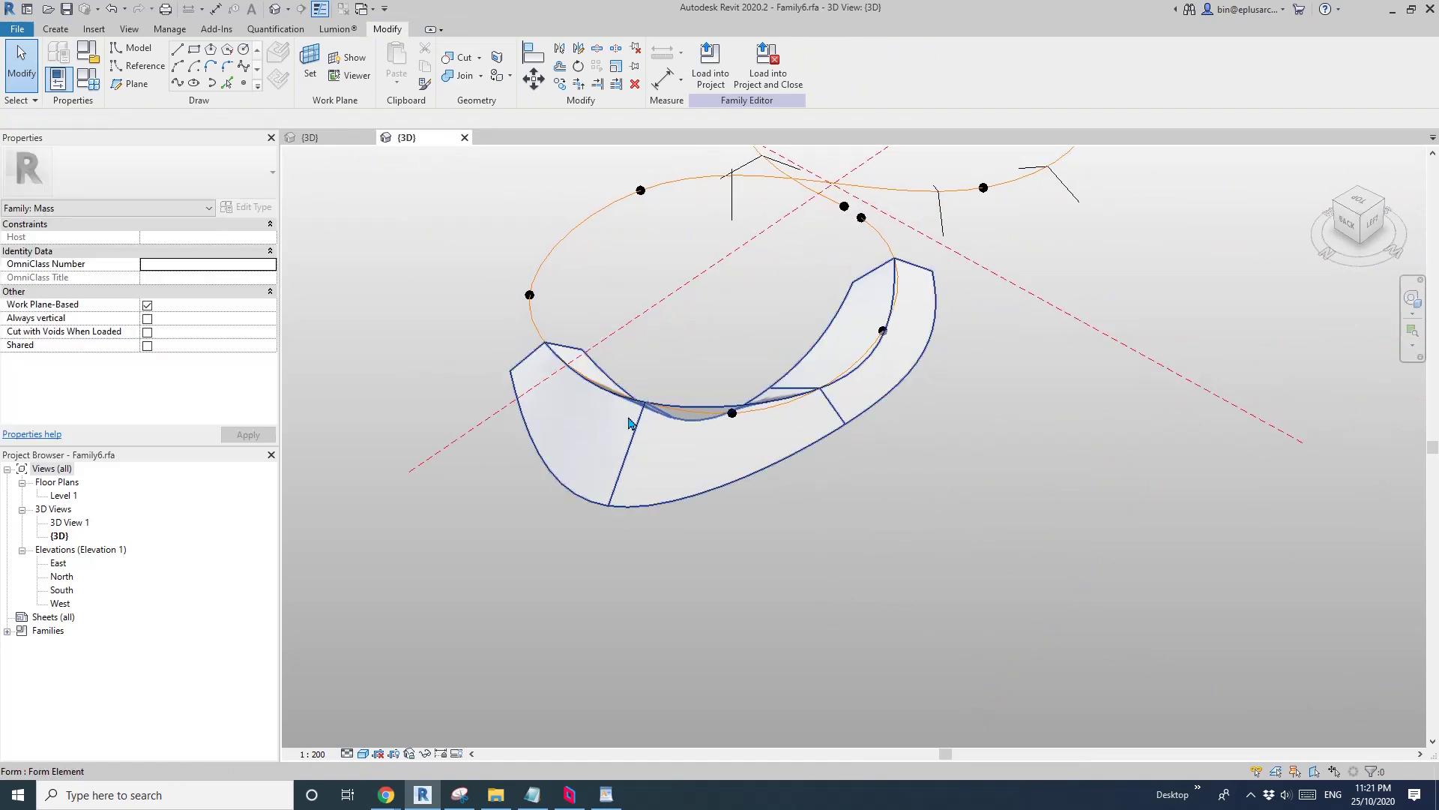
Examine the reshaped form, the remaining profiles and the gap between the spline's ends from several angles
{"action": "middle_click_drag", "start_coordinate": [771, 385], "coordinate": [789, 457], "text": "shift"}
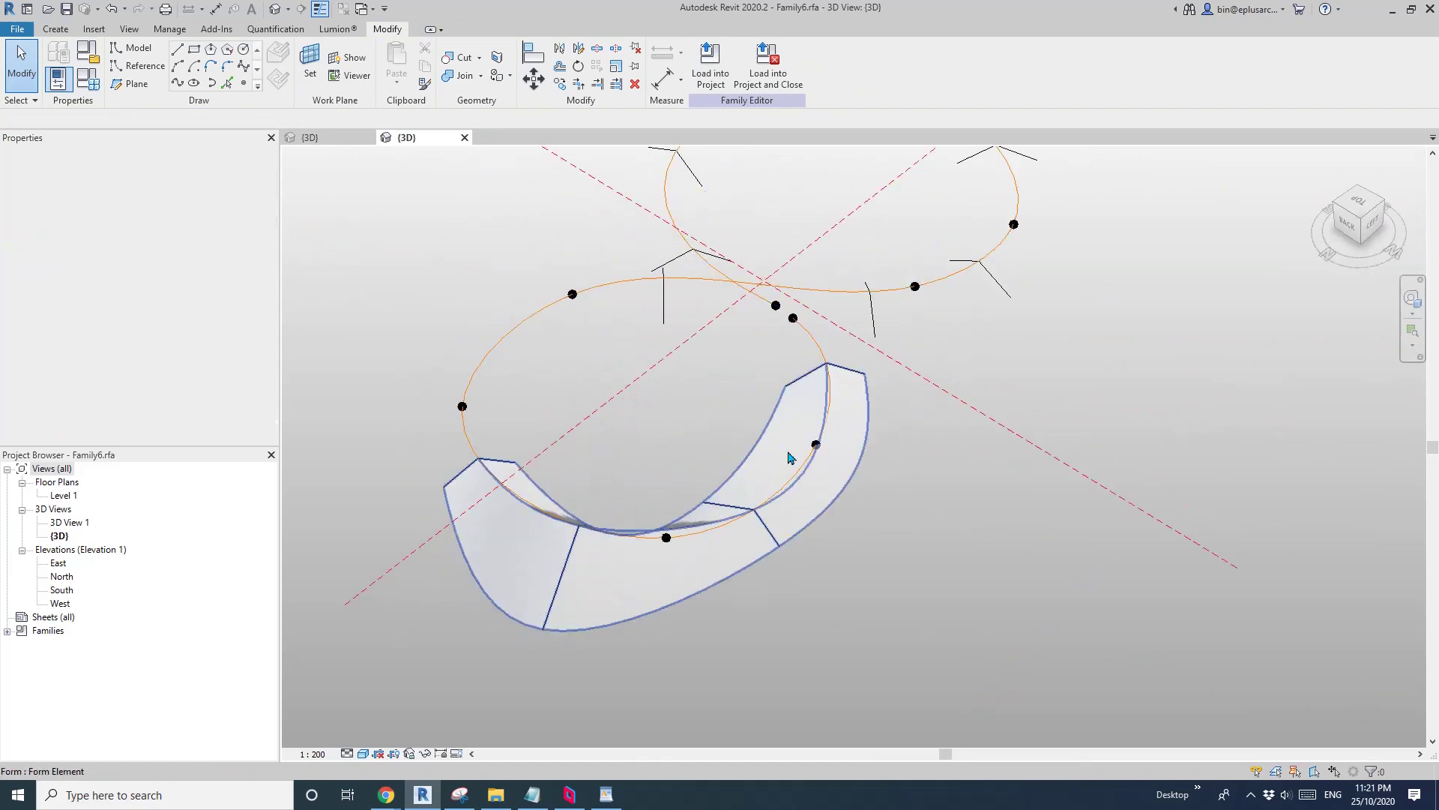
{"action": "middle_click_drag", "start_coordinate": [832, 411], "coordinate": [851, 486], "text": "shift"}
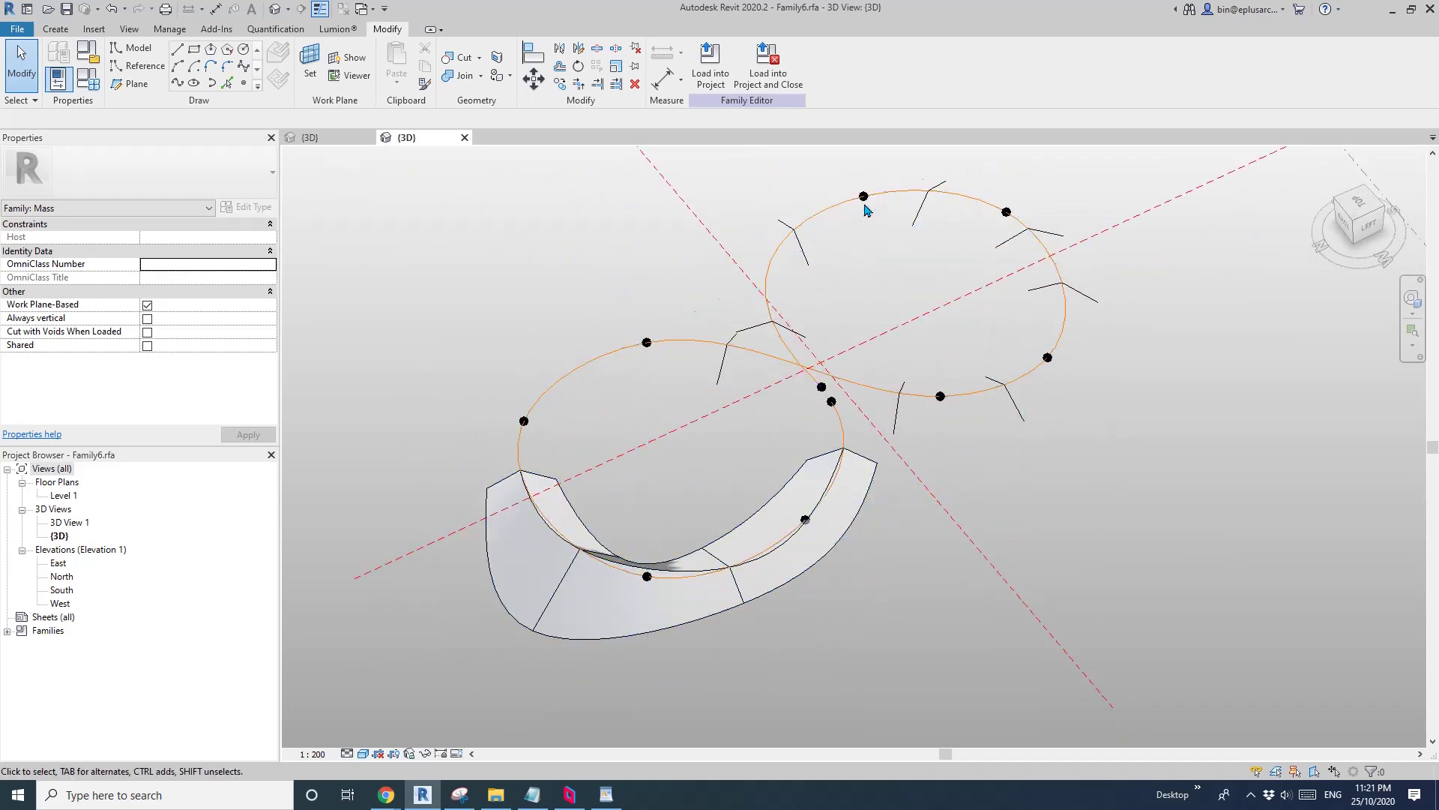
{"action": "scroll", "coordinate": [797, 434], "scroll_direction": "up", "scroll_amount": 5}
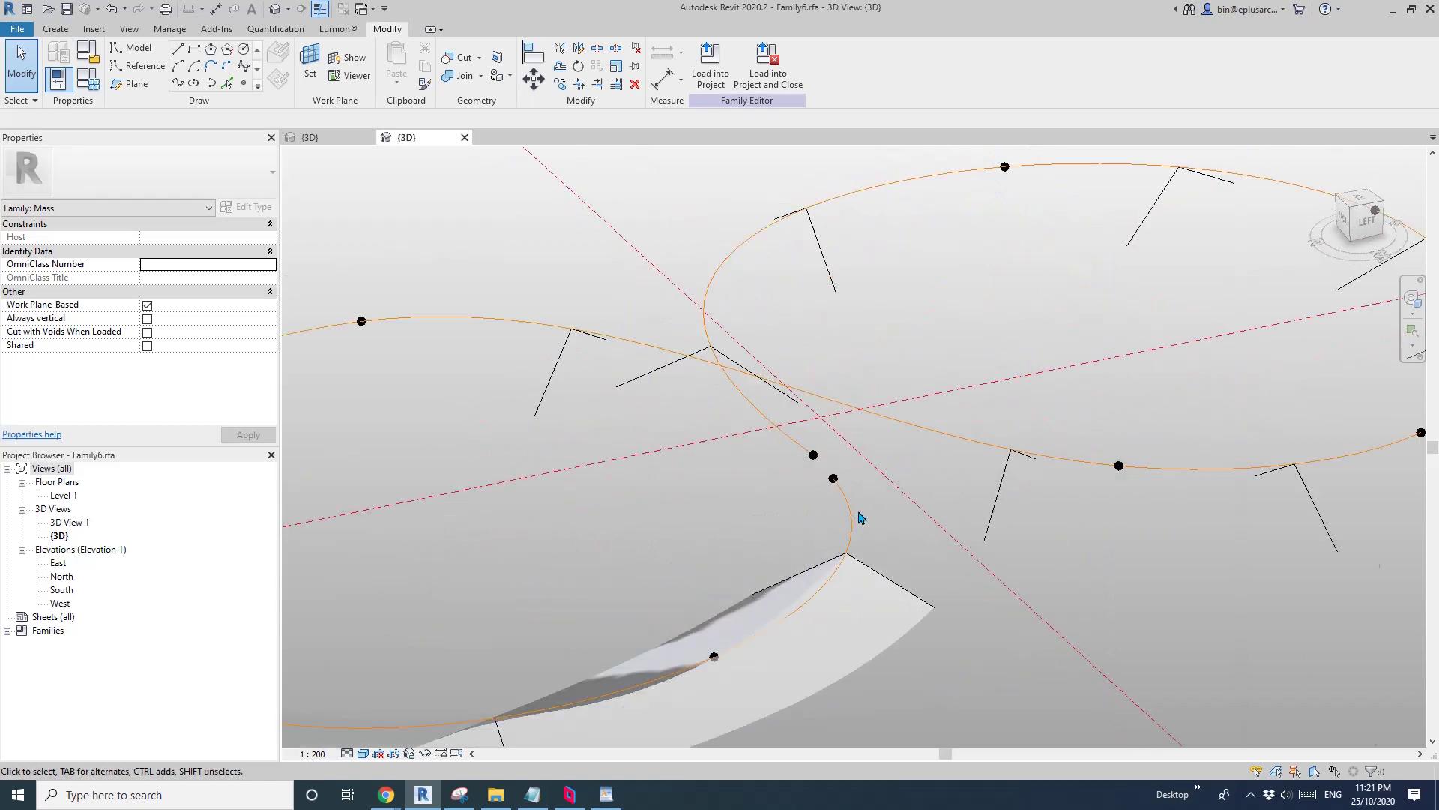
{"action": "scroll", "coordinate": [829, 466], "scroll_direction": "up", "scroll_amount": 4}
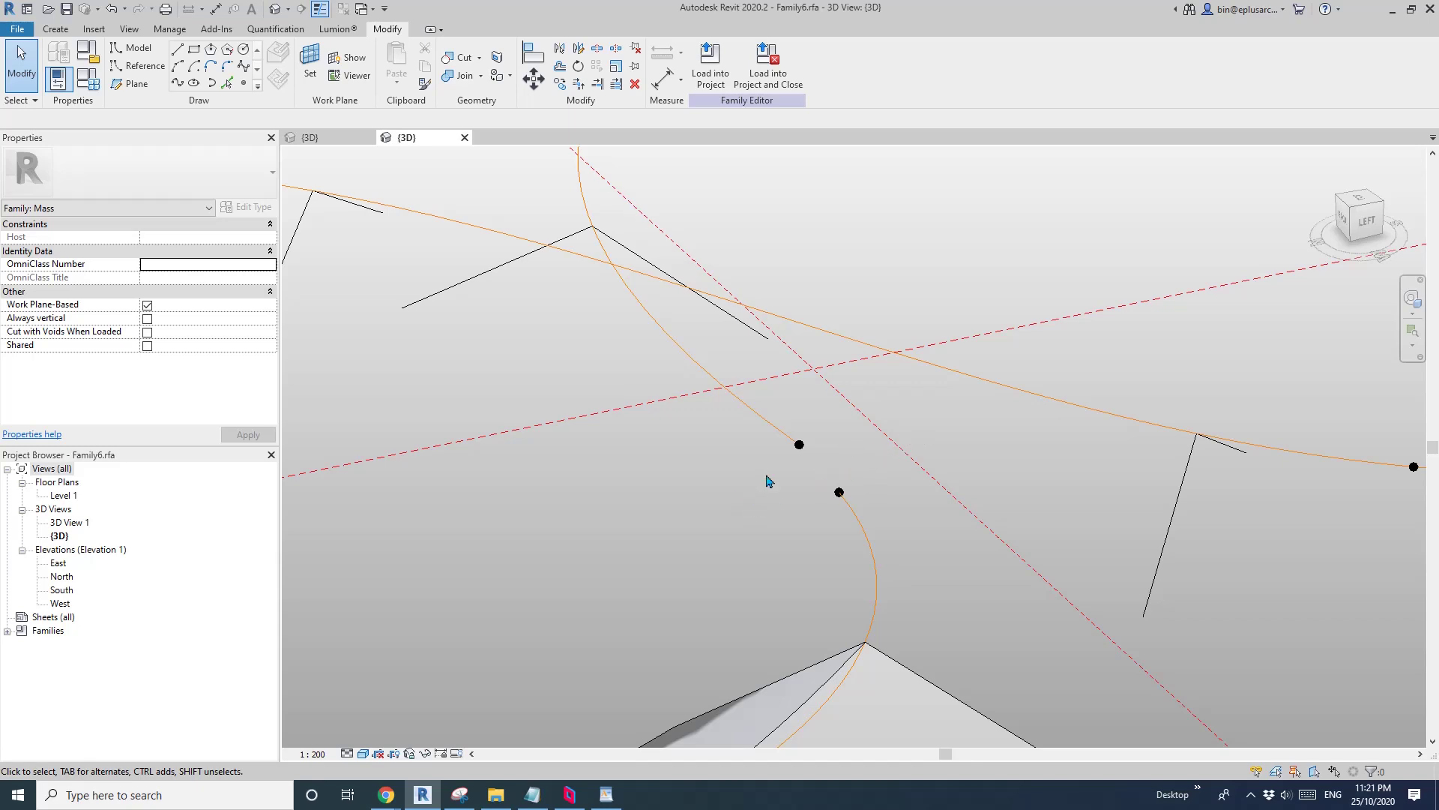
{"action": "middle_click_drag", "start_coordinate": [767, 481], "coordinate": [710, 558], "text": "shift"}
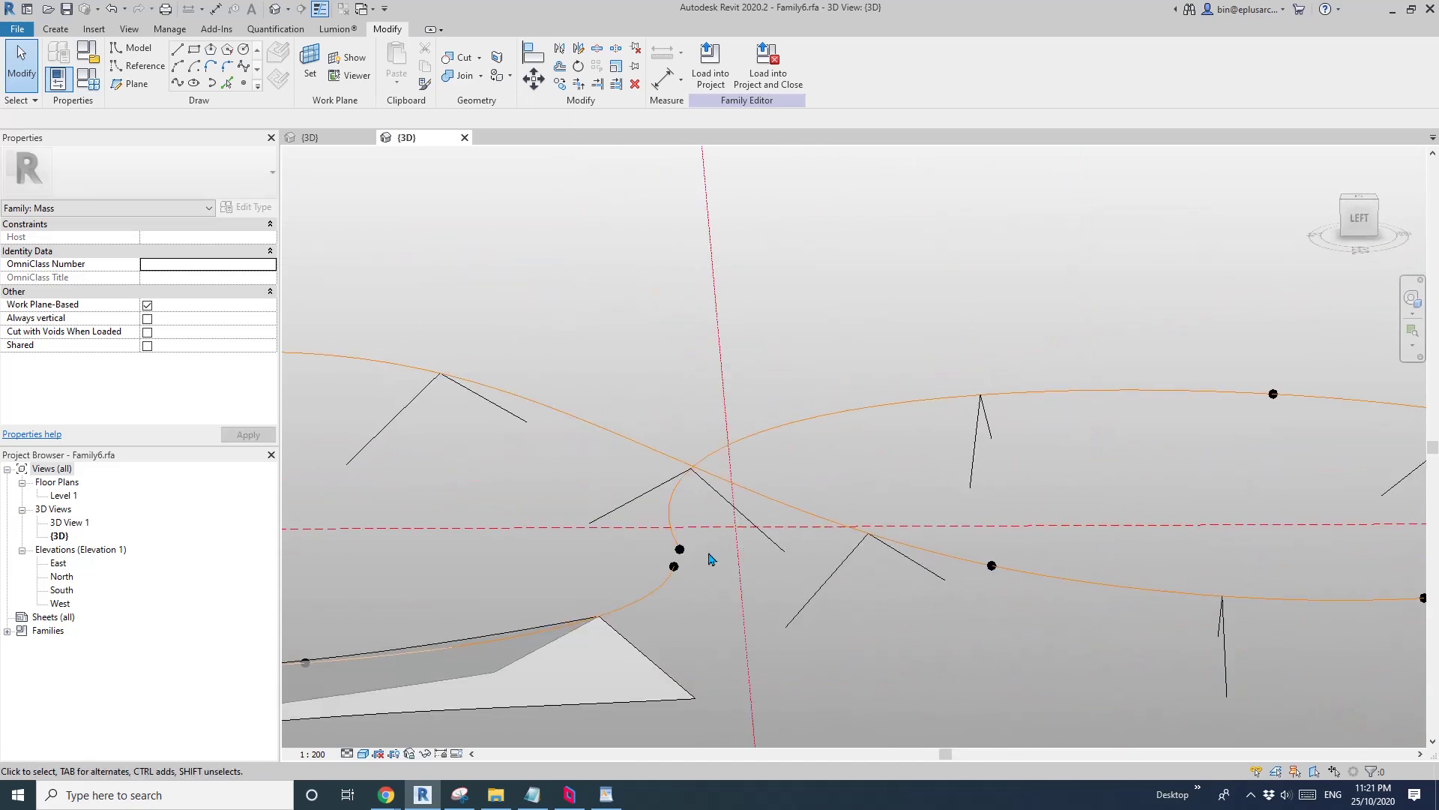
{"action": "mouse_move", "coordinate": [678, 459]}
{"action": "middle_mouse_down", "text": "shift"}
{"action": "mouse_move", "coordinate": [668, 472]}
{"action": "mouse_move", "coordinate": [682, 482]}
{"action": "middle_mouse_up", "text": "shift"}
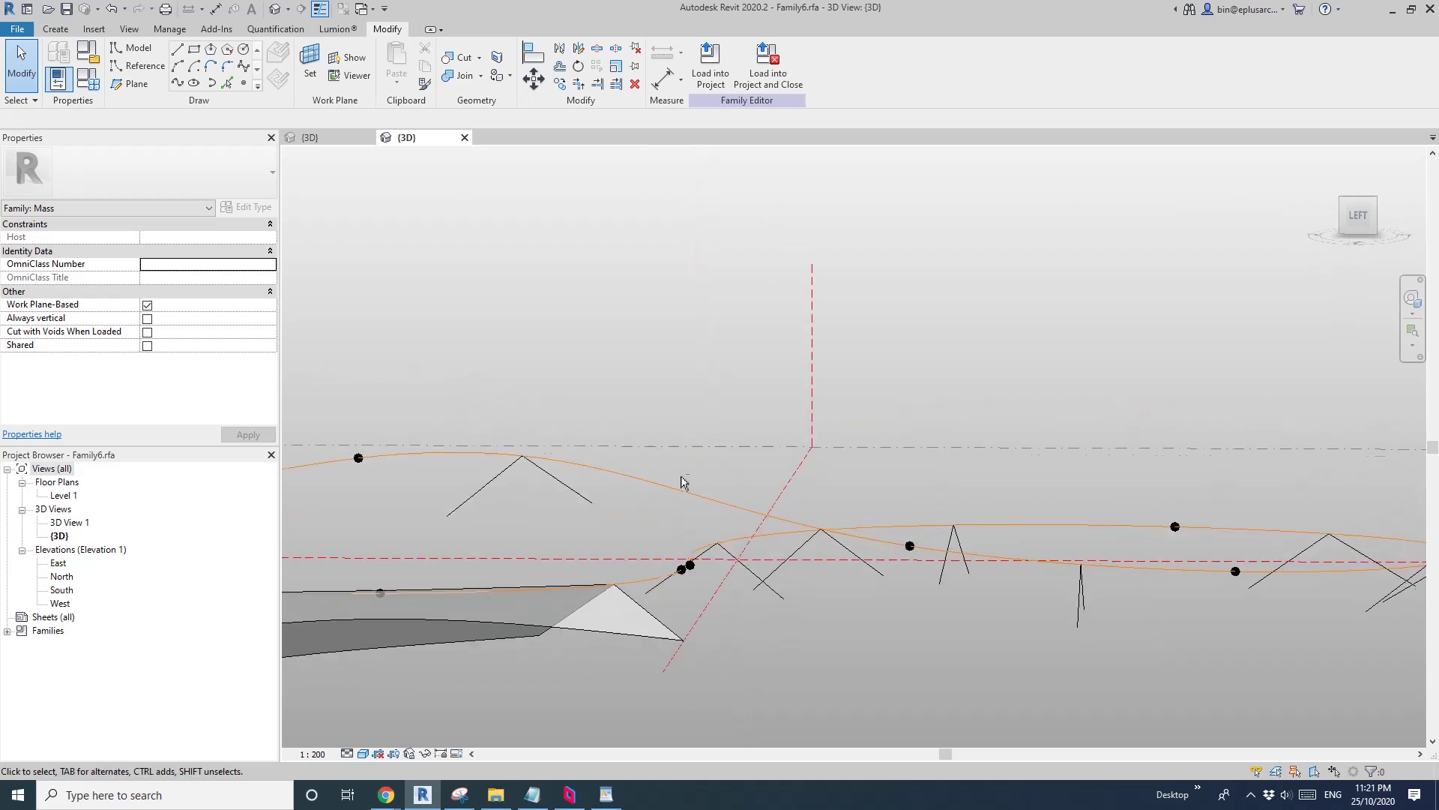
{"action": "middle_click_drag", "start_coordinate": [734, 551], "coordinate": [829, 581], "text": "shift"}
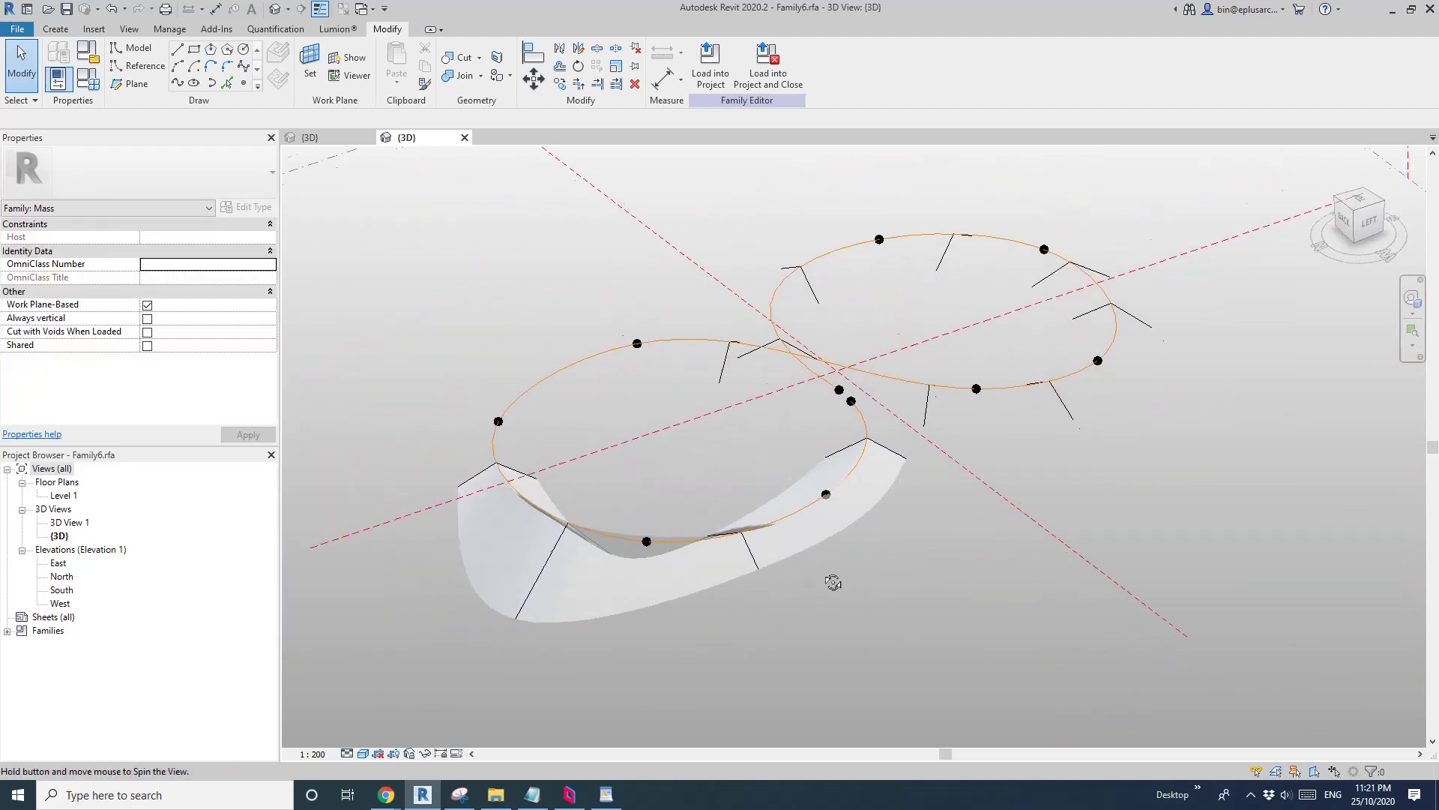
{"action": "middle_click_drag", "start_coordinate": [852, 538], "coordinate": [929, 552]}
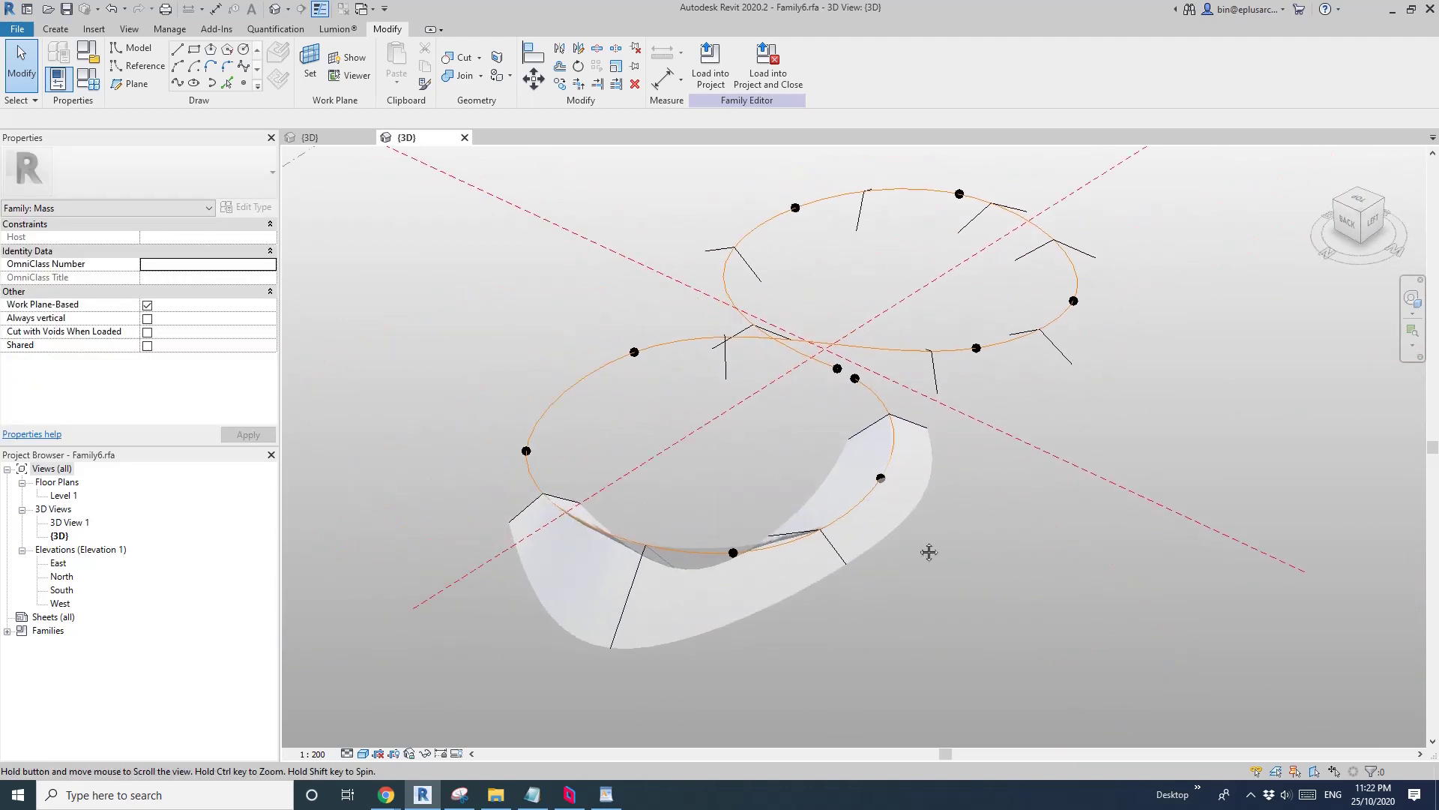
{"action": "middle_click_drag", "start_coordinate": [787, 450], "coordinate": [779, 470]}
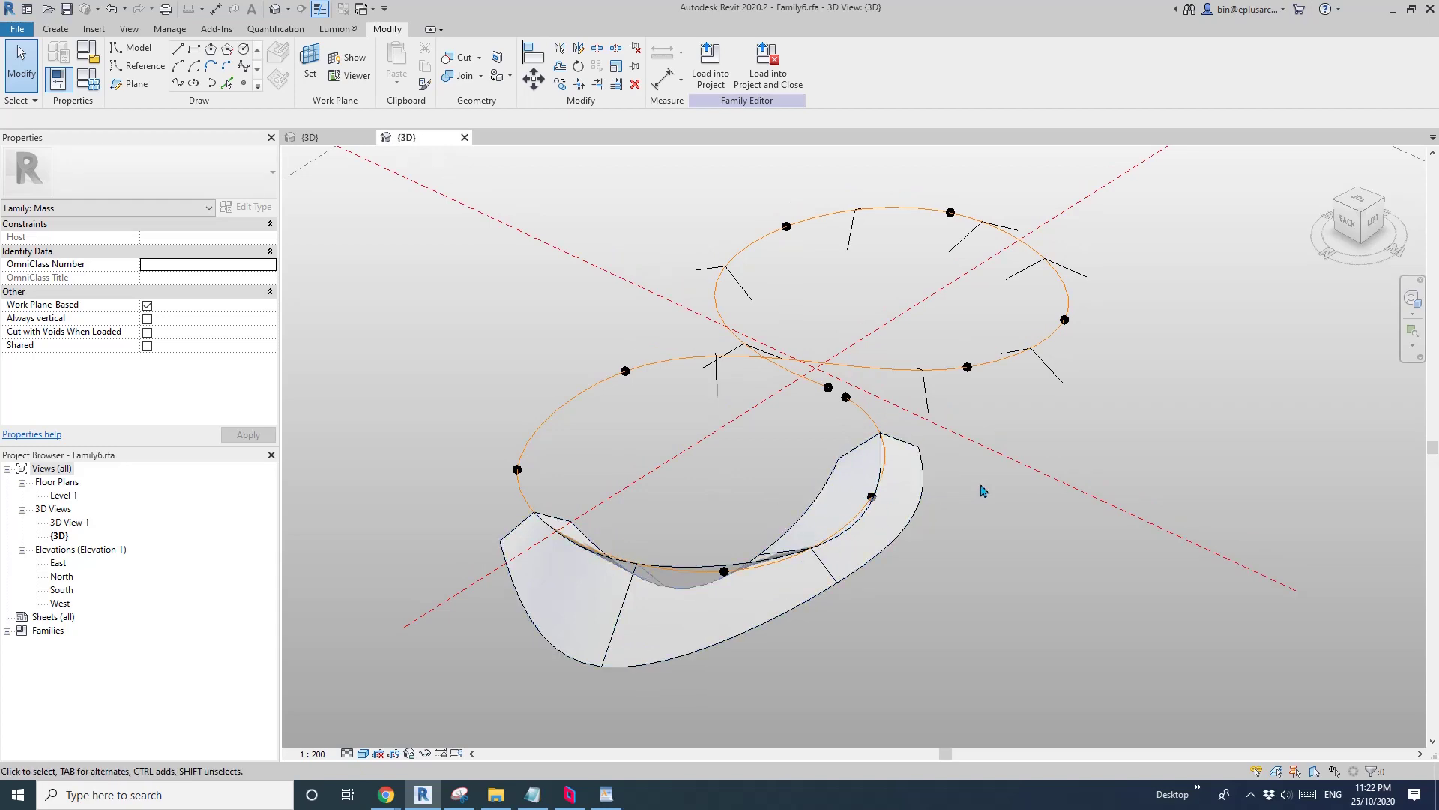
{"action": "middle_click_drag", "start_coordinate": [980, 488], "coordinate": [1009, 540], "text": "shift"}
{"action": "middle_click_drag", "start_coordinate": [924, 506], "coordinate": [921, 543], "text": "shift"}
{"action": "left_click", "coordinate": [929, 503]}
{"action": "middle_click_drag", "start_coordinate": [998, 503], "coordinate": [927, 490]}
{"action": "left_click", "coordinate": [942, 523]}
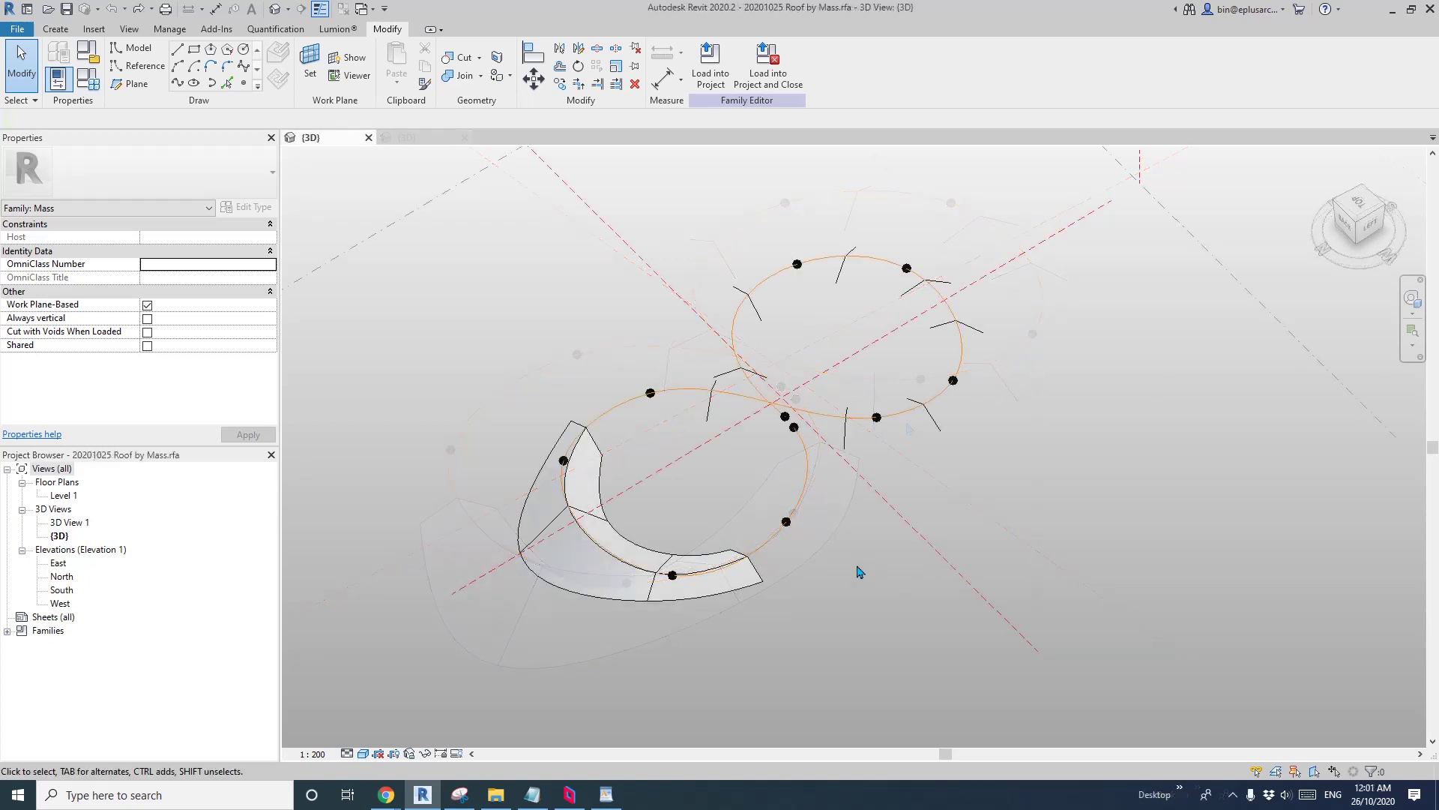
Slide the free Family8 profile near the crossing along the spline, closer to the form's upper end
{"action": "scroll", "coordinate": [794, 581], "scroll_direction": "up", "scroll_amount": 4}
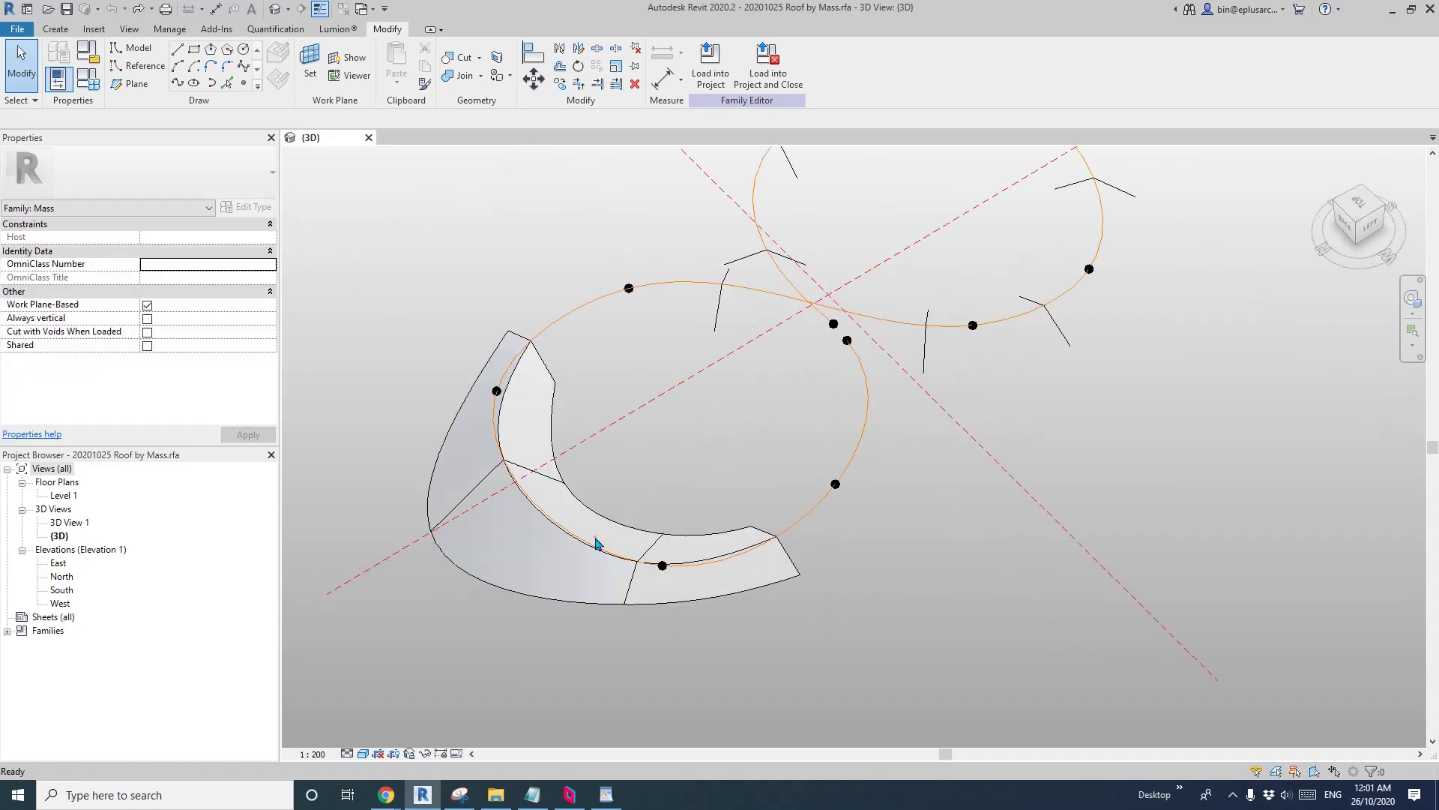
{"action": "left_click", "coordinate": [623, 560]}
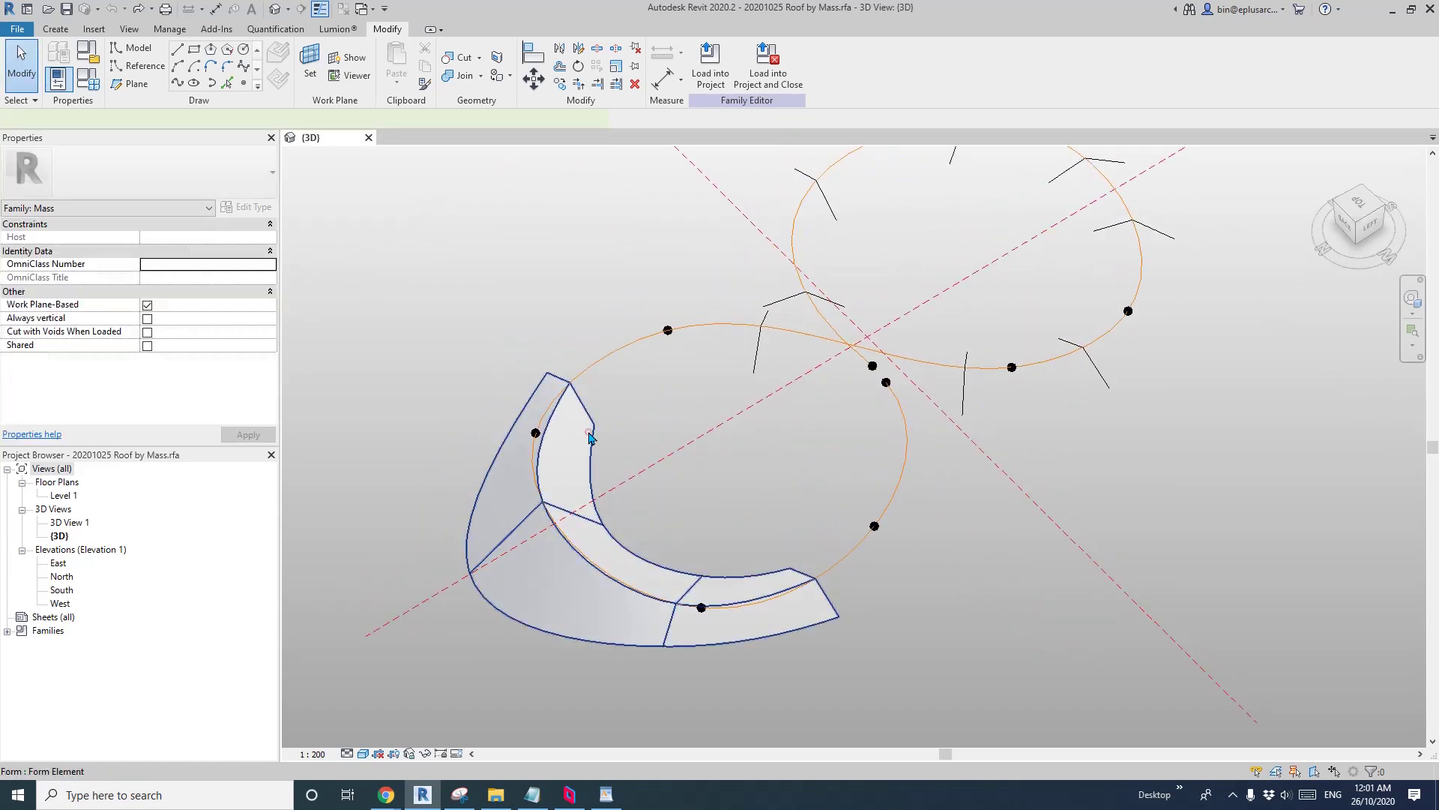
{"action": "left_click", "coordinate": [598, 389]}
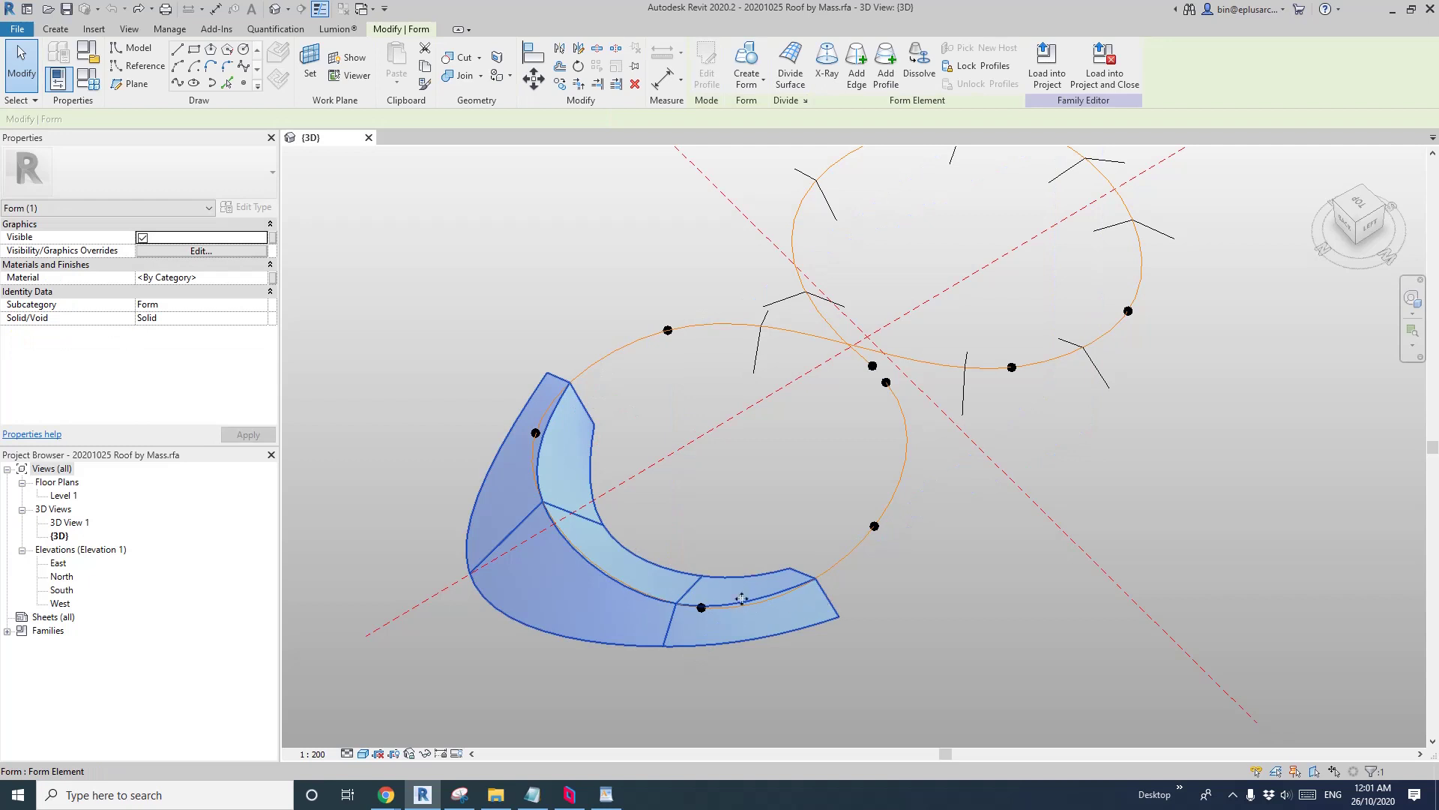
{"action": "middle_click_drag", "start_coordinate": [626, 468], "coordinate": [627, 476]}
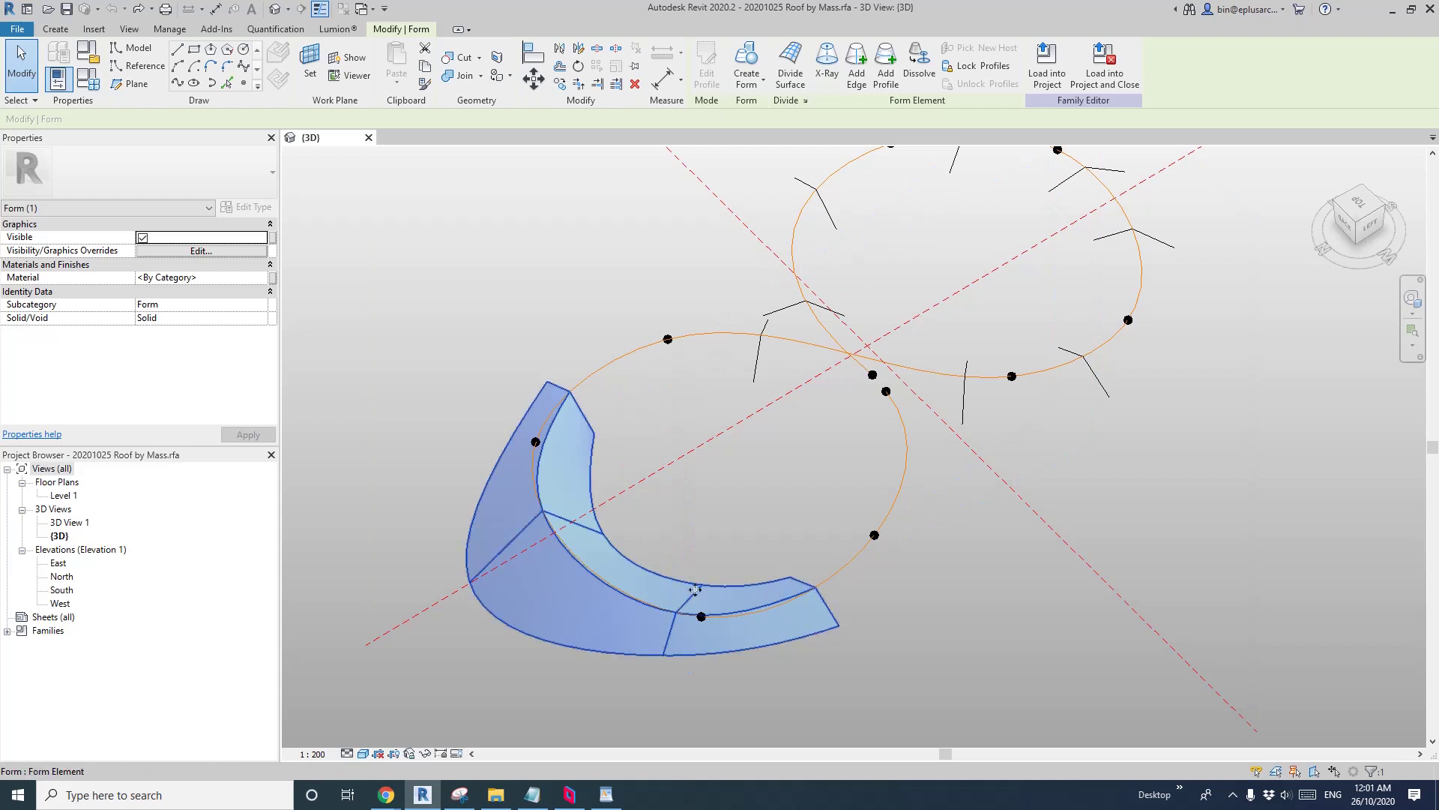
{"action": "scroll", "coordinate": [590, 527], "scroll_direction": "up", "scroll_amount": 2}
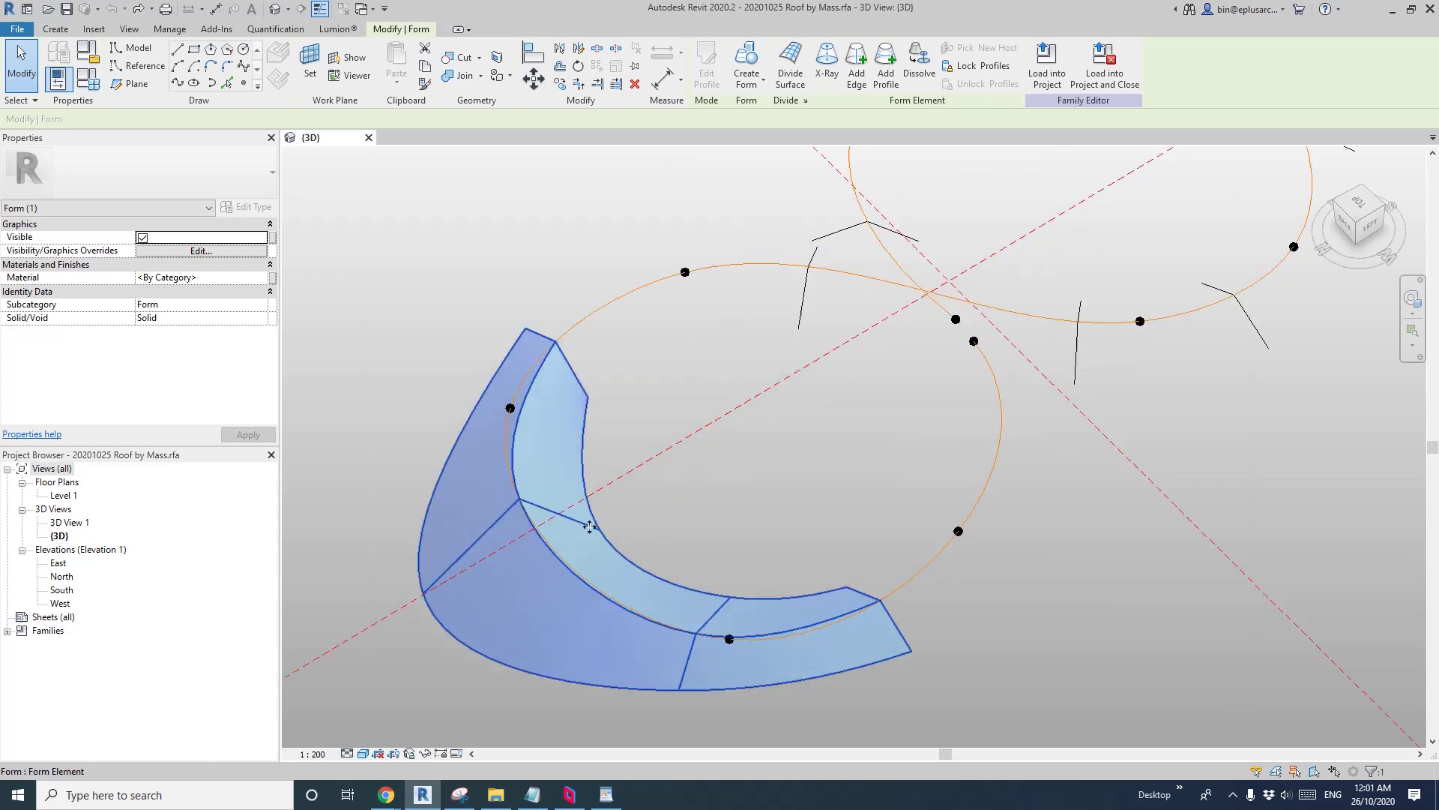
{"action": "left_click", "coordinate": [546, 433]}
{"action": "left_click_drag", "start_coordinate": [803, 293], "coordinate": [722, 293]}
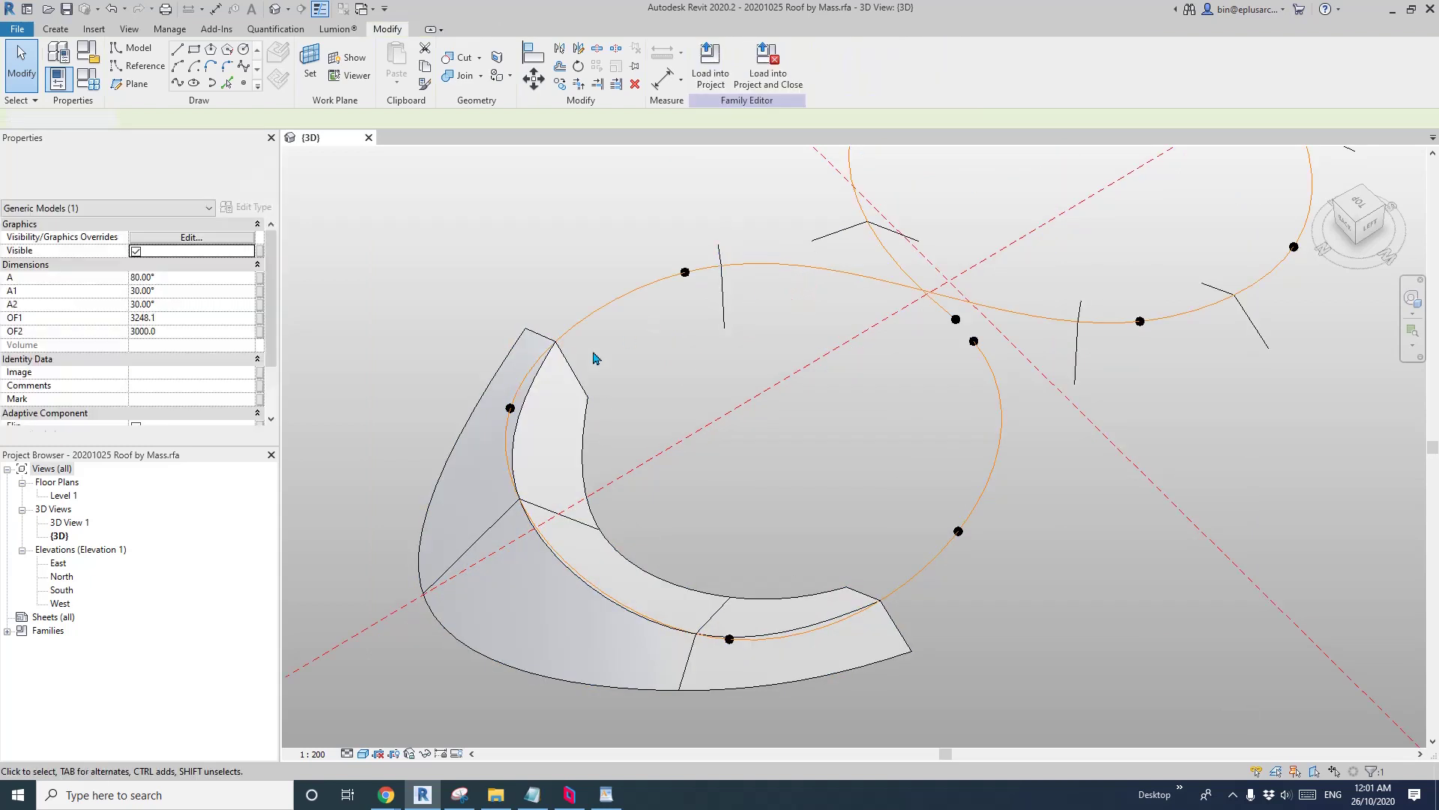
Try to extend the form from its upper end to both nested lines of the repositioned profile
{"action": "left_click", "coordinate": [567, 390]}
{"action": "left_click", "coordinate": [722, 312]}
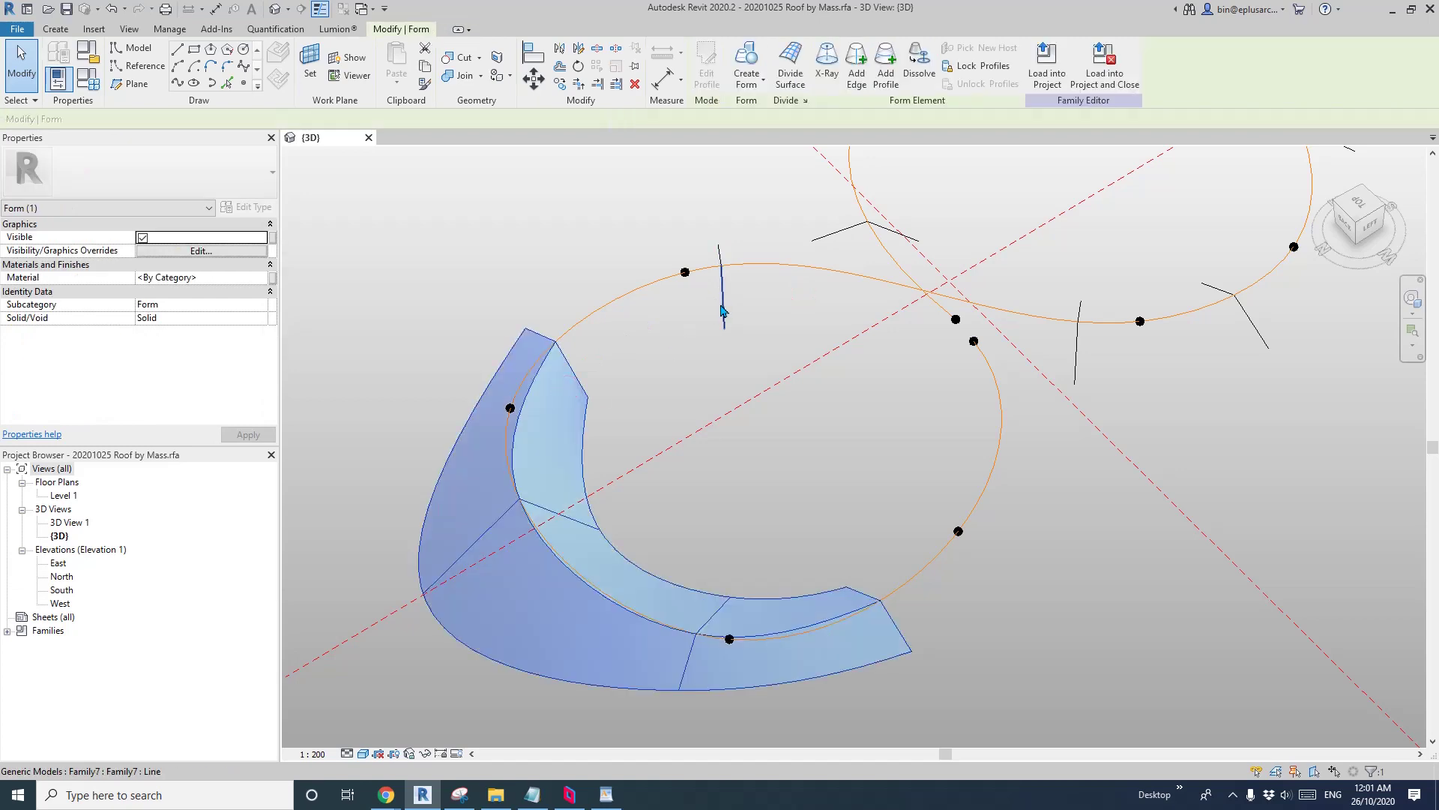
{"action": "left_click", "coordinate": [721, 305], "text": "ctrl"}
{"action": "middle_click_drag", "start_coordinate": [721, 305], "coordinate": [768, 324], "text": "shift"}
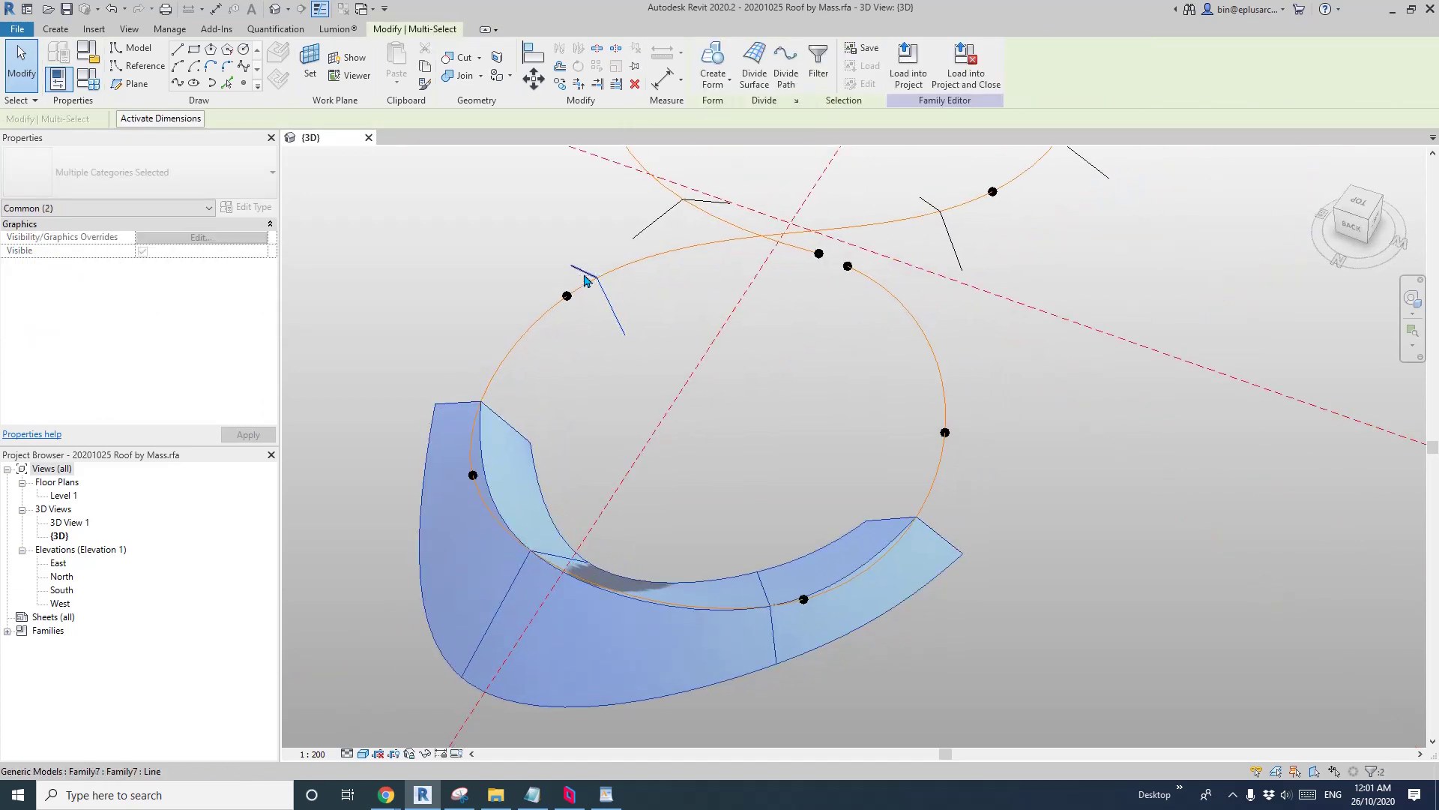
{"action": "left_click", "coordinate": [587, 279], "text": "ctrl"}
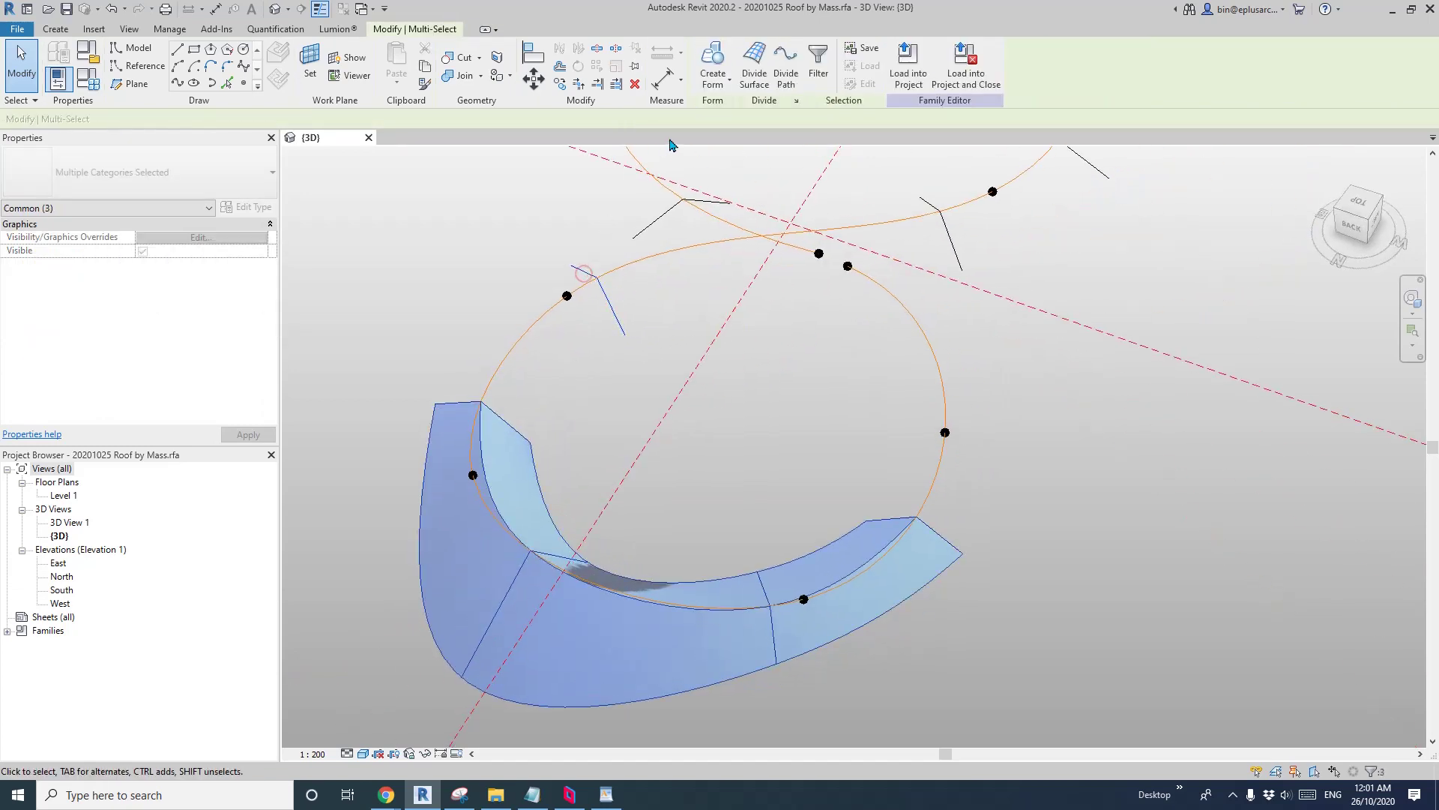
{"action": "left_click", "coordinate": [715, 56]}
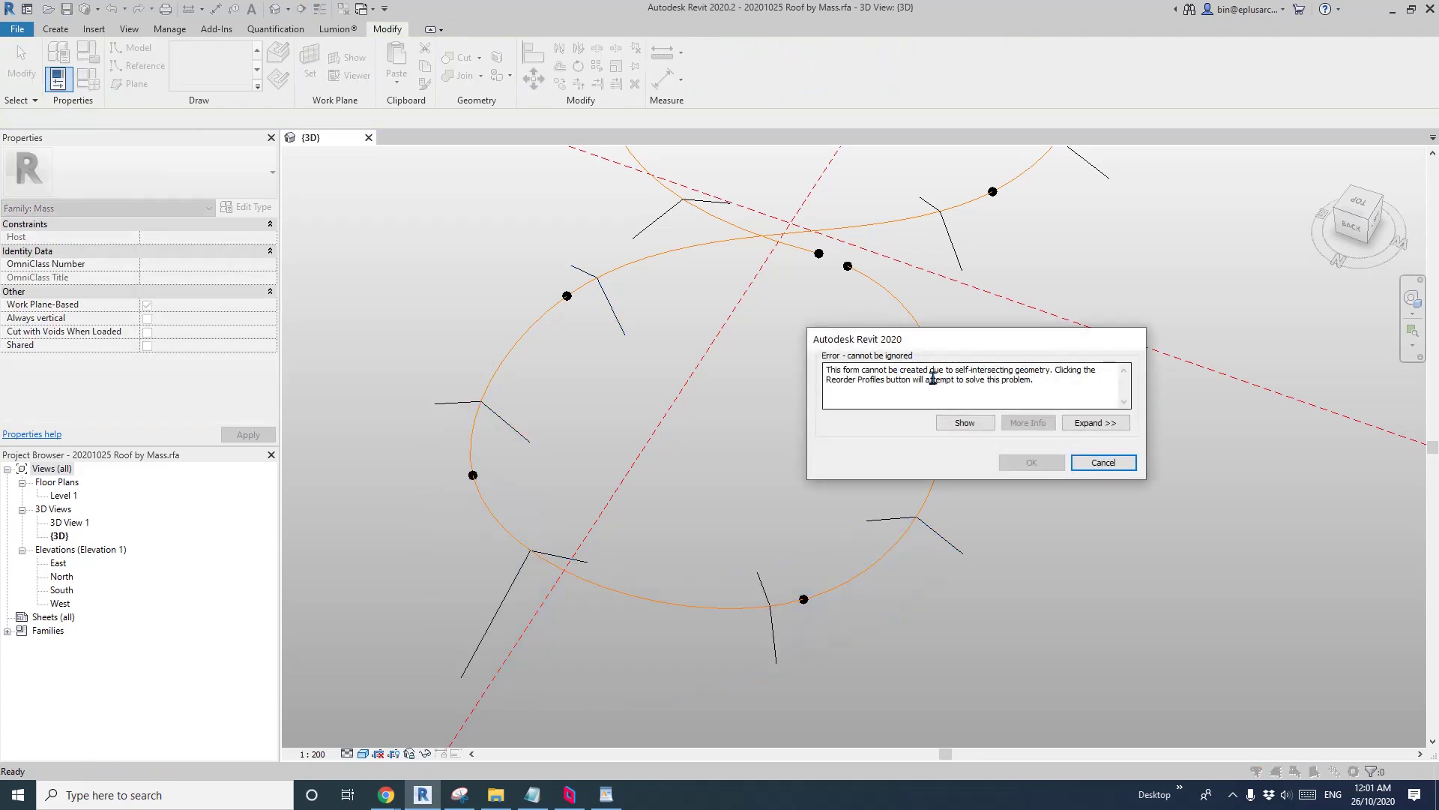
{"action": "left_click_drag", "start_coordinate": [959, 342], "coordinate": [925, 344]}
{"action": "left_click", "coordinate": [1072, 461]}
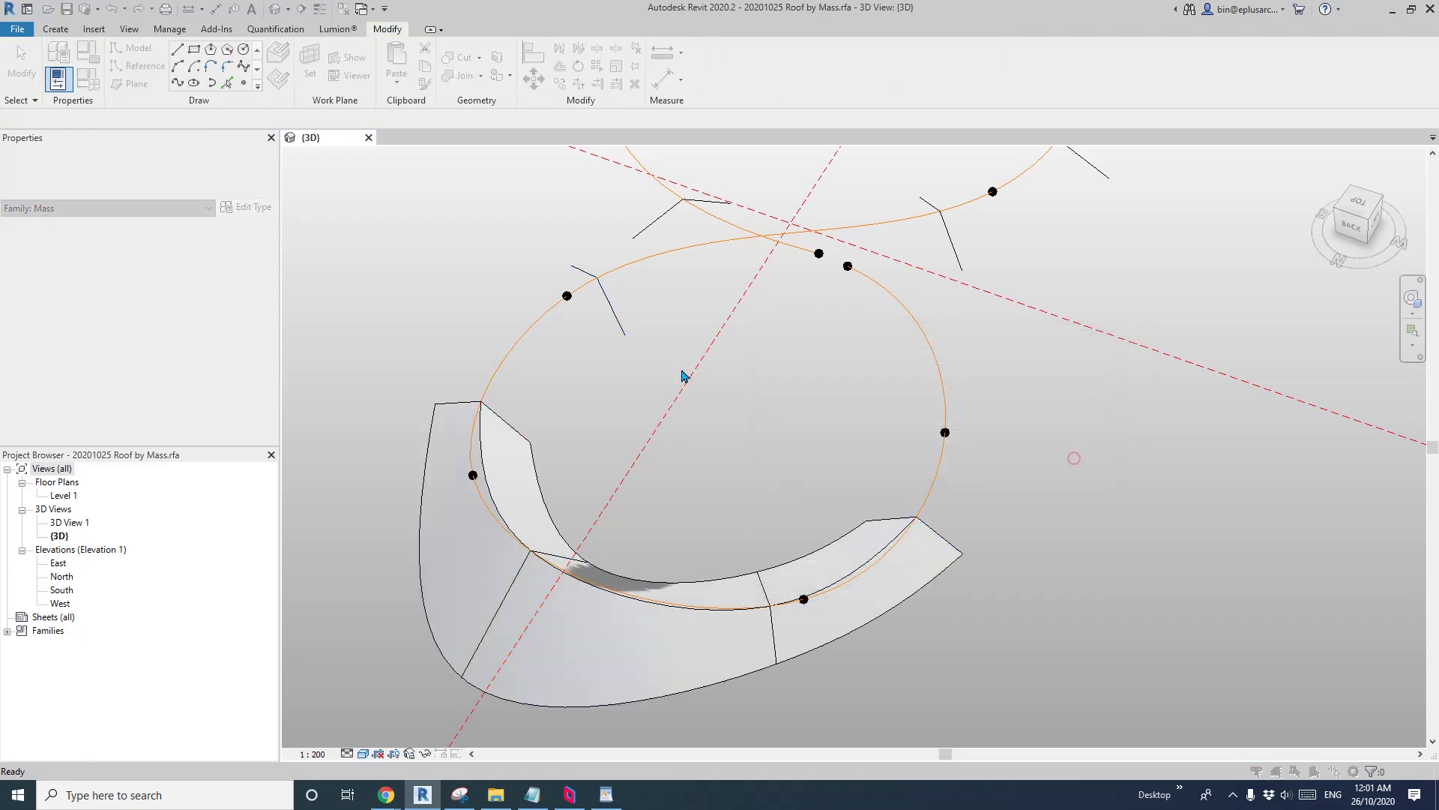
Delete all Family8 instances together with the roof form, leaving only the figure-eight spline and its points
{"action": "scroll", "coordinate": [701, 387], "scroll_direction": "down", "scroll_amount": 3}
{"action": "middle_click_drag", "start_coordinate": [707, 392], "coordinate": [684, 437], "text": "shift"}
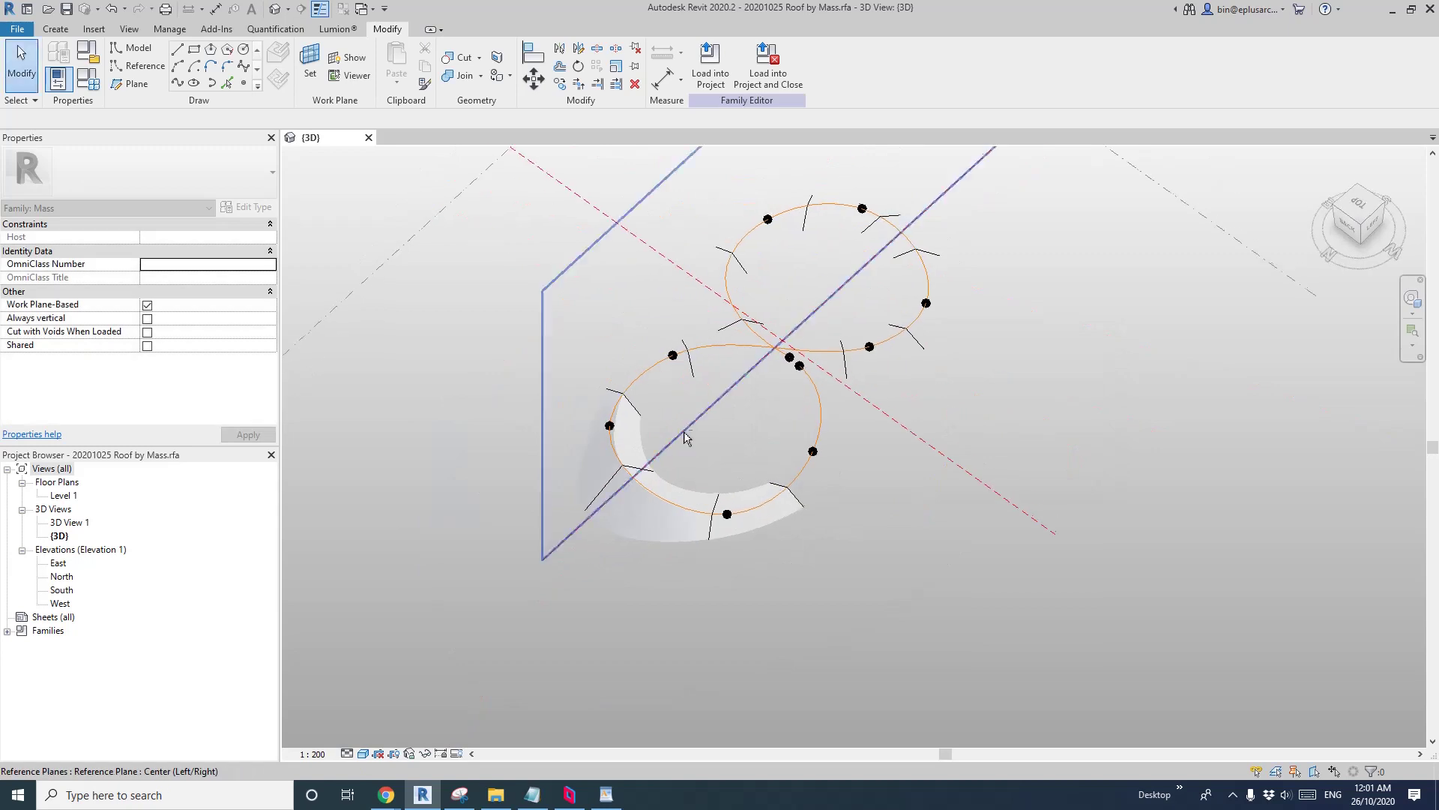
{"action": "left_click", "coordinate": [732, 329]}
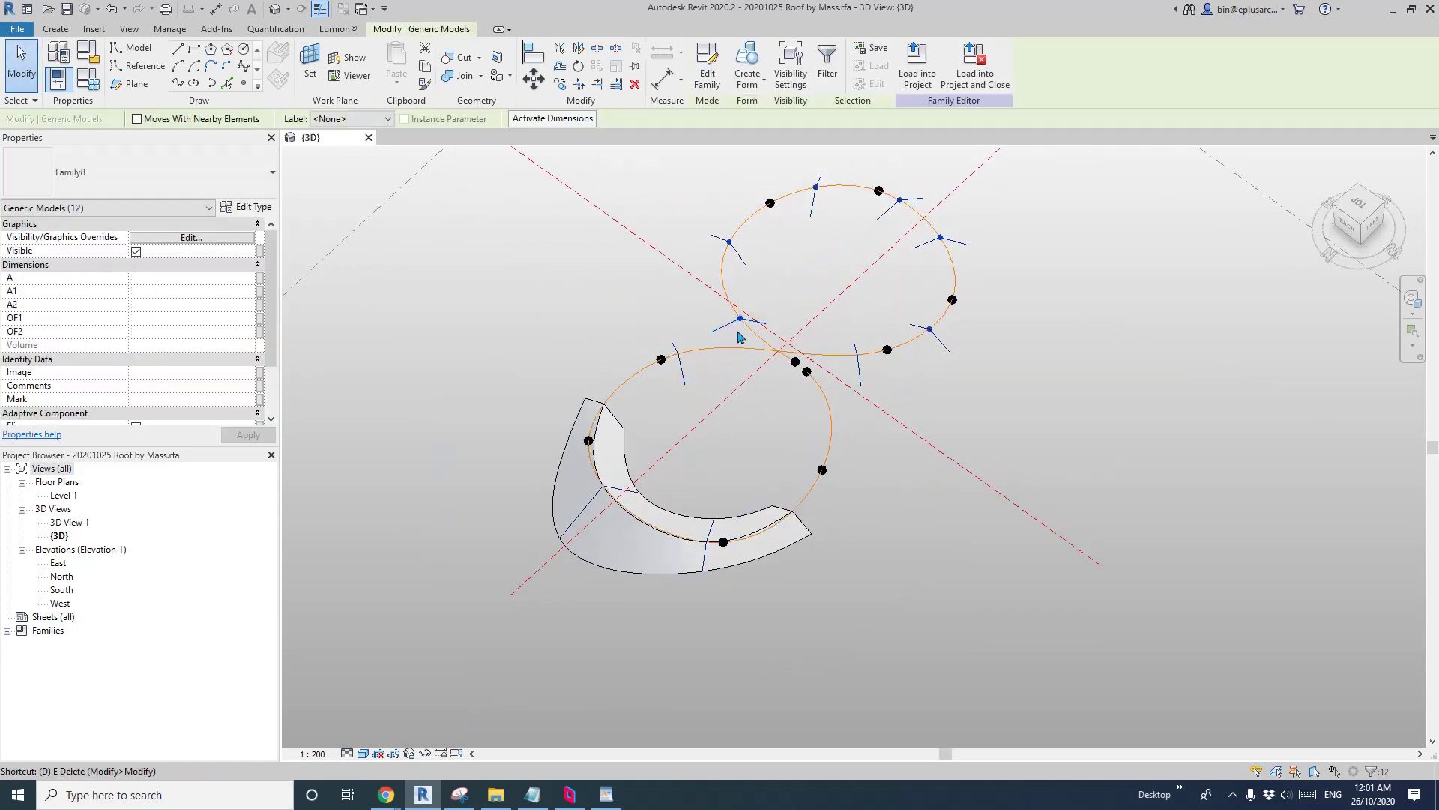
{"action": "key", "text": "e"}
{"action": "scroll", "coordinate": [756, 397], "scroll_direction": "up", "scroll_amount": 1}
{"action": "middle_click_drag", "start_coordinate": [729, 348], "coordinate": [740, 387]}
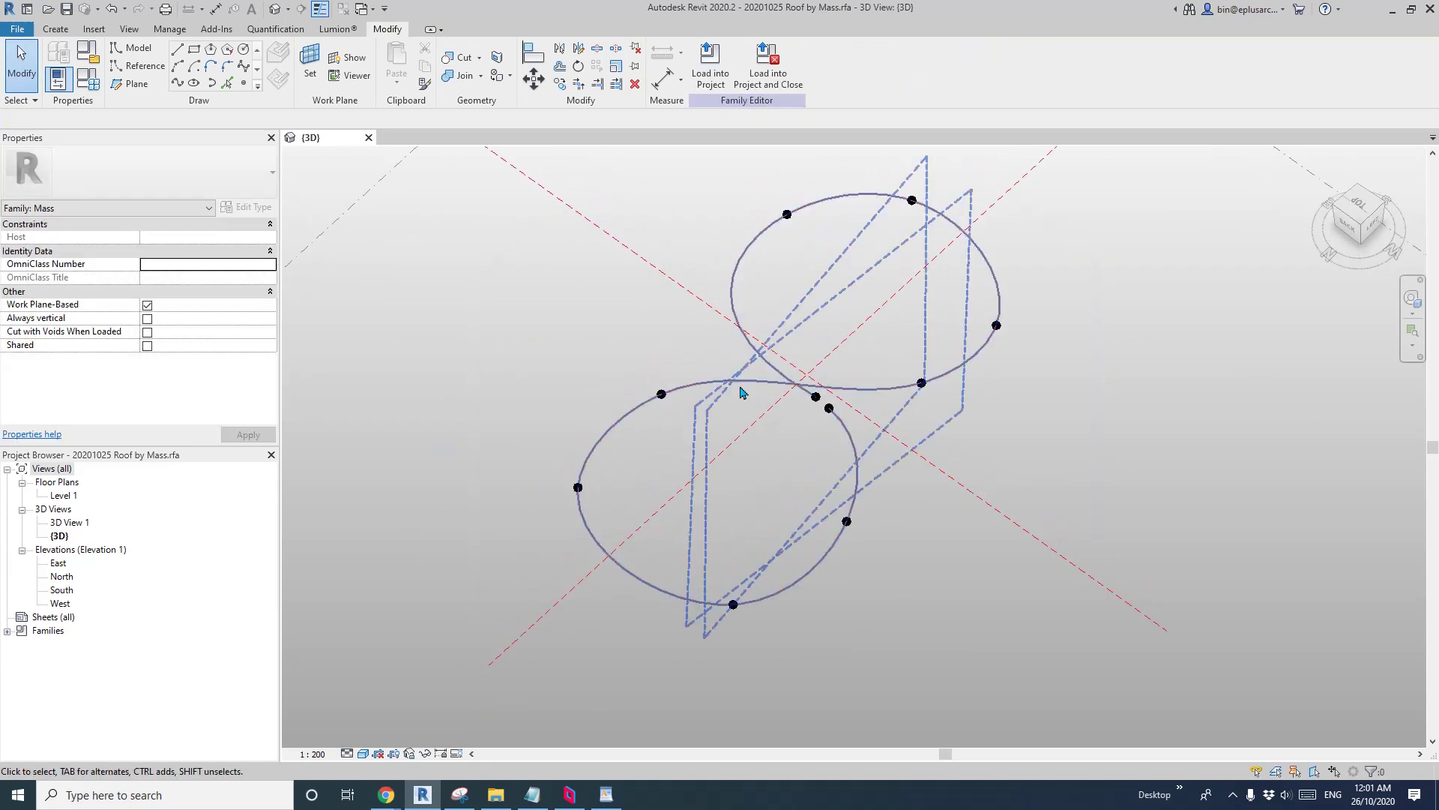
Place five closely spaced Family8 instances on the lower loop of the spline, between the reference line crossing and the loop's lowest point
{"action": "left_click", "coordinate": [55, 30]}
{"action": "left_click", "coordinate": [407, 61]}
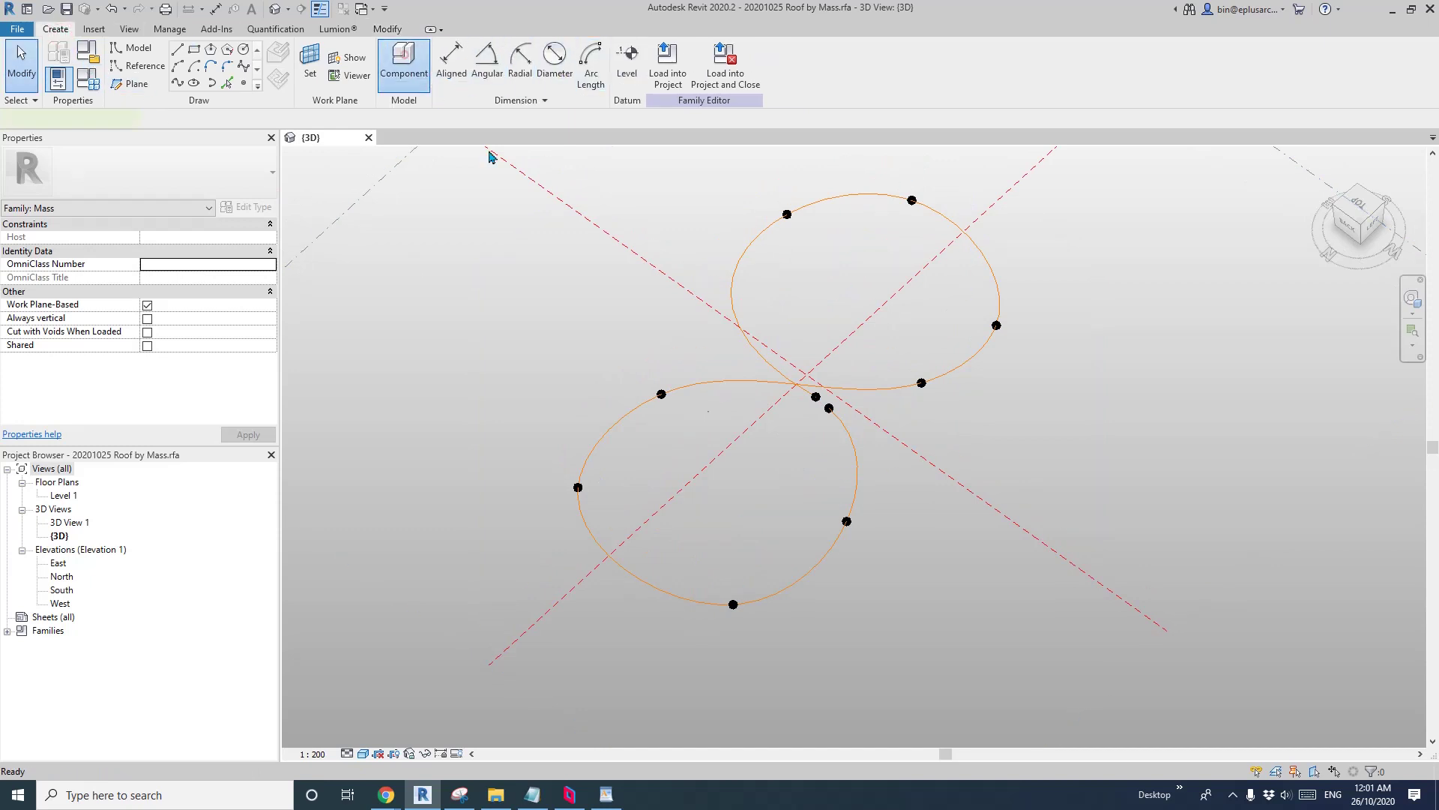
{"action": "middle_click_drag", "start_coordinate": [688, 582], "coordinate": [771, 527]}
{"action": "scroll", "coordinate": [725, 525], "scroll_direction": "up", "scroll_amount": 1}
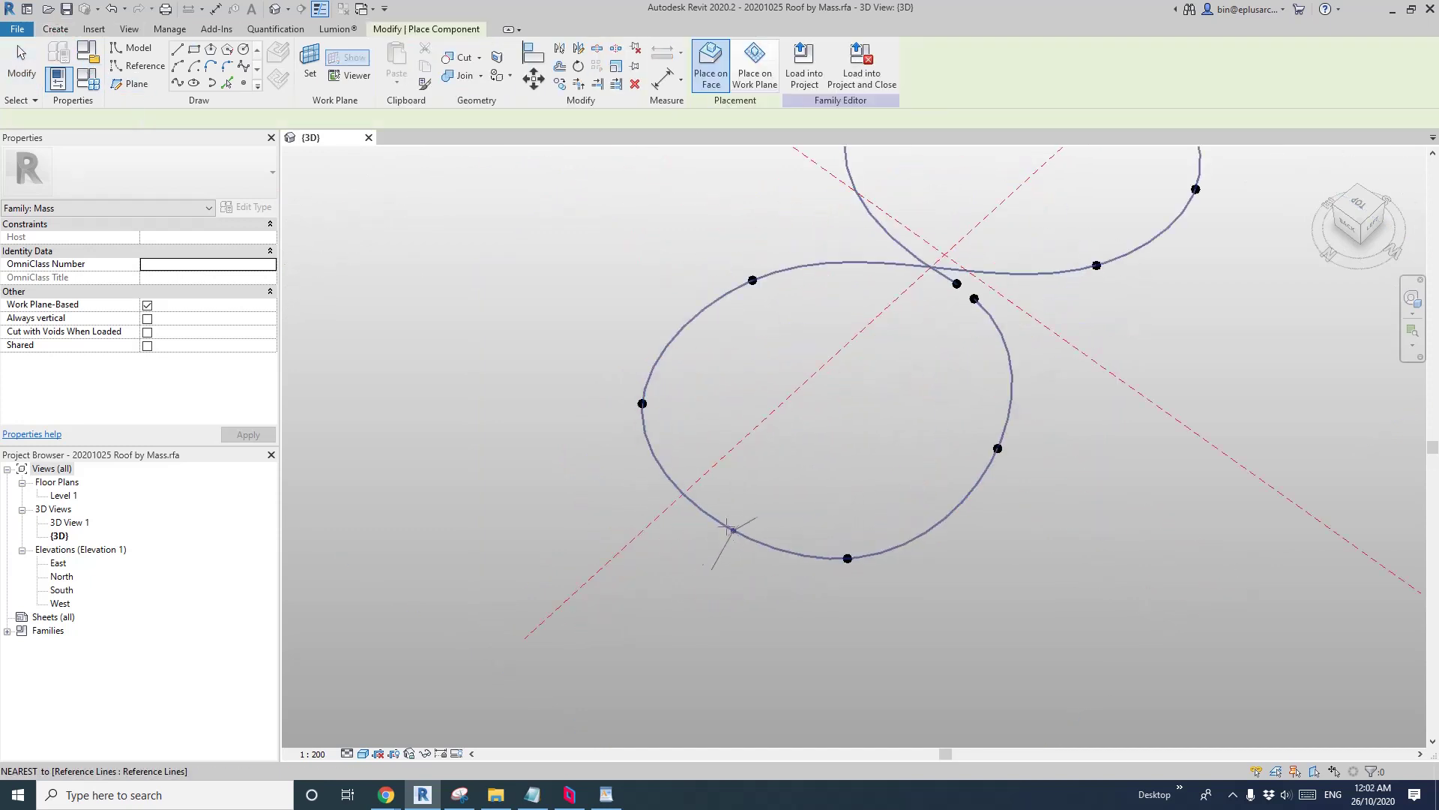
{"action": "scroll", "coordinate": [731, 528], "scroll_direction": "up", "scroll_amount": 3}
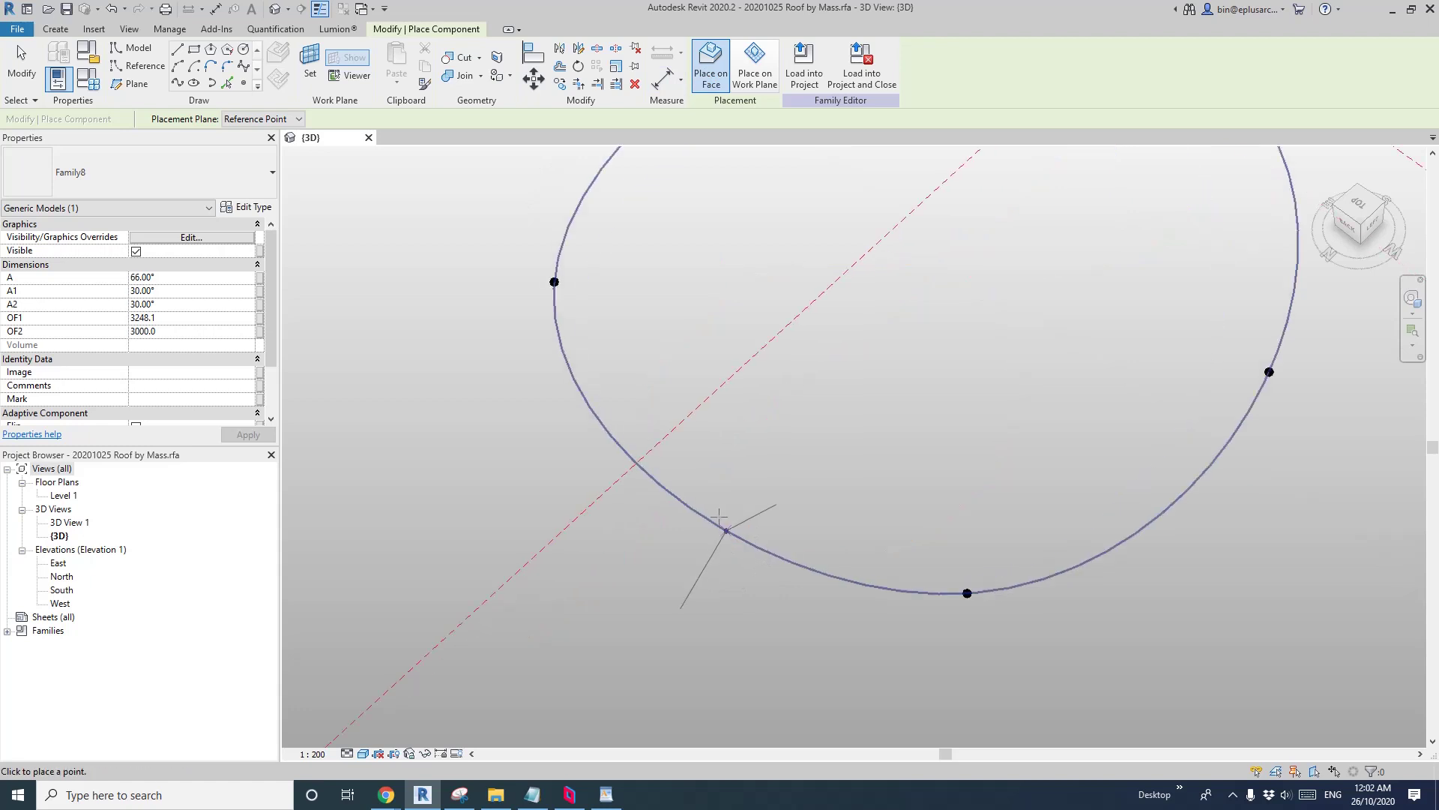
{"action": "scroll", "coordinate": [673, 504], "scroll_direction": "up", "scroll_amount": 4}
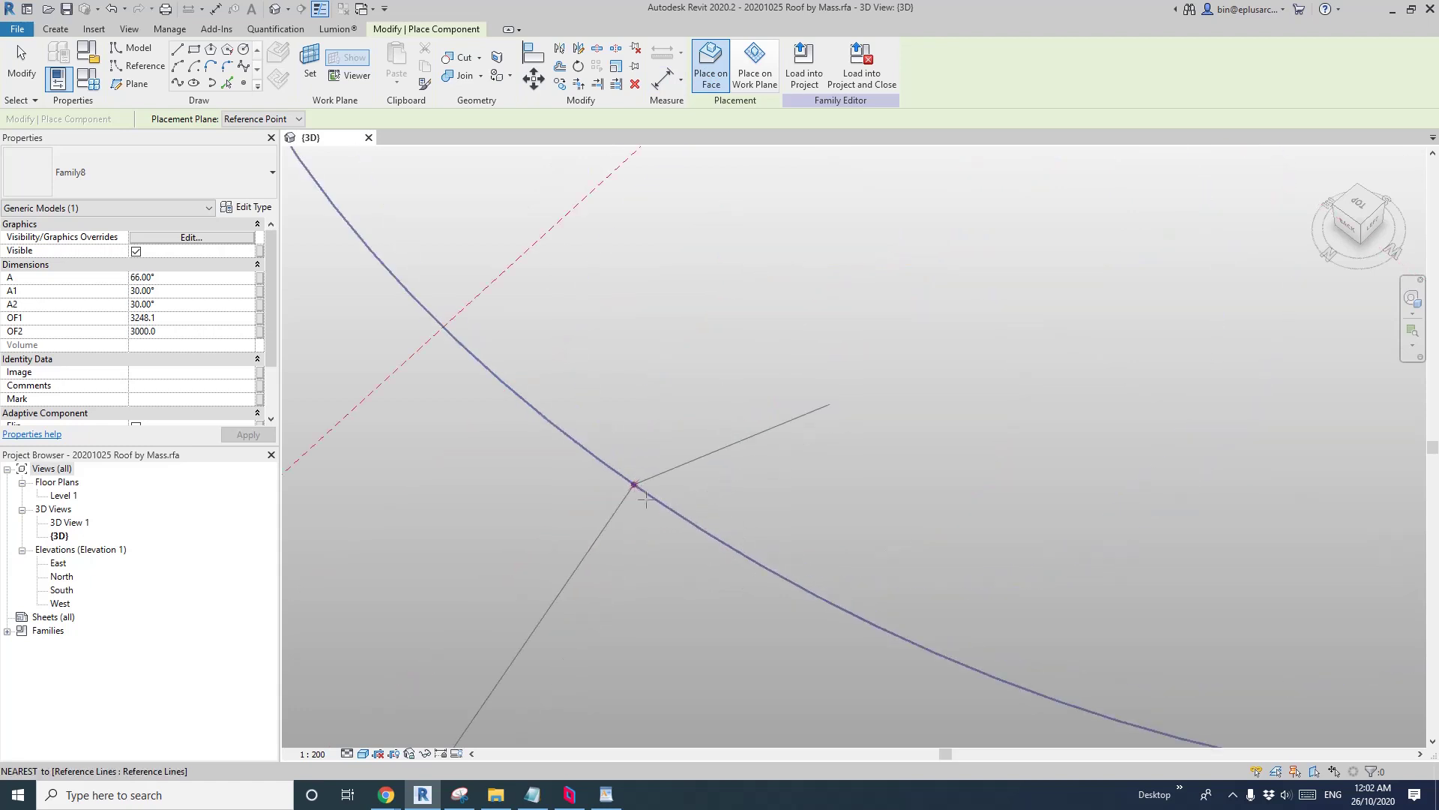
{"action": "left_click", "coordinate": [656, 501]}
{"action": "left_click", "coordinate": [686, 520]}
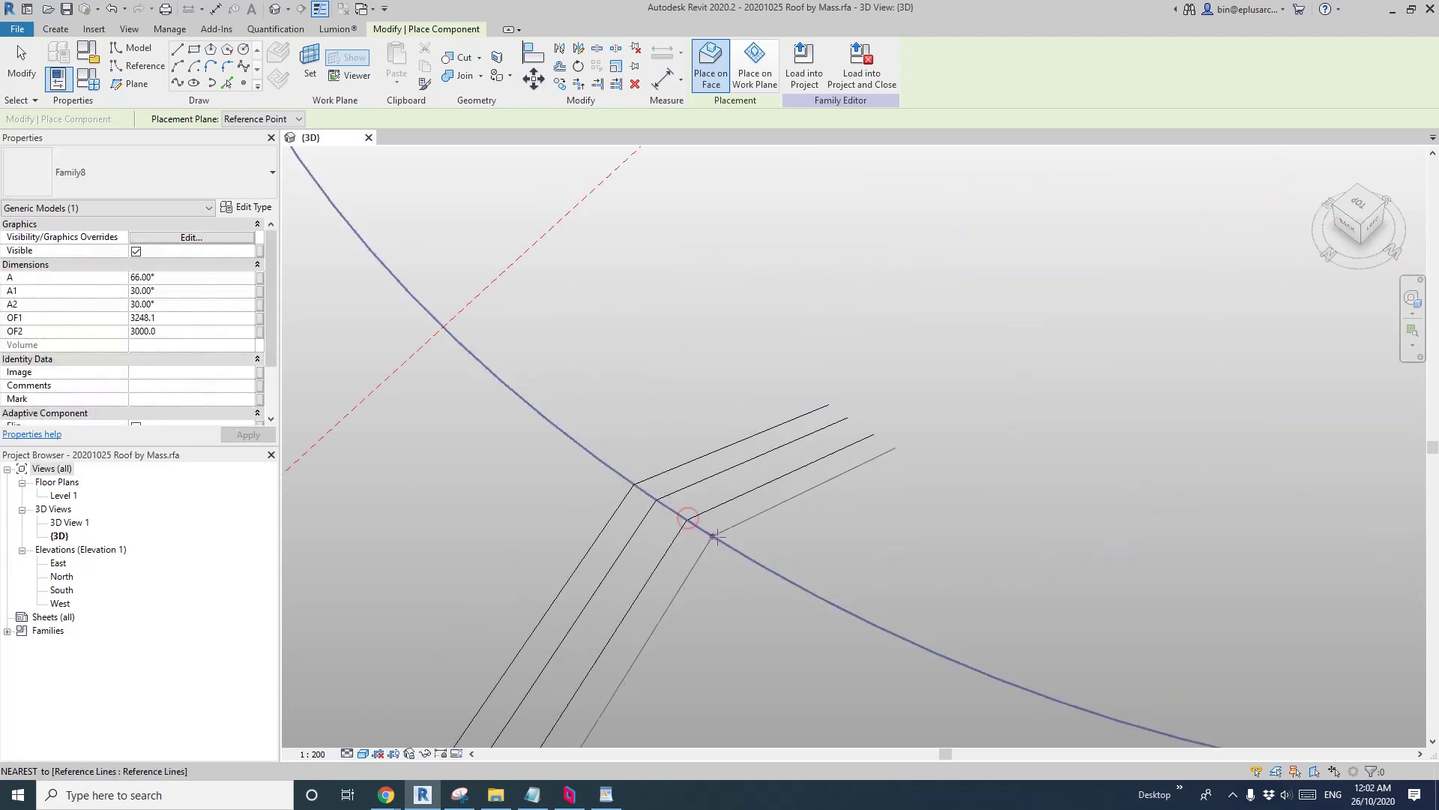
{"action": "left_click", "coordinate": [718, 538]}
{"action": "left_click", "coordinate": [752, 558]}
Continue the row along the spline with seven more Family8 instances toward the loop's lowest point, then end the placement
{"action": "middle_click_drag", "start_coordinate": [818, 590], "coordinate": [705, 477]}
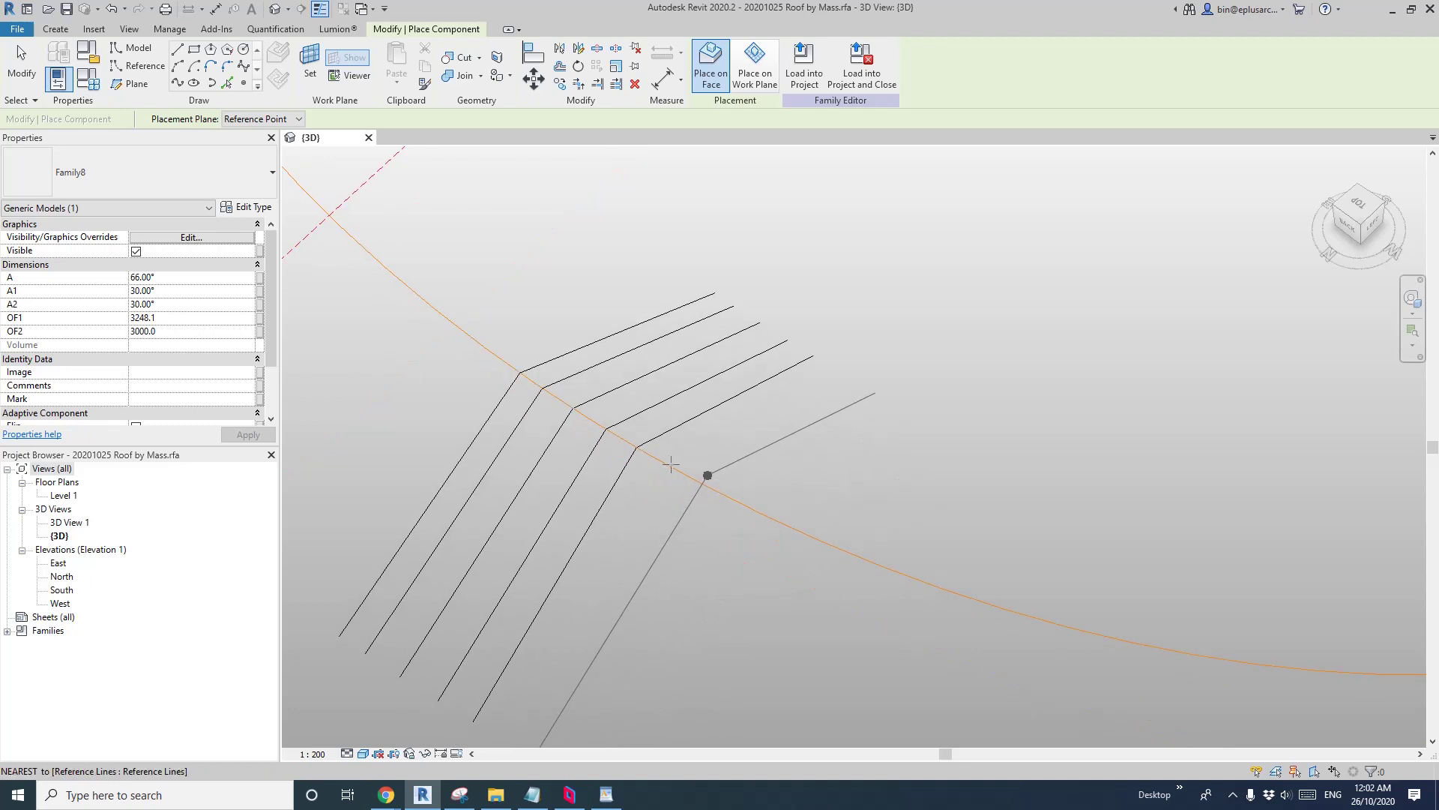
{"action": "left_click", "coordinate": [666, 464]}
{"action": "left_click", "coordinate": [667, 465]}
{"action": "left_click", "coordinate": [698, 485]}
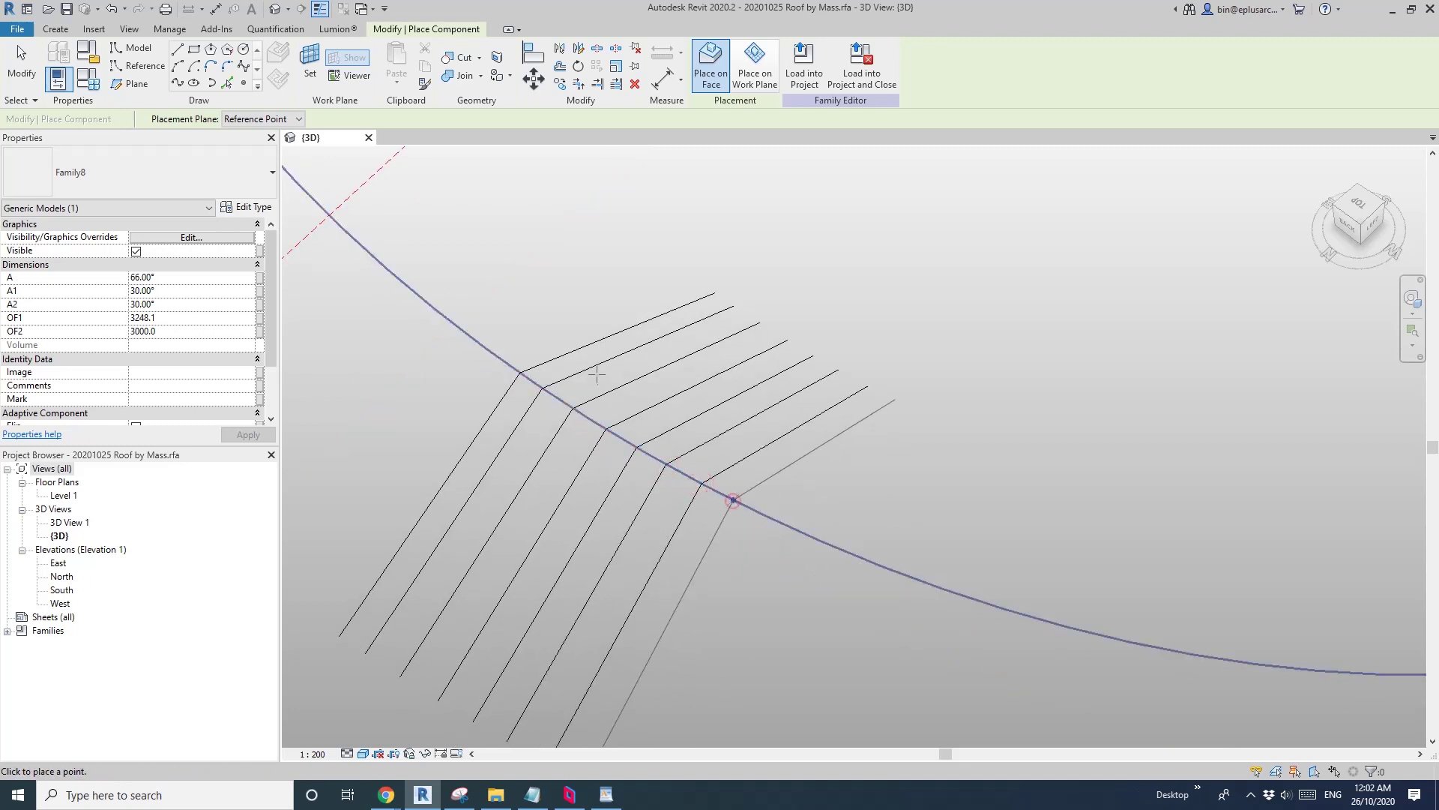
{"action": "left_click", "coordinate": [733, 500]}
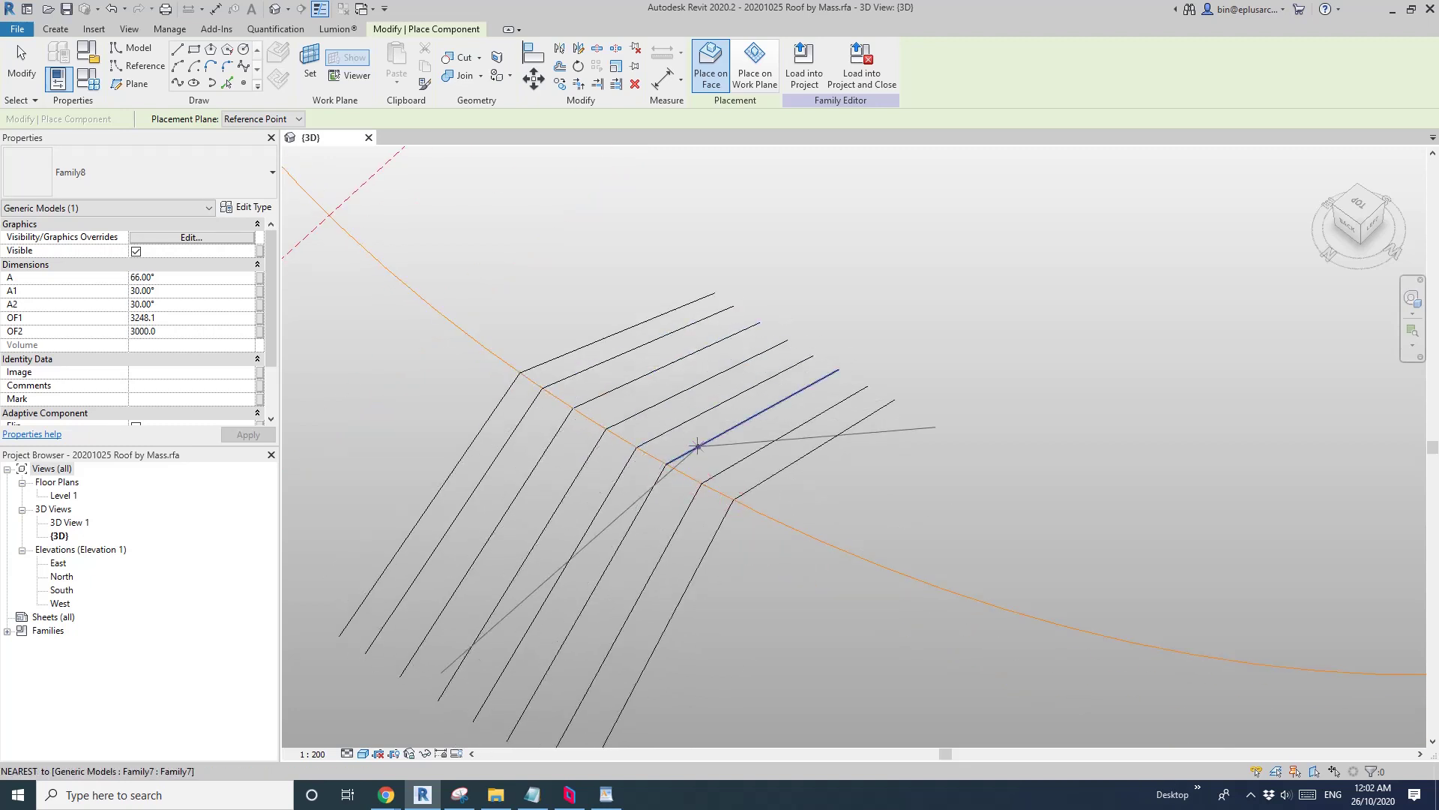
{"action": "left_click", "coordinate": [776, 519]}
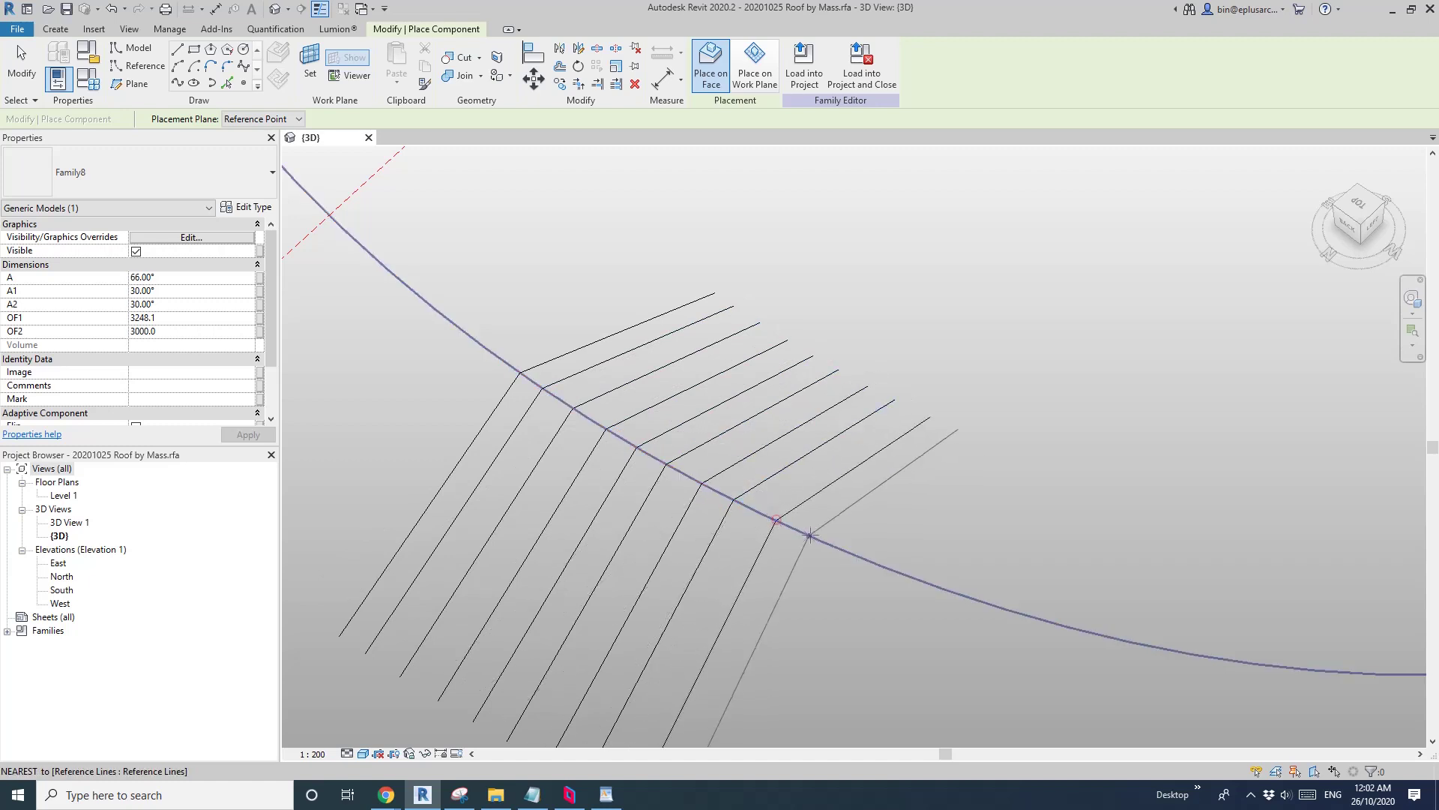
{"action": "left_click", "coordinate": [817, 538]}
{"action": "left_click", "coordinate": [871, 561]}
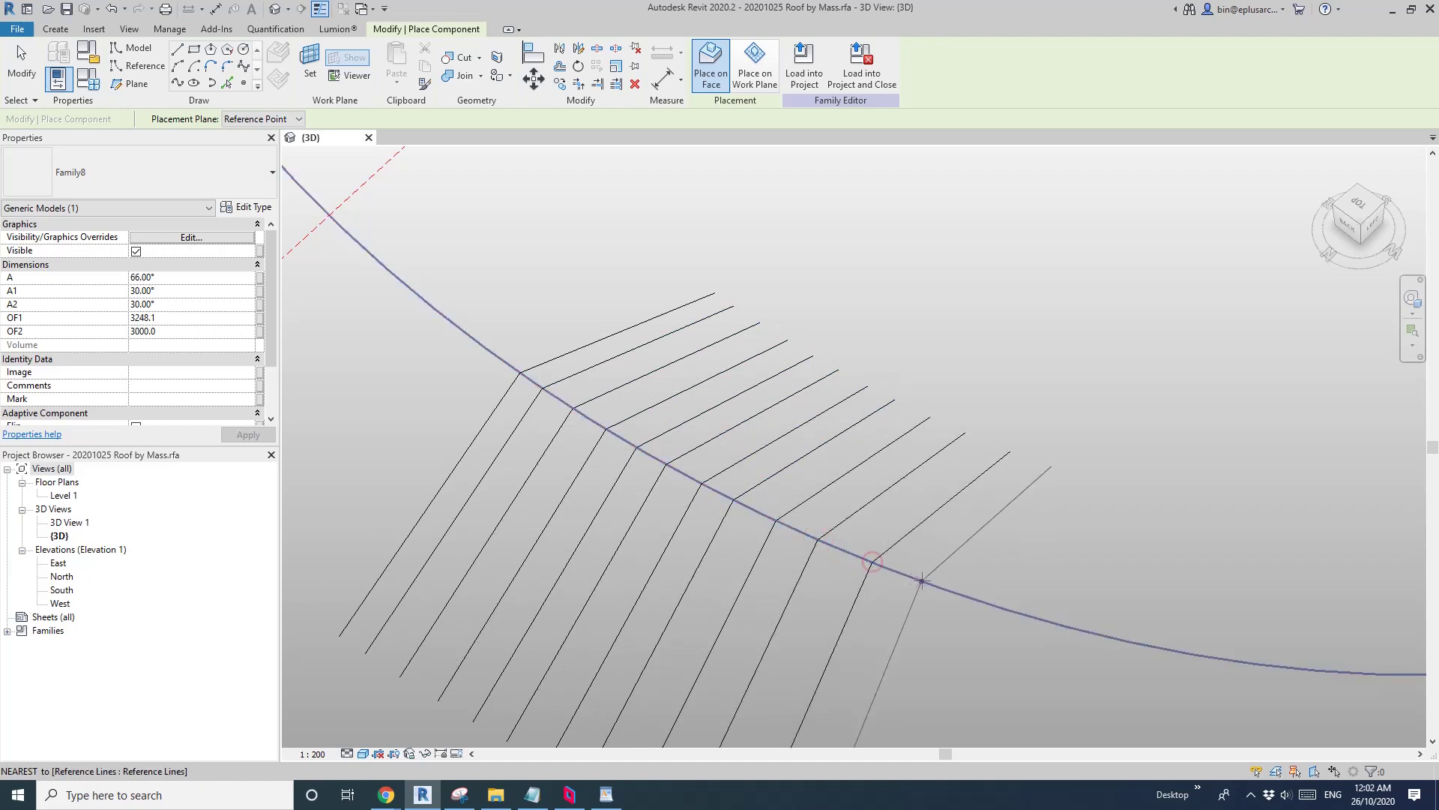
{"action": "left_click", "coordinate": [922, 581]}
{"action": "scroll", "coordinate": [922, 581], "scroll_direction": "down", "scroll_amount": 2}
{"action": "scroll", "coordinate": [903, 514], "scroll_direction": "down", "scroll_amount": 1}
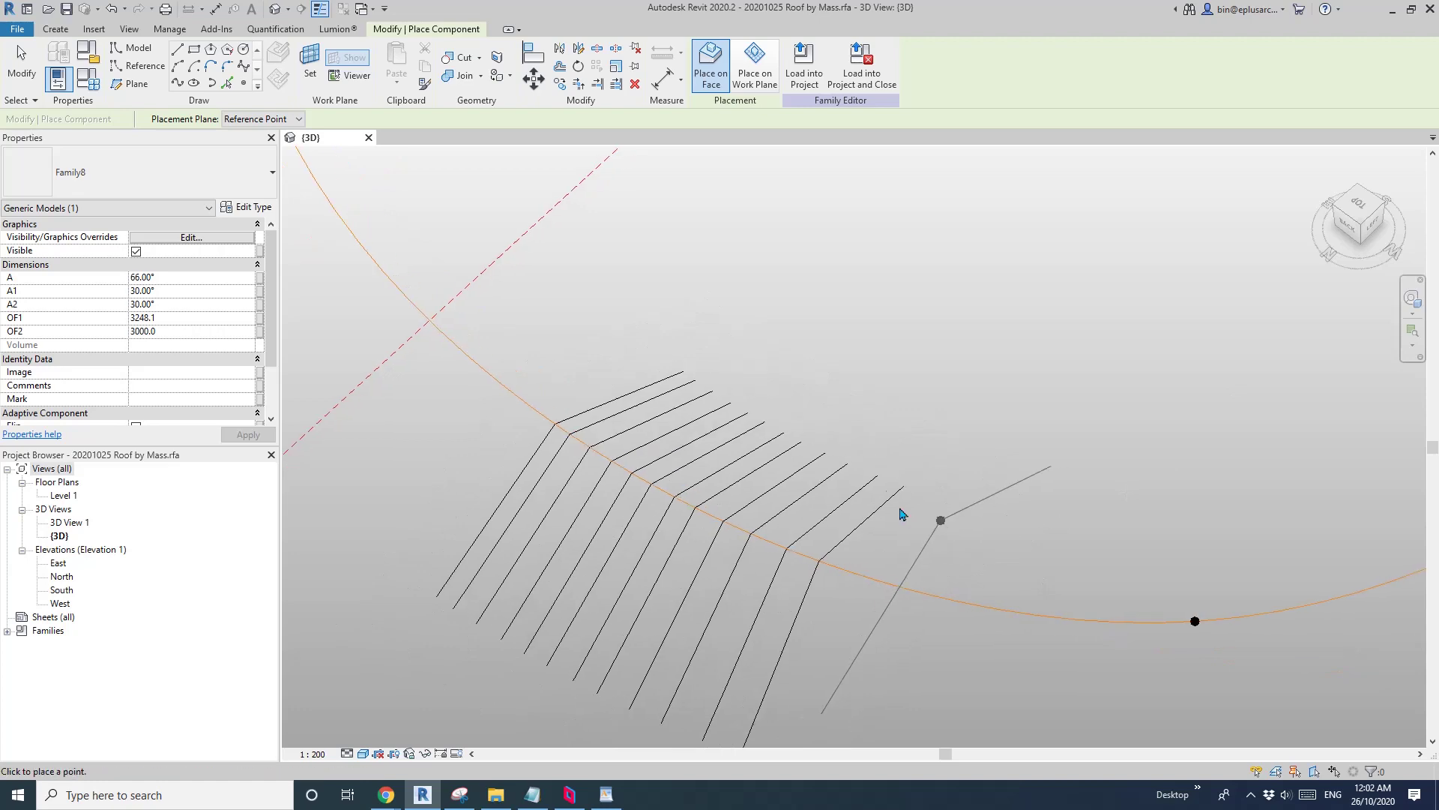
{"action": "scroll", "coordinate": [841, 460], "scroll_direction": "up", "scroll_amount": 2}
{"action": "key", "text": "Escape"}
Create a roof form from both nested lines of all twelve closely spaced Family8 profiles
{"action": "scroll", "coordinate": [941, 411], "scroll_direction": "down", "scroll_amount": 3}
{"action": "middle_click_drag", "start_coordinate": [941, 412], "coordinate": [874, 488], "text": "shift"}
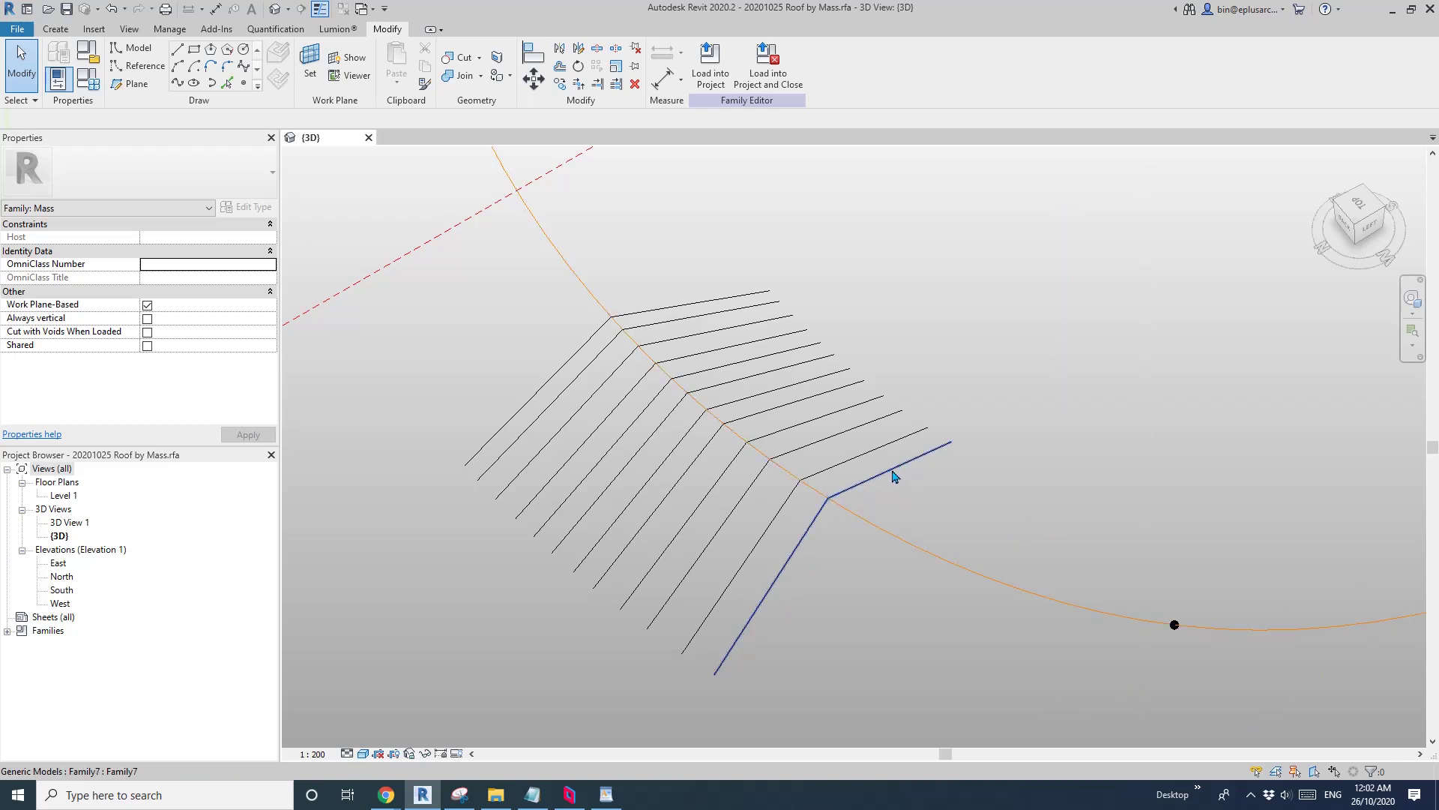
{"action": "left_click", "coordinate": [892, 476]}
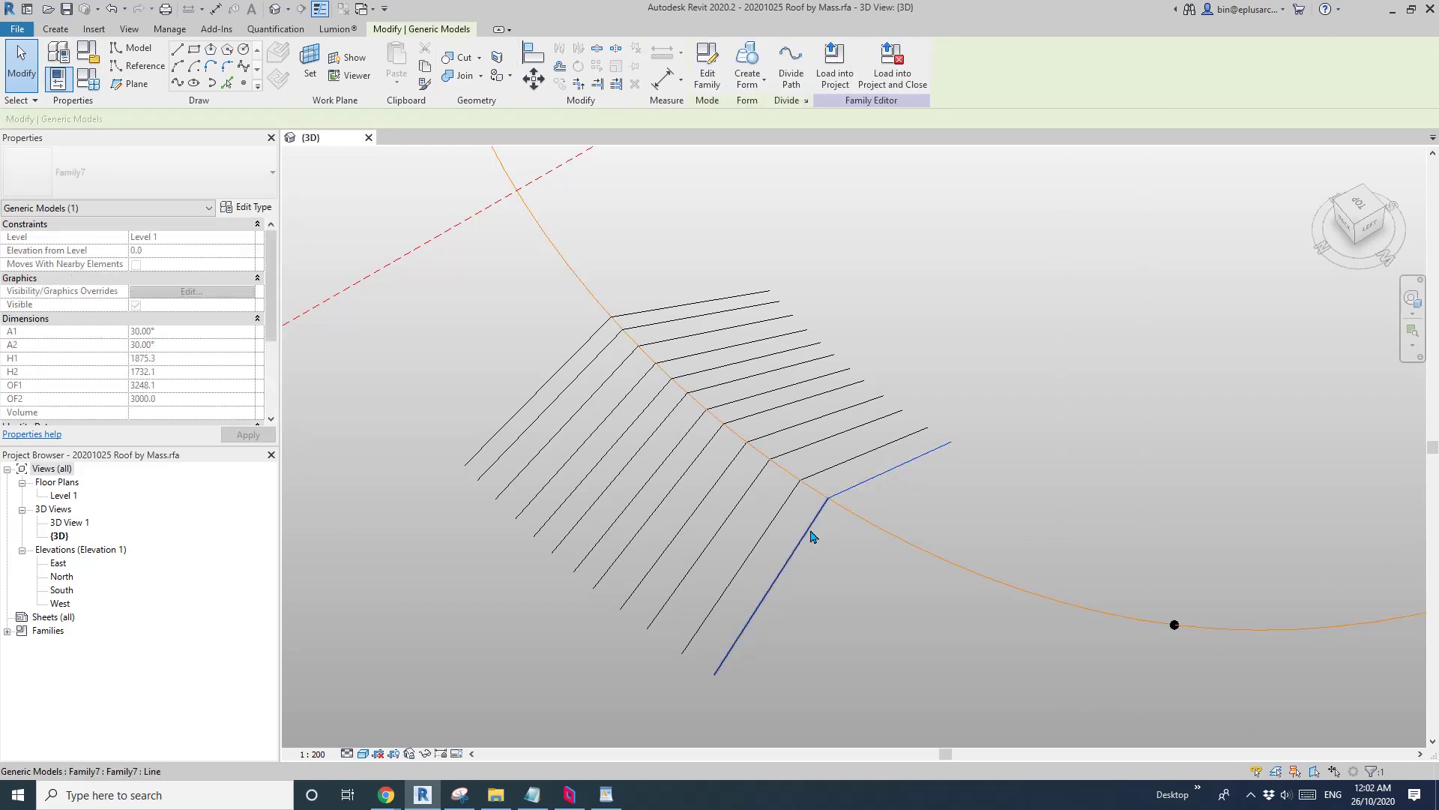
{"action": "left_click", "coordinate": [837, 469], "text": "ctrl"}
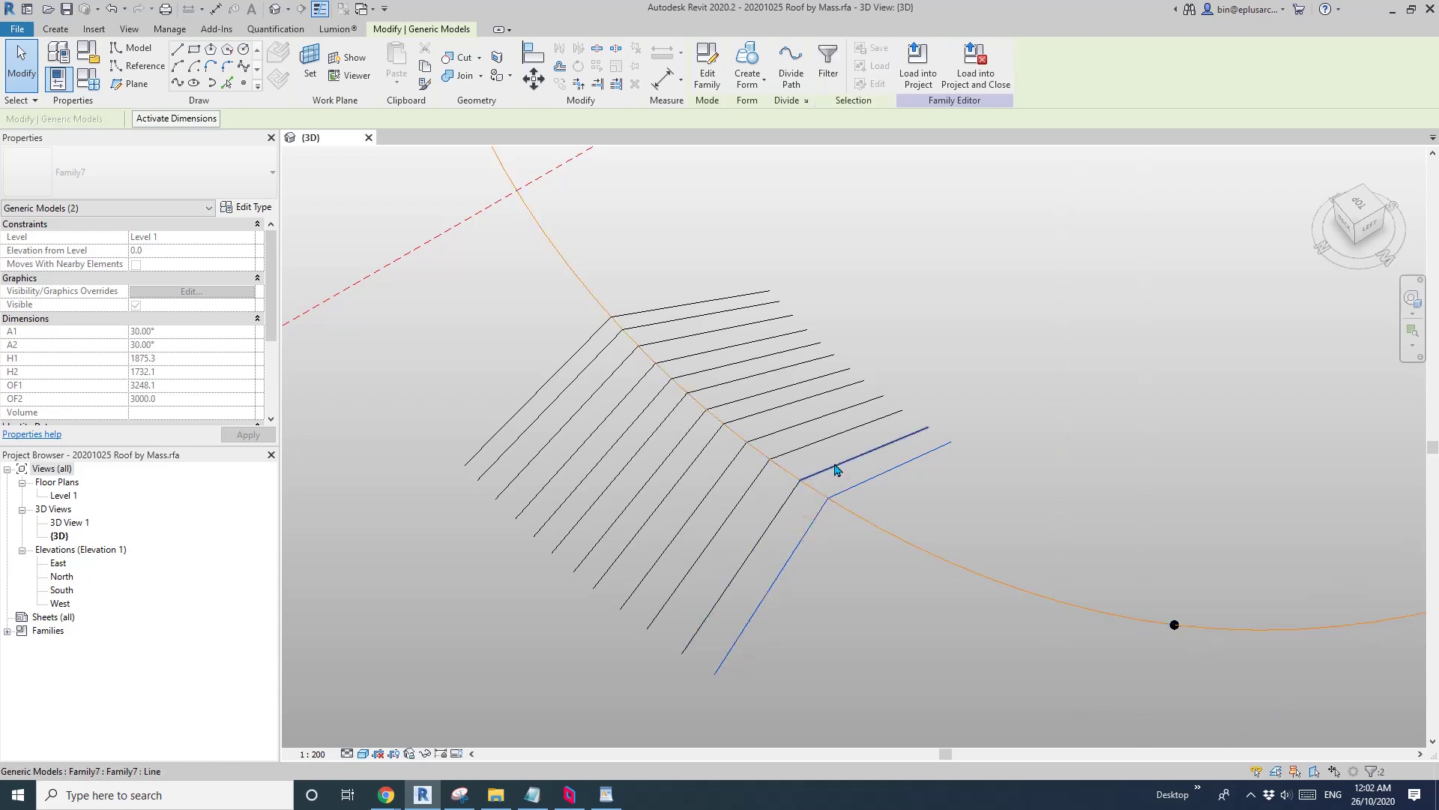
{"action": "left_click", "coordinate": [783, 509], "text": "ctrl"}
{"action": "left_click", "coordinate": [814, 443], "text": "ctrl"}
{"action": "left_click", "coordinate": [756, 481], "text": "ctrl"}
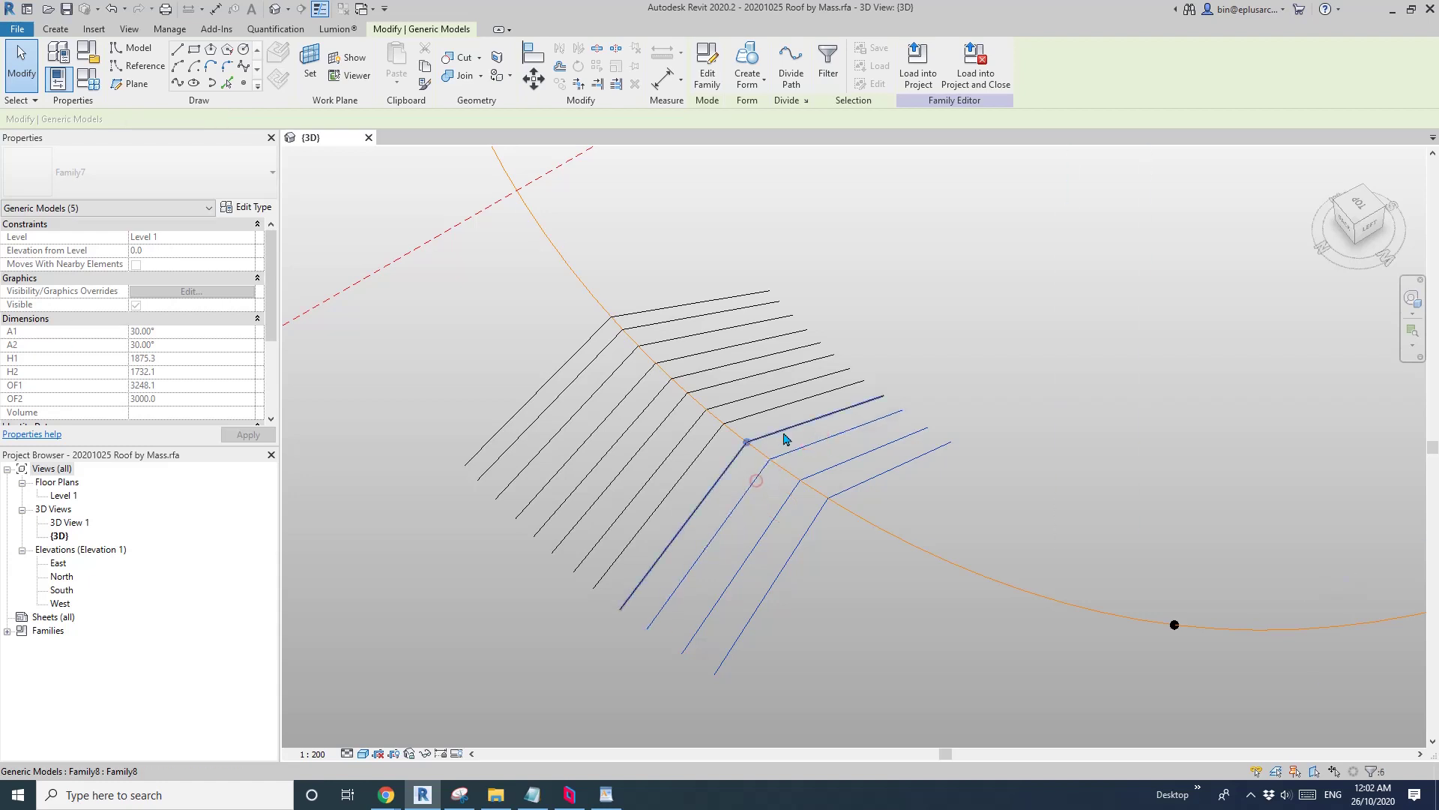
{"action": "left_click", "coordinate": [735, 461], "text": "ctrl"}
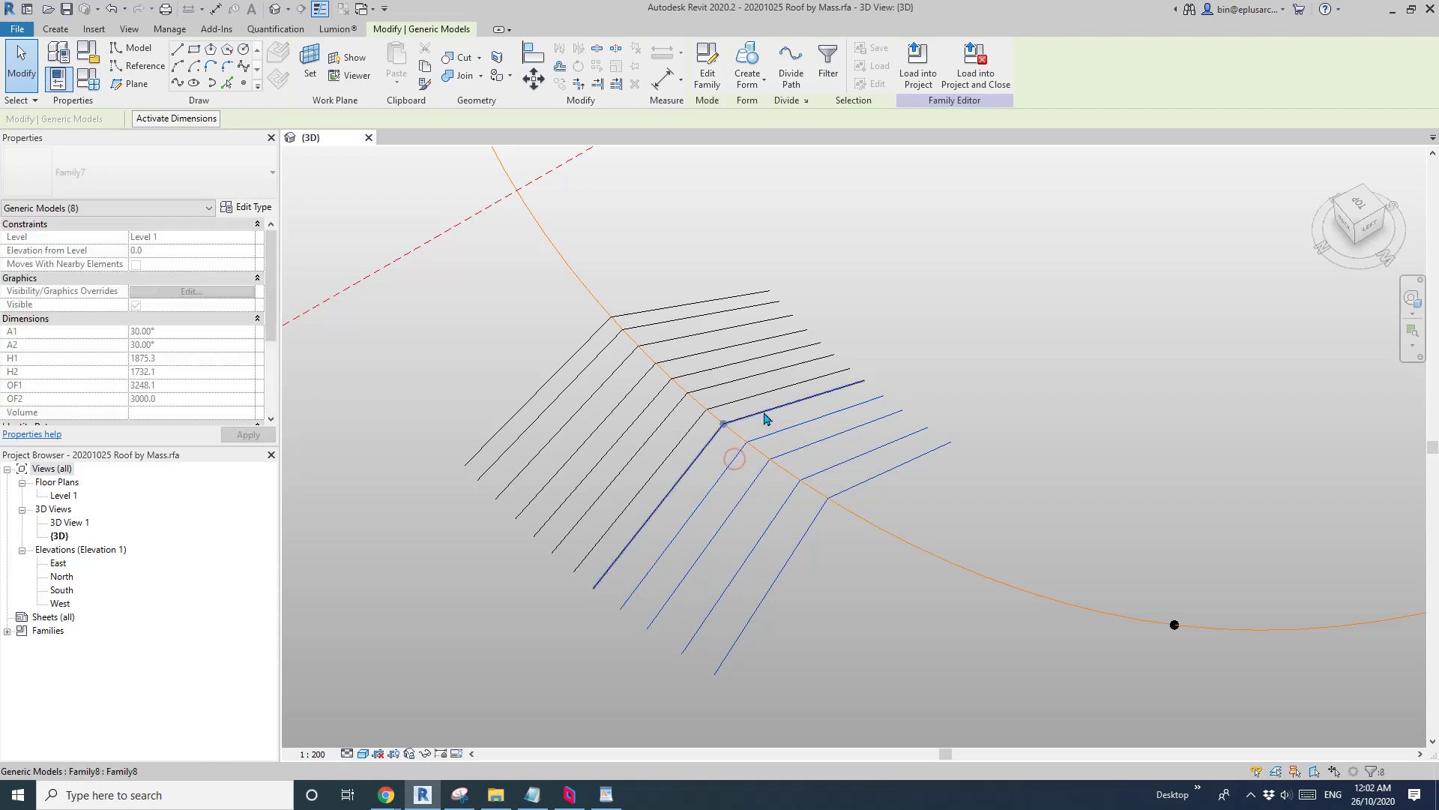
{"action": "left_click", "coordinate": [763, 411], "text": "ctrl"}
{"action": "left_click", "coordinate": [708, 441], "text": "ctrl"}
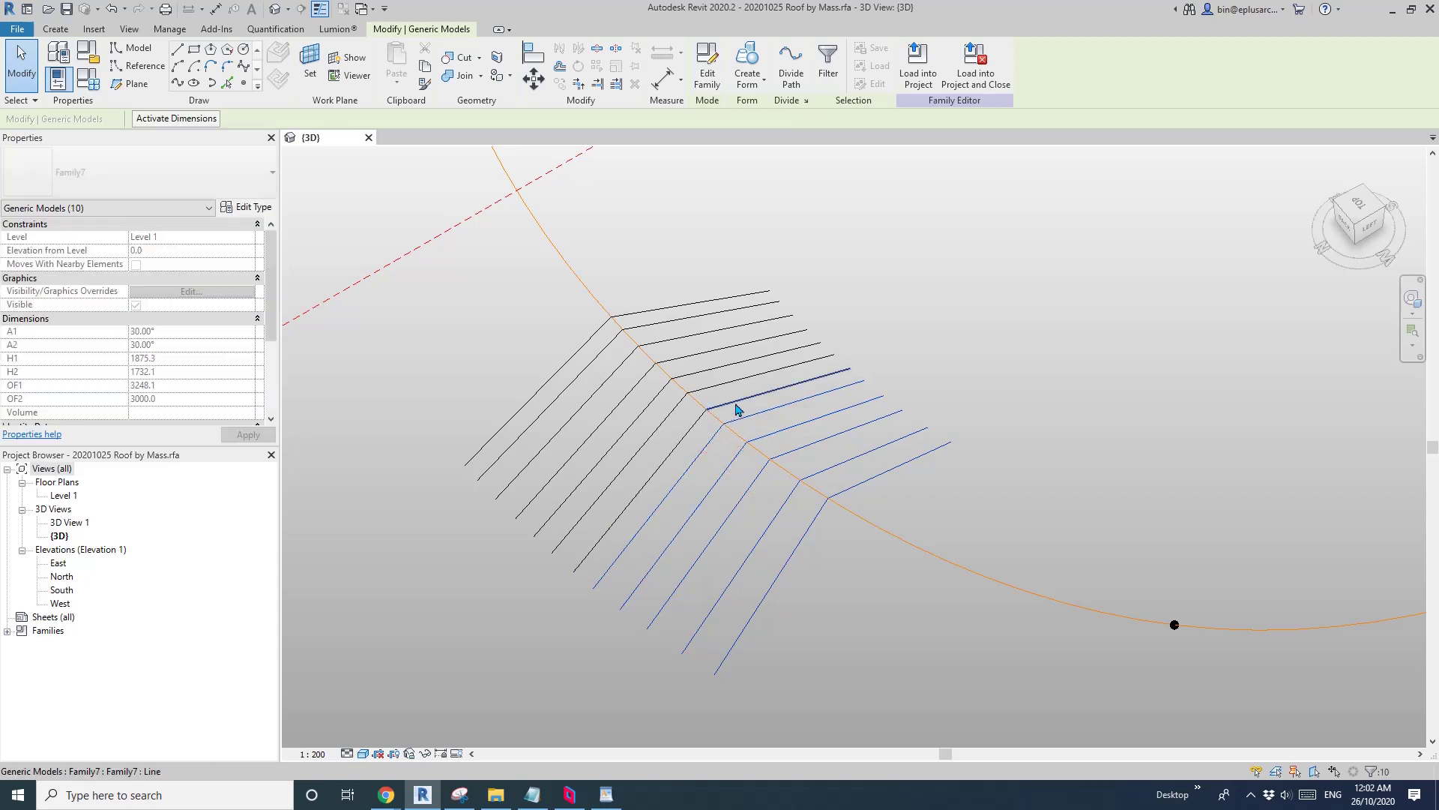
{"action": "left_click", "coordinate": [736, 409], "text": "ctrl"}
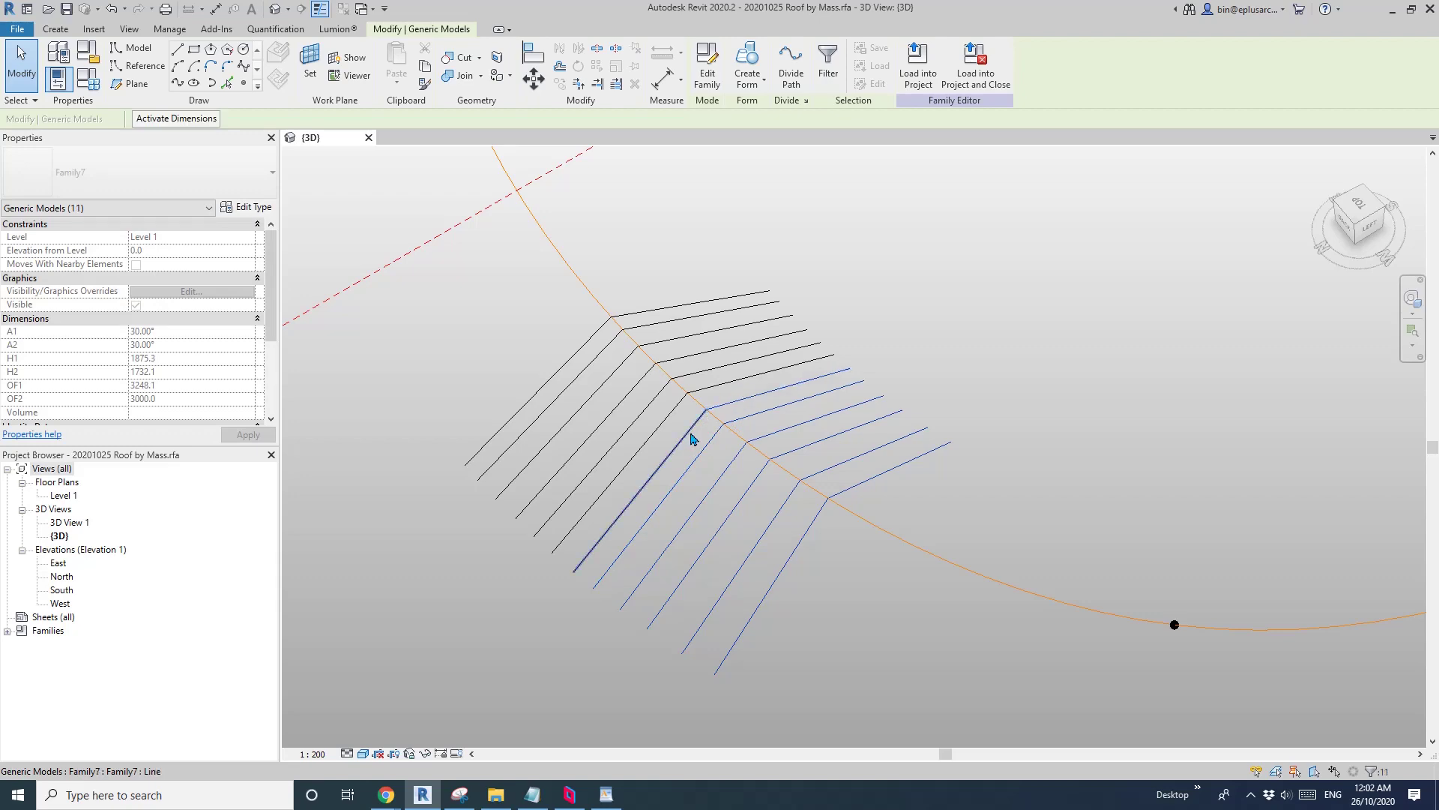
{"action": "left_click", "coordinate": [690, 435], "text": "ctrl"}
{"action": "left_click", "coordinate": [736, 389], "text": "ctrl"}
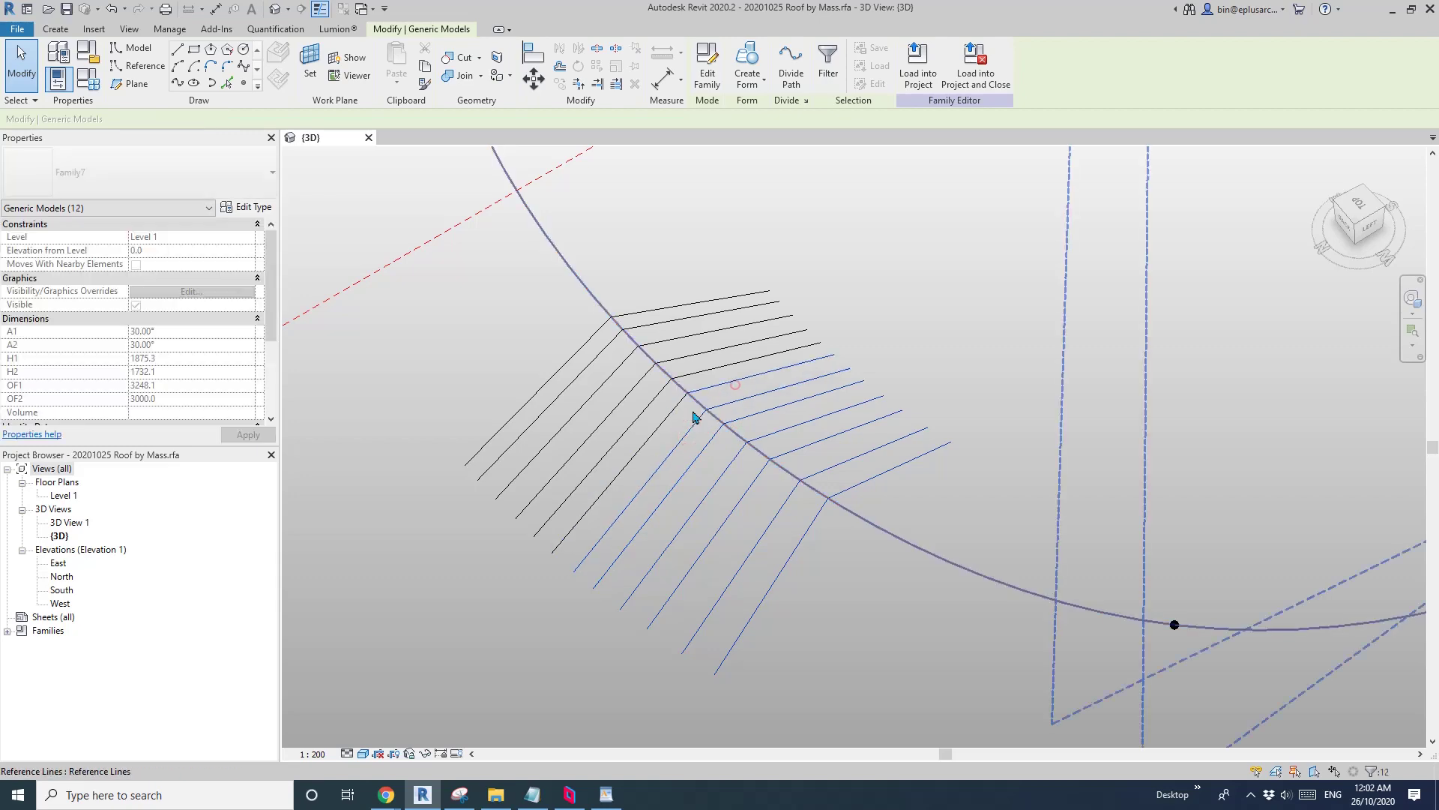
{"action": "left_click", "coordinate": [668, 416], "text": "ctrl"}
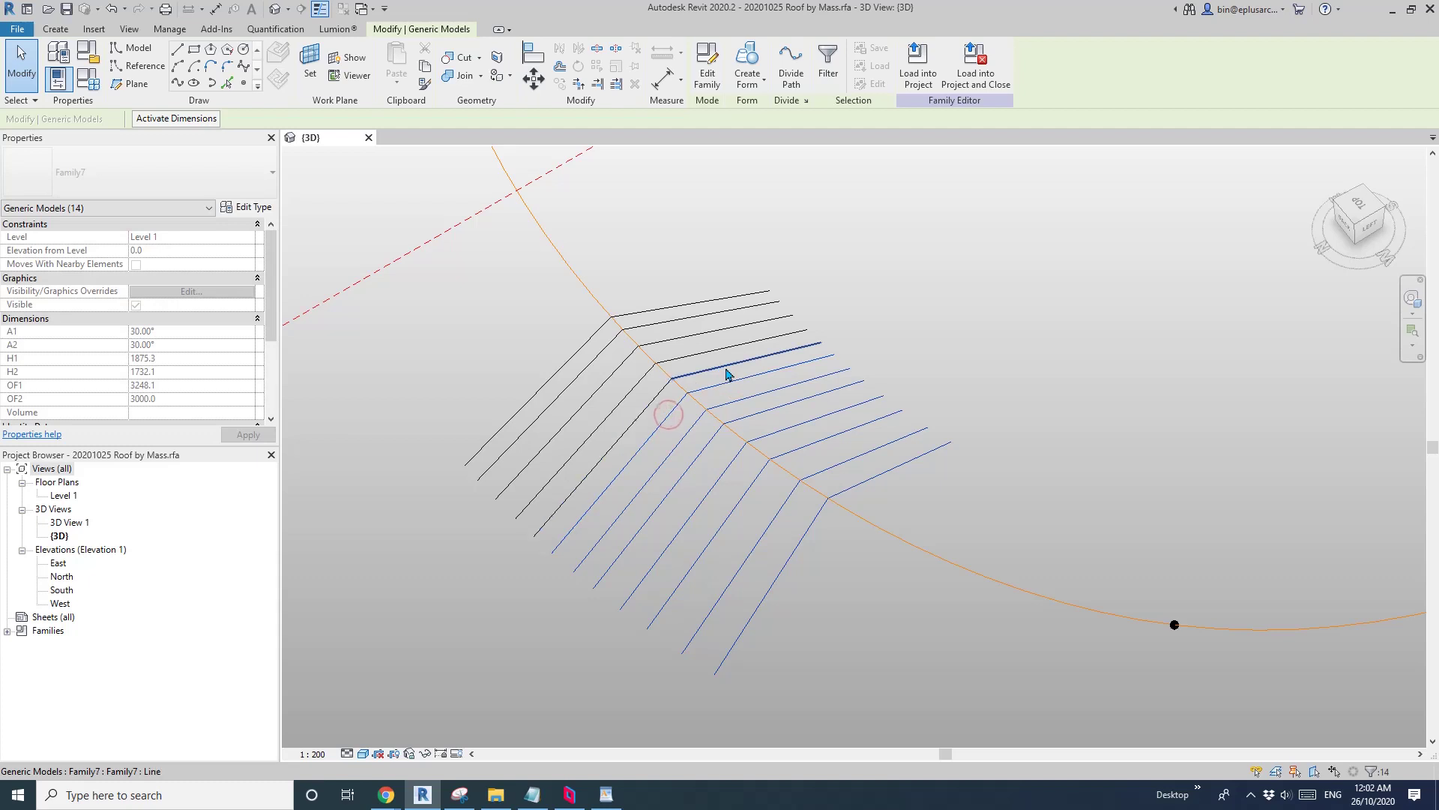
{"action": "left_click", "coordinate": [727, 373], "text": "ctrl"}
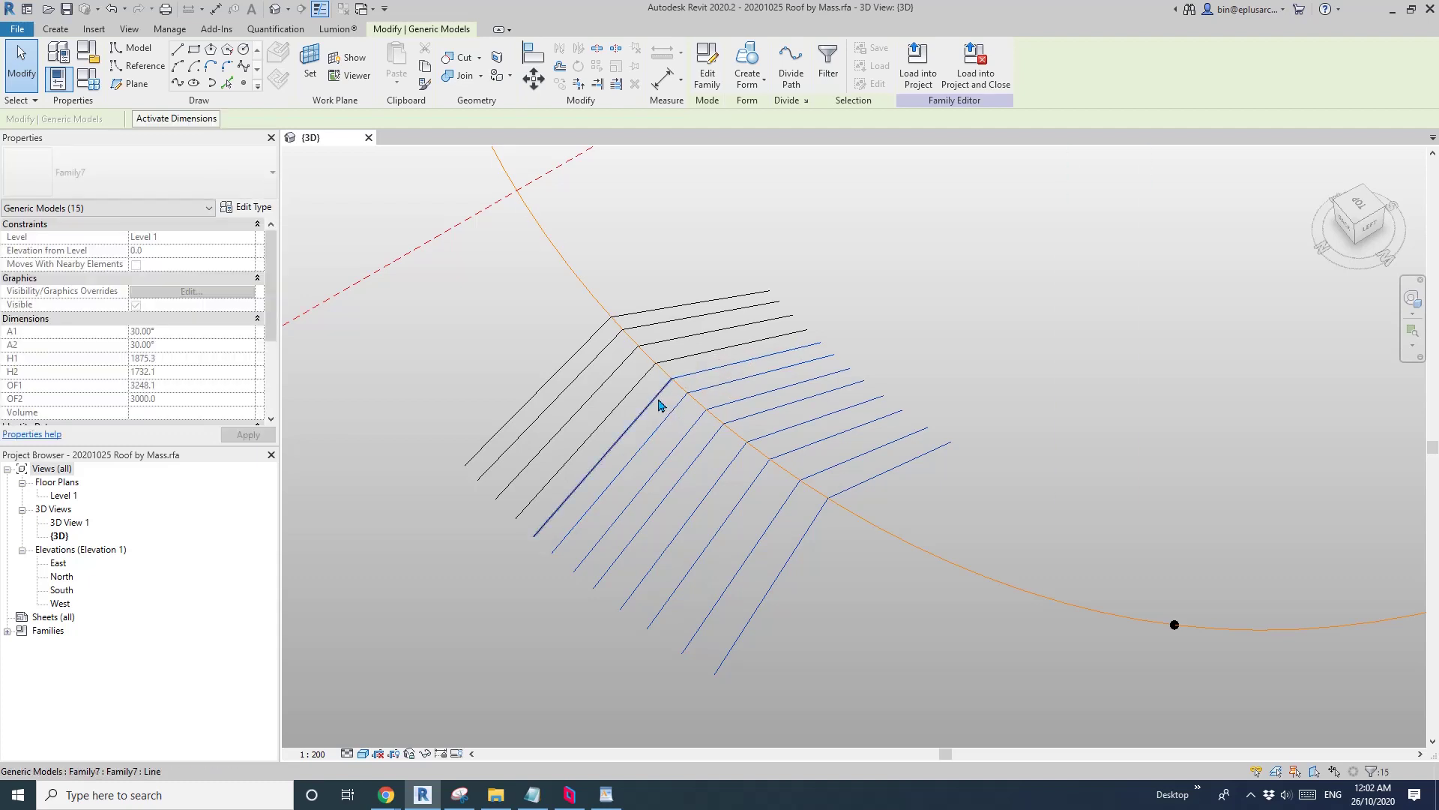
{"action": "left_click", "coordinate": [658, 398], "text": "ctrl"}
{"action": "left_click", "coordinate": [710, 354], "text": "ctrl"}
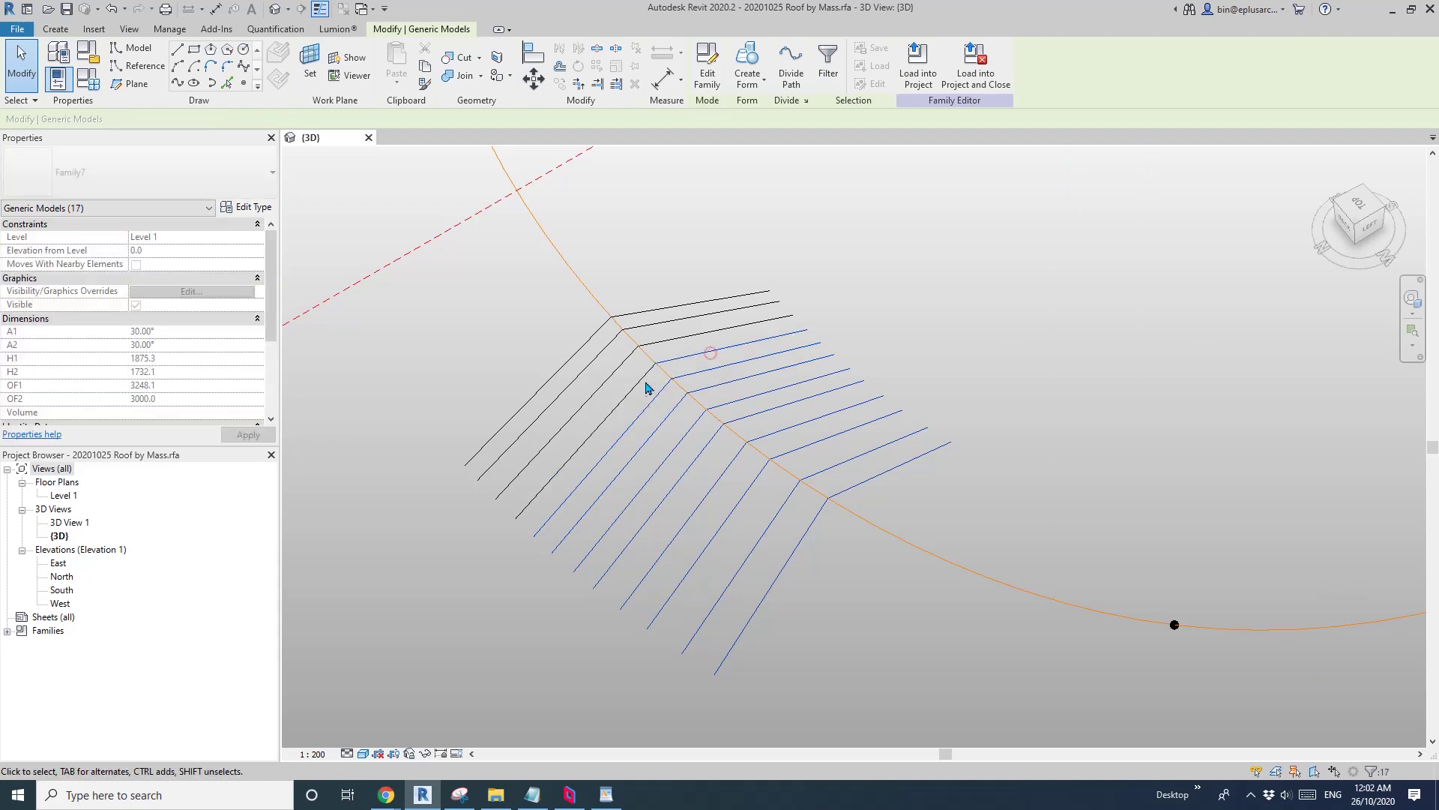
{"action": "left_click", "coordinate": [637, 384], "text": "ctrl"}
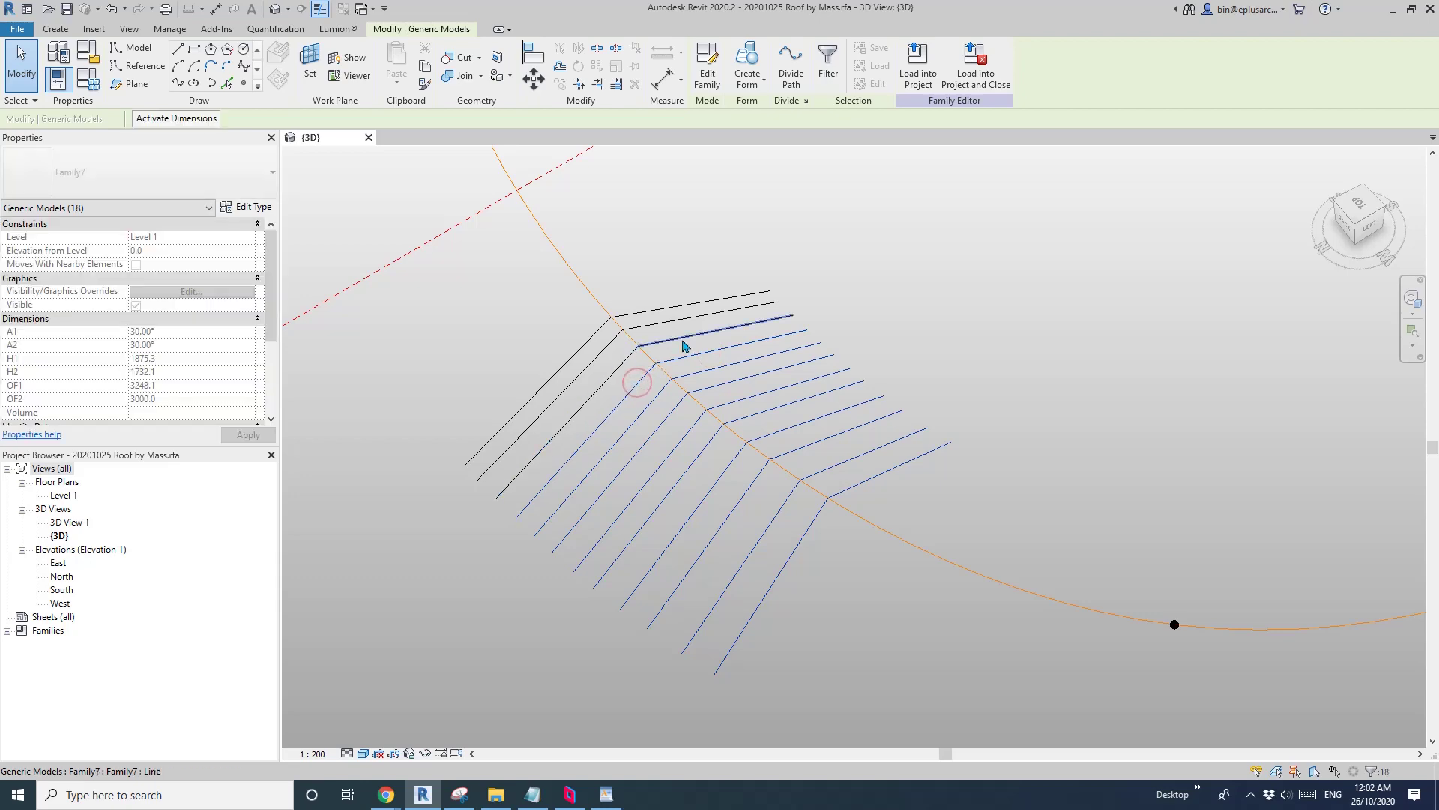
{"action": "left_click", "coordinate": [683, 339], "text": "ctrl"}
{"action": "left_click", "coordinate": [628, 359], "text": "ctrl"}
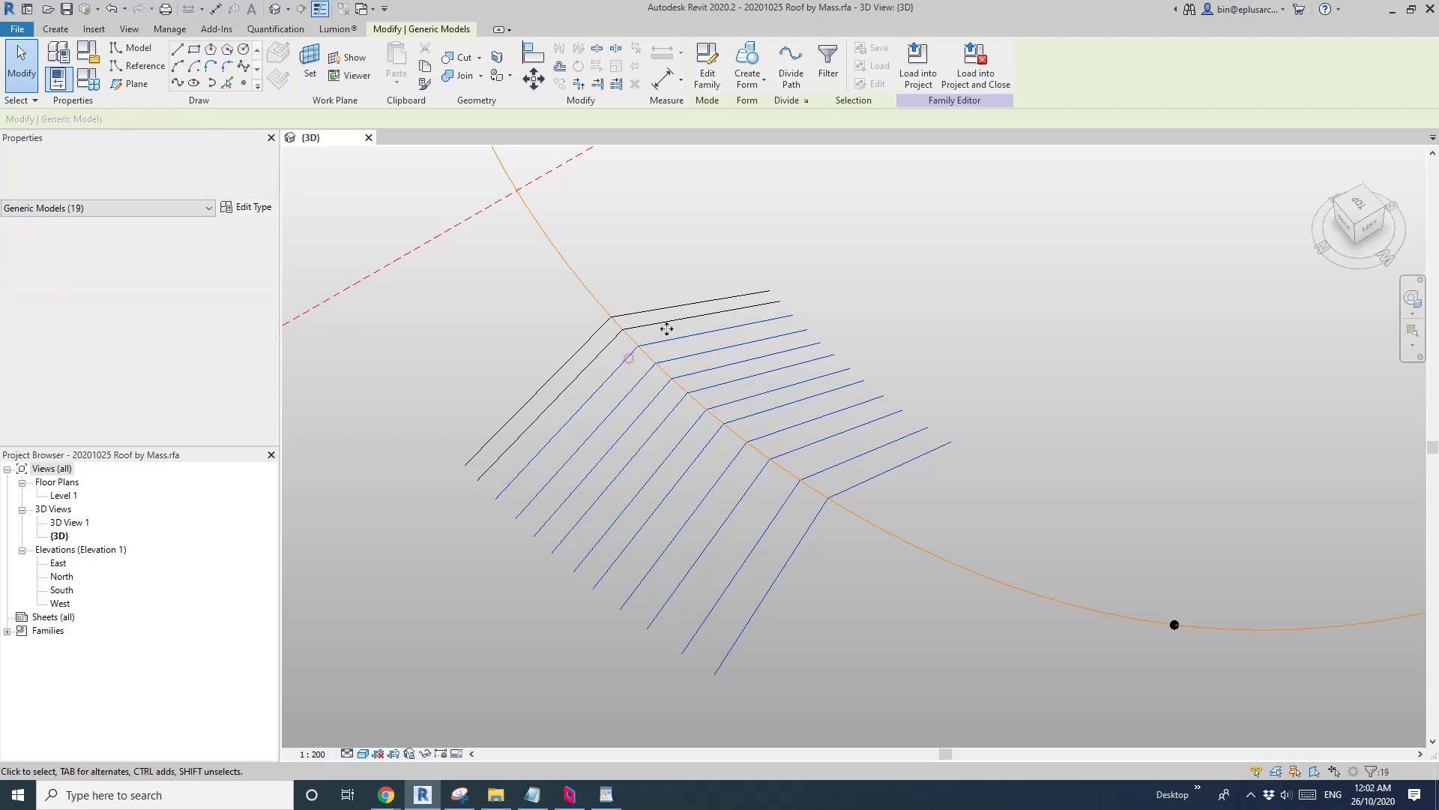
{"action": "left_click", "coordinate": [613, 343], "text": "ctrl"}
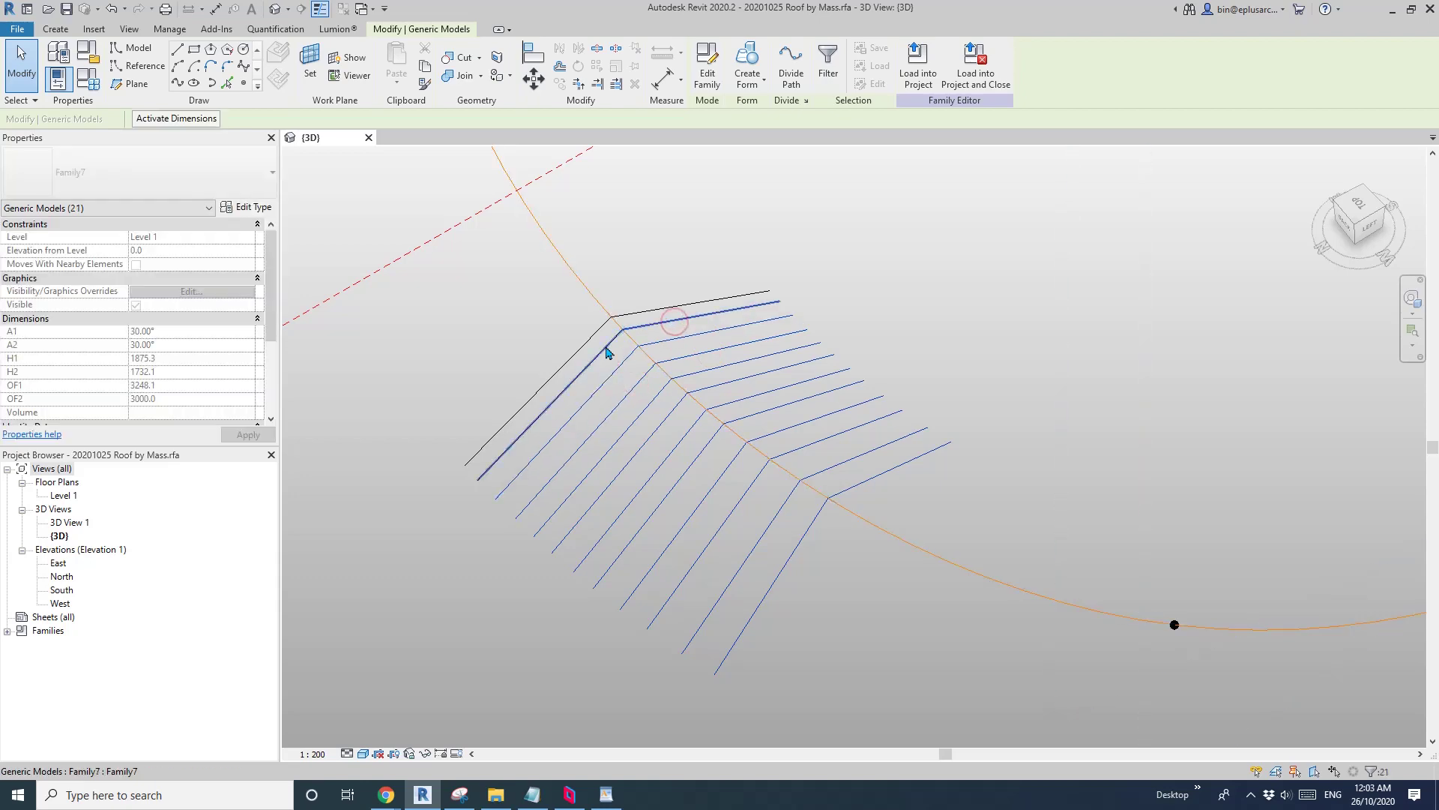
{"action": "left_click", "coordinate": [606, 346], "text": "ctrl"}
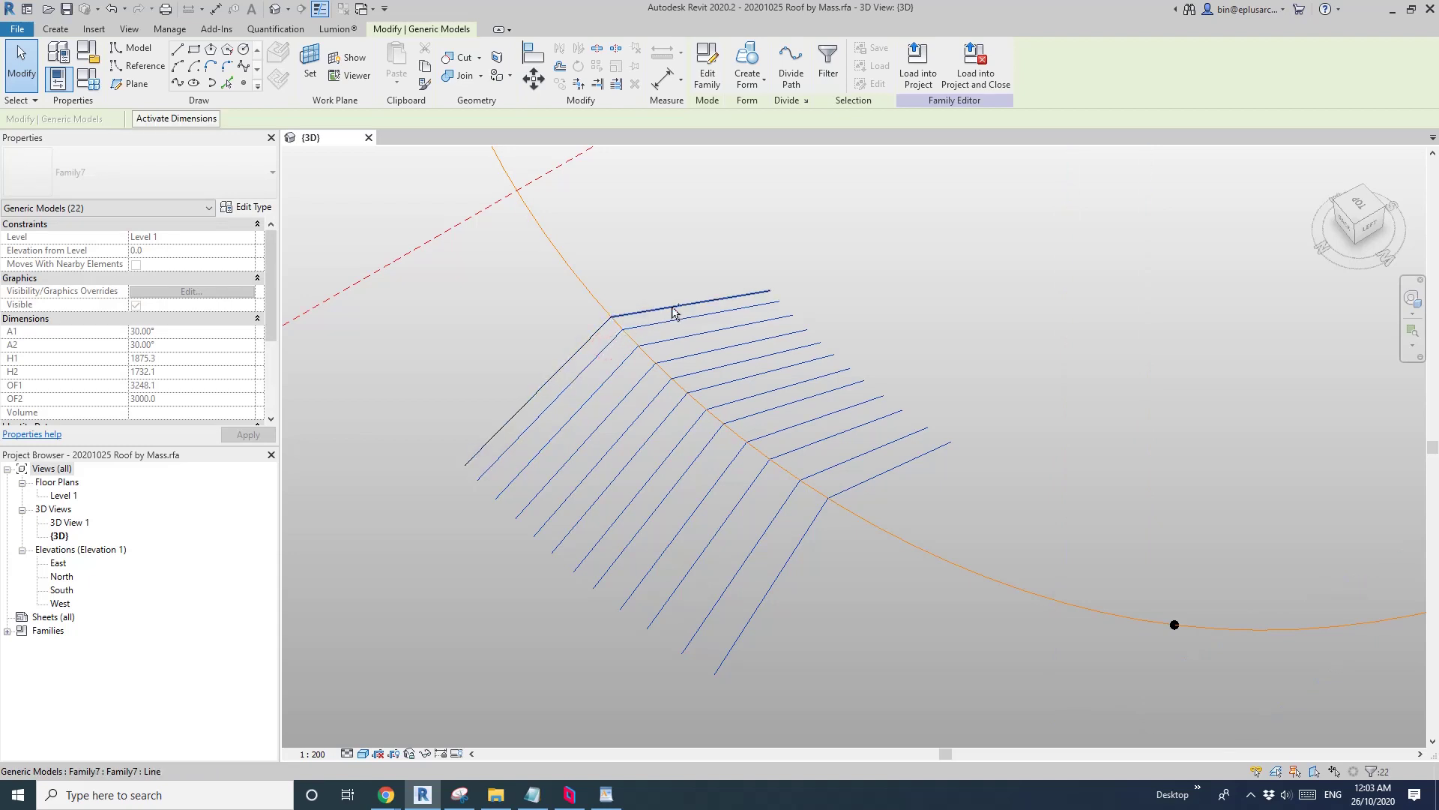
{"action": "left_click", "coordinate": [672, 309], "text": "ctrl"}
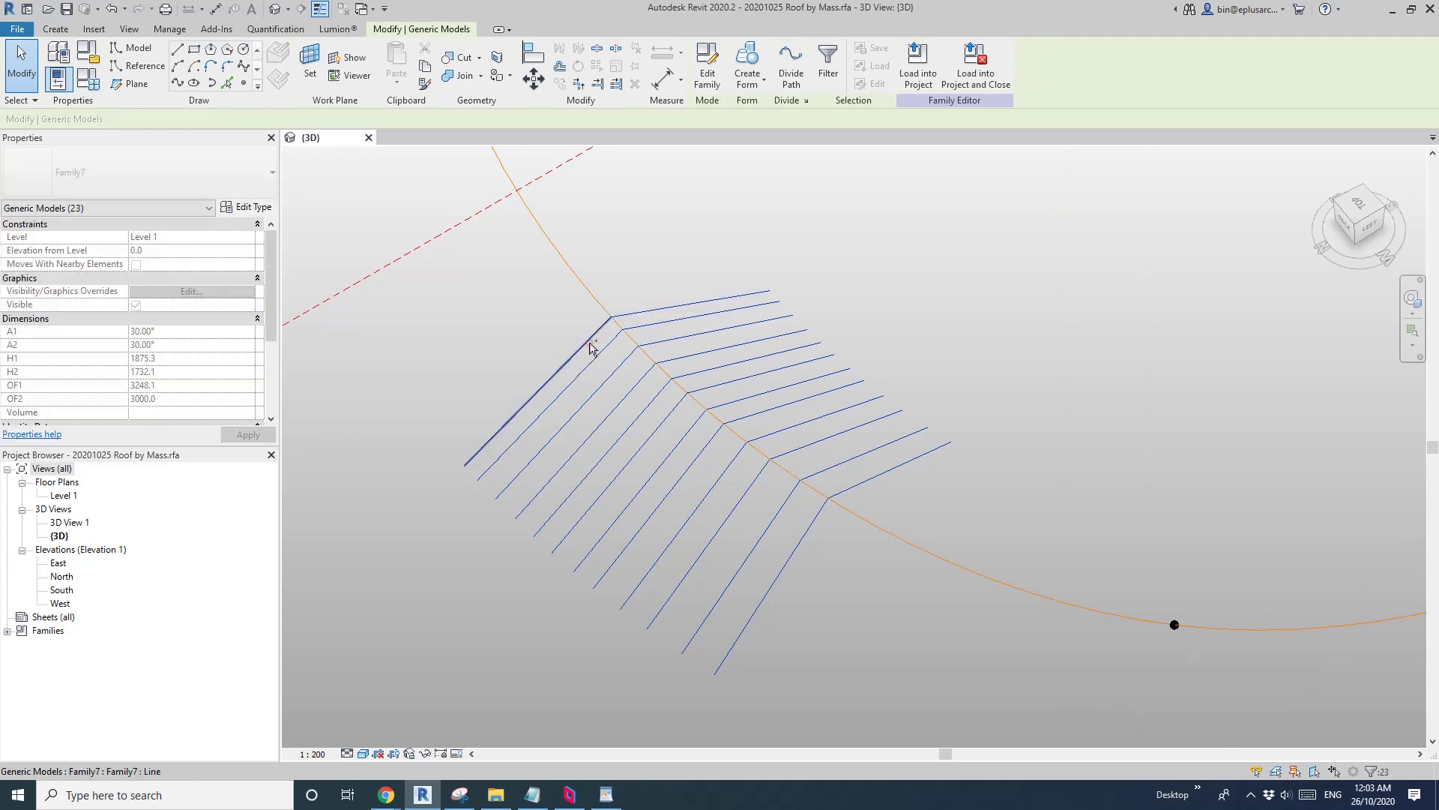
{"action": "left_click", "coordinate": [589, 343], "text": "ctrl"}
{"action": "scroll", "coordinate": [737, 499], "scroll_direction": "down", "scroll_amount": 2}
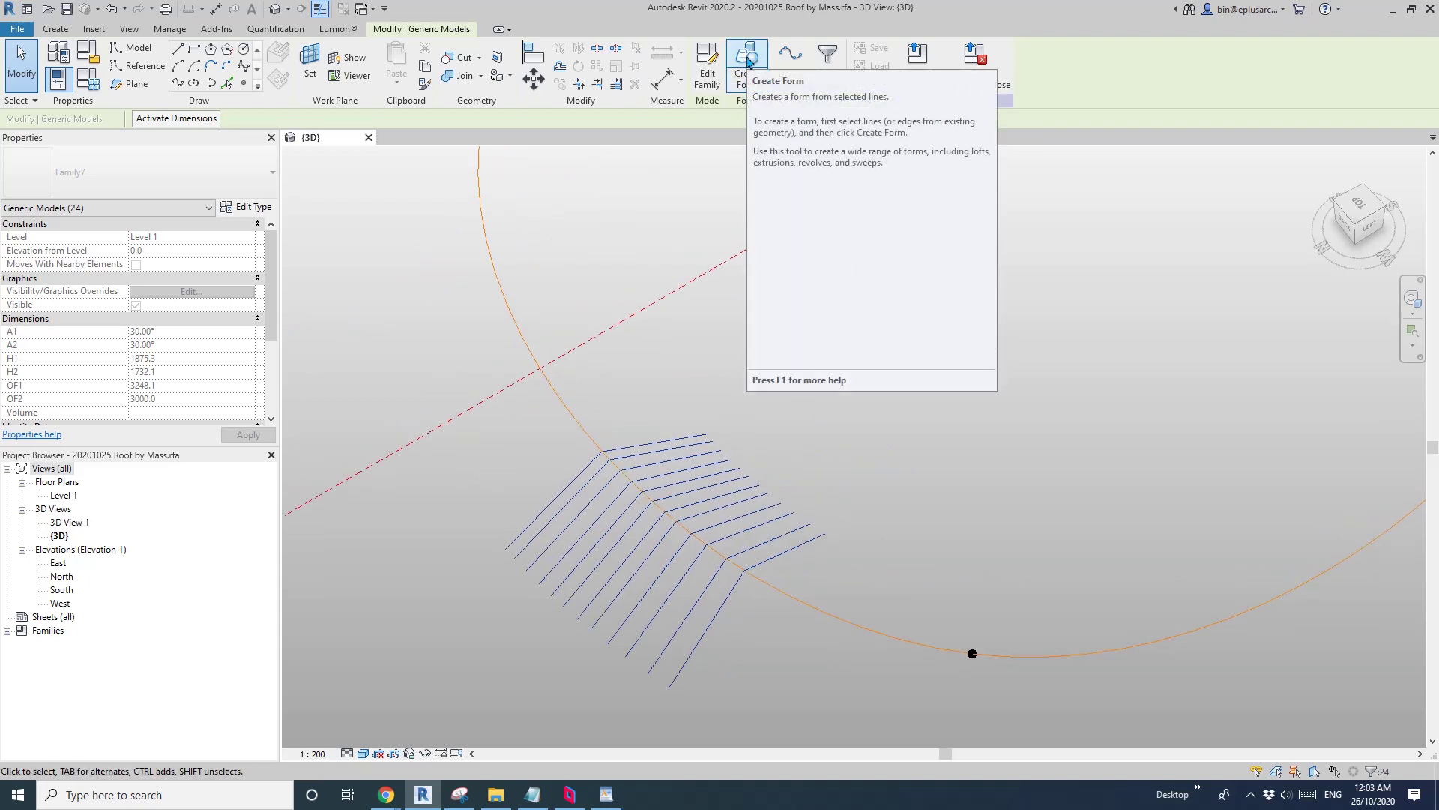
{"action": "left_click", "coordinate": [749, 54]}
{"action": "key", "text": "Escape"}
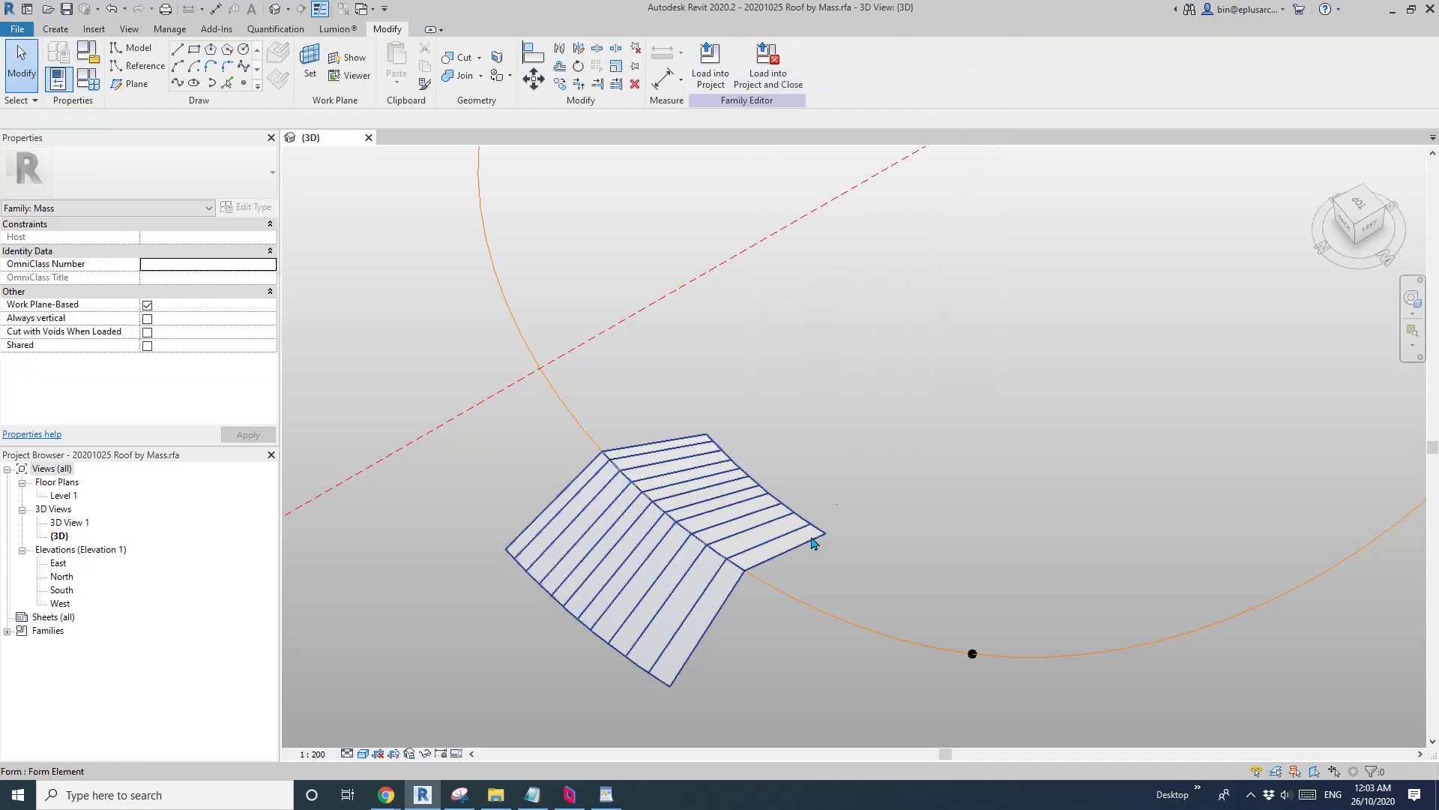
Stretch the form round the lower loop by sliding its end profile to the spline's endpoint near the crossing and the neighbouring profile partway
{"action": "scroll", "coordinate": [808, 558], "scroll_direction": "down", "scroll_amount": 4}
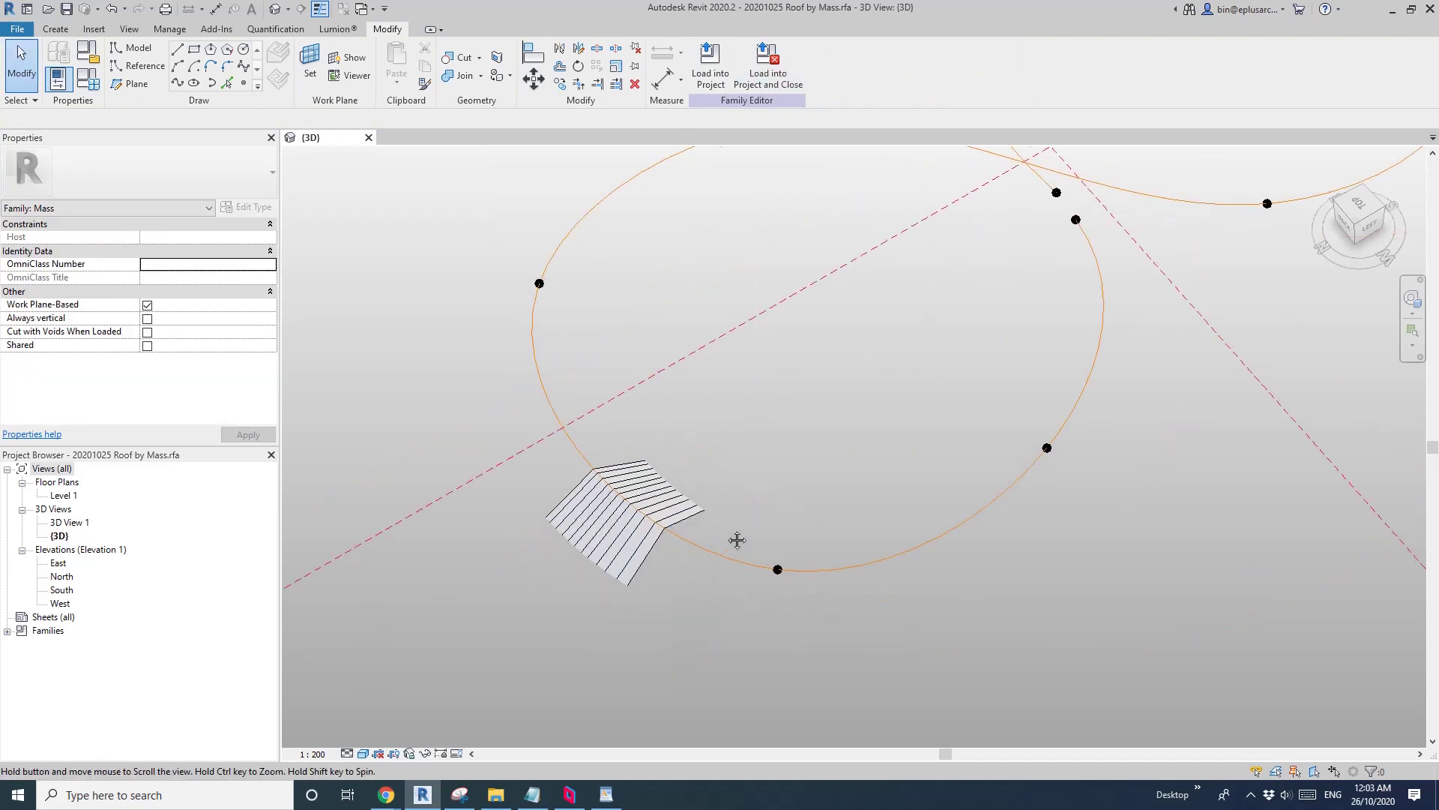
{"action": "left_click", "coordinate": [683, 552]}
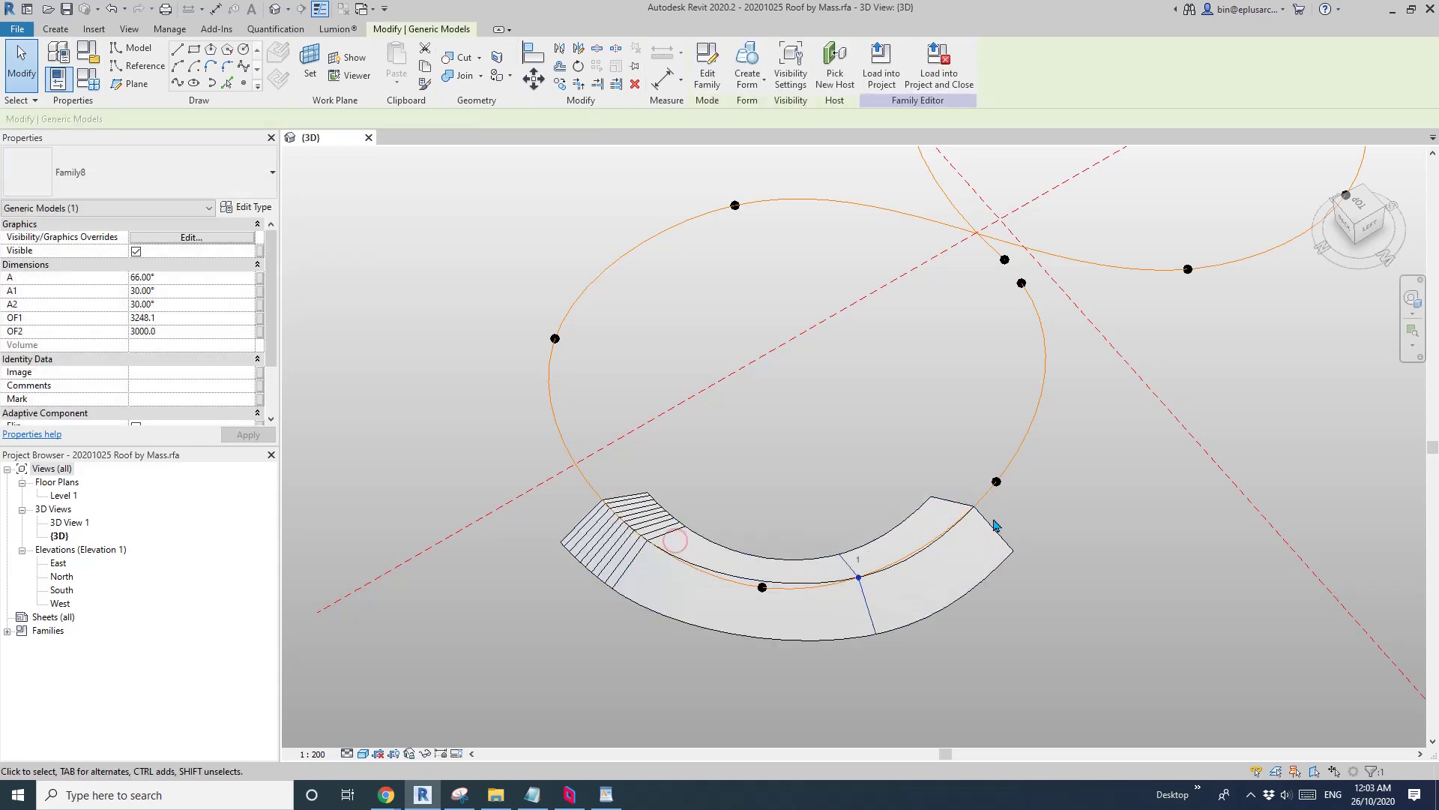
{"action": "left_click", "coordinate": [990, 524]}
{"action": "key", "text": "Escape"}
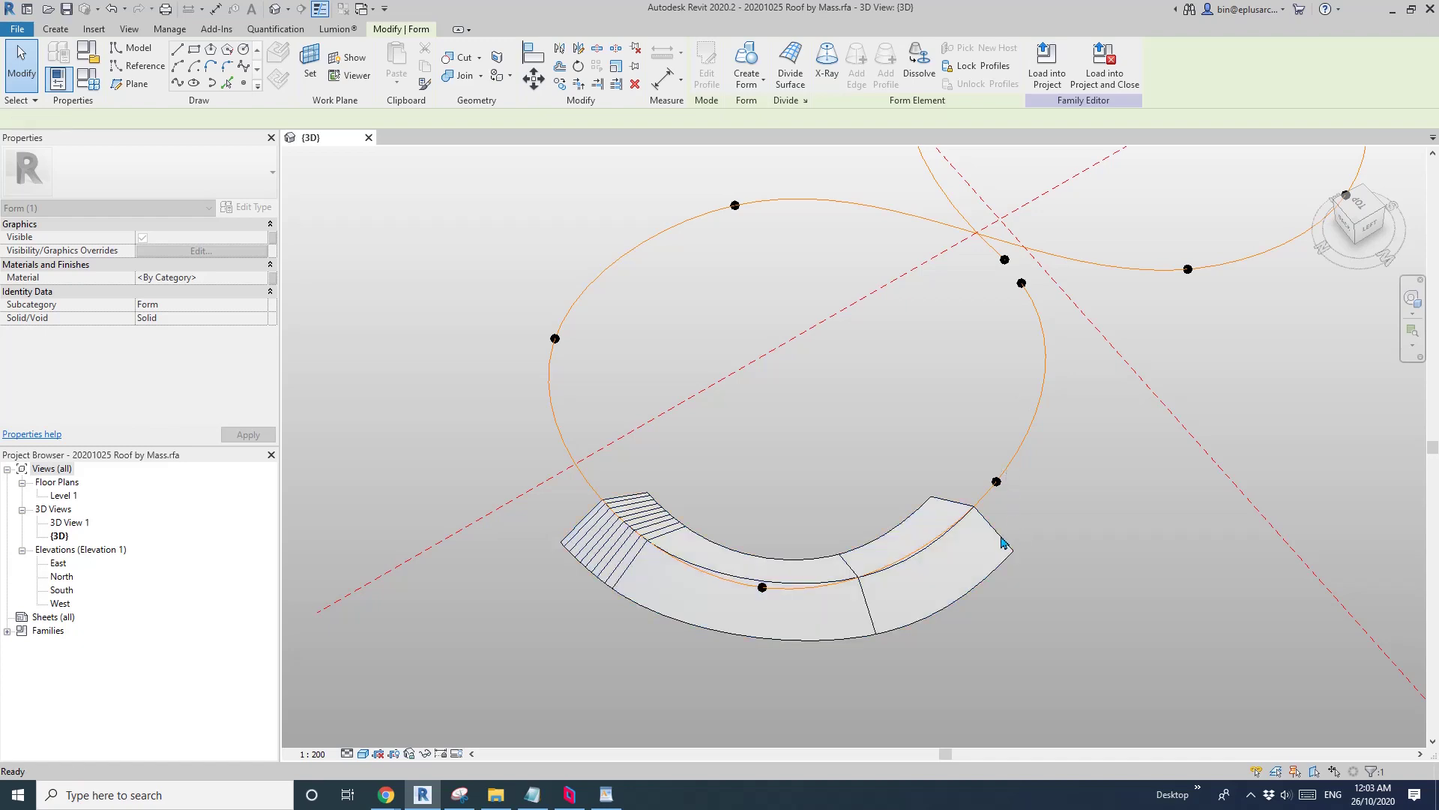
{"action": "left_click", "coordinate": [998, 533]}
{"action": "left_click_drag", "start_coordinate": [1033, 272], "coordinate": [1044, 302]}
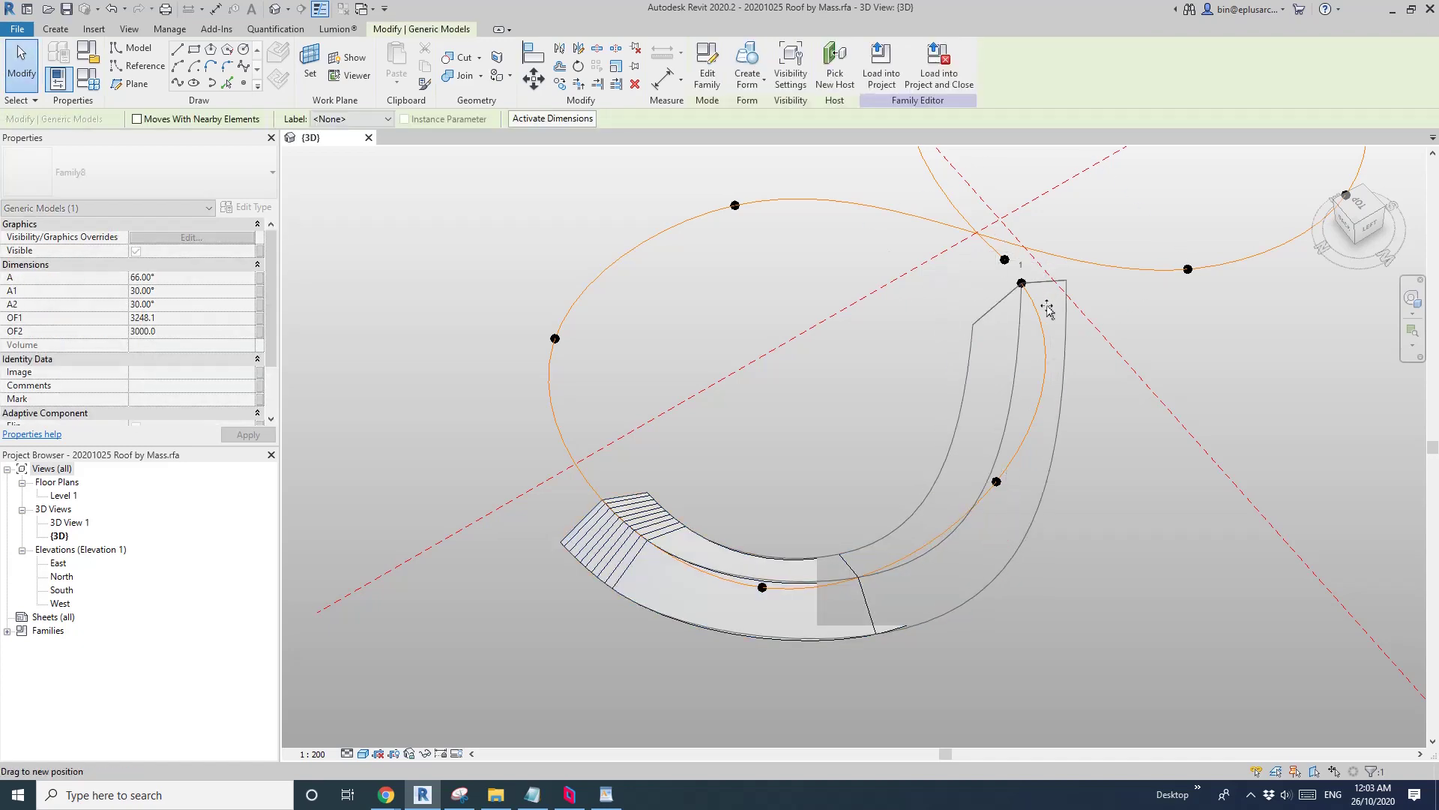
Slide the second-to-last profile farther along the spline, close to the point on the lower loop's outer bend
{"action": "scroll", "coordinate": [1044, 303], "scroll_direction": "up", "scroll_amount": 1}
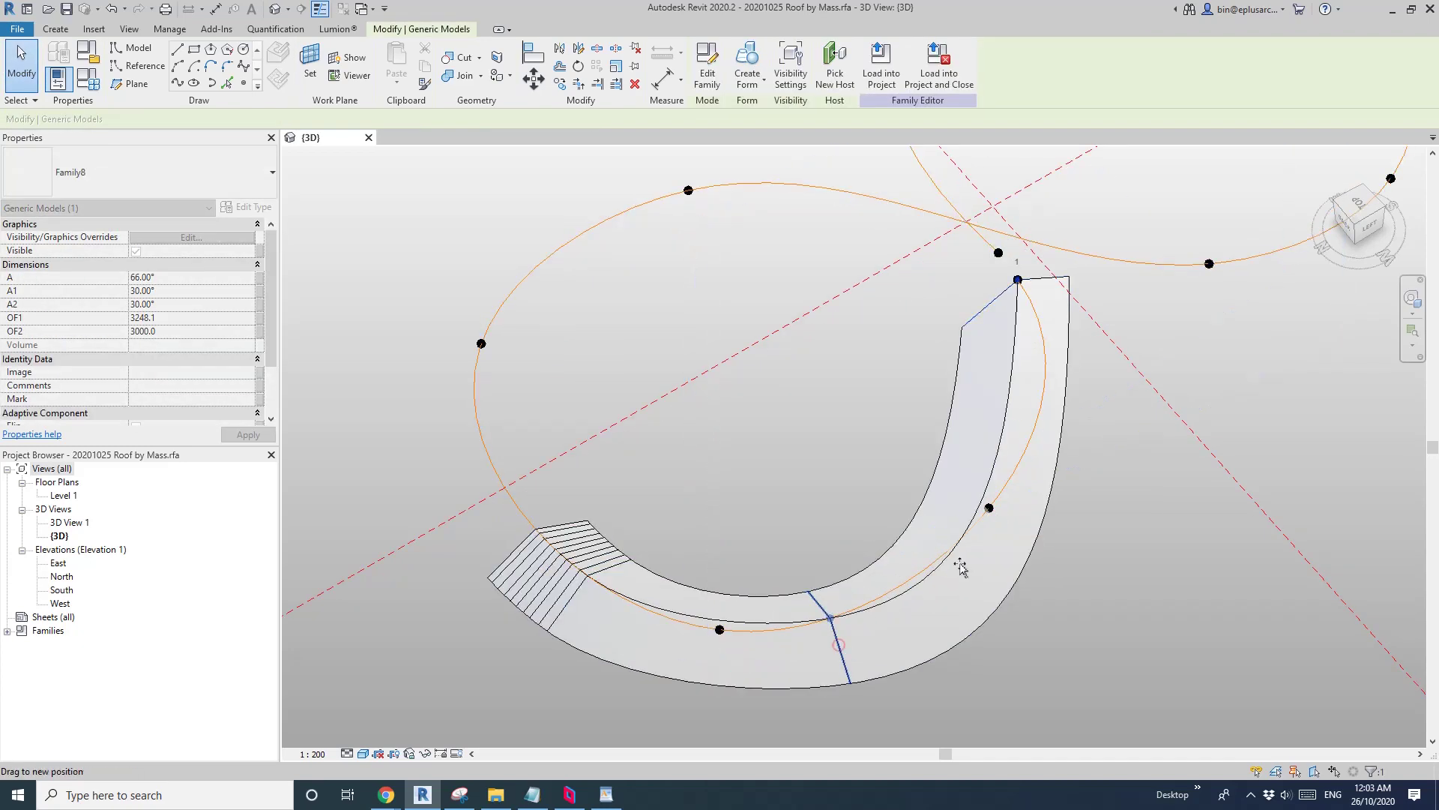
{"action": "left_click_drag", "start_coordinate": [962, 567], "coordinate": [961, 566]}
{"action": "scroll", "coordinate": [961, 566], "scroll_direction": "down", "scroll_amount": 5}
{"action": "middle_click_drag", "start_coordinate": [887, 587], "coordinate": [847, 600], "text": "shift"}
{"action": "scroll", "coordinate": [762, 534], "scroll_direction": "up", "scroll_amount": 1}
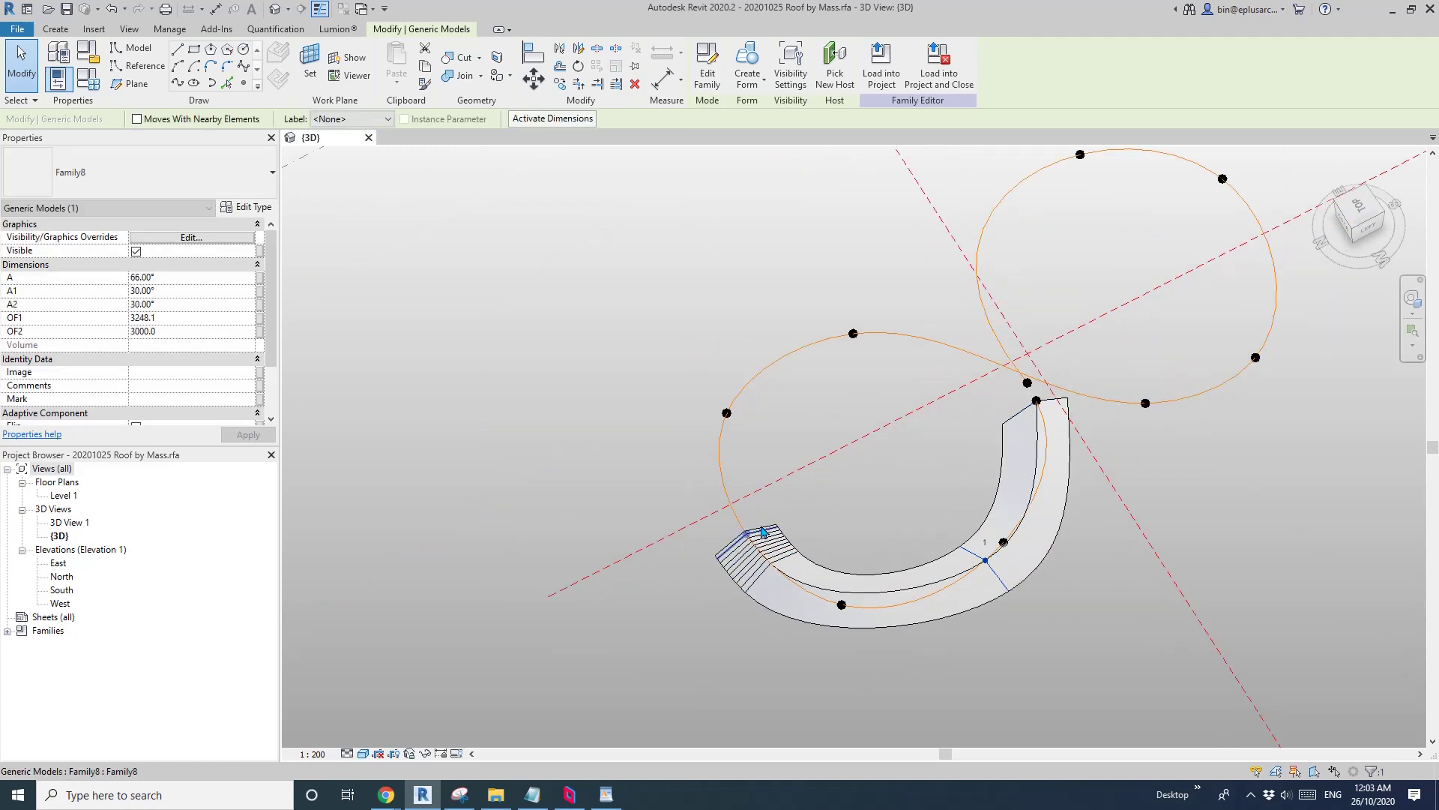
Slide the next three clustered profiles round the lower loop's left side, with the first one close to the crossing
{"action": "left_click_drag", "start_coordinate": [763, 529], "coordinate": [1220, 333]}
{"action": "left_click_drag", "start_coordinate": [1013, 354], "coordinate": [943, 342]}
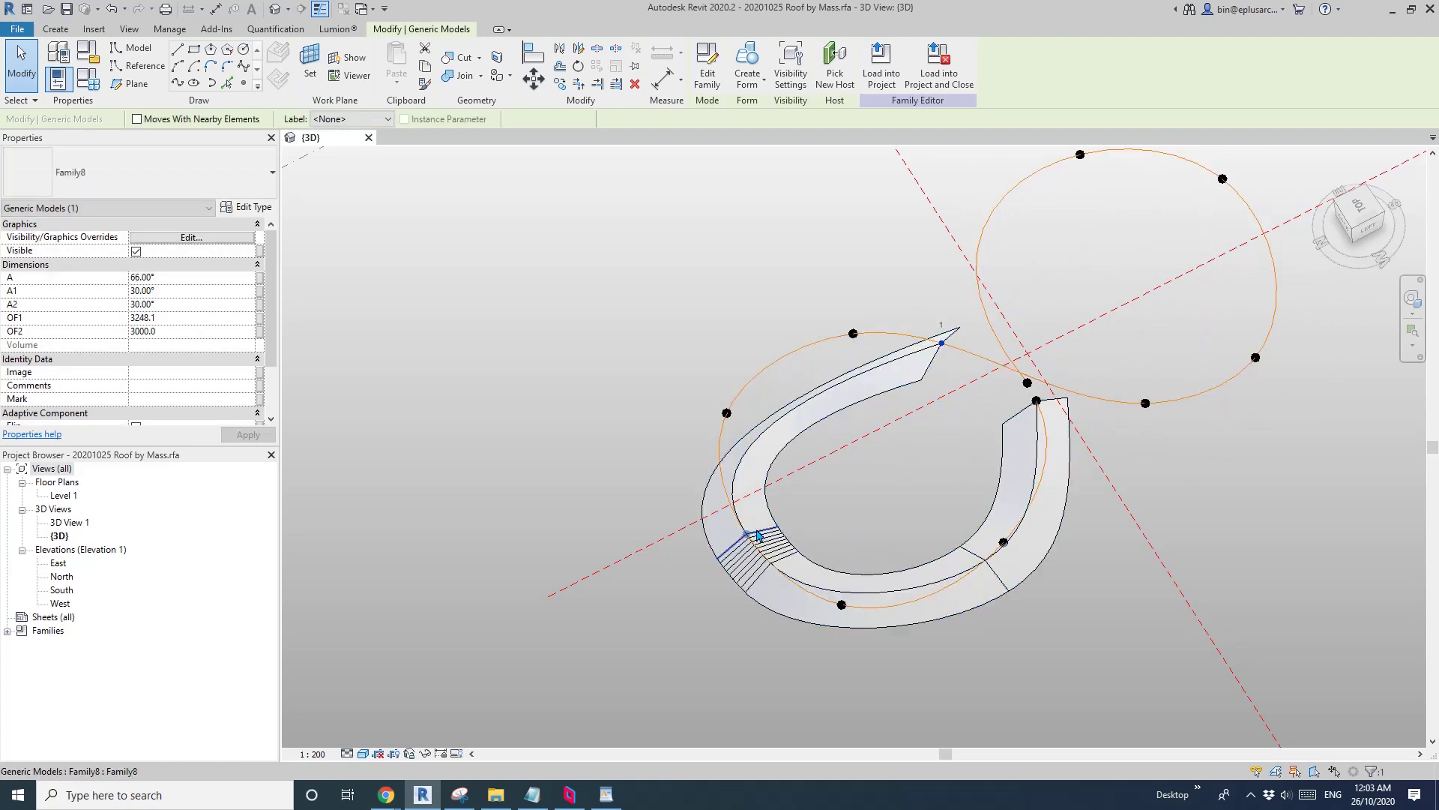
{"action": "left_click_drag", "start_coordinate": [762, 538], "coordinate": [753, 456]}
Slide the leading profile past the crossing to the upper loop's lower-right point, and the one behind it to that loop's bottom
{"action": "left_click", "coordinate": [956, 341]}
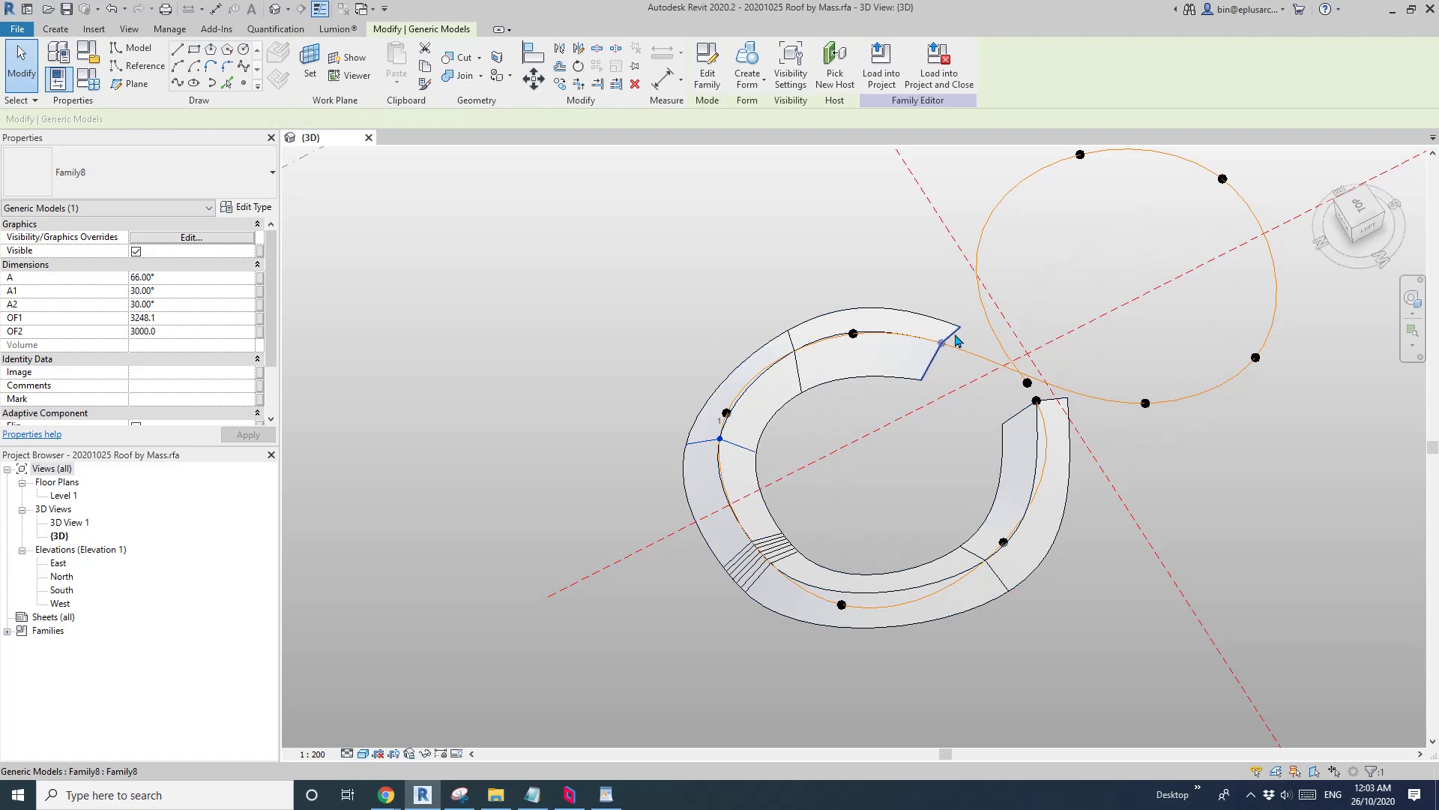
{"action": "left_click_drag", "start_coordinate": [1272, 327], "coordinate": [1266, 354]}
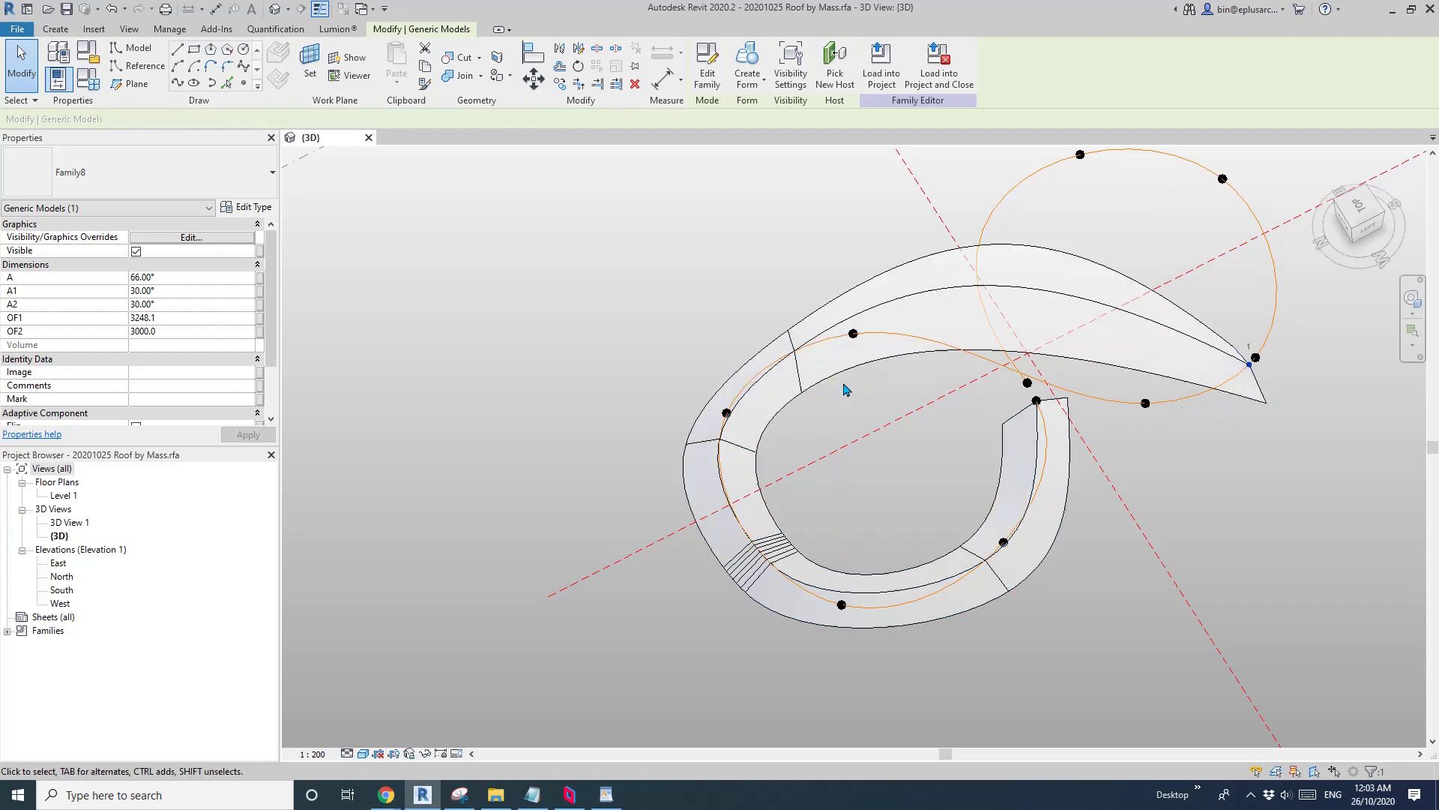
{"action": "left_click", "coordinate": [796, 371]}
{"action": "left_click_drag", "start_coordinate": [796, 371], "coordinate": [1114, 420]}
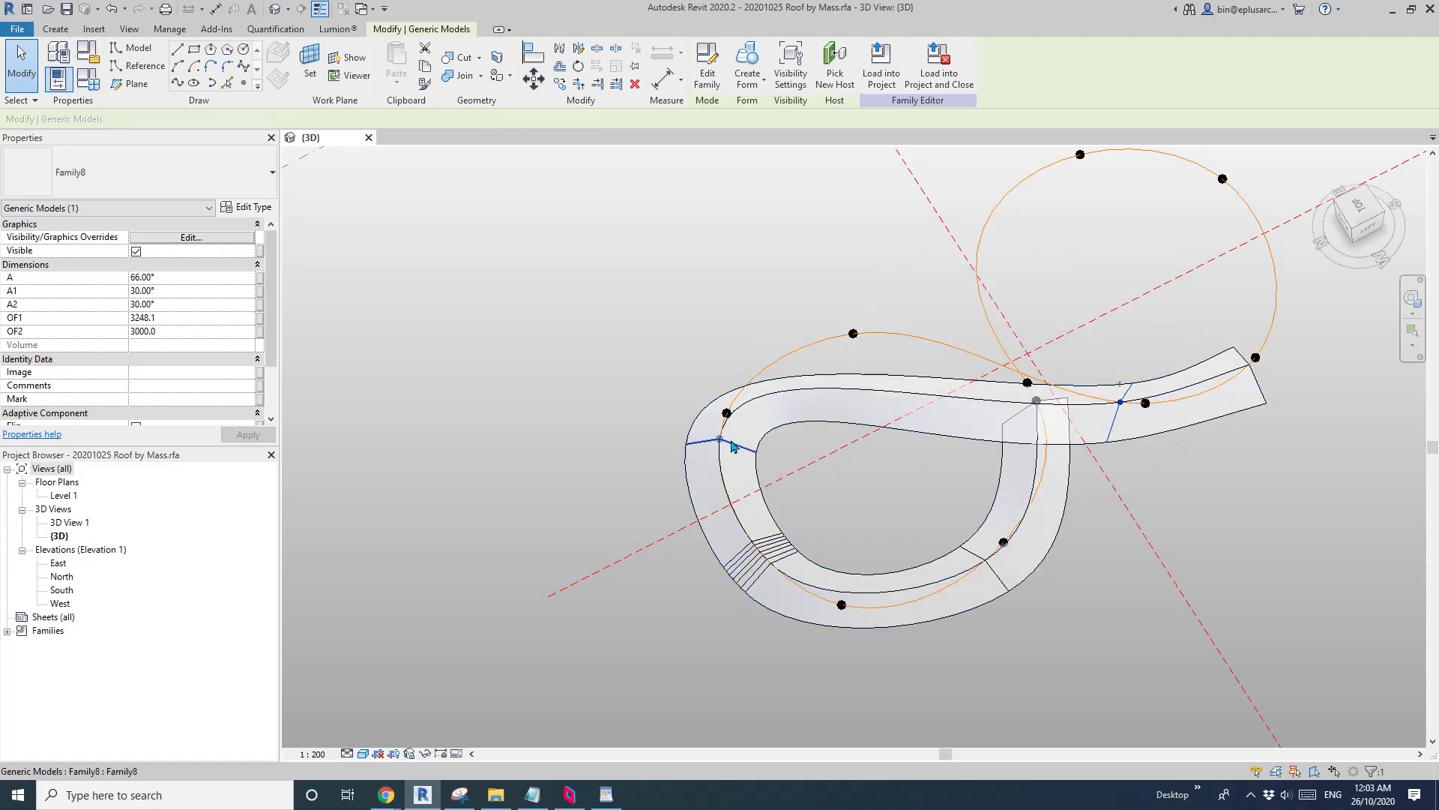
Slide the third profile over the lower loop's top toward the crossing and spread two more clustered profiles along its left side
{"action": "left_click_drag", "start_coordinate": [731, 441], "coordinate": [926, 342]}
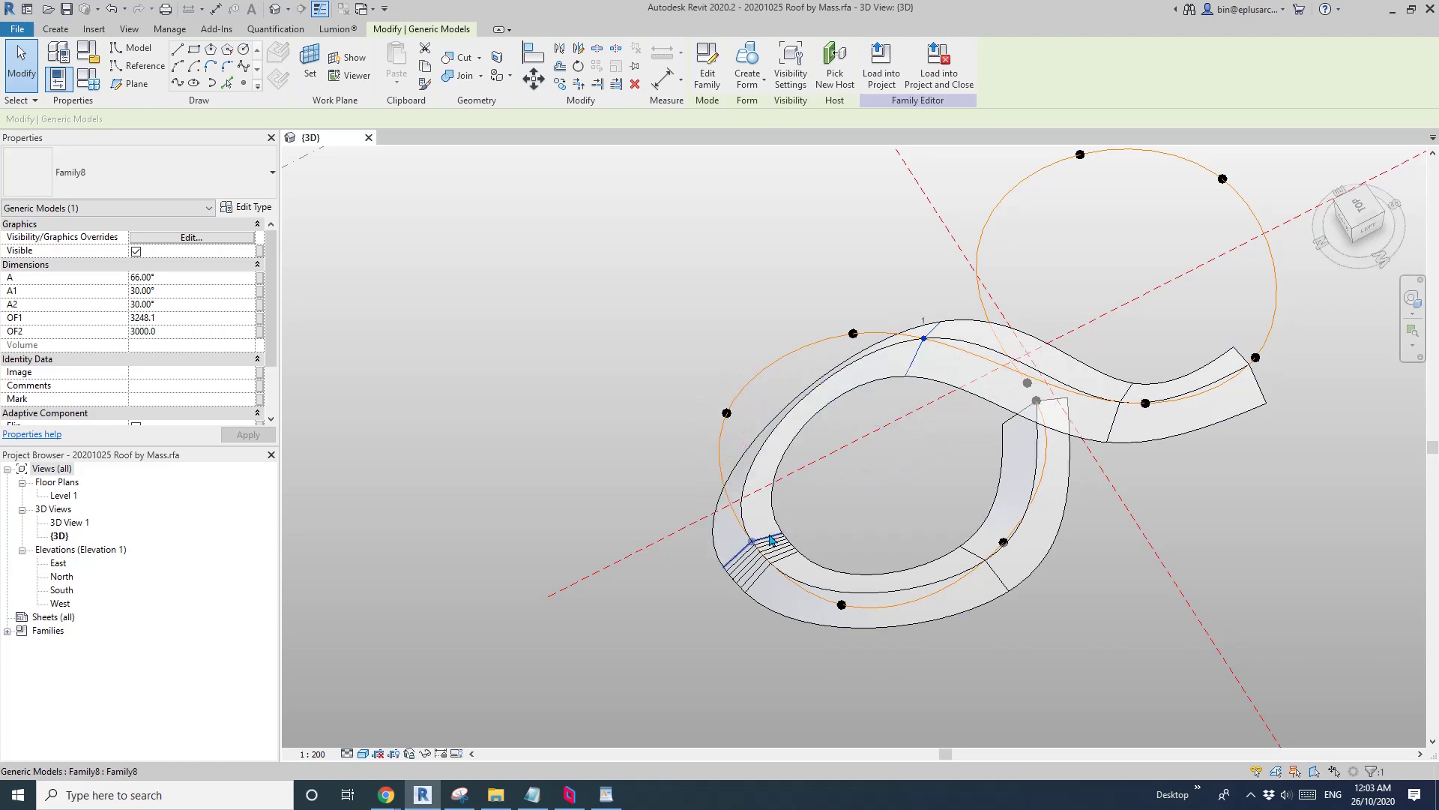
{"action": "left_click_drag", "start_coordinate": [786, 377], "coordinate": [777, 410]}
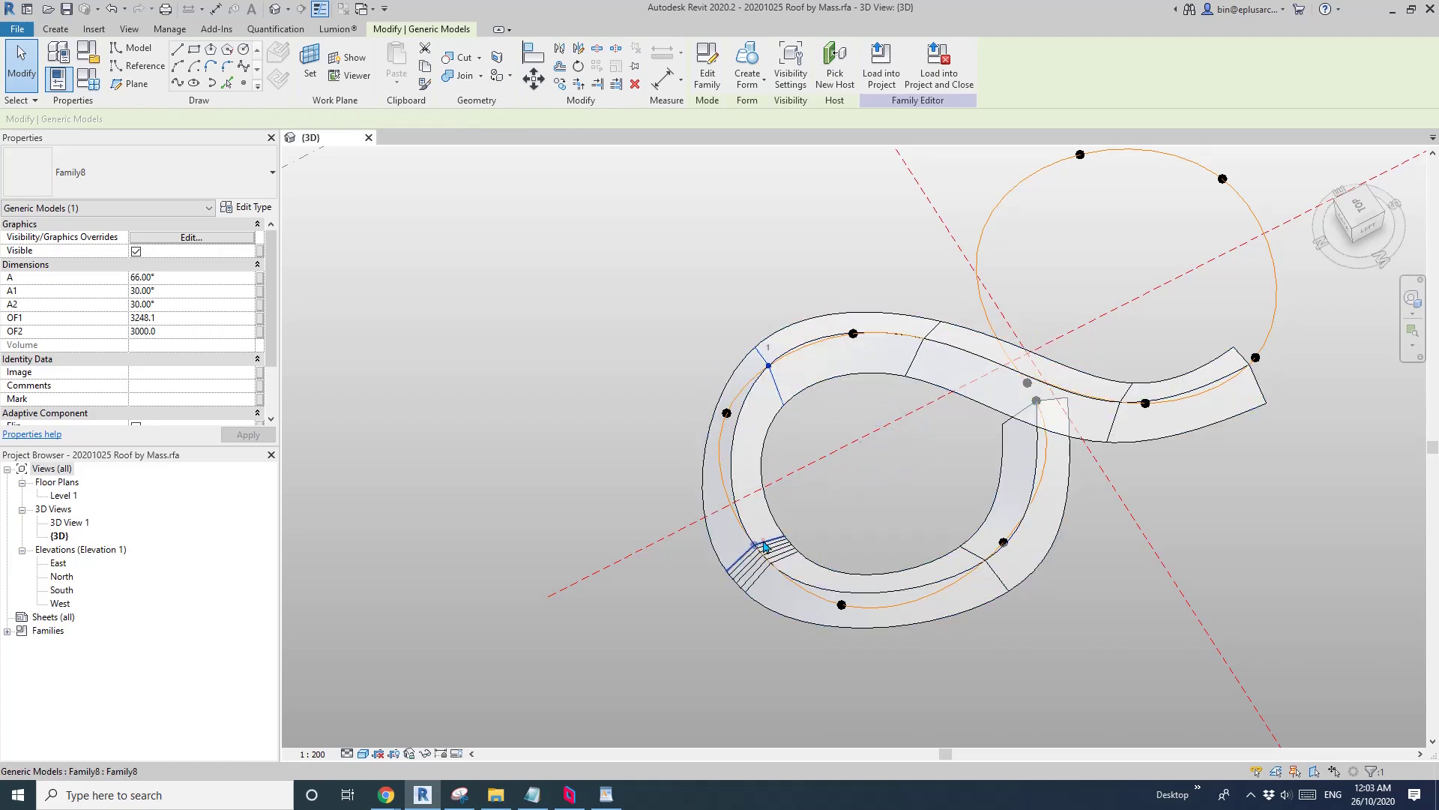
{"action": "left_click_drag", "start_coordinate": [763, 538], "coordinate": [772, 451]}
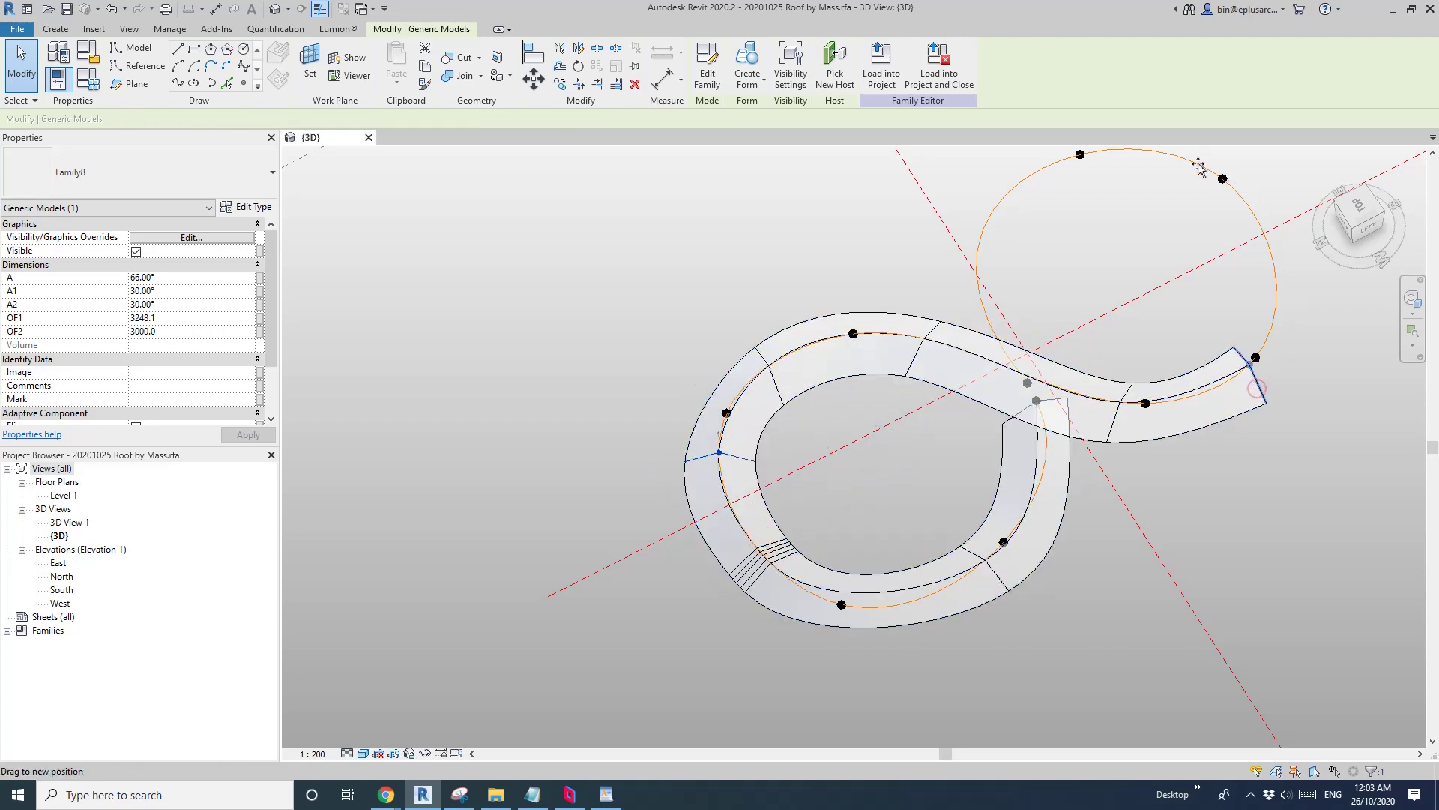
Advance the three leading profiles along the upper loop to its top right, its outer right side and its lower bend
{"action": "left_click_drag", "start_coordinate": [1200, 168], "coordinate": [1197, 165]}
{"action": "left_click_drag", "start_coordinate": [1133, 399], "coordinate": [1277, 295]}
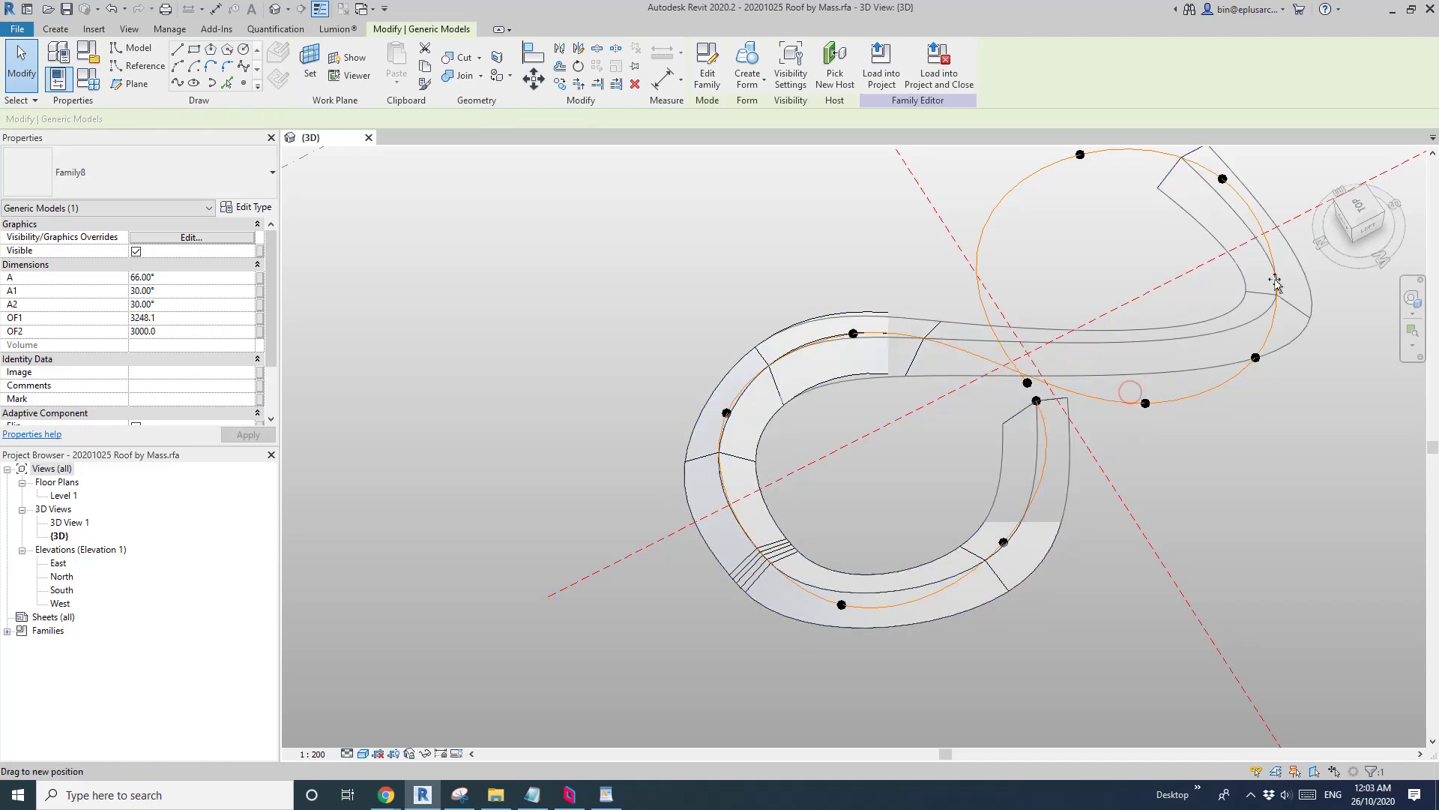
{"action": "left_click_drag", "start_coordinate": [1208, 382], "coordinate": [1213, 388]}
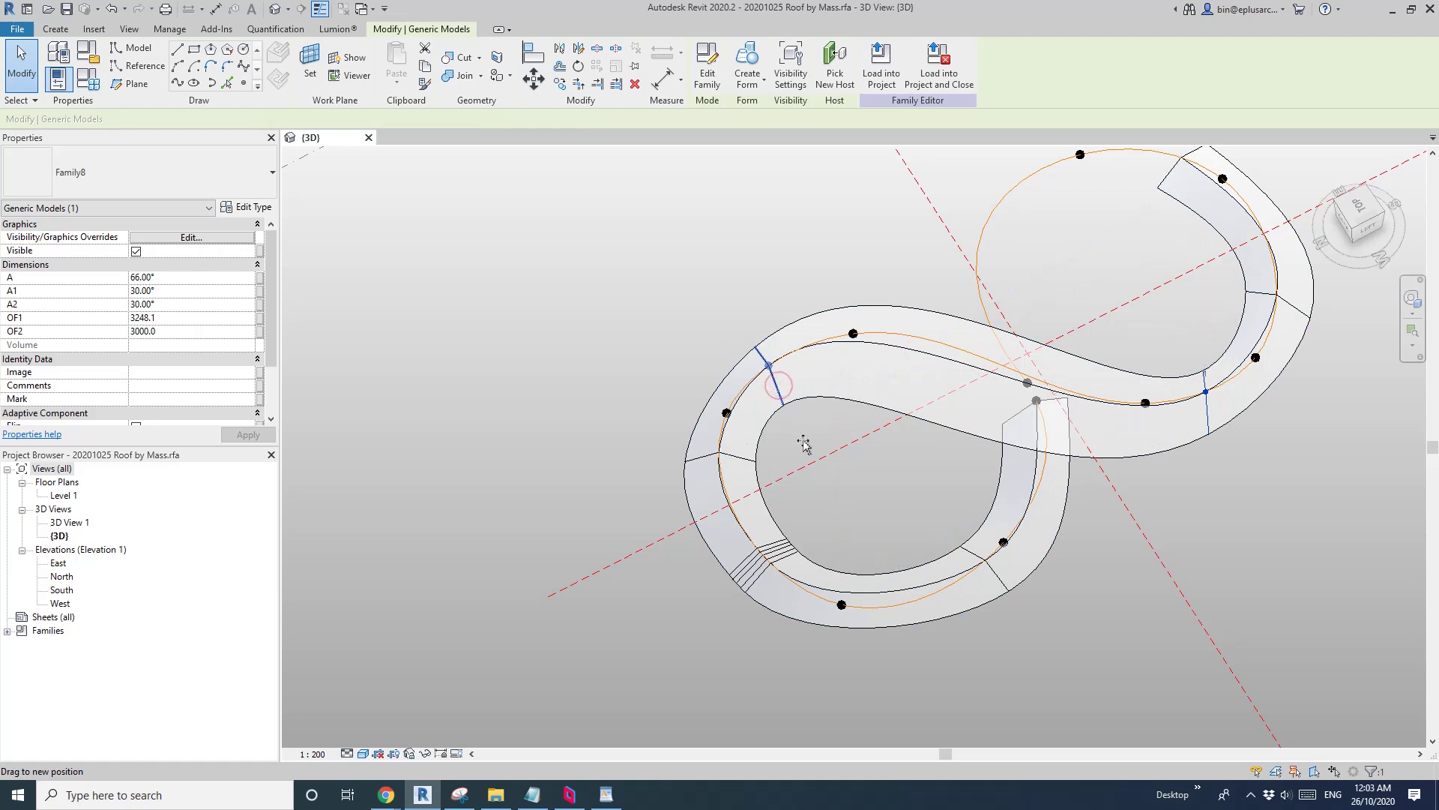
Slide the next two profiles to the crossing and the lower loop's top, and spread two clustered ones along its left side
{"action": "left_click_drag", "start_coordinate": [804, 444], "coordinate": [883, 334]}
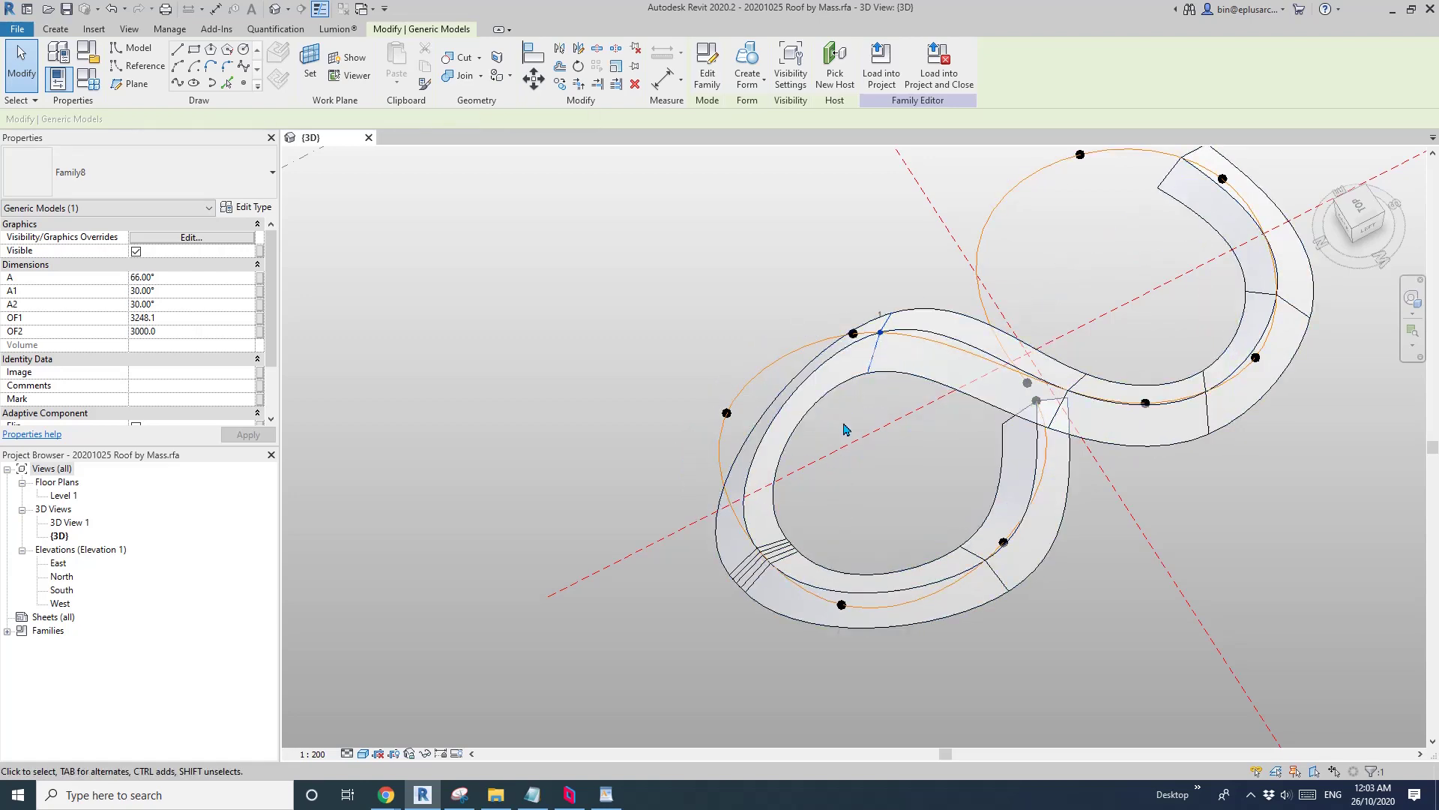
{"action": "left_click_drag", "start_coordinate": [770, 373], "coordinate": [769, 372]}
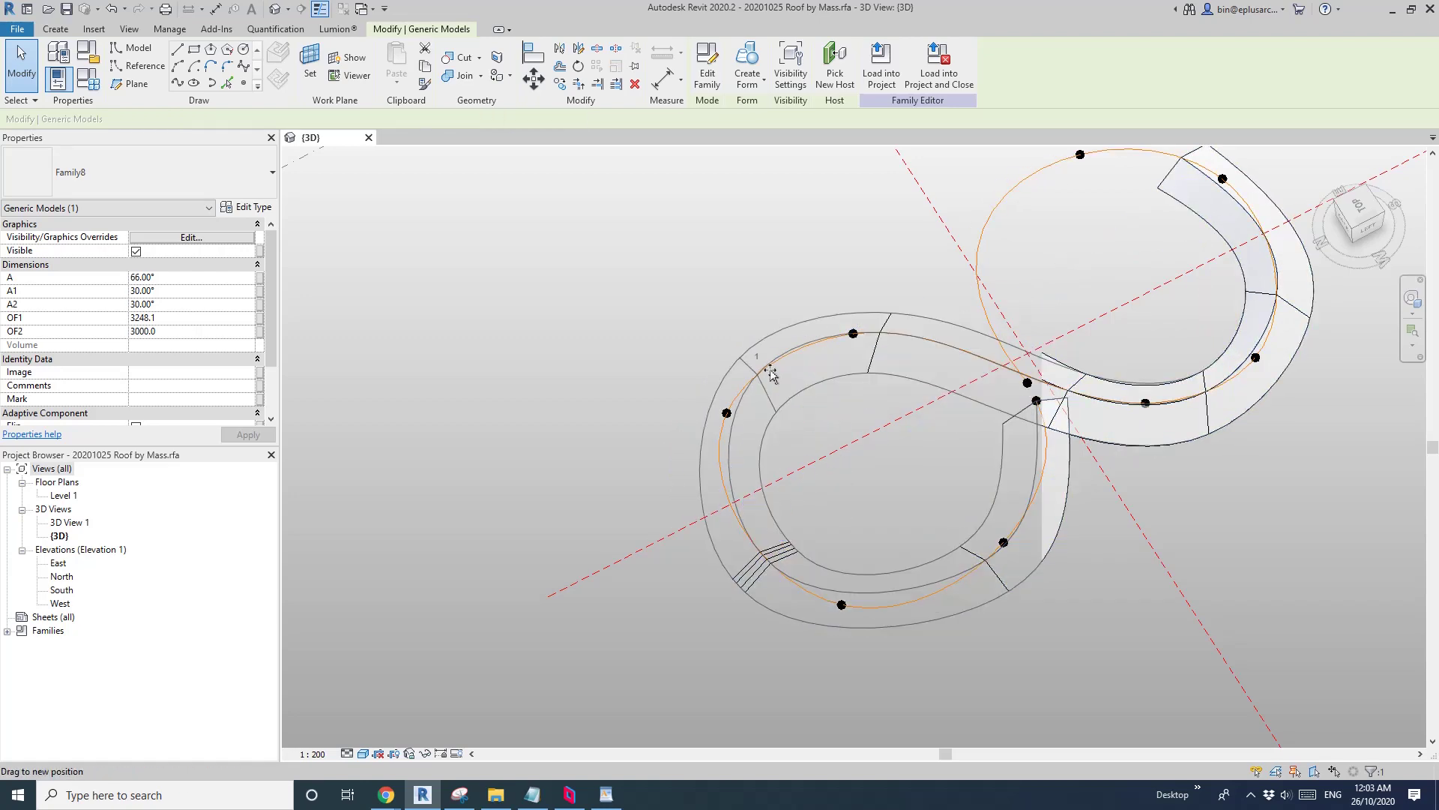
{"action": "middle_click_drag", "start_coordinate": [908, 410], "coordinate": [839, 440]}
{"action": "left_click", "coordinate": [704, 581]}
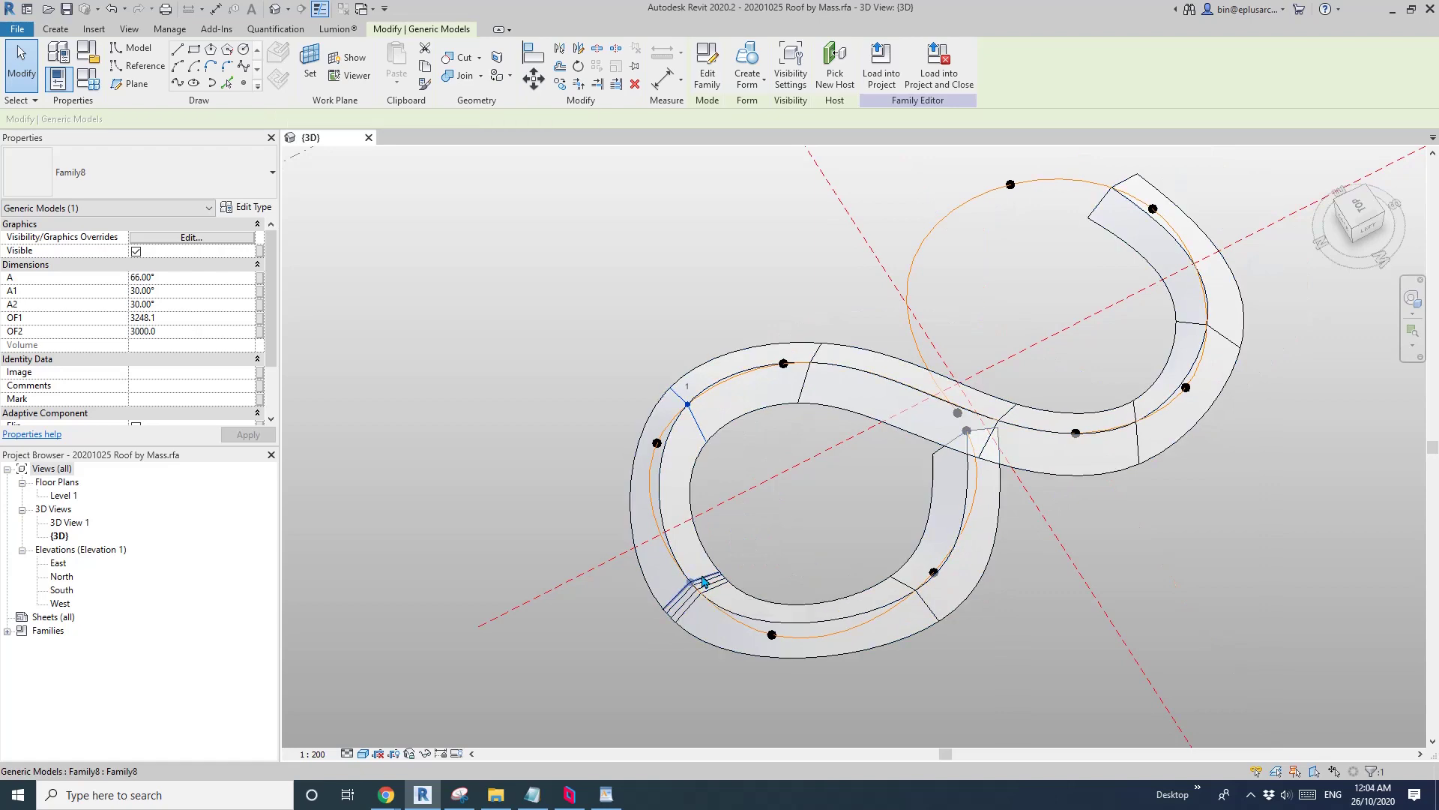
Slide the form's leading end profile round the rest of the upper loop to the spline's endpoint near the crossing
{"action": "middle_click_drag", "start_coordinate": [1091, 338], "coordinate": [1060, 353]}
{"action": "left_click", "coordinate": [1068, 237]}
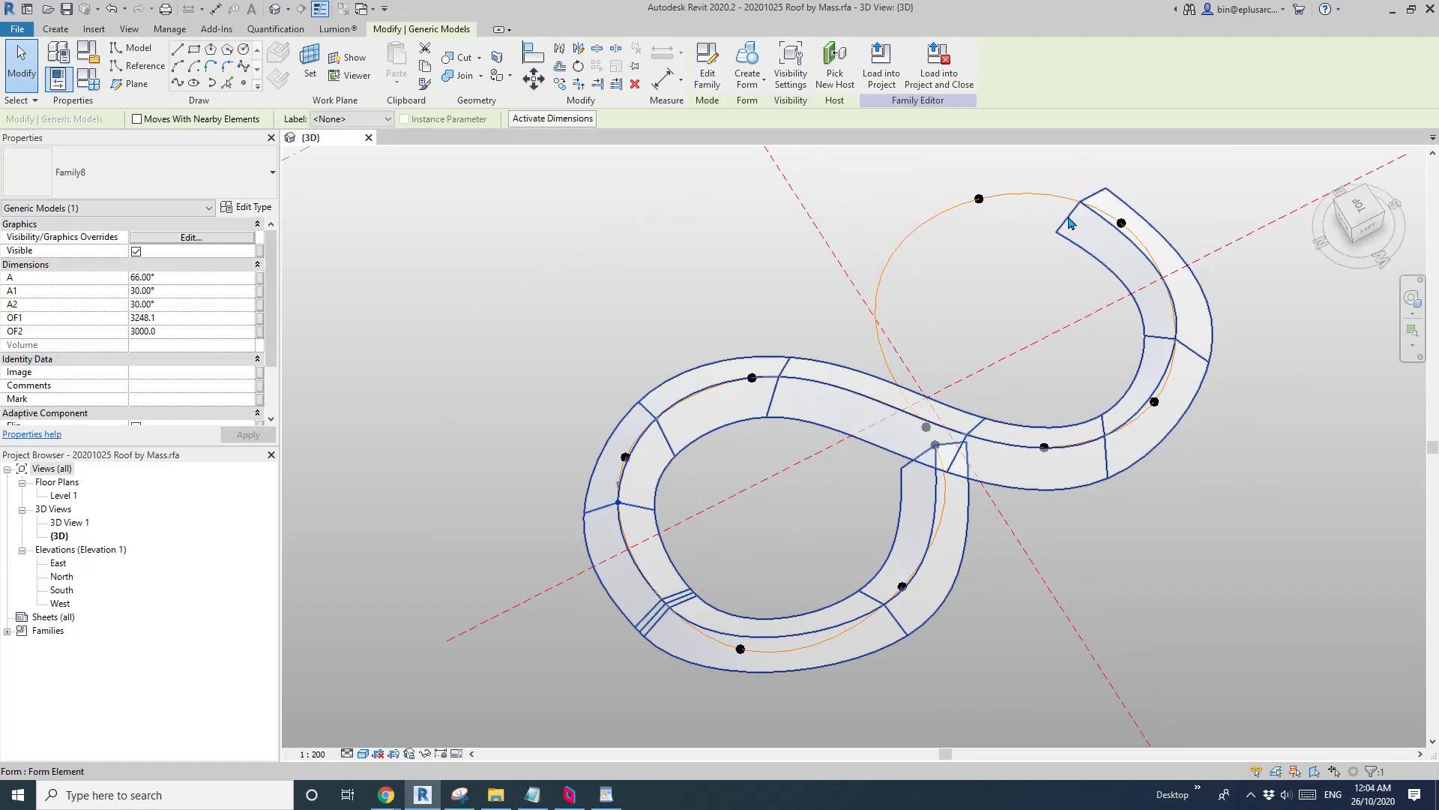
{"action": "key", "text": "Tab"}
{"action": "left_click", "coordinate": [1068, 217]}
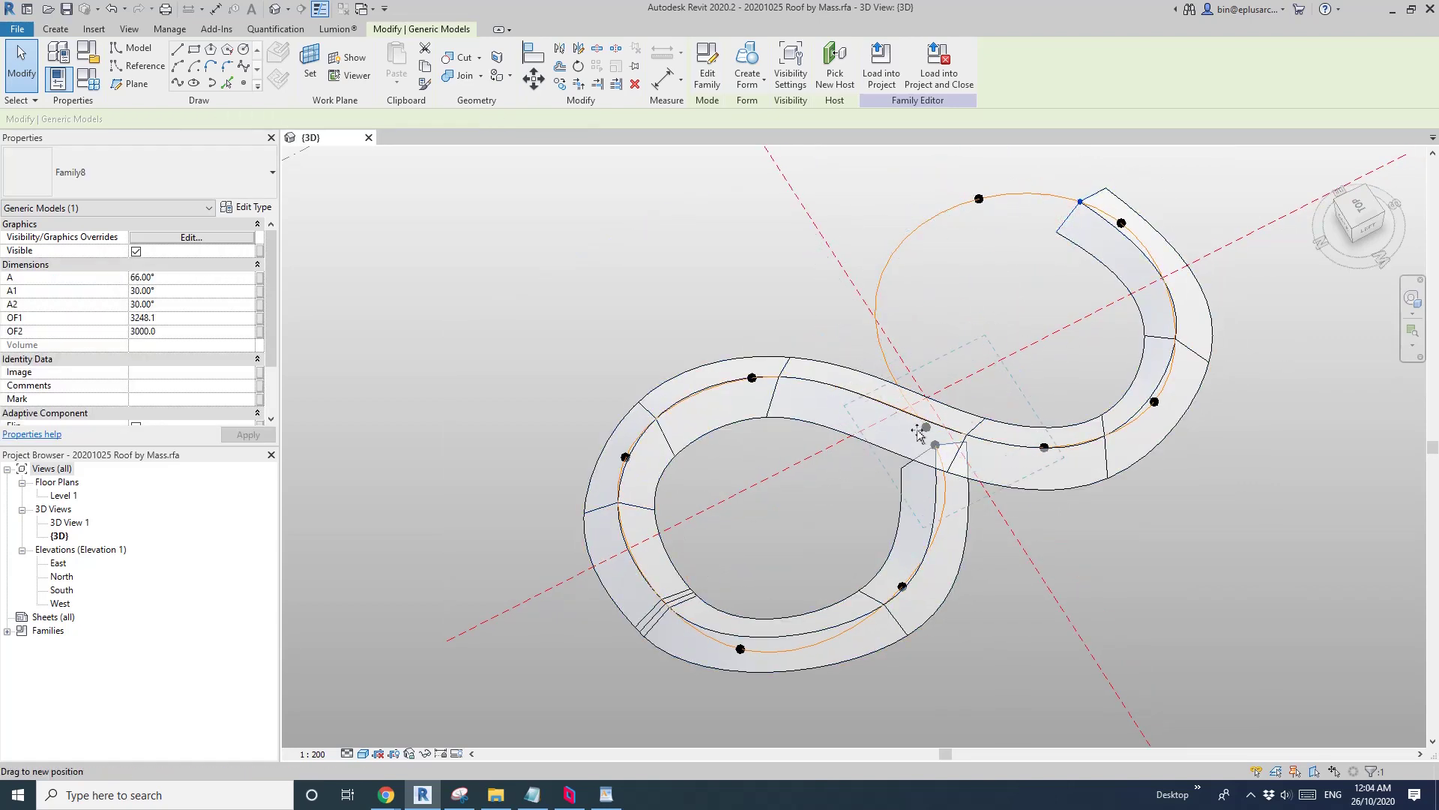
{"action": "left_click_drag", "start_coordinate": [925, 429], "coordinate": [931, 433]}
{"action": "middle_click_drag", "start_coordinate": [953, 439], "coordinate": [1022, 427], "text": "shift"}
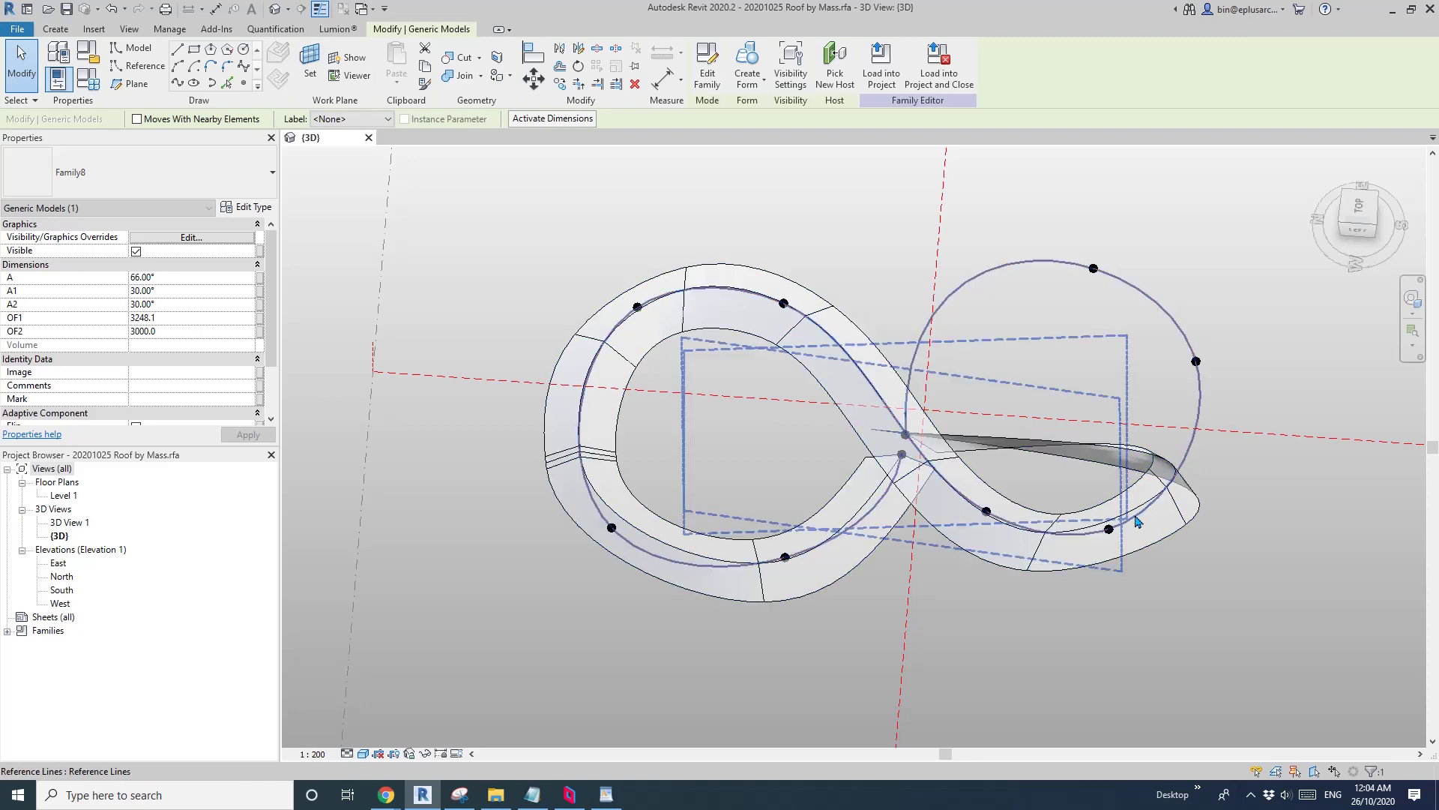
{"action": "left_click_drag", "start_coordinate": [1111, 532], "coordinate": [981, 293]}
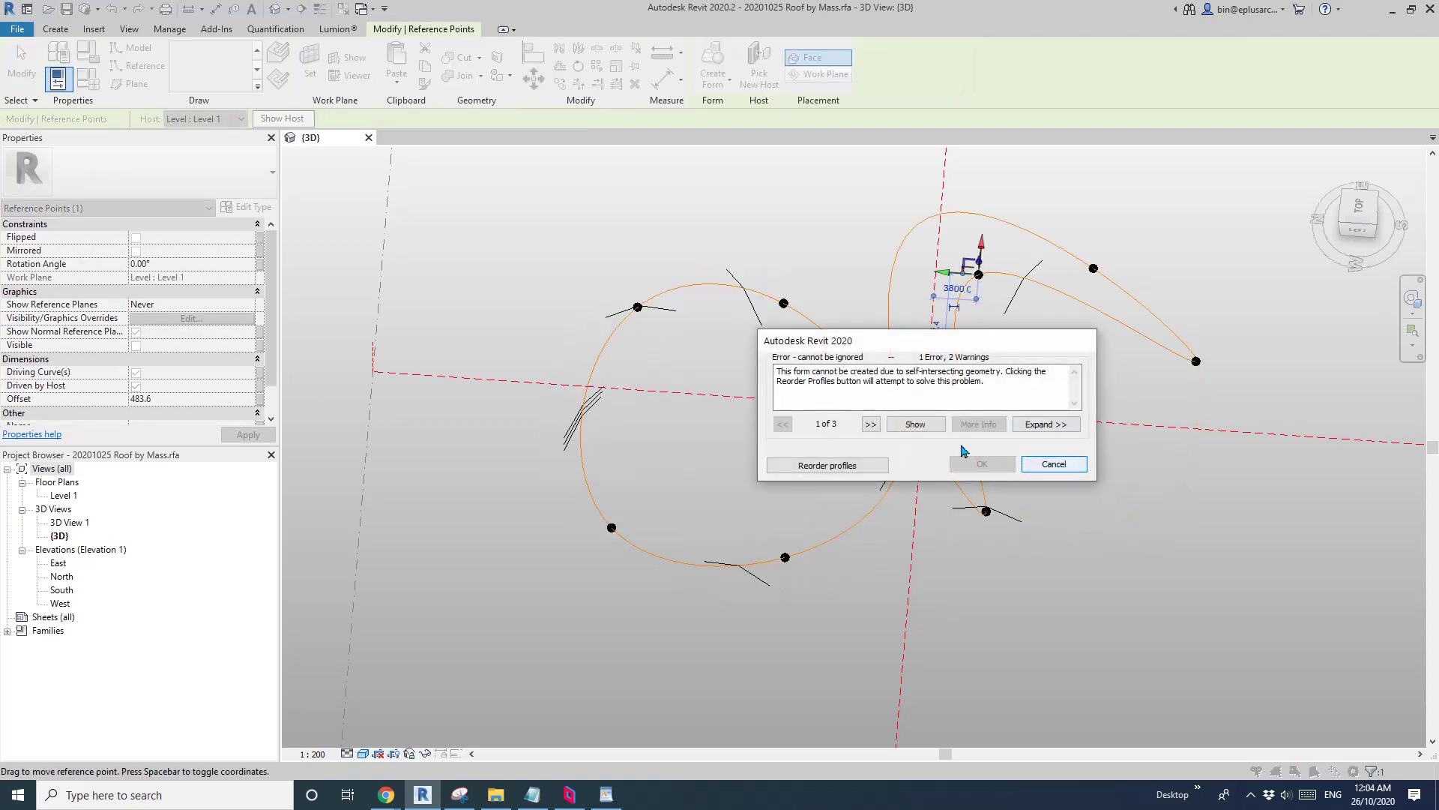
{"action": "key", "text": "Escape"}
{"action": "key", "text": "Escape"}
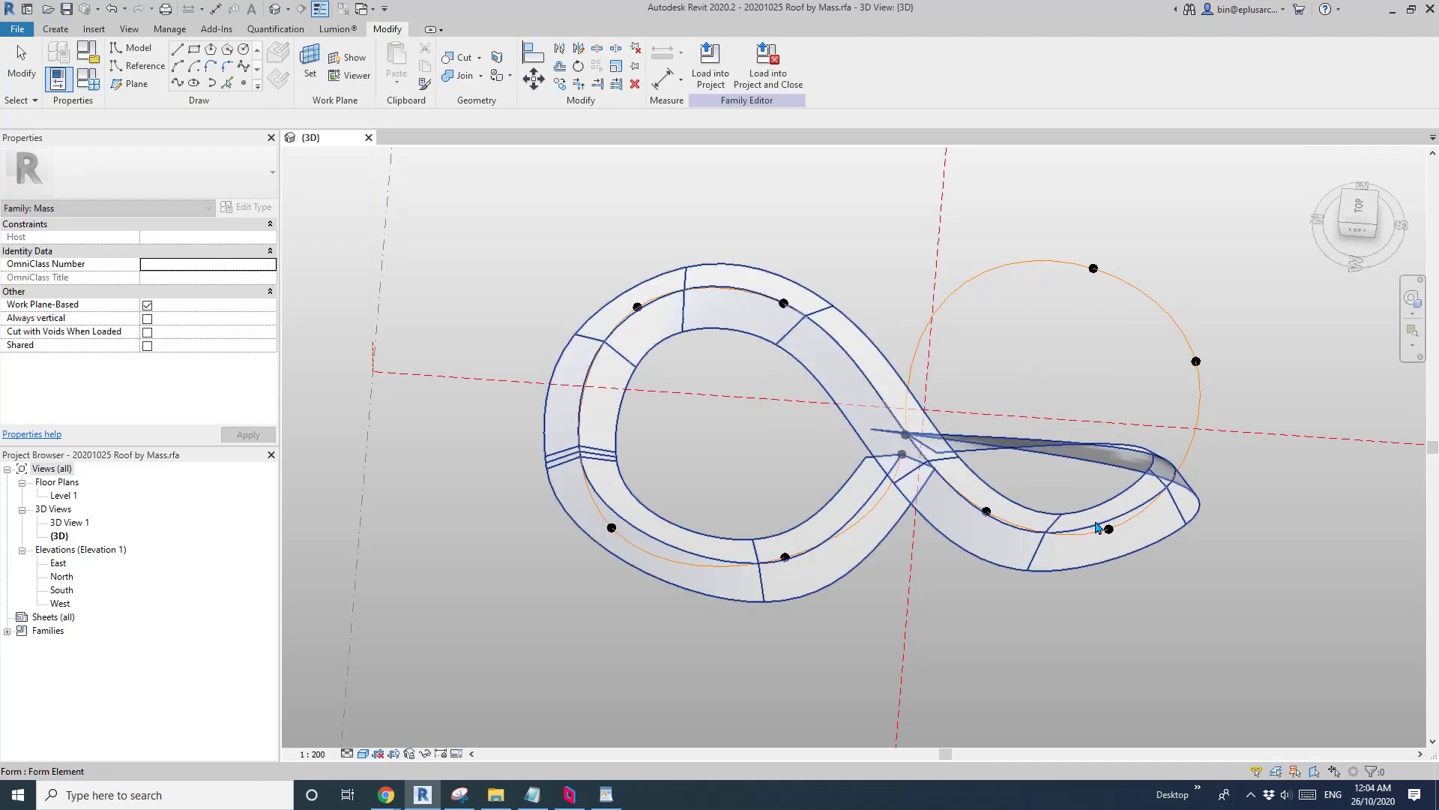
Distribute the four profiles behind the leading end around the right loop: its top, upper right, lower right and bottom
{"action": "left_click", "coordinate": [1177, 508]}
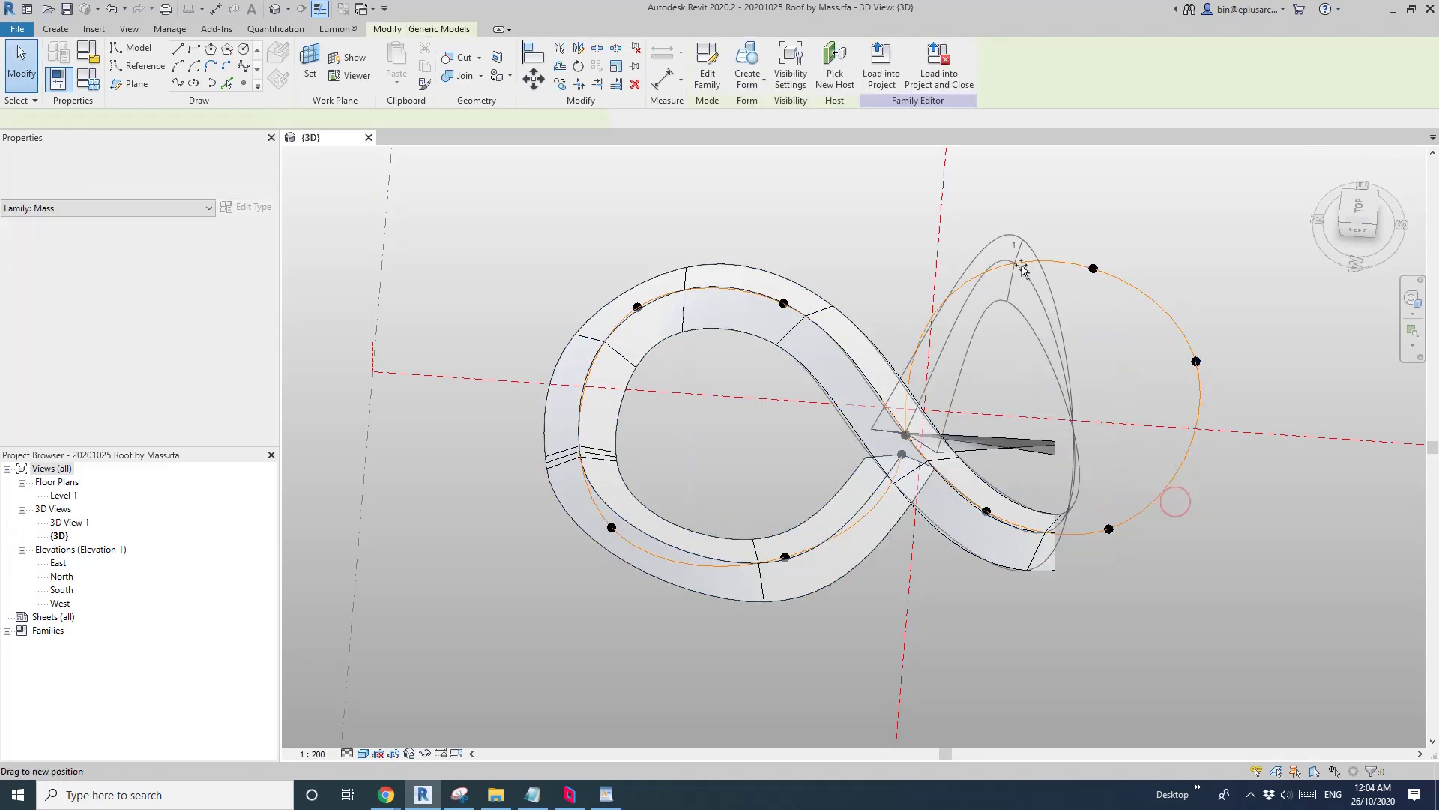
{"action": "left_click", "coordinate": [1032, 556]}
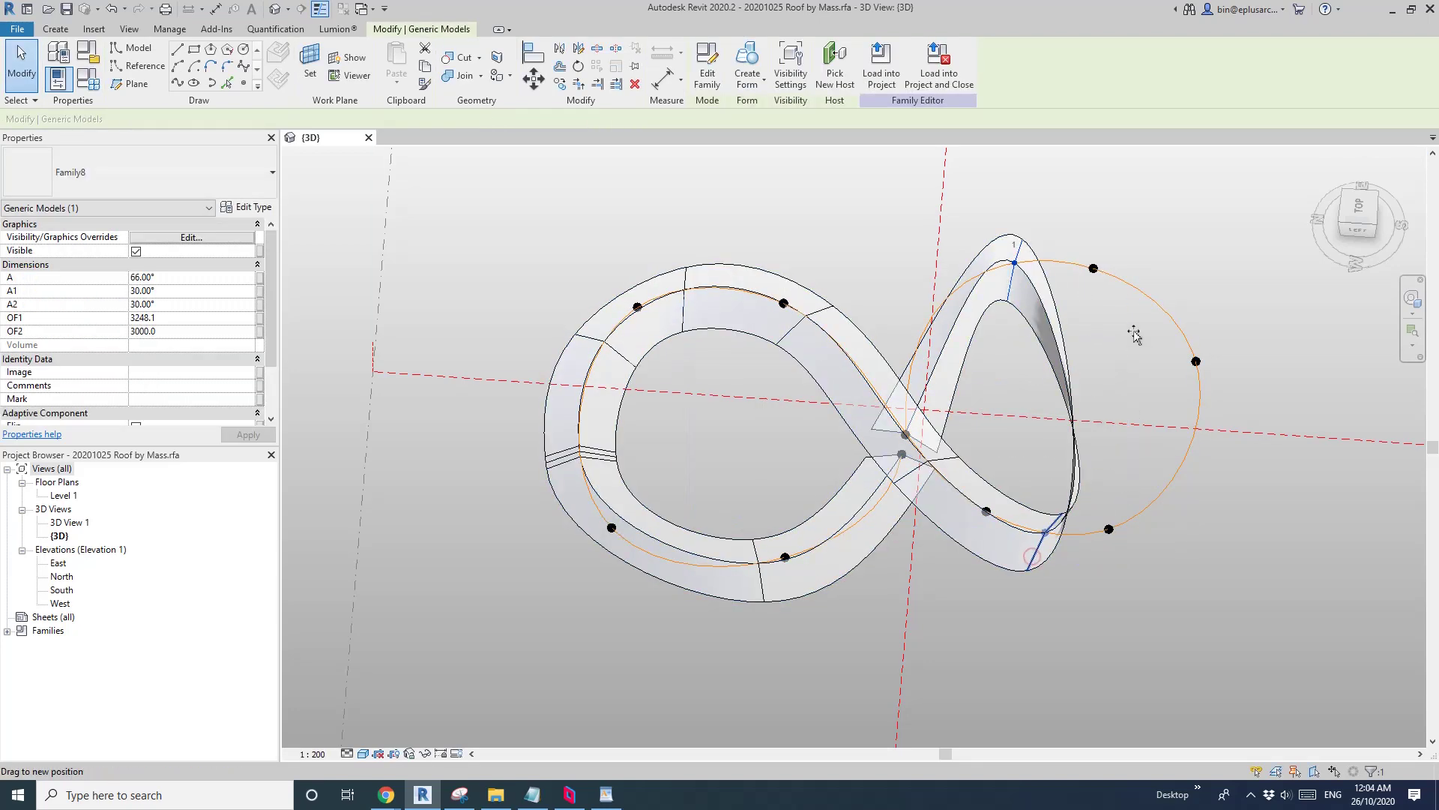
{"action": "left_click_drag", "start_coordinate": [1149, 299], "coordinate": [1149, 298]}
{"action": "left_click_drag", "start_coordinate": [953, 456], "coordinate": [1191, 440]}
{"action": "left_click", "coordinate": [794, 337]}
{"action": "left_click_drag", "start_coordinate": [1073, 530], "coordinate": [1083, 533]}
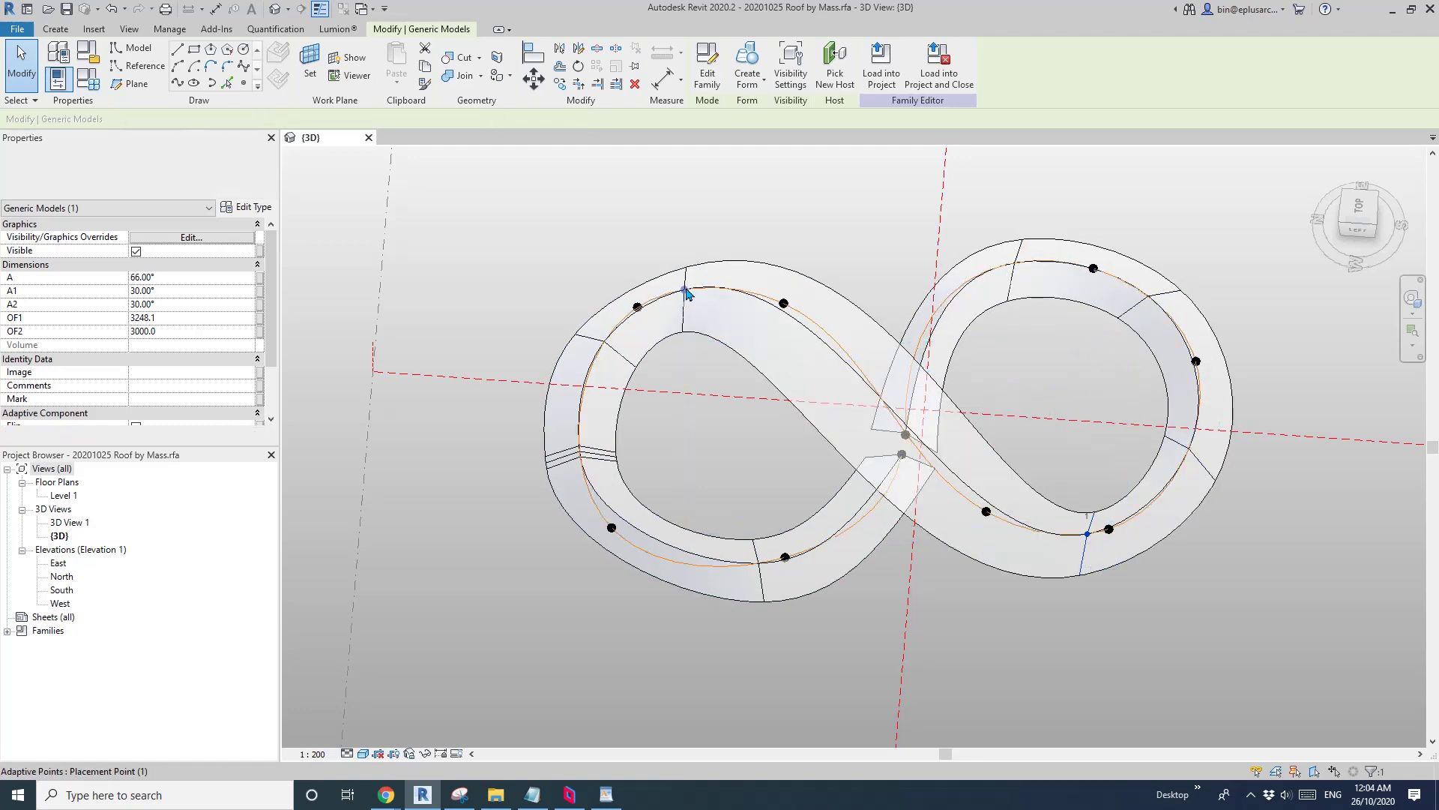
Spread the remaining clustered profiles along the crossing and left loop, and even out the profile spacing on the right loop
{"action": "left_click_drag", "start_coordinate": [649, 478], "coordinate": [642, 474]}
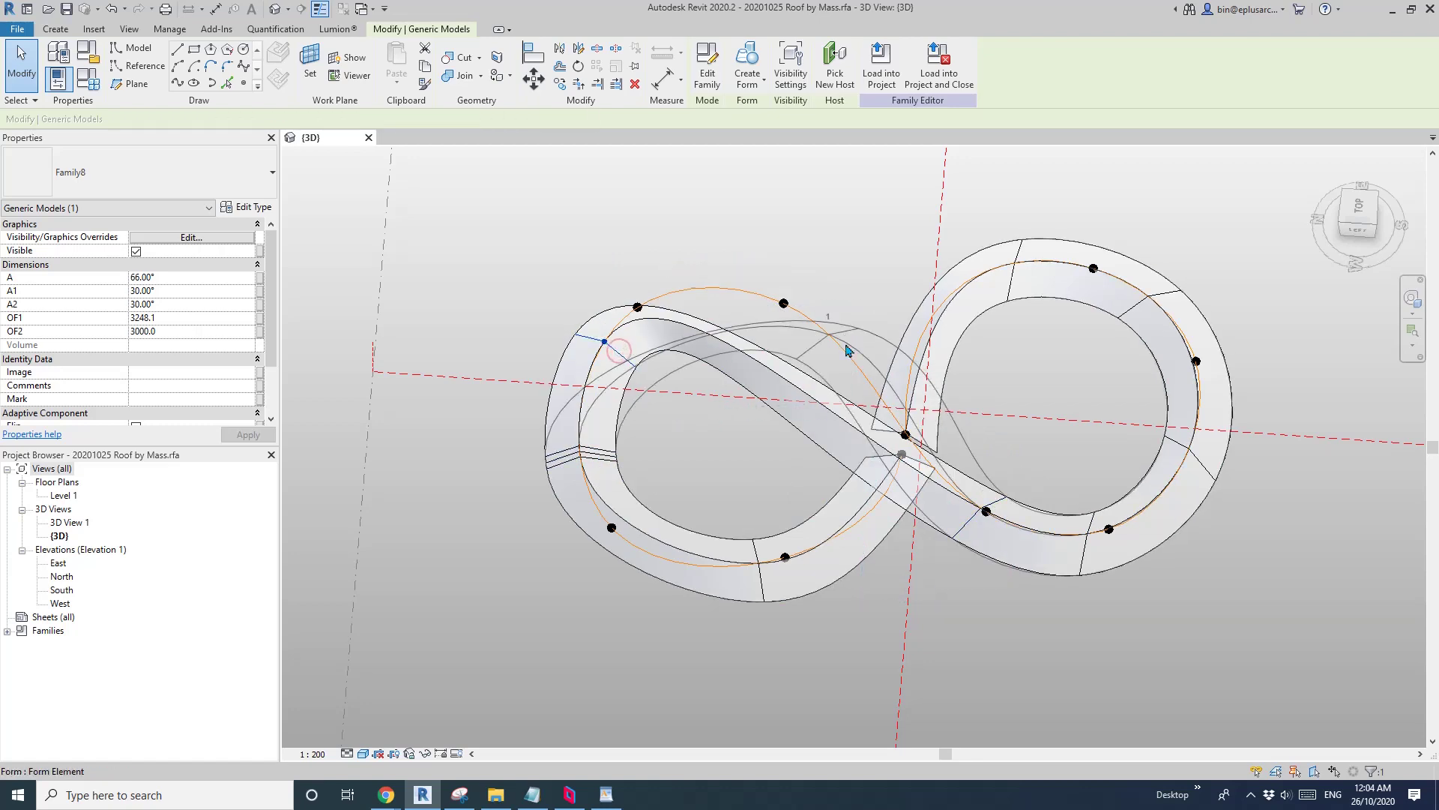
{"action": "left_click_drag", "start_coordinate": [846, 345], "coordinate": [846, 345]}
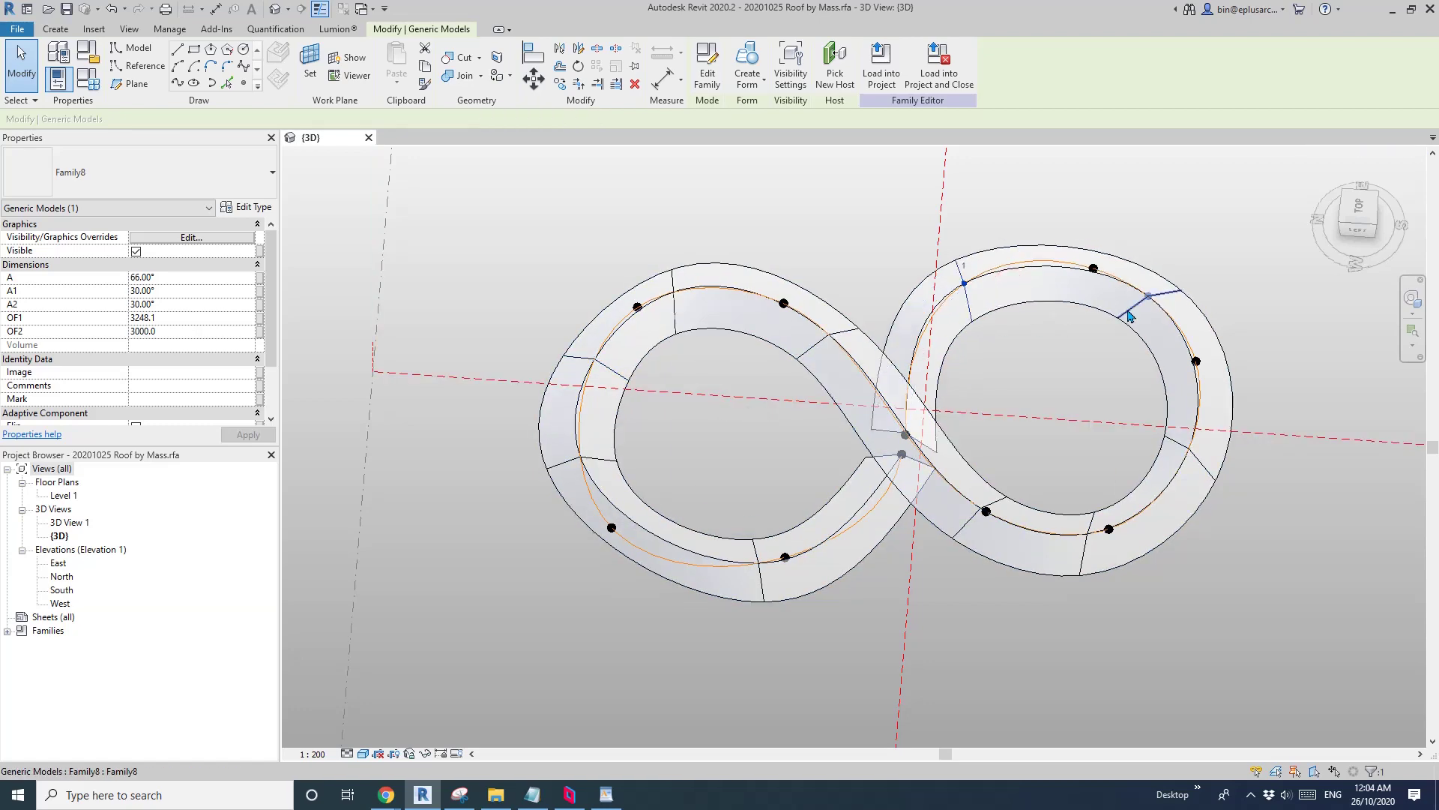
{"action": "left_click", "coordinate": [1199, 462]}
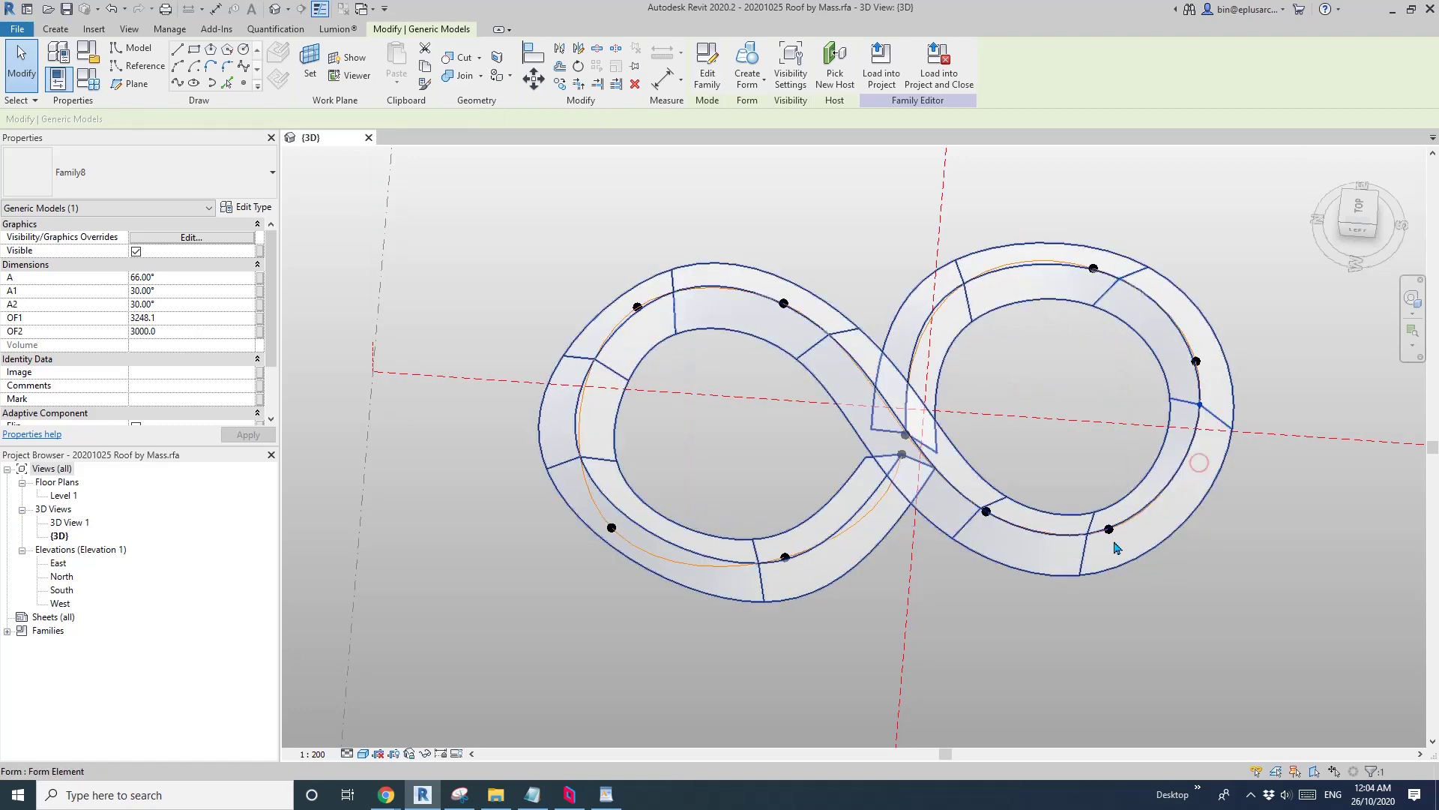
{"action": "mouse_move", "coordinate": [992, 534]}
{"action": "left_mouse_down"}
{"action": "mouse_move", "coordinate": [965, 530]}
{"action": "mouse_move", "coordinate": [1008, 510]}
{"action": "left_mouse_up"}
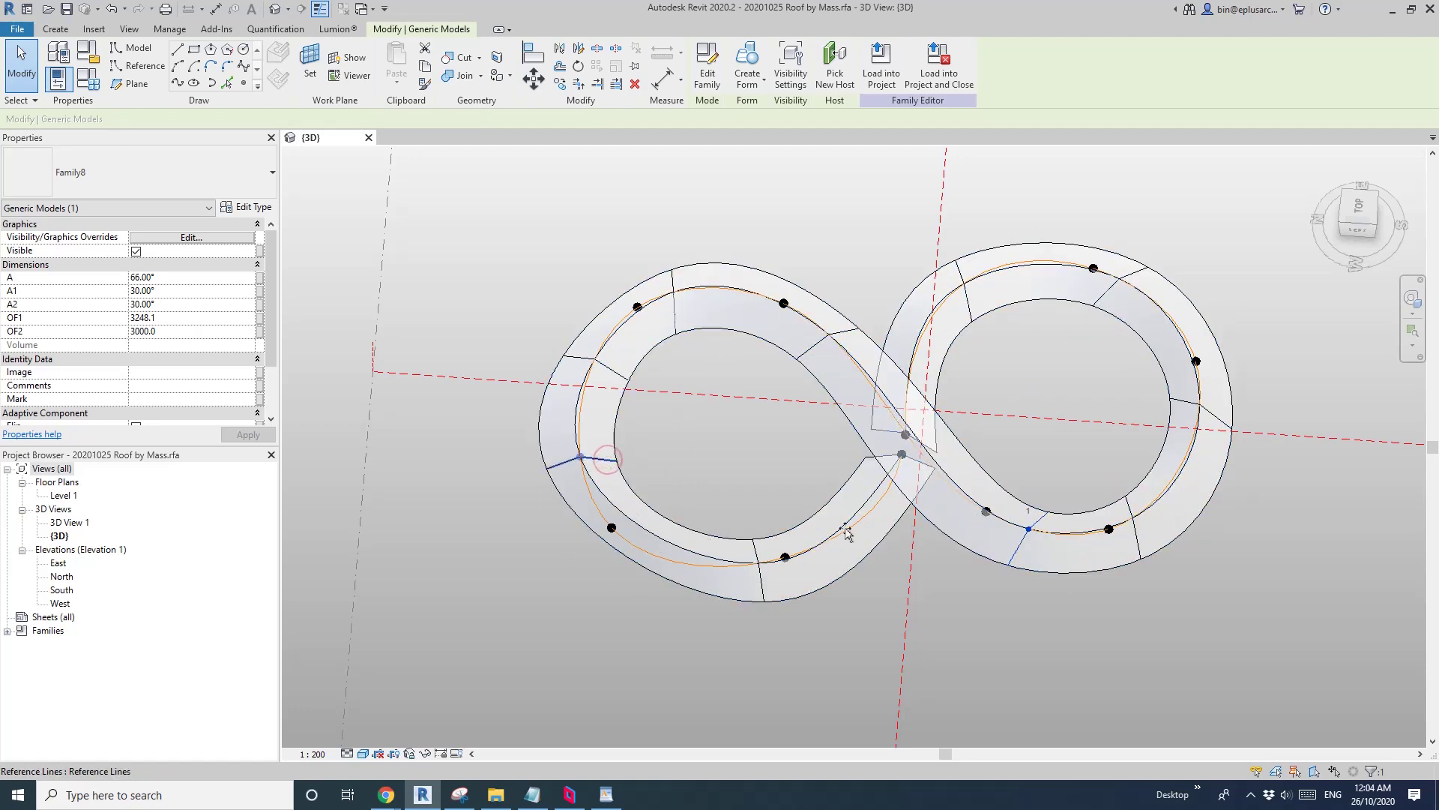
Examine the figure-eight roof form from a low side angle and from above
{"action": "scroll", "coordinate": [864, 530], "scroll_direction": "down", "scroll_amount": 3}
{"action": "middle_click_drag", "start_coordinate": [906, 485], "coordinate": [934, 449], "text": "shift"}
{"action": "left_click", "coordinate": [935, 450]}
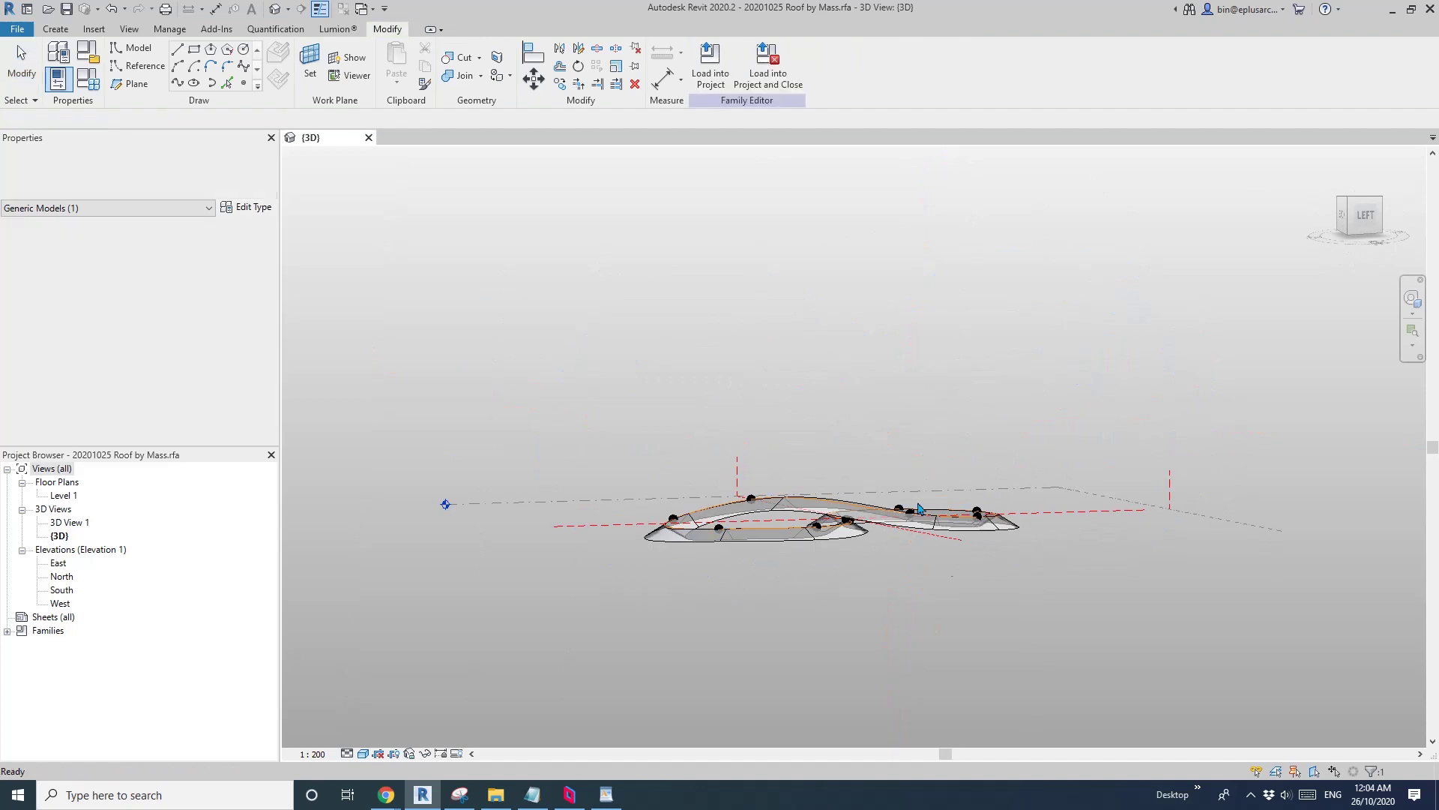
{"action": "left_click", "coordinate": [732, 592]}
{"action": "mouse_move", "coordinate": [730, 510]}
{"action": "middle_mouse_down", "text": "shift"}
{"action": "mouse_move", "coordinate": [775, 517]}
{"action": "mouse_move", "coordinate": [710, 570]}
{"action": "mouse_move", "coordinate": [733, 501]}
{"action": "middle_mouse_up", "text": "shift"}
{"action": "scroll", "coordinate": [765, 503], "scroll_direction": "up", "scroll_amount": 3}
{"action": "scroll", "coordinate": [734, 502], "scroll_direction": "down", "scroll_amount": 3}
{"action": "left_click_drag", "start_coordinate": [1359, 201], "coordinate": [1325, 245]}
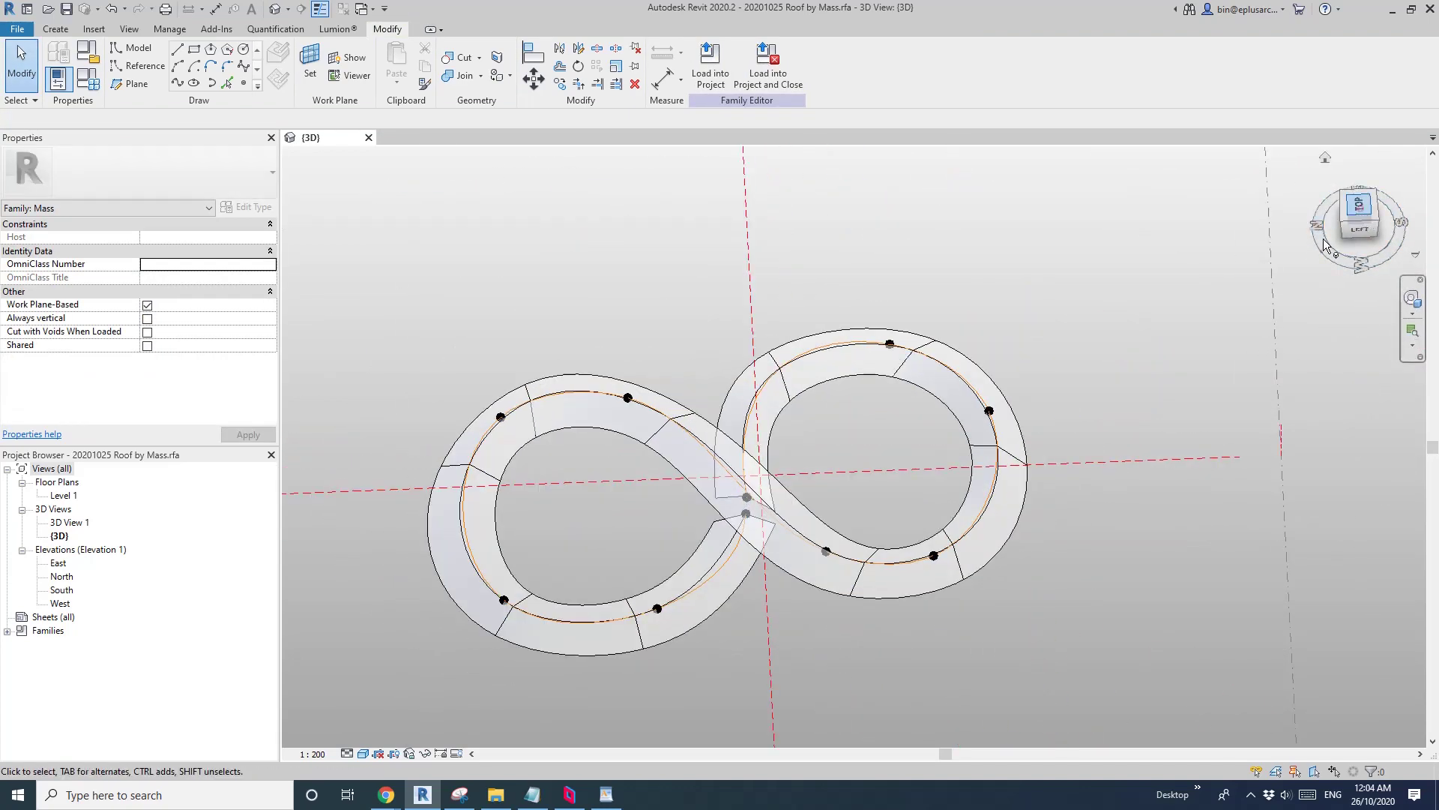
Set angle A of the Family8 profile at the right loop's bottom, between the two spline points, to 80°
{"action": "scroll", "coordinate": [745, 559], "scroll_direction": "up", "scroll_amount": 5}
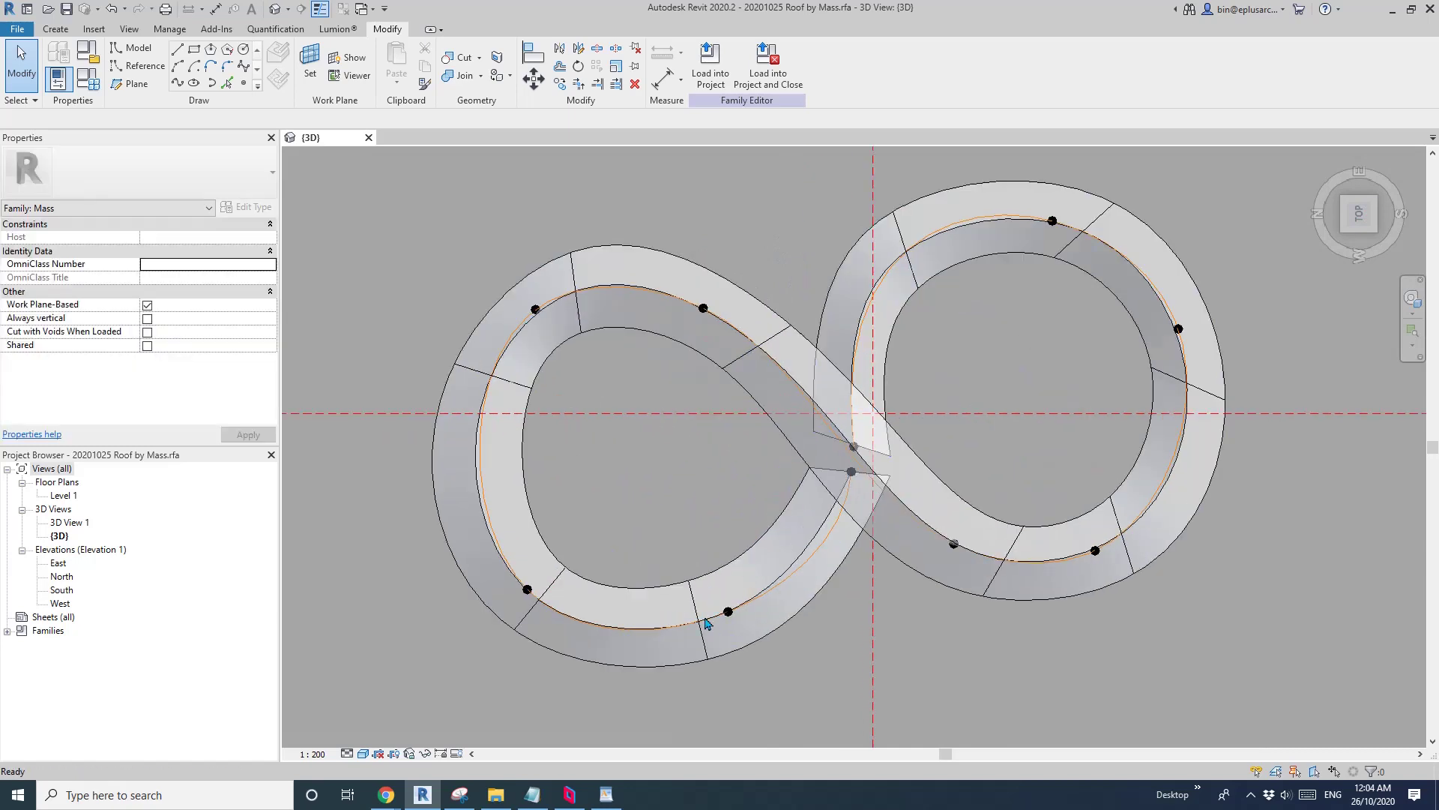
{"action": "mouse_move", "coordinate": [555, 606]}
{"action": "middle_mouse_down"}
{"action": "mouse_move", "coordinate": [546, 633]}
{"action": "mouse_move", "coordinate": [541, 619]}
{"action": "middle_mouse_up"}
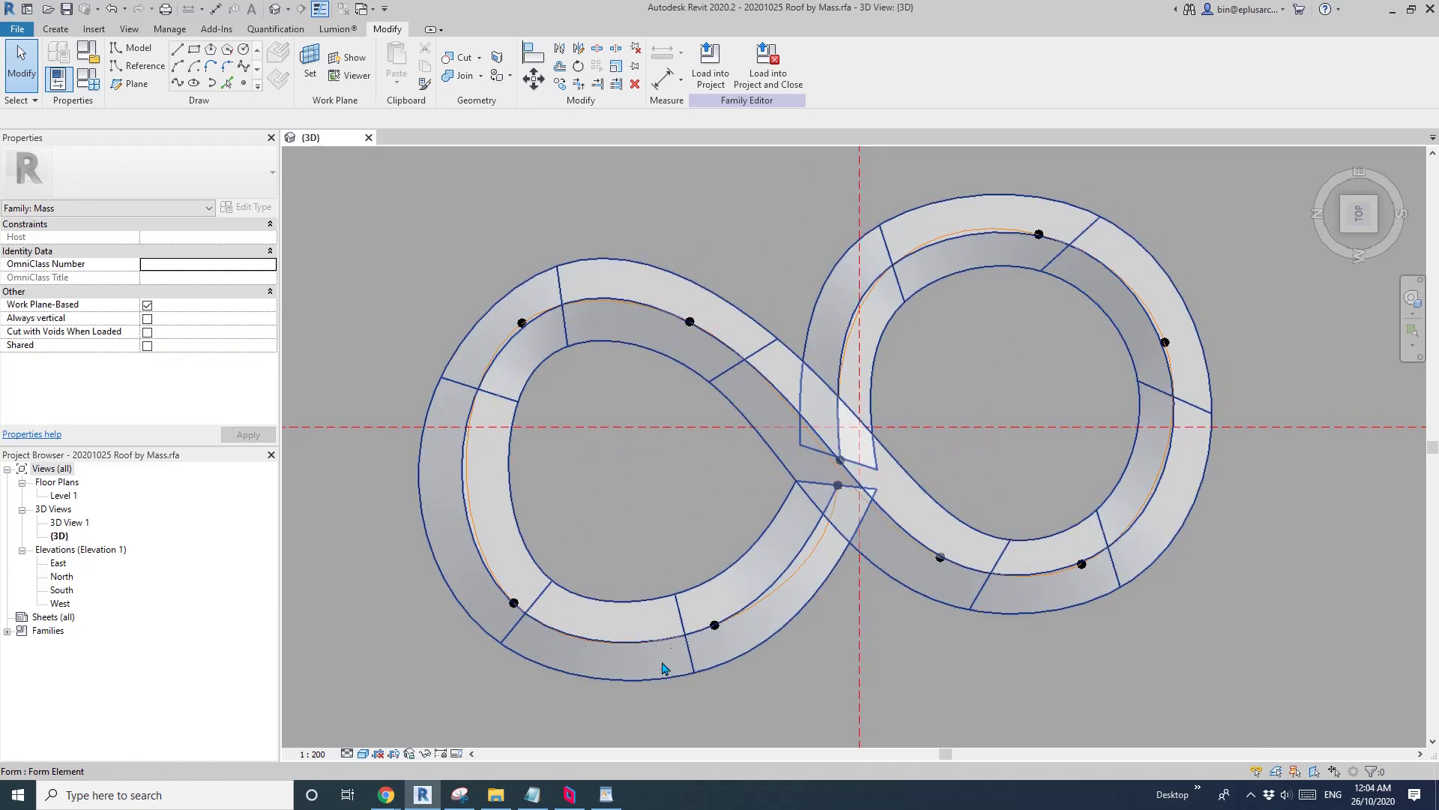
{"action": "scroll", "coordinate": [729, 604], "scroll_direction": "up", "scroll_amount": 4}
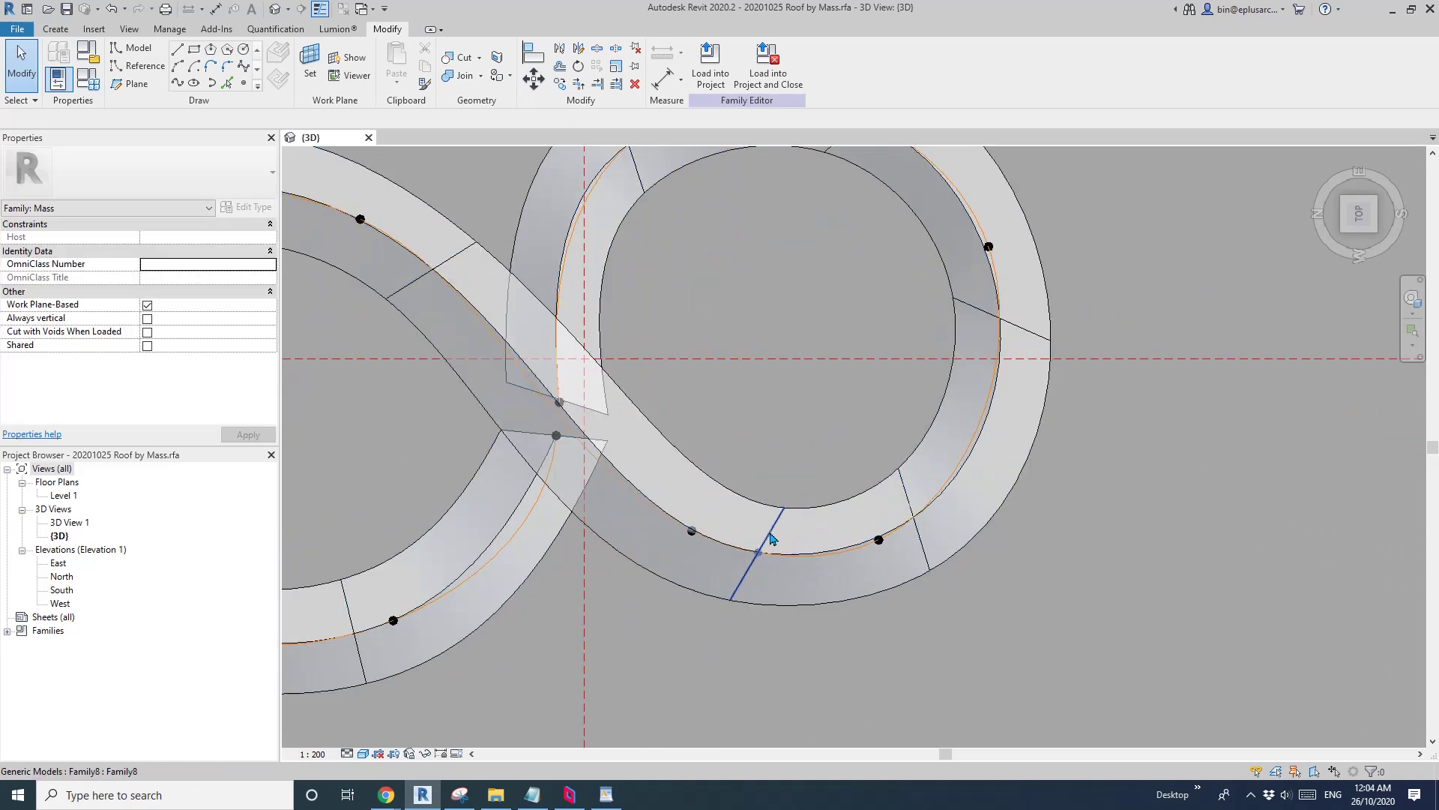
{"action": "left_click", "coordinate": [773, 539]}
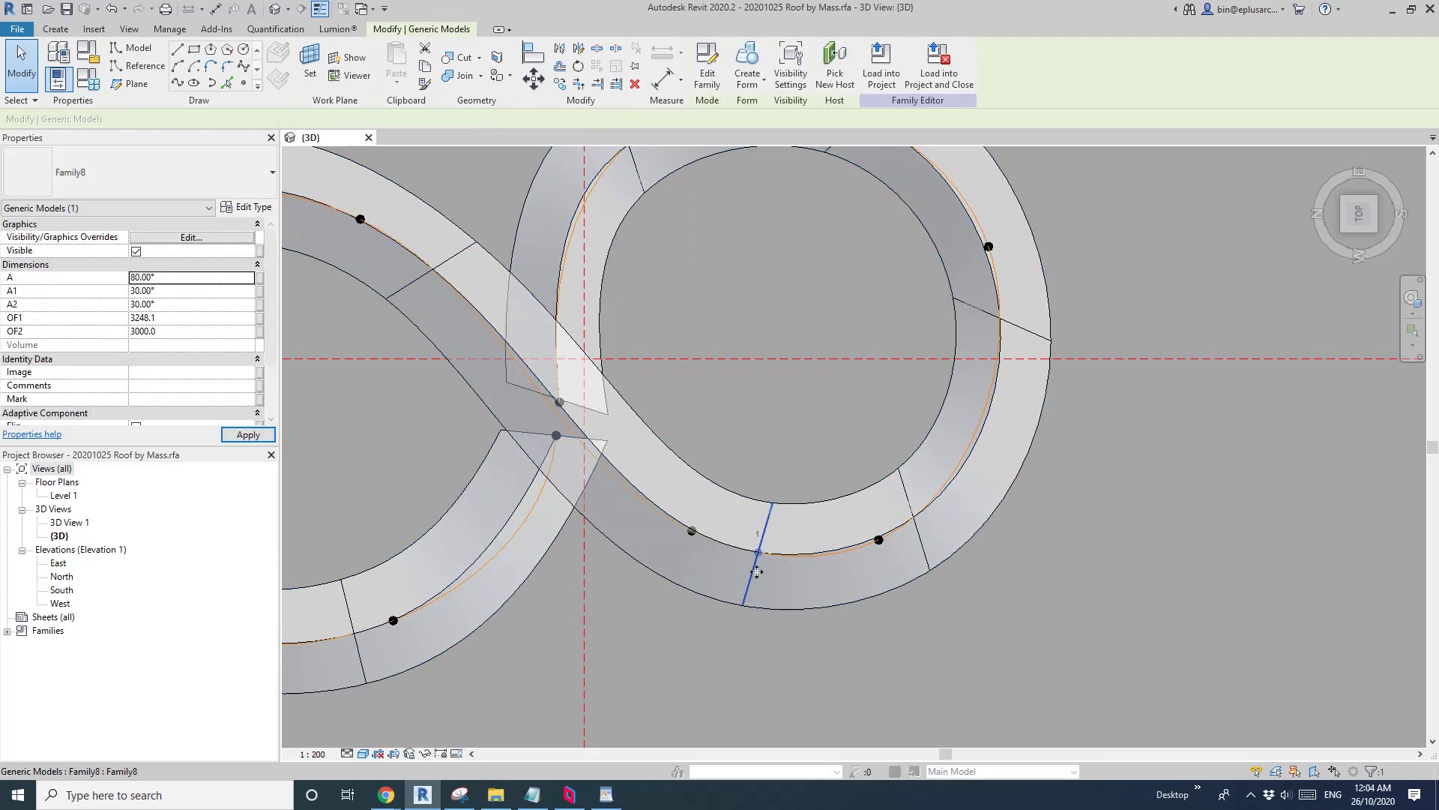
Set angle A of the Family8 profile on the right loop's outermost side to 80°
{"action": "middle_click_drag", "start_coordinate": [838, 479], "coordinate": [803, 539]}
{"action": "left_click", "coordinate": [204, 278]}
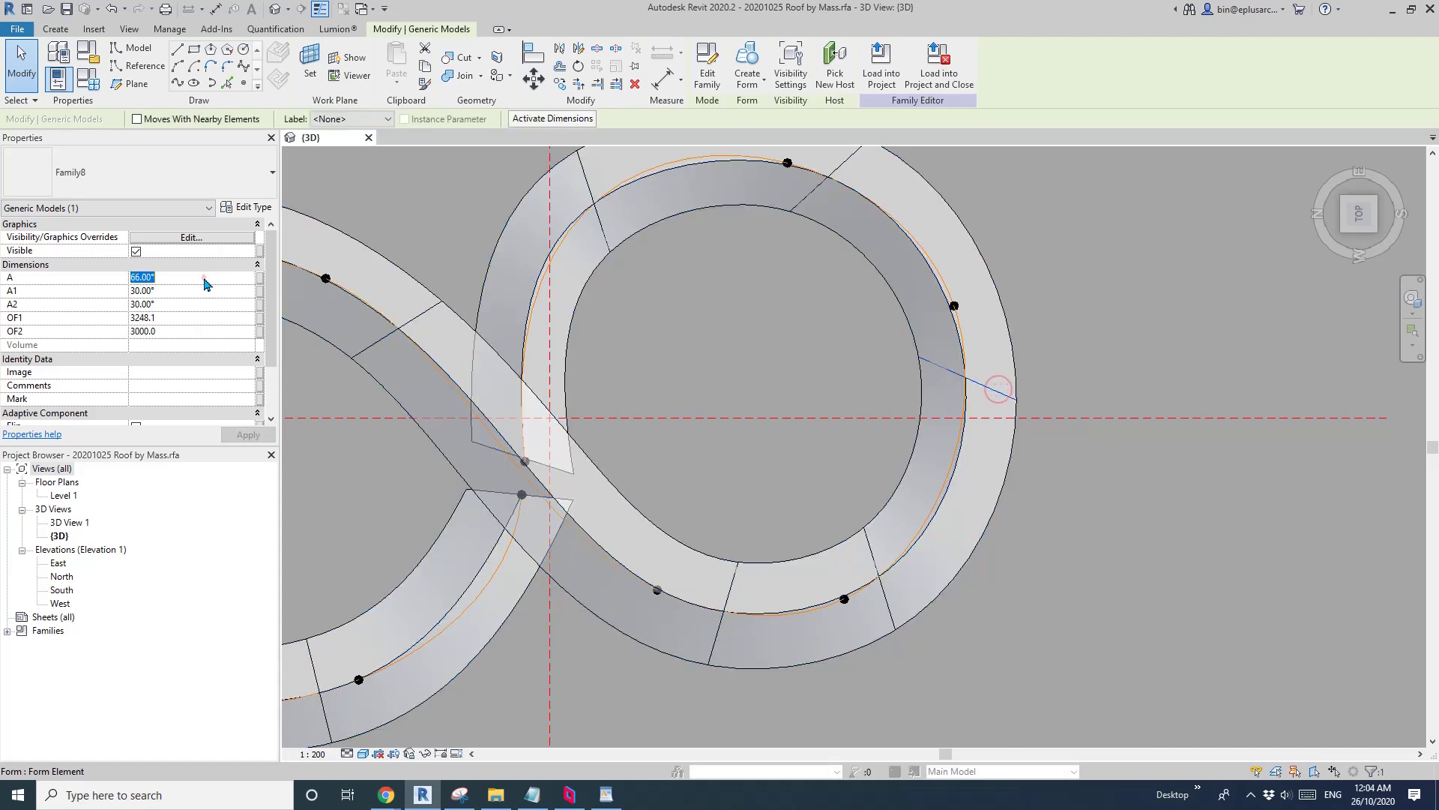
{"action": "type", "text": "80"}
{"action": "key", "text": "Return"}
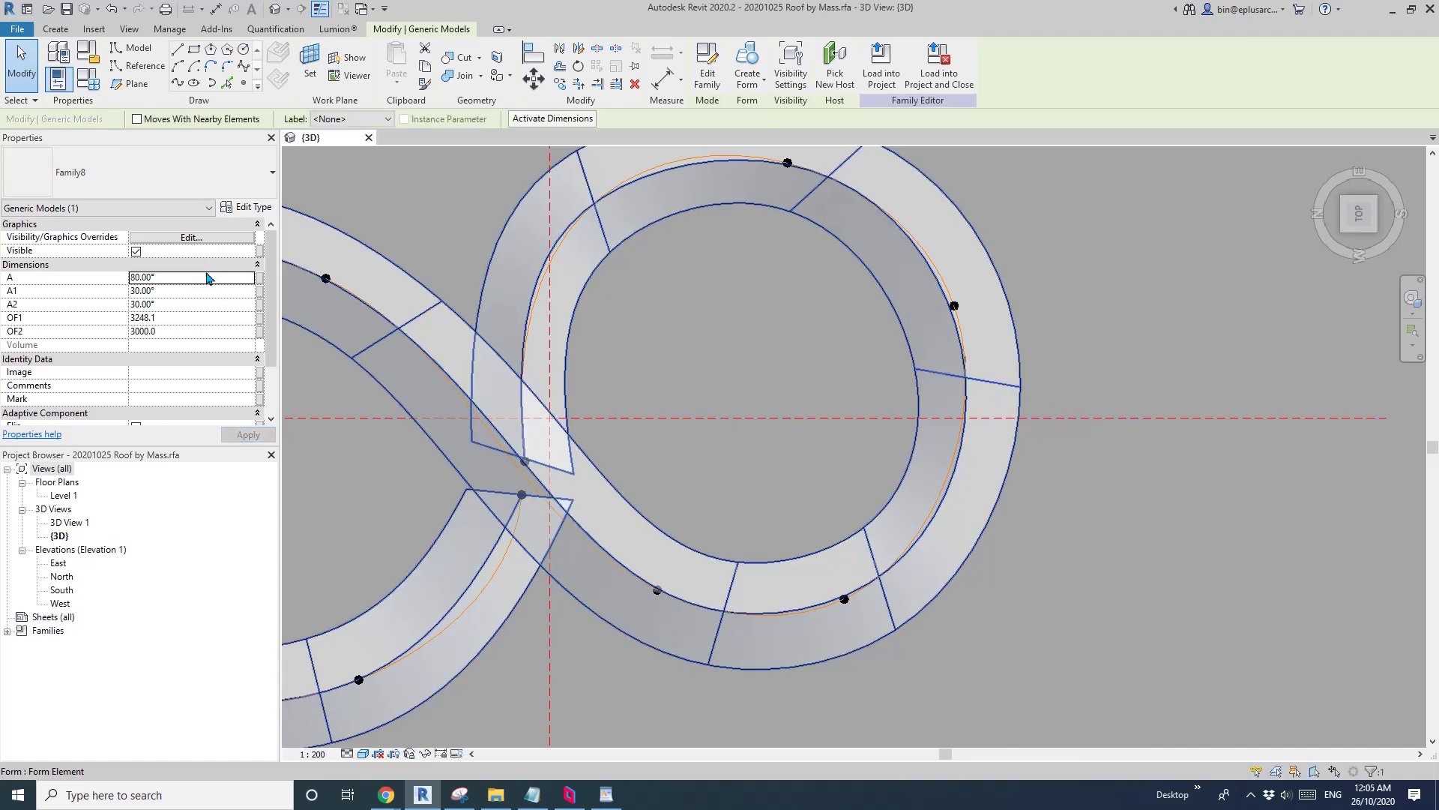
Set angle A to 90° for the right loop's outermost Family8 profile and for the neighbouring profile at its upper right
{"action": "left_click", "coordinate": [207, 278]}
{"action": "type", "text": "90"}
{"action": "key", "text": "Return"}
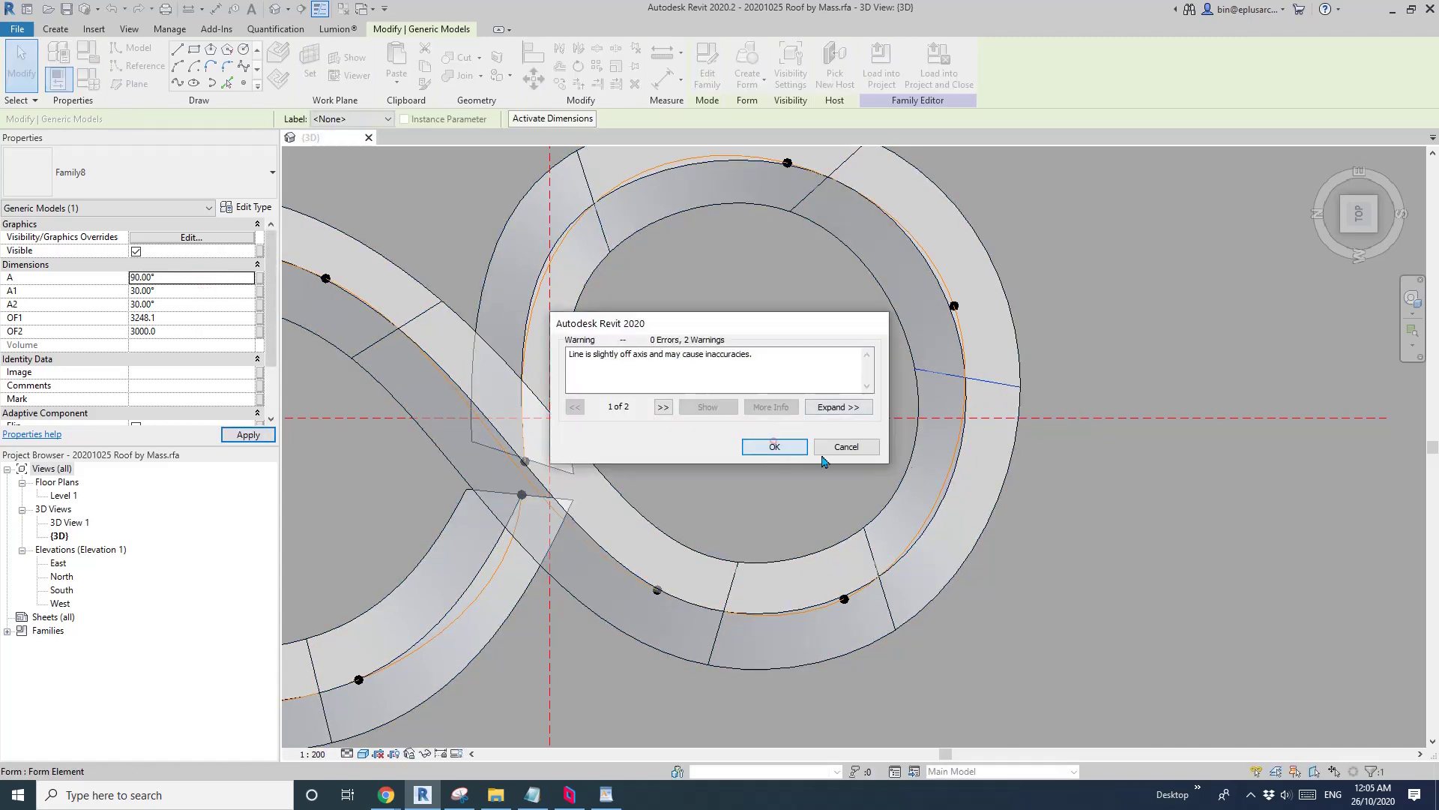
{"action": "left_click", "coordinate": [774, 443]}
{"action": "middle_click_drag", "start_coordinate": [907, 380], "coordinate": [902, 485]}
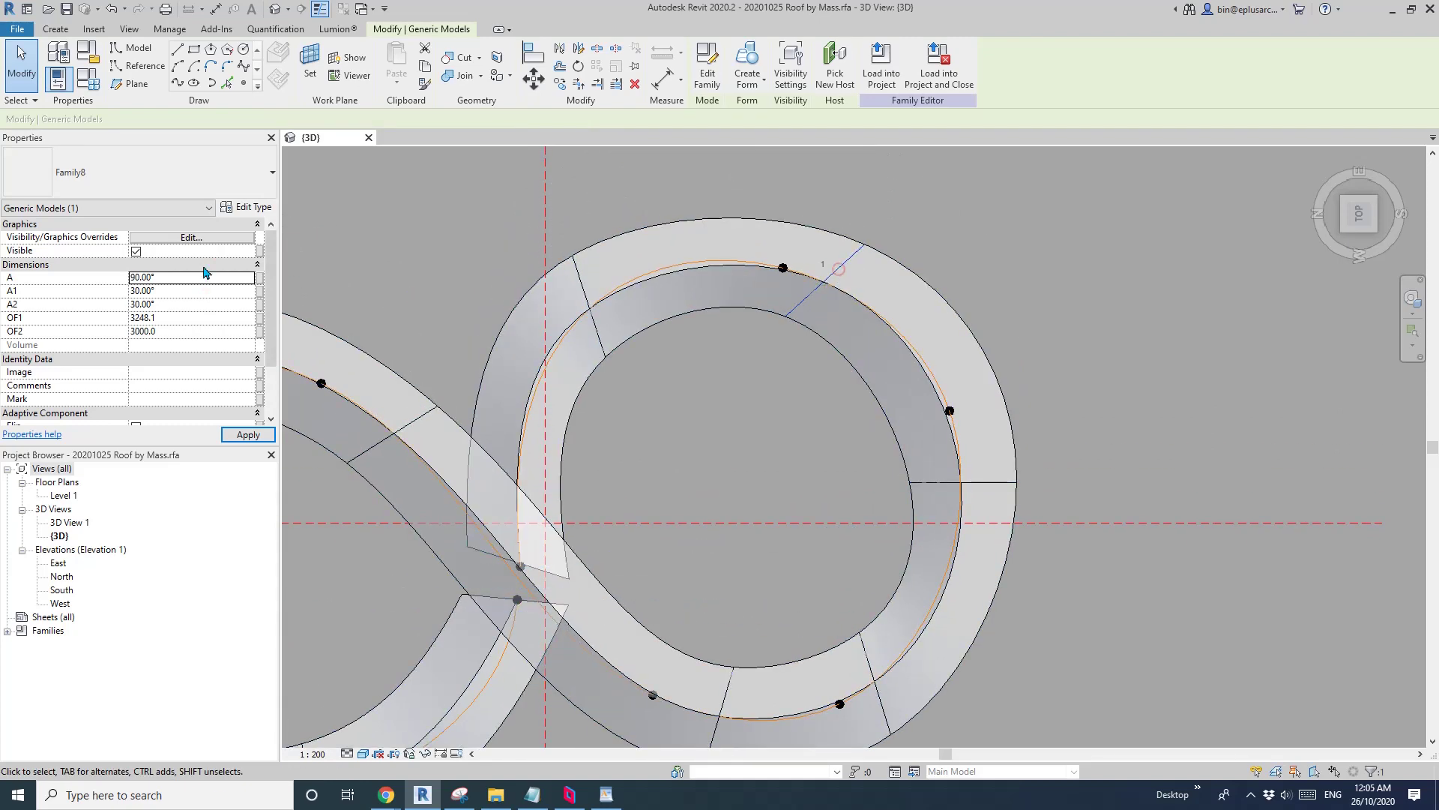
{"action": "type", "text": "90"}
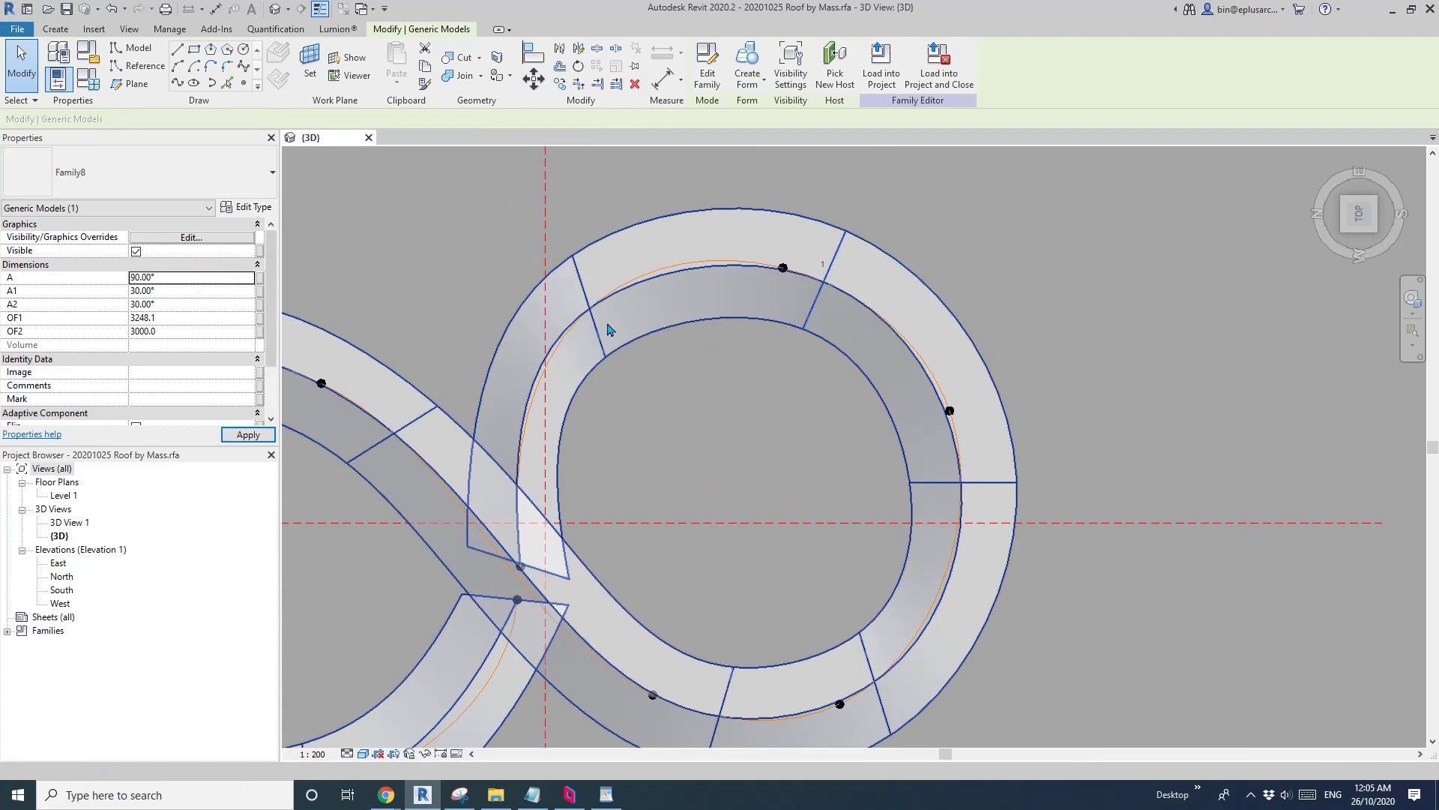
Set angle A of the Family8 profile at the right loop's open end near the crossing to 90°
{"action": "middle_click_drag", "start_coordinate": [675, 459], "coordinate": [719, 370]}
{"action": "left_click", "coordinate": [598, 486]}
{"action": "left_click", "coordinate": [187, 278]}
{"action": "type", "text": "90"}
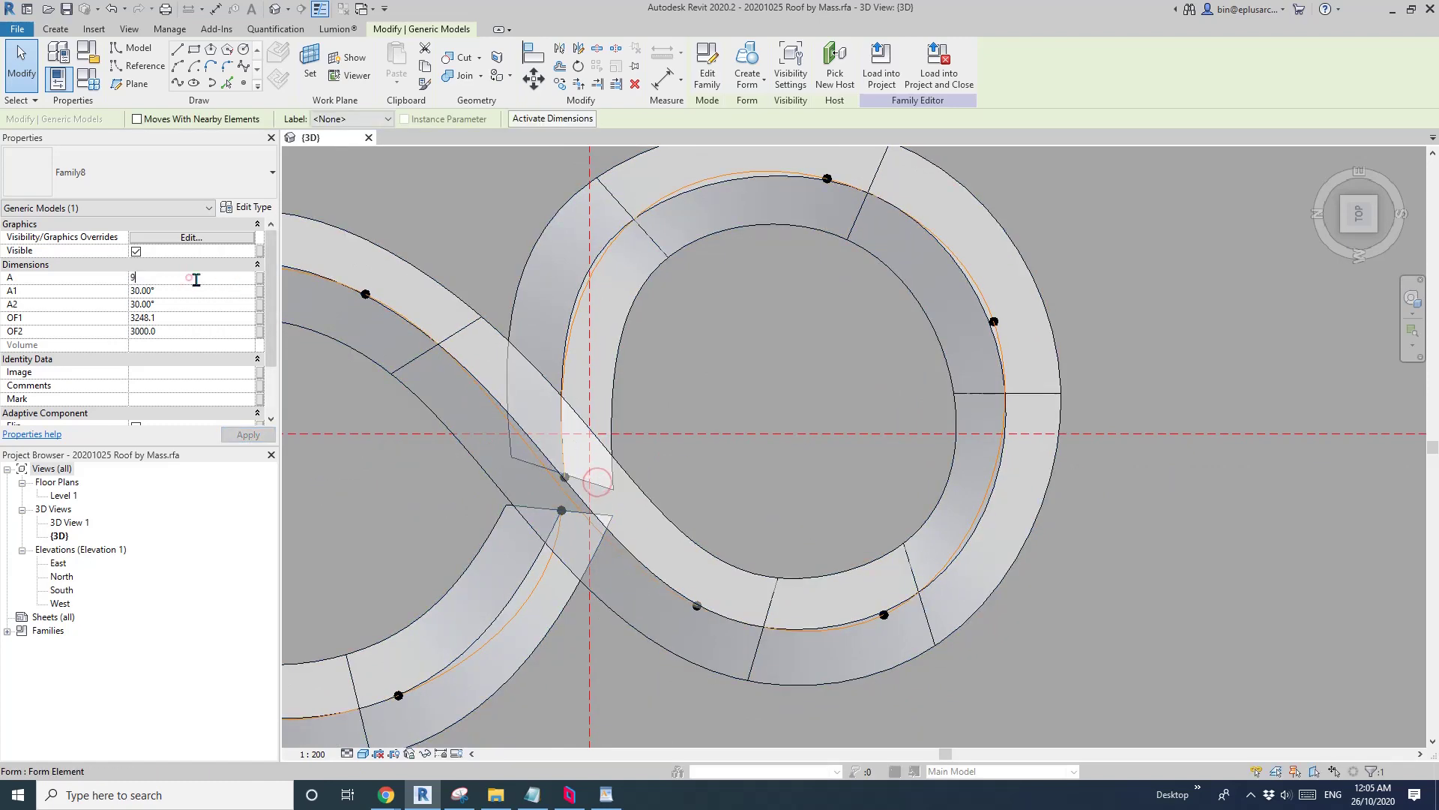
{"action": "scroll", "coordinate": [719, 344], "scroll_direction": "down", "scroll_amount": 4}
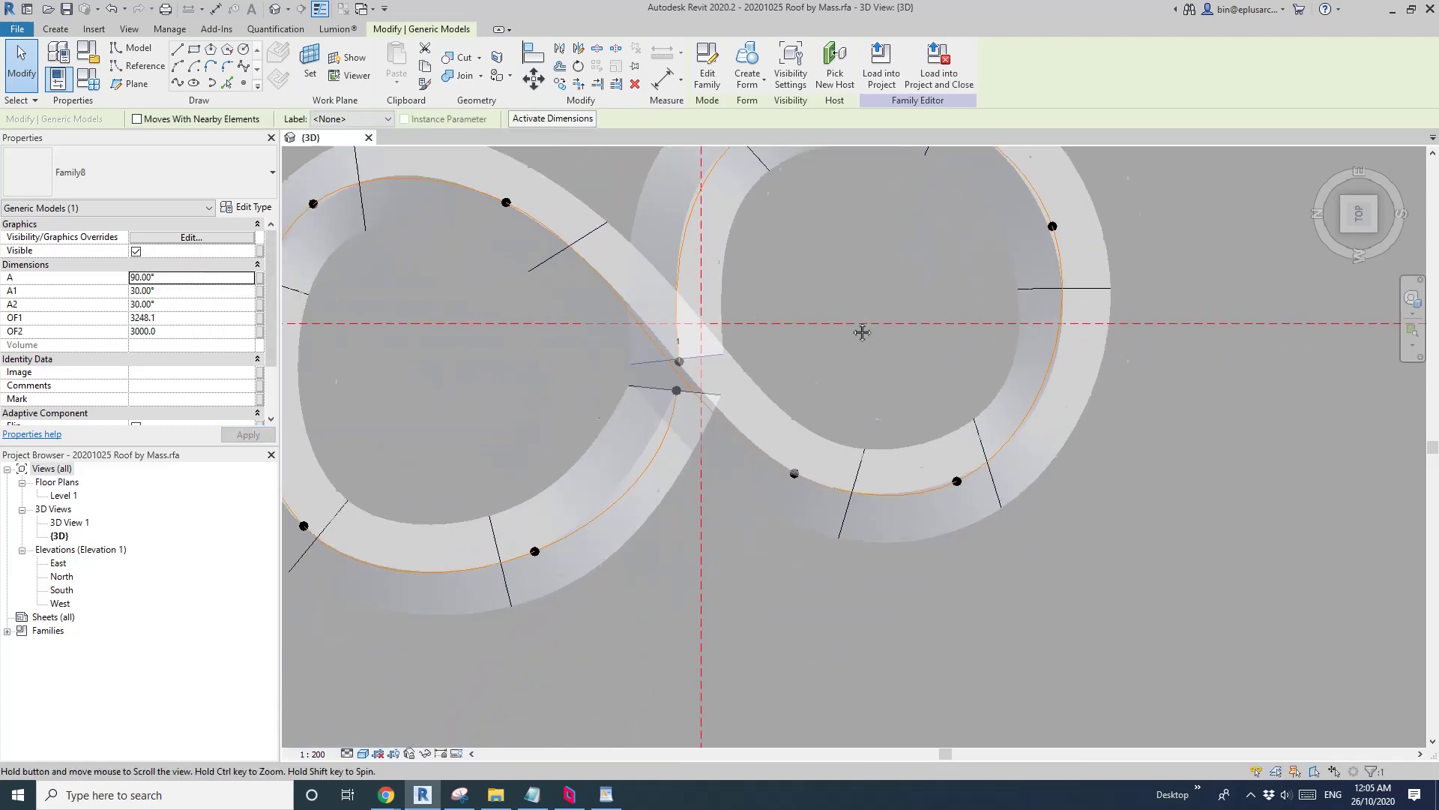
Set angle A to 90° for the Family8 profile on the diagonal strand between the left loop and the crossing
{"action": "left_click", "coordinate": [731, 298]}
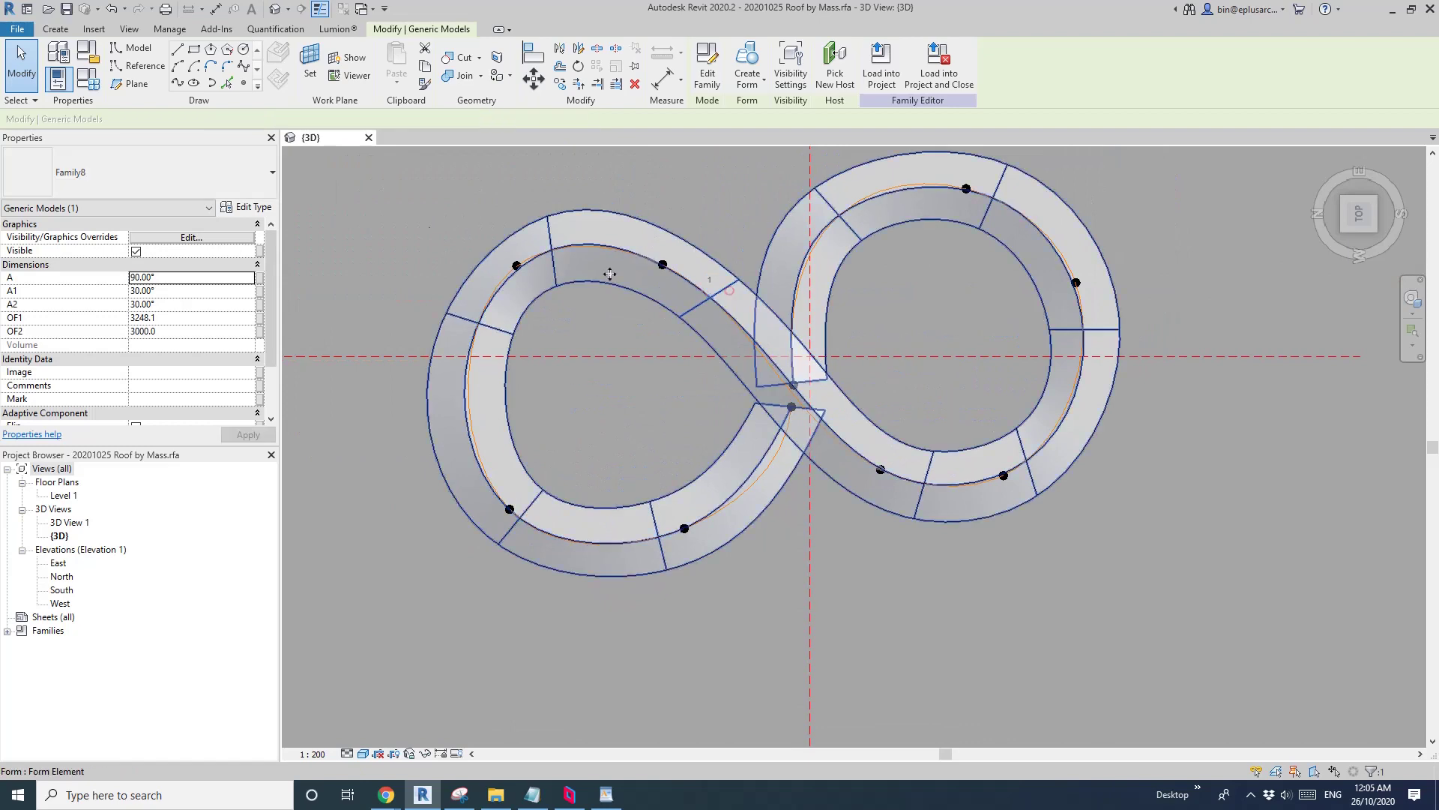
{"action": "left_click", "coordinate": [215, 277]}
{"action": "type", "text": "90"}
{"action": "key", "text": "Return"}
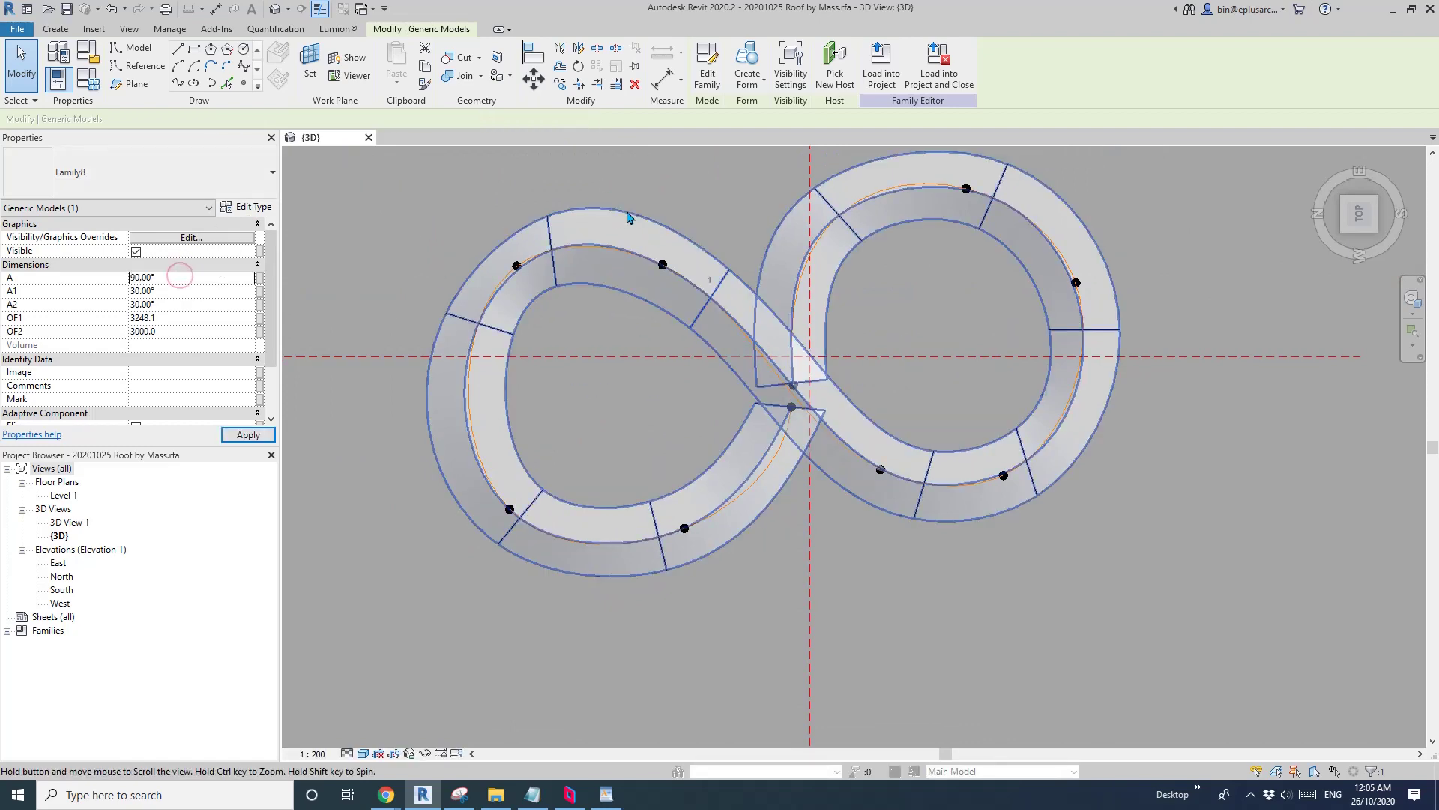
{"action": "key", "text": "Return"}
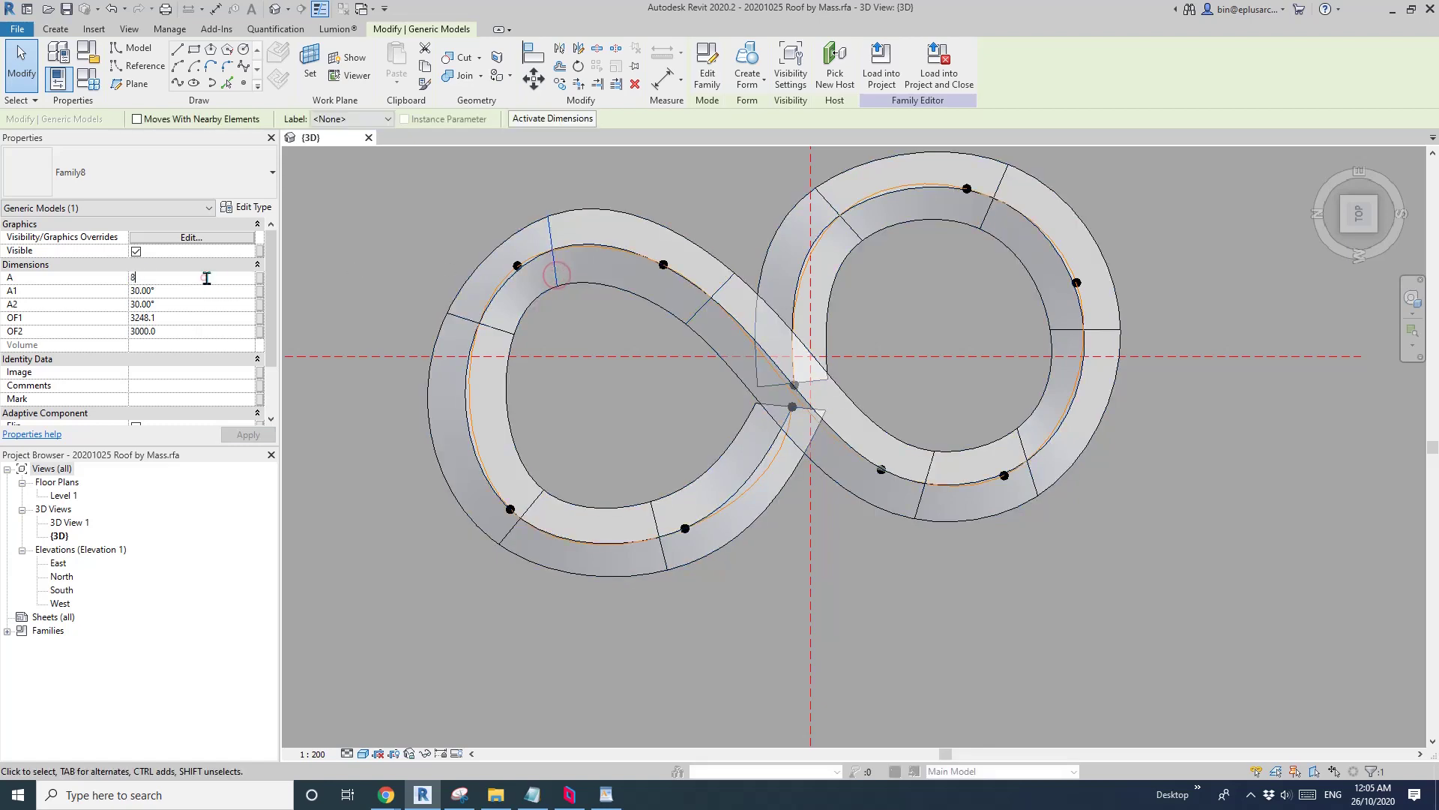
Set angle A of the left loop's top Family8 profile to 80° and slide it midway between the two upper spline points
{"action": "type", "text": "0"}
{"action": "key", "text": "Return"}
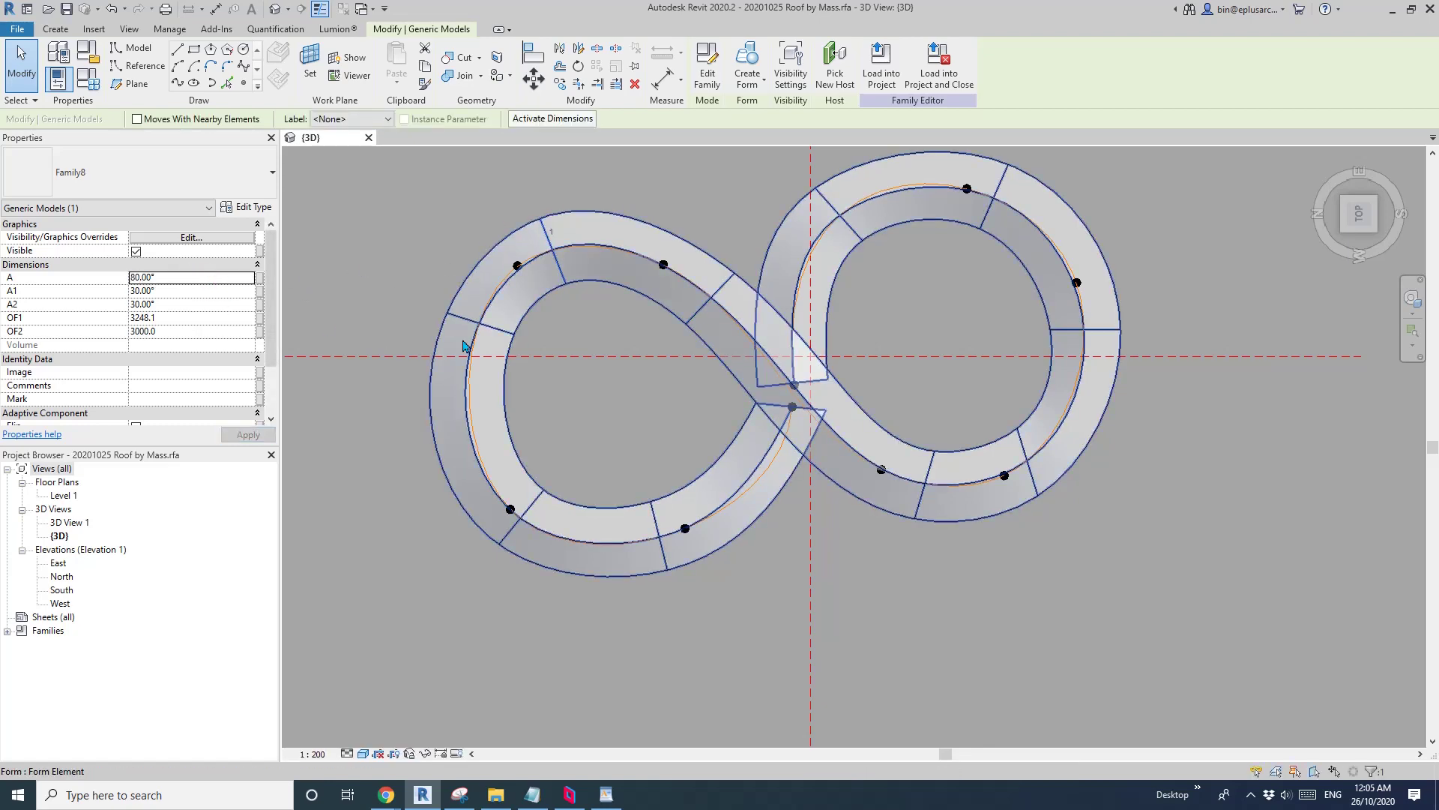
{"action": "left_click_drag", "start_coordinate": [561, 271], "coordinate": [601, 271]}
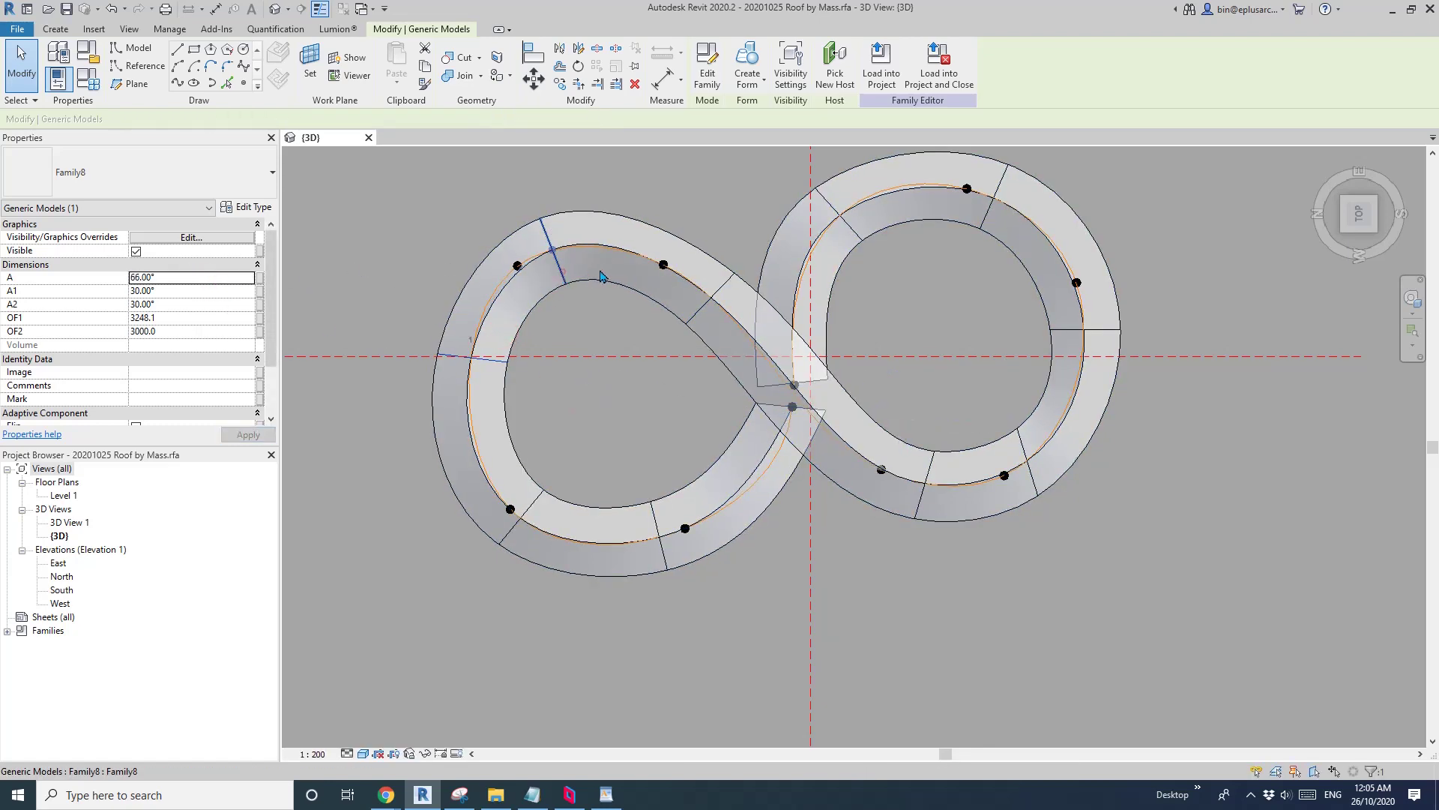
{"action": "middle_click_drag", "start_coordinate": [878, 359], "coordinate": [924, 331]}
{"action": "left_click", "coordinate": [920, 365]}
{"action": "scroll", "coordinate": [925, 372], "scroll_direction": "down", "scroll_amount": 1}
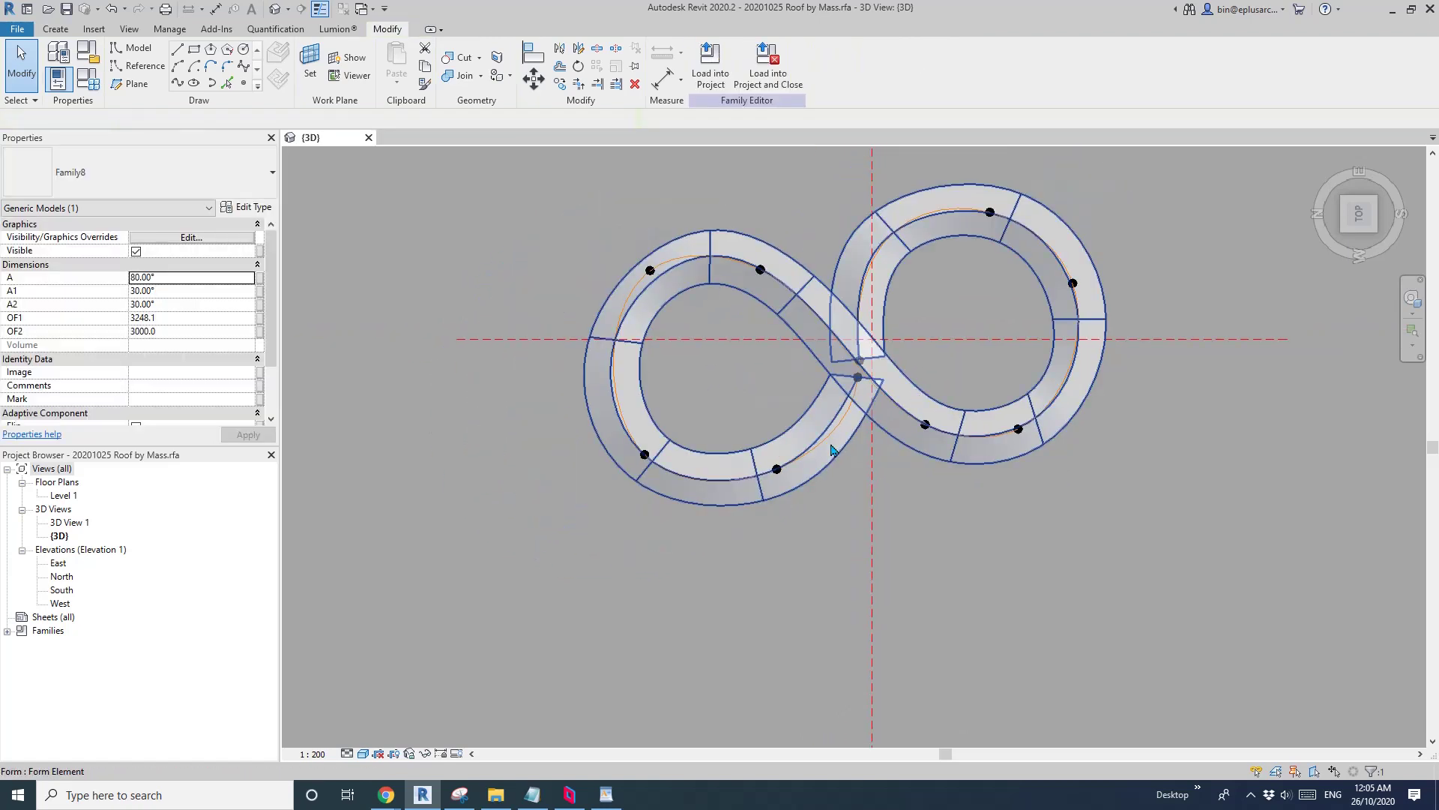
Set offsets OF1 and OF2 to 5000 for the two Family8 profiles at the left loop's outer end
{"action": "middle_click_drag", "start_coordinate": [833, 451], "coordinate": [739, 249], "text": "shift"}
{"action": "scroll", "coordinate": [778, 361], "scroll_direction": "up", "scroll_amount": 2}
{"action": "middle_click_drag", "start_coordinate": [808, 437], "coordinate": [776, 330], "text": "shift"}
{"action": "middle_click_drag", "start_coordinate": [980, 452], "coordinate": [935, 337]}
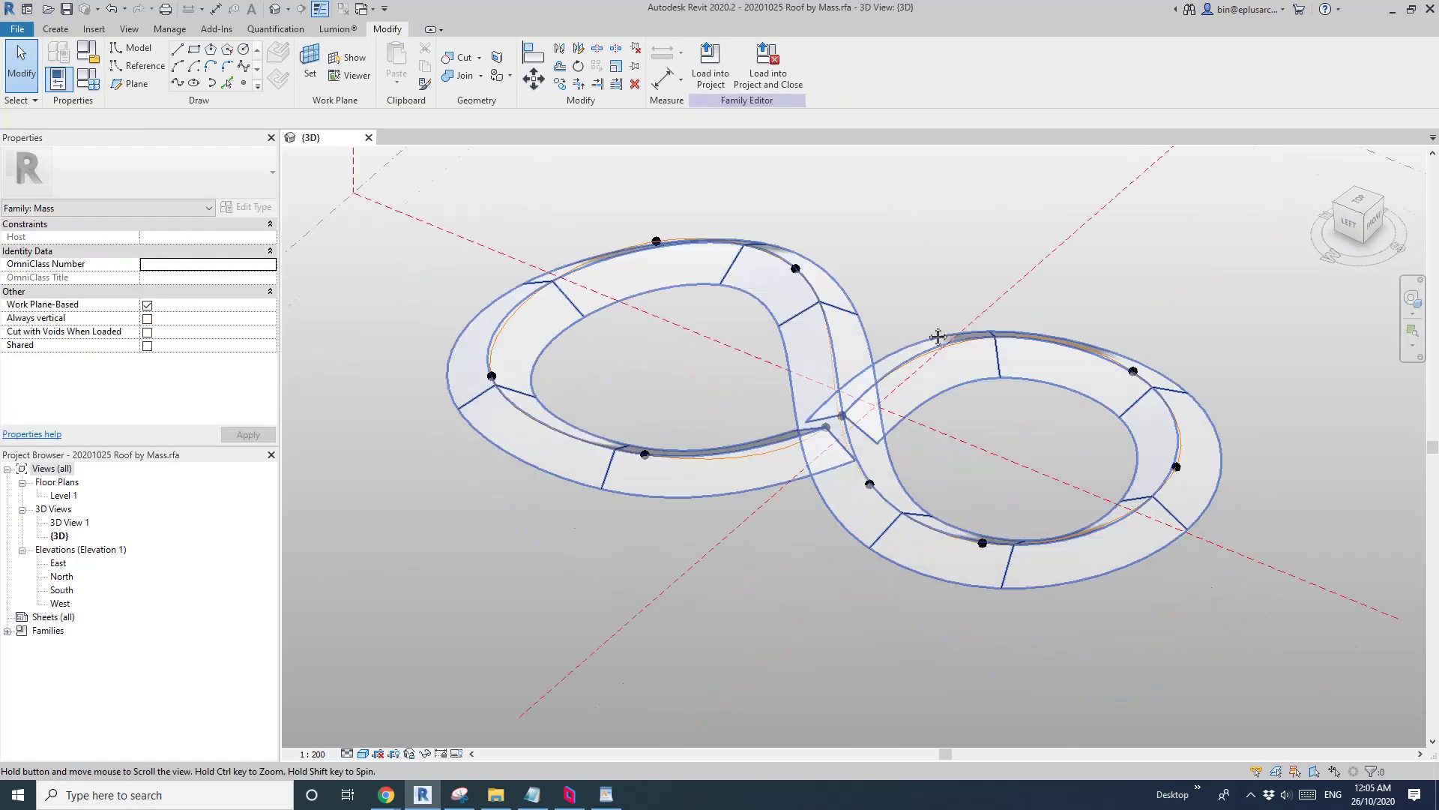
{"action": "scroll", "coordinate": [649, 385], "scroll_direction": "up", "scroll_amount": 2}
{"action": "left_click", "coordinate": [547, 281]}
{"action": "middle_click_drag", "start_coordinate": [580, 295], "coordinate": [597, 381]}
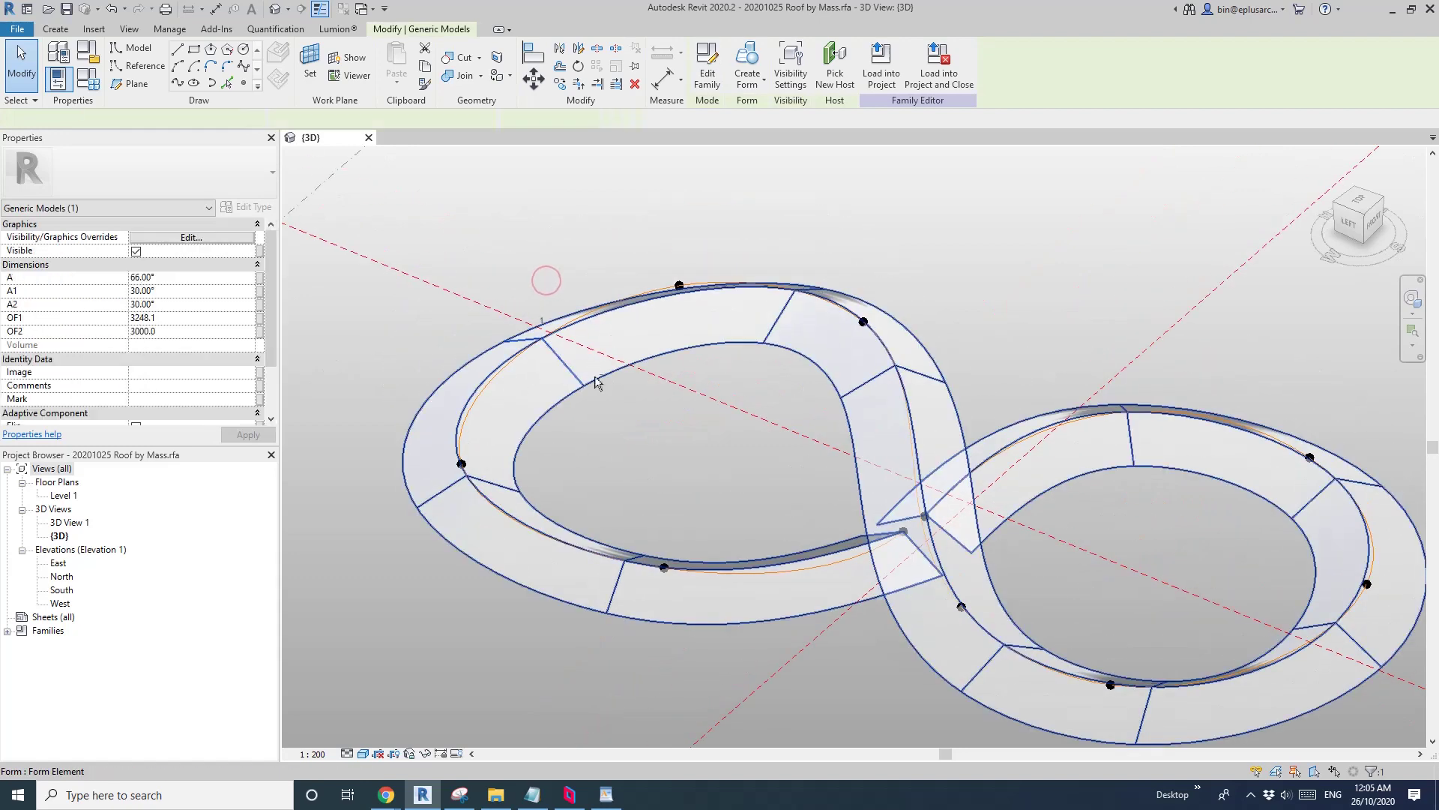
{"action": "middle_click_drag", "start_coordinate": [349, 257], "coordinate": [368, 297], "text": "shift"}
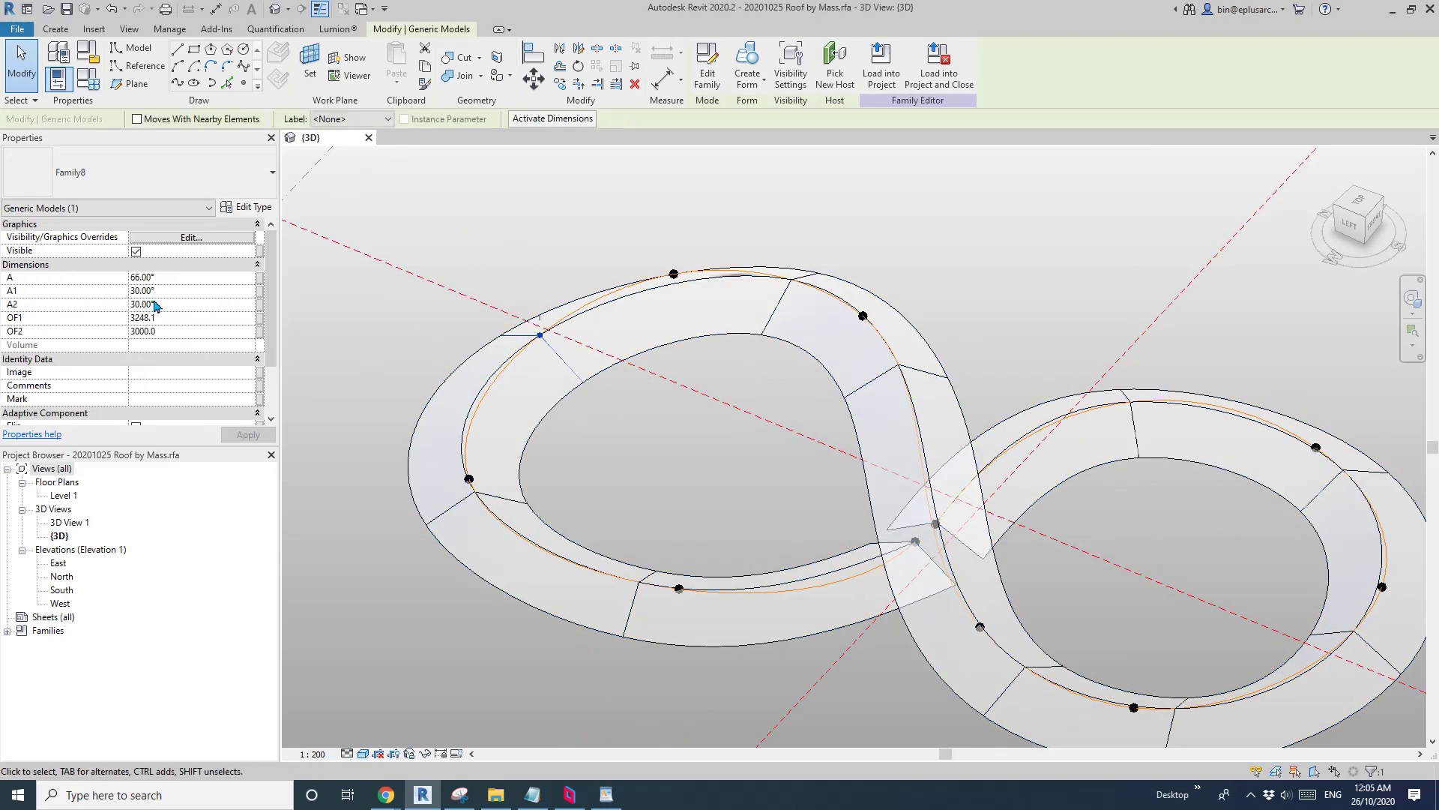
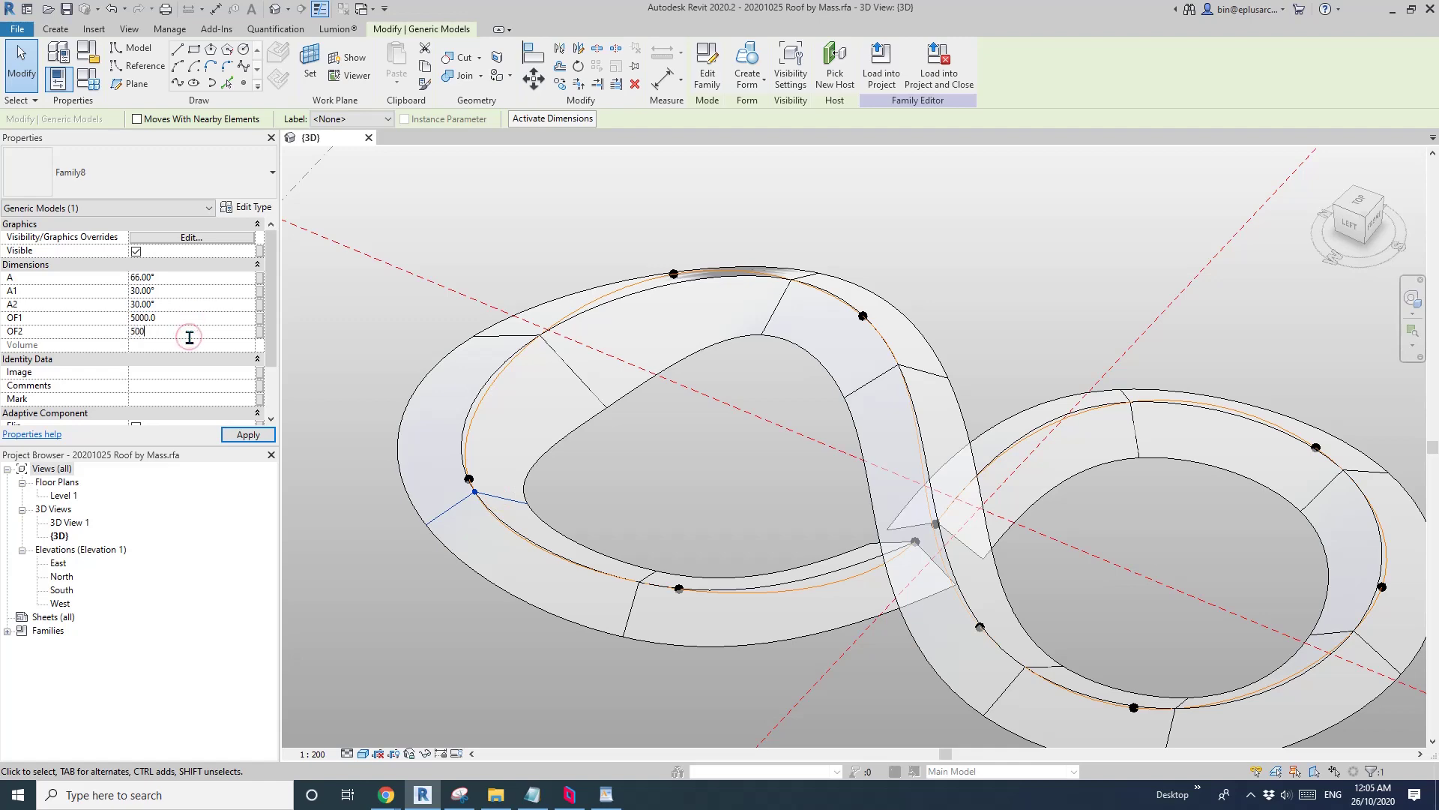
{"action": "middle_click_drag", "start_coordinate": [557, 322], "coordinate": [560, 321]}
{"action": "middle_click_drag", "start_coordinate": [588, 396], "coordinate": [760, 444], "text": "shift"}
{"action": "left_click", "coordinate": [690, 407]}
Try to lower the left loop's highest reference point to an offset of about 1810 mm
{"action": "scroll", "coordinate": [690, 408], "scroll_direction": "down", "scroll_amount": 3}
{"action": "middle_click_drag", "start_coordinate": [691, 408], "coordinate": [662, 359], "text": "shift"}
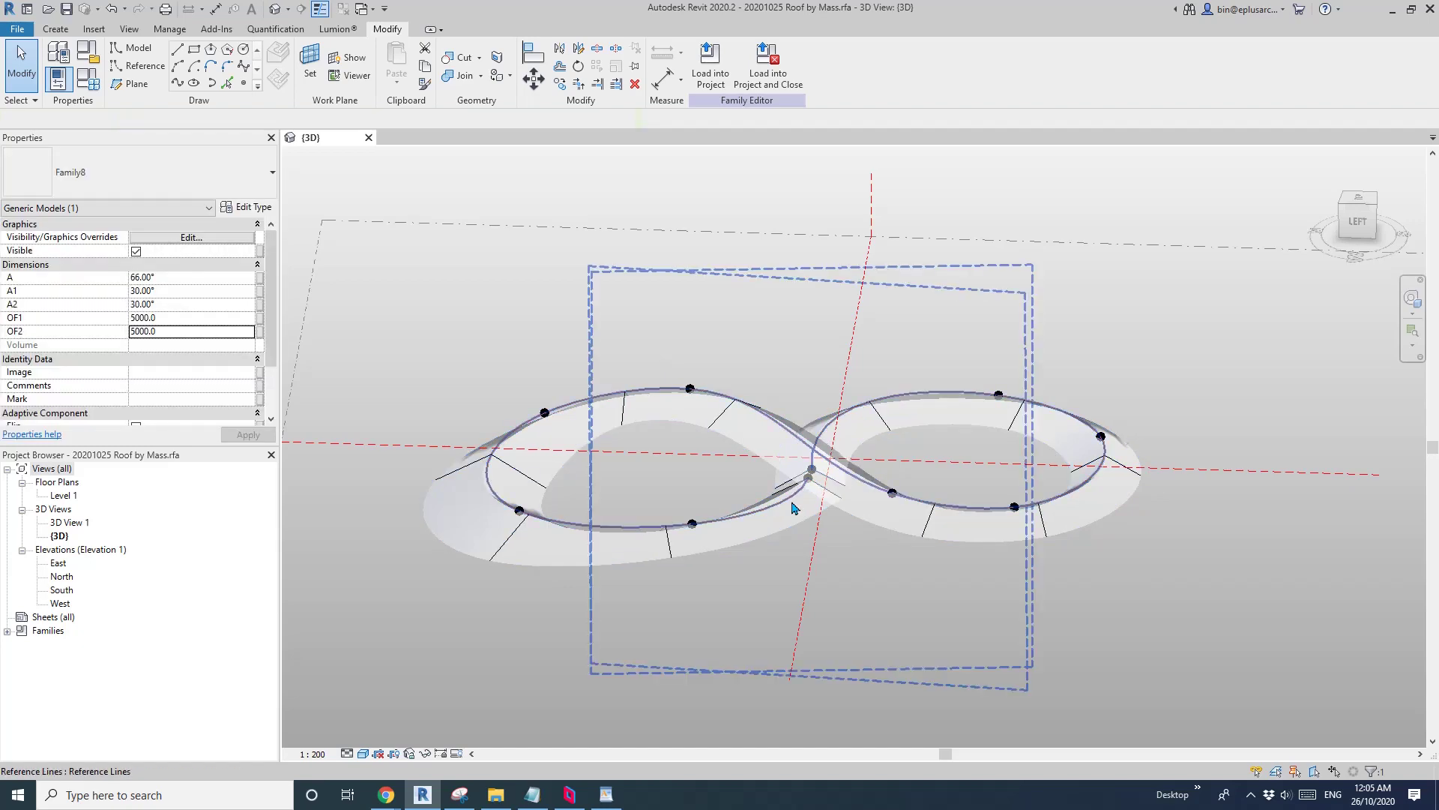
{"action": "middle_click_drag", "start_coordinate": [794, 506], "coordinate": [778, 407], "text": "shift"}
{"action": "scroll", "coordinate": [765, 490], "scroll_direction": "up", "scroll_amount": 2}
{"action": "scroll", "coordinate": [714, 482], "scroll_direction": "up", "scroll_amount": 2}
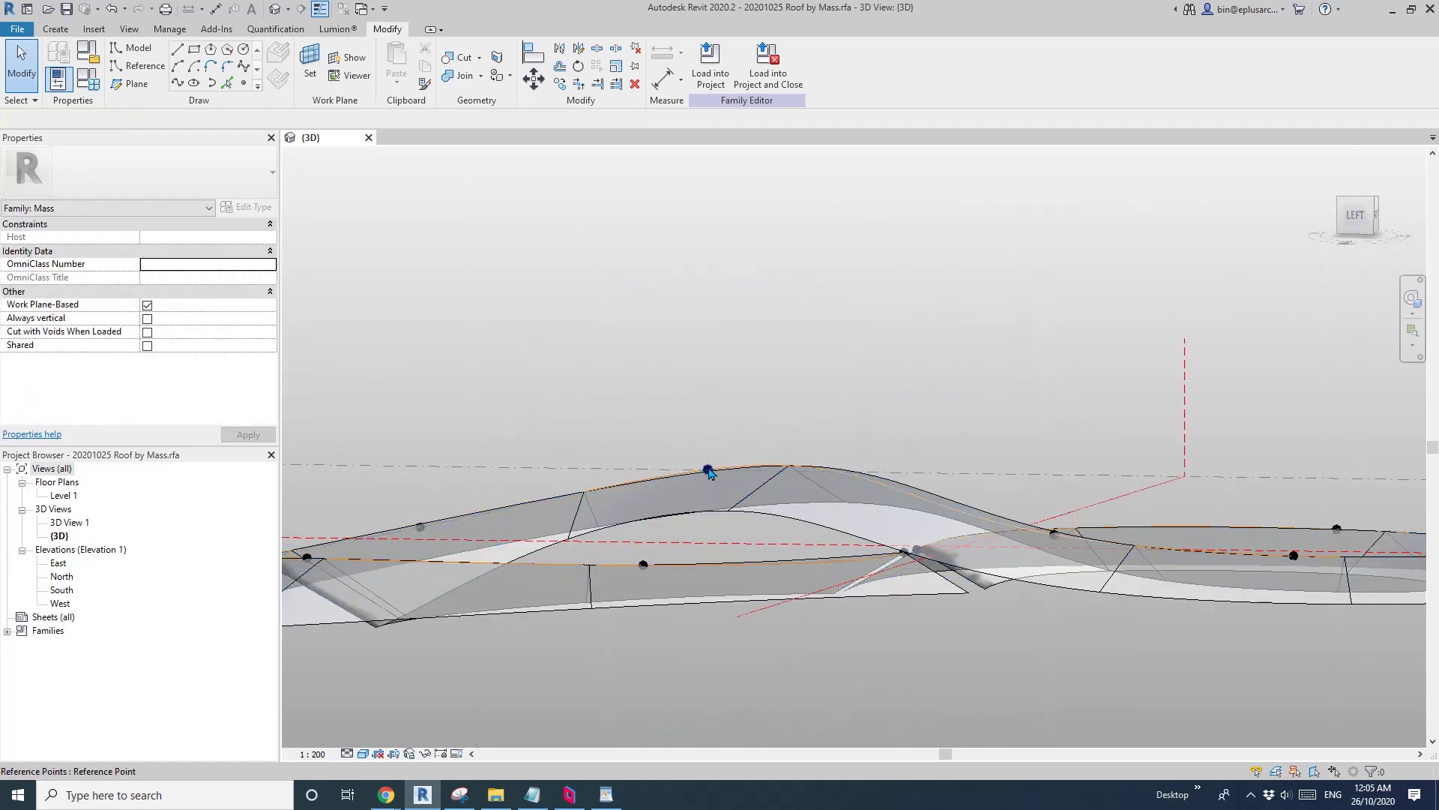
{"action": "left_click", "coordinate": [709, 470]}
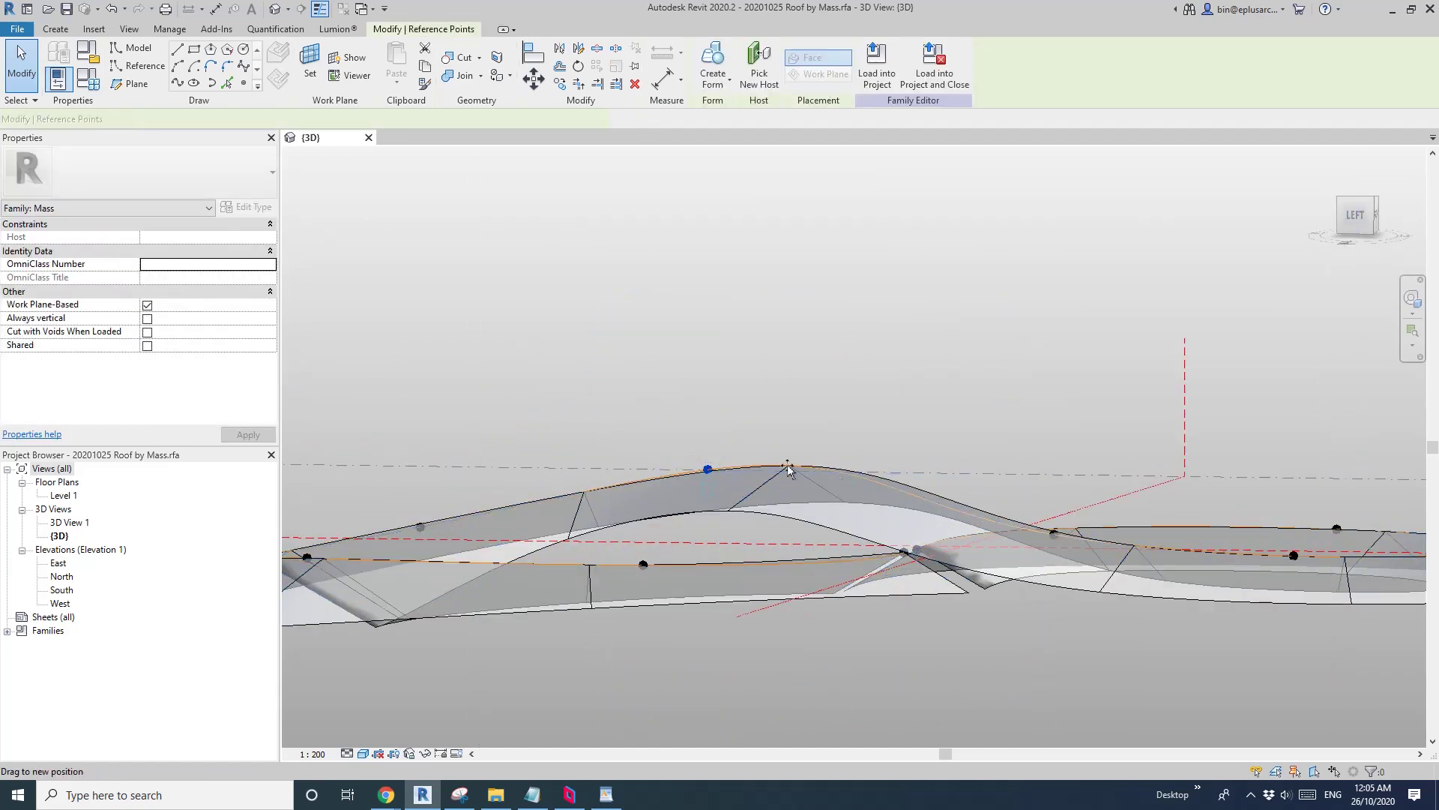
{"action": "left_click_drag", "start_coordinate": [788, 465], "coordinate": [709, 465]}
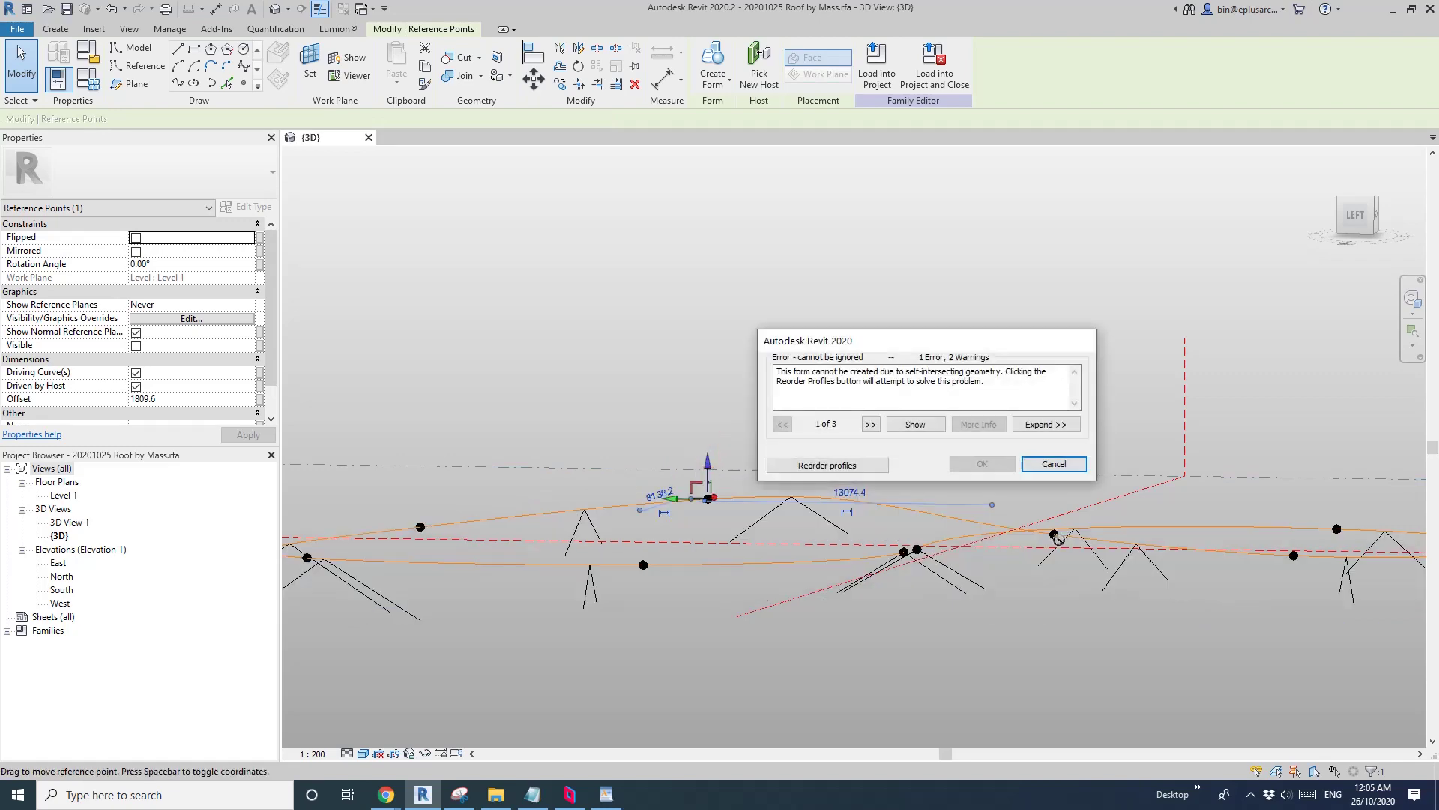
{"action": "left_click", "coordinate": [1057, 465]}
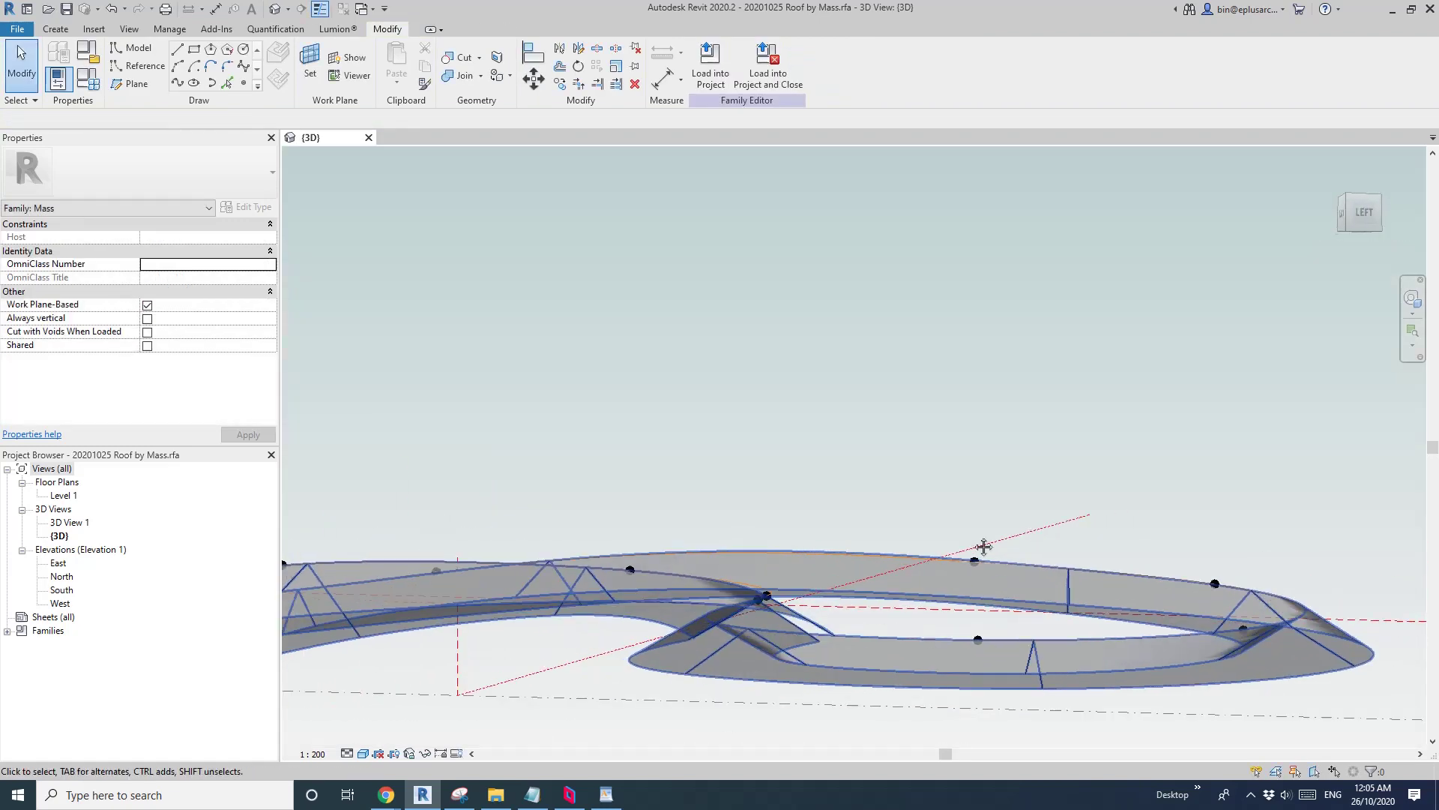
Raise the spline's reference point on the diagonal strand just past the crossing, on the right loop's side
{"action": "middle_click_drag", "start_coordinate": [983, 546], "coordinate": [989, 550], "text": "shift"}
{"action": "middle_click_drag", "start_coordinate": [735, 571], "coordinate": [758, 523], "text": "shift"}
{"action": "scroll", "coordinate": [761, 521], "scroll_direction": "up", "scroll_amount": 2}
{"action": "scroll", "coordinate": [792, 543], "scroll_direction": "down", "scroll_amount": 2}
{"action": "middle_click_drag", "start_coordinate": [1041, 545], "coordinate": [932, 572]}
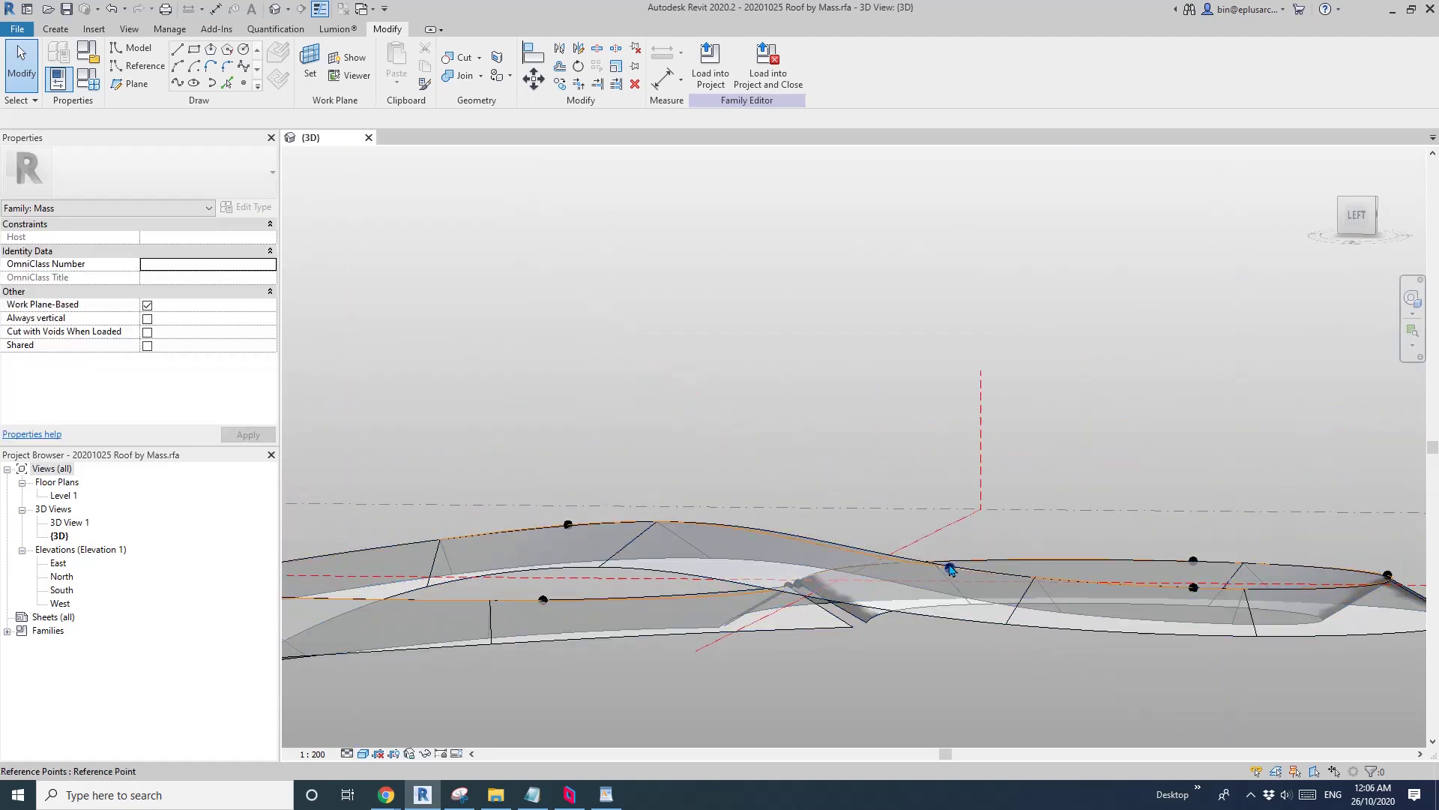
{"action": "left_click", "coordinate": [950, 568]}
{"action": "left_click_drag", "start_coordinate": [982, 516], "coordinate": [984, 517]}
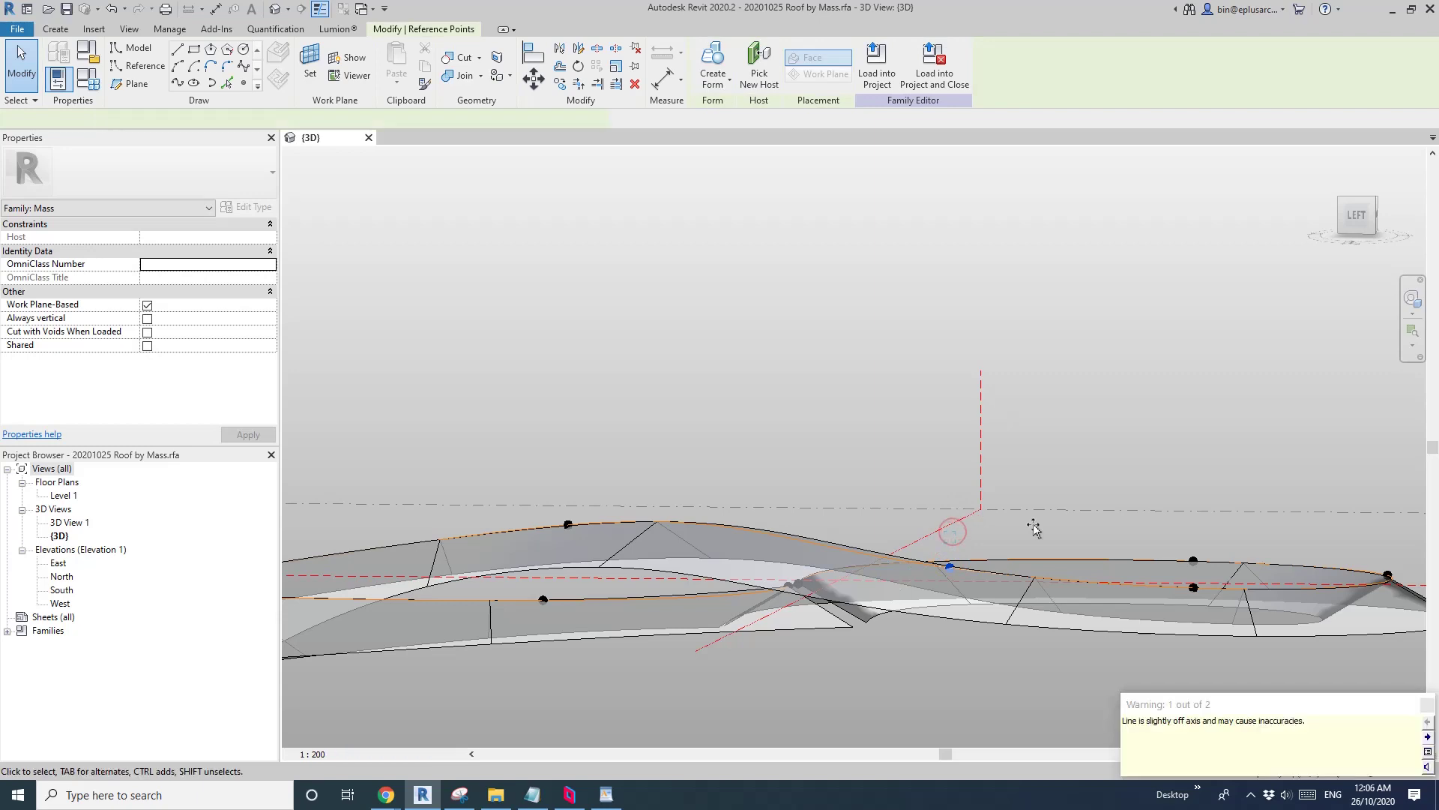
Lower the left loop's highest reference point to an offset of about 1041 mm
{"action": "left_click", "coordinate": [570, 523]}
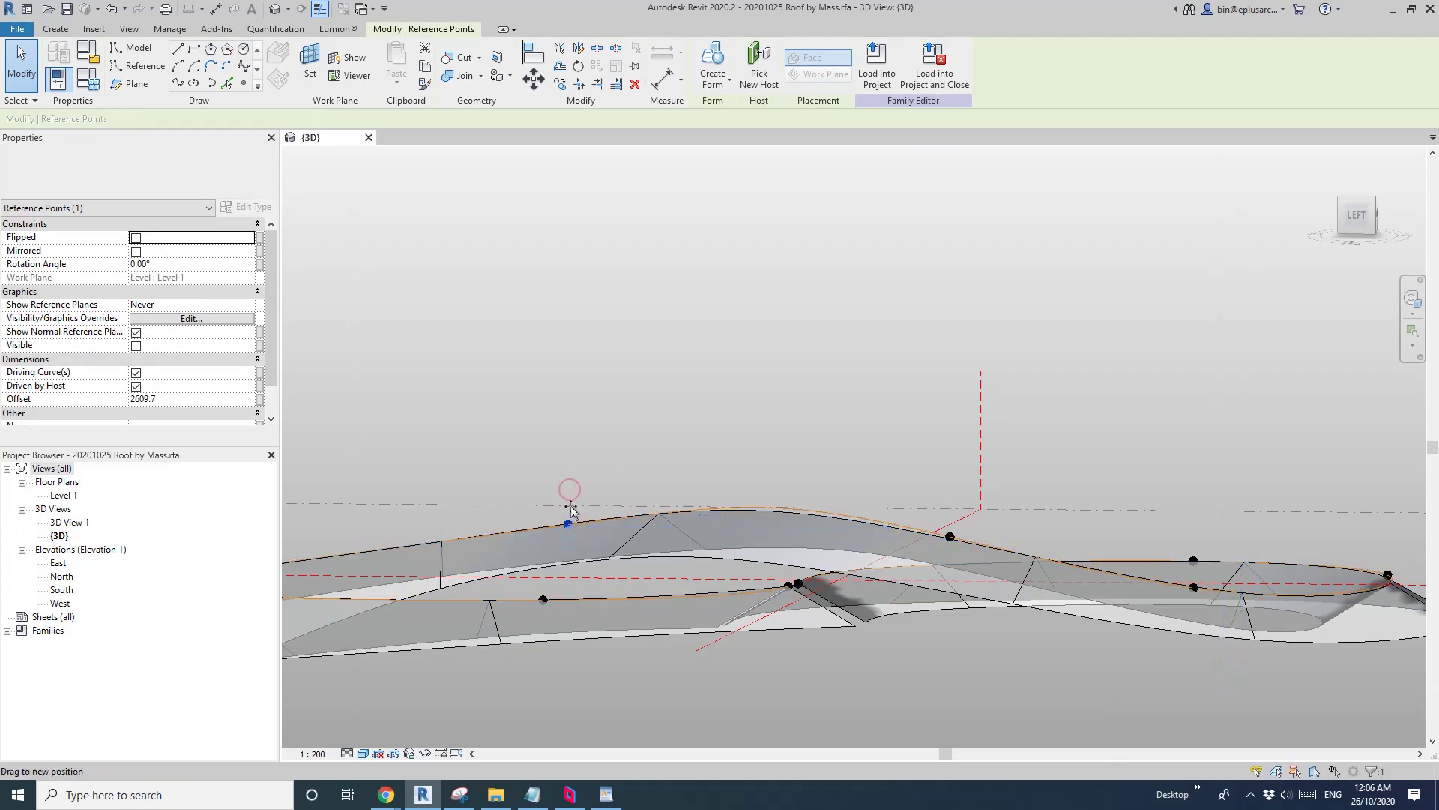
{"action": "left_click_drag", "start_coordinate": [570, 506], "coordinate": [570, 507]}
{"action": "middle_click_drag", "start_coordinate": [674, 596], "coordinate": [706, 709], "text": "shift"}
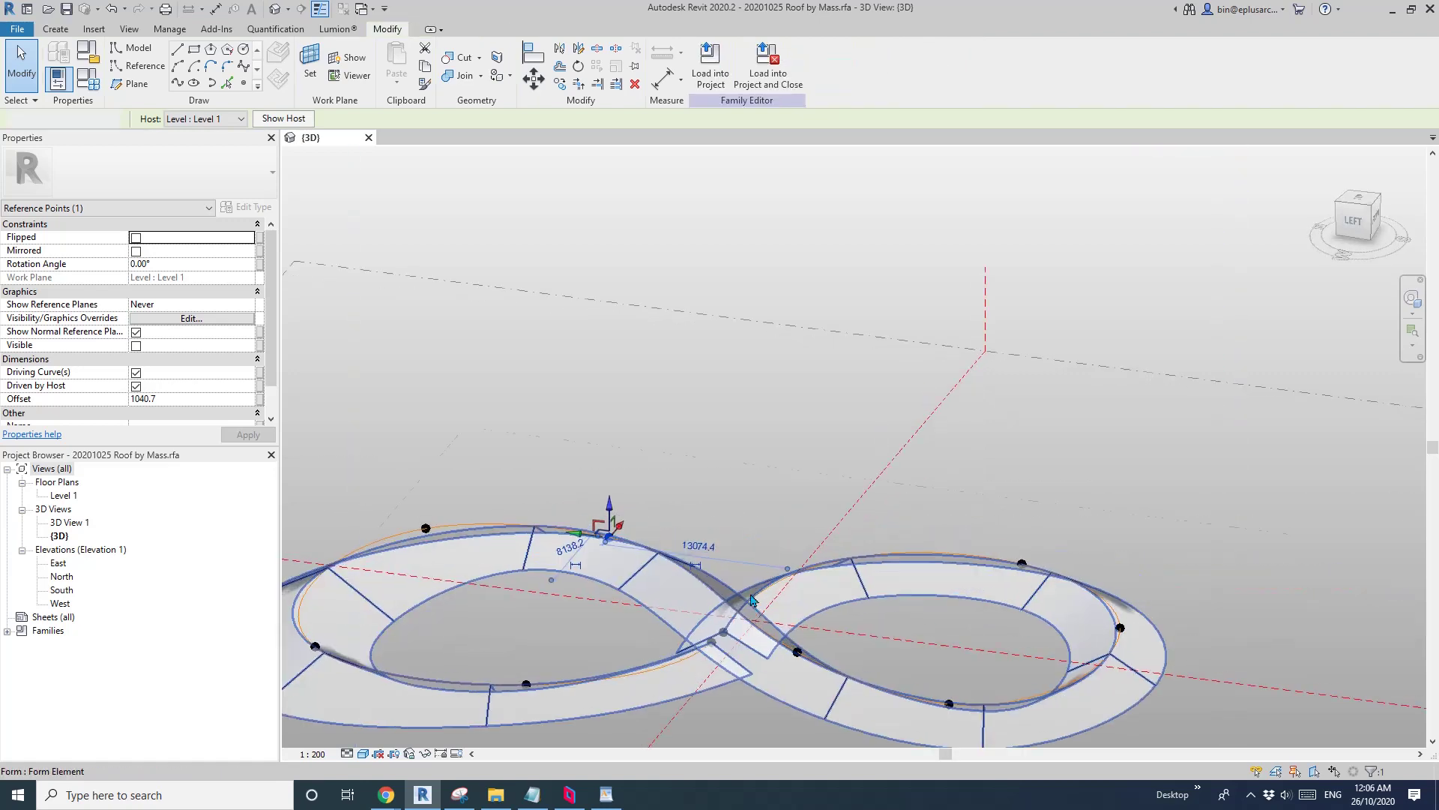
{"action": "key", "text": "Escape"}
{"action": "scroll", "coordinate": [700, 682], "scroll_direction": "down", "scroll_amount": 3}
{"action": "middle_click_drag", "start_coordinate": [751, 600], "coordinate": [738, 574], "text": "shift"}
{"action": "middle_click_drag", "start_coordinate": [738, 574], "coordinate": [742, 600], "text": "shift"}
{"action": "scroll", "coordinate": [704, 565], "scroll_direction": "up", "scroll_amount": 1}
{"action": "middle_click_drag", "start_coordinate": [673, 494], "coordinate": [752, 467]}
Create a new project from a project template alongside the open roof mass family
{"action": "left_click", "coordinate": [17, 28]}
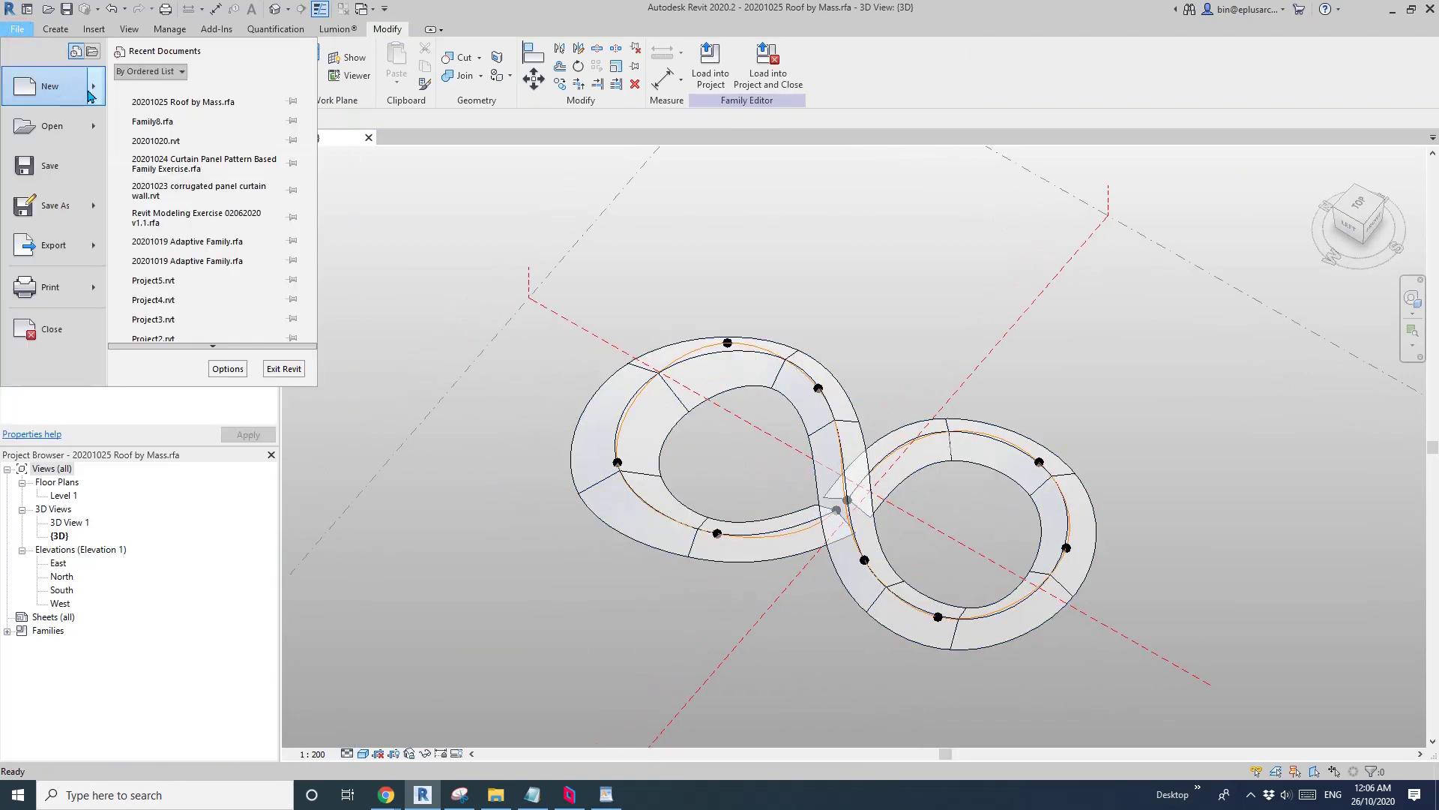
{"action": "mouse_move", "coordinate": [98, 95]}
{"action": "left_click", "coordinate": [182, 99]}
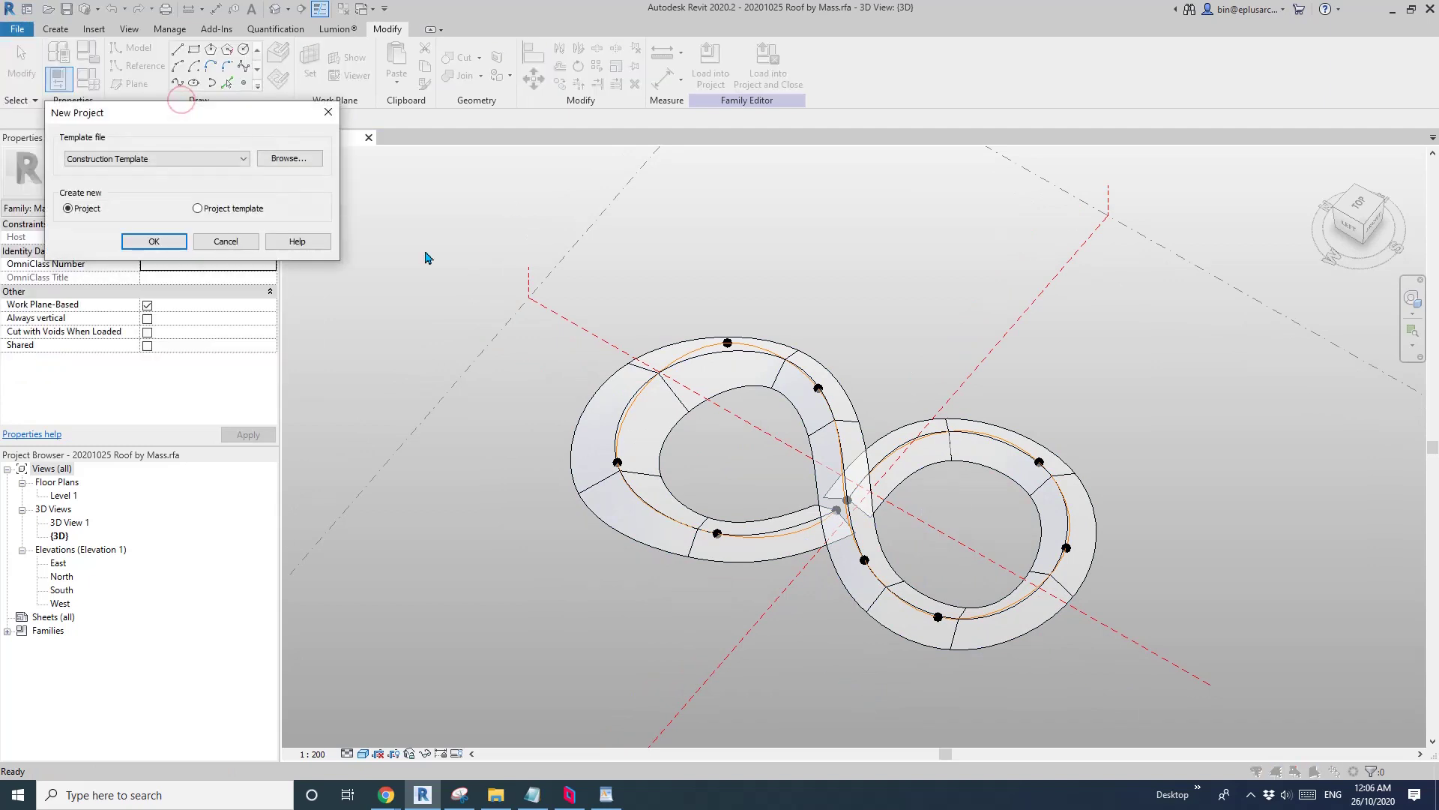
{"action": "left_click", "coordinate": [107, 192]}
{"action": "left_click", "coordinate": [156, 241]}
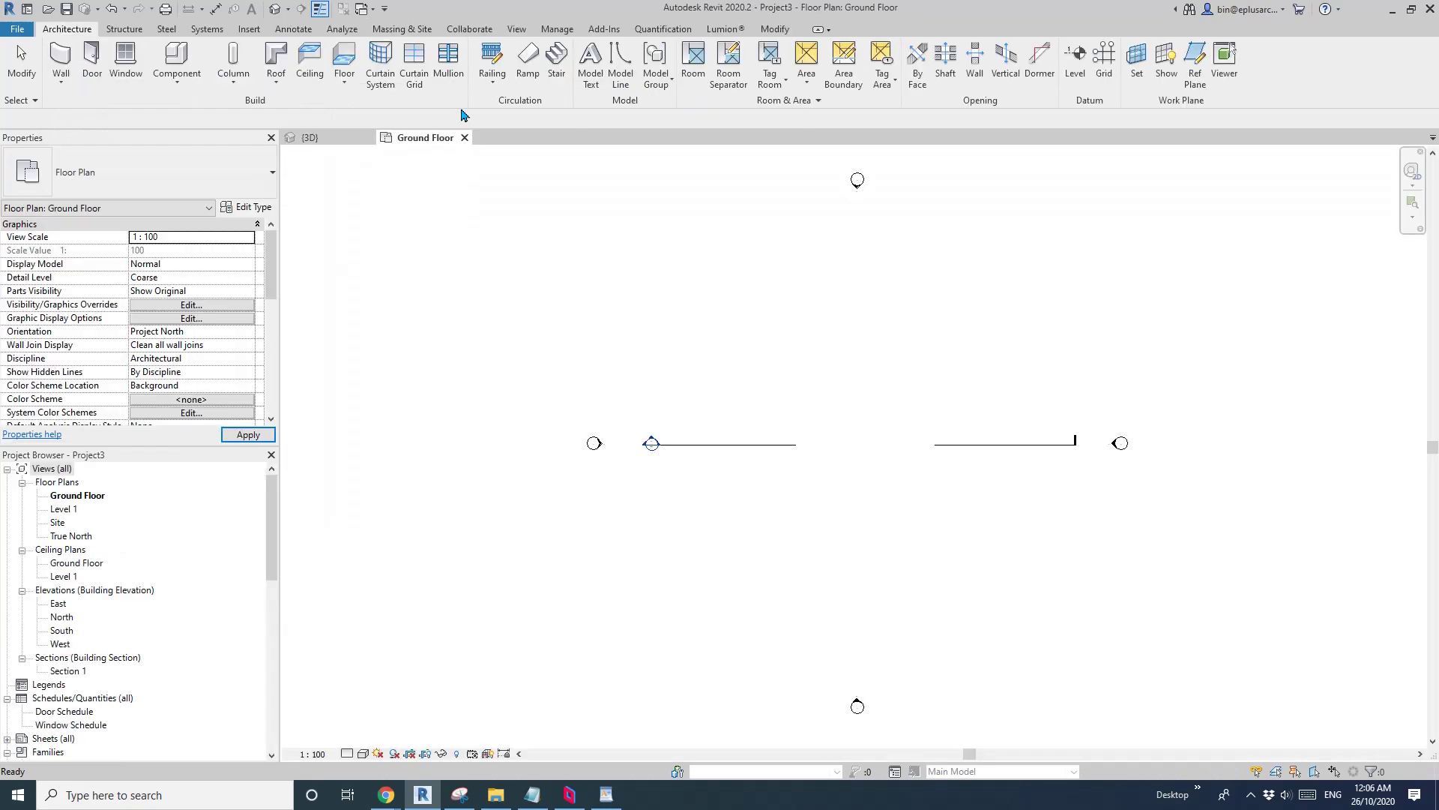
{"action": "left_click", "coordinate": [325, 138]}
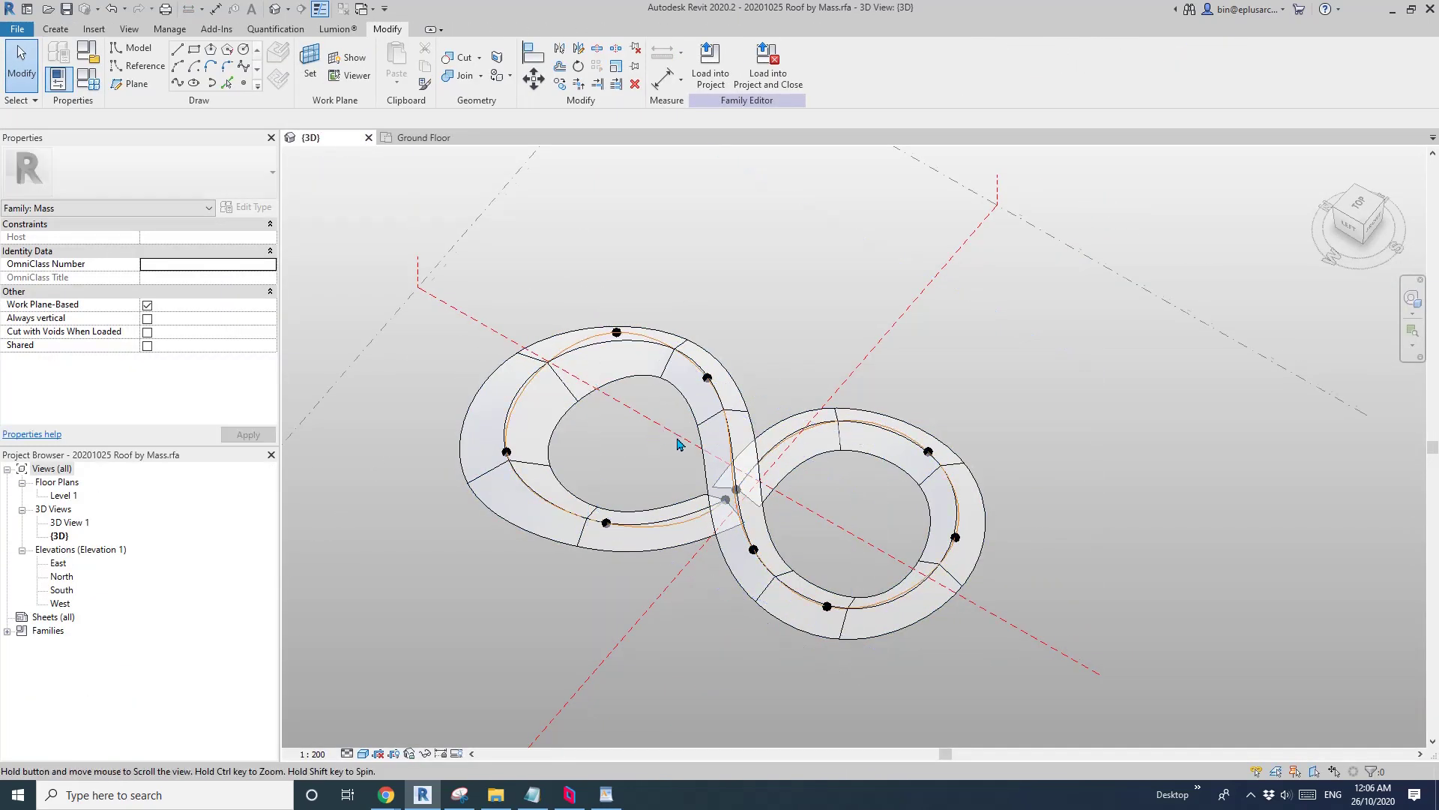
{"action": "left_click", "coordinate": [415, 138]}
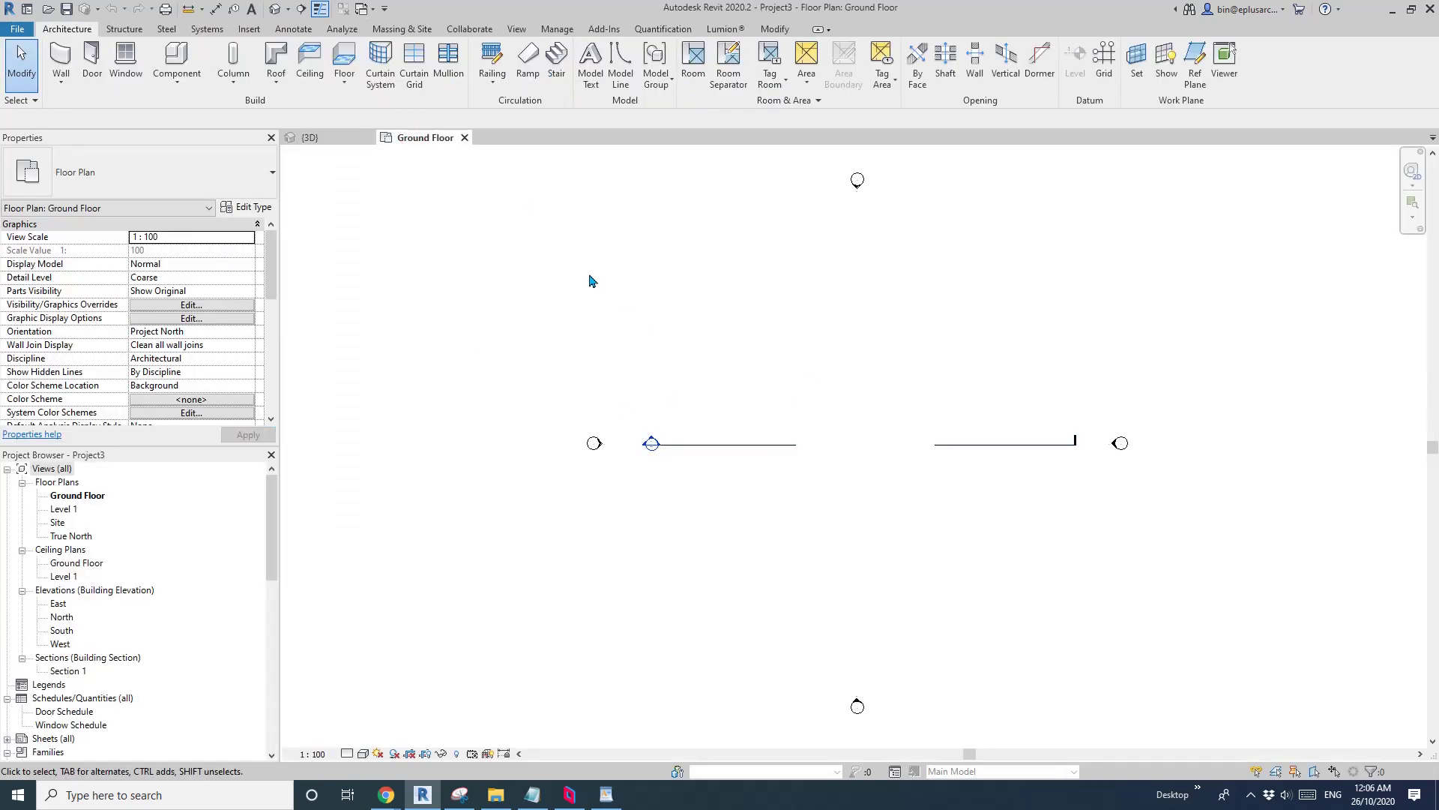
In the roof mass family, move the left loop's far upper reference point inward to about 5883 mm from the horizontal reference plane
{"action": "left_click", "coordinate": [337, 138]}
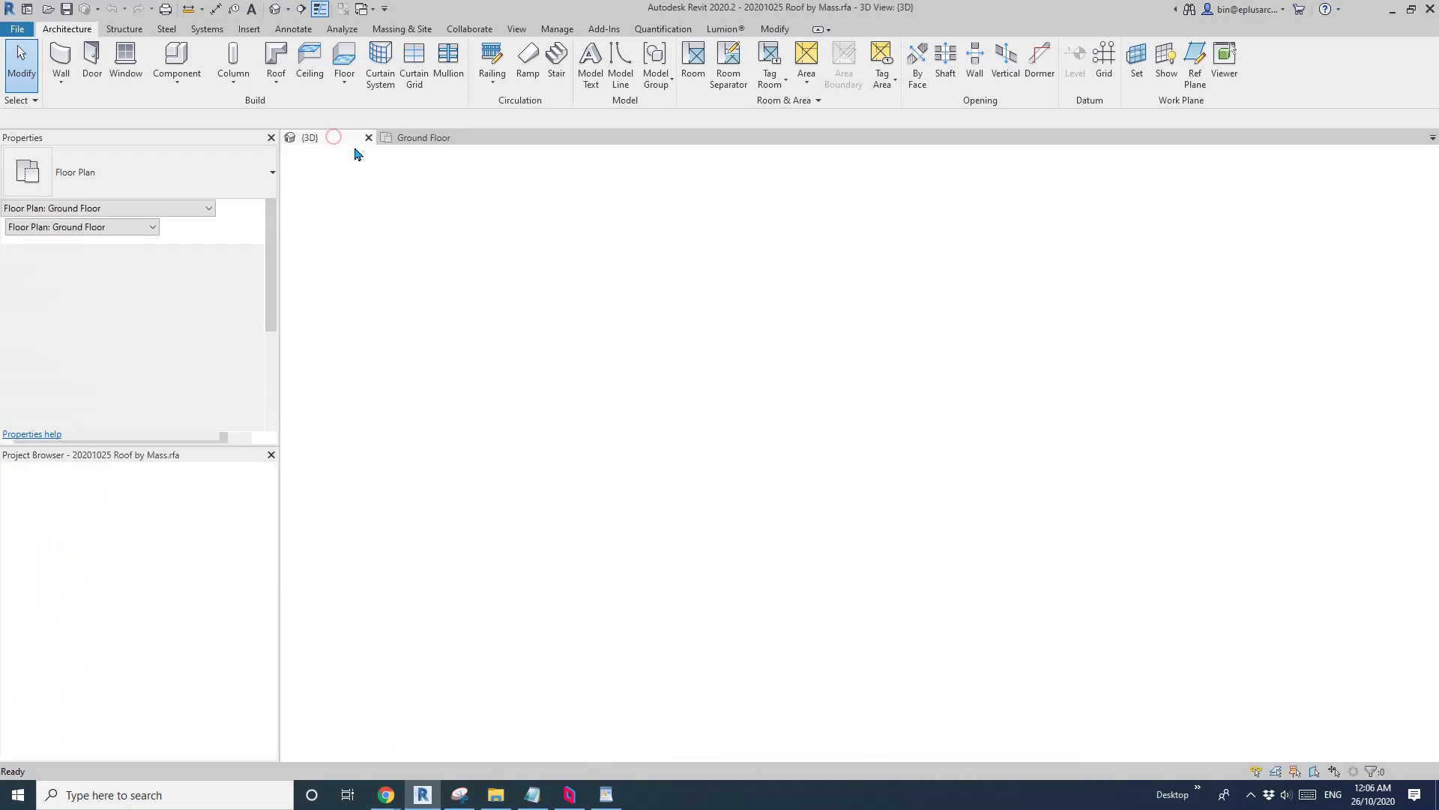
{"action": "scroll", "coordinate": [779, 411], "scroll_direction": "up", "scroll_amount": 3}
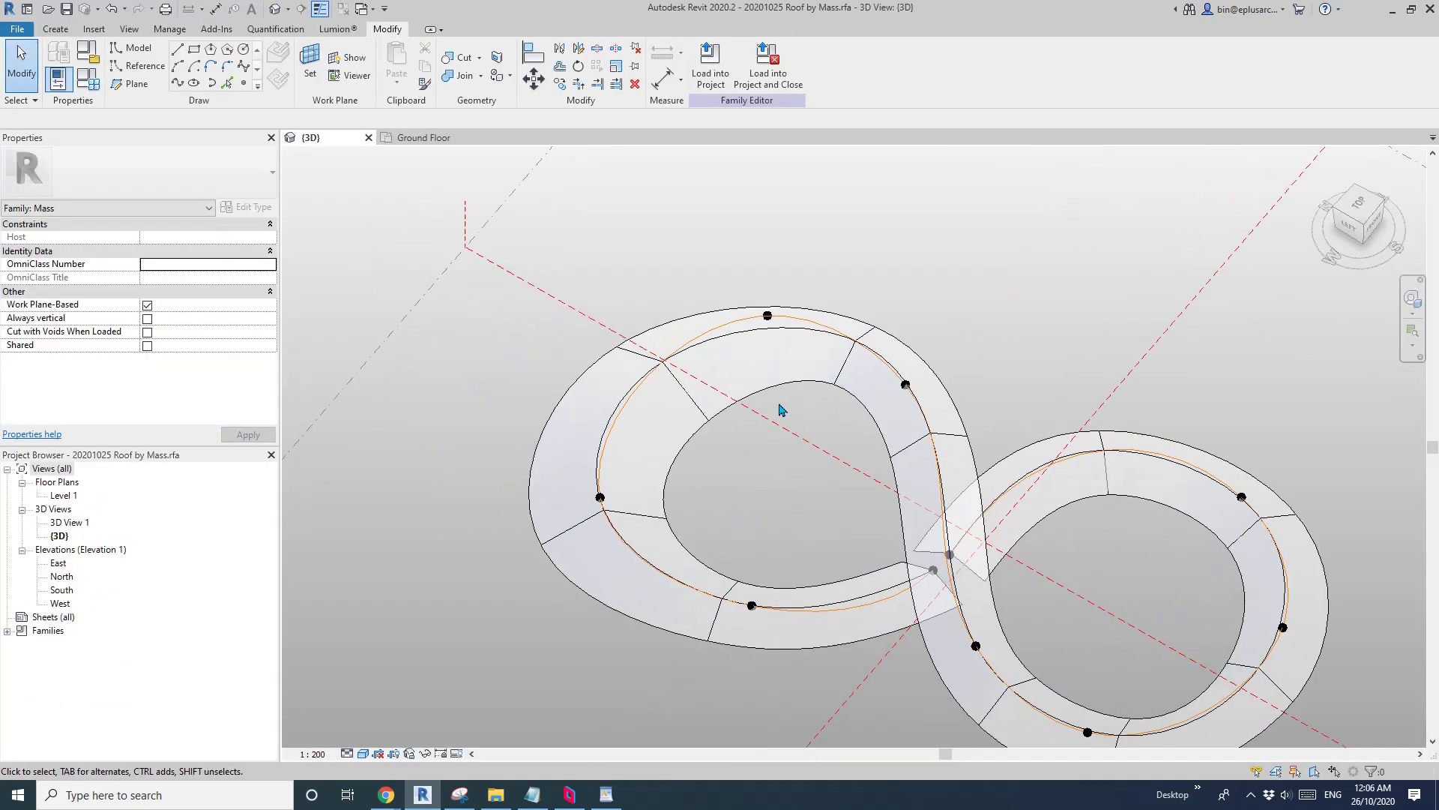
{"action": "left_click", "coordinate": [769, 315]}
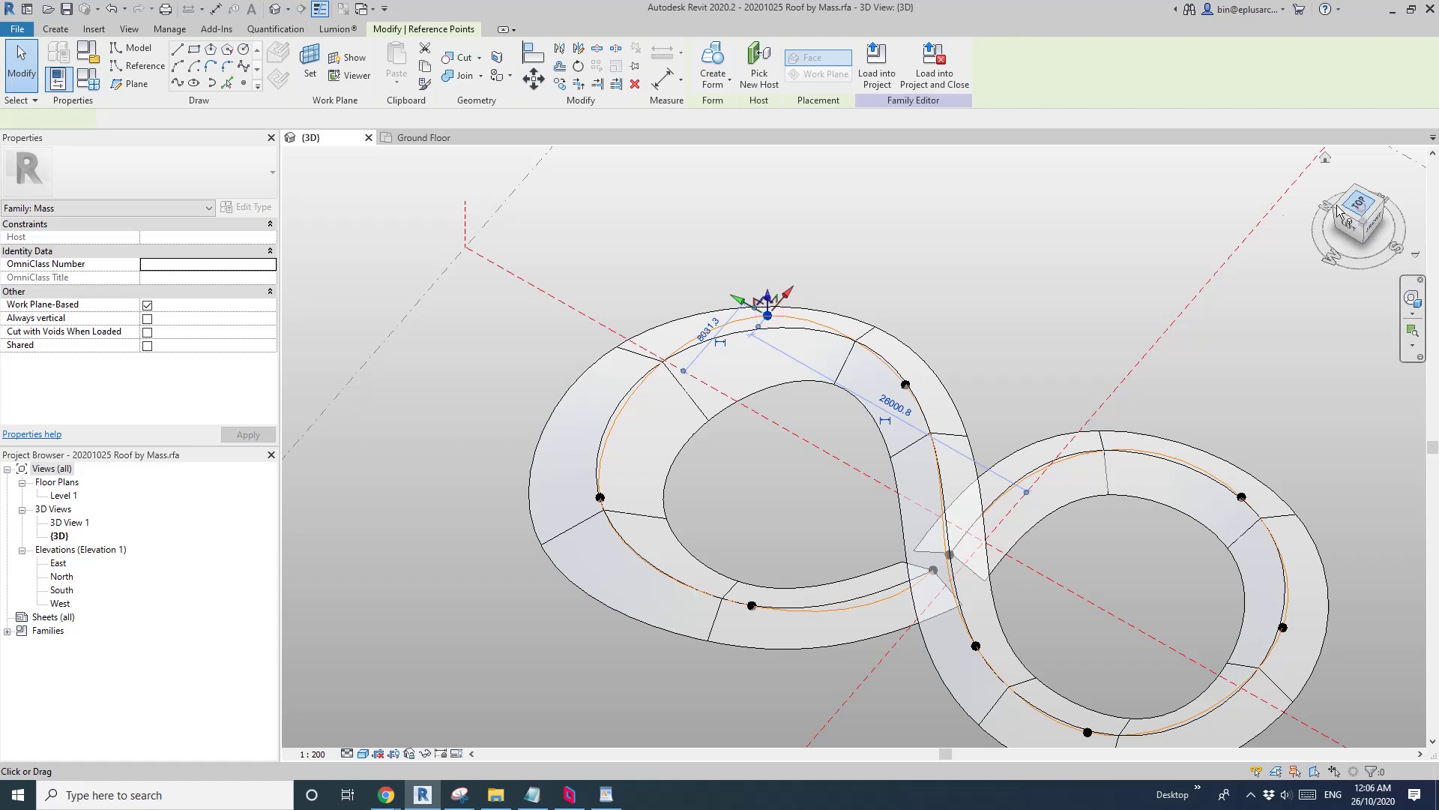
{"action": "left_click", "coordinate": [1358, 203]}
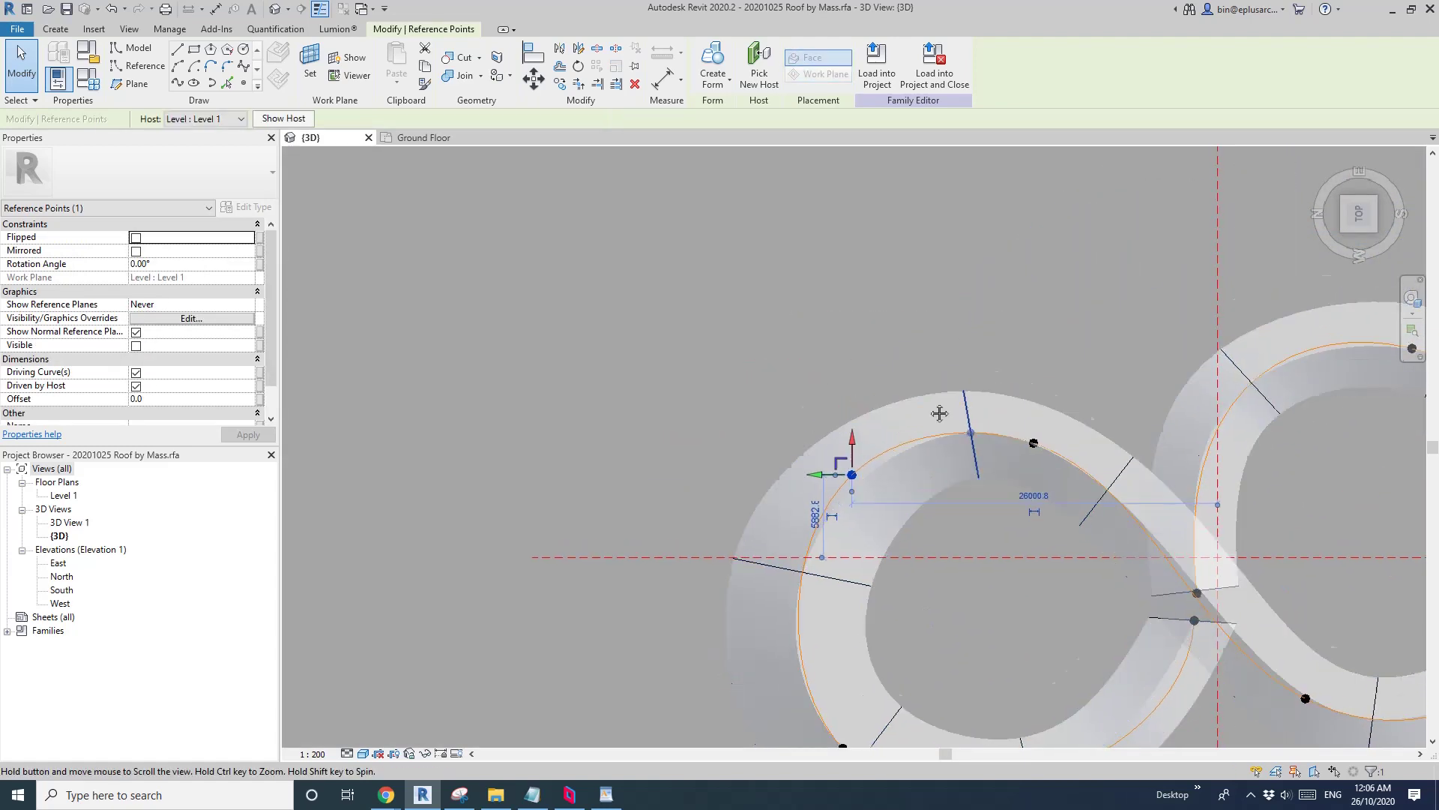
{"action": "middle_click_drag", "start_coordinate": [938, 412], "coordinate": [790, 289]}
{"action": "scroll", "coordinate": [821, 343], "scroll_direction": "down", "scroll_amount": 1}
{"action": "key", "text": "Escape"}
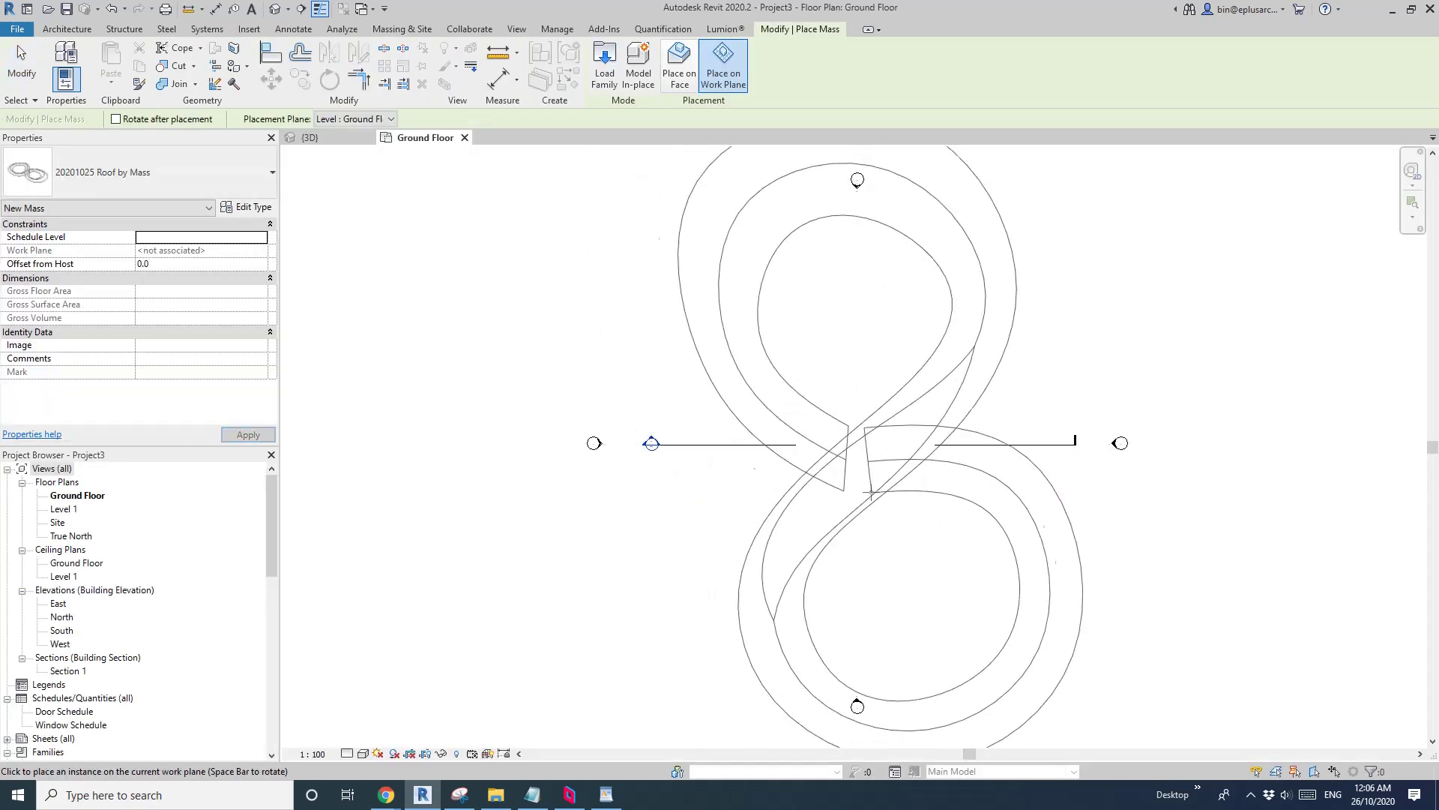
Load the 20201025 Roof by Mass family into the project and place it on the work plane in the Ground Floor plan
{"action": "left_click", "coordinate": [892, 519]}
{"action": "key", "text": "Escape"}
{"action": "key", "text": "Escape"}
Show the placed mass in the project's default 3D view with shaded display
{"action": "left_click", "coordinate": [275, 8]}
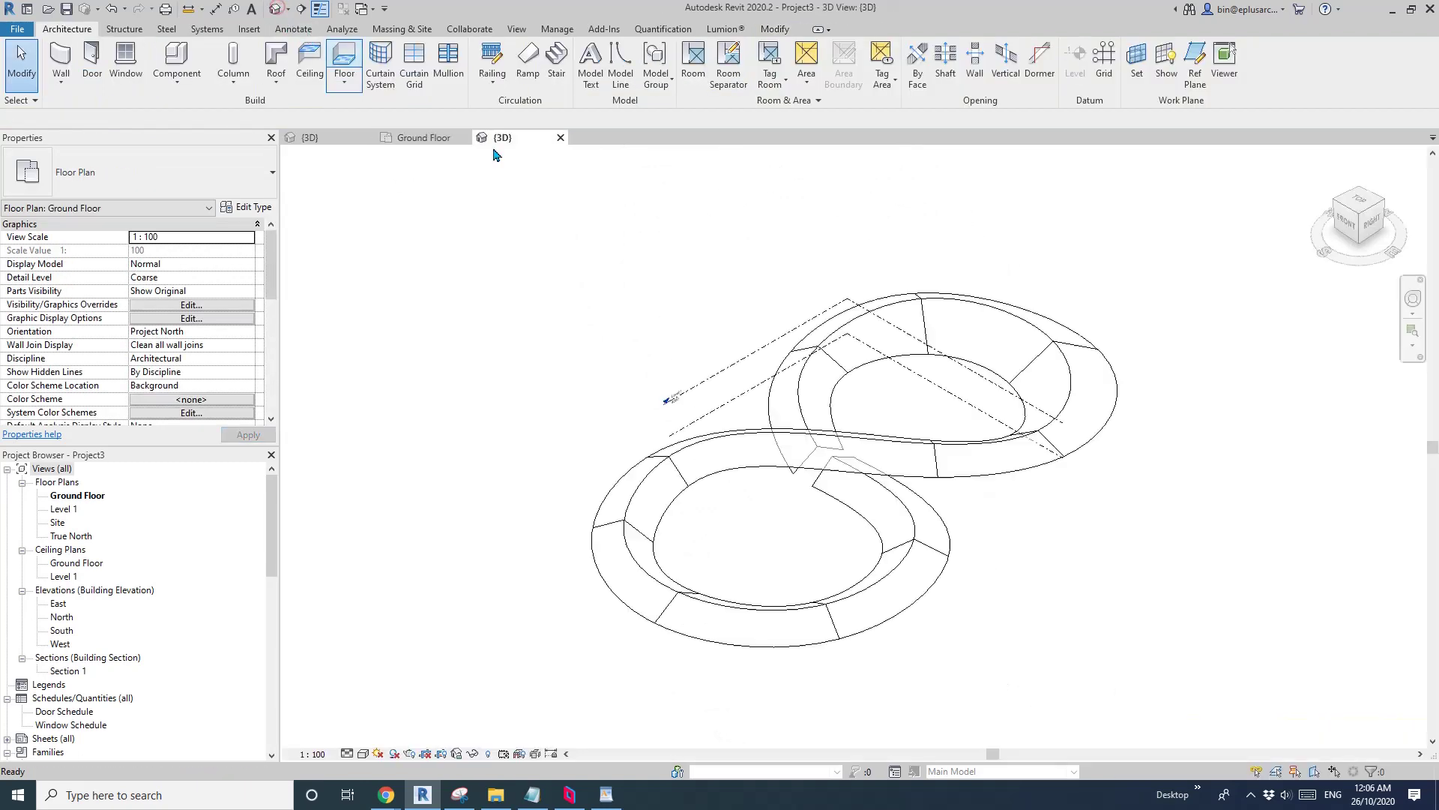
{"action": "mouse_move", "coordinate": [727, 470]}
{"action": "middle_mouse_down", "text": "shift"}
{"action": "mouse_move", "coordinate": [891, 386]}
{"action": "mouse_move", "coordinate": [1066, 455]}
{"action": "mouse_move", "coordinate": [1057, 491]}
{"action": "middle_mouse_up", "text": "shift"}
{"action": "key", "text": "s"}
{"action": "key", "text": "d"}
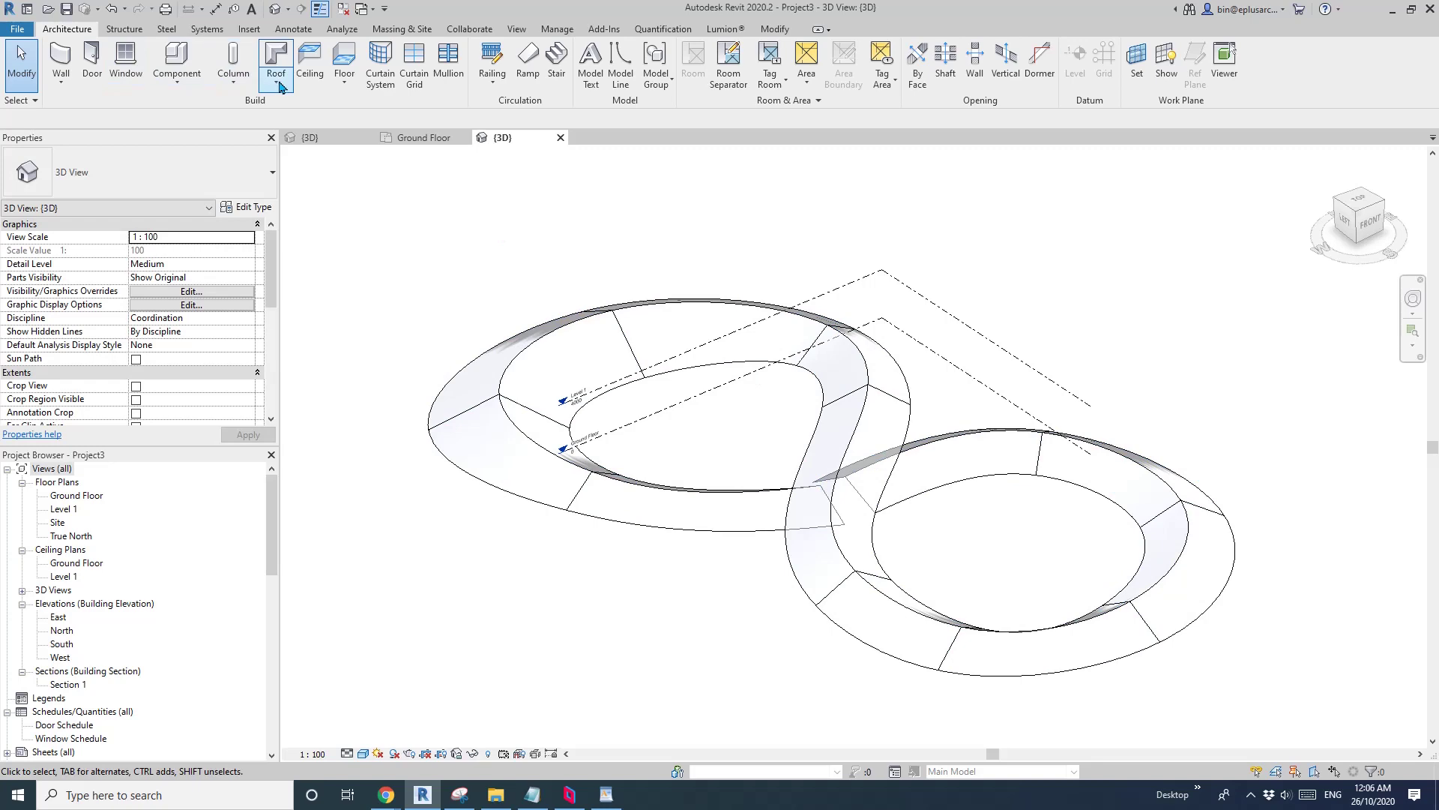
Create a Generic - 400mm roof by face on both the inner and outer faces of the figure-eight mass
{"action": "left_click", "coordinate": [279, 84]}
{"action": "left_click", "coordinate": [320, 176]}
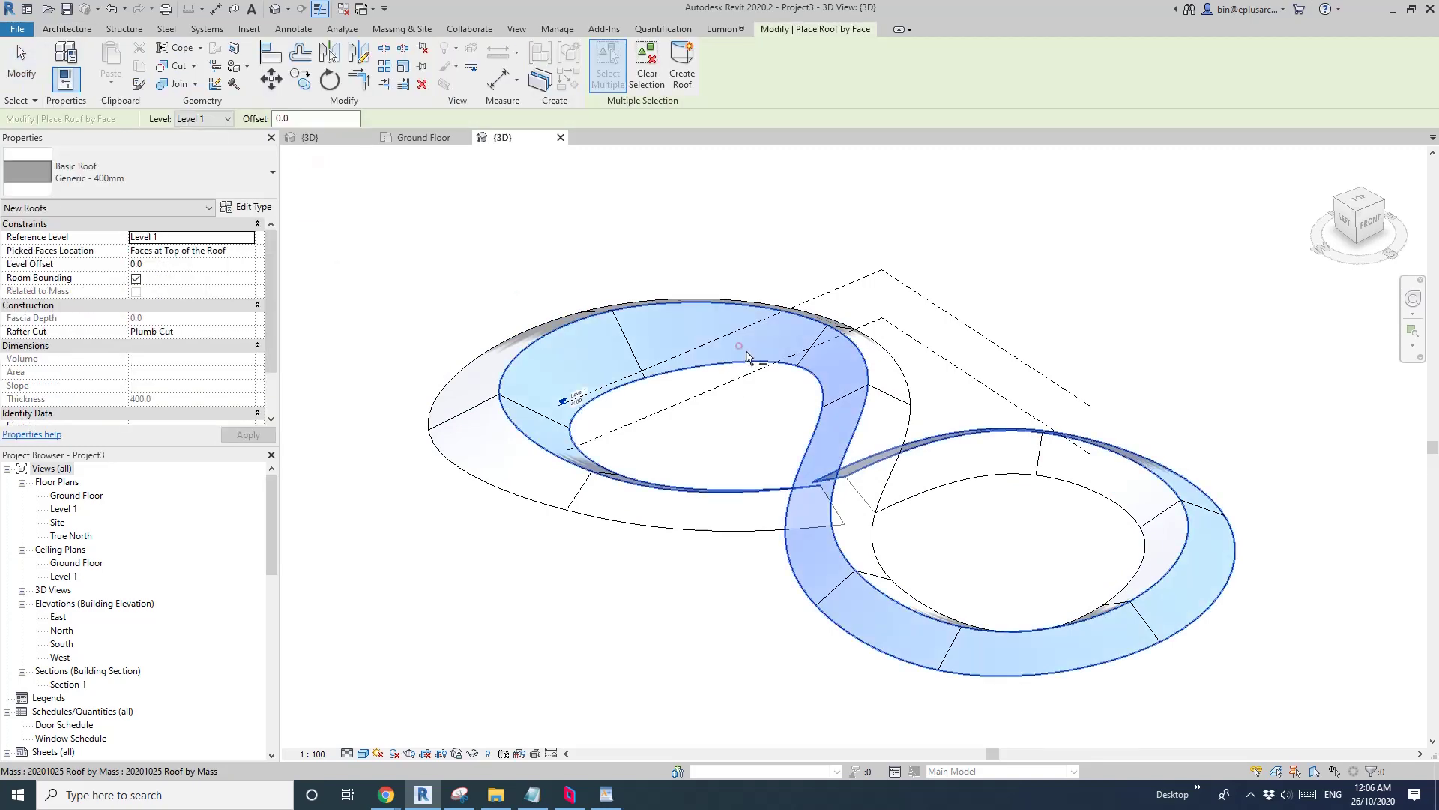
{"action": "left_click", "coordinate": [472, 386]}
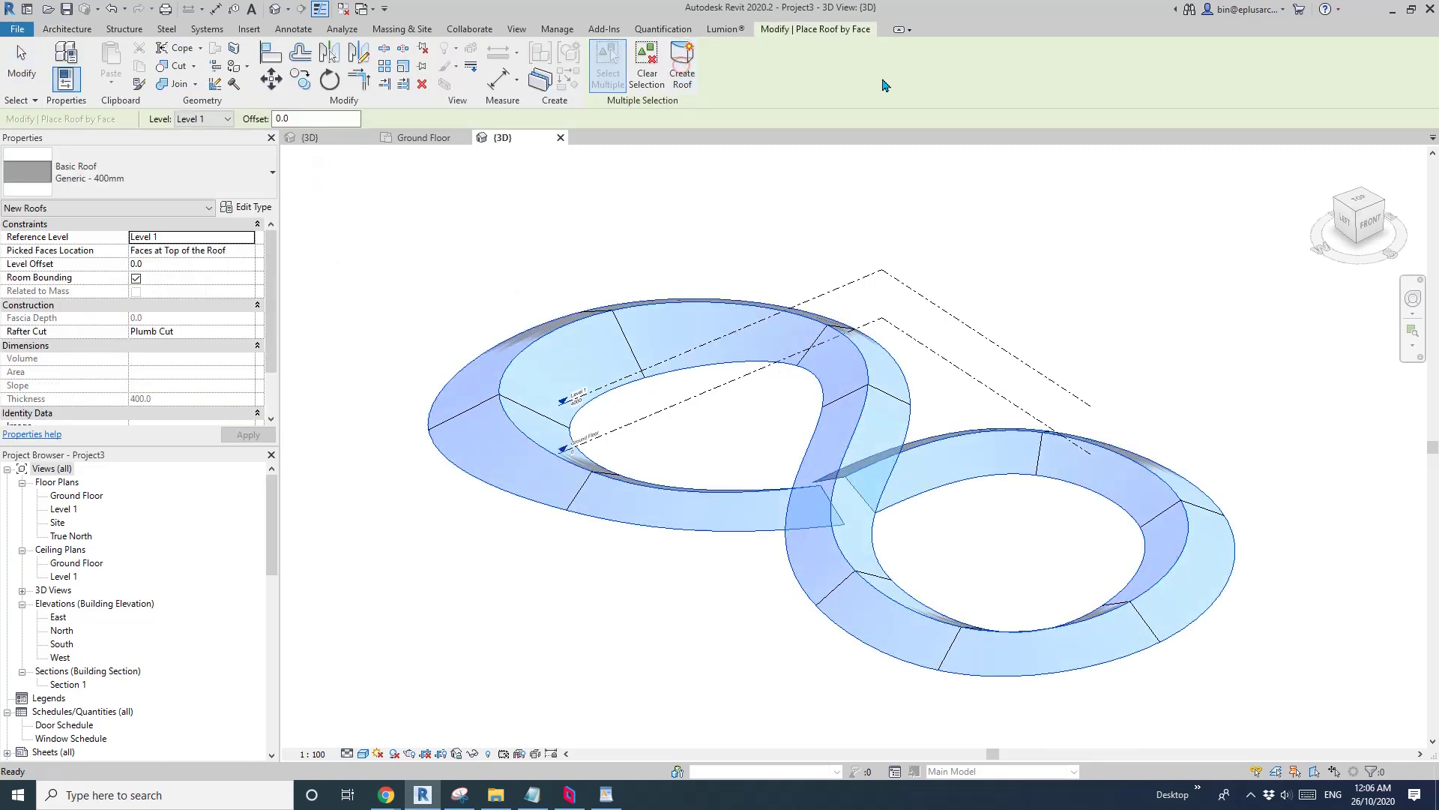
{"action": "key", "text": "Escape"}
Examine the finished figure-eight roof at the crossing's open ends and from several sides
{"action": "scroll", "coordinate": [1092, 480], "scroll_direction": "down", "scroll_amount": 1}
{"action": "middle_click_drag", "start_coordinate": [1050, 533], "coordinate": [864, 405], "text": "shift"}
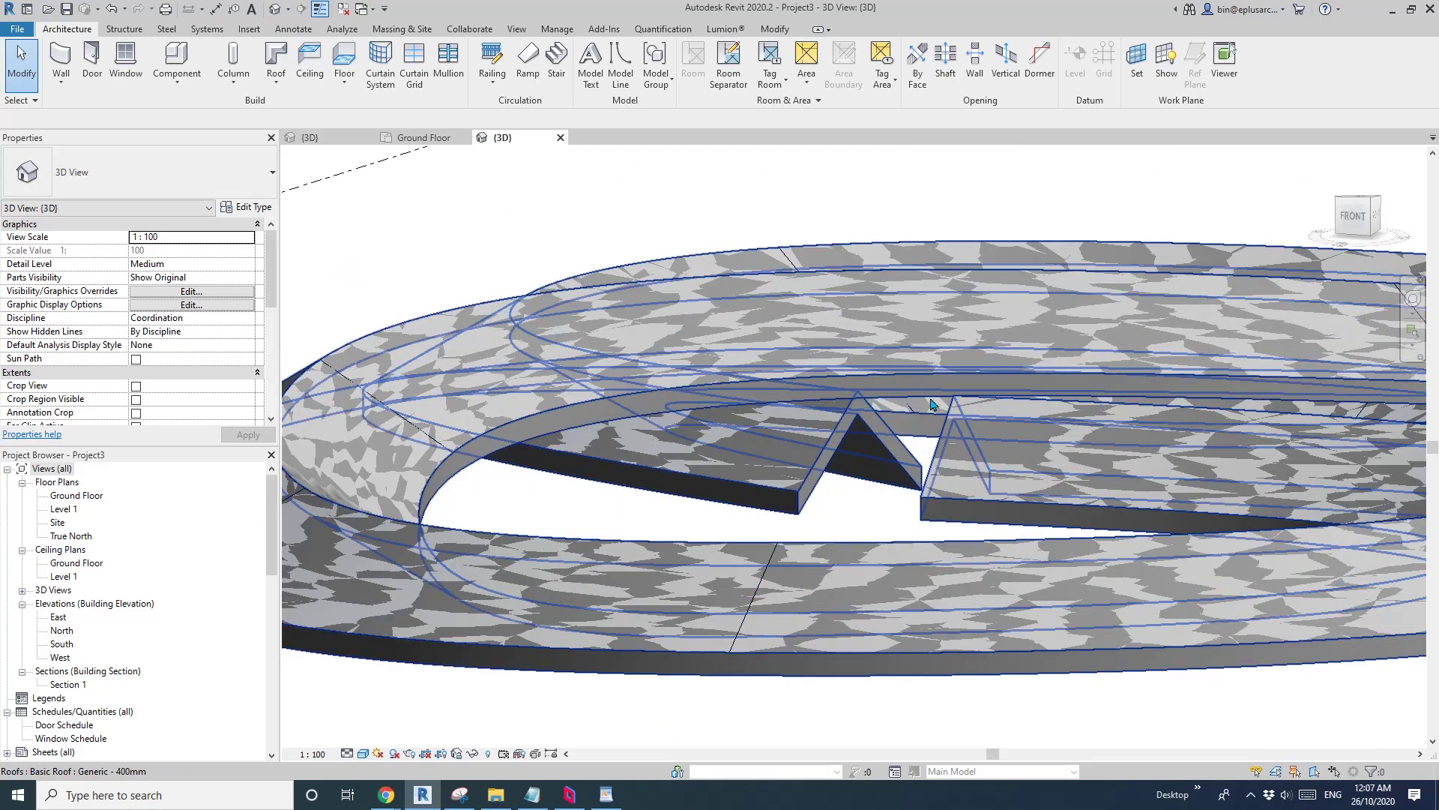
{"action": "middle_click_drag", "start_coordinate": [892, 405], "coordinate": [892, 553], "text": "shift"}
{"action": "scroll", "coordinate": [925, 473], "scroll_direction": "down", "scroll_amount": 2}
{"action": "middle_click_drag", "start_coordinate": [994, 470], "coordinate": [964, 500], "text": "shift"}
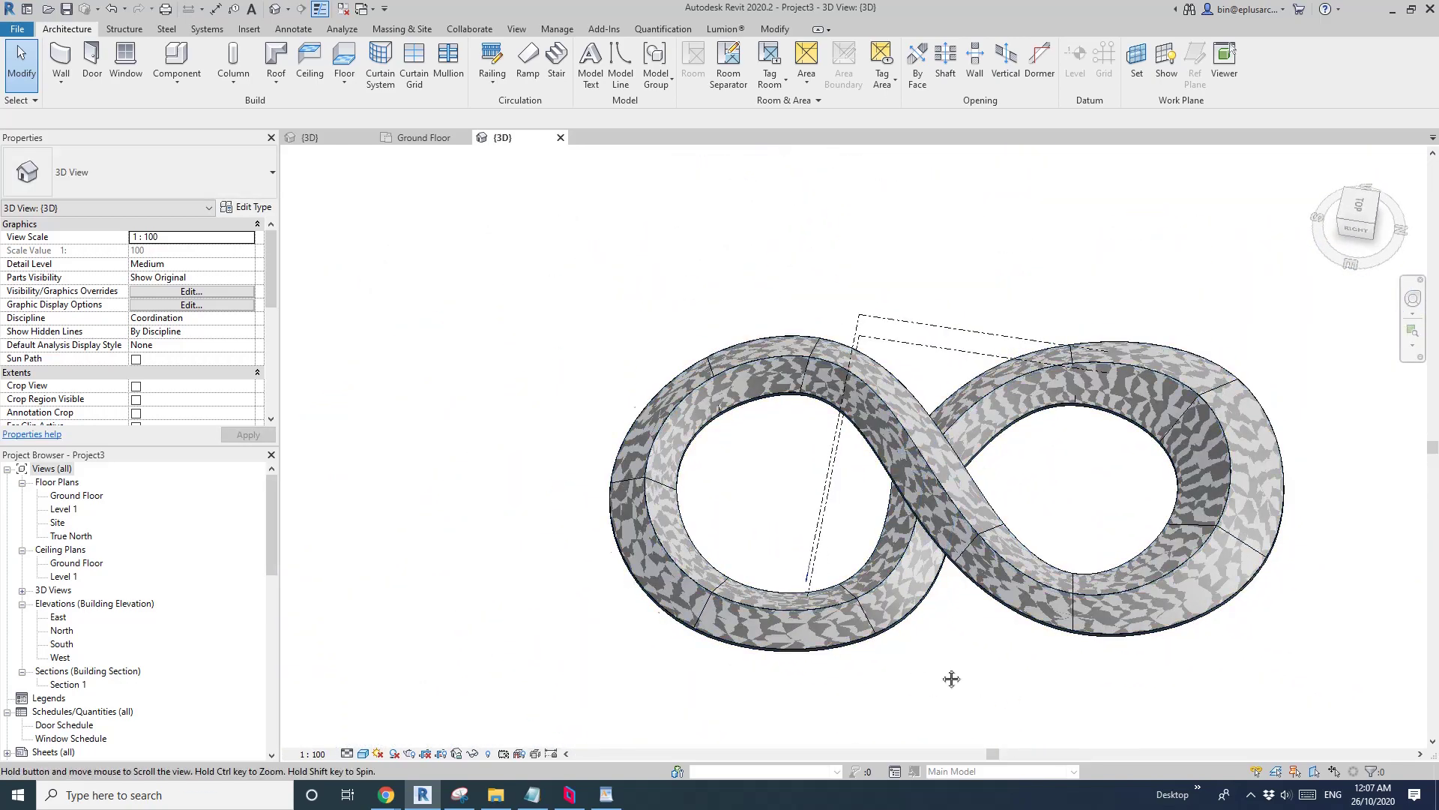
{"action": "middle_click_drag", "start_coordinate": [951, 678], "coordinate": [843, 664]}
{"action": "middle_click_drag", "start_coordinate": [1047, 666], "coordinate": [814, 669], "text": "shift"}
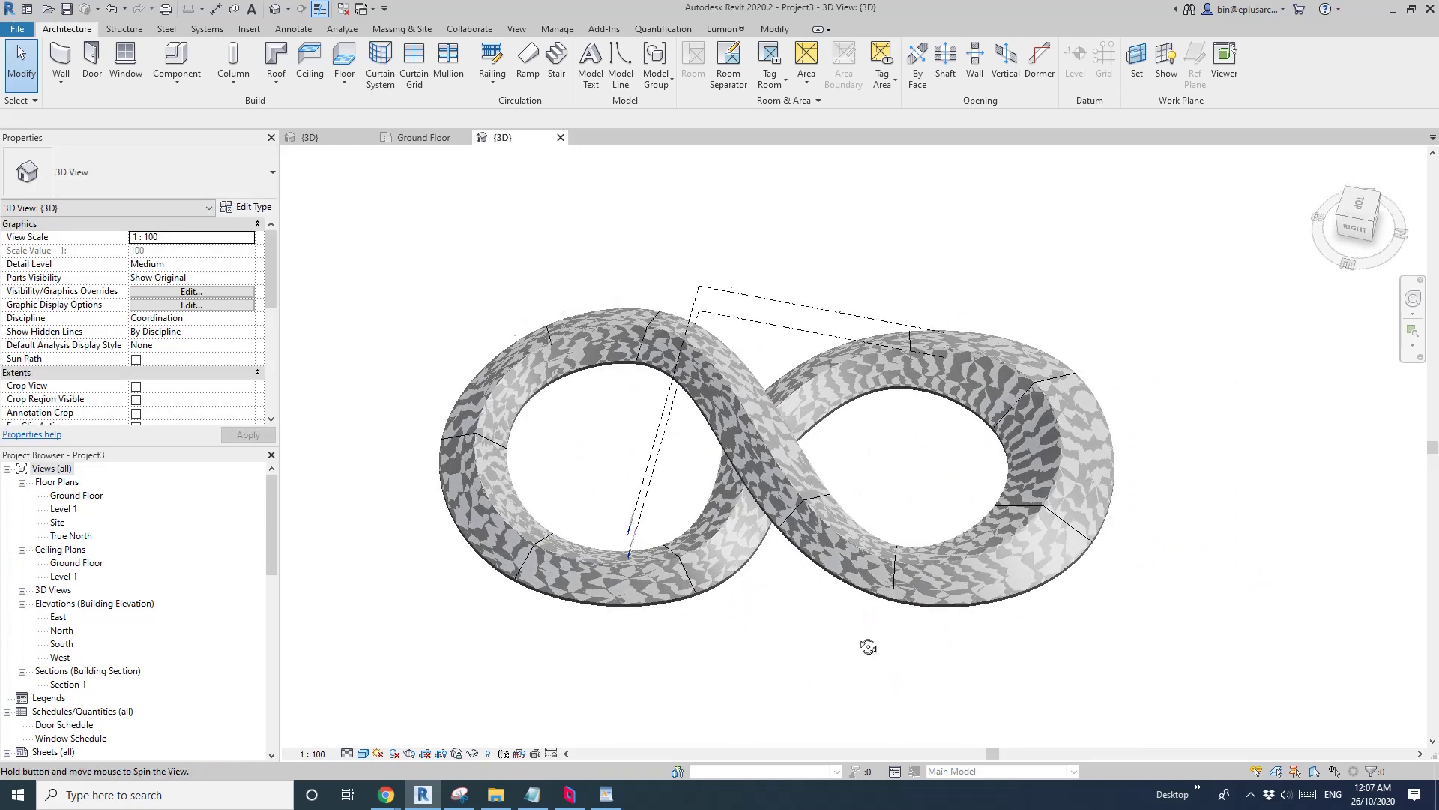
{"action": "mouse_move", "coordinate": [1110, 635]}
{"action": "middle_mouse_down", "text": "shift"}
{"action": "mouse_move", "coordinate": [1108, 609]}
{"action": "mouse_move", "coordinate": [999, 630]}
{"action": "mouse_move", "coordinate": [1095, 642]}
{"action": "mouse_move", "coordinate": [1109, 609]}
{"action": "middle_mouse_up", "text": "shift"}
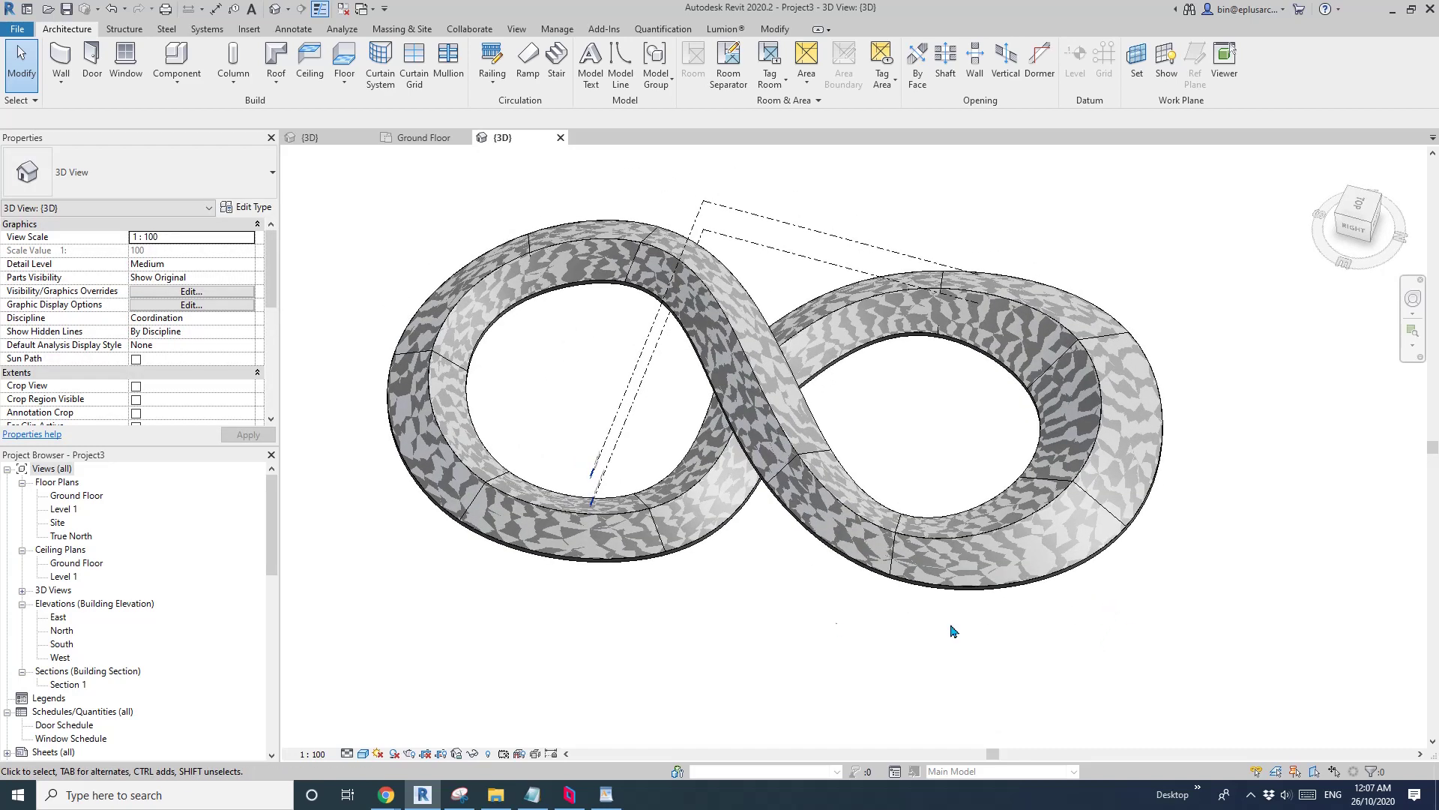